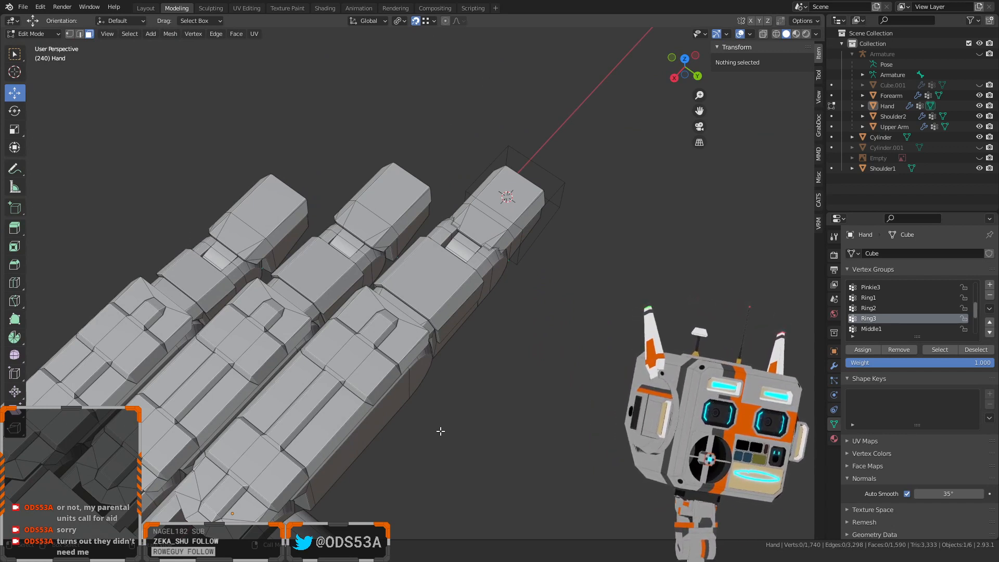
Examine the finger segments of the robot hand and the linked geometry of the nearest finger's tip piece
middle_drag(429, 411, 329, 387)
scroll(306, 379, down, 5)
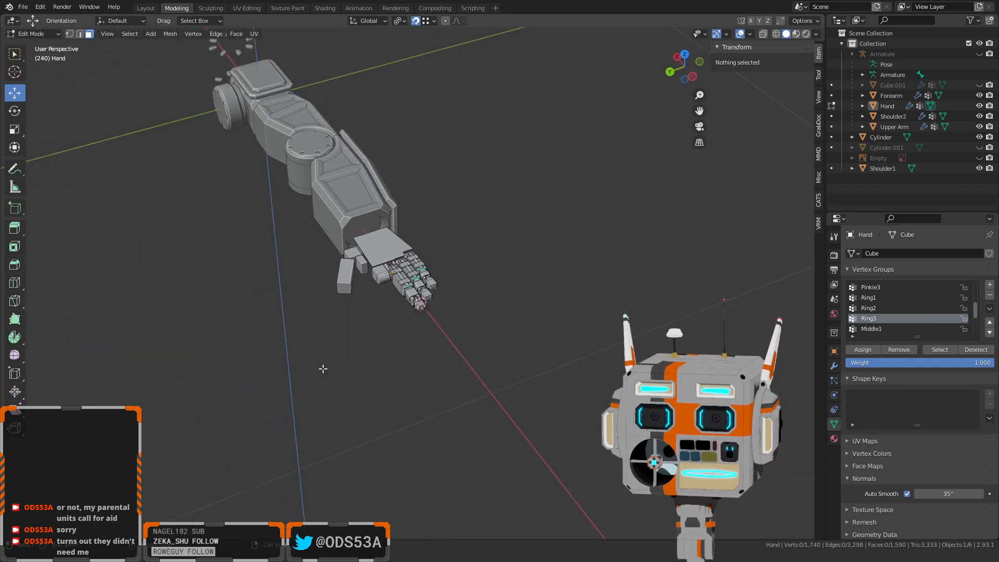
scroll(322, 368, up, 8)
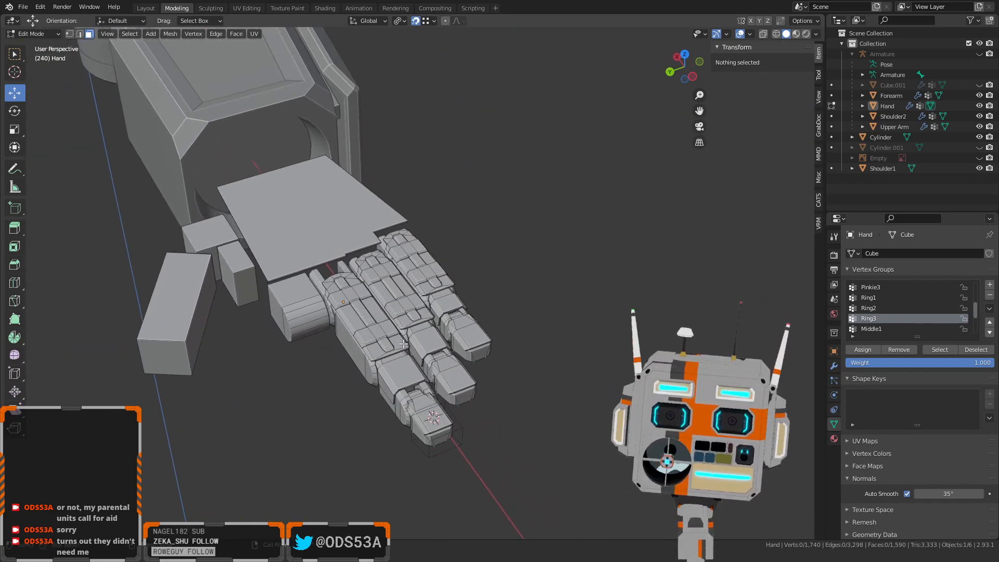
middle_drag(403, 344, 365, 357)
scroll(488, 395, up, 2)
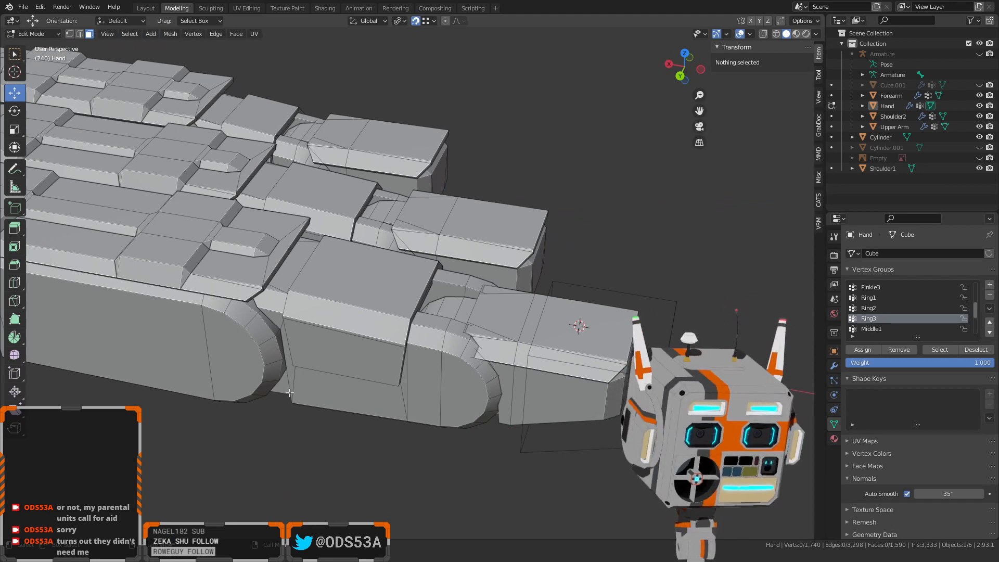
middle_drag(366, 402, 399, 365)
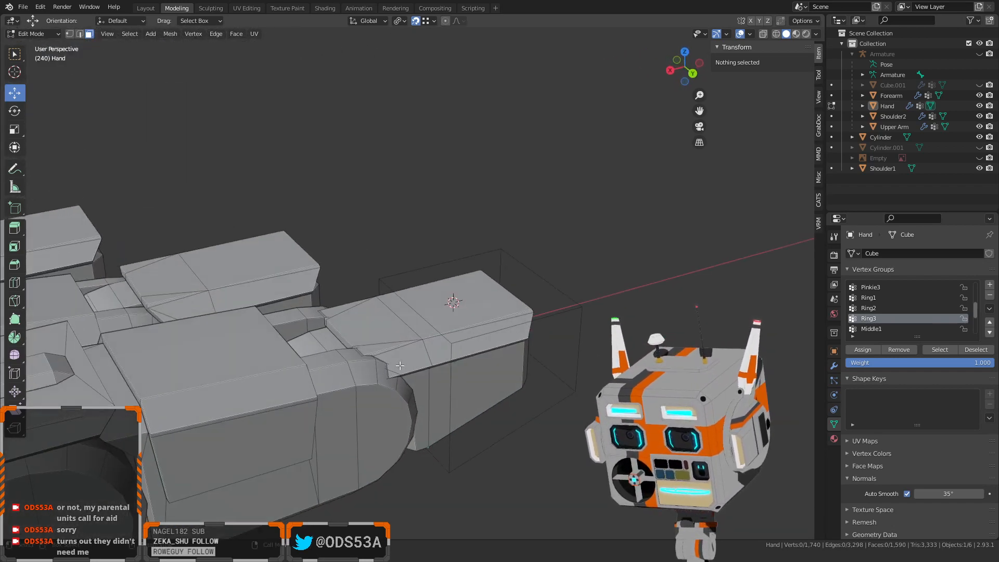
click(471, 340)
key(l)
middle_drag(471, 340, 332, 274)
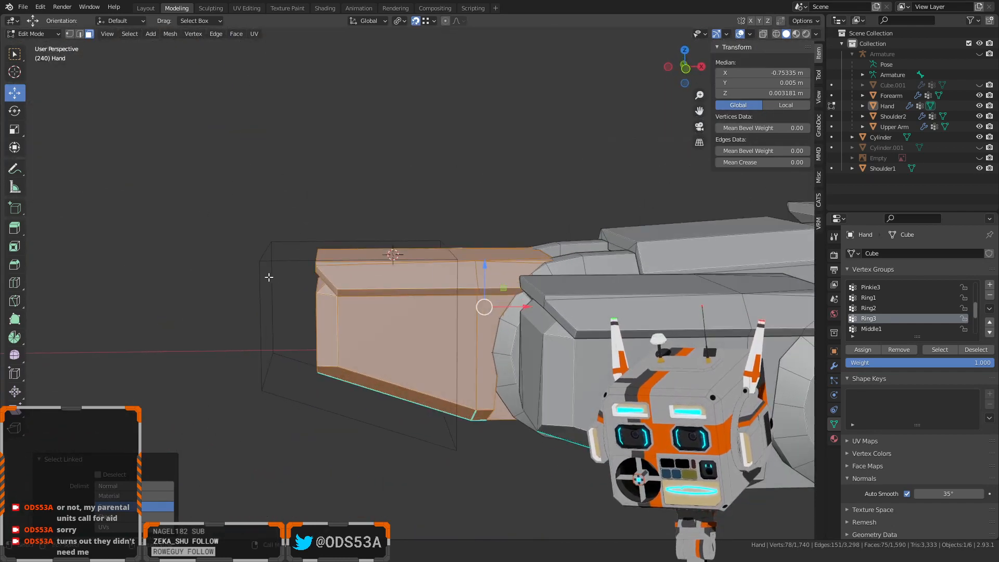
key(alt+a)
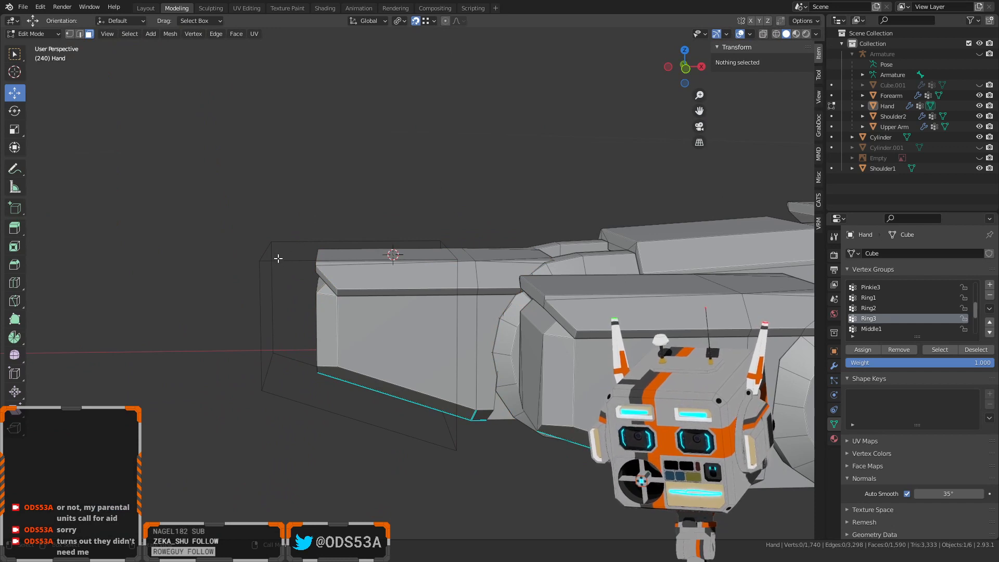
key(2)
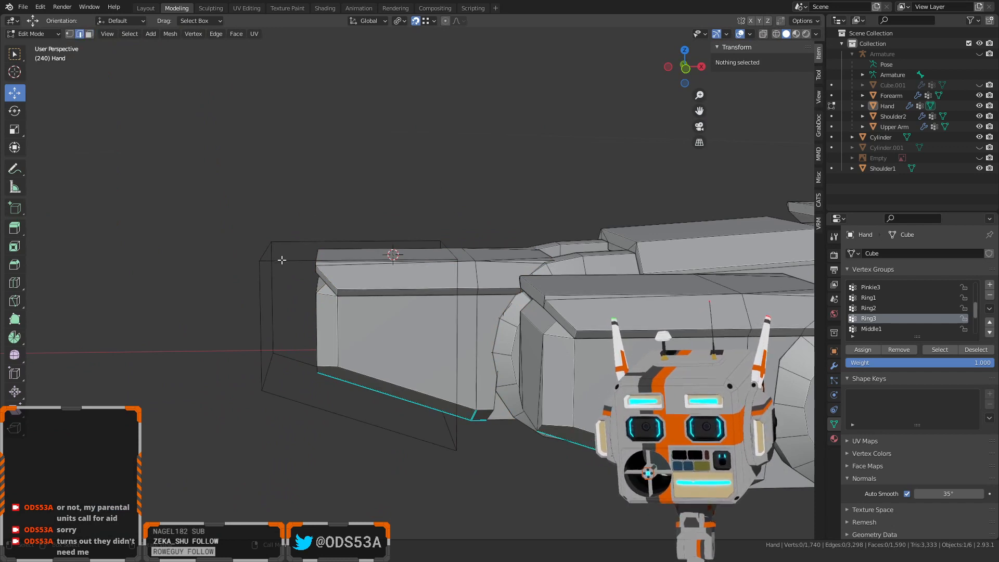
click(289, 259)
click(200, 232)
middle_drag(205, 236, 230, 270)
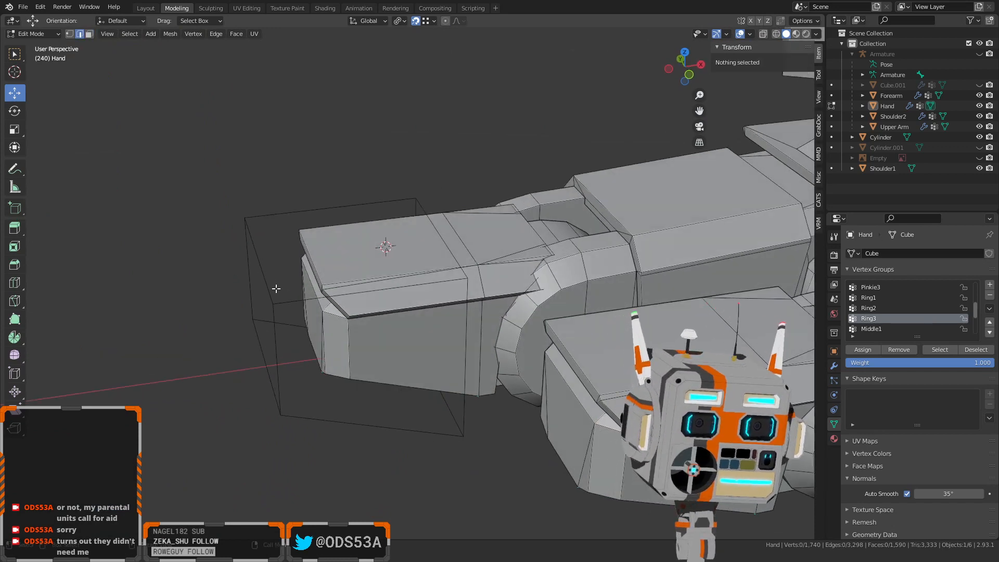
click(486, 257)
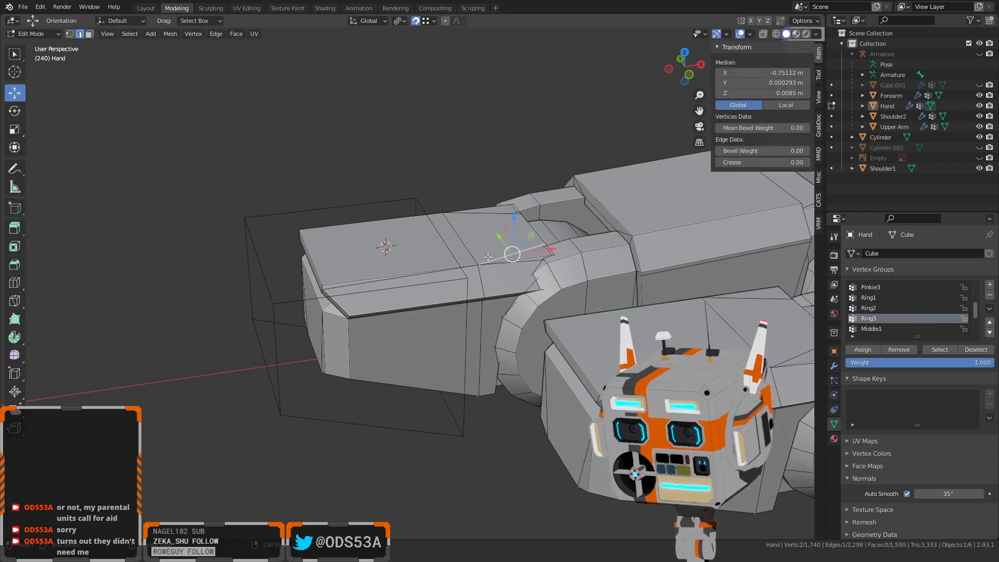
key(l)
middle_drag(487, 257, 390, 315)
click(392, 318)
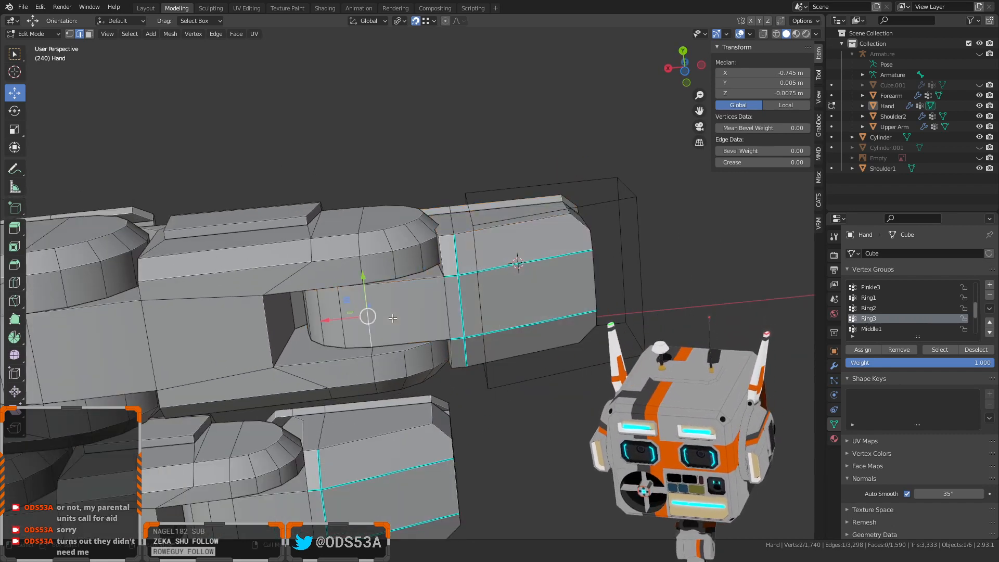
Lower the seven underside faces of the fingertip, including its joint link and bevels, by about 0.0015 m along Z
key(3)
click(397, 317)
scroll(396, 317, up, 1)
shift+click(464, 295)
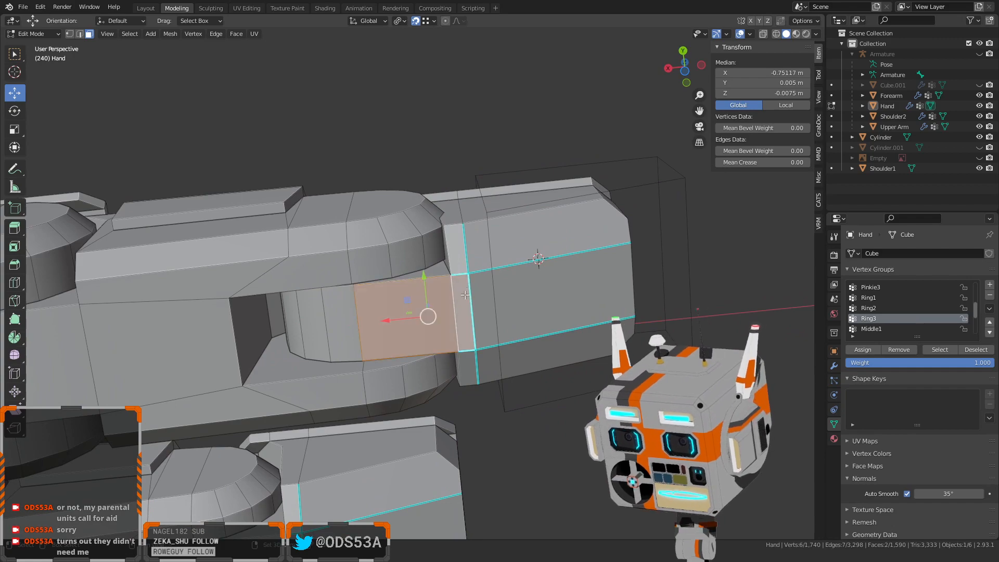
shift+click(458, 259)
shift+click(467, 362)
shift+click(491, 255)
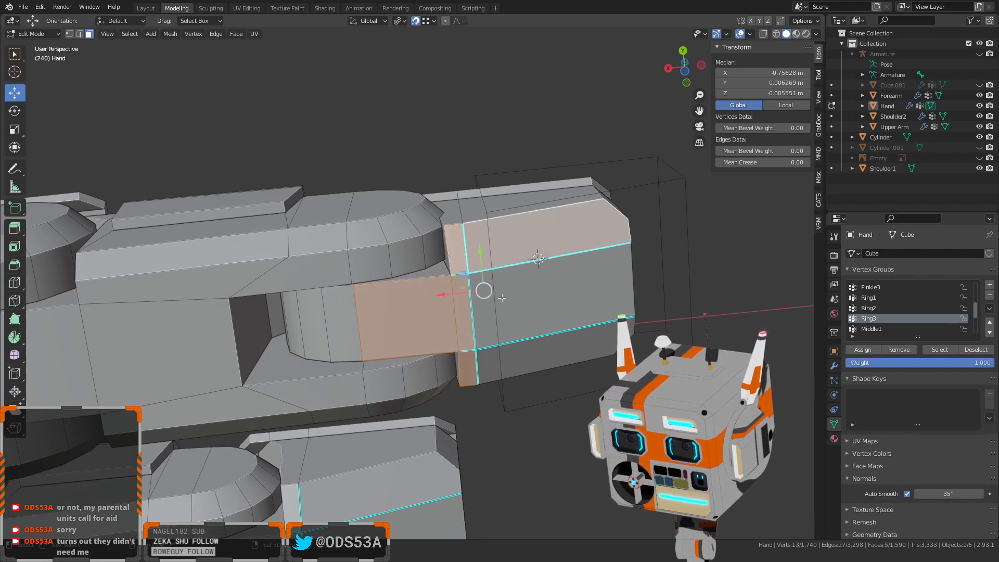
shift+click(497, 293)
shift+click(533, 343)
middle_drag(534, 343, 607, 295)
scroll(521, 438, up, 2)
scroll(559, 346, up, 1)
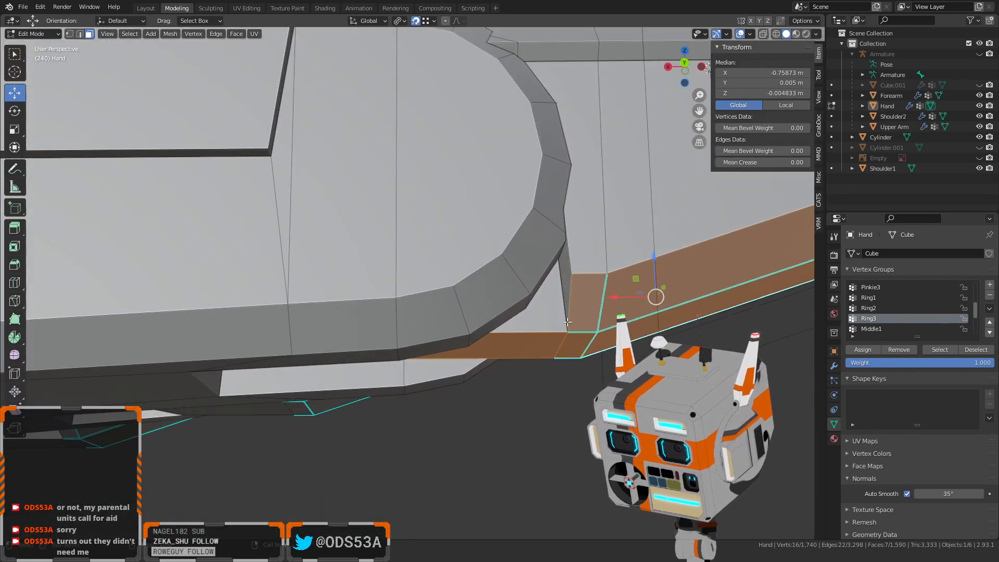
click(684, 63)
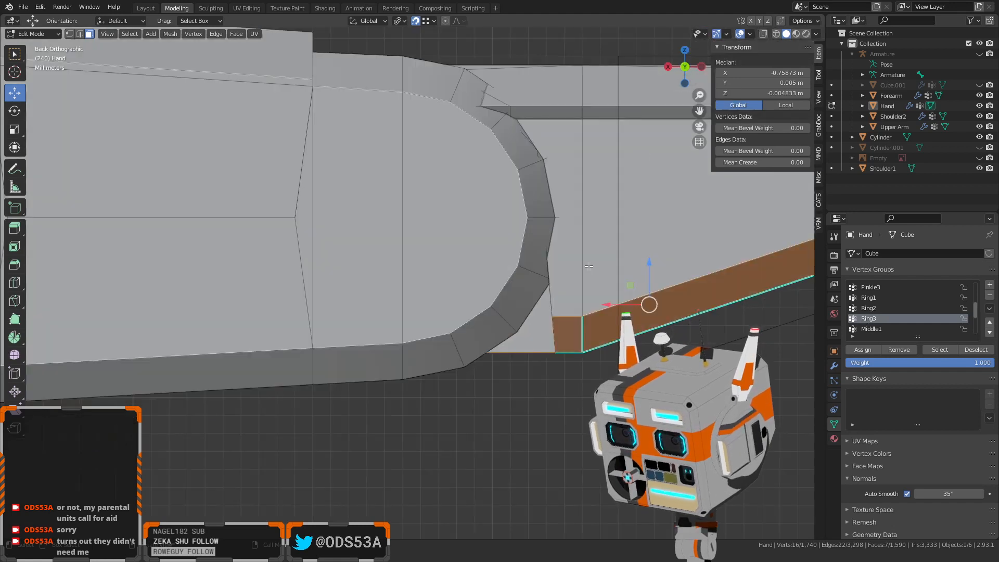
drag(649, 263, 642, 293)
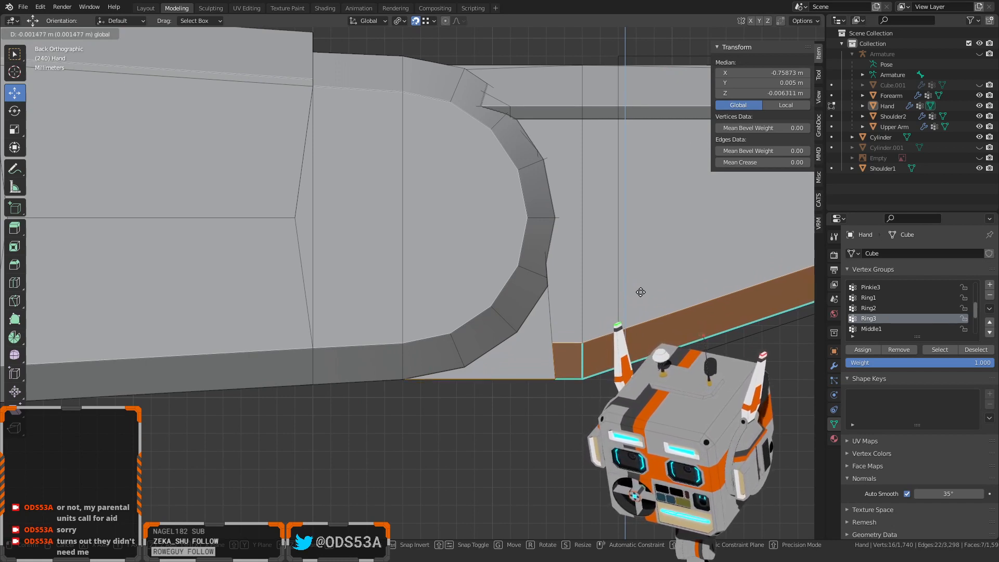
drag(640, 293, 640, 293)
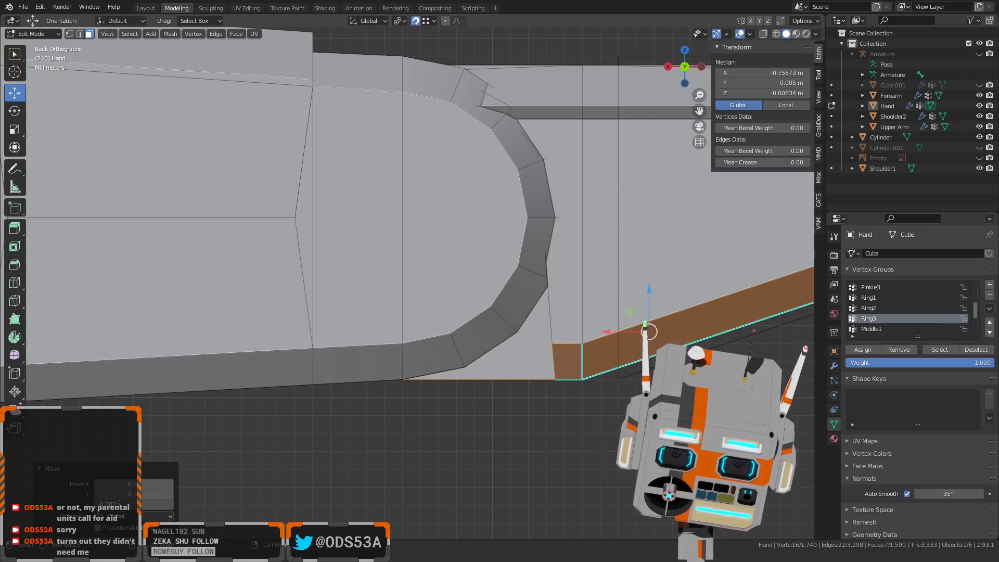
key(Return)
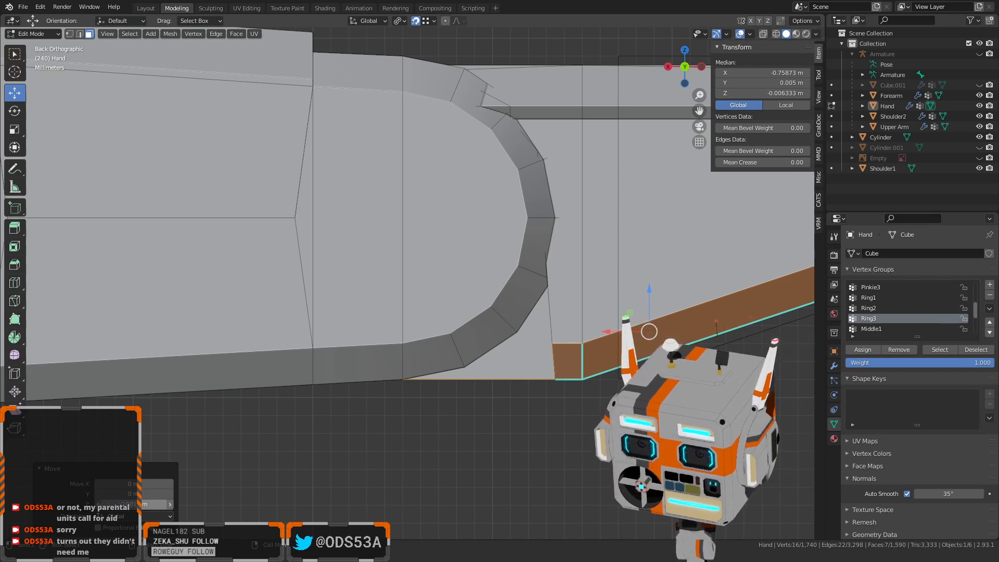
Check the alignment of the fingertip's lowered underside with the adjoining finger segment from the back and below
scroll(389, 442, up, 6)
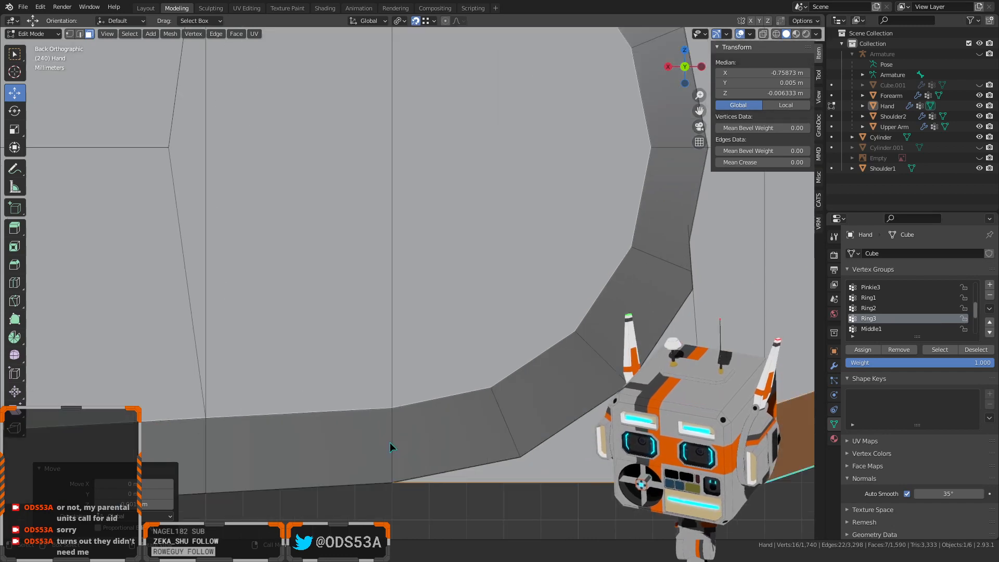
shift+middle_drag(423, 419, 392, 255)
scroll(392, 255, up, 5)
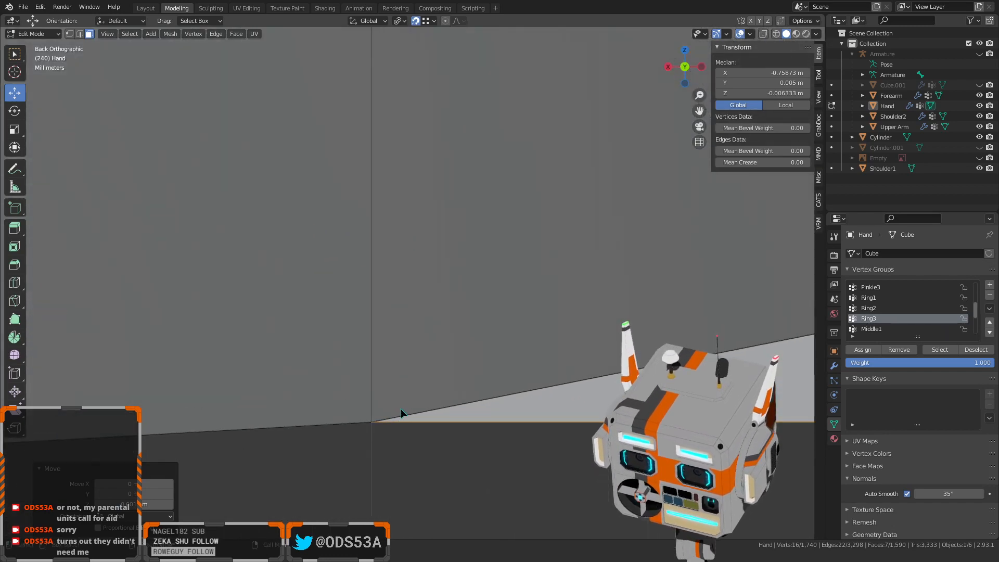
shift+middle_drag(401, 408, 415, 329)
scroll(424, 376, down, 8)
scroll(424, 376, down, 6)
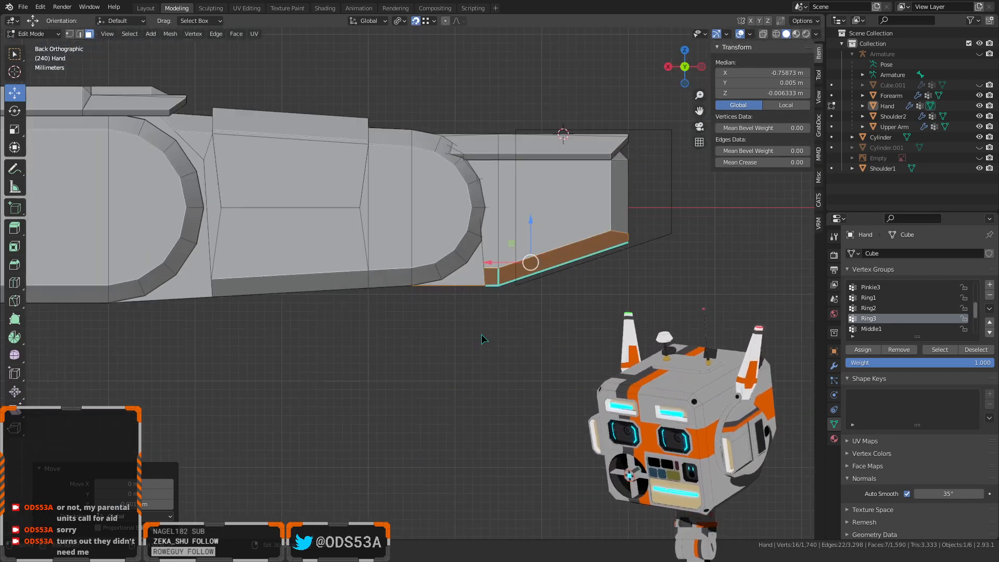
middle_drag(482, 339, 402, 382)
click(436, 411)
scroll(451, 307, up, 5)
middle_drag(296, 370, 300, 372)
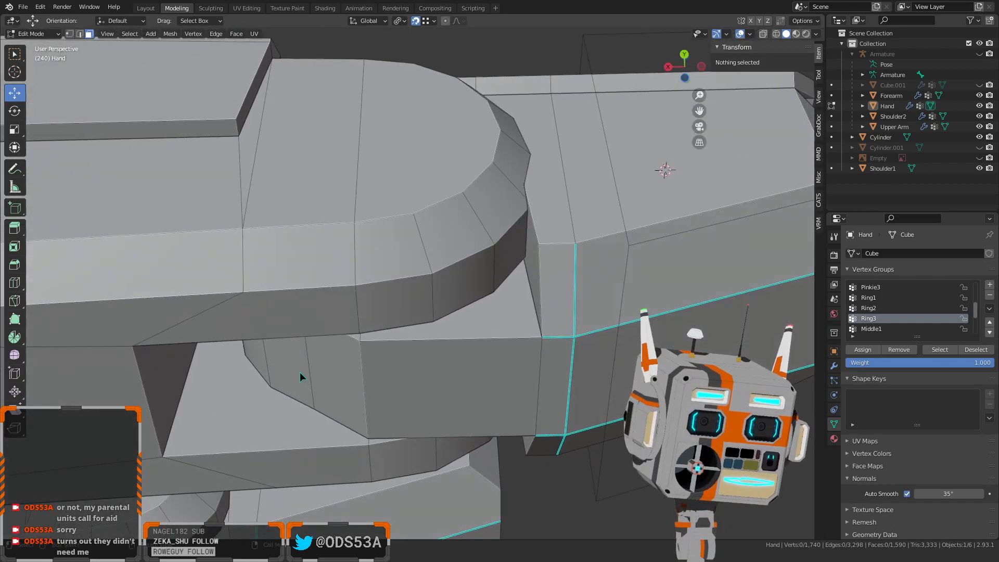
scroll(333, 374, down, 2)
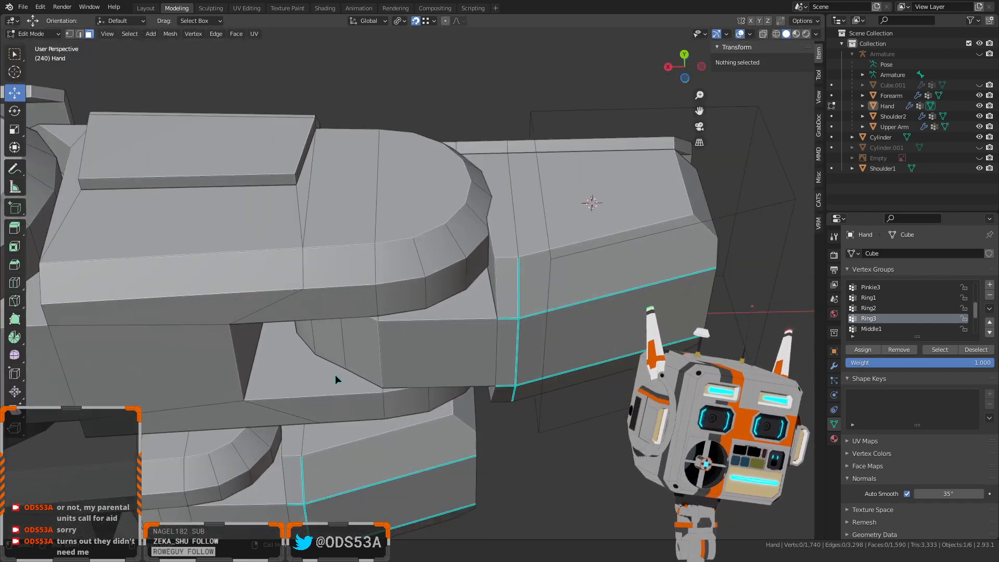
middle_drag(447, 343, 460, 370)
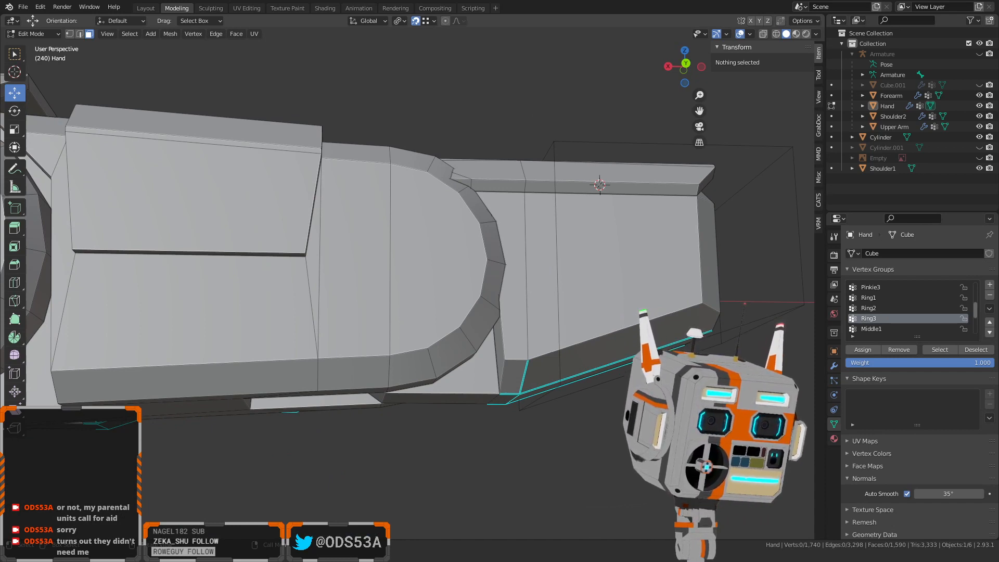
Move the edge loop at the fingertip's base along X toward the tip, in line with the wireframe box's rear edge
middle_drag(416, 260, 594, 351)
key(2)
click(525, 323)
middle_drag(525, 323, 442, 284)
alt+click(519, 377)
key(g)
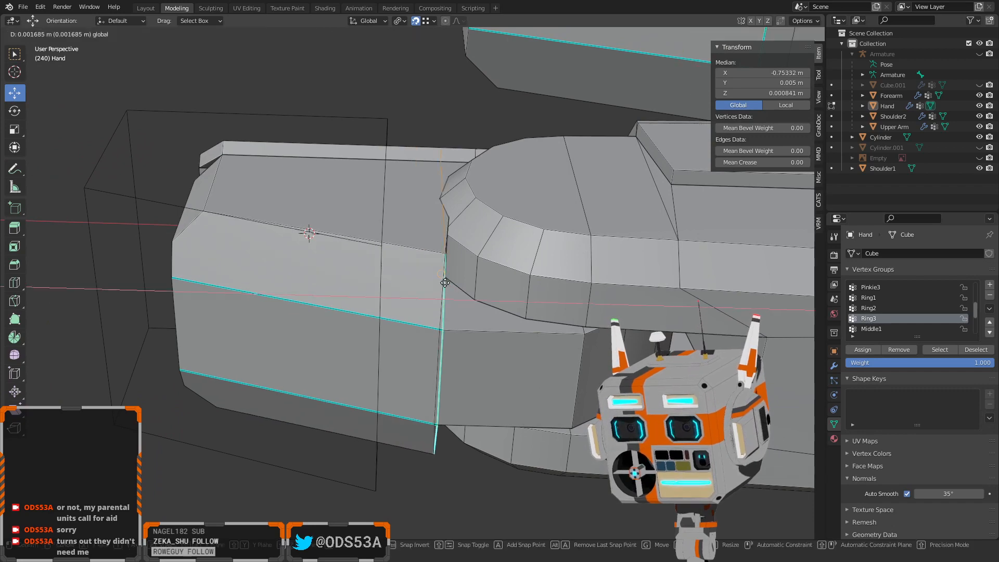
click(385, 246)
Select all the faces at the fingertip's front end, including the beveled corners and the front rim of the top plate
middle_drag(385, 246, 463, 368)
scroll(465, 364, up, 1)
key(3)
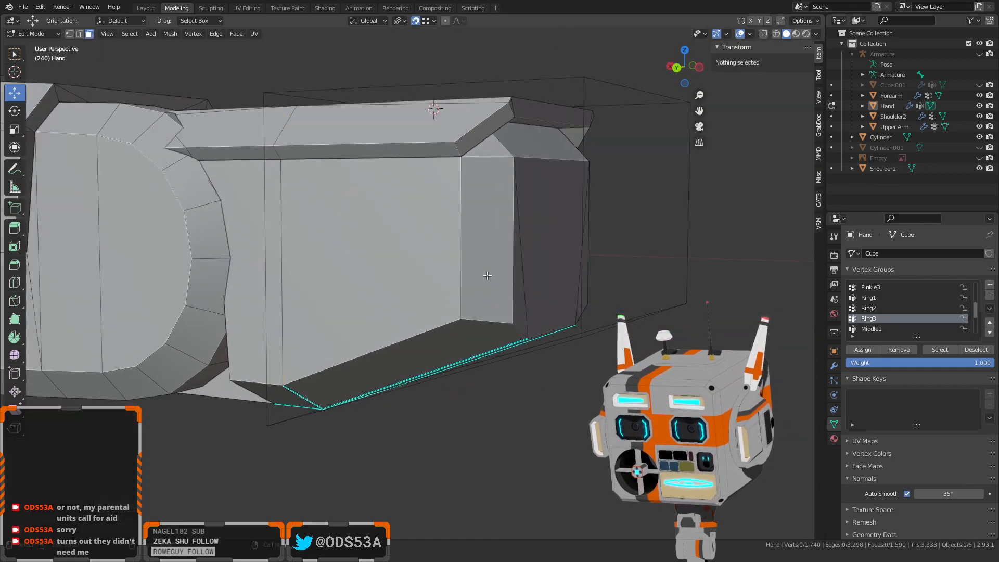
click(486, 272)
middle_drag(526, 299, 494, 309)
shift+click(479, 312)
shift+click(553, 295)
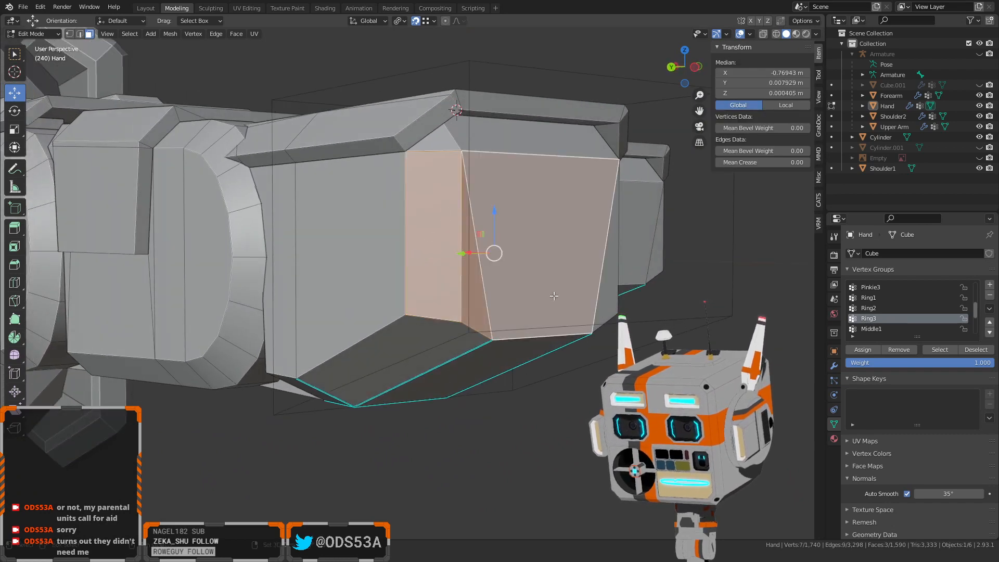
shift+click(604, 298)
middle_drag(604, 298, 531, 289)
shift+click(525, 276)
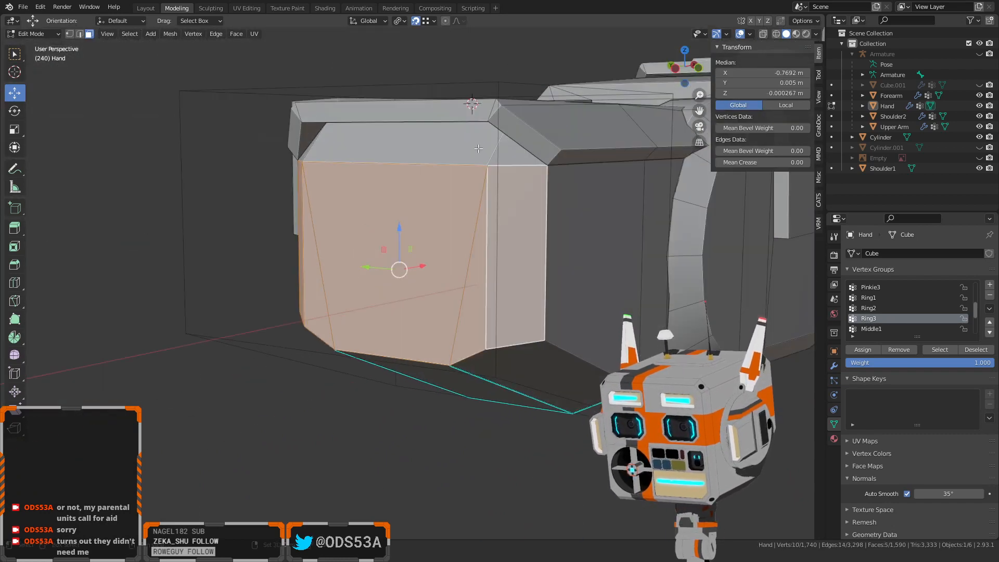
shift+click(503, 152)
shift+click(462, 144)
middle_drag(356, 151, 386, 141)
shift+click(385, 140)
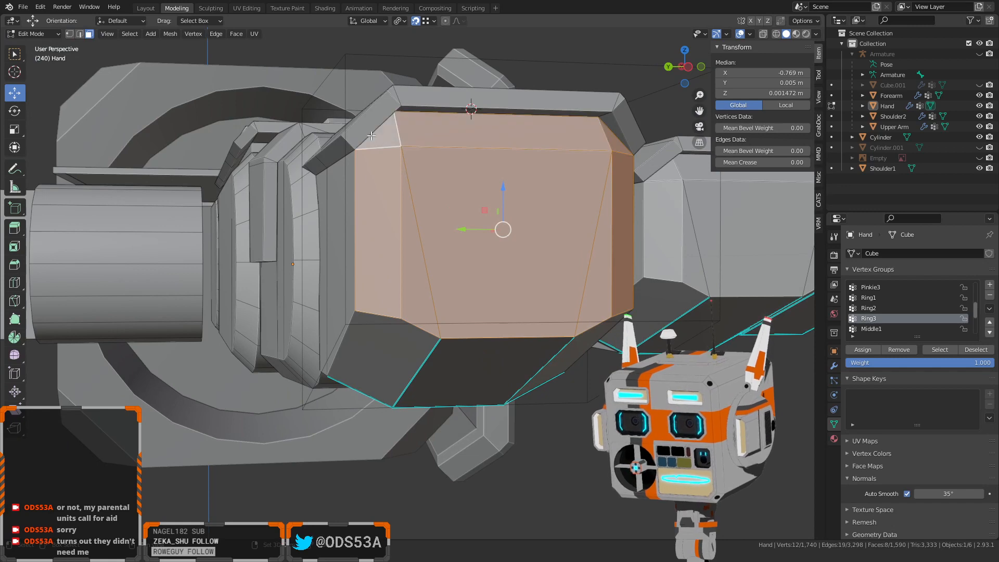
shift+click(386, 114)
shift+click(390, 96)
shift+click(577, 102)
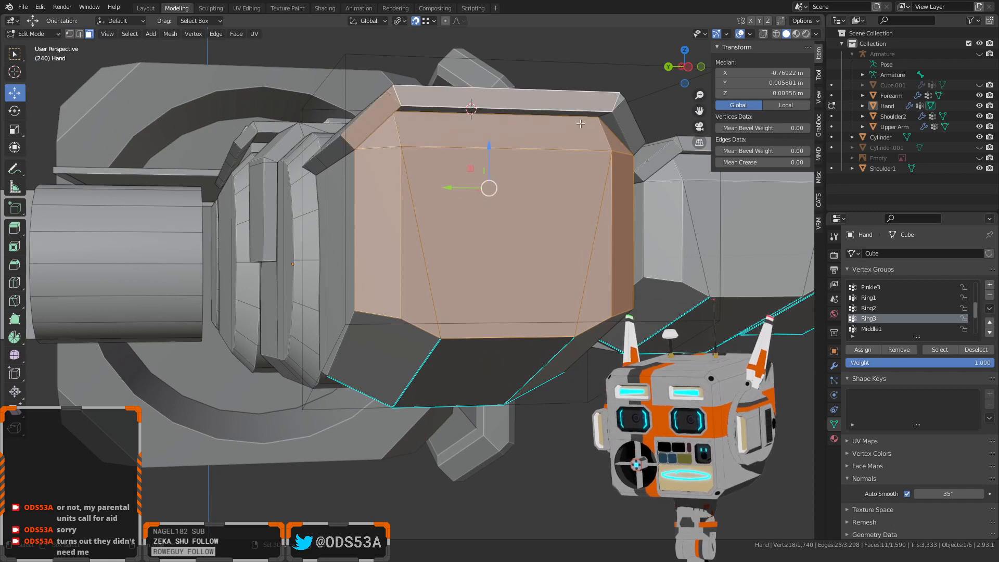
shift+click(620, 99)
Move the fingertip's front-end faces about 0.005 m outward along X, level with the front of the wireframe box
scroll(620, 100, down, 5)
middle_drag(620, 99, 570, 229)
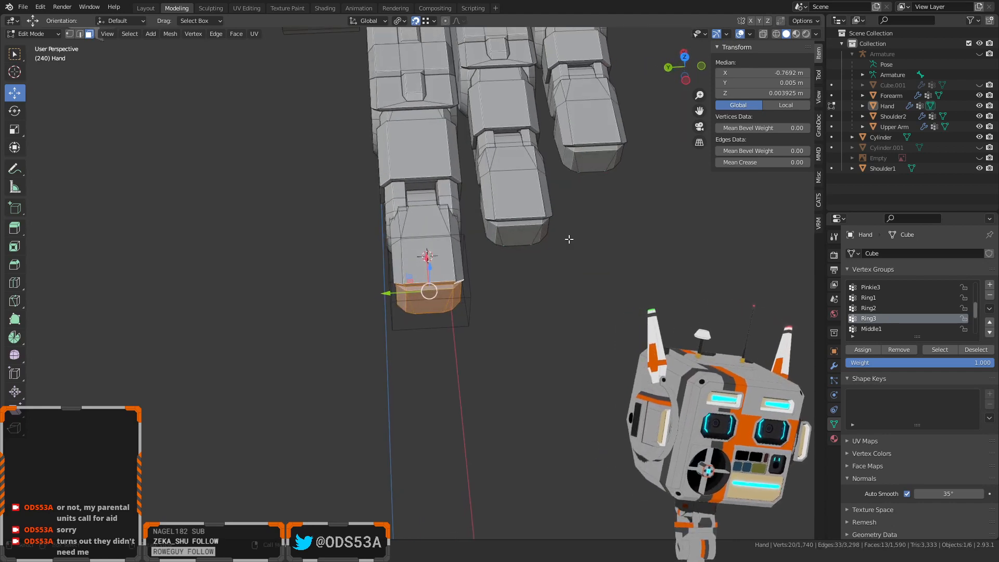
middle_drag(558, 254, 603, 280)
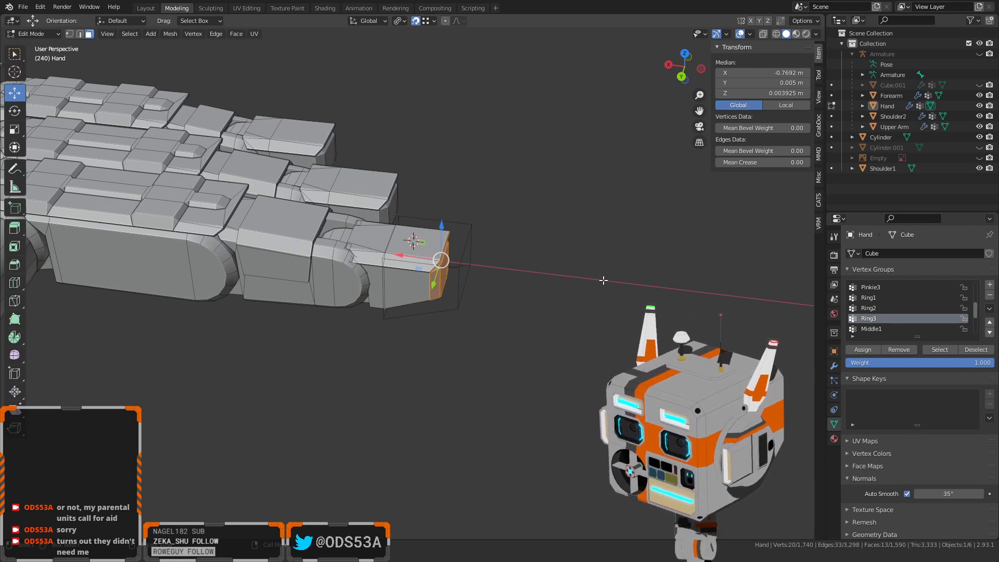
middle_drag(420, 287, 367, 337)
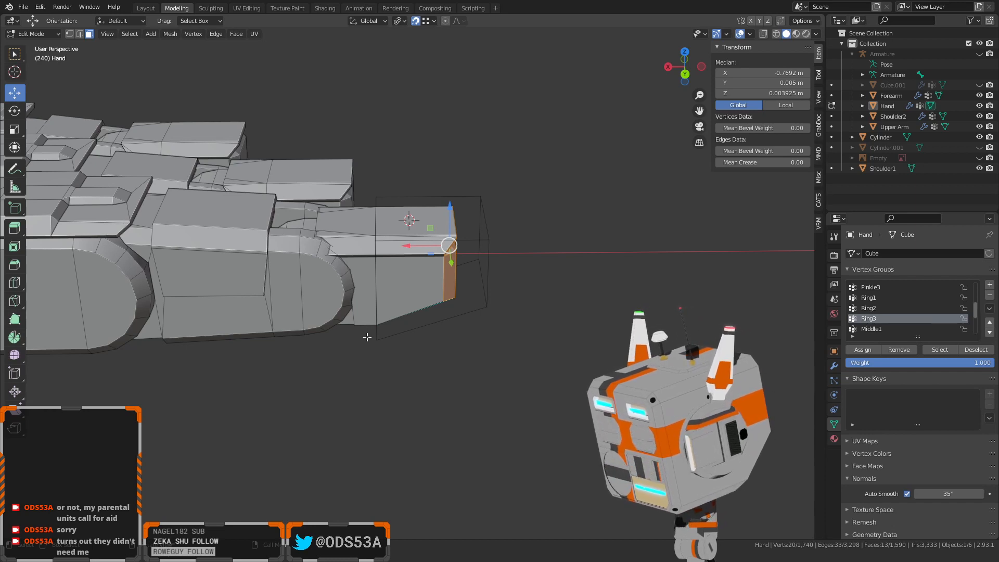
middle_drag(366, 337, 481, 311)
scroll(447, 318, up, 3)
click(680, 76)
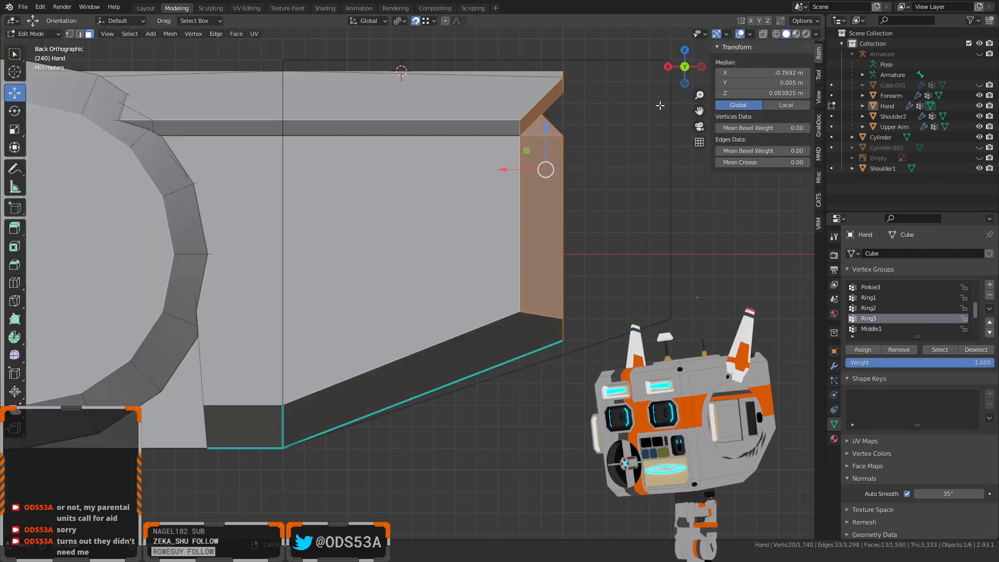
shift+middle_drag(592, 168, 403, 209)
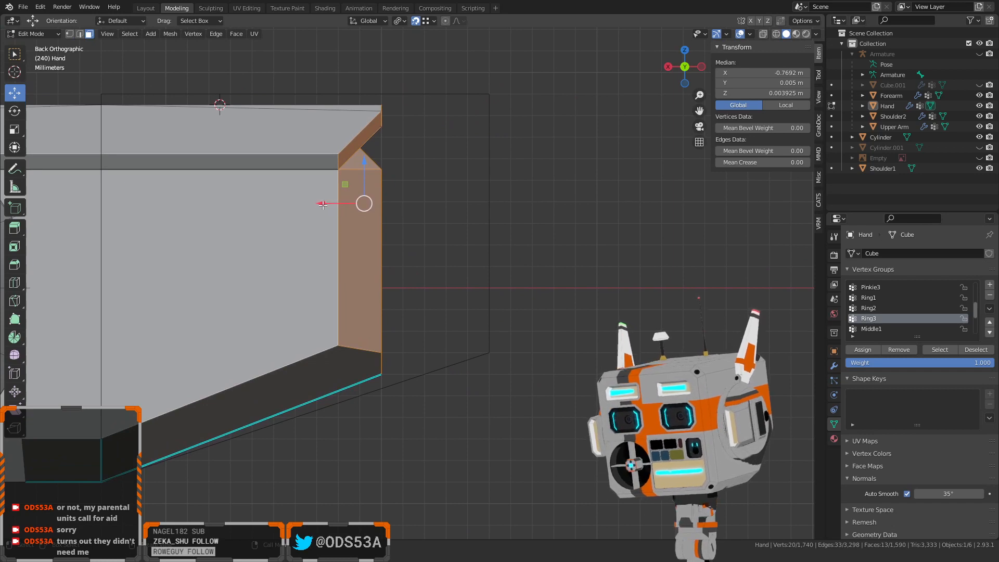
drag(322, 204, 433, 212)
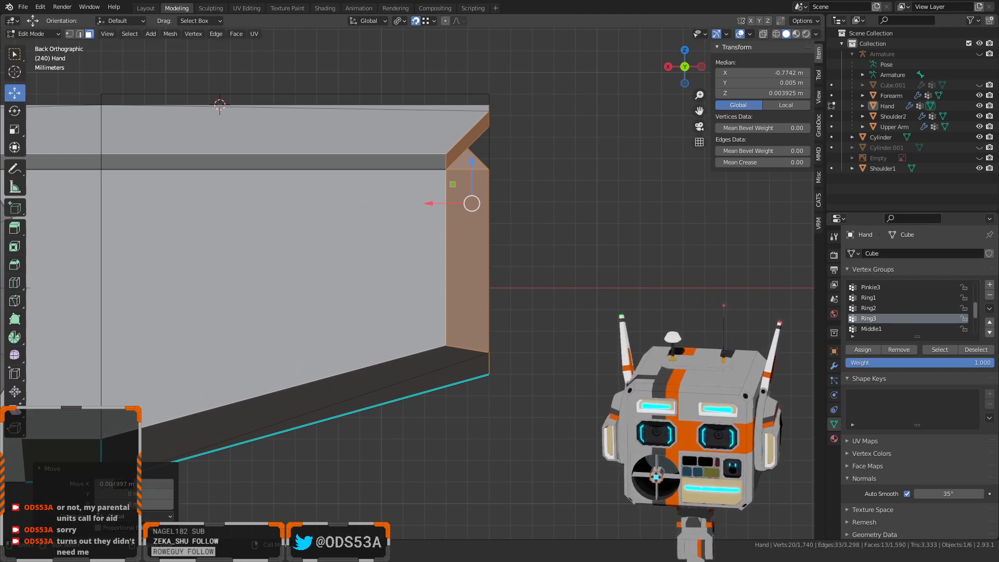
Select the lower edges at the fingertip's front end and raise them about 0.001 m along Z
click(506, 432)
middle_drag(507, 428, 386, 401)
scroll(375, 380, up, 3)
key(2)
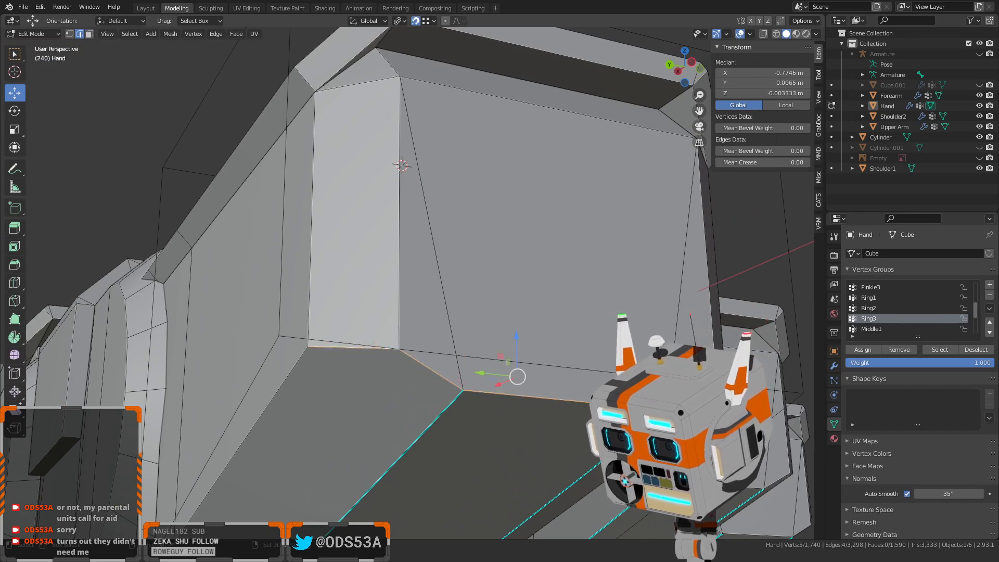
shift+click(719, 371)
scroll(536, 442, down, 3)
middle_drag(536, 441, 630, 455)
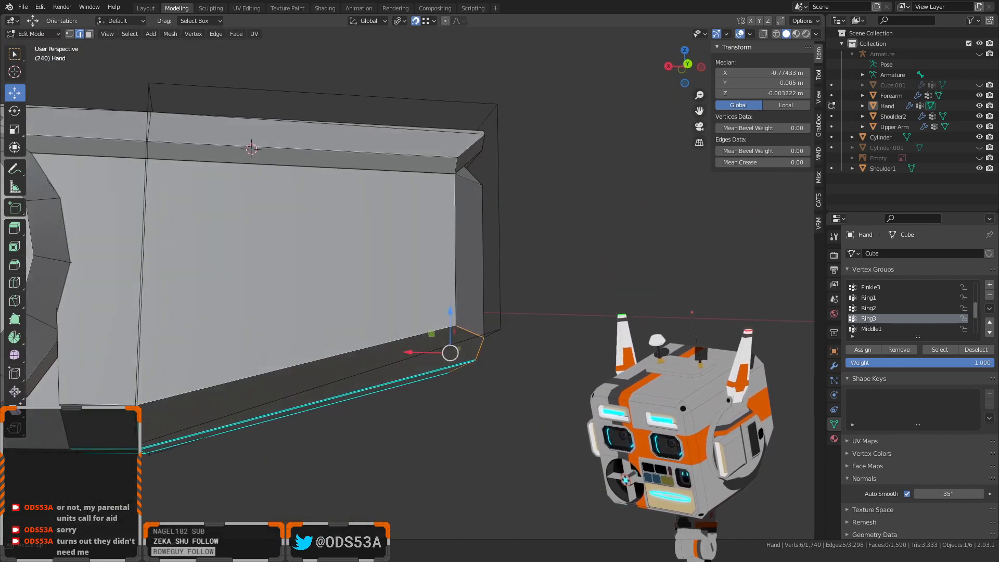
click(688, 62)
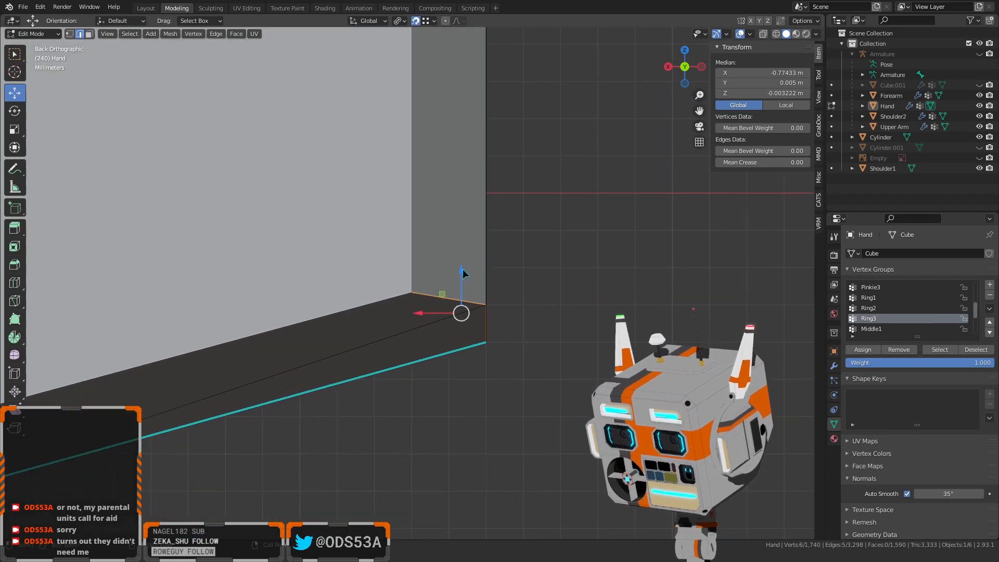
drag(463, 270, 452, 249)
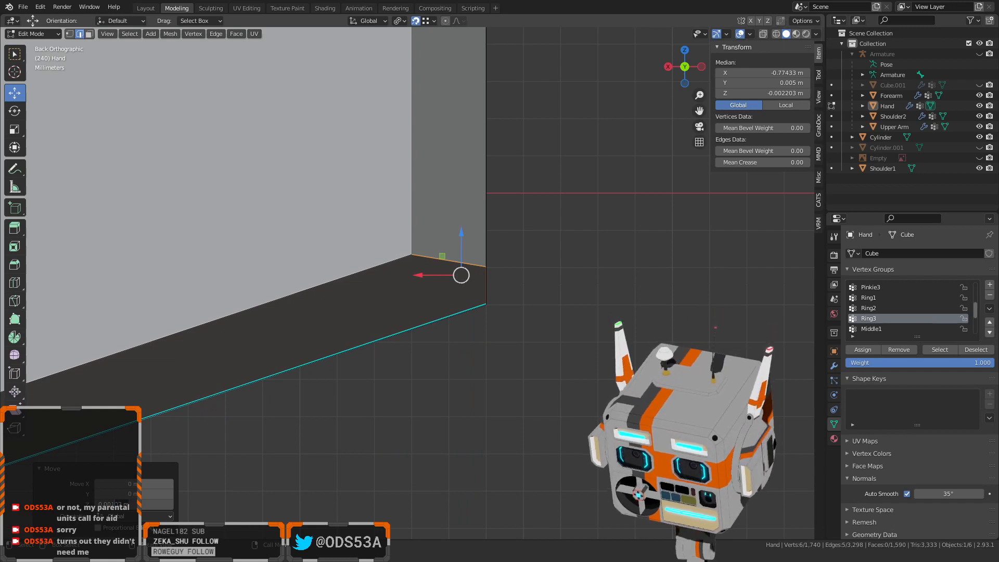
click(418, 420)
scroll(428, 415, down, 1)
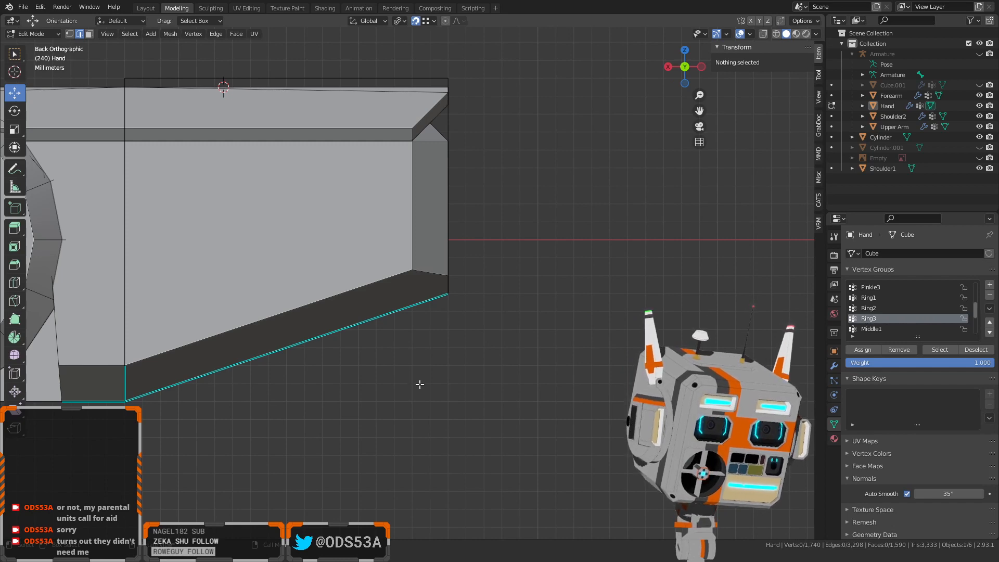
Select the front rim faces of the fingertip's top plate, including its beveled corners
scroll(441, 371, down, 2)
middle_drag(399, 370, 505, 422)
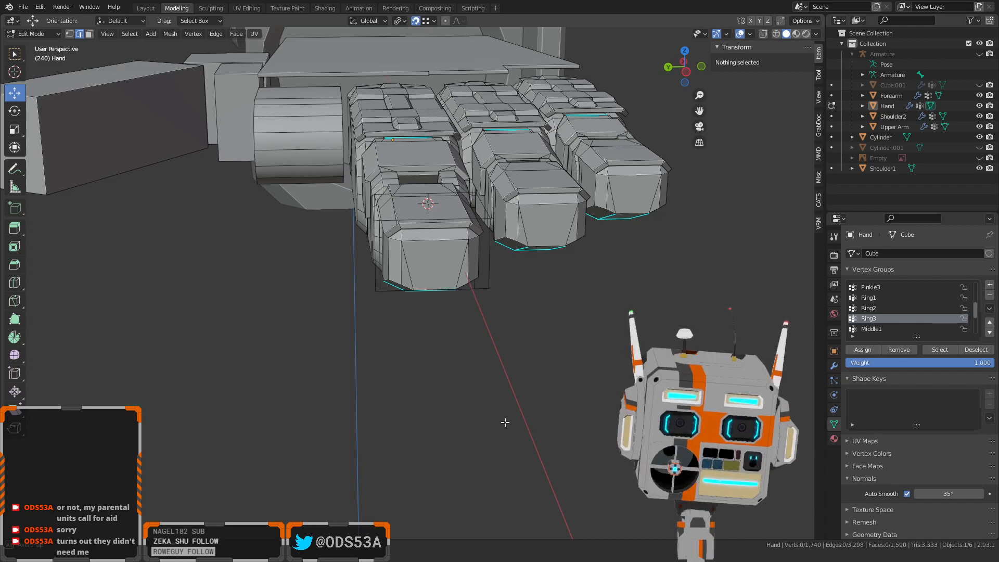
middle_drag(505, 422, 325, 342)
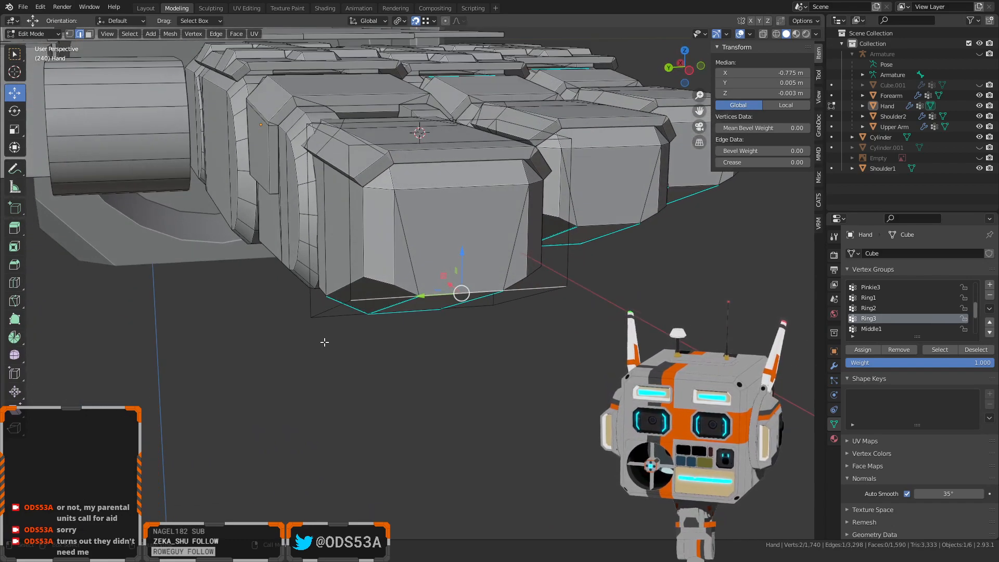
middle_drag(347, 374, 443, 303)
middle_drag(434, 352, 344, 301)
scroll(342, 259, up, 1)
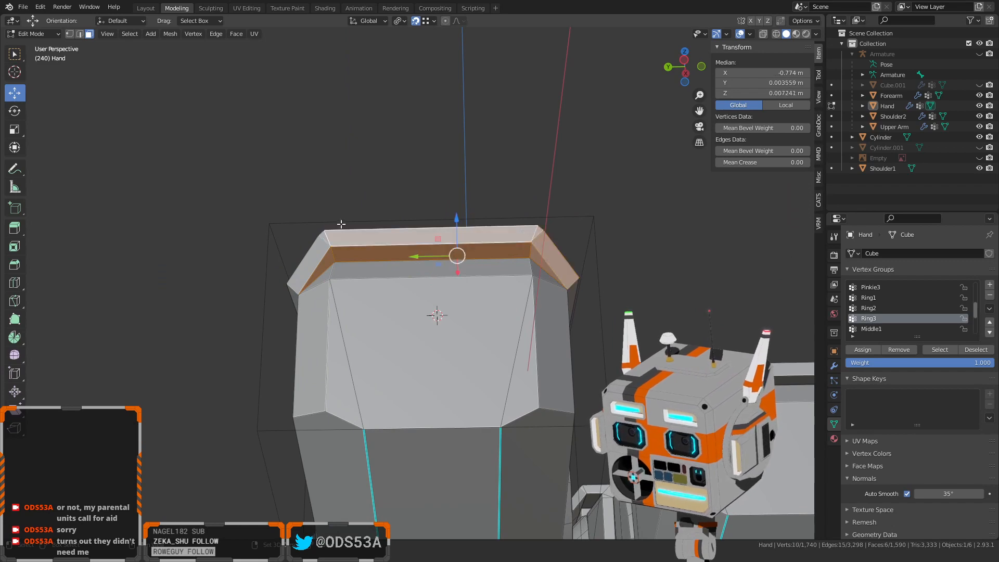
Add the front section's side strips, sloped sides and top faces of the fingertip's plate to the selection
middle_drag(319, 247, 645, 269)
shift+click(476, 270)
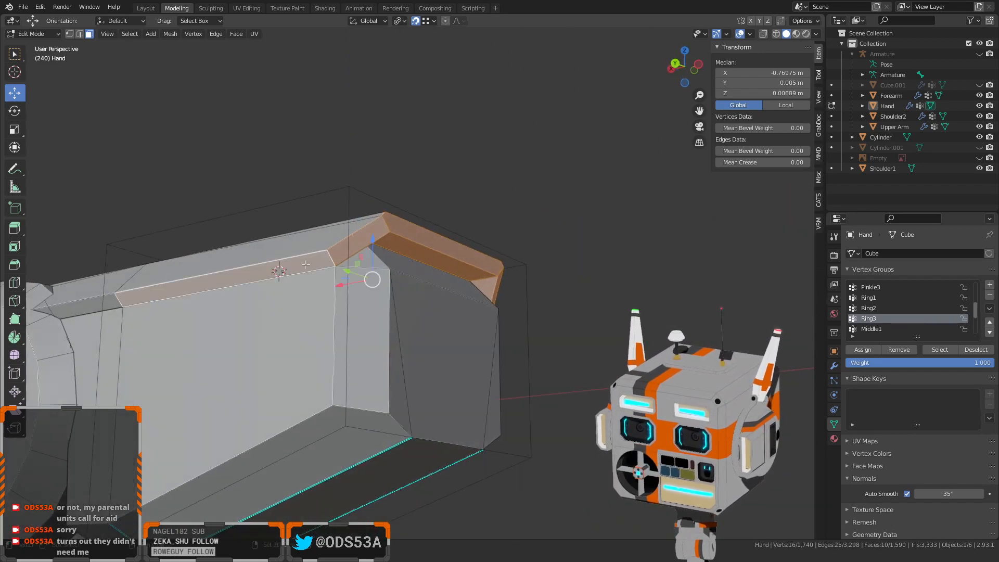
shift+click(306, 265)
middle_drag(306, 264, 280, 272)
shift+click(349, 288)
shift+click(486, 323)
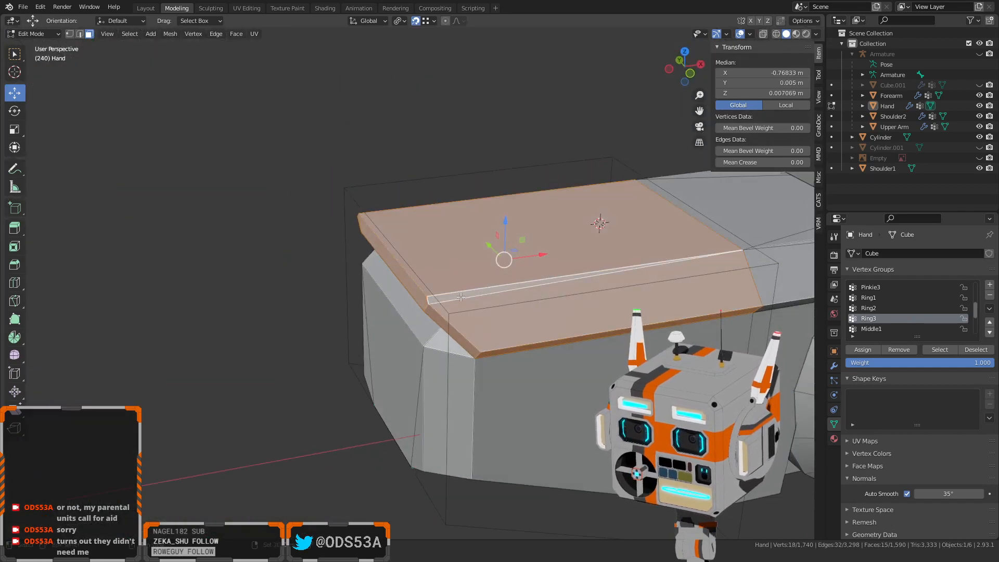
middle_drag(461, 297, 498, 379)
Extend the selection to the top plate's sloped, top and side strip faces between the base edge loop and the finger joint
scroll(505, 342, up, 4)
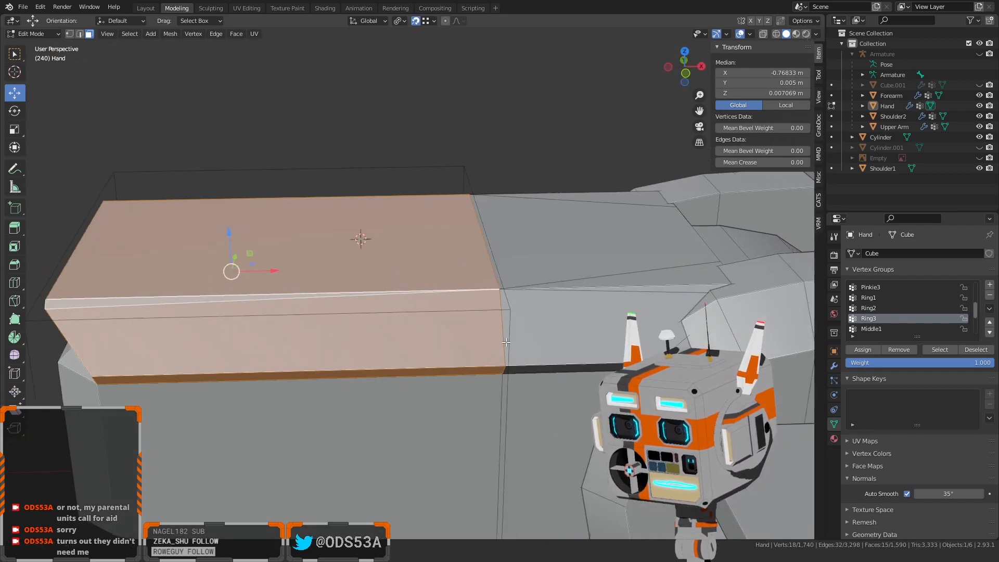
shift+middle_drag(506, 342, 401, 367)
shift+click(439, 331)
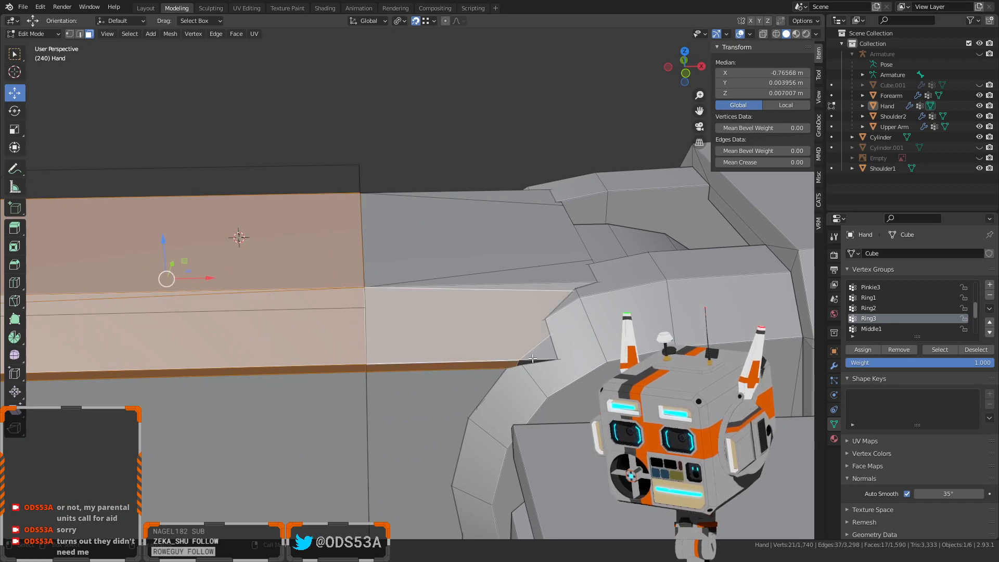
middle_drag(533, 358, 503, 356)
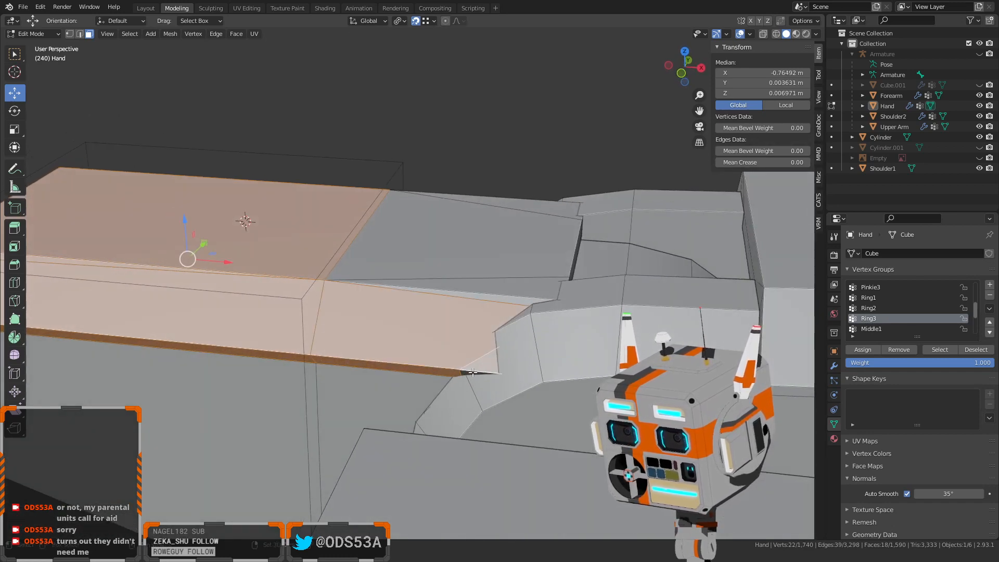
shift+click(463, 294)
middle_drag(462, 294, 427, 314)
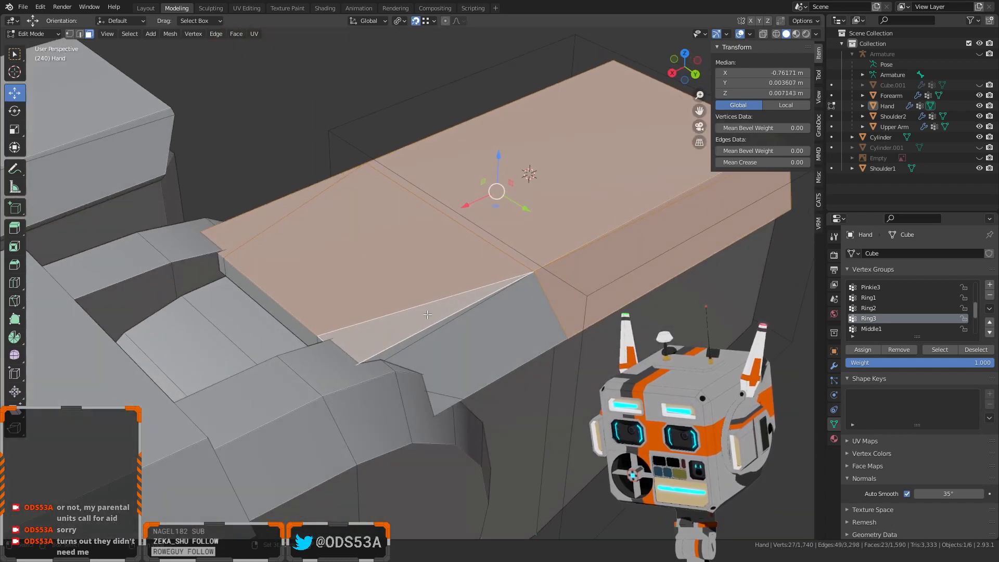
middle_drag(529, 401, 442, 266)
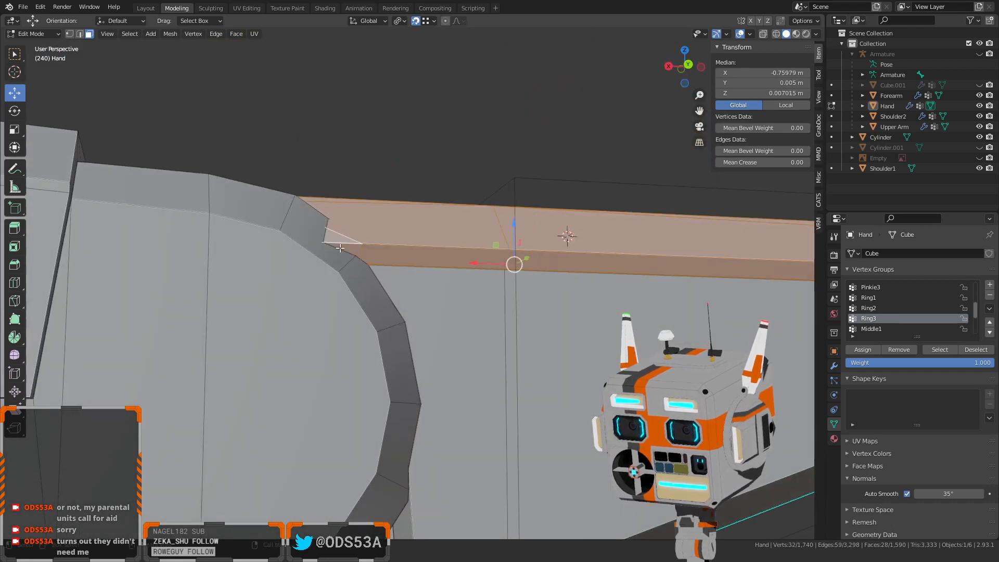
Add the plate's rear end faces and the adjoining underside faces on one side of the joint to the selection
middle_drag(339, 248, 331, 286)
scroll(327, 341, up, 3)
middle_drag(327, 341, 268, 360)
scroll(420, 333, up, 2)
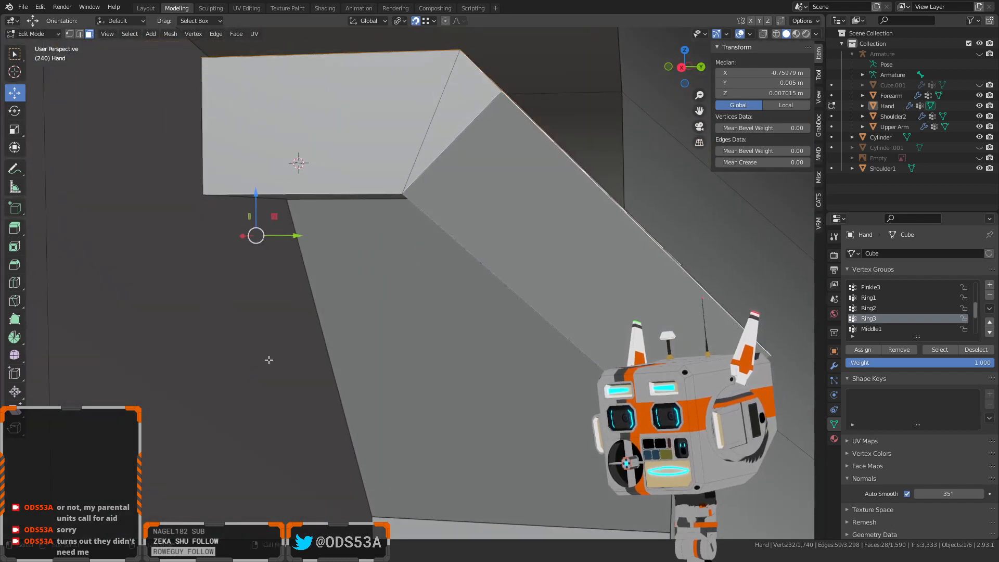
shift+click(537, 235)
shift+click(460, 110)
shift+click(390, 94)
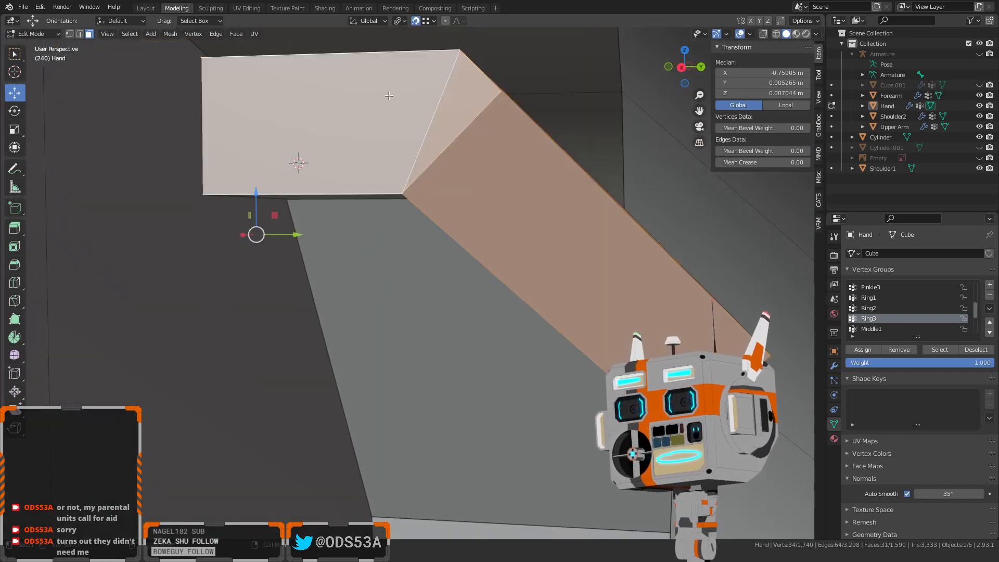
middle_drag(388, 93, 500, 110)
shift+click(511, 111)
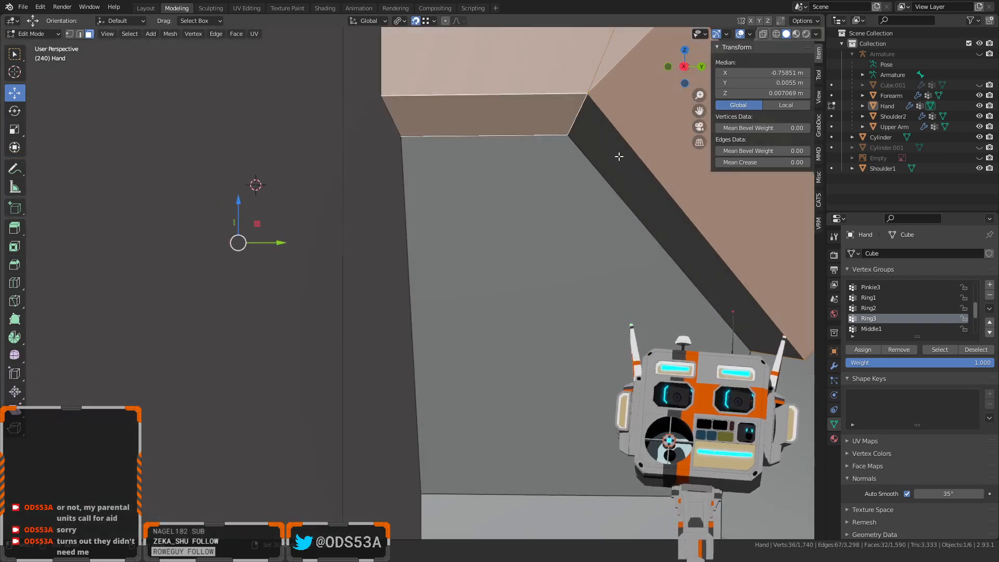
shift+click(618, 156)
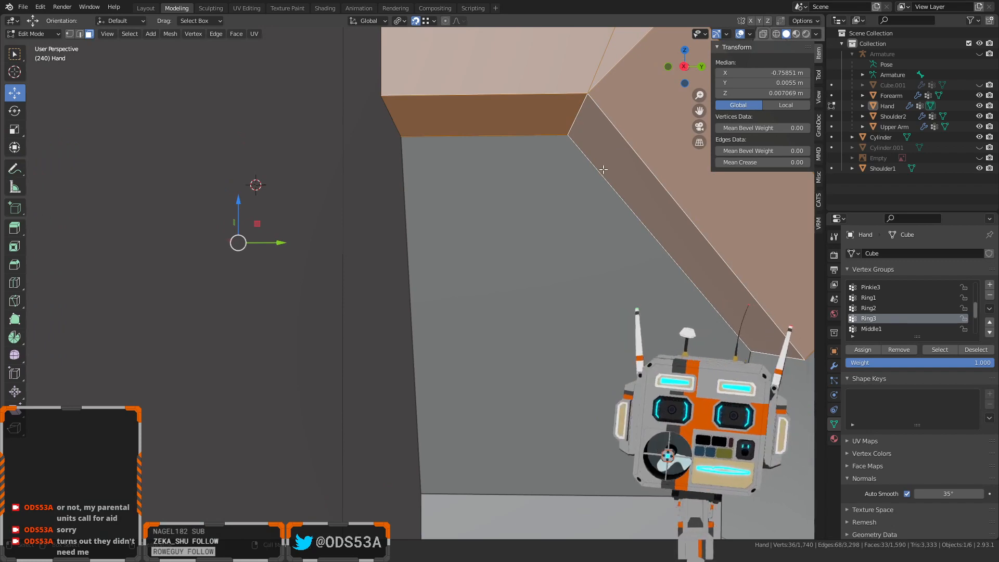
Add the matching rear end faces on the opposite side of the joint to the selection
middle_drag(506, 170, 528, 212)
shift+click(464, 427)
middle_drag(464, 428, 437, 388)
scroll(455, 432, up, 4)
shift+click(163, 164)
shift+click(138, 193)
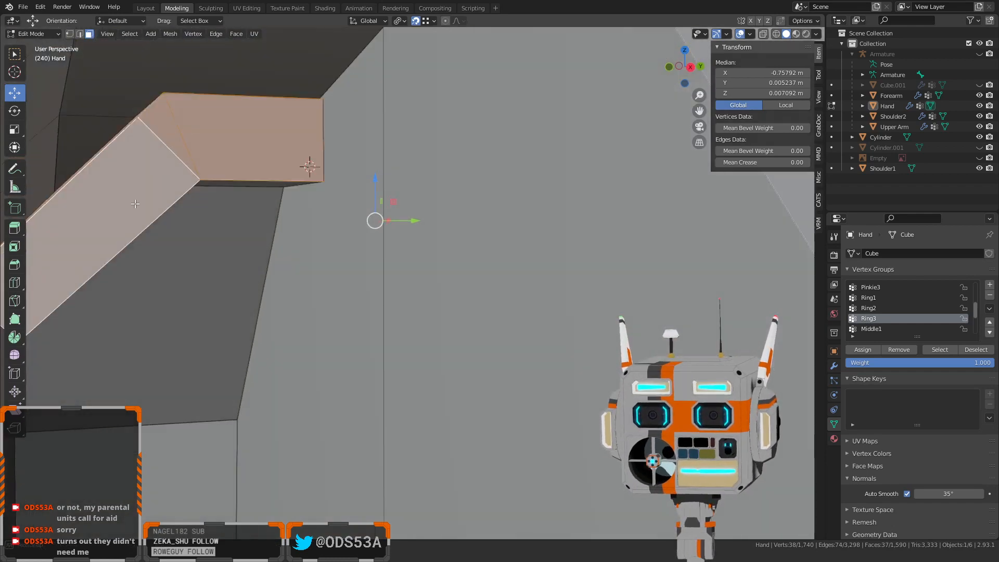
middle_drag(139, 193, 137, 227)
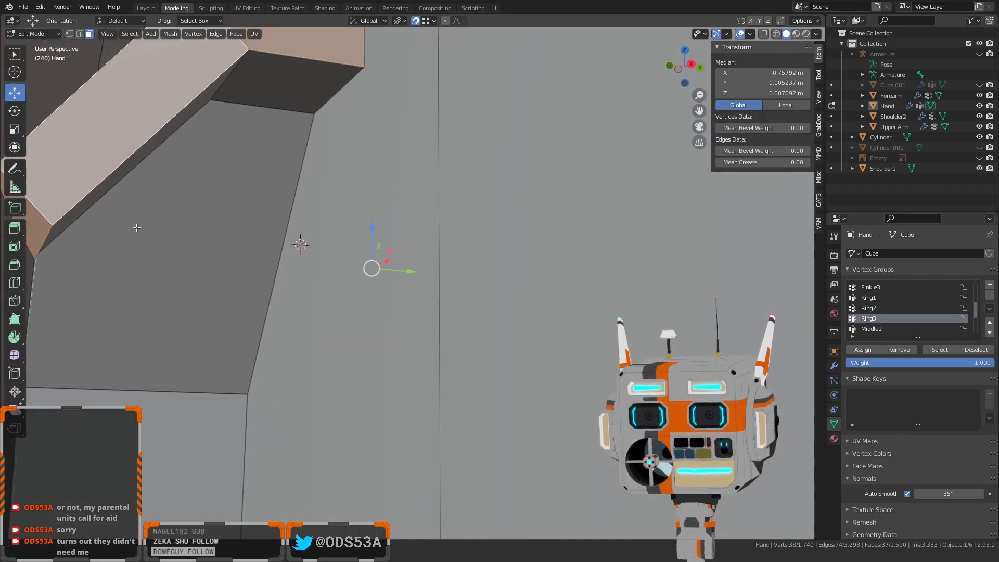
Add the remaining underside faces at the plate's rear and the recessed center face behind it to the selection
shift+click(236, 91)
middle_drag(212, 89, 198, 88)
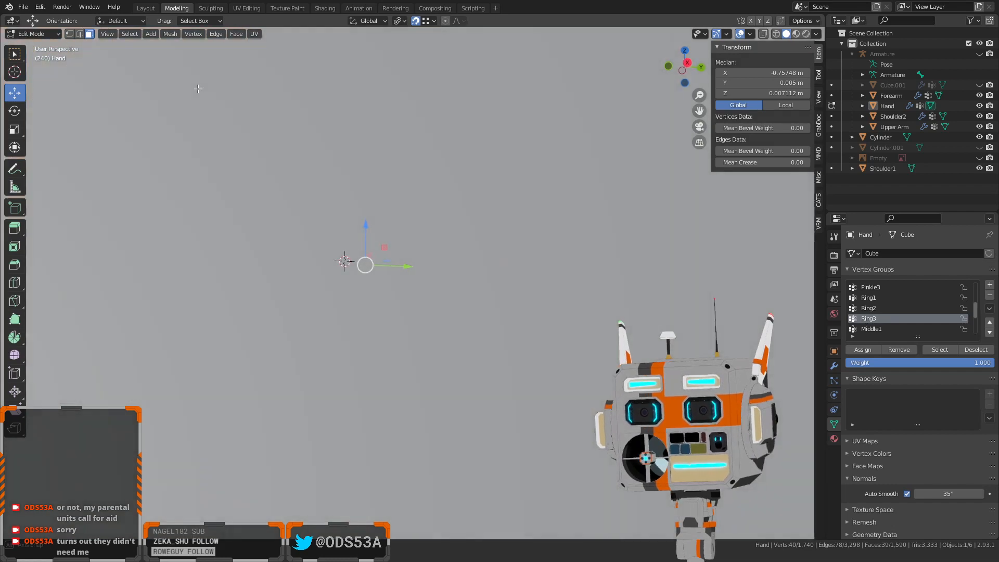
middle_drag(228, 133, 268, 136)
middle_drag(234, 305, 241, 269)
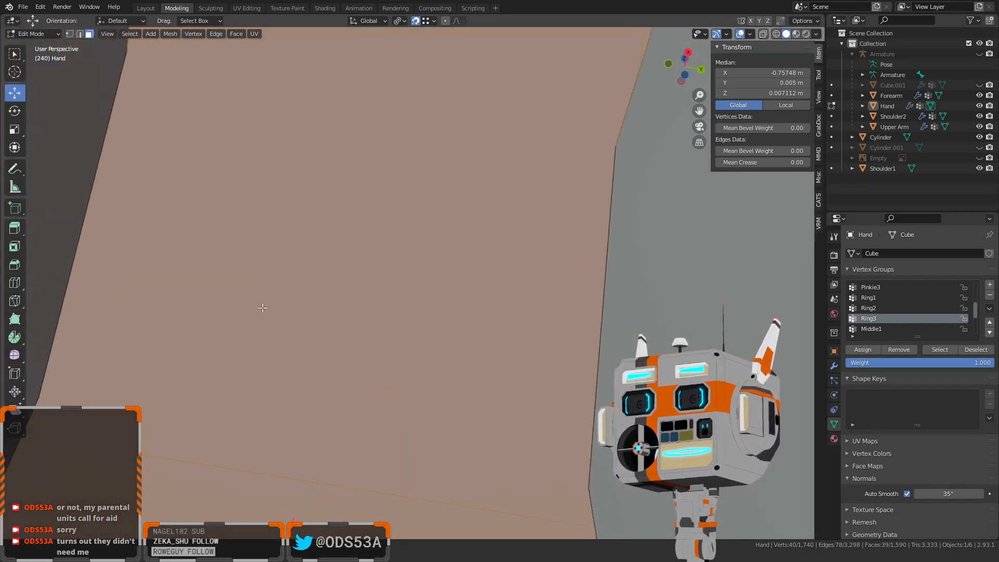
middle_drag(262, 308, 351, 152)
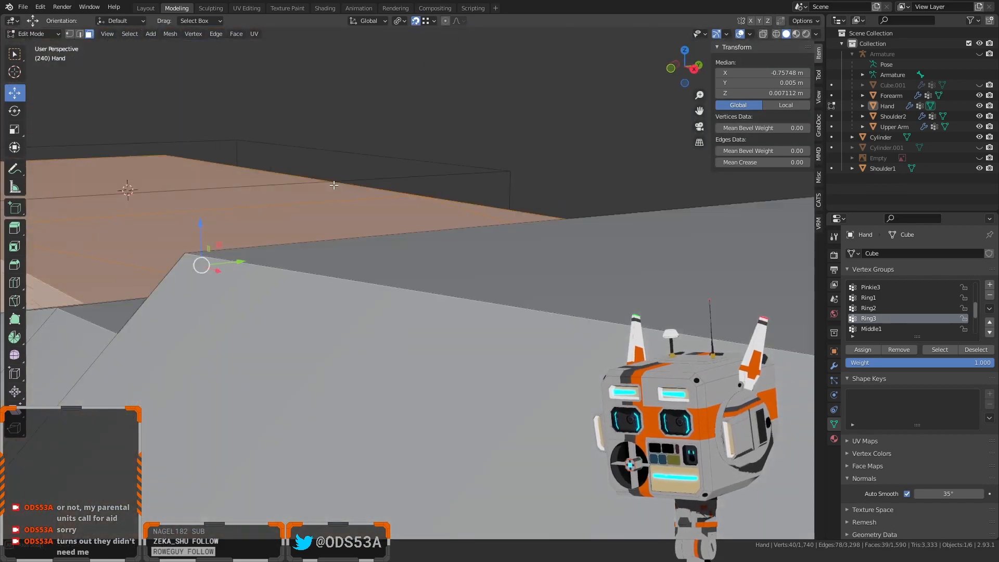
middle_drag(333, 184, 542, 286)
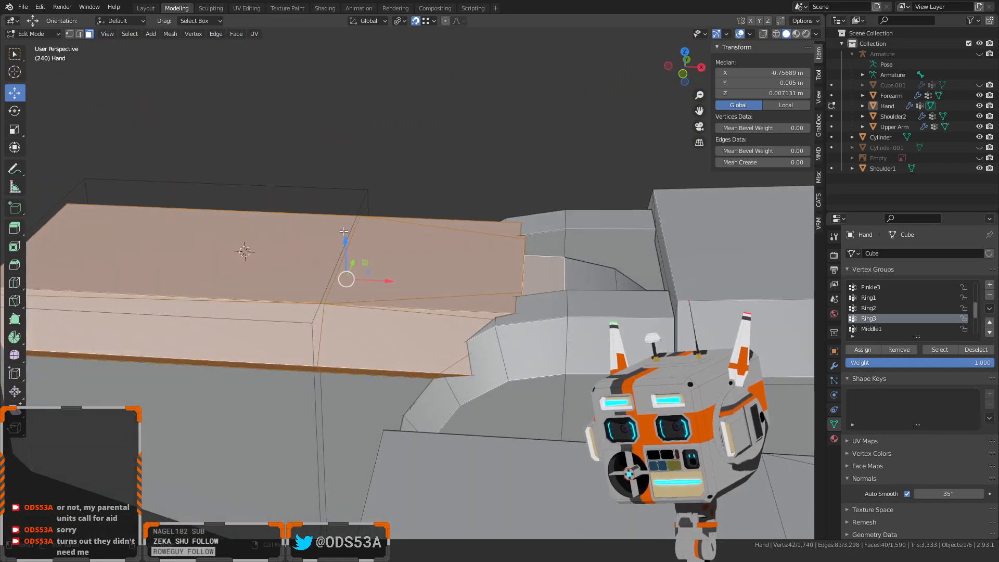
Try raising the selected top plate faces along Z from the perspective view, undoing each move
drag(345, 238, 325, 253)
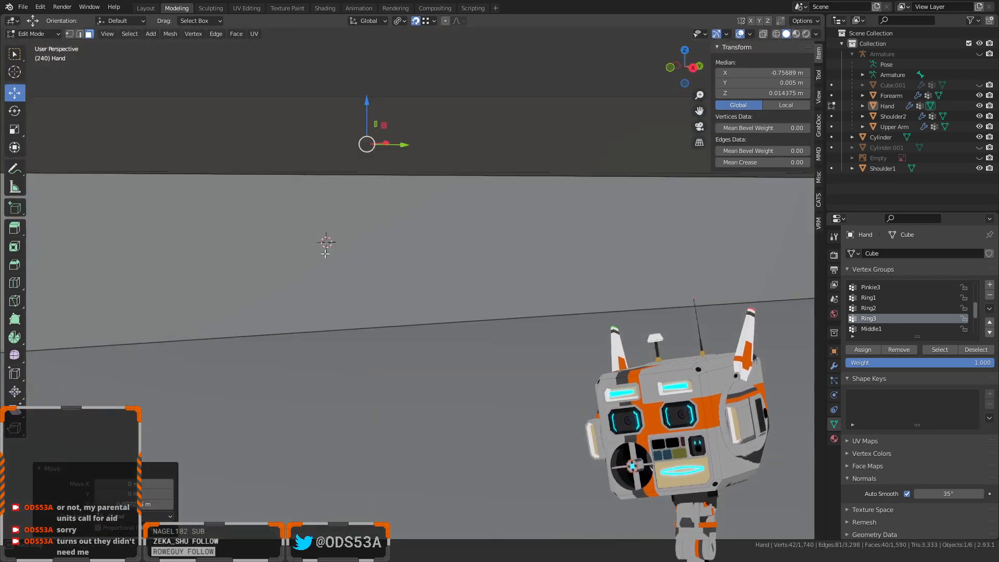
middle_drag(325, 253, 380, 318)
scroll(384, 270, down, 5)
key(ctrl+z)
scroll(410, 294, up, 3)
scroll(364, 292, up, 4)
shift+middle_drag(348, 276, 323, 300)
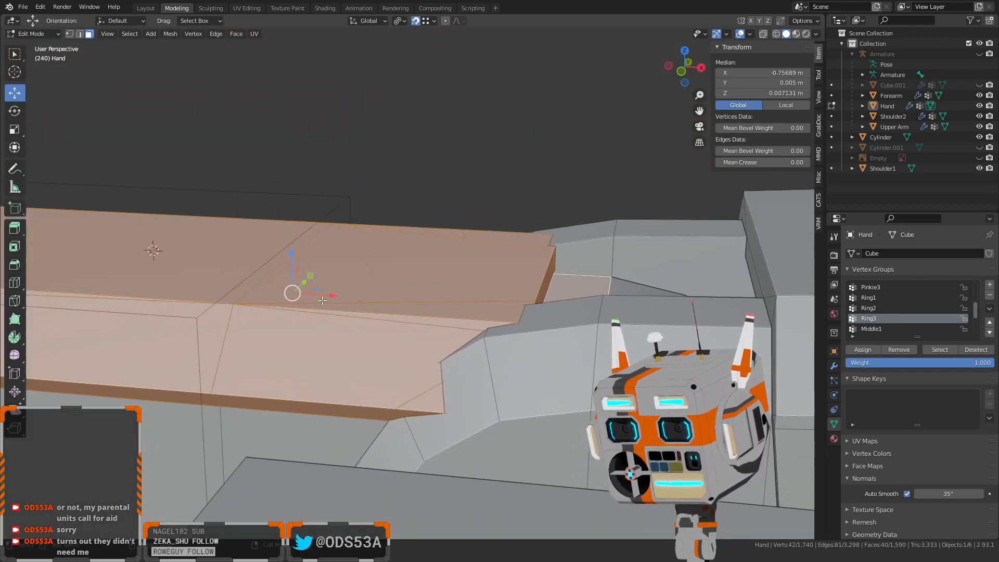
drag(290, 249, 285, 212)
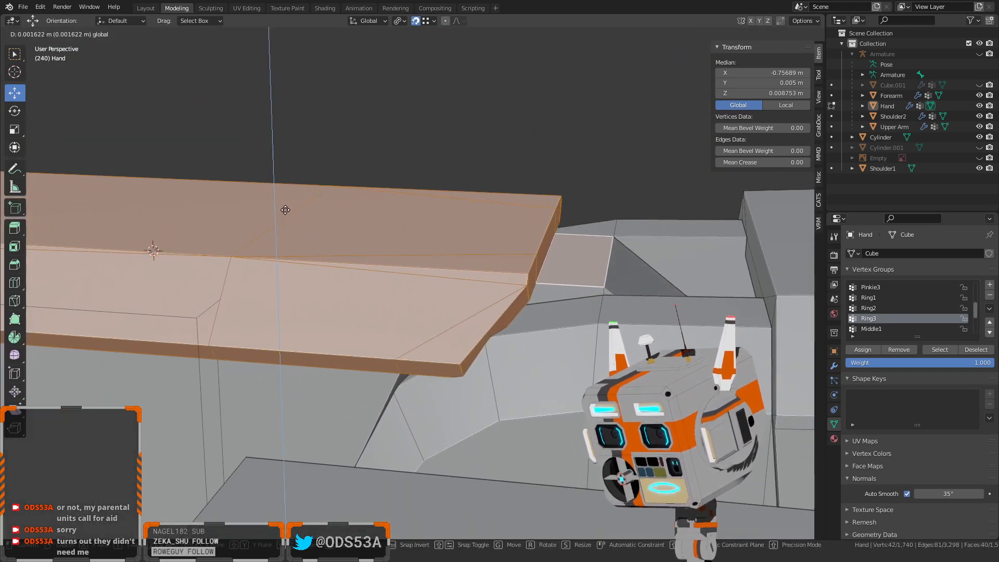
key(ctrl+z)
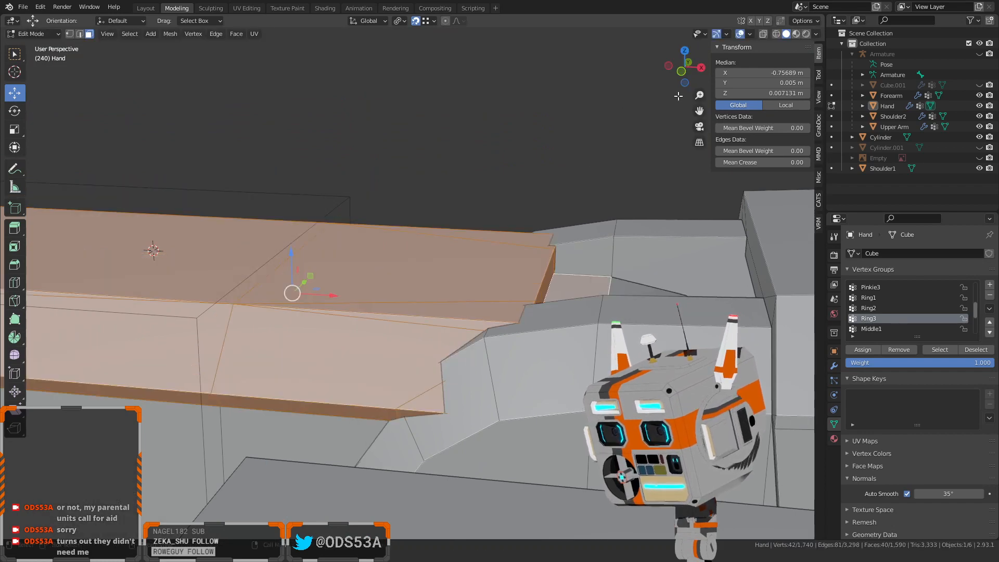
Raise the selected top plate faces 0.0015 m along Z from the back orthographic view and clear the selection
click(679, 77)
click(683, 76)
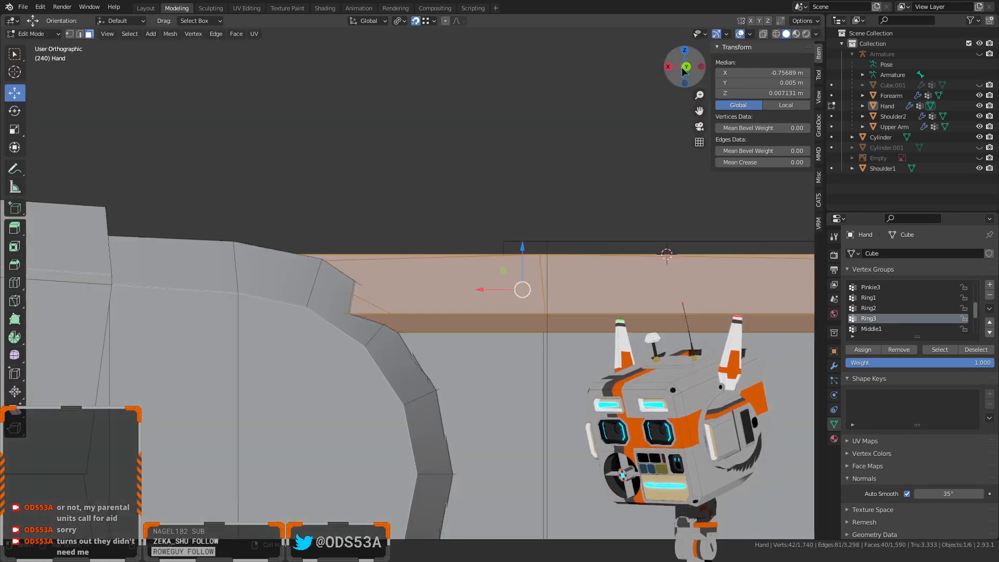
drag(524, 248, 519, 207)
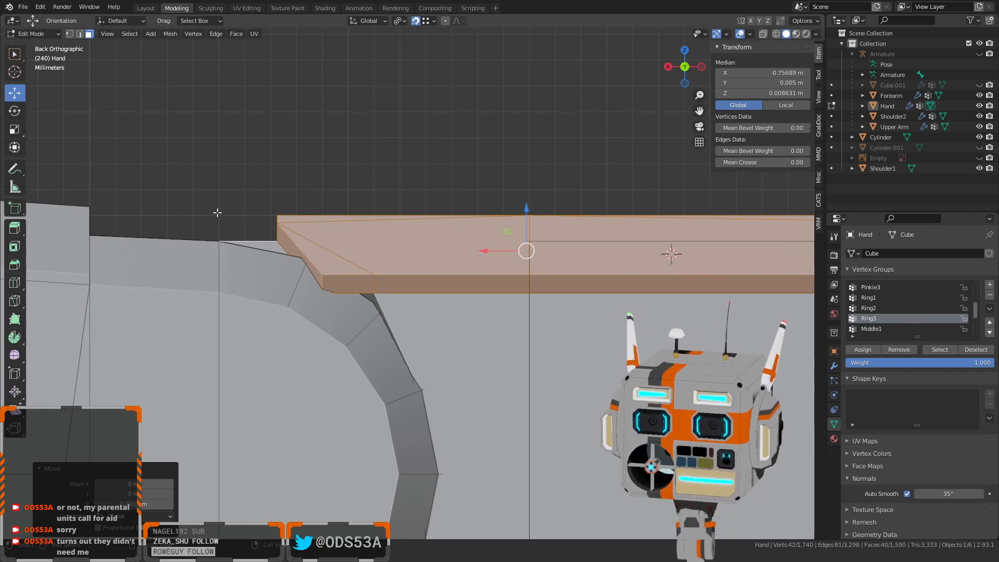
middle_drag(226, 187, 246, 366)
click(618, 267)
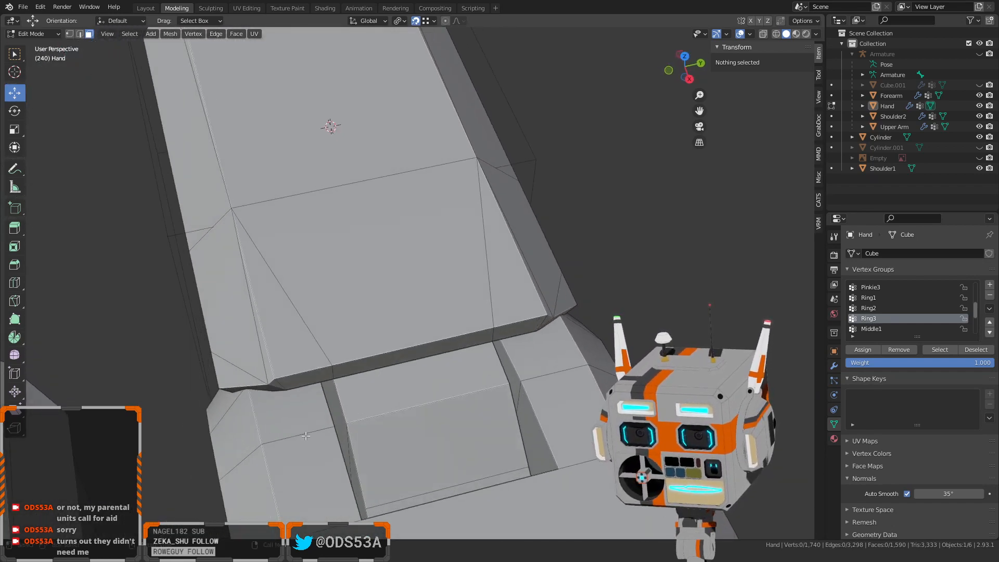
Move the two wall faces on one side of the joint slot -0.0005 m along Y
scroll(306, 435, up, 2)
shift+middle_drag(305, 436, 474, 350)
scroll(394, 356, up, 2)
click(370, 364)
shift+click(382, 466)
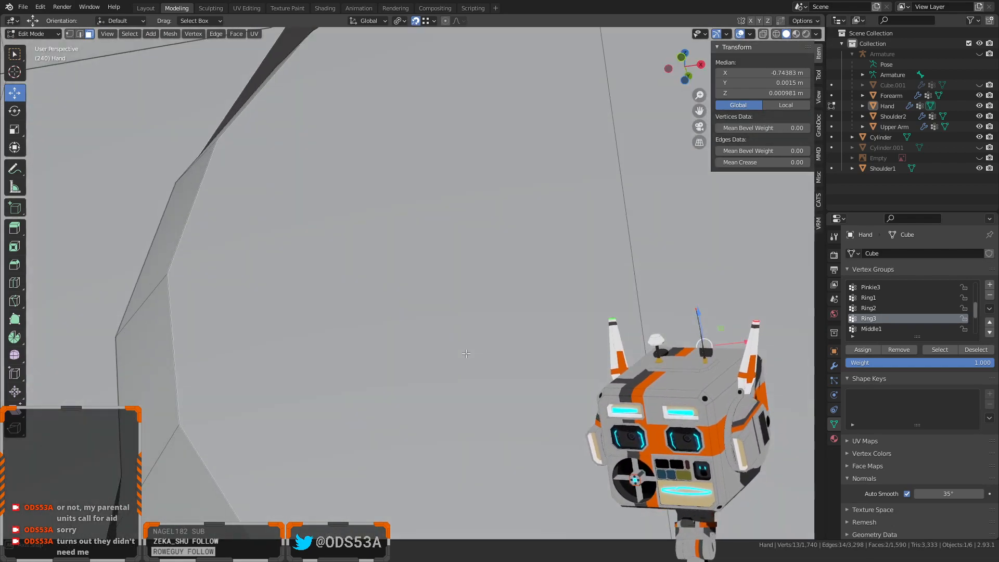
scroll(416, 369, down, 5)
middle_drag(327, 404, 503, 337)
shift+click(422, 383)
scroll(455, 402, up, 2)
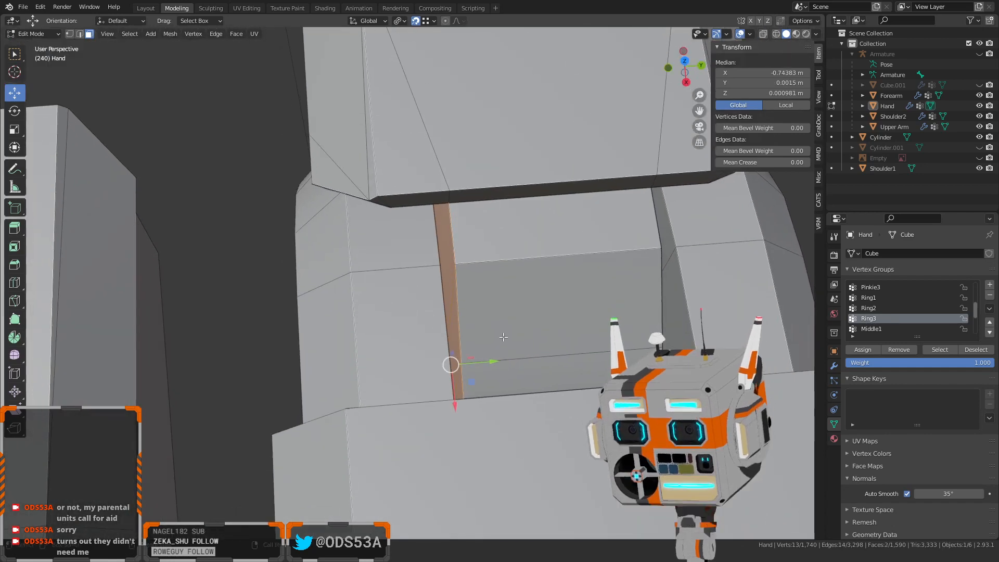
middle_drag(427, 276, 462, 396)
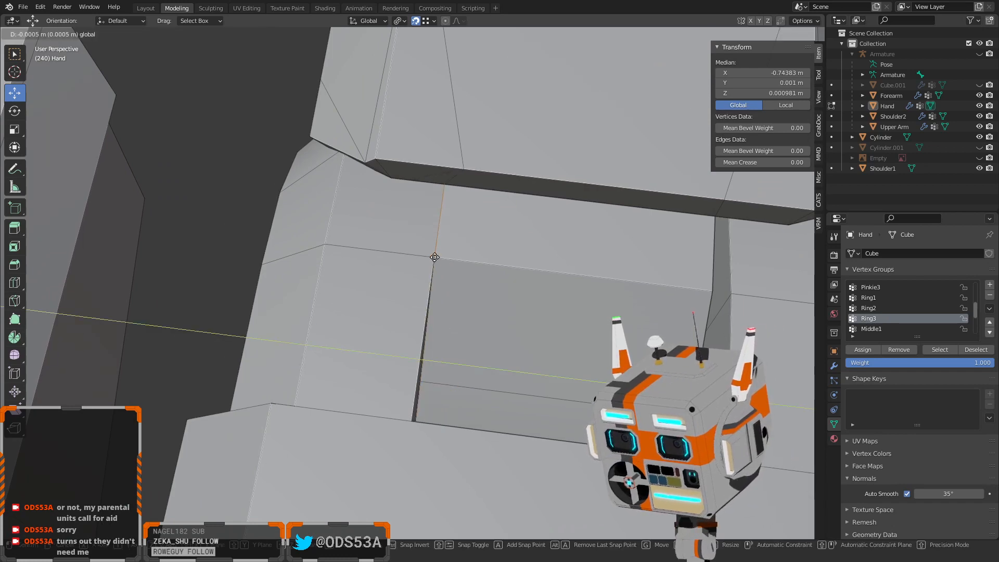
scroll(399, 300, down, 5)
middle_drag(414, 328, 331, 291)
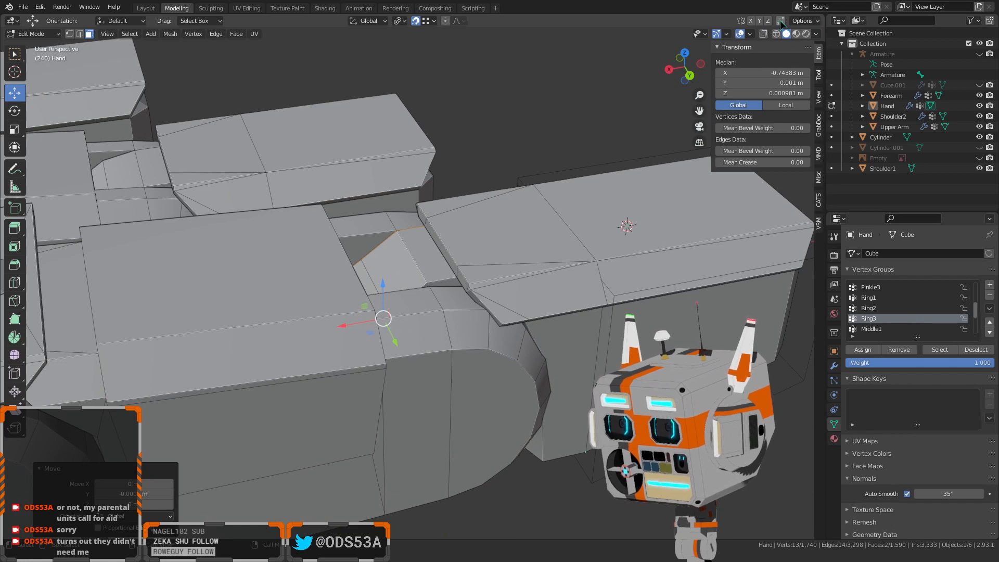
Move the opposite wall faces of the joint slot outward along Y to close the side gap, and clear the selection
middle_drag(465, 173, 468, 264)
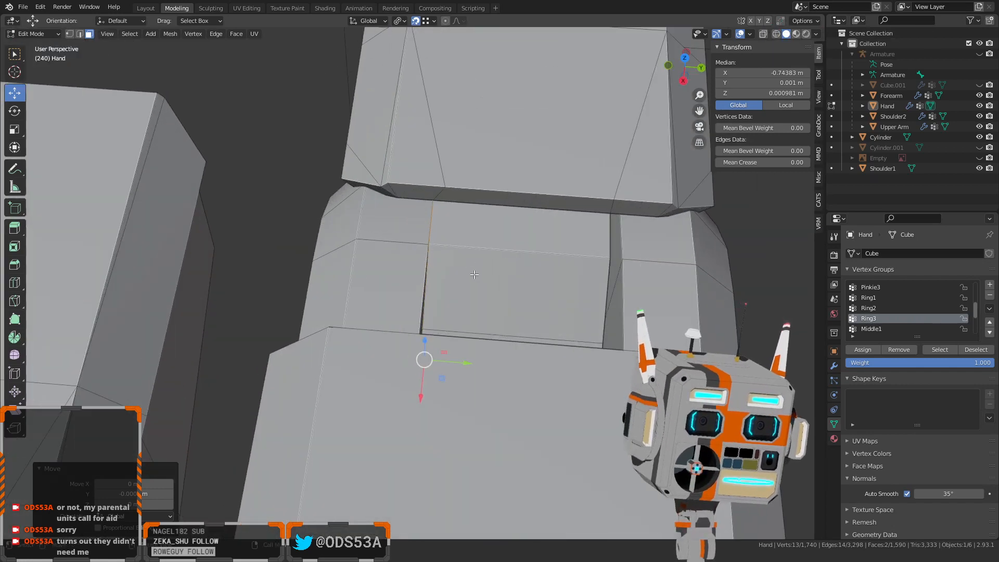
middle_drag(489, 431, 560, 339)
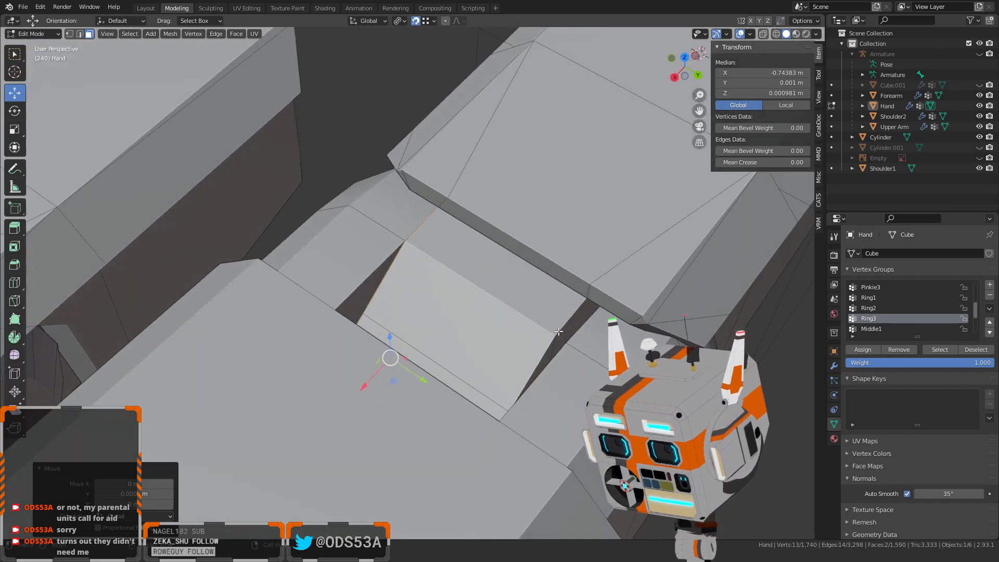
shift+click(559, 339)
key(alt+a)
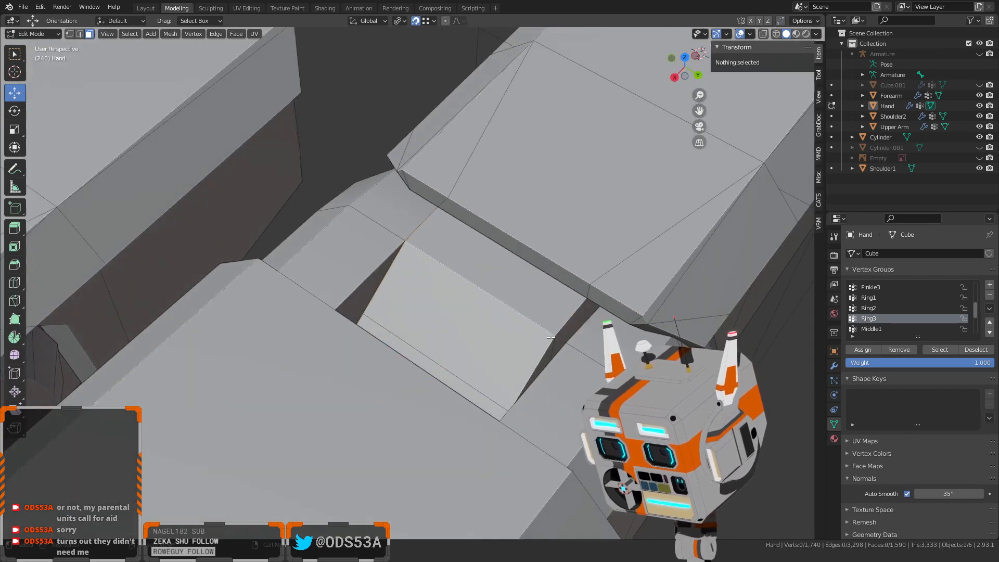
click(559, 339)
shift+click(546, 354)
scroll(502, 358, down, 2)
scroll(502, 357, down, 3)
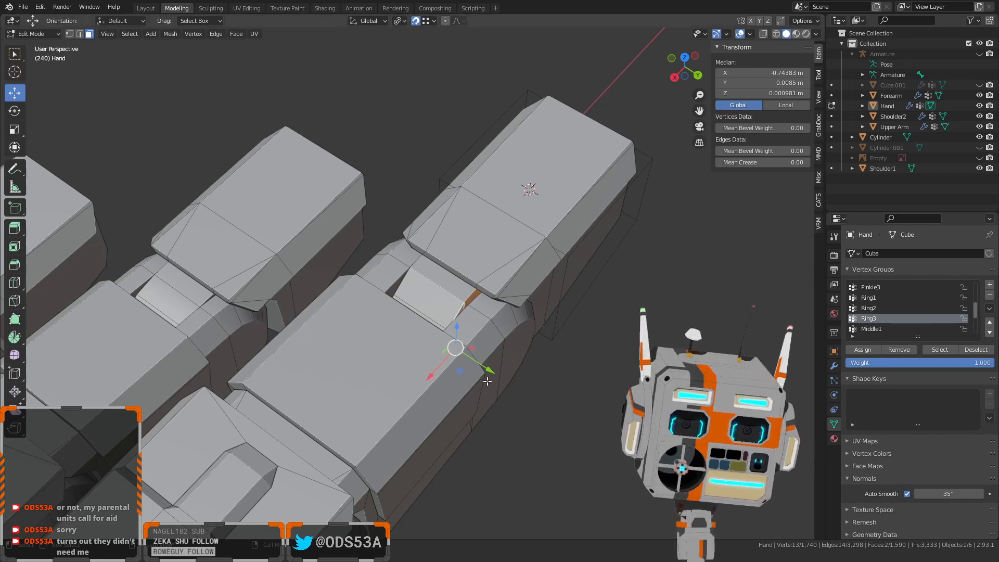
middle_drag(484, 367, 364, 432)
scroll(533, 382, up, 3)
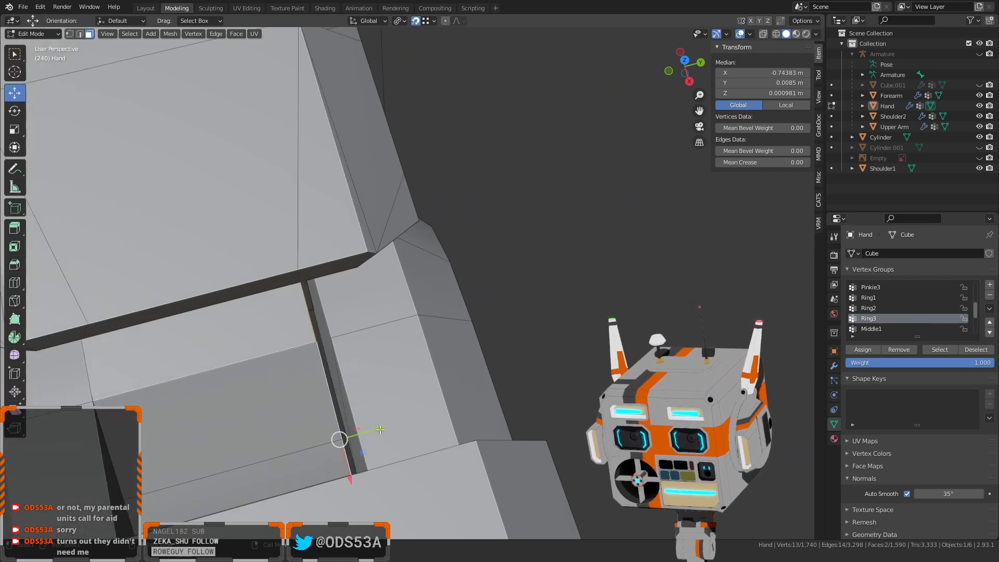
drag(381, 429, 337, 342)
click(563, 289)
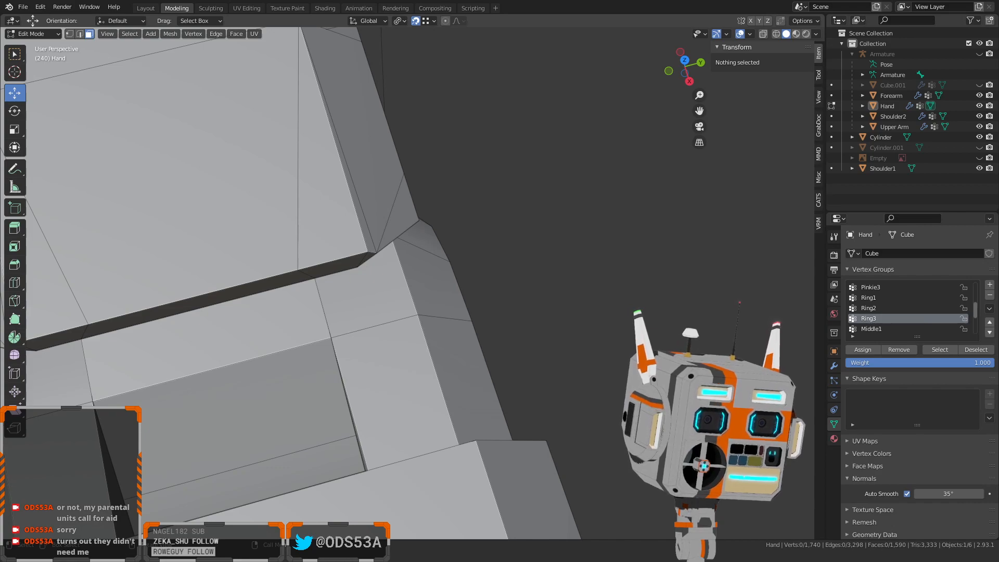
middle_drag(395, 104, 305, 111)
middle_drag(436, 292, 334, 343)
click(363, 313)
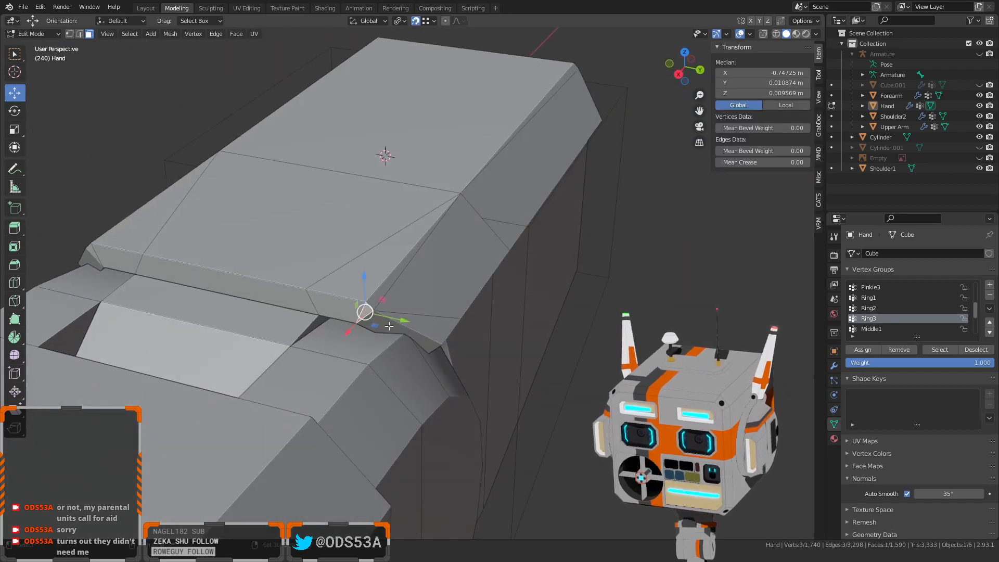
shift+click(390, 326)
shift+click(424, 283)
shift+click(393, 275)
middle_drag(393, 275, 325, 267)
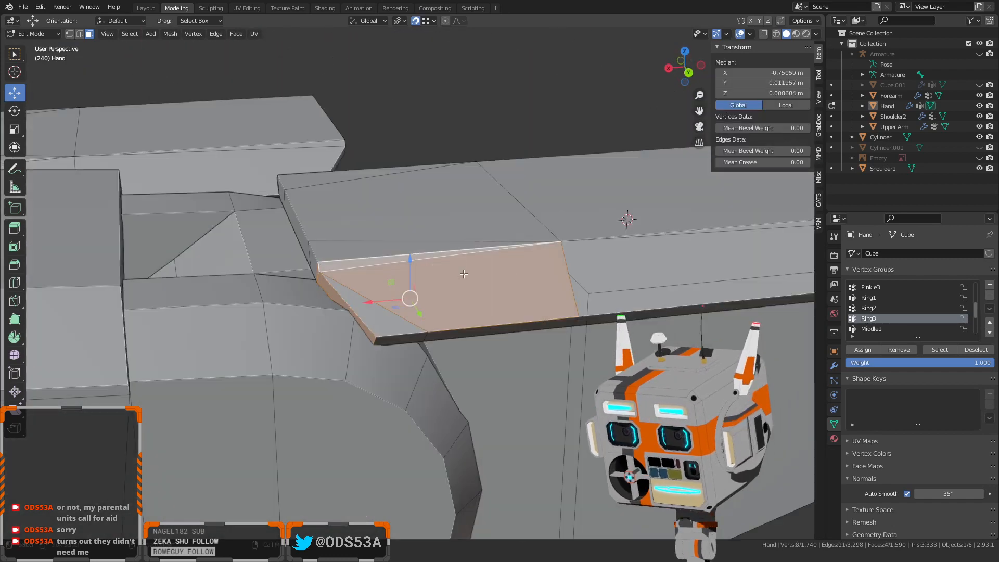
shift+click(385, 323)
shift+click(407, 345)
middle_drag(398, 356, 420, 381)
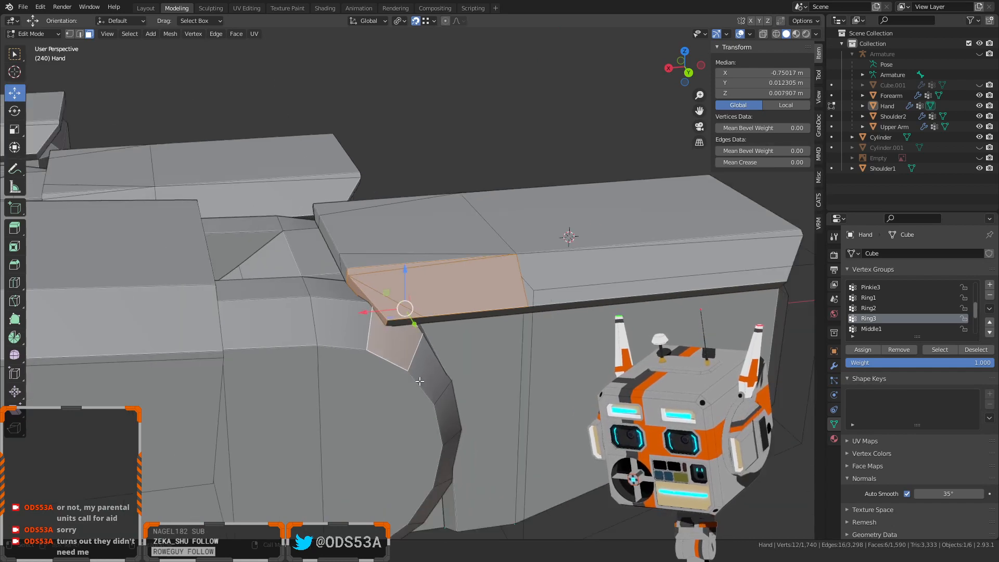
click(670, 529)
scroll(248, 284, up, 4)
middle_drag(247, 284, 285, 295)
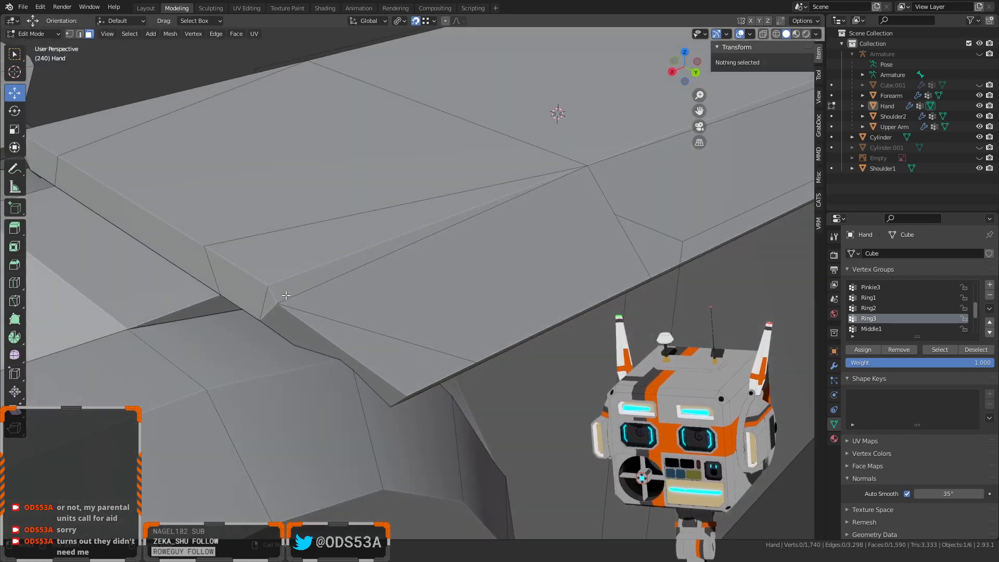
click(267, 305)
shift+click(295, 329)
shift+click(338, 335)
shift+click(362, 302)
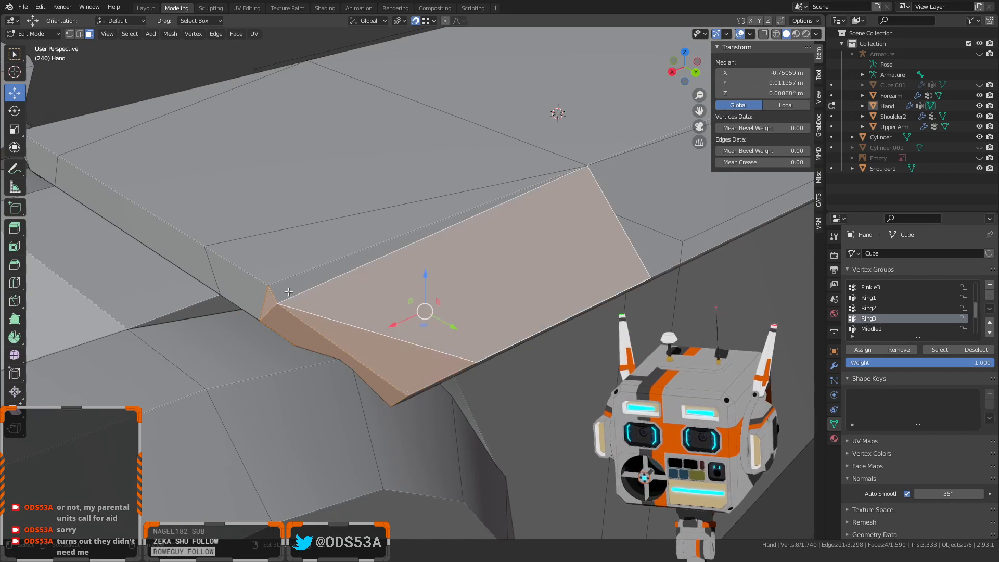
shift+click(357, 260)
middle_drag(363, 296, 497, 298)
shift+click(561, 280)
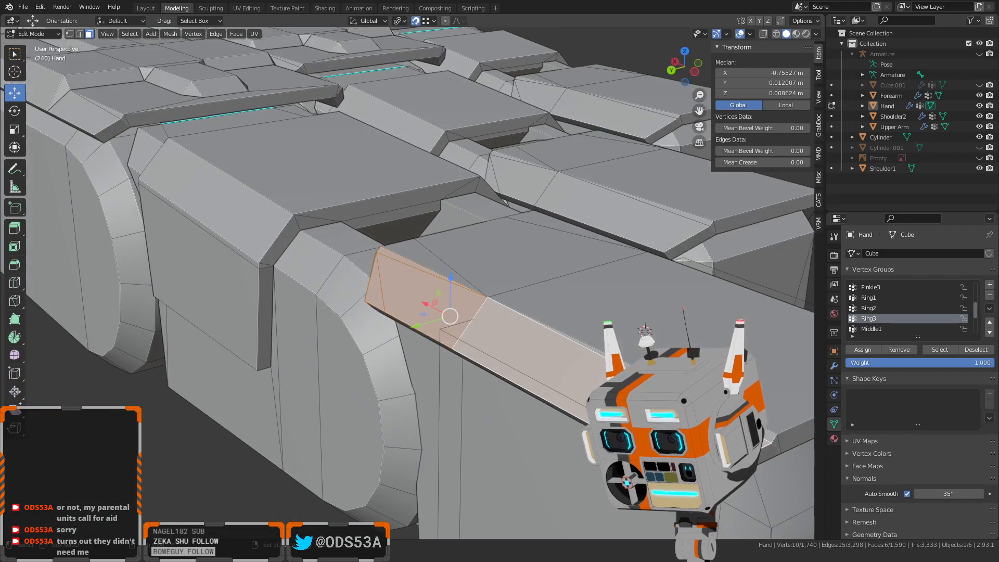
shift+click(771, 440)
shift+click(771, 439)
shift+click(770, 452)
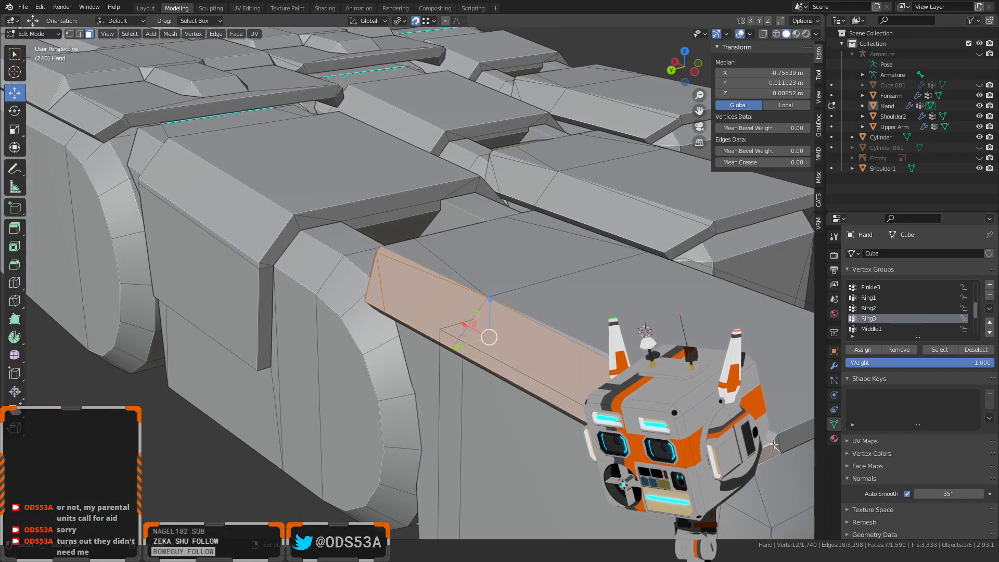
shift+click(769, 438)
shift+click(769, 436)
middle_drag(495, 284, 492, 330)
key(alt+a)
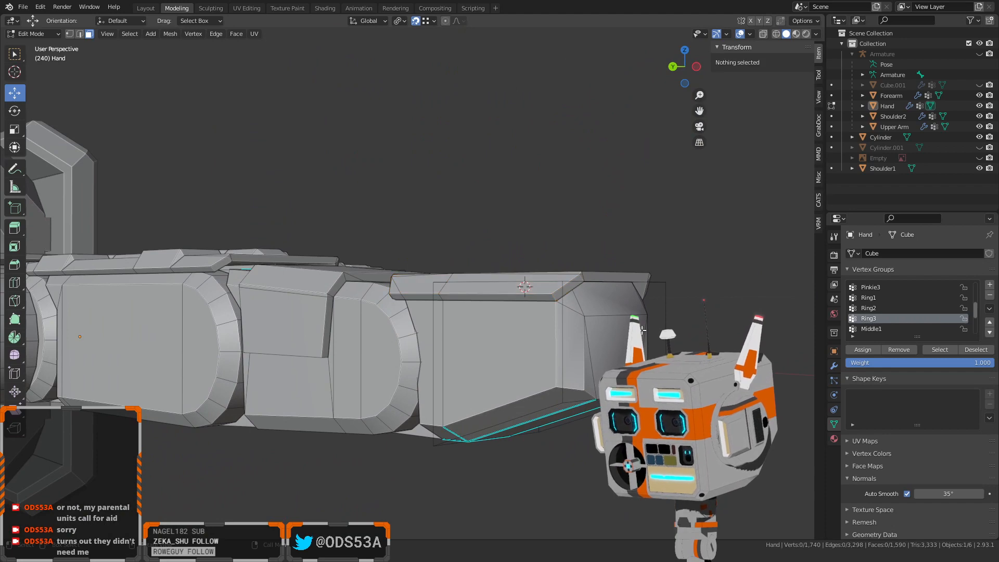
Select the horizontal edge across the fingertip's front face and try raising it 0.0015 m along Z
scroll(638, 352, up, 2)
shift+middle_drag(638, 352, 482, 343)
scroll(484, 343, up, 2)
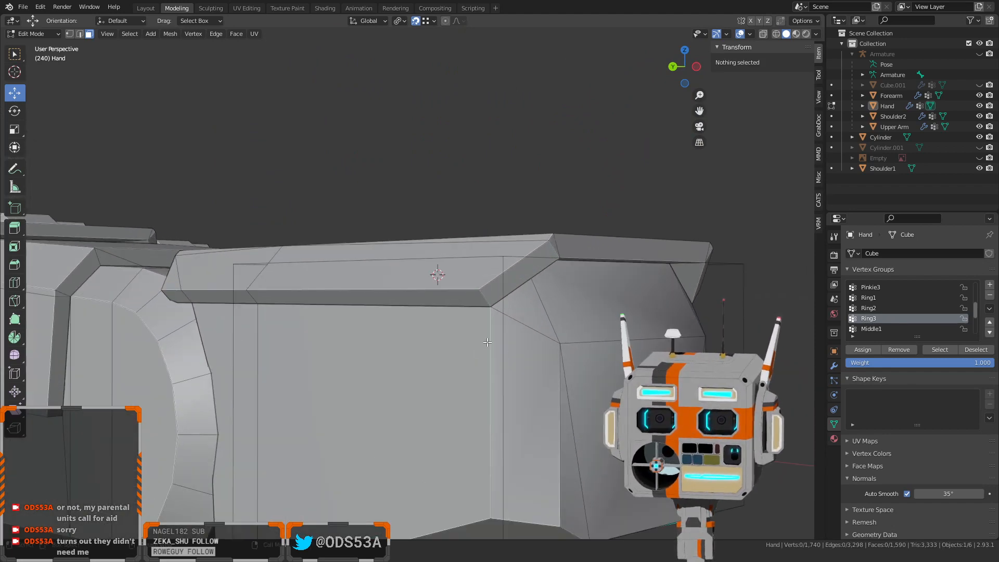
click(579, 342)
key(2)
click(578, 341)
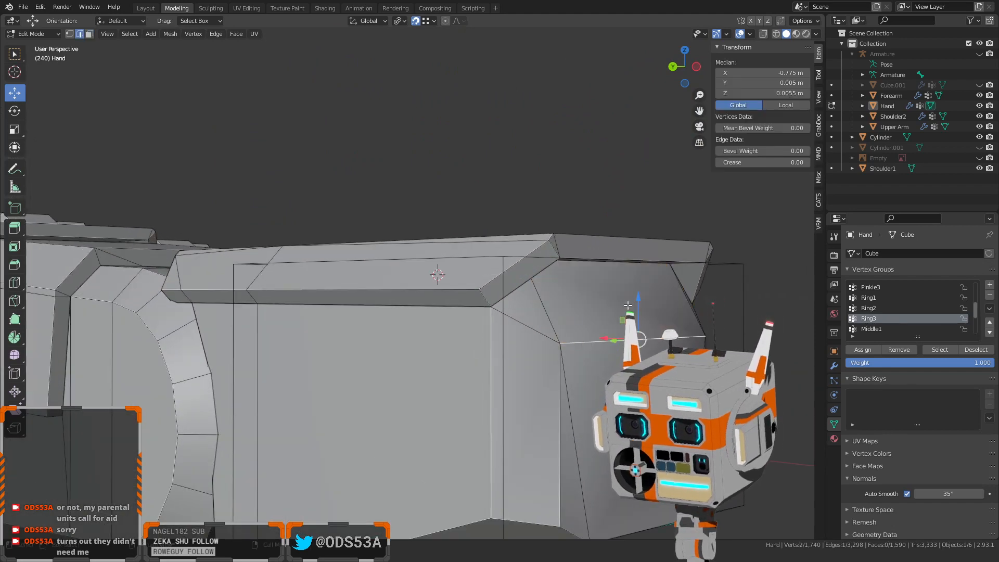
key(g)
key(z)
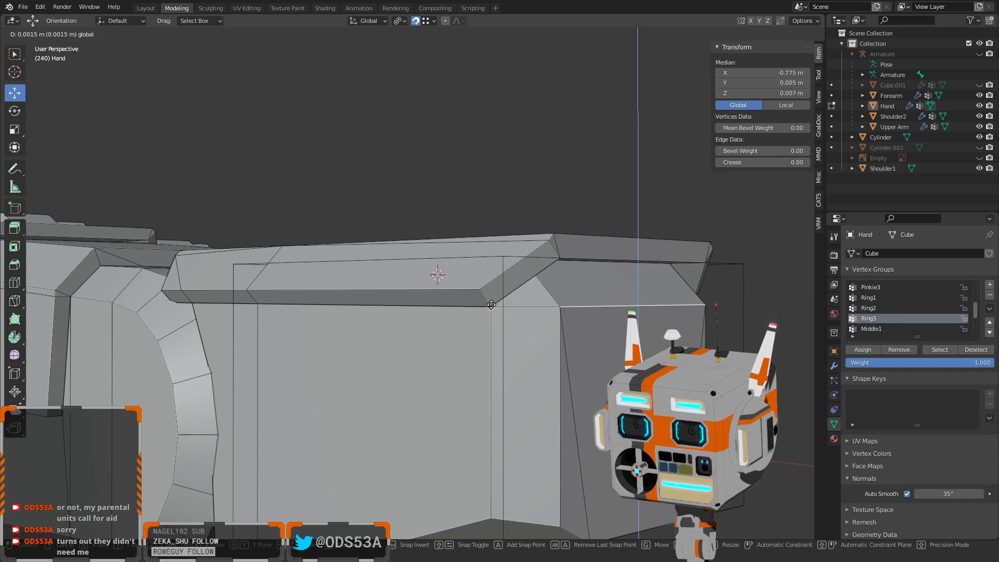
click(491, 304)
middle_drag(491, 305, 446, 294)
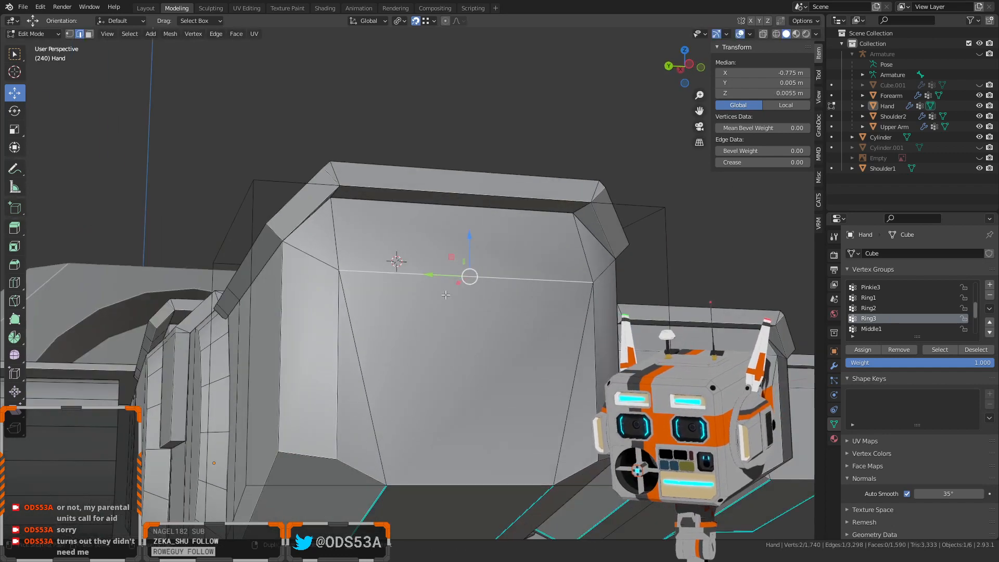
Raise the selected front edge along Z until it is level with the adjacent upper side corners, and clear the selection
scroll(446, 294, up, 3)
key(g)
key(z)
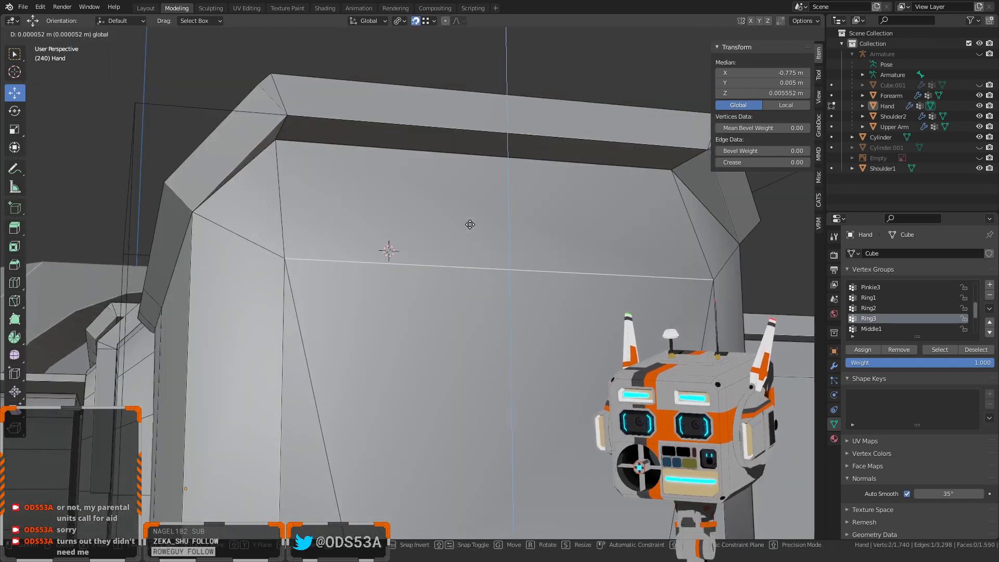
click(386, 249)
scroll(243, 267, down, 5)
scroll(244, 266, down, 1)
click(388, 153)
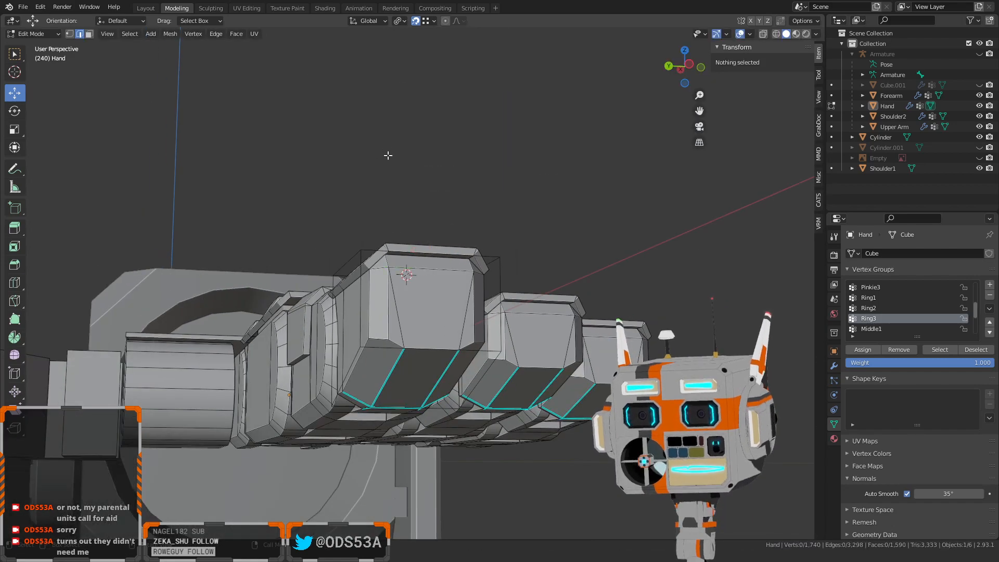
Using face selection, select the top plate's front corner face, sloped side face, lower rim face and thin upper strip on one side
middle_drag(387, 154, 245, 348)
scroll(464, 296, up, 4)
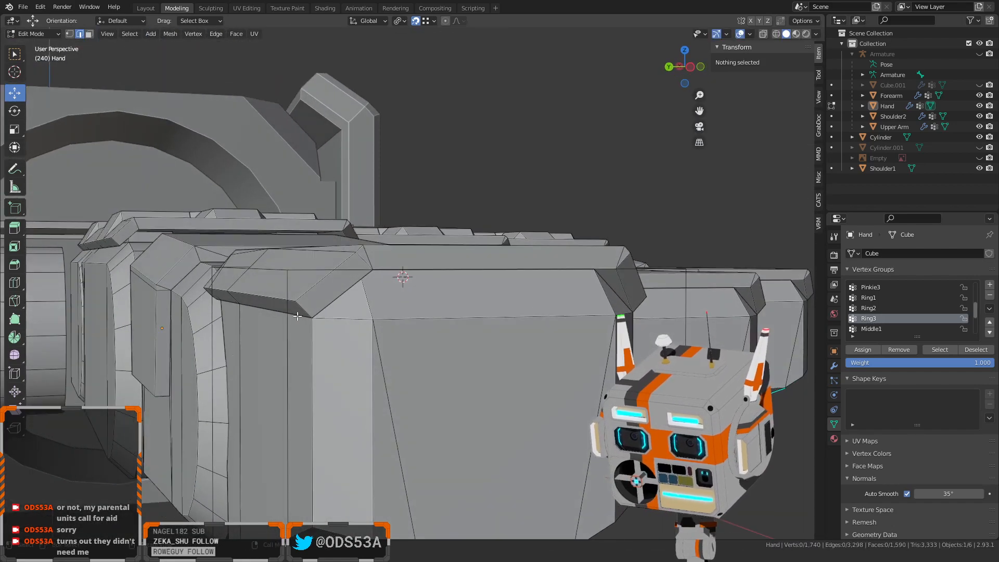
click(320, 294)
key(3)
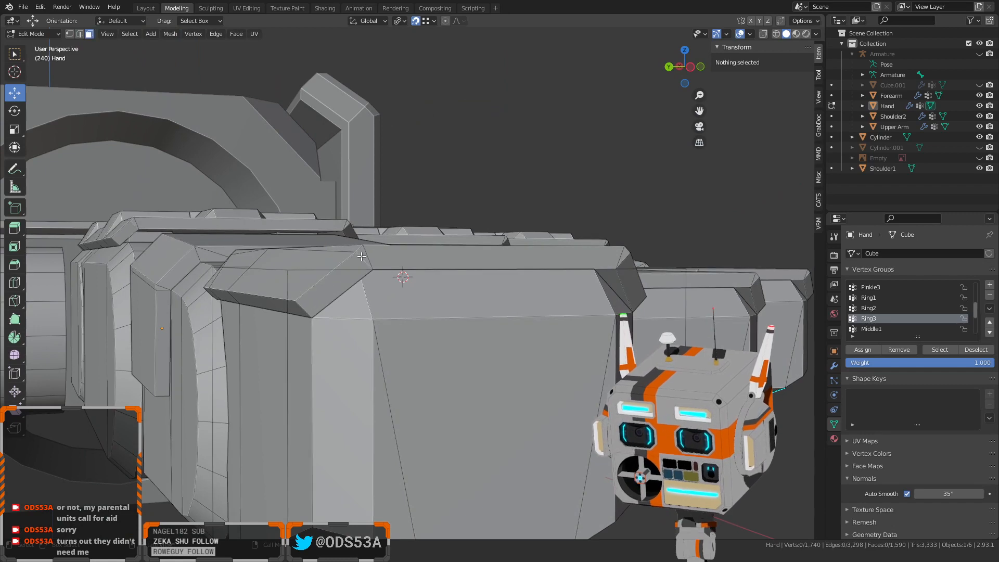
click(348, 265)
shift+click(304, 263)
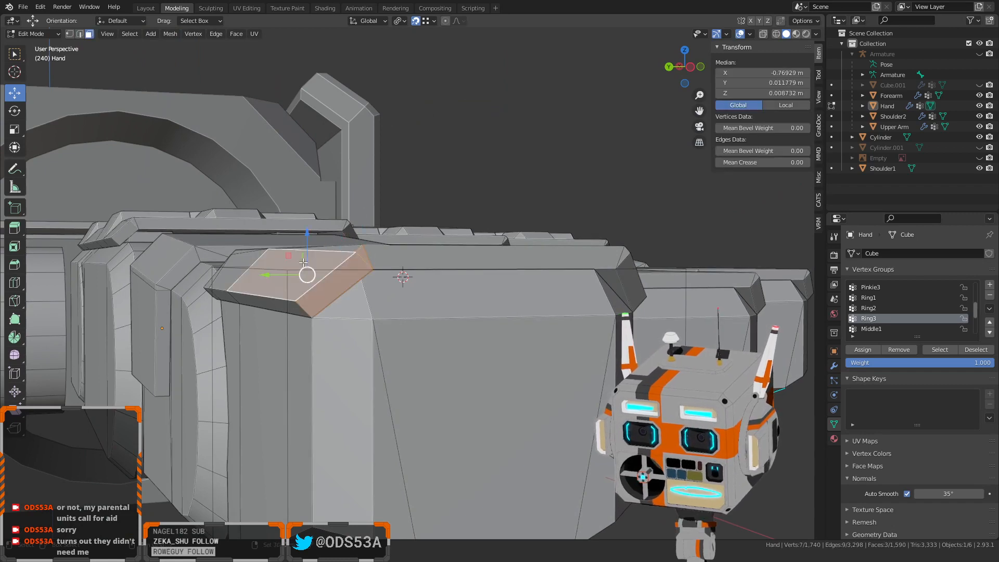
shift+click(289, 308)
middle_drag(288, 311, 351, 351)
shift+click(462, 407)
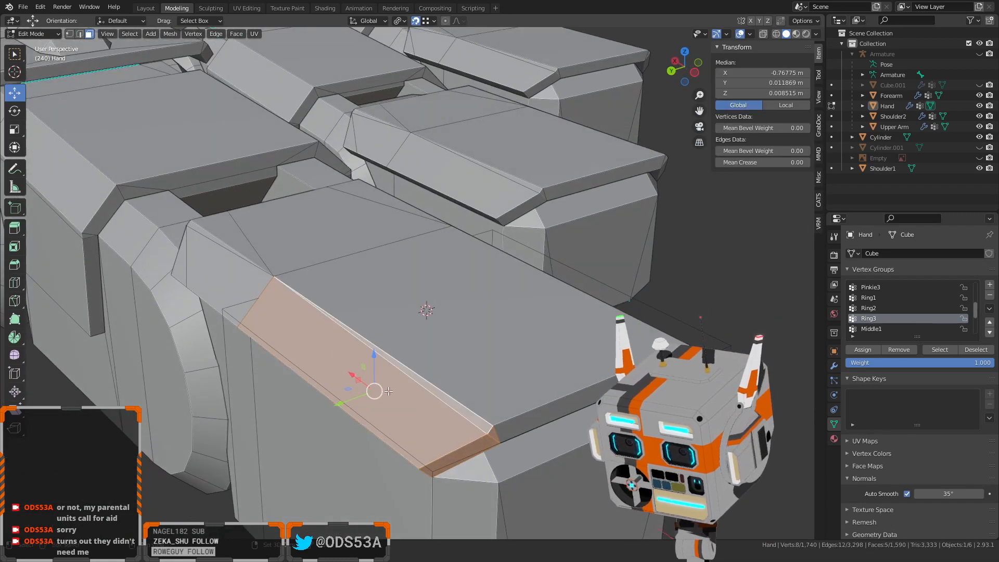
Add the rear sloped side, rear rim, rear corner and underside faces on the same side of the top plate to the selection
middle_drag(462, 406, 531, 405)
shift+click(338, 361)
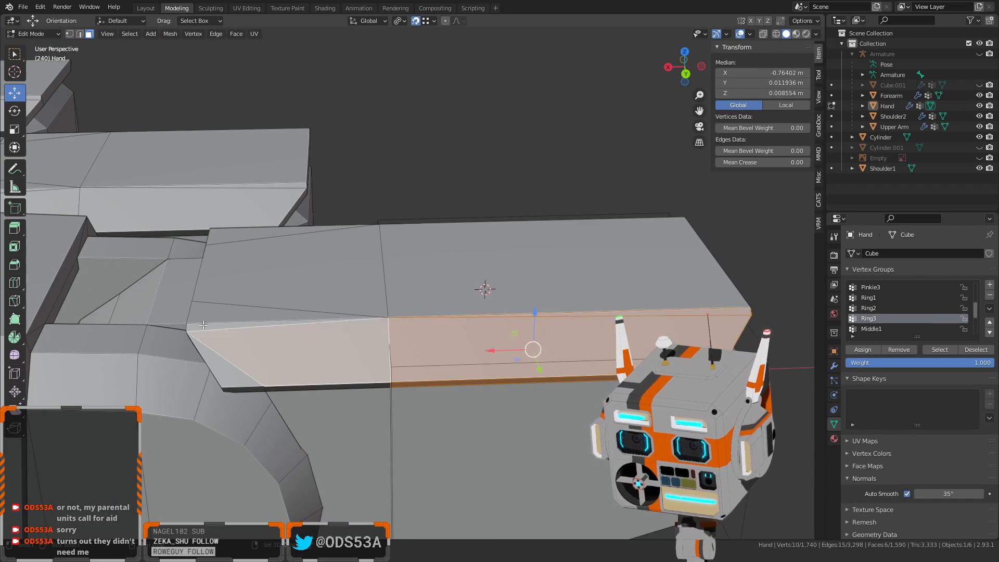
middle_drag(203, 354, 306, 282)
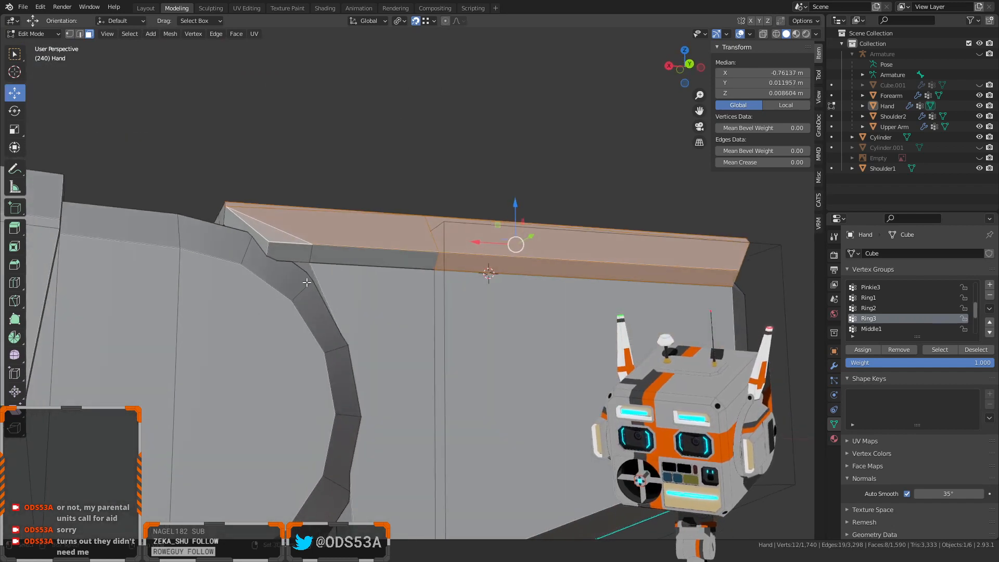
shift+click(321, 250)
shift+click(282, 237)
middle_drag(282, 237, 357, 258)
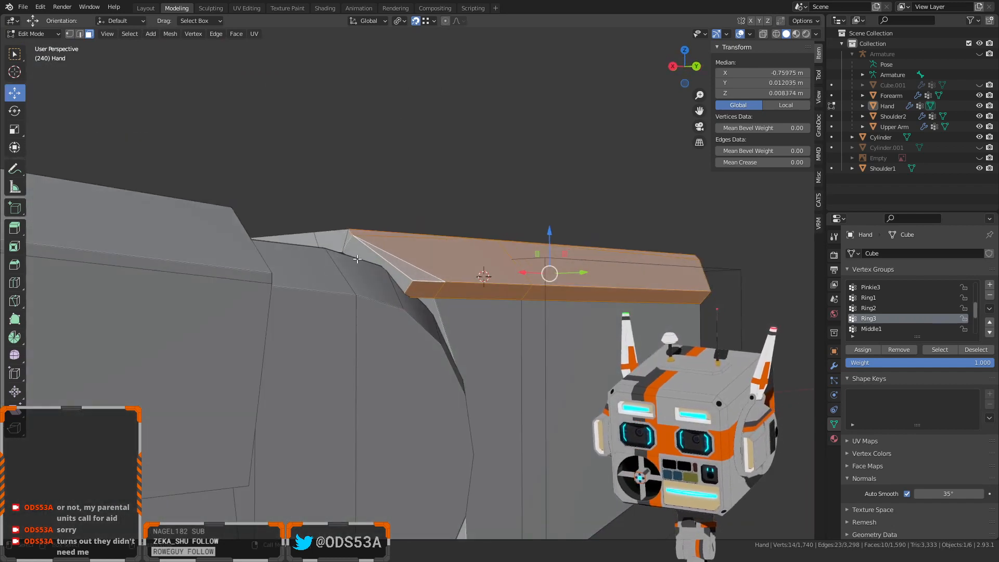
shift+click(364, 254)
shift+click(348, 238)
scroll(386, 300, up, 4)
middle_drag(388, 303, 382, 193)
shift+click(213, 358)
Add the fingertip's two flat side faces below the selected plate side to the selection
scroll(231, 343, down, 5)
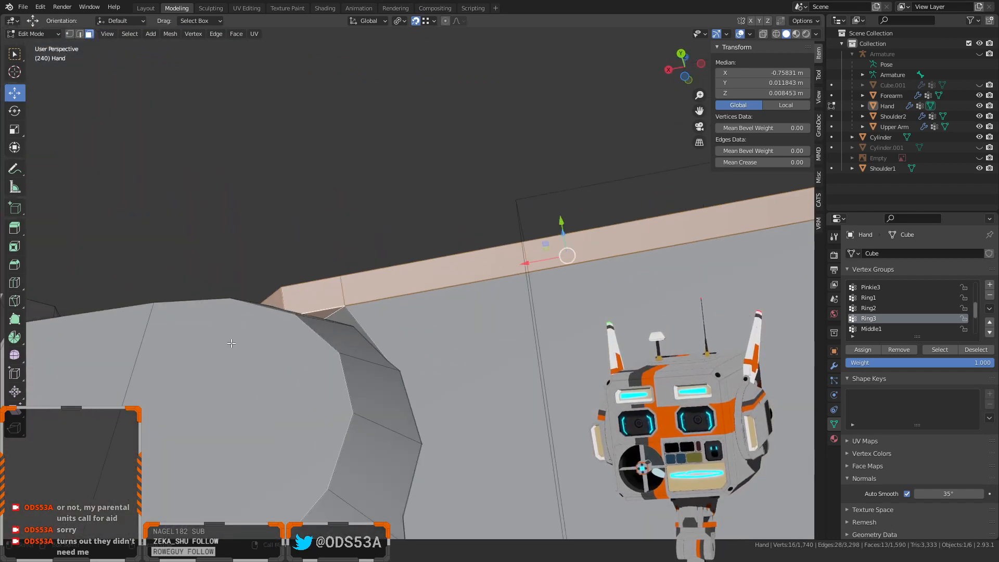
middle_drag(232, 344, 272, 364)
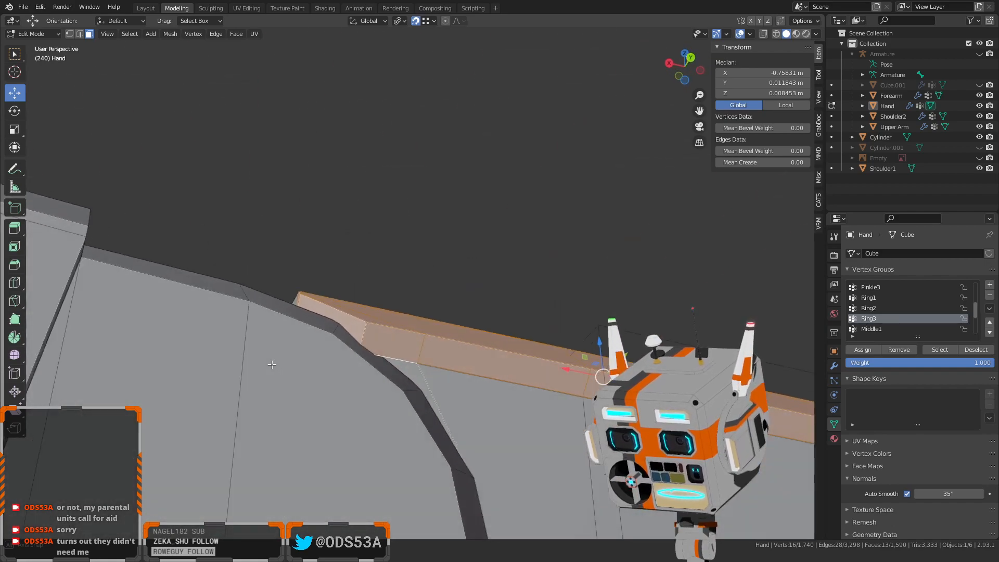
scroll(271, 364, down, 5)
middle_drag(480, 398, 429, 420)
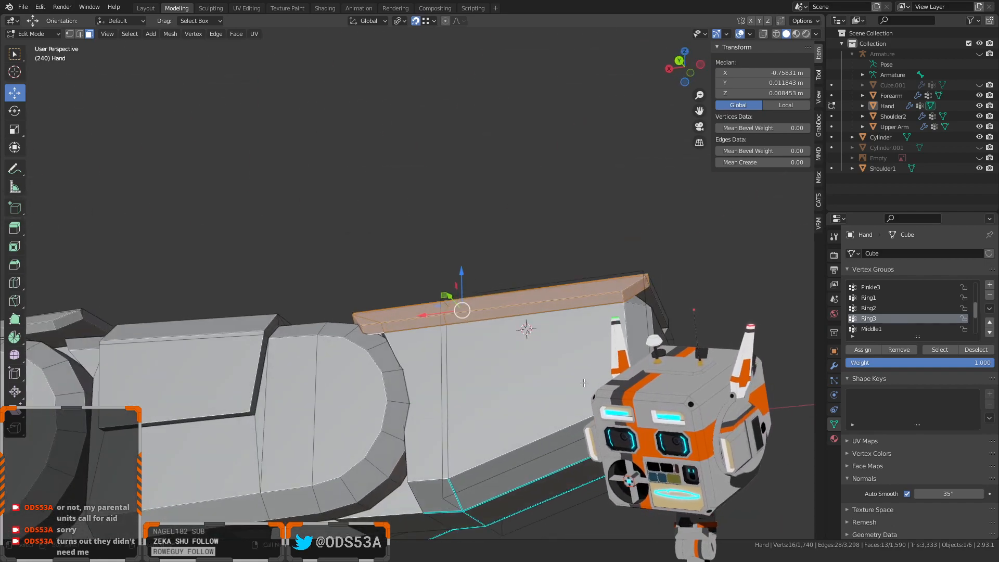
middle_drag(583, 383, 401, 409)
shift+click(442, 361)
shift+click(512, 359)
middle_drag(405, 495, 425, 362)
scroll(425, 362, down, 3)
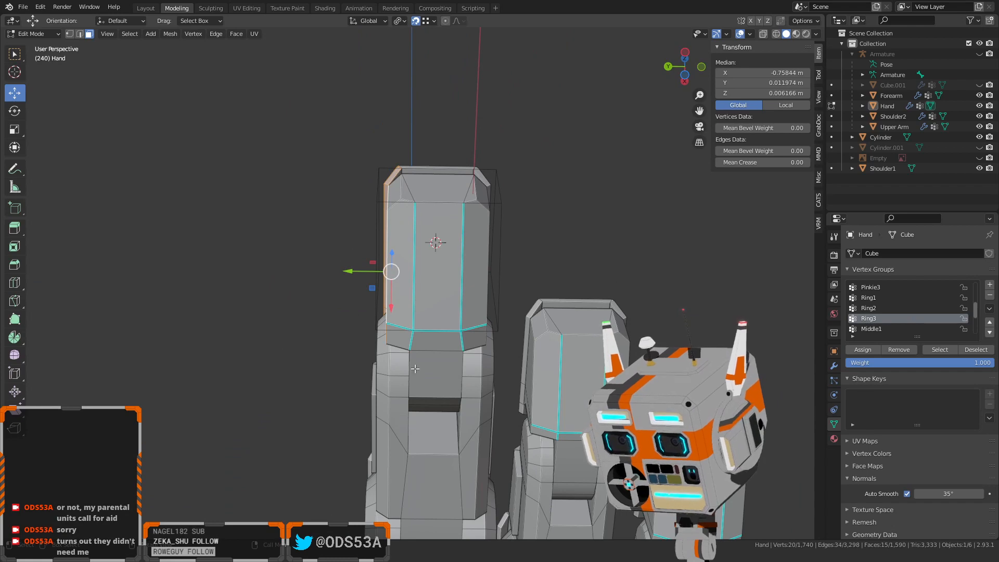
Add the fingertip's small upper front corner face and the tall chamfer face below it to the side selection
scroll(414, 368, down, 4)
scroll(416, 378, up, 3)
middle_drag(397, 308, 465, 394)
scroll(418, 360, up, 2)
middle_drag(573, 380, 504, 347)
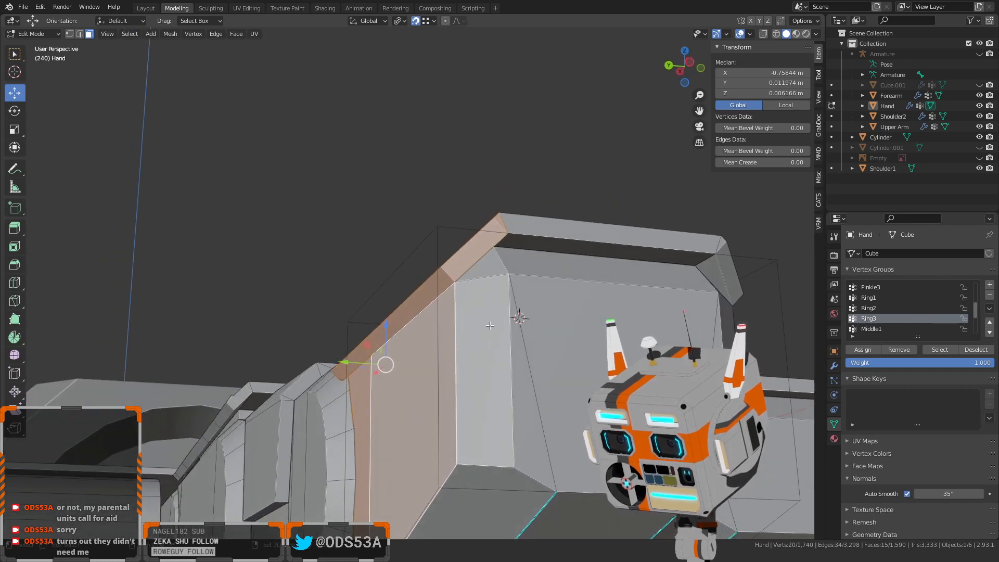
shift+click(488, 273)
shift+click(481, 338)
scroll(465, 375, down, 2)
middle_drag(453, 386, 392, 320)
drag(367, 281, 386, 489)
middle_drag(386, 489, 387, 399)
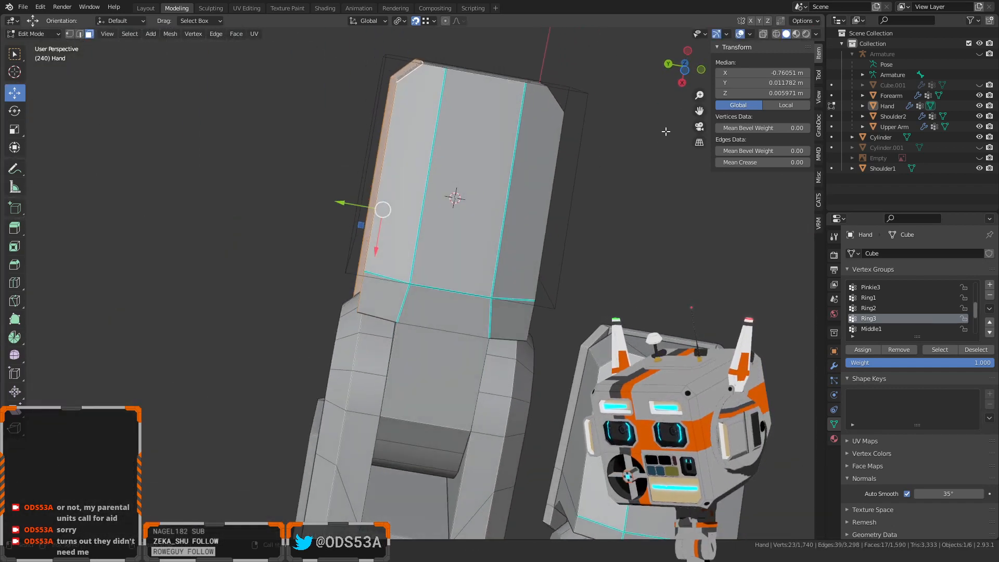
In bottom orthographic view, move the selected side faces outward 0.0015 m along Y and clear the selection
click(685, 73)
scroll(267, 330, up, 6)
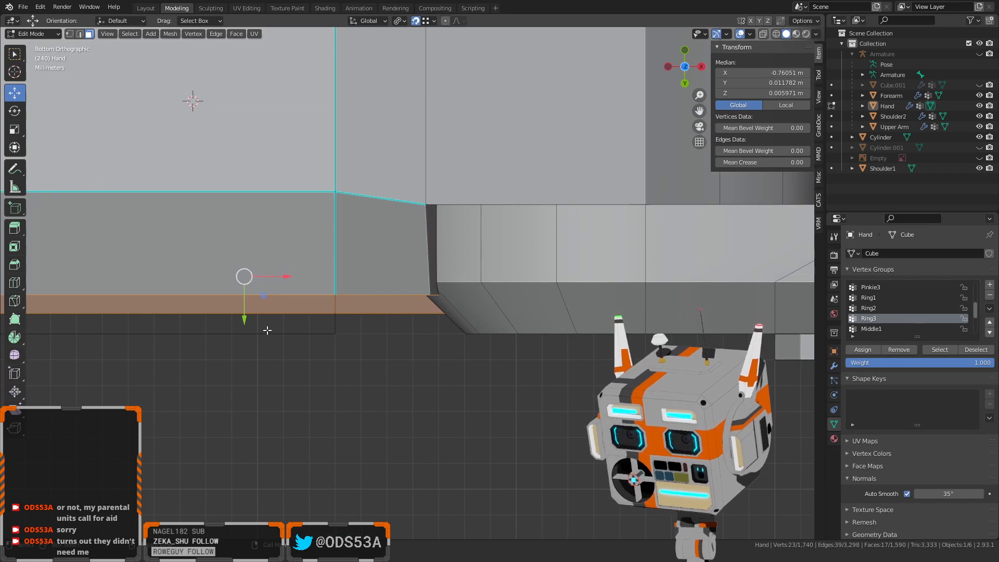
drag(244, 321, 254, 361)
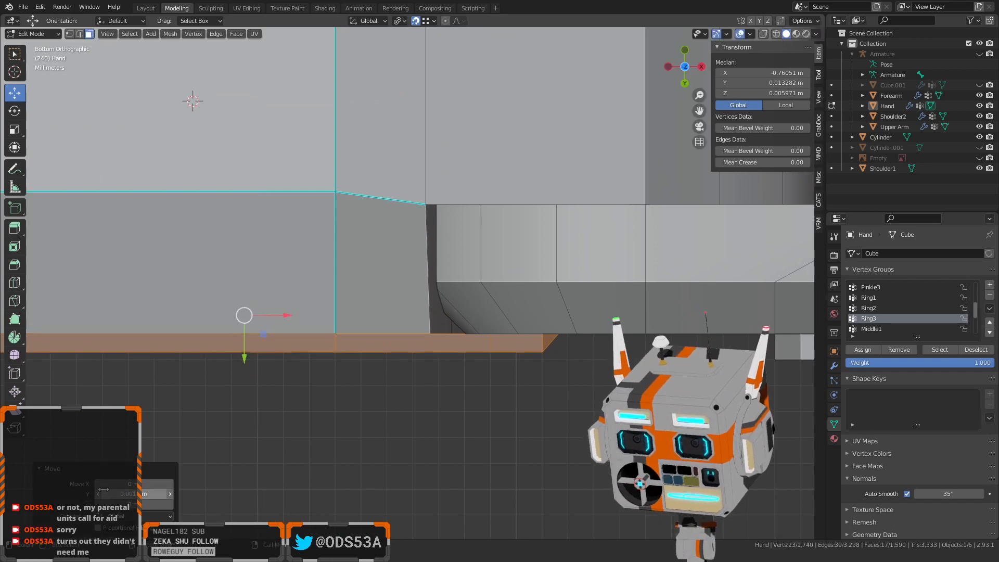
click(460, 483)
Select the whole linked wireframe box around the fingertip from one of its edges and delete it
scroll(447, 477, down, 5)
middle_drag(377, 338, 567, 406)
middle_drag(588, 342, 553, 338)
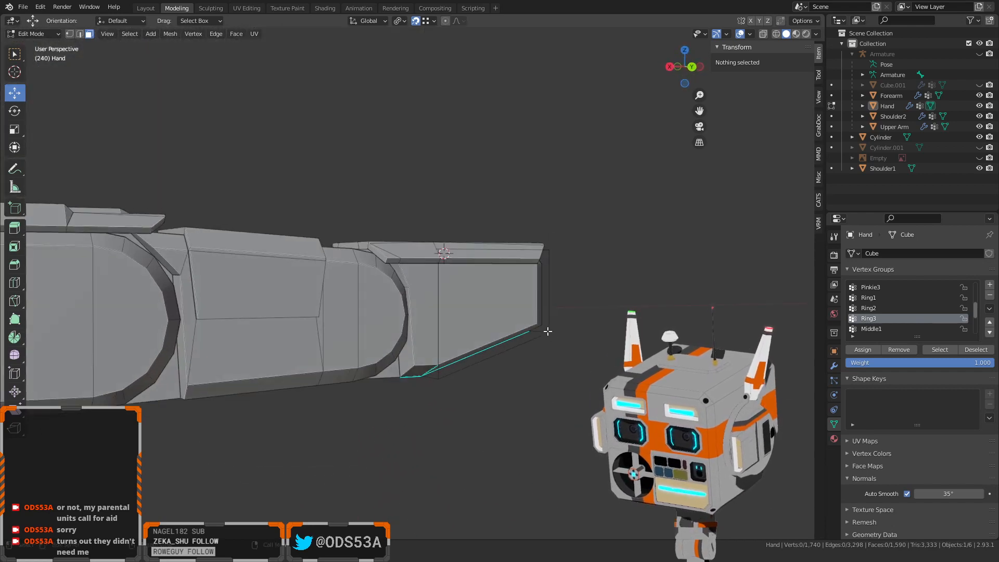
scroll(549, 344, up, 3)
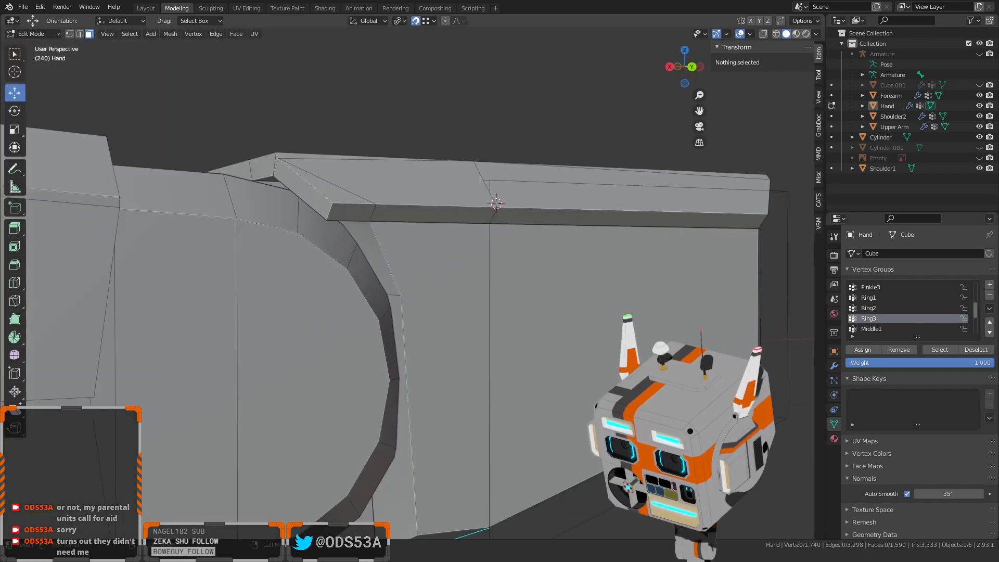
click(580, 524)
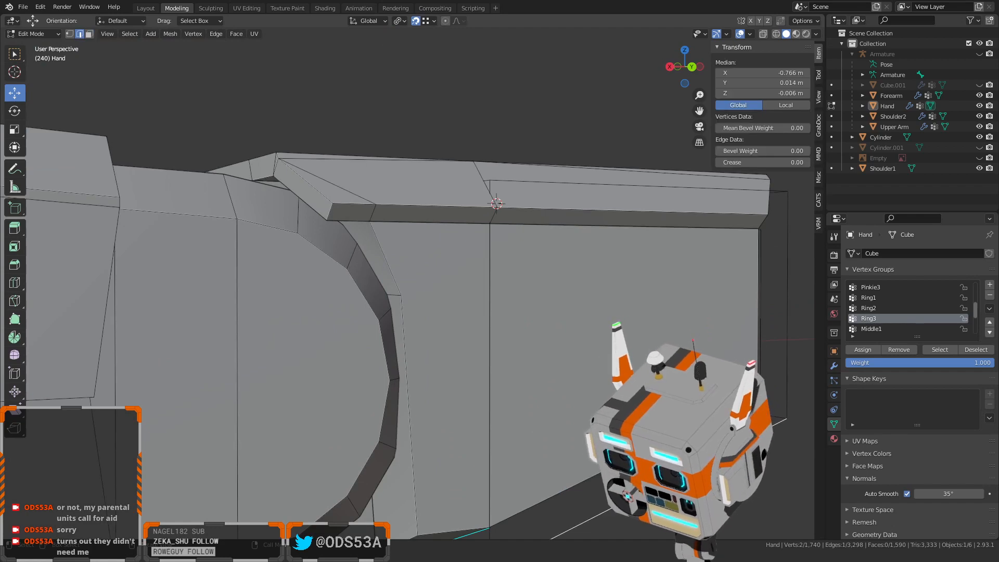
key(l)
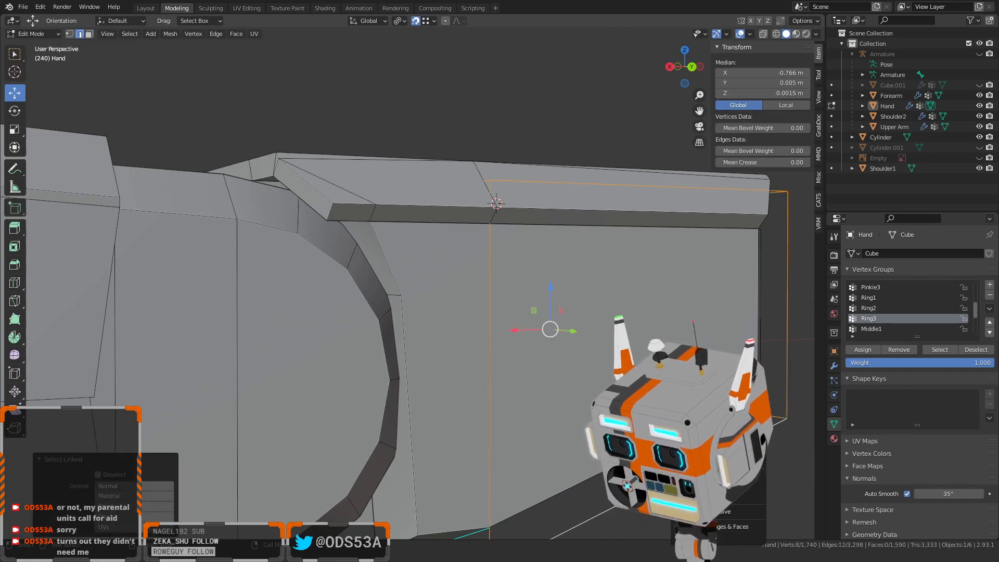
click(697, 415)
Examine the fingertip's side and creased underside, picking its lower front corner vertex to check its position
scroll(640, 442, down, 3)
middle_drag(610, 459, 514, 463)
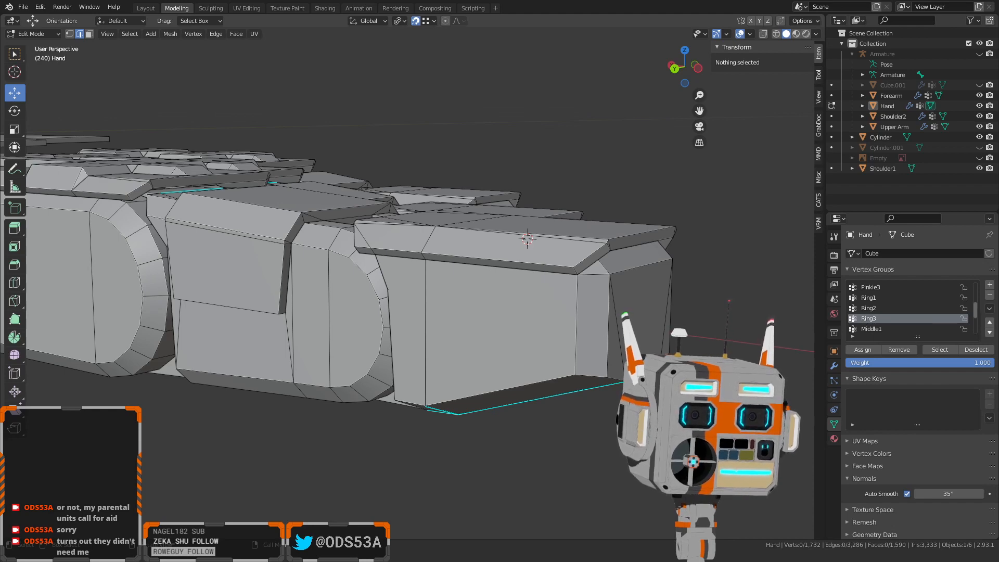
middle_drag(444, 404, 286, 273)
scroll(423, 398, up, 2)
scroll(383, 314, up, 2)
scroll(384, 338, down, 3)
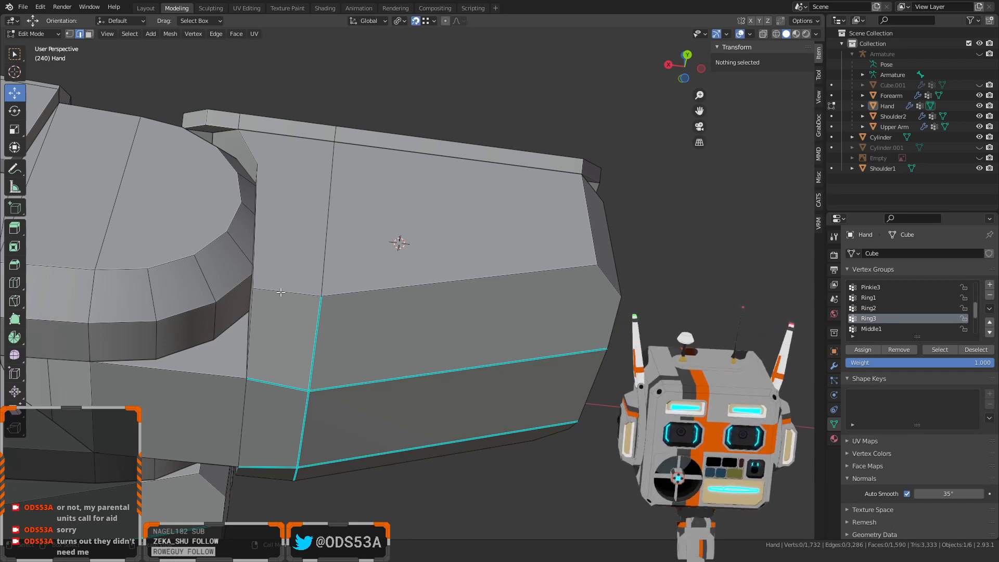
middle_drag(308, 273, 293, 298)
scroll(314, 407, up, 3)
click(277, 359)
key(1)
click(277, 371)
middle_drag(278, 381, 425, 317)
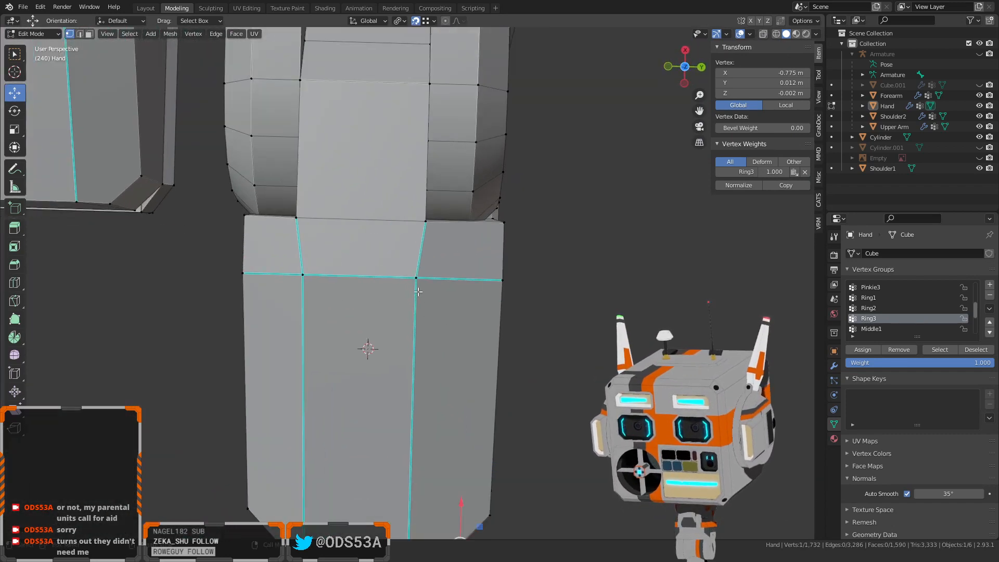
Shift the lengthwise crease edge on the widened side of the fingertip's underside slightly outward along Y, and clear the selection
key(2)
click(410, 329)
scroll(414, 359, down, 3)
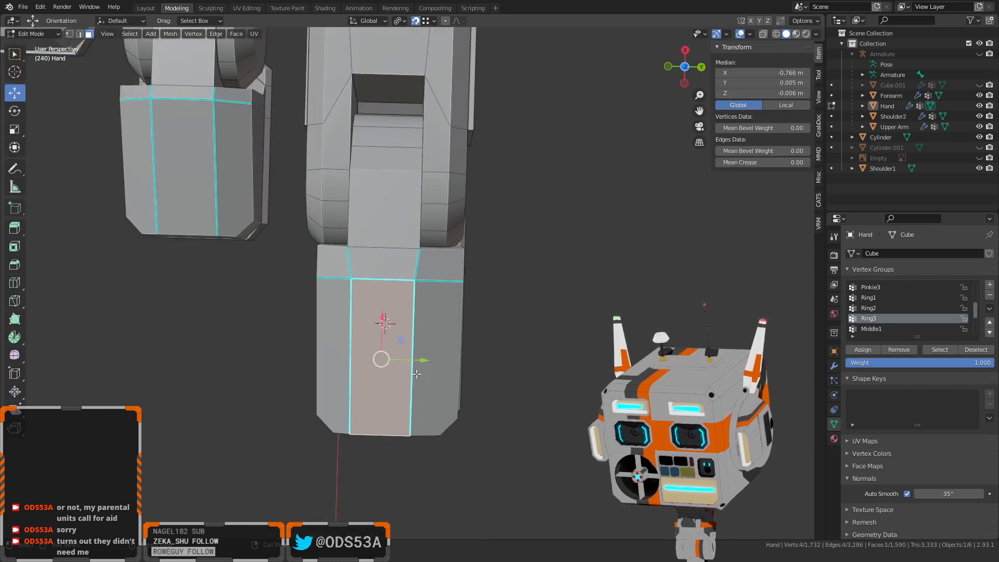
key(2)
scroll(412, 378, up, 2)
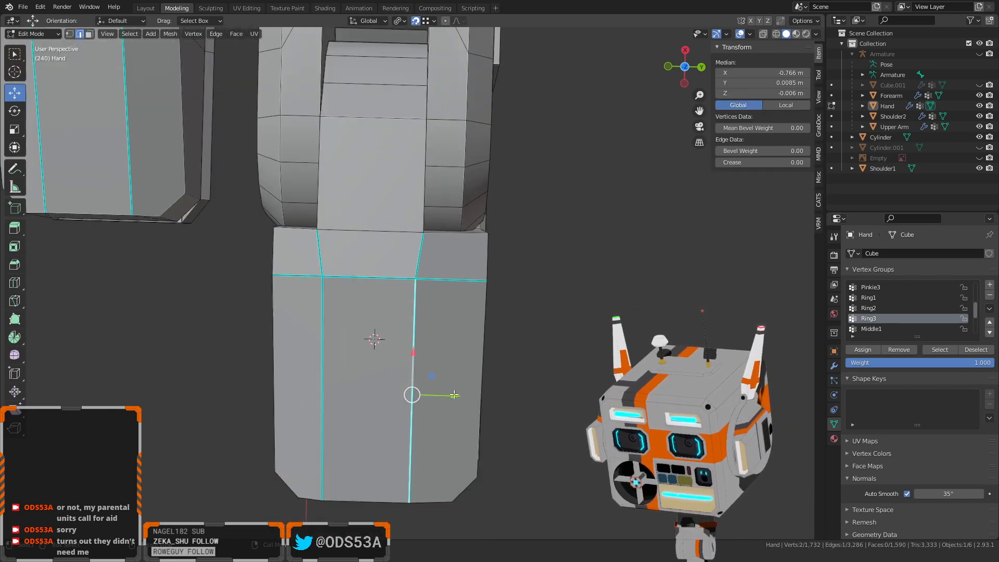
drag(454, 395, 425, 236)
middle_drag(425, 237, 462, 367)
click(549, 407)
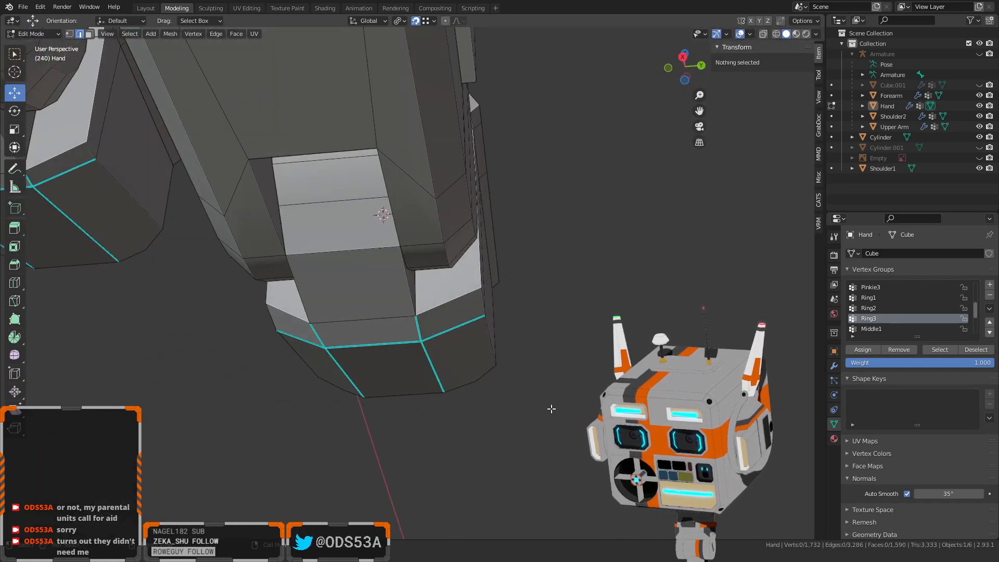
Raise the fingertip's lower front corner vertex on the widened side along Z to -0.00185 m, and clear the selection
middle_drag(551, 408, 350, 383)
scroll(323, 465, up, 3)
click(343, 358)
key(1)
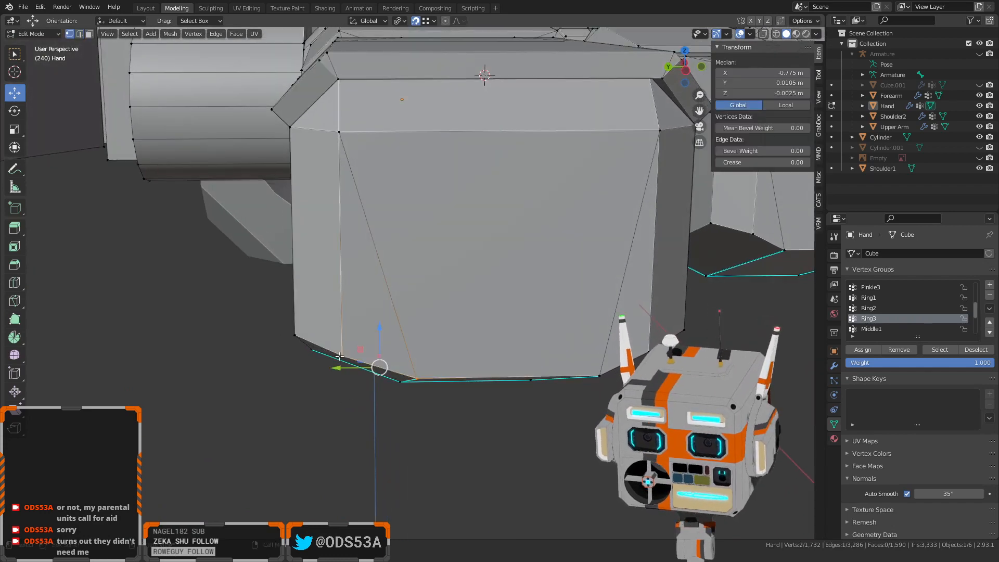
click(342, 359)
scroll(320, 416, up, 4)
shift+middle_drag(319, 417, 378, 351)
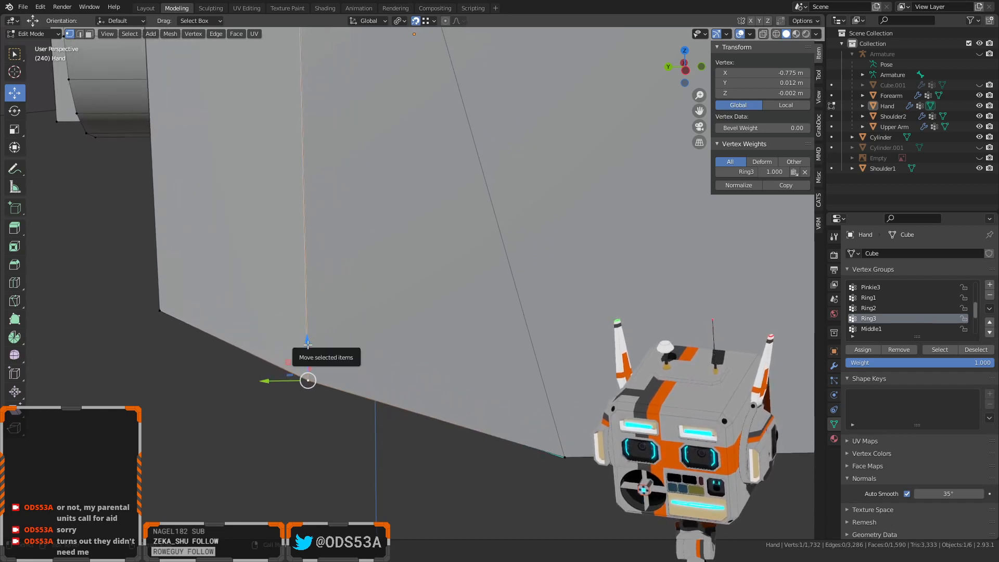
drag(307, 344, 305, 324)
shift+middle_drag(306, 324, 333, 335)
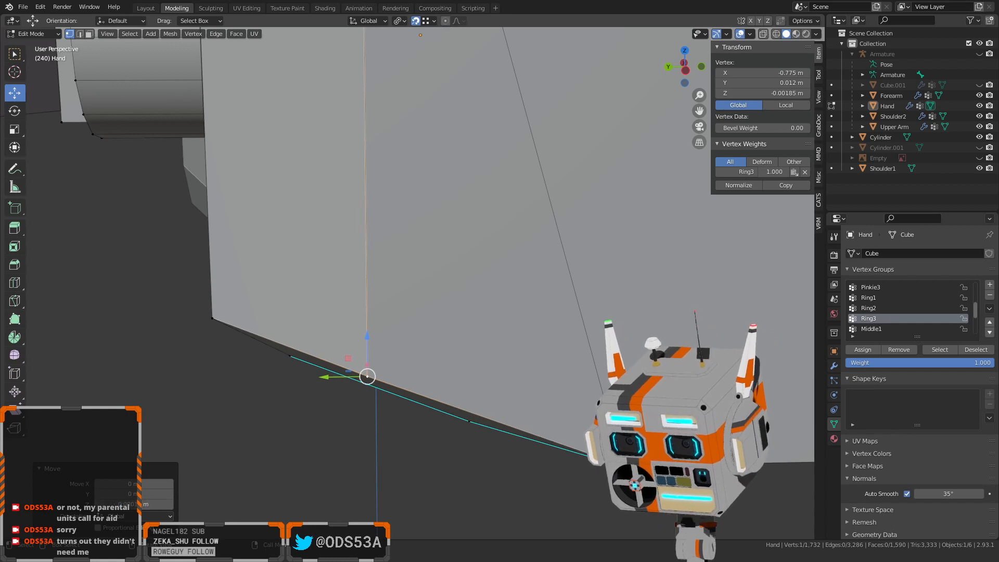
middle_drag(358, 486, 450, 264)
scroll(361, 484, down, 5)
click(441, 461)
Turn on X-ray display for the hand mesh and bring the neighbouring fingers into view
scroll(440, 461, down, 4)
scroll(354, 422, up, 2)
scroll(504, 296, up, 2)
scroll(485, 178, down, 2)
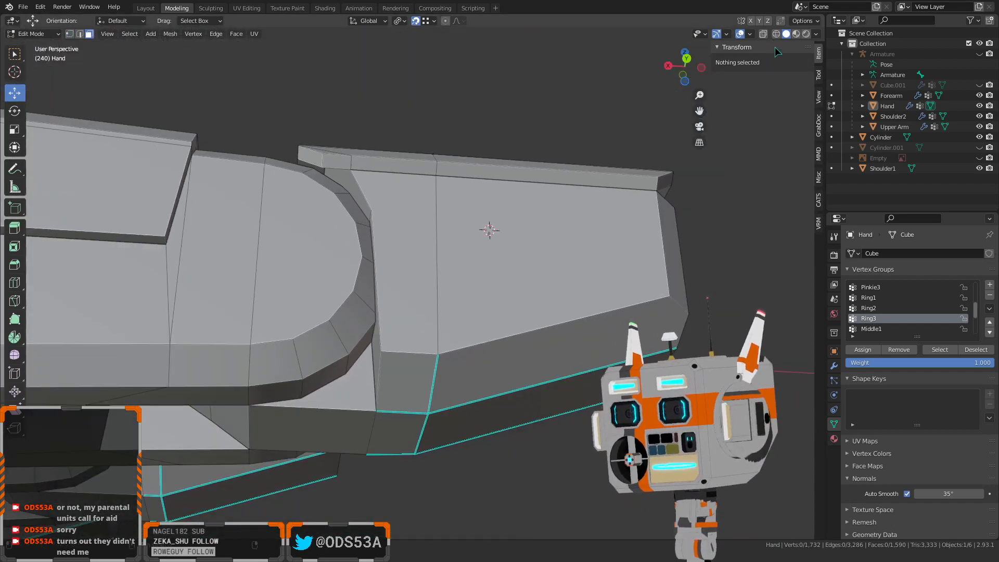
click(763, 34)
mouse_move(527, 127)
middle_down()
mouse_move(524, 201)
mouse_move(544, 217)
mouse_move(532, 201)
middle_up()
scroll(442, 180, down, 5)
middle_drag(411, 173, 595, 185)
Select the linked segments of the neighbouring fingers and hide them, leaving the edited finger isolated
key(l)
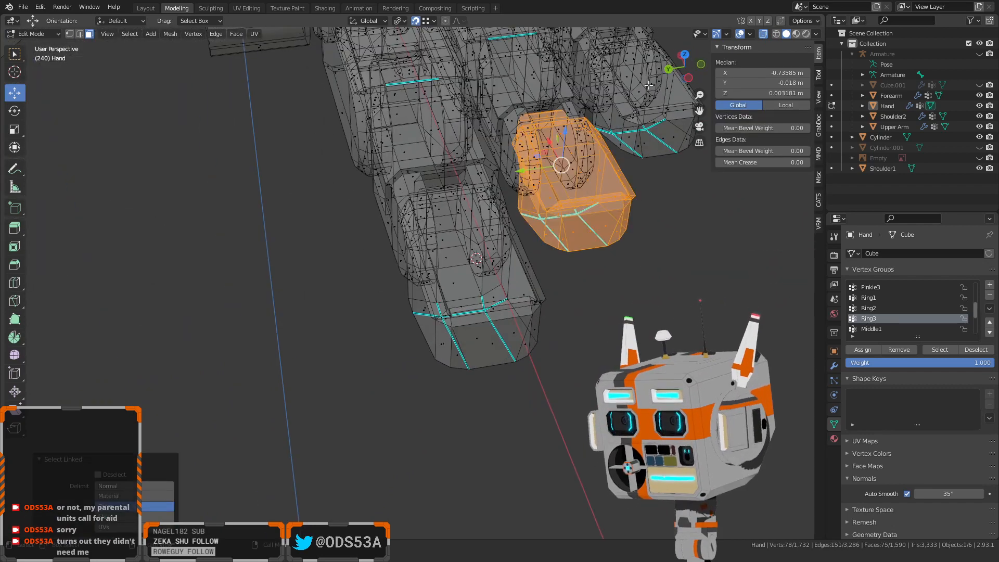
key(l)
key(l)
key(l)
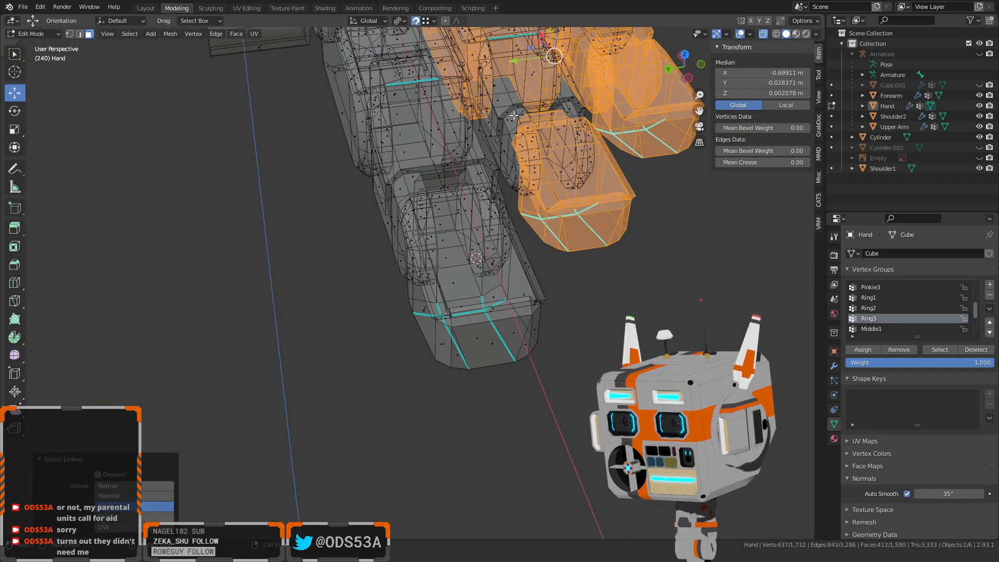
key(l)
key(h)
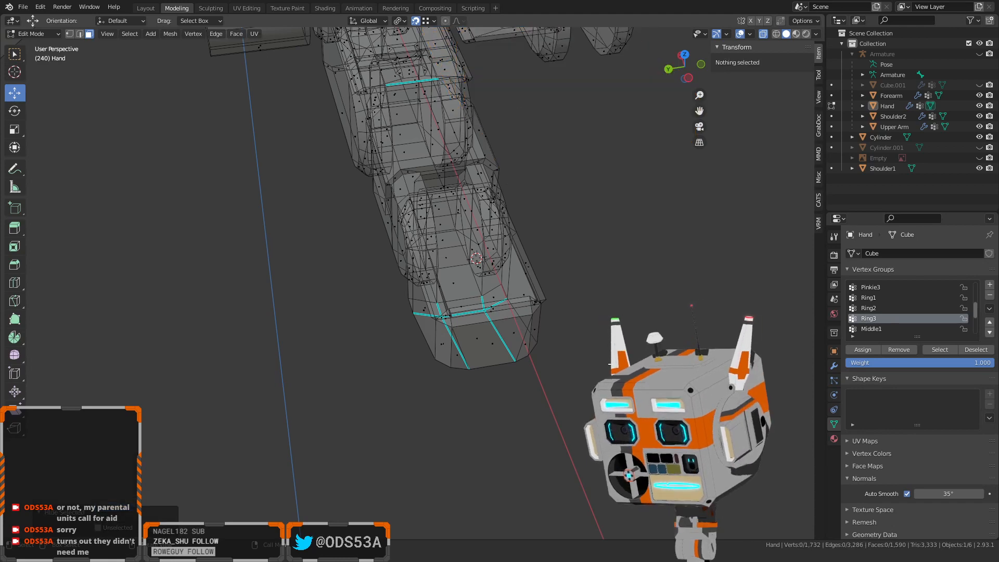
In back orthographic view, check the coordinates of the fingertip's slot wall vertex and upper slot vertex beside the round joint
middle_drag(612, 364, 607, 314)
scroll(518, 227, up, 3)
click(683, 68)
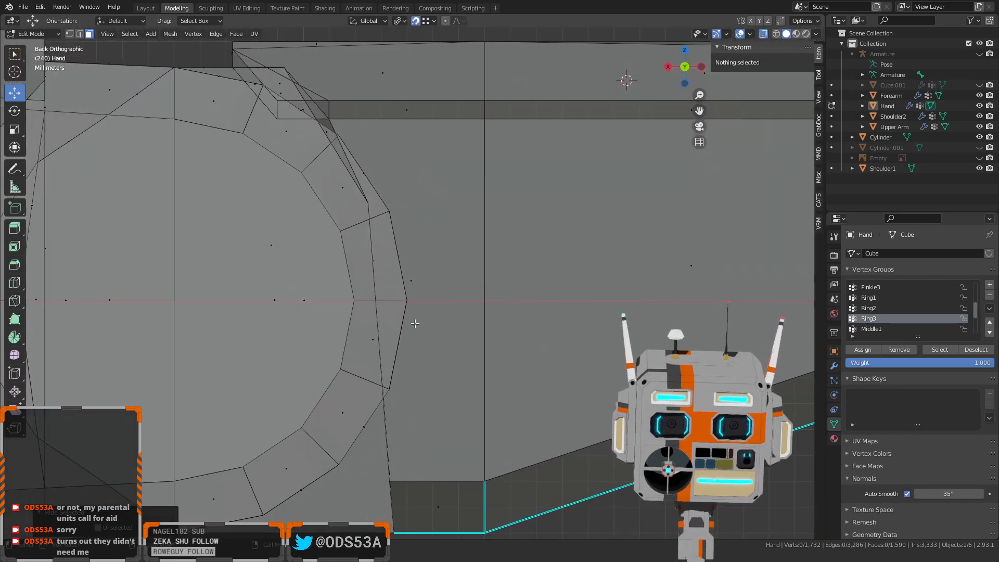
mouse_move(415, 323)
middle_down()
mouse_move(445, 323)
mouse_move(418, 325)
mouse_move(406, 314)
middle_up()
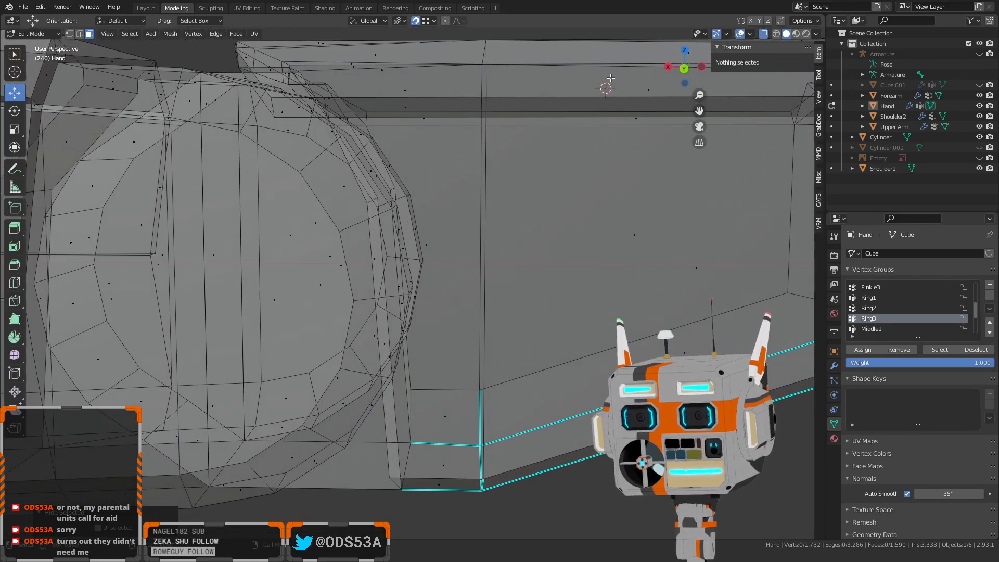
click(683, 69)
scroll(385, 151, up, 4)
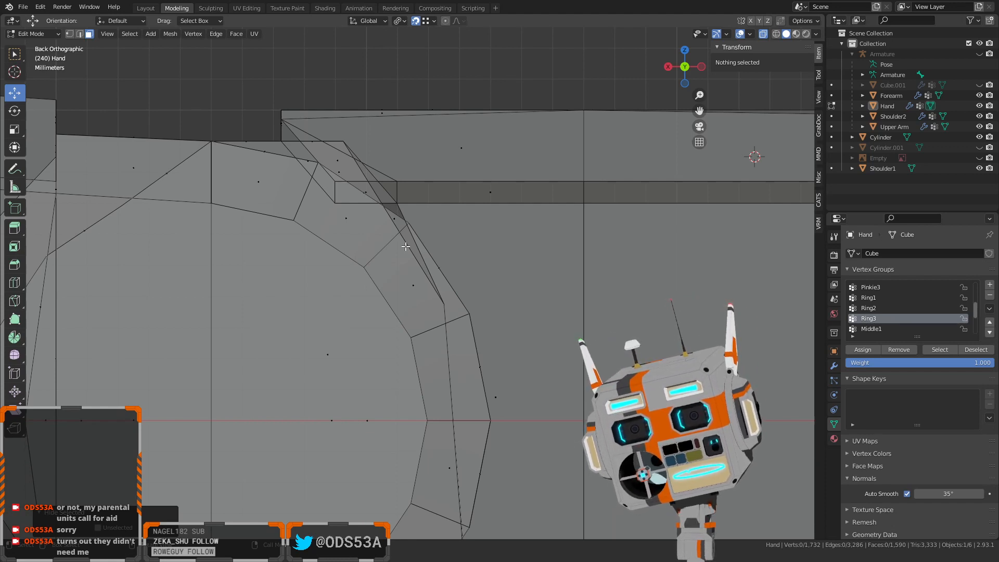
key(1)
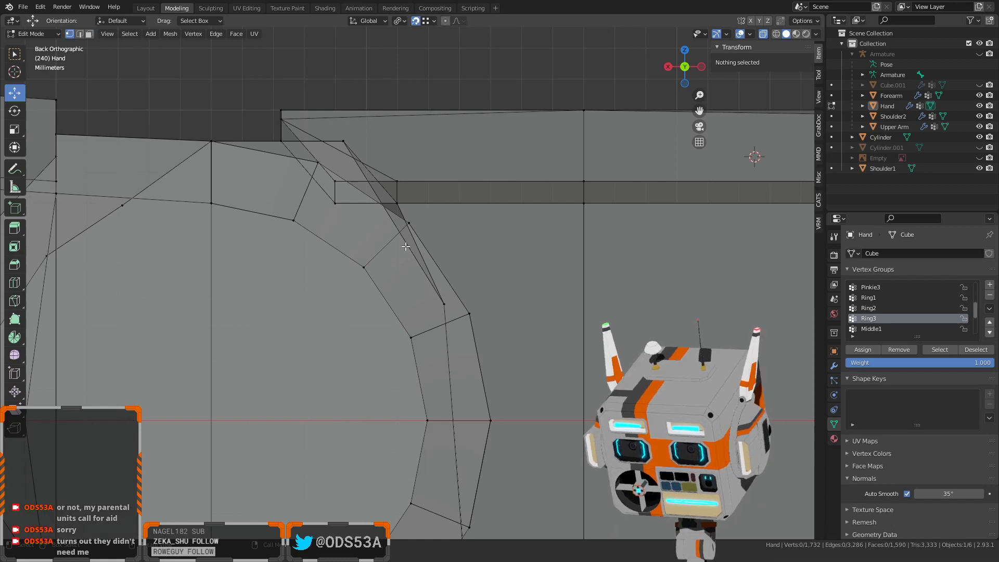
click(442, 303)
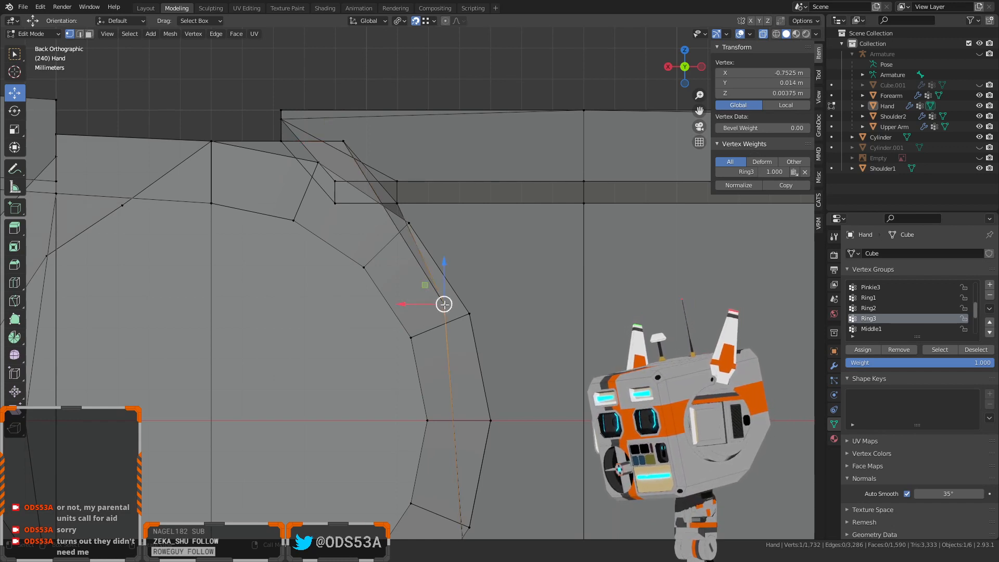
click(344, 144)
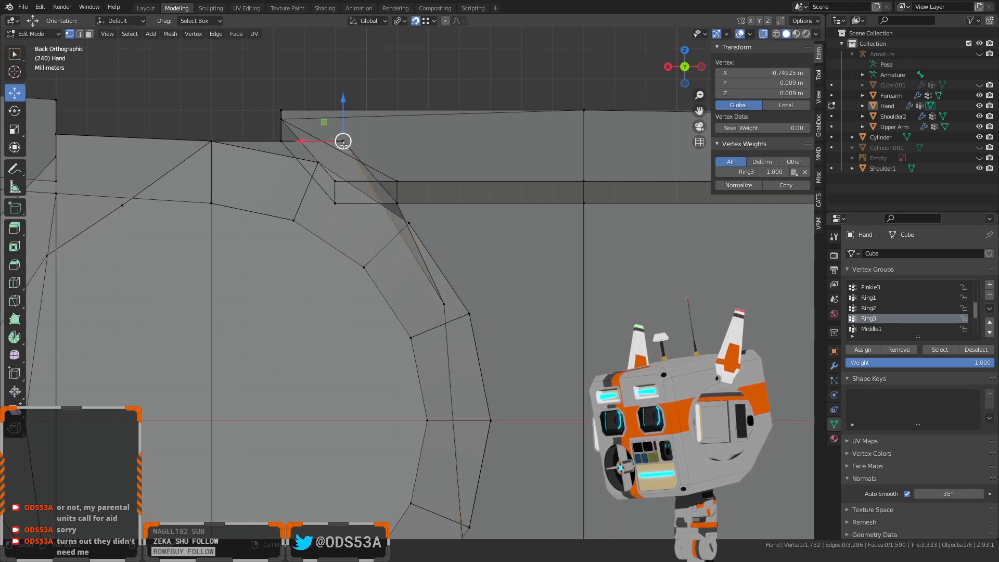
click(441, 303)
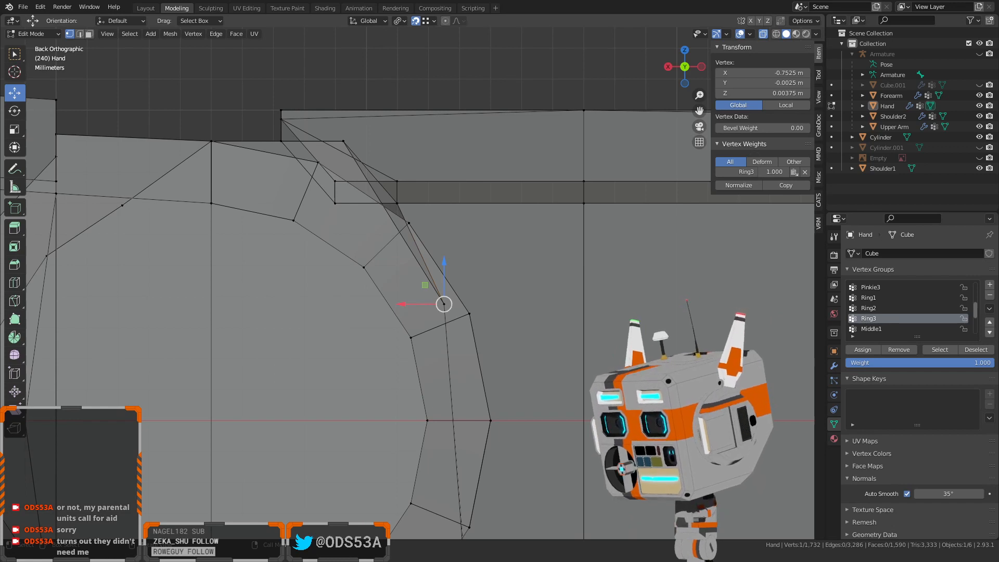
click(444, 304)
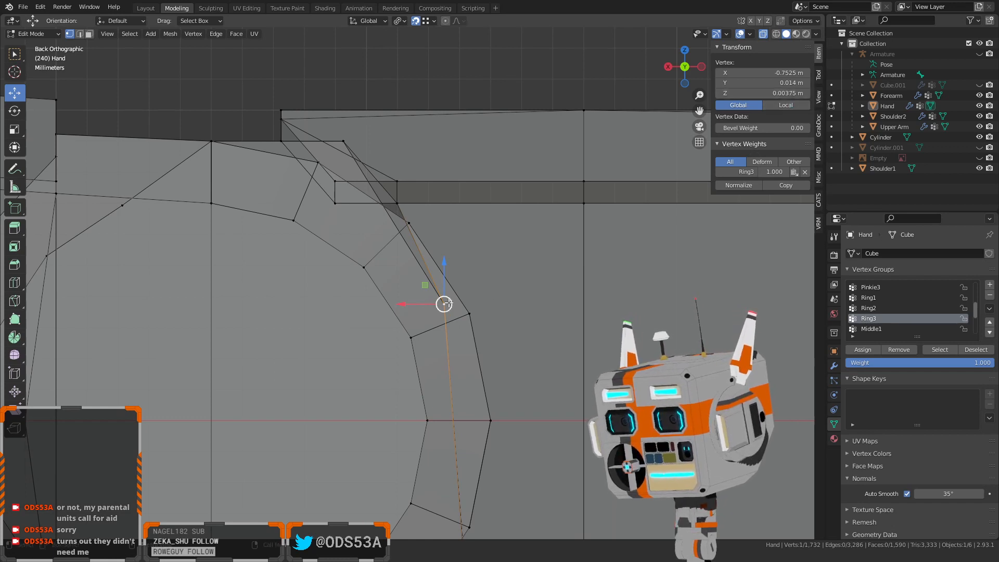
click(344, 140)
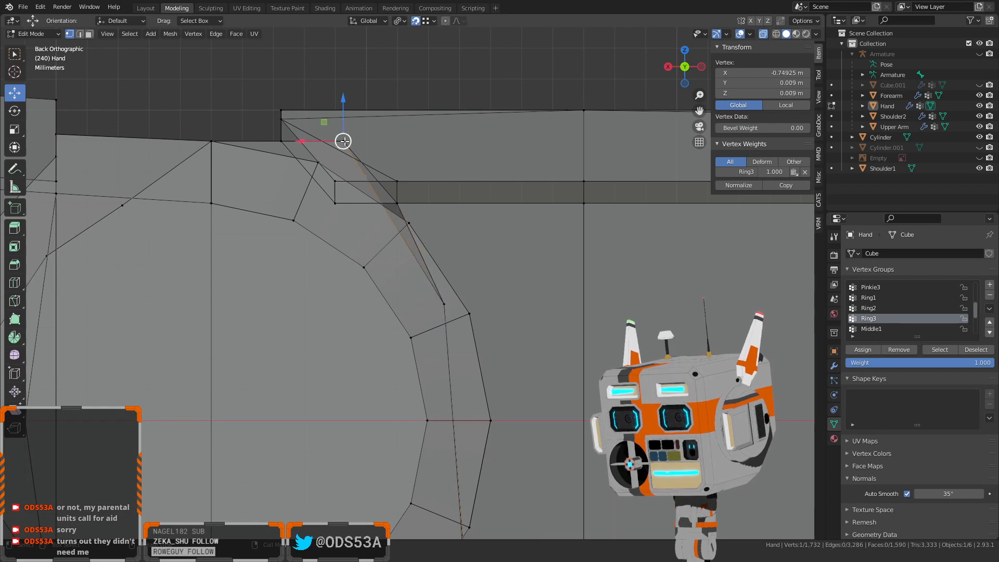
Check the coordinates of the two matching slot vertices on the middle finger segment's rear joint
scroll(452, 301, down, 3)
scroll(450, 301, down, 2)
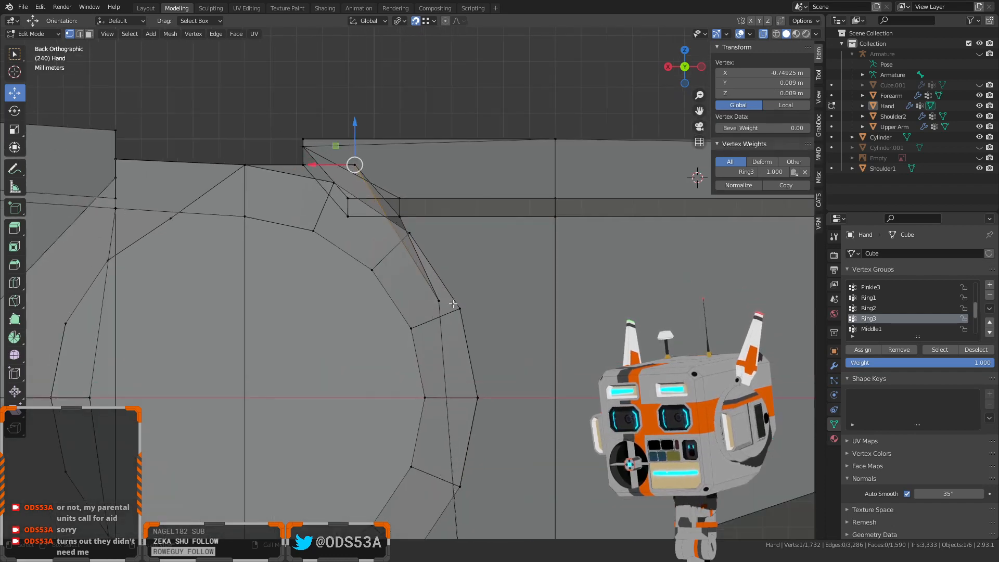
scroll(434, 296, down, 3)
scroll(300, 289, down, 2)
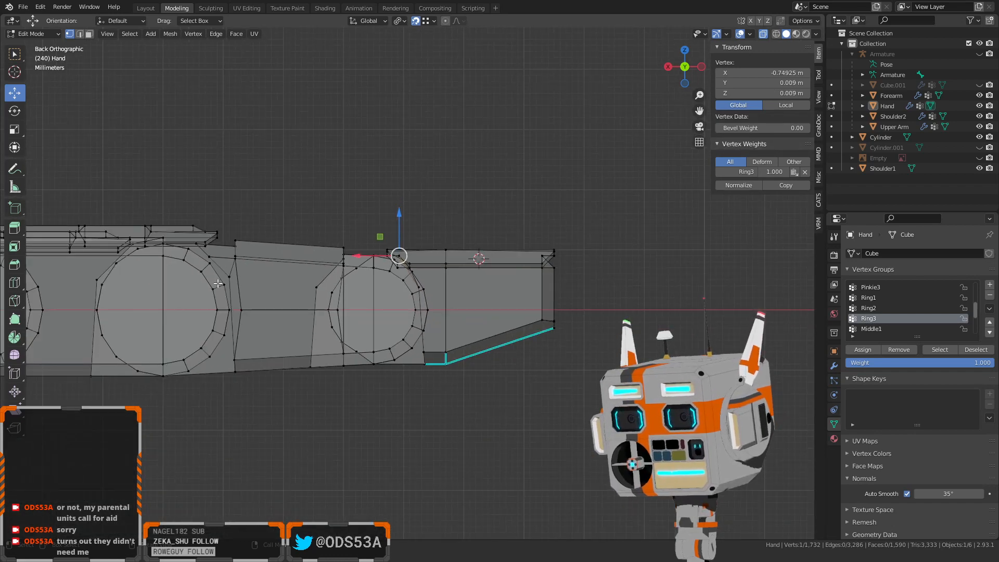
scroll(218, 289, up, 2)
shift+middle_drag(177, 304, 516, 302)
scroll(463, 264, up, 5)
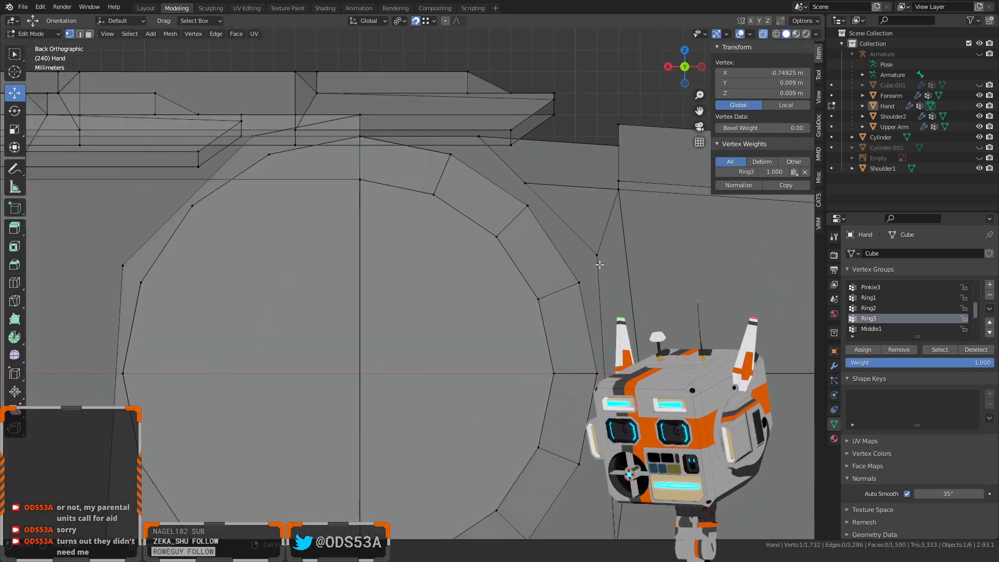
click(597, 256)
shift+middle_drag(596, 254, 525, 314)
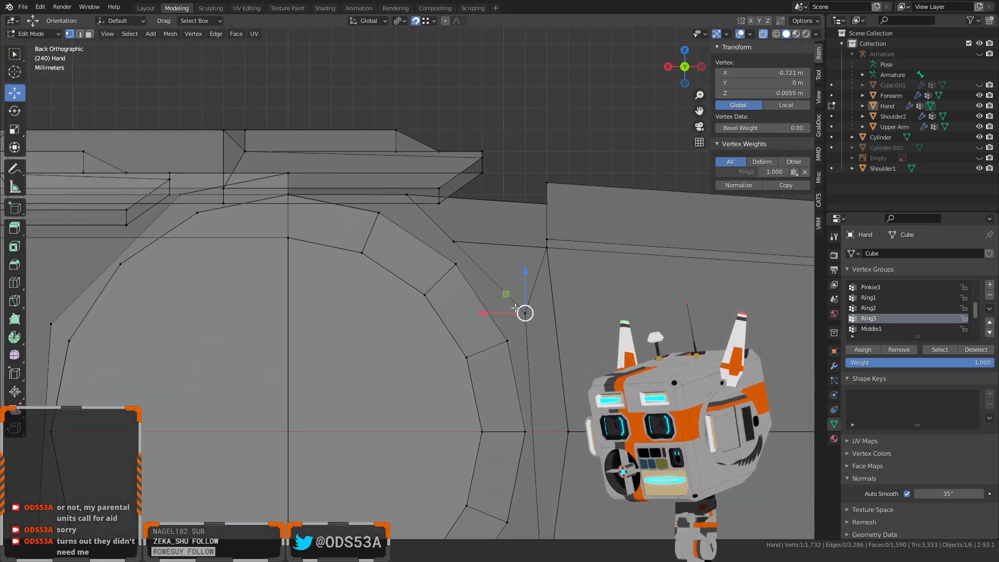
click(406, 195)
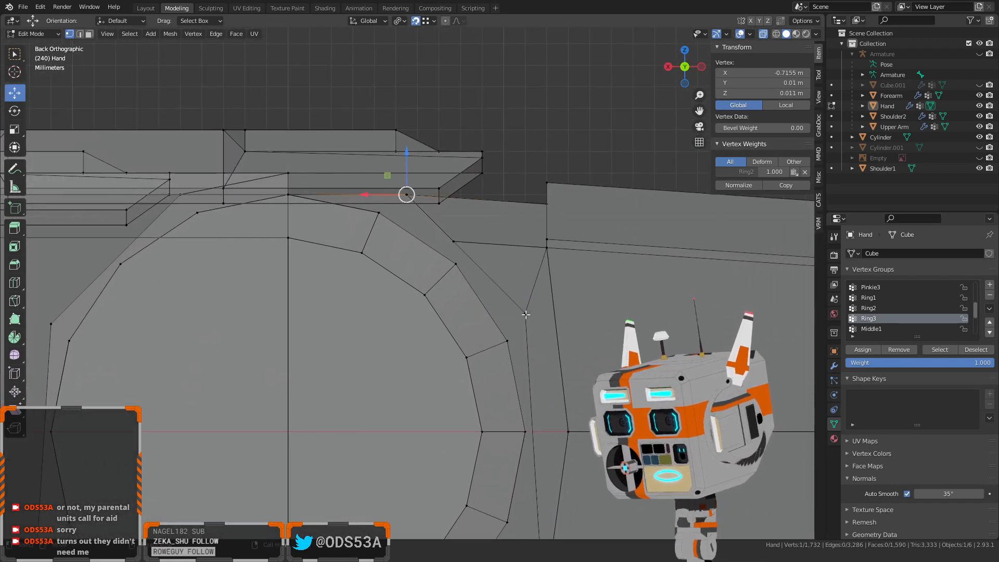
Compare the coordinates of the upper slot and slot wall vertices on both sides of the middle round joint
click(406, 194)
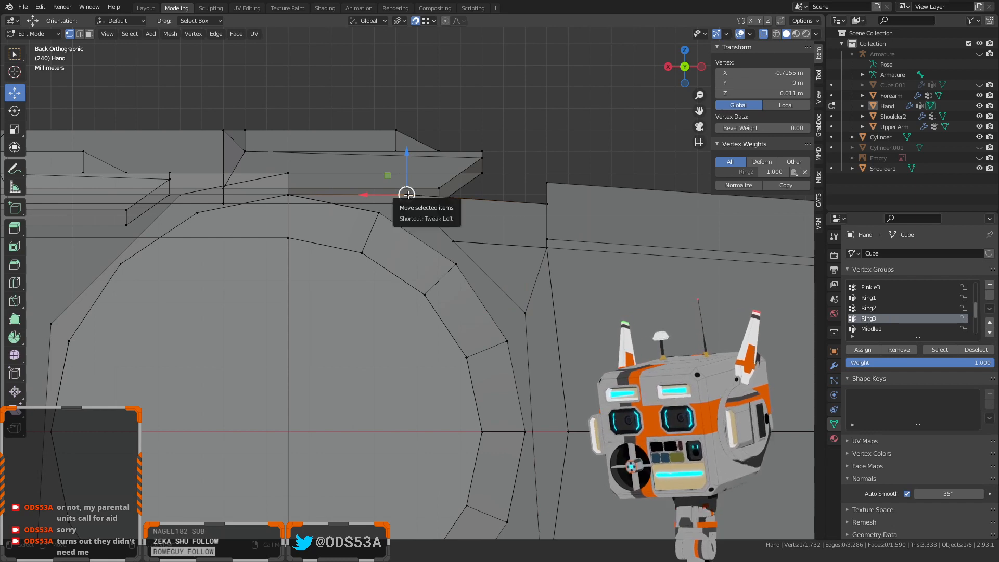
click(525, 312)
scroll(499, 311, down, 3)
shift+middle_drag(282, 292, 468, 265)
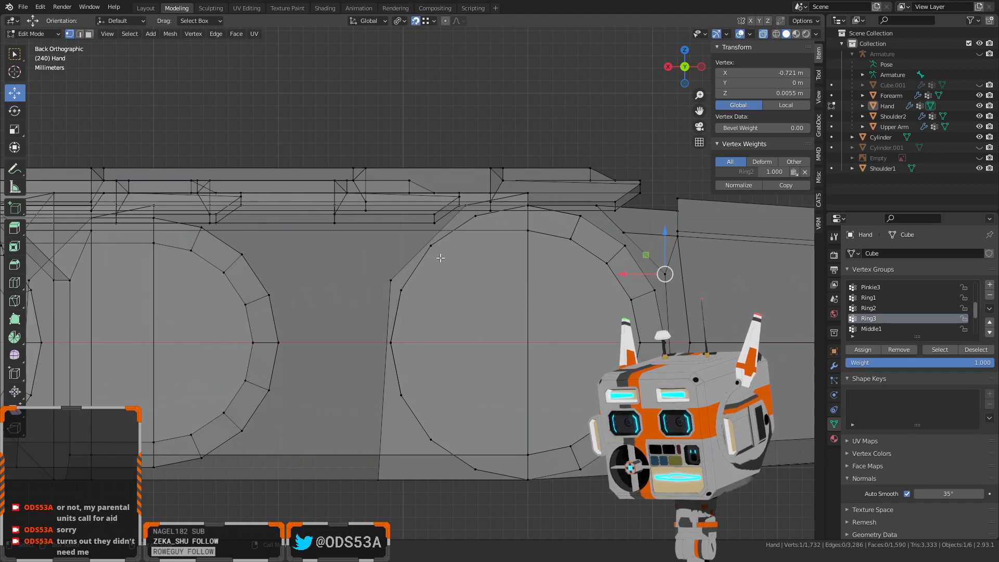
scroll(433, 255, up, 1)
click(386, 279)
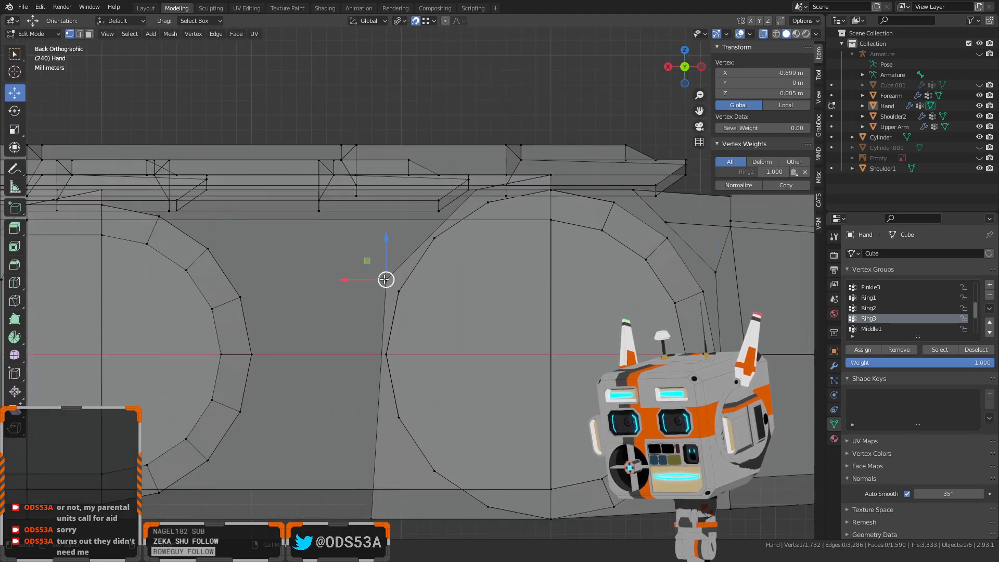
click(475, 190)
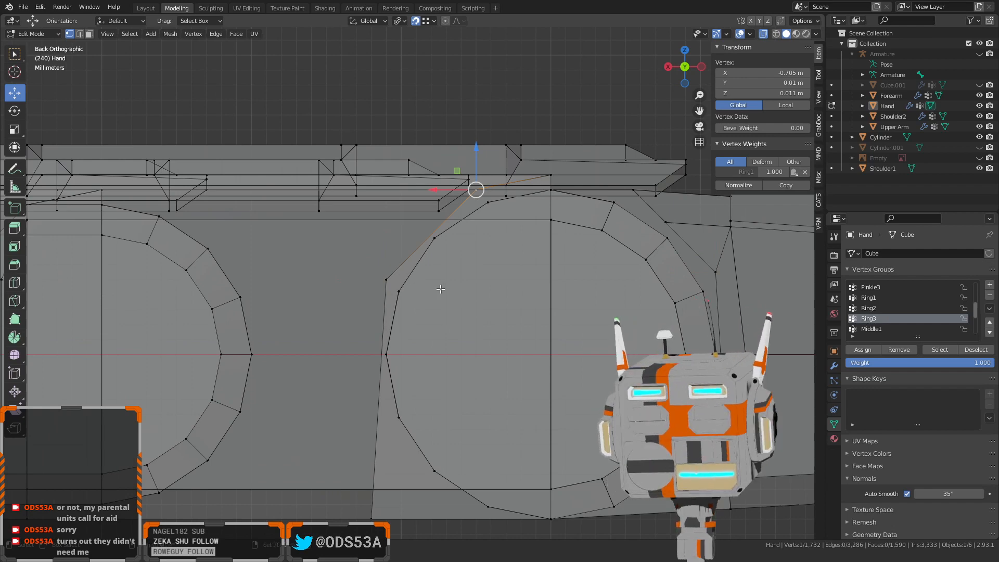
Recheck the coordinates of the two slot vertices on the fingertip side of the round joint and examine the adjoining outline
scroll(442, 290, down, 1)
shift+middle_drag(507, 299, 203, 269)
click(371, 248)
click(303, 179)
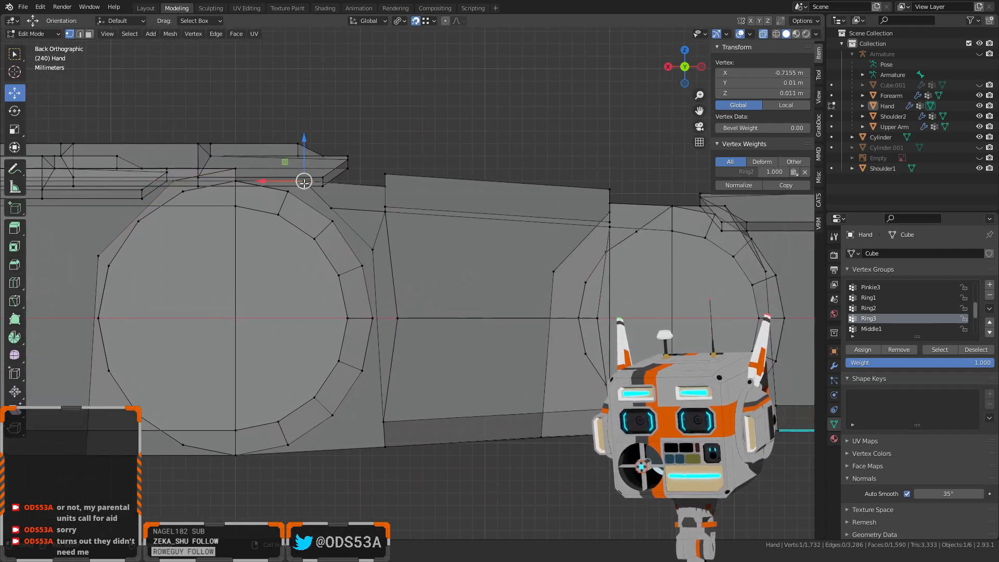
scroll(353, 260, up, 2)
shift+middle_drag(353, 264, 340, 262)
scroll(341, 262, down, 1)
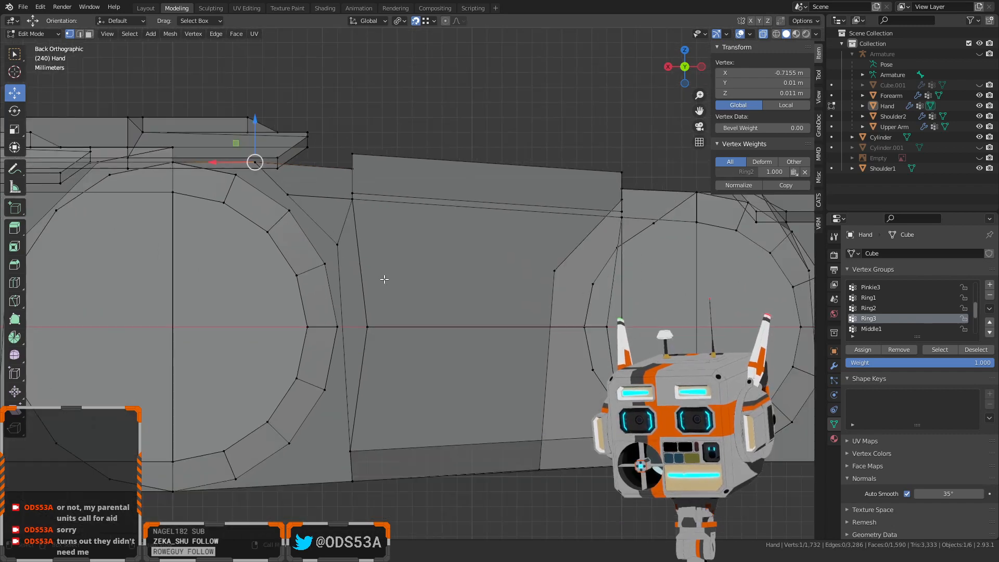
shift+middle_drag(450, 293, 687, 265)
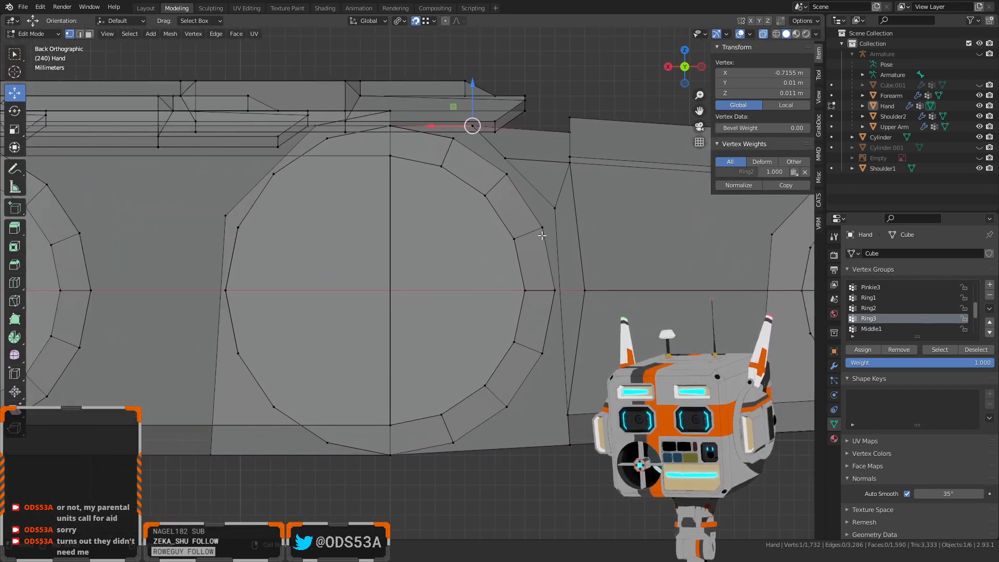
shift+middle_drag(539, 236, 503, 262)
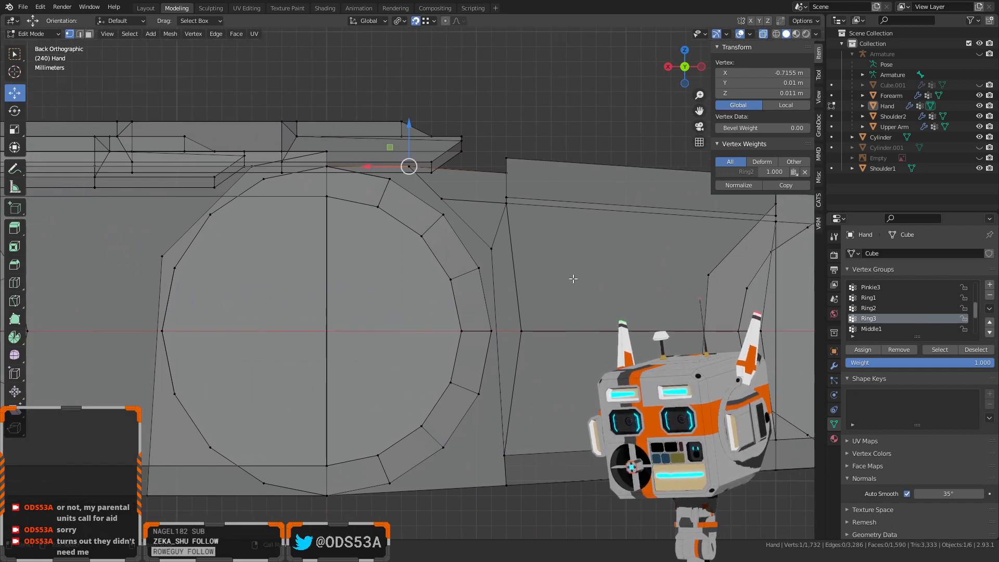
Select the two short slot wall edges beside the round joint and move them down 0.0005 m along Z
middle_drag(428, 234, 464, 290)
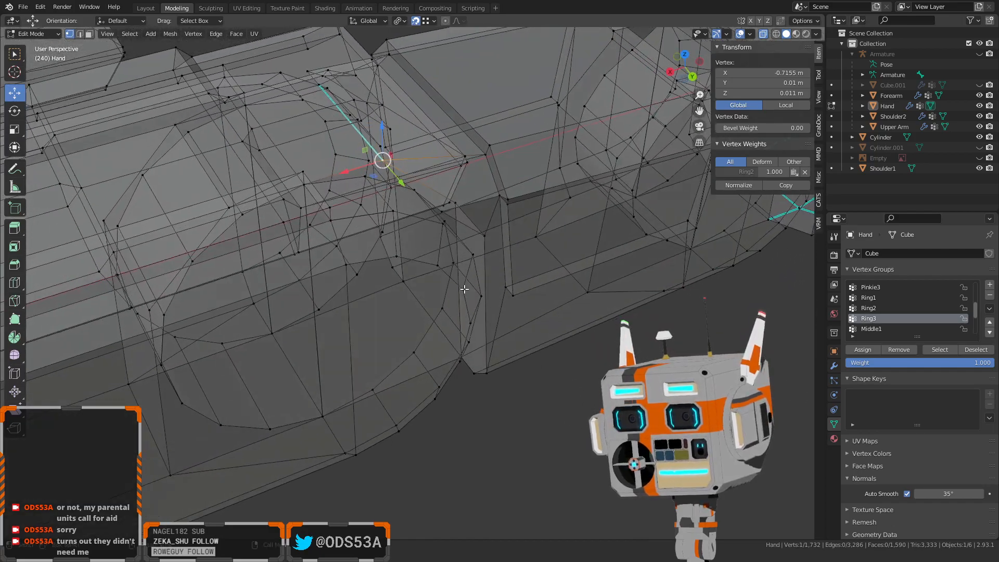
middle_drag(453, 234, 507, 286)
key(2)
click(511, 287)
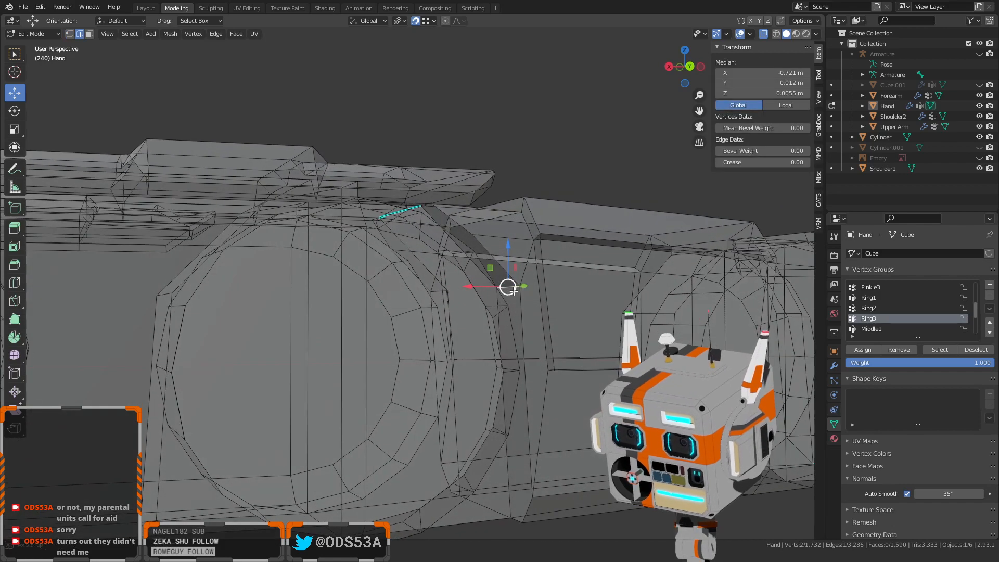
shift+click(440, 290)
mouse_move(441, 290)
middle_down()
mouse_move(444, 312)
mouse_move(437, 307)
middle_up()
key(g)
key(z)
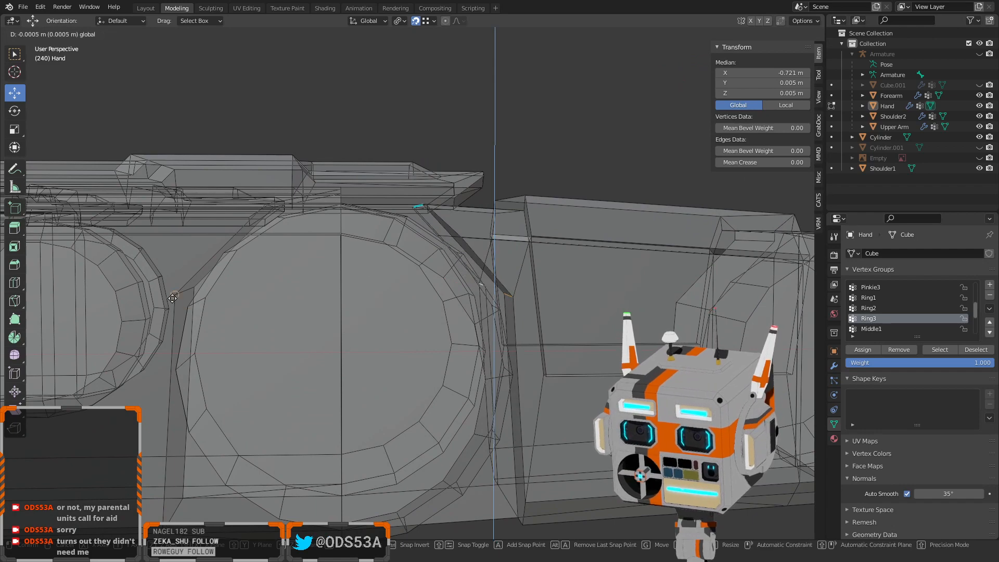
click(459, 190)
scroll(459, 190, down, 3)
scroll(501, 187, up, 5)
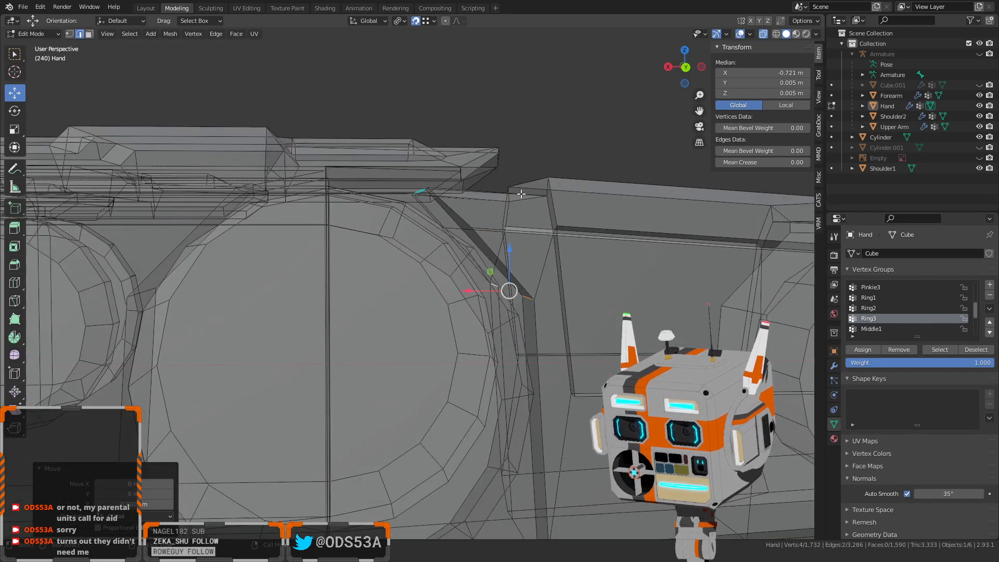
Check the median coordinates of the short slot wall edge and the upper slot edge beside the round joint
shift+middle_drag(520, 203, 459, 249)
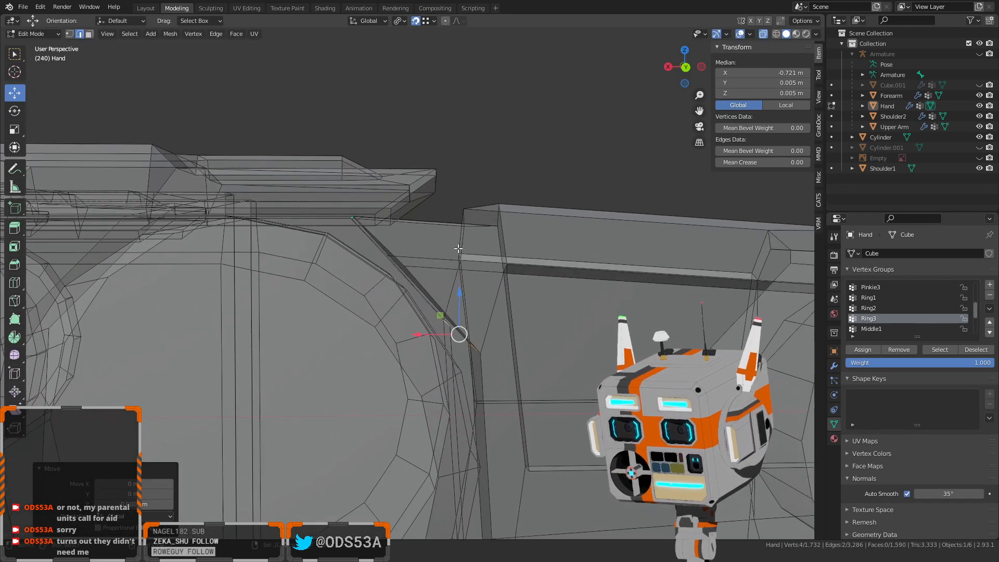
click(477, 171)
middle_drag(476, 299, 497, 285)
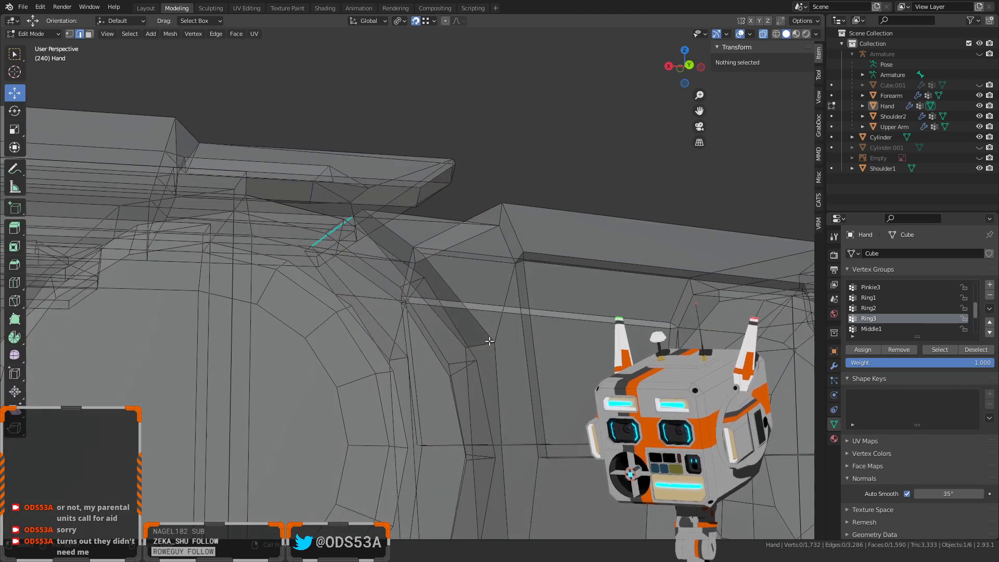
click(481, 344)
middle_drag(469, 338, 473, 359)
middle_drag(353, 235, 432, 292)
click(361, 215)
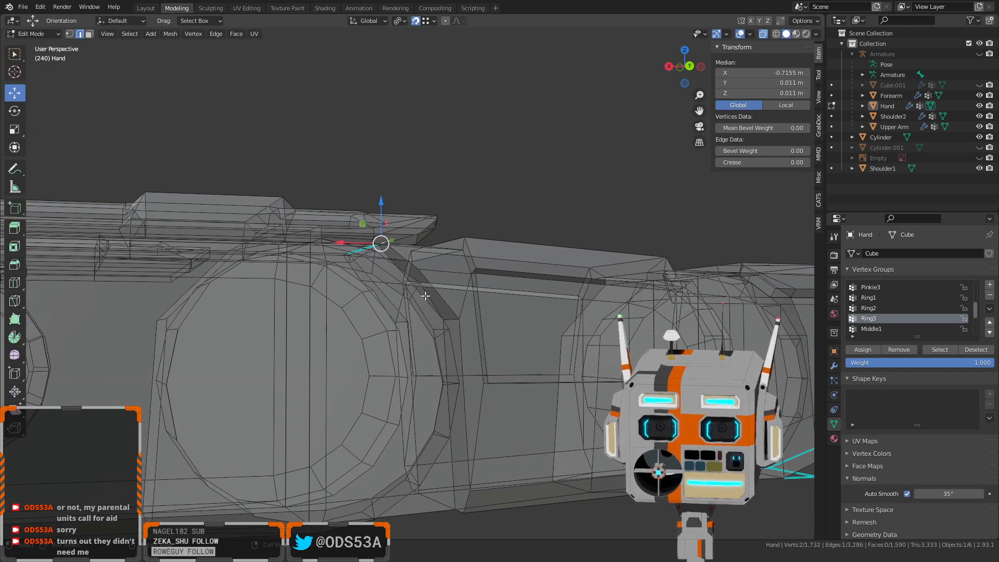
click(451, 319)
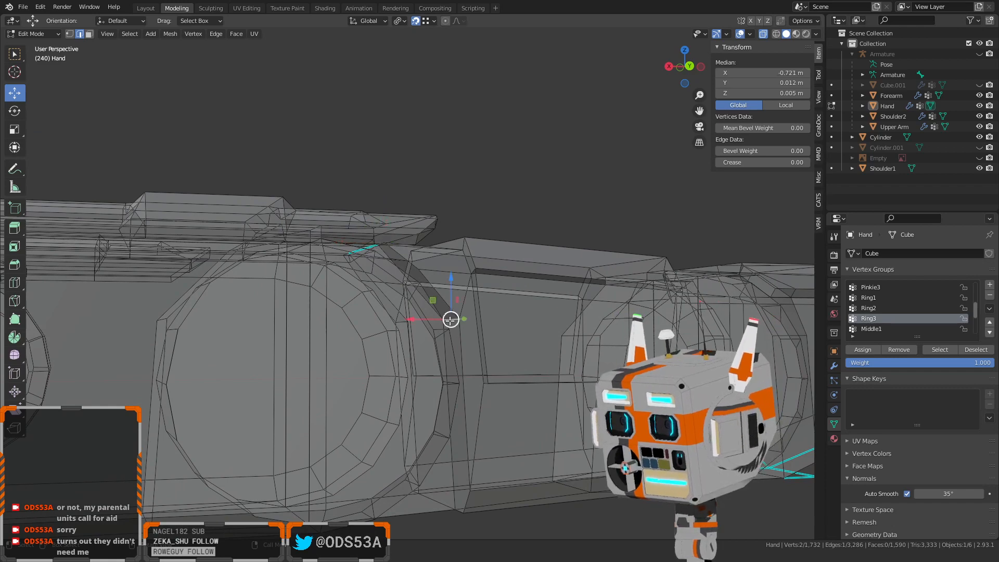
middle_drag(378, 246, 401, 272)
click(367, 235)
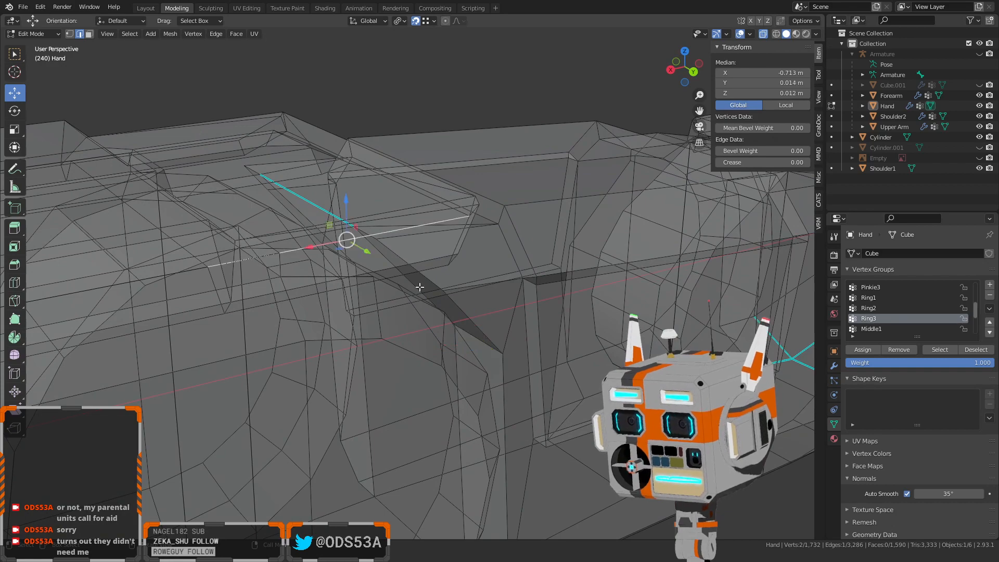
click(364, 230)
middle_drag(450, 292, 474, 322)
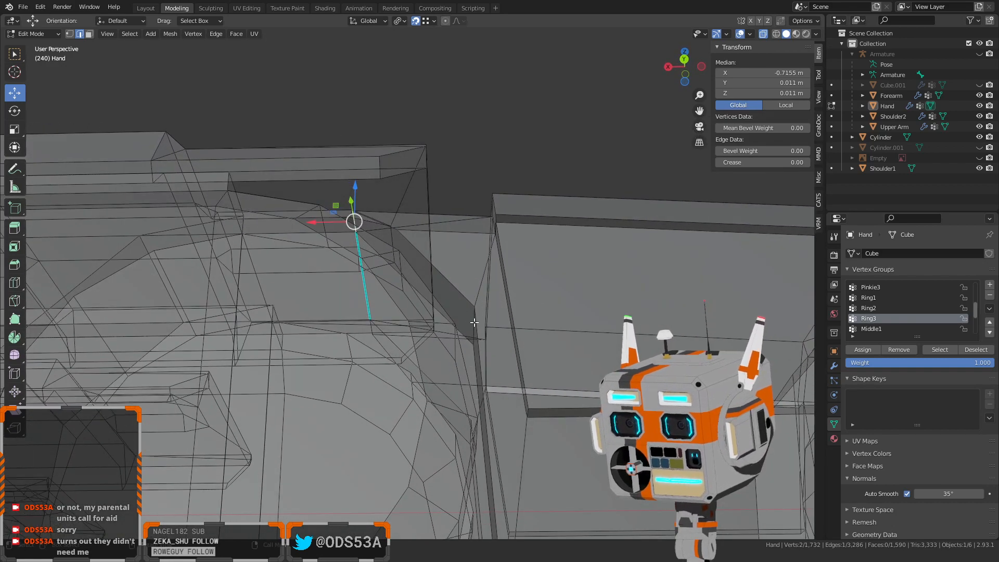
click(474, 322)
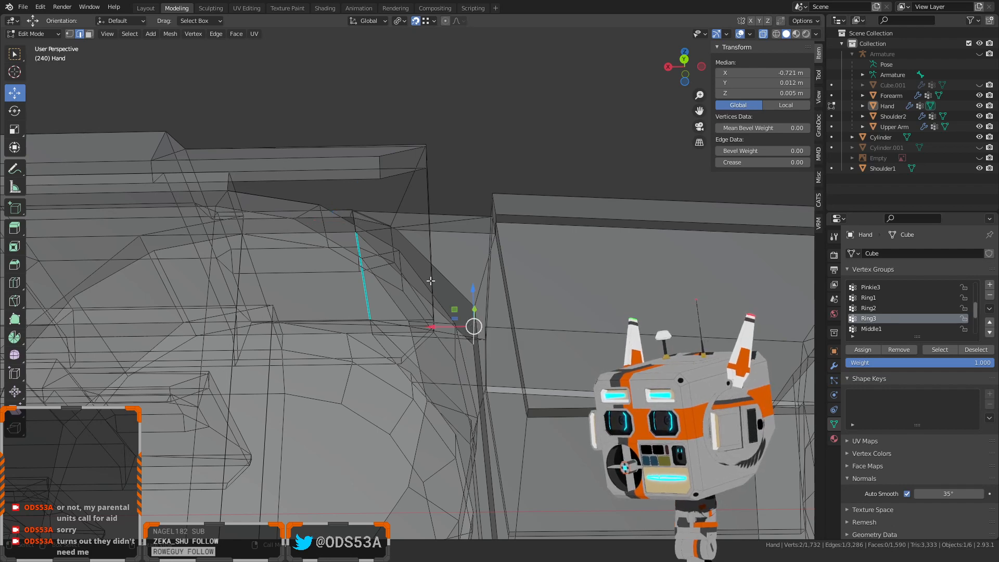
middle_drag(365, 225, 387, 248)
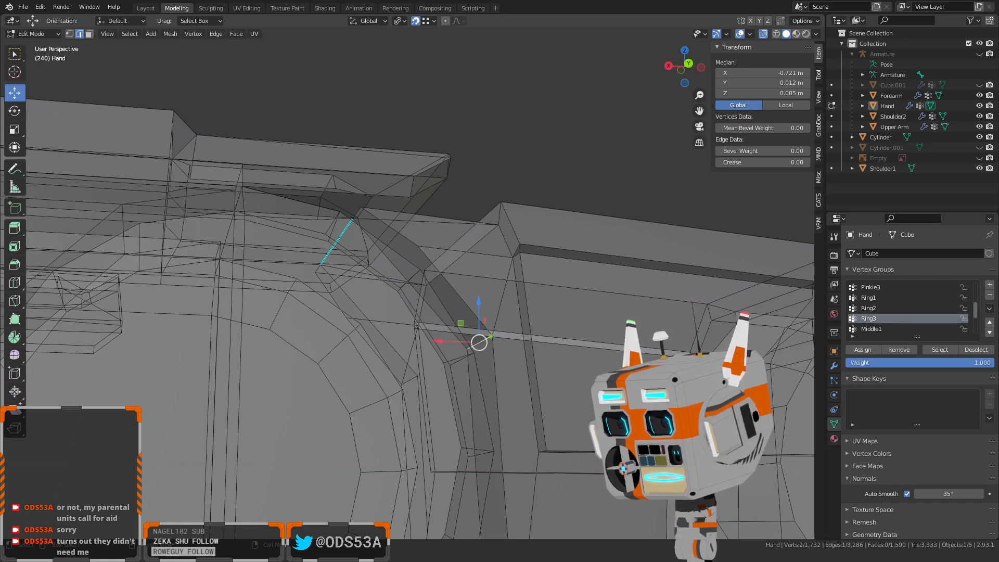
Try to set the median X of the single upper slot edge to -0.715 m, and undo it
click(357, 213)
click(764, 72)
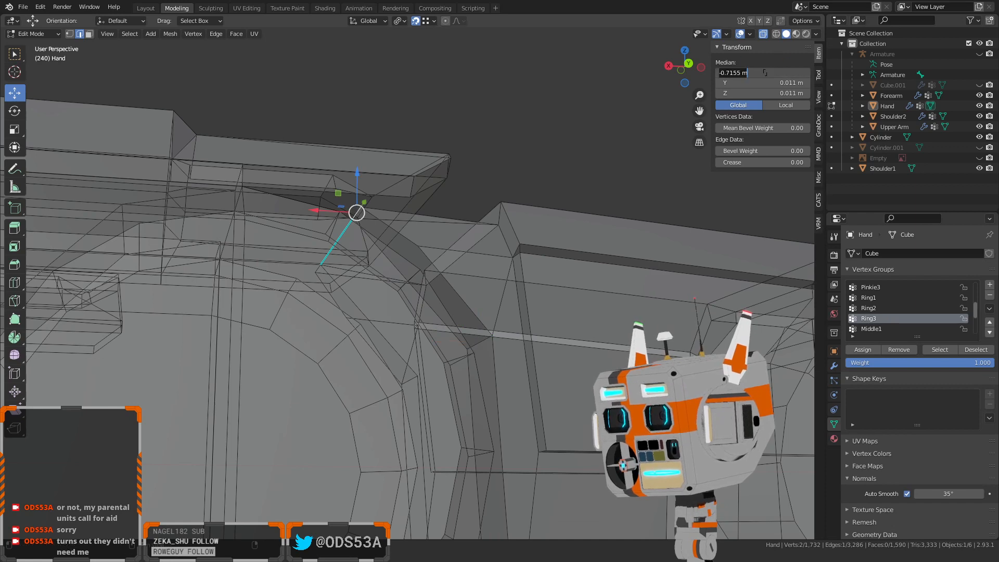
click(737, 74)
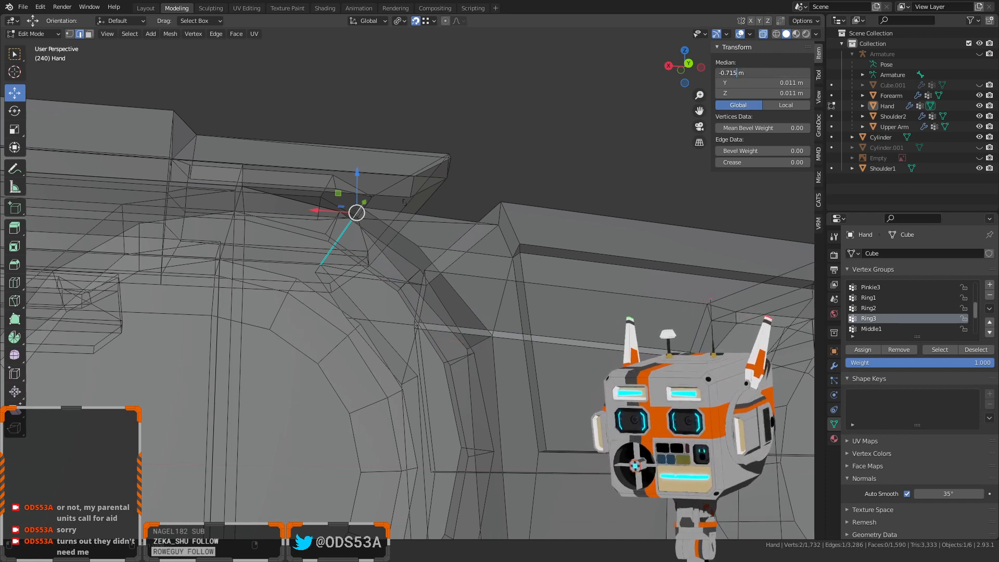
key(Return)
key(ctrl+z)
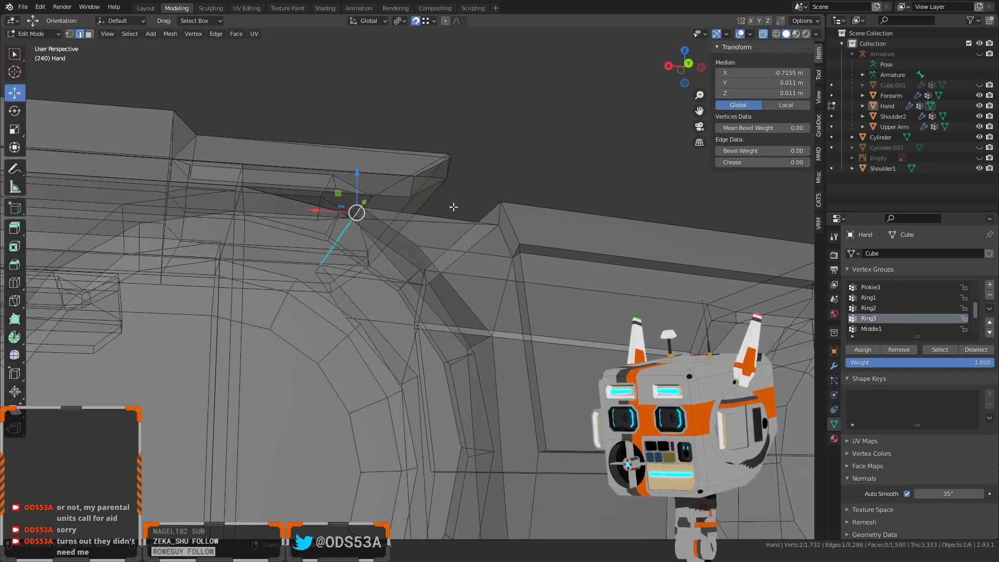
Select all three collinear upper slot edges across the finger, set their median X to -0.715 m, and clear the selection
click(343, 231)
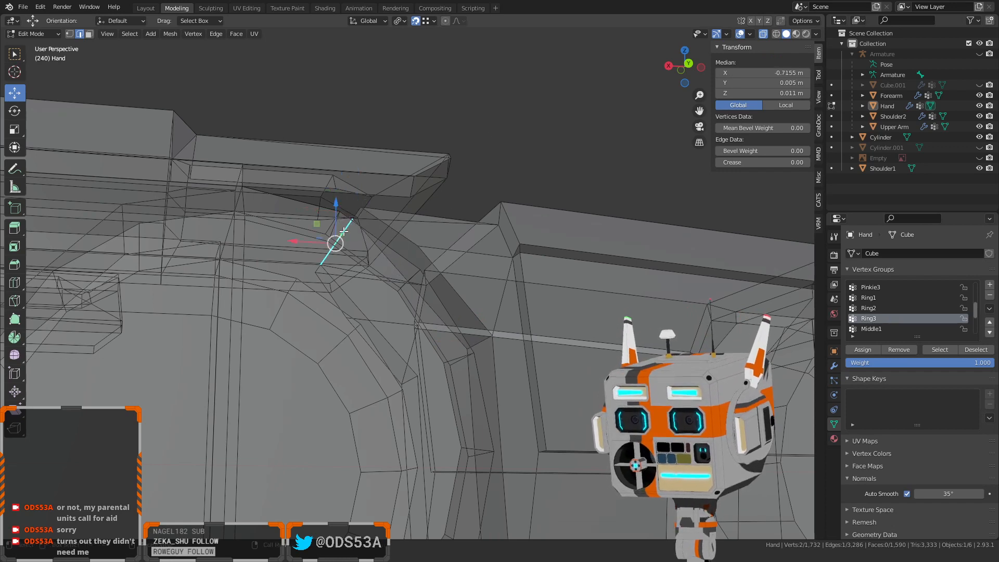
shift+click(315, 270)
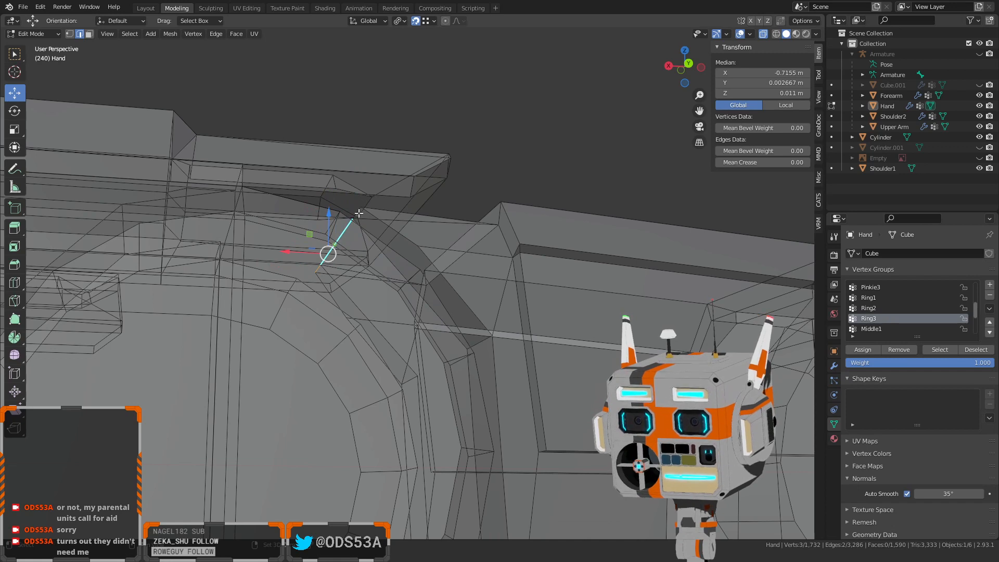
shift+click(359, 213)
click(744, 72)
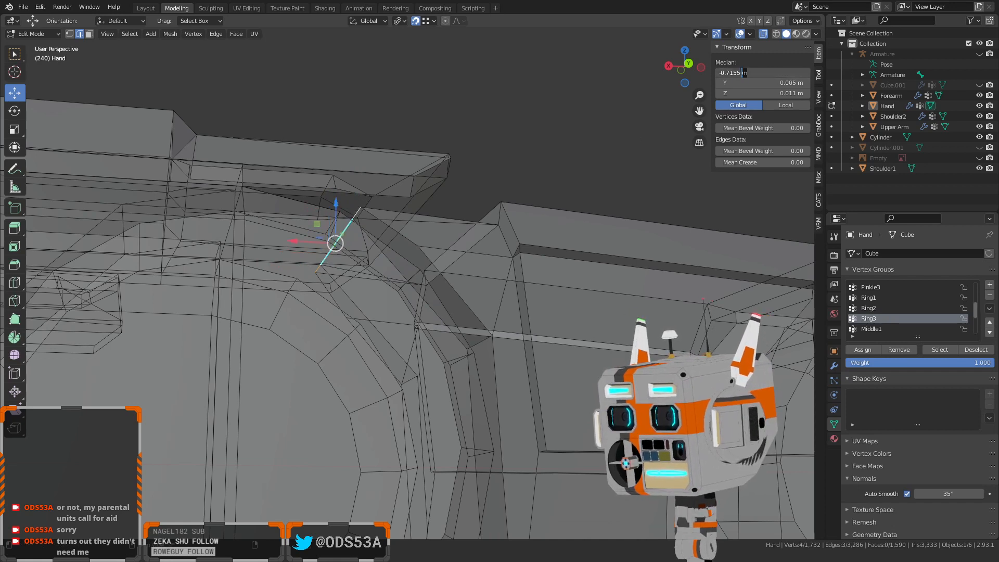
key(BackSpace)
key(Return)
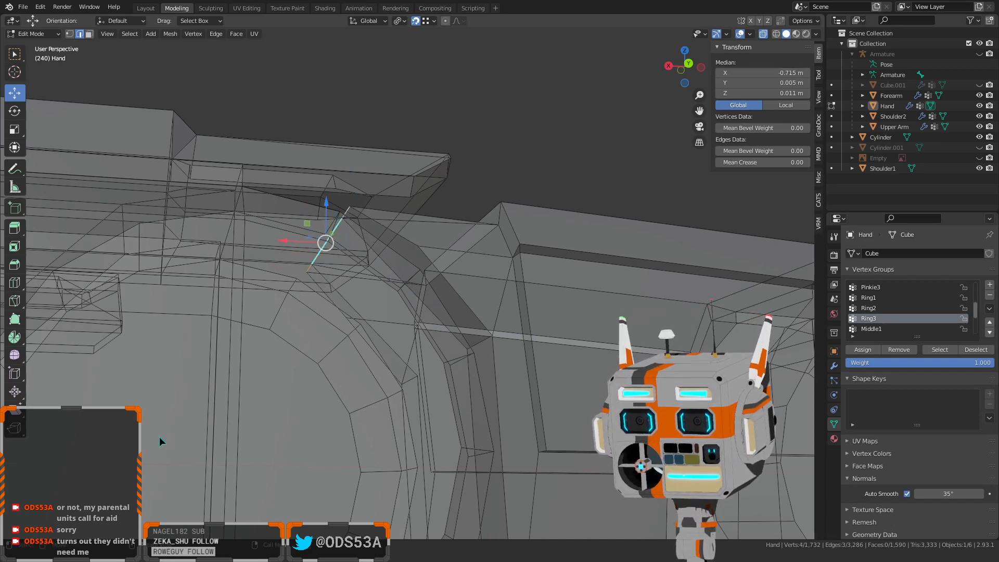
click(495, 158)
Set snapping to Edge and move the two vertices midway along the slot's slope 0.0005 m along X, straightening the slope
click(689, 64)
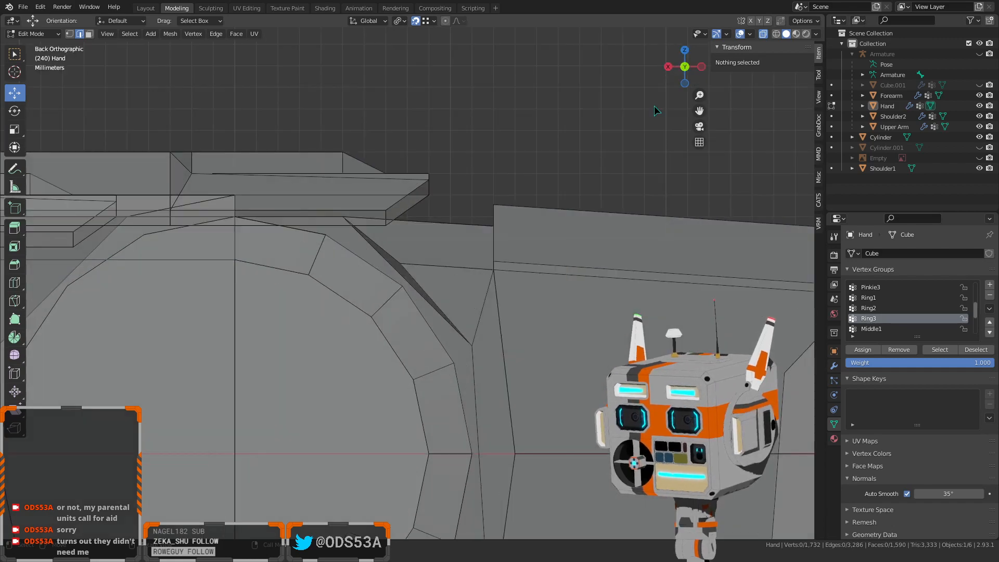
scroll(441, 287, down, 2)
scroll(441, 274, up, 2)
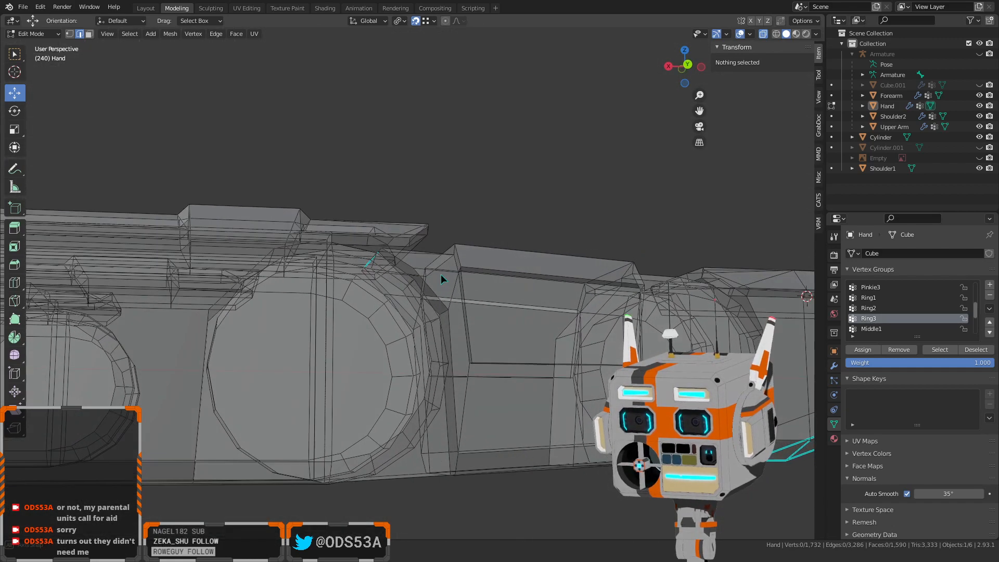
middle_drag(427, 285, 406, 252)
key(1)
click(371, 245)
shift+click(386, 230)
click(429, 21)
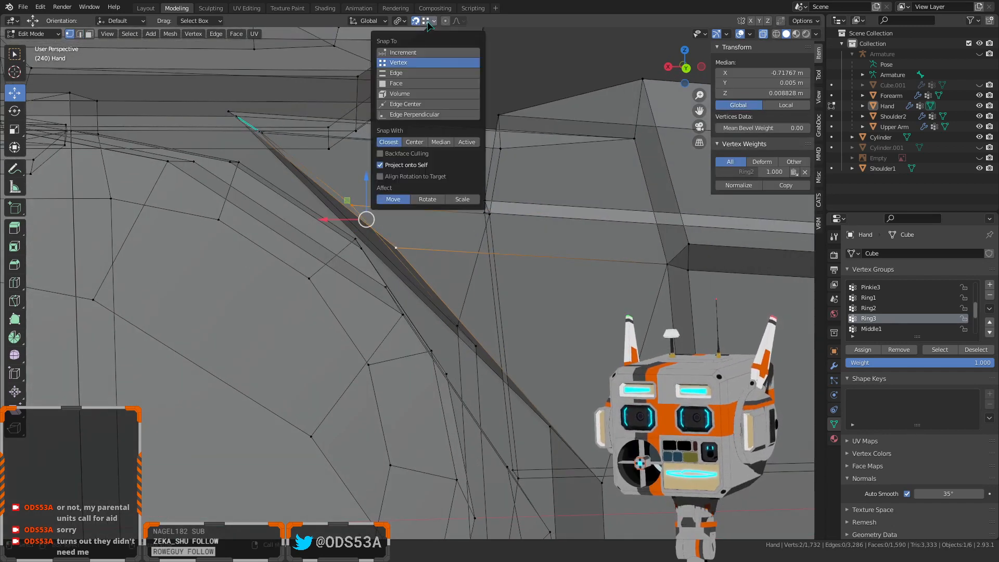
click(423, 72)
click(685, 67)
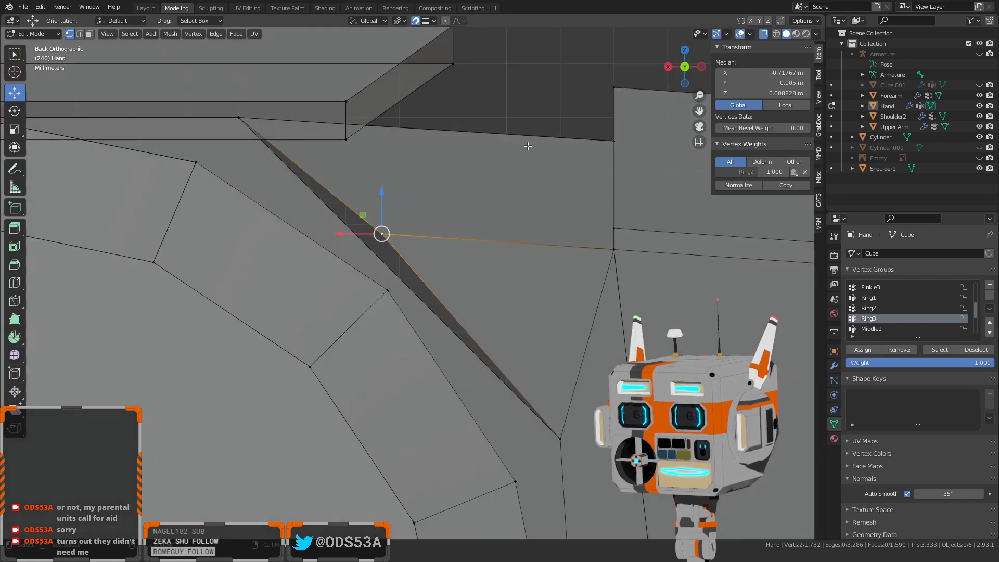
scroll(405, 223, up, 2)
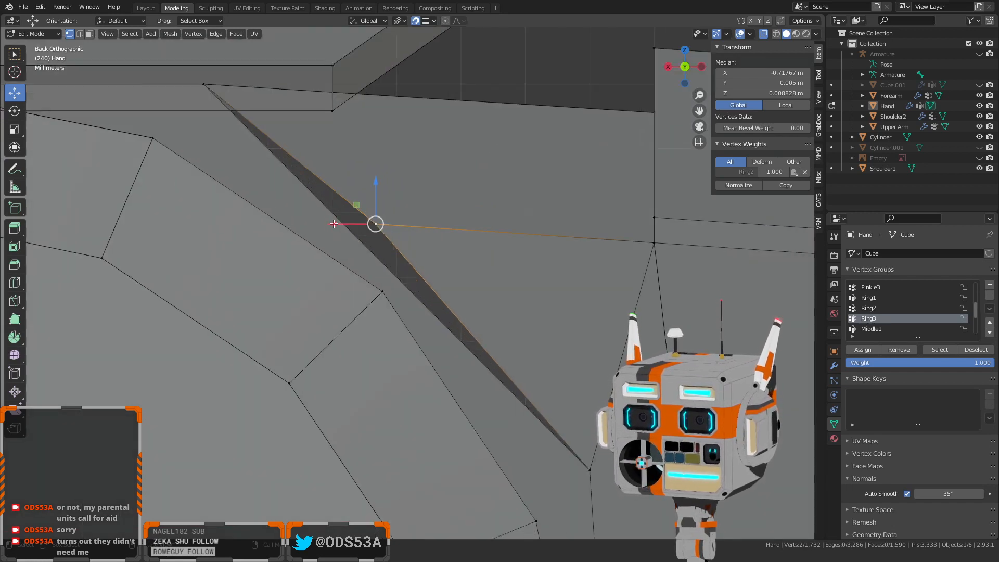
drag(333, 224, 334, 214)
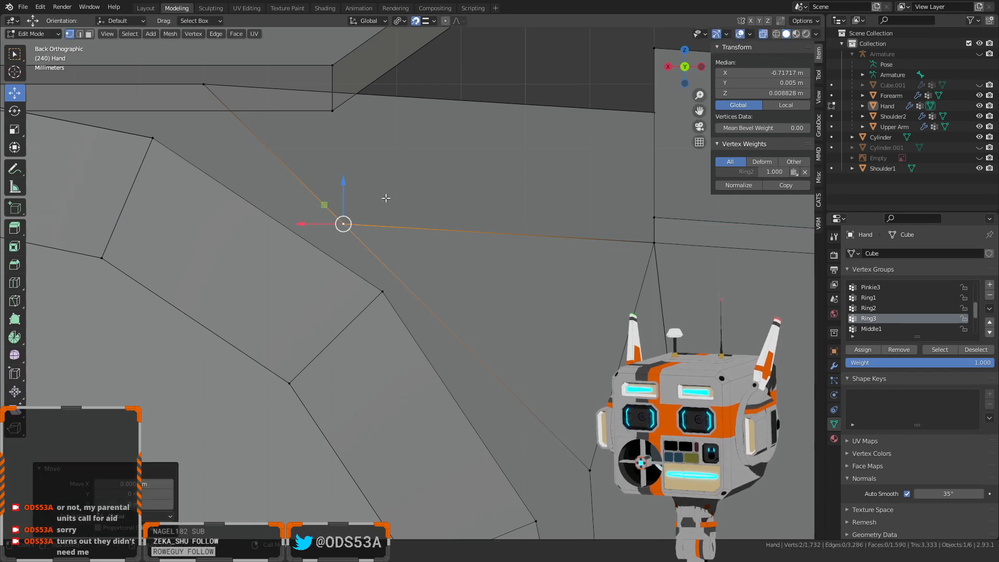
scroll(334, 214, down, 6)
click(483, 161)
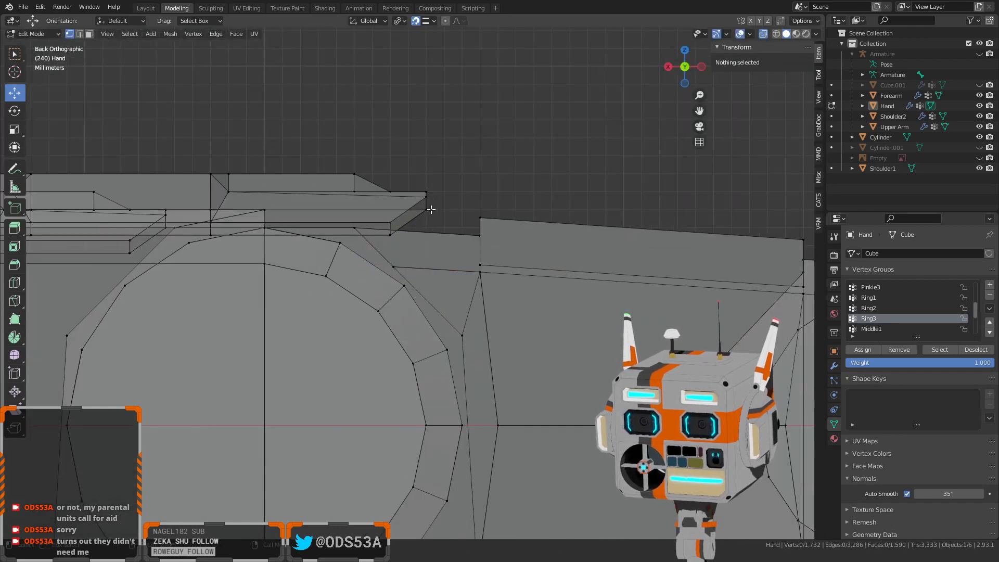
scroll(406, 265, down, 3)
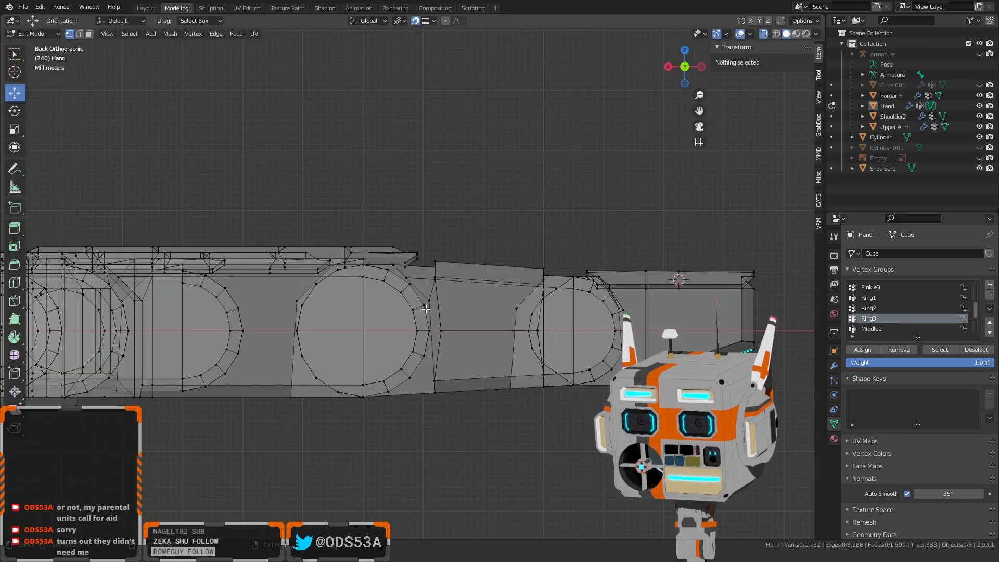
Compare the slot geometry around the two round finger joints from the back view
scroll(275, 308, up, 3)
scroll(275, 308, up, 1)
shift+middle_drag(260, 303, 441, 273)
scroll(299, 242, down, 2)
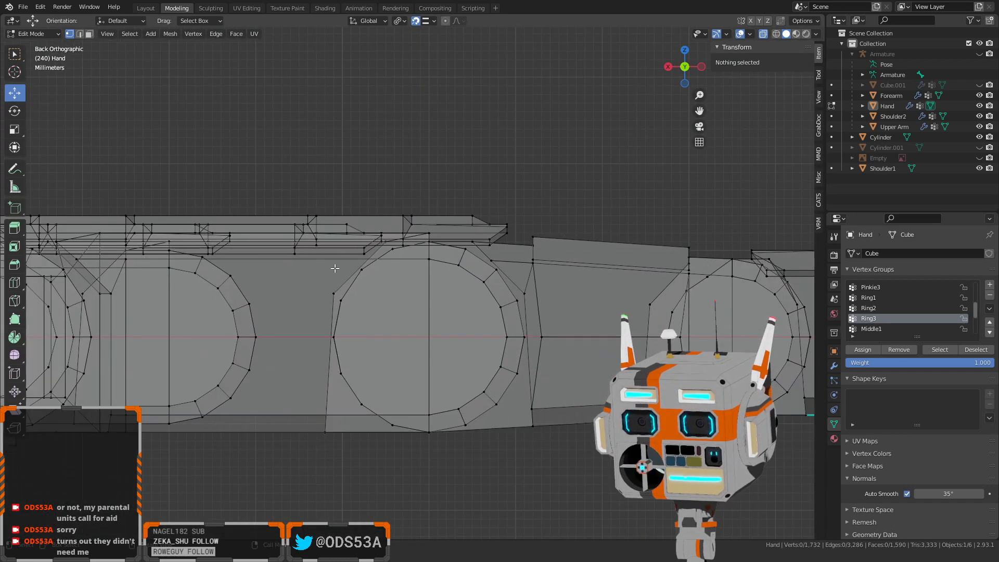
scroll(445, 267, up, 1)
shift+middle_drag(537, 265, 368, 264)
scroll(368, 264, up, 2)
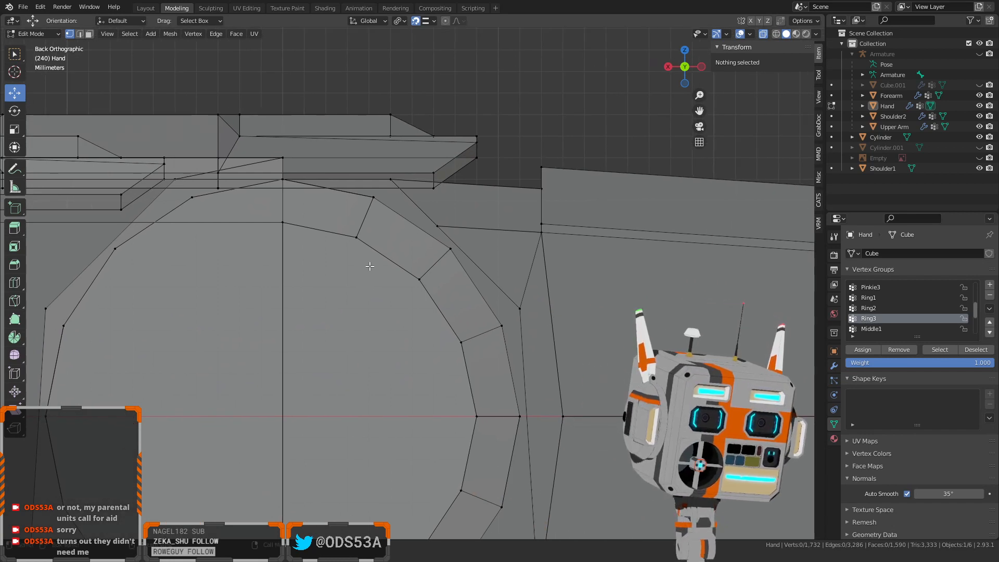
scroll(328, 234, down, 1)
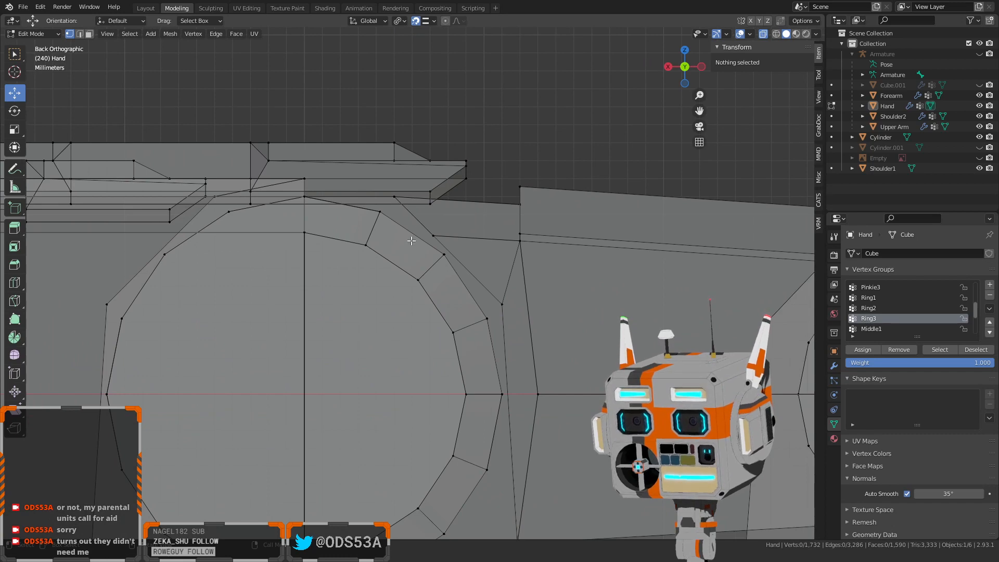
scroll(518, 208, up, 5)
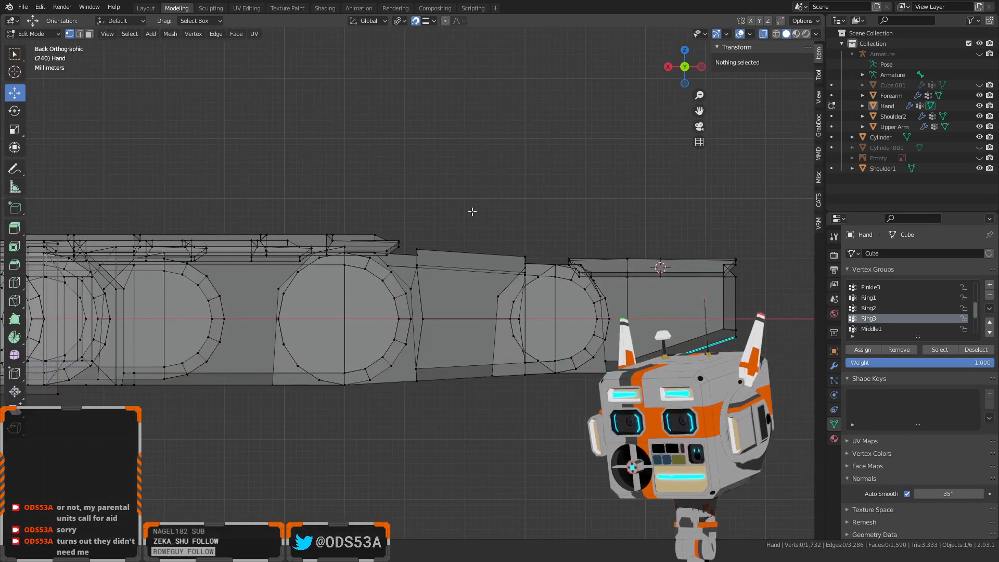
shift+middle_drag(478, 264, 360, 329)
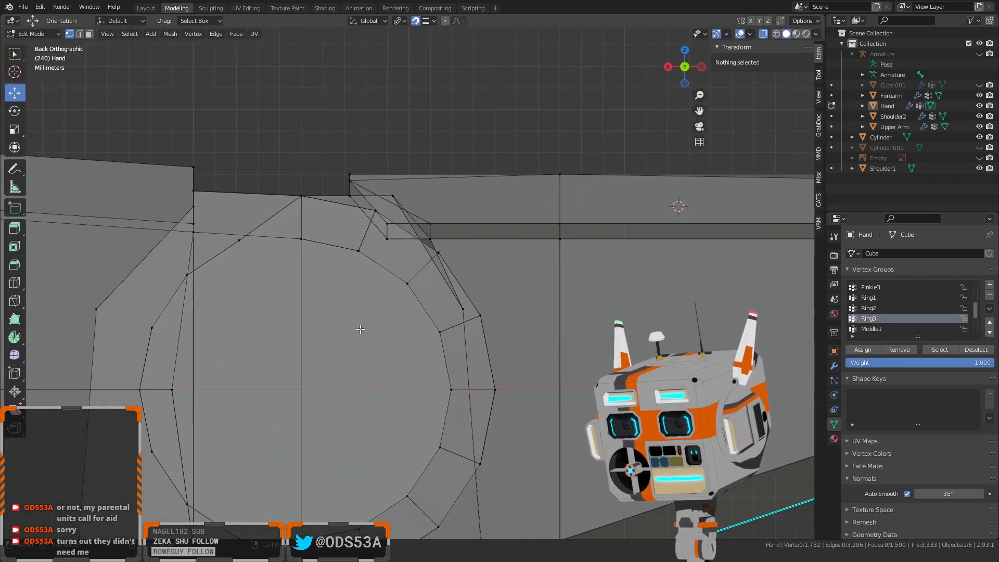
scroll(460, 307, down, 2)
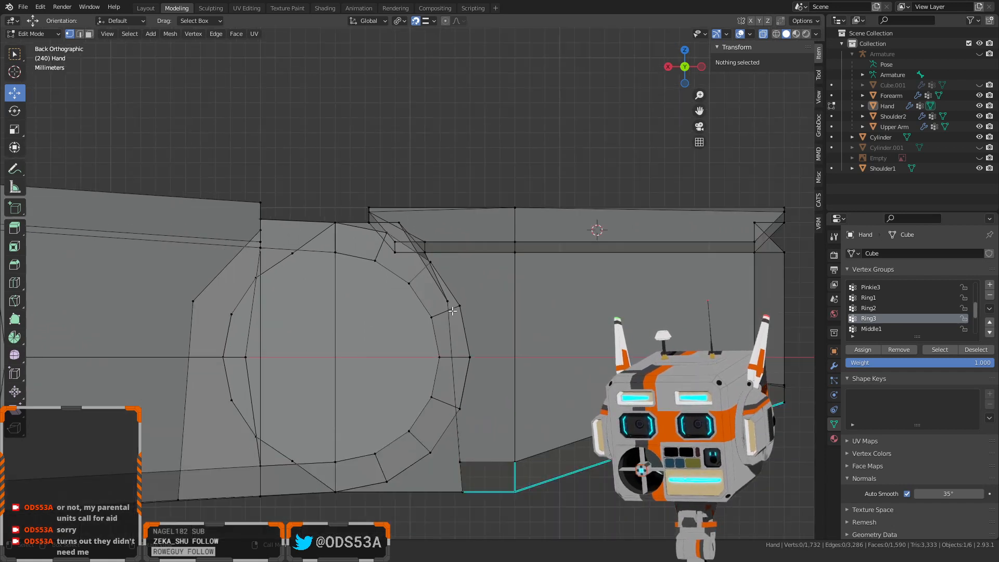
scroll(445, 300, up, 1)
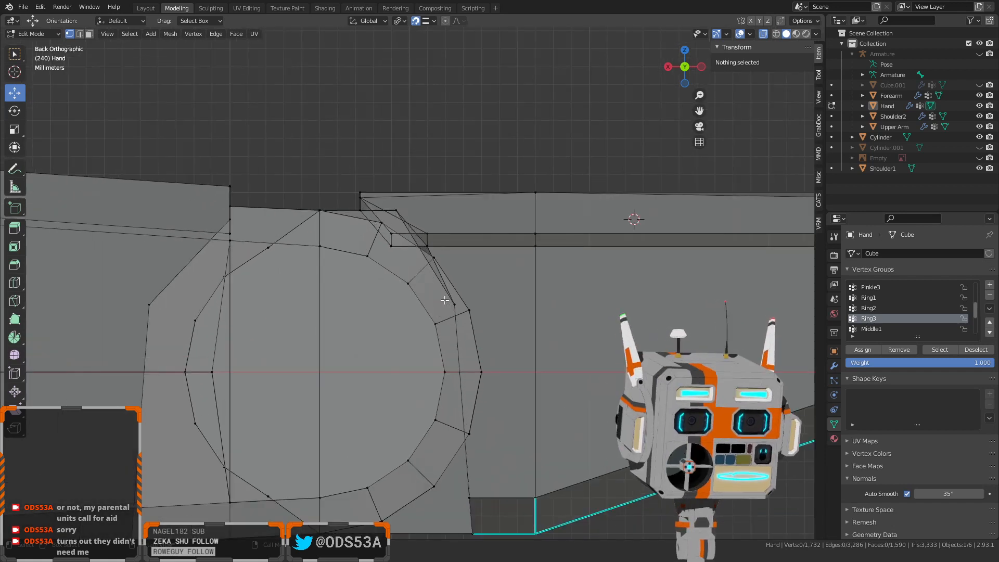
Try to set the Z of the single slot wall vertex beside the fingertip joint to 0.003 m, and undo it
click(395, 210)
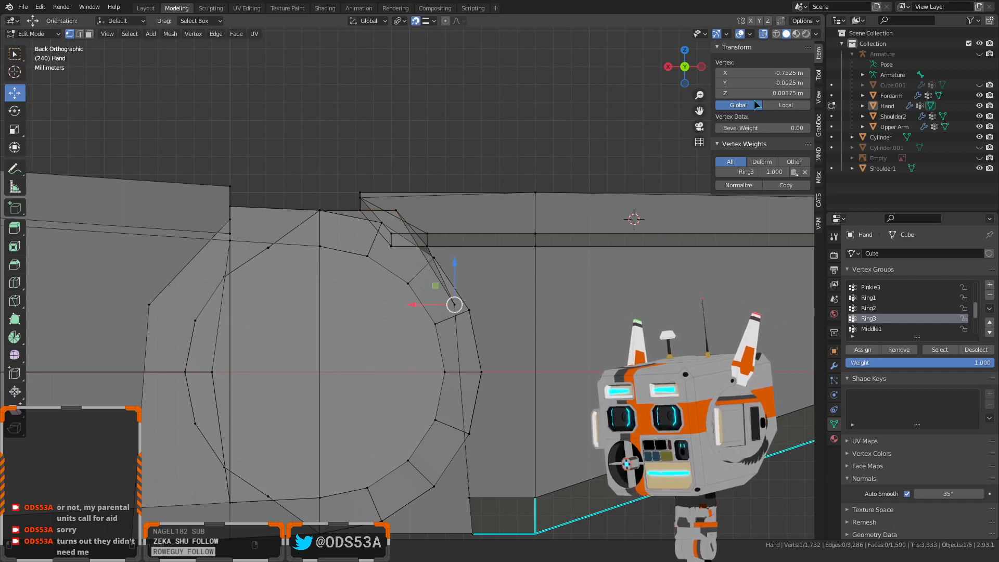
click(772, 93)
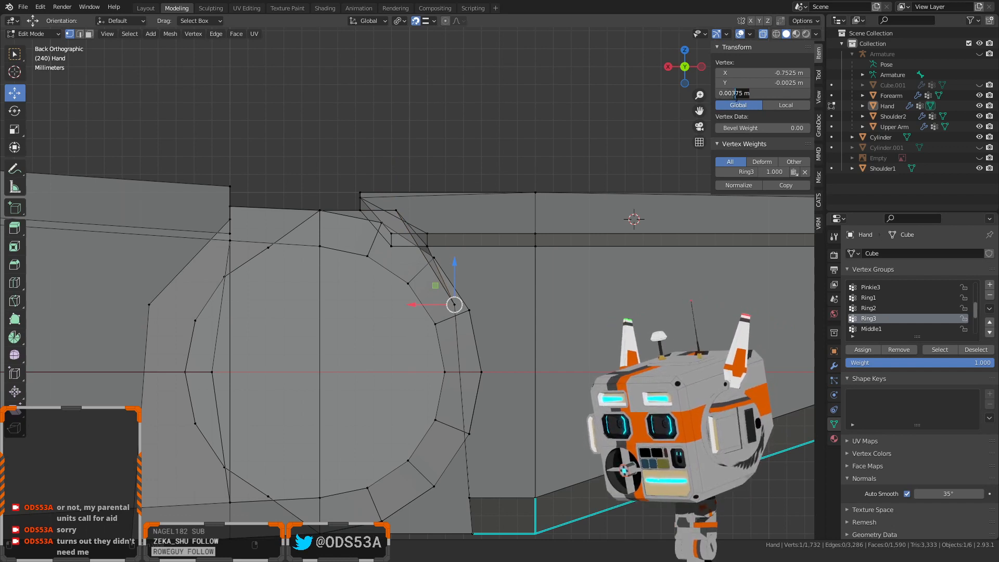
key(Delete)
key(Delete)
key(Return)
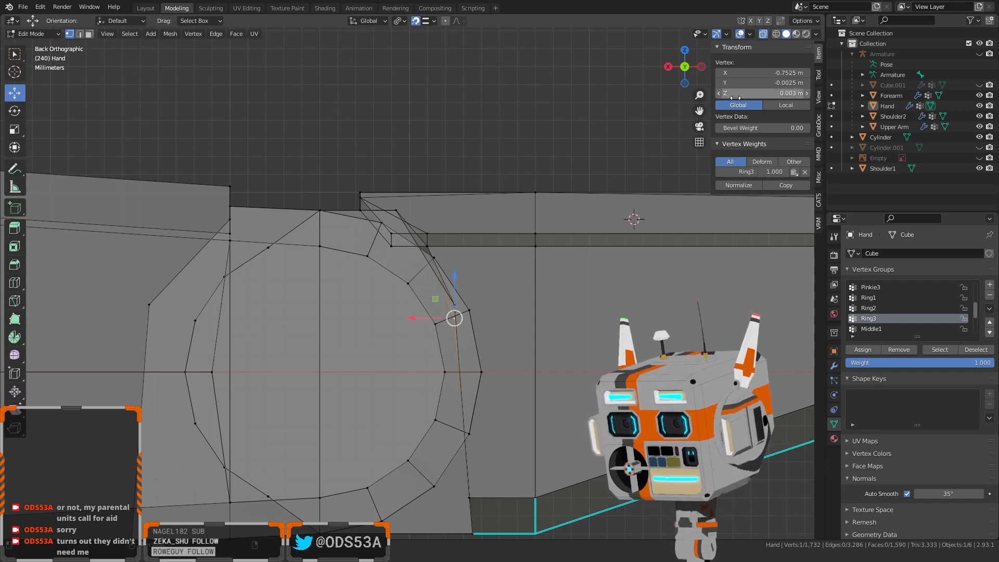
key(ctrl+z)
Select the two edges across the finger at the top of the fingertip slot's rear wall and set their median Z to 0.003 m
middle_drag(520, 330, 461, 304)
key(2)
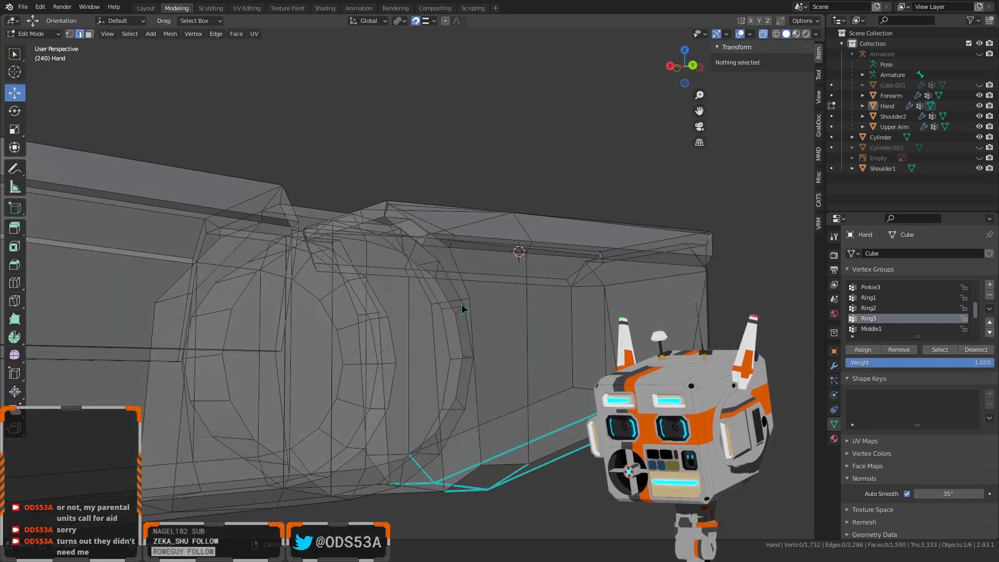
click(461, 299)
scroll(470, 308, up, 4)
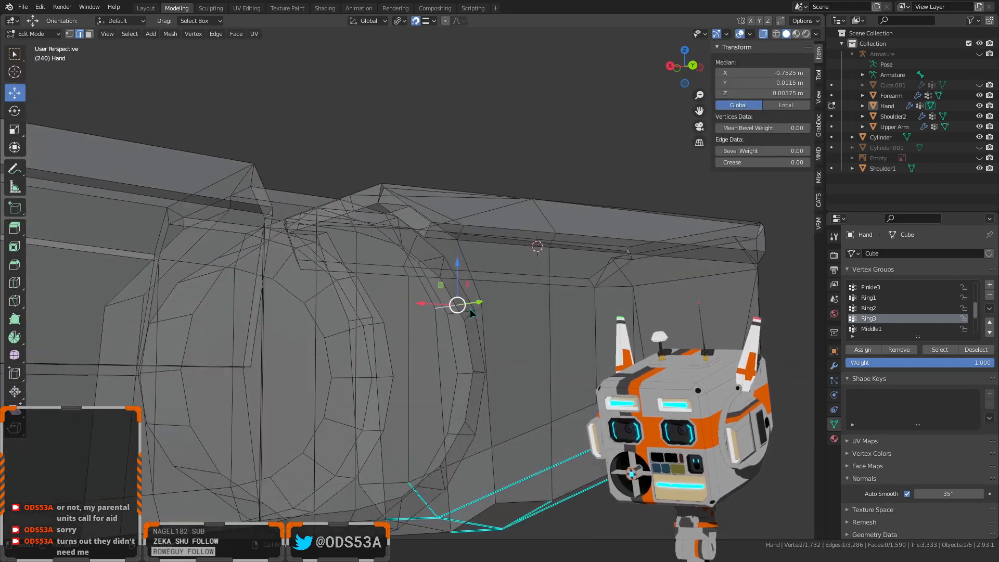
mouse_move(303, 342)
middle_down()
mouse_move(299, 353)
mouse_move(316, 333)
middle_up()
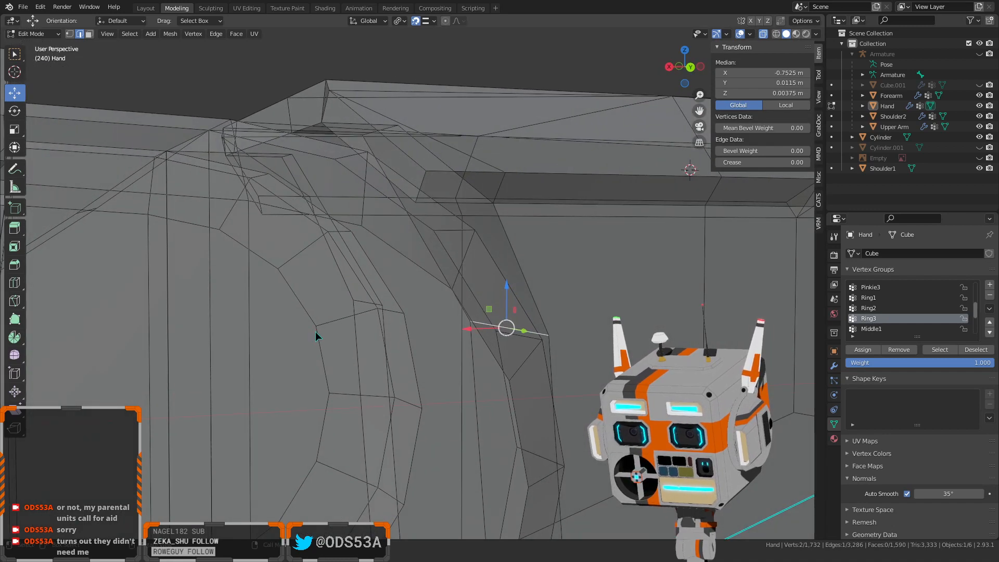
shift+click(361, 301)
middle_drag(361, 300, 411, 333)
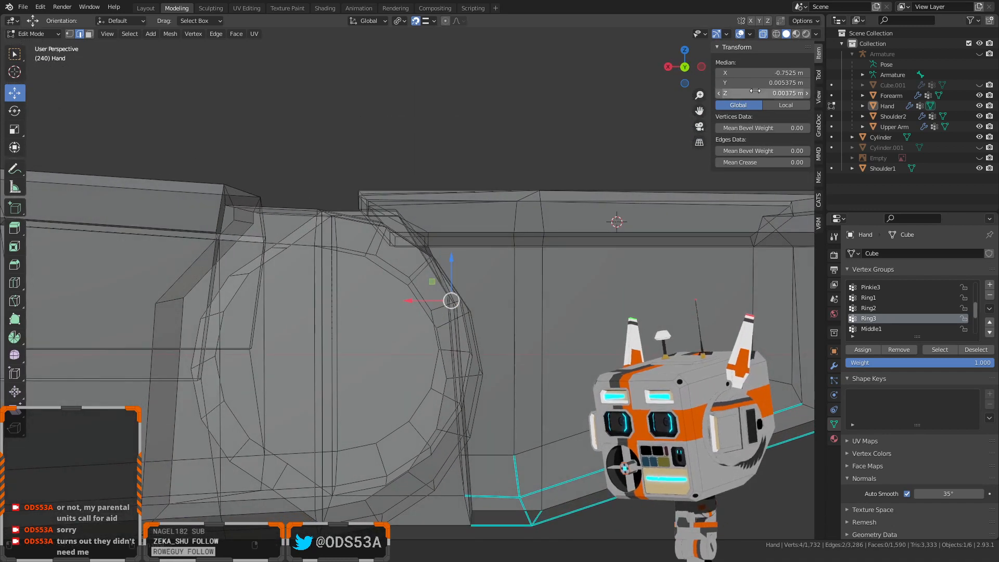
double_click(755, 91)
key(Delete)
key(Delete)
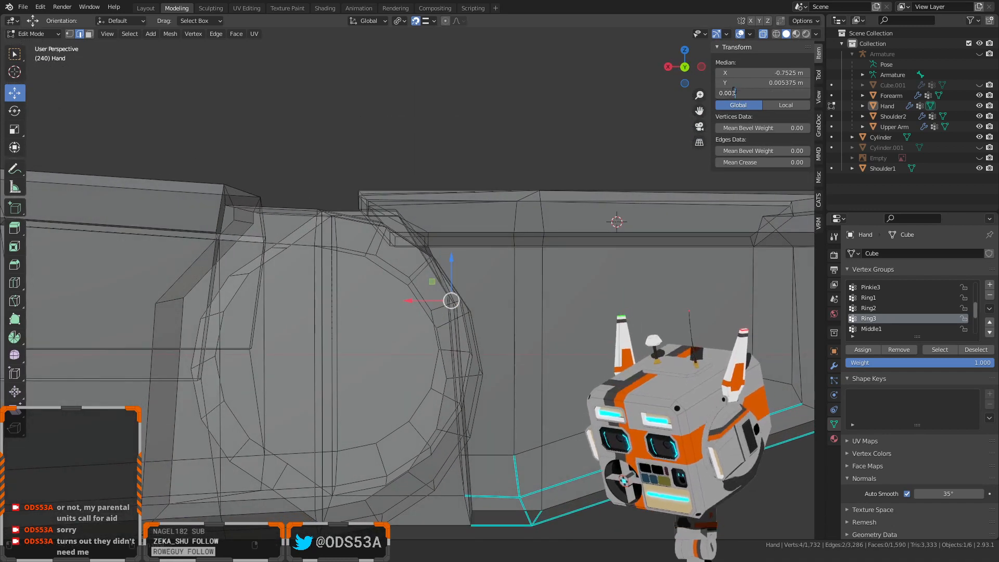
key(Return)
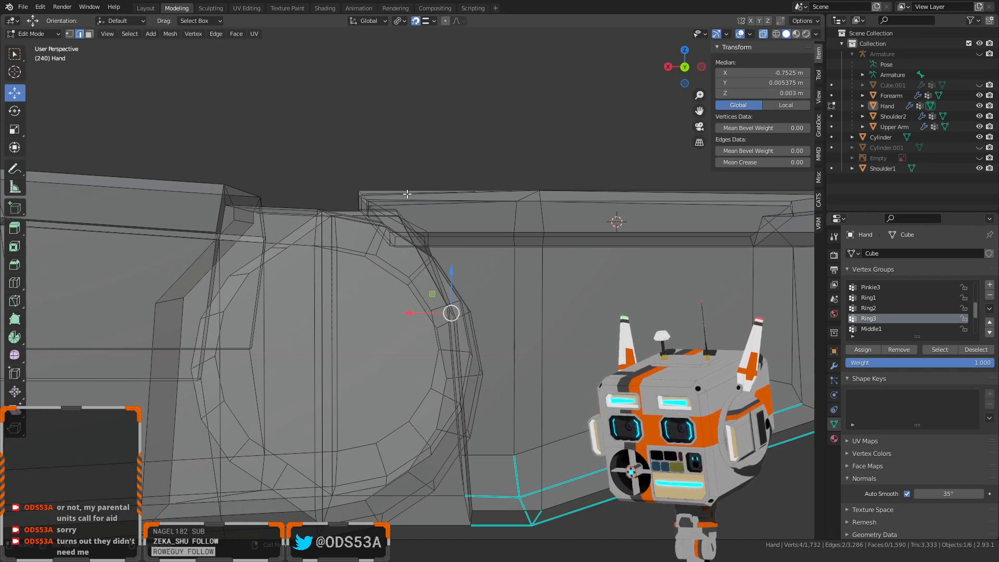
Compare the two selected wall edges with the previous joint and set their median Z to 0.004 m
middle_drag(471, 171, 408, 205)
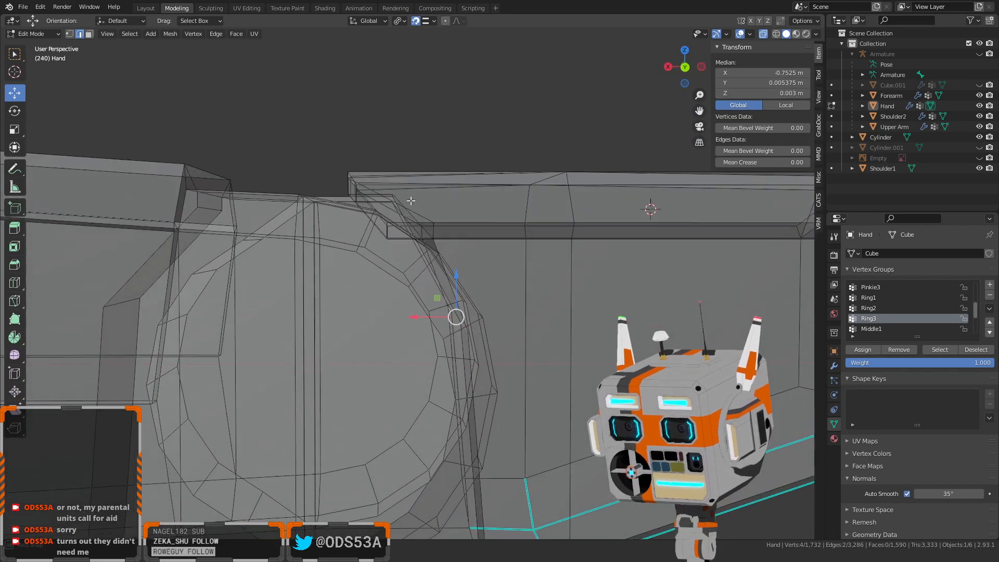
scroll(410, 208, down, 3)
scroll(441, 300, up, 2)
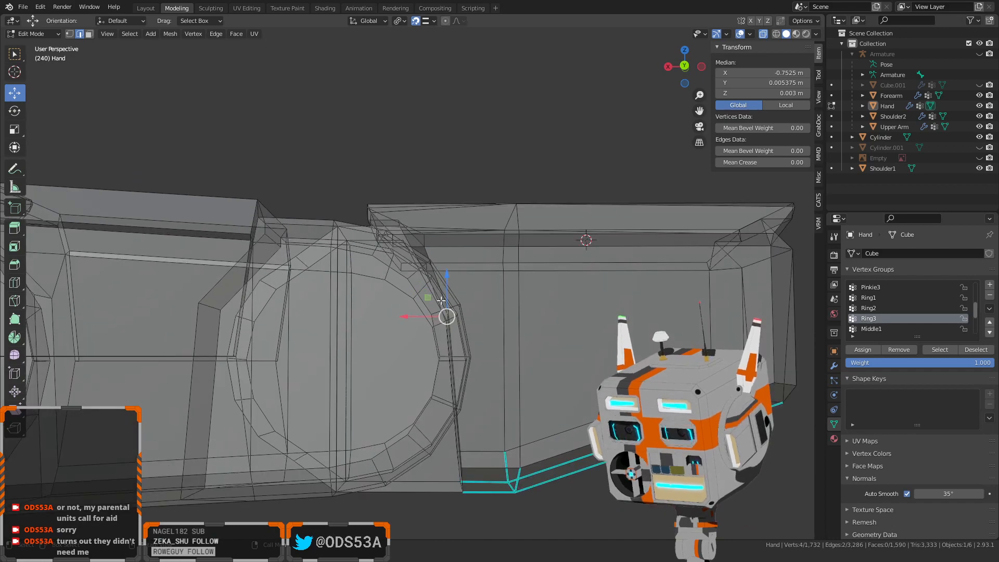
mouse_move(447, 371)
middle_down()
mouse_move(408, 393)
mouse_move(433, 368)
mouse_move(444, 373)
middle_up()
scroll(444, 373, down, 2)
middle_drag(310, 385, 417, 338)
scroll(417, 338, up, 3)
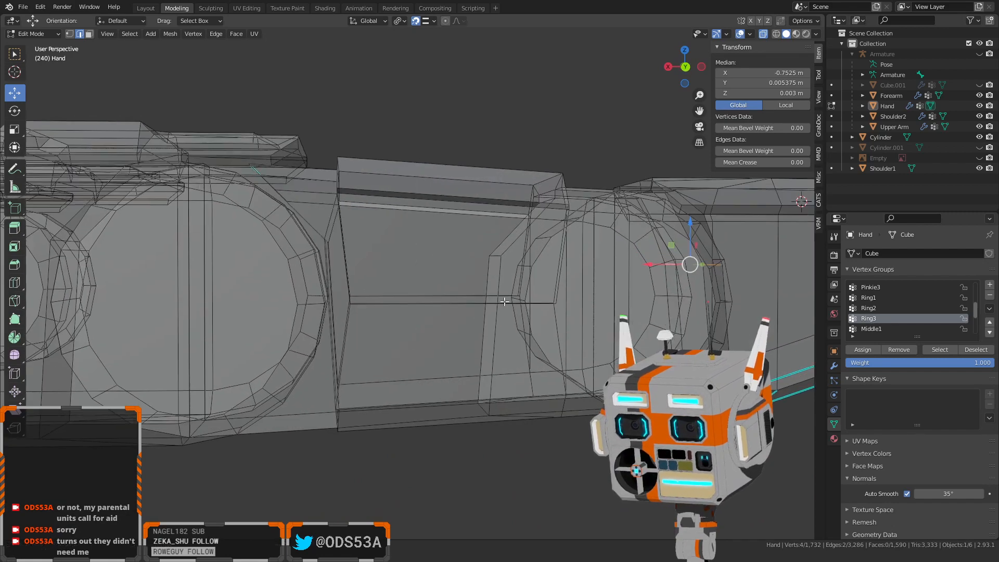
shift+middle_drag(504, 299, 395, 300)
scroll(416, 307, up, 3)
shift+middle_drag(479, 310, 362, 337)
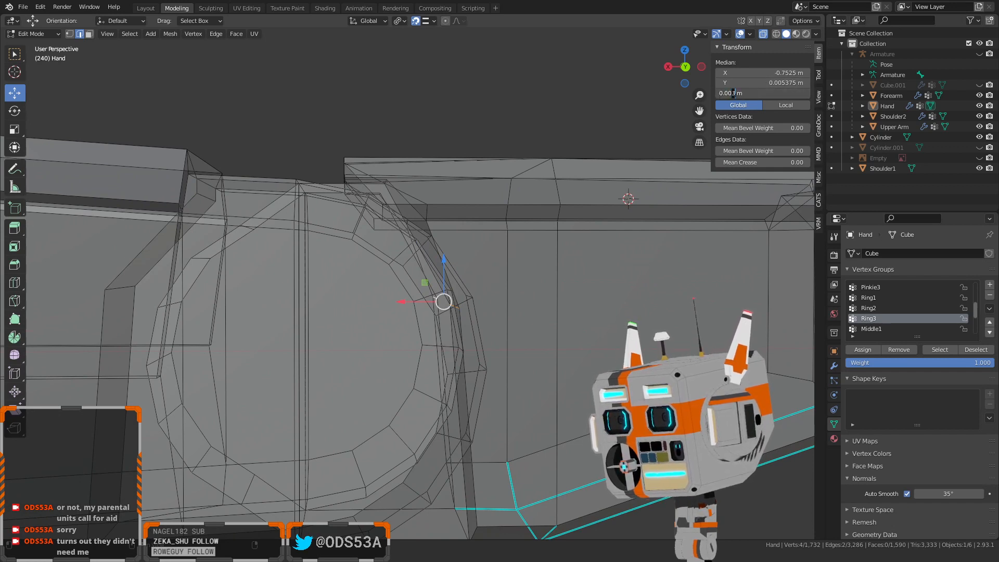
key(Return)
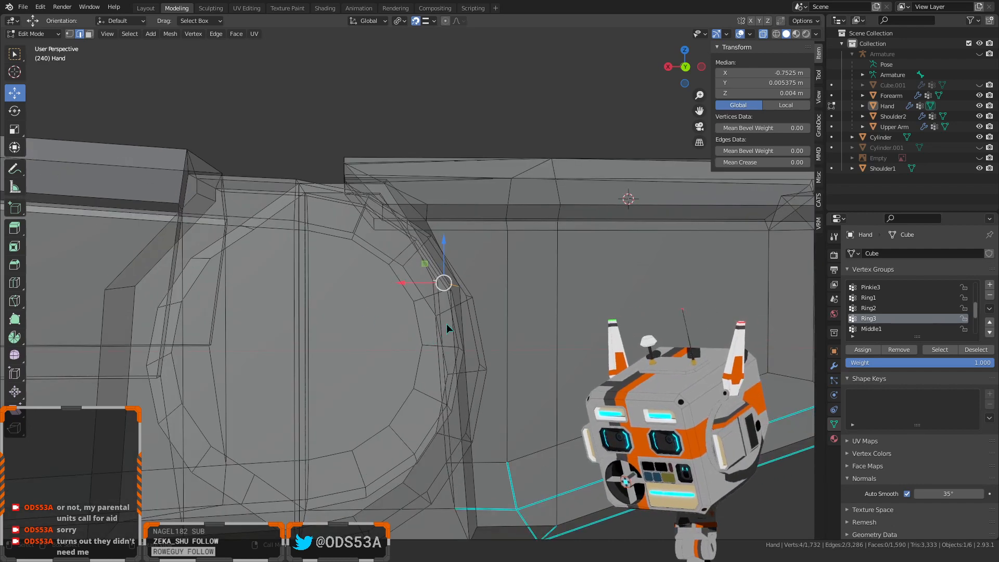
Select the tall rear wall face of the fingertip joint slot and move it -0.0015 m along X, away from the round joint
key(3)
middle_drag(419, 339, 465, 469)
click(467, 471)
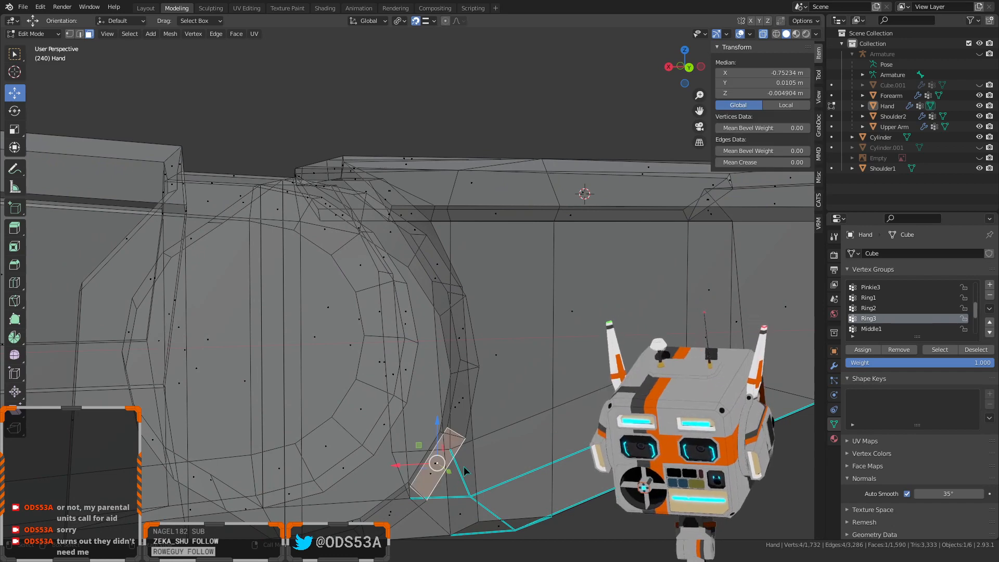
middle_drag(467, 446, 481, 421)
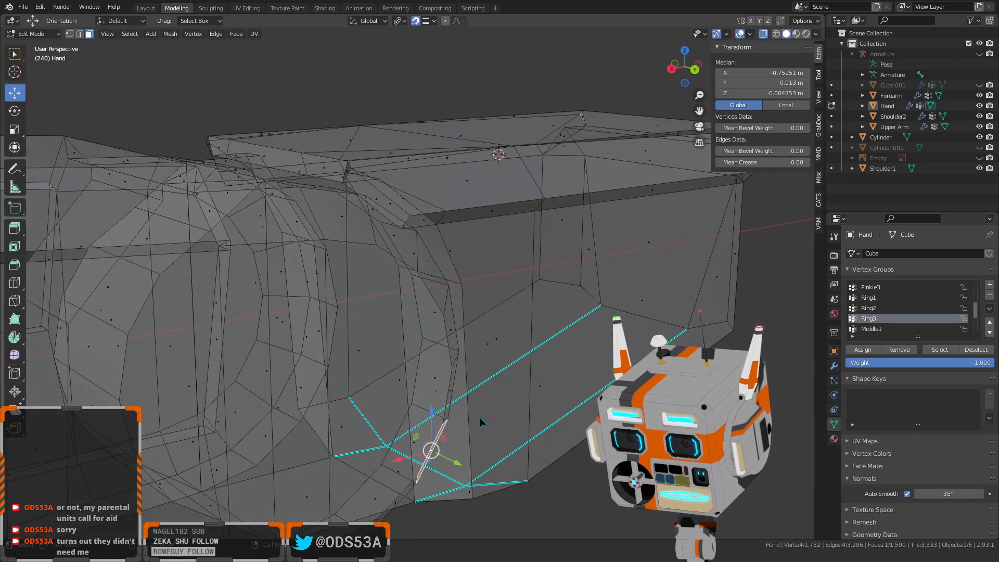
click(438, 392)
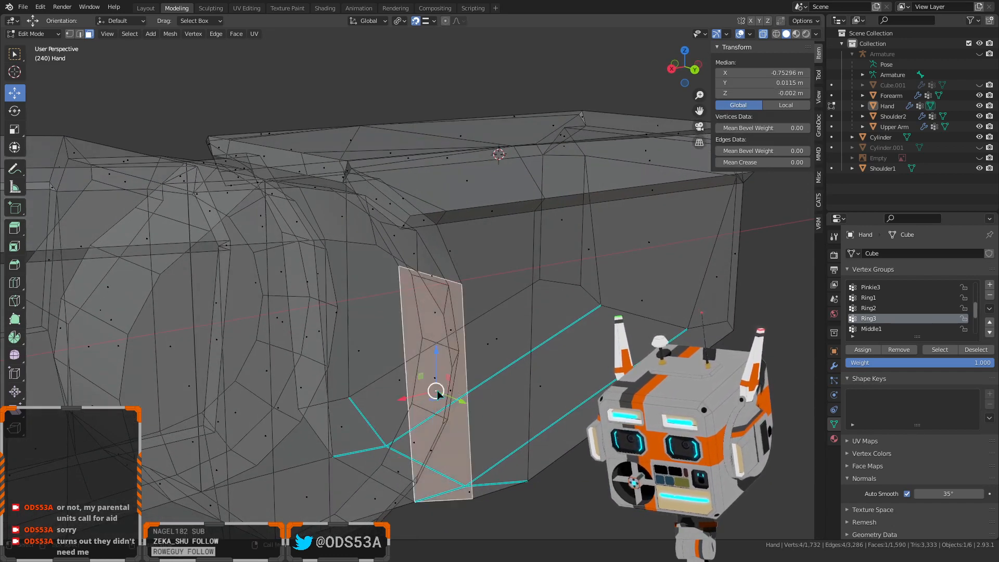
middle_drag(440, 396, 435, 403)
scroll(474, 439, up, 1)
middle_drag(474, 443, 447, 412)
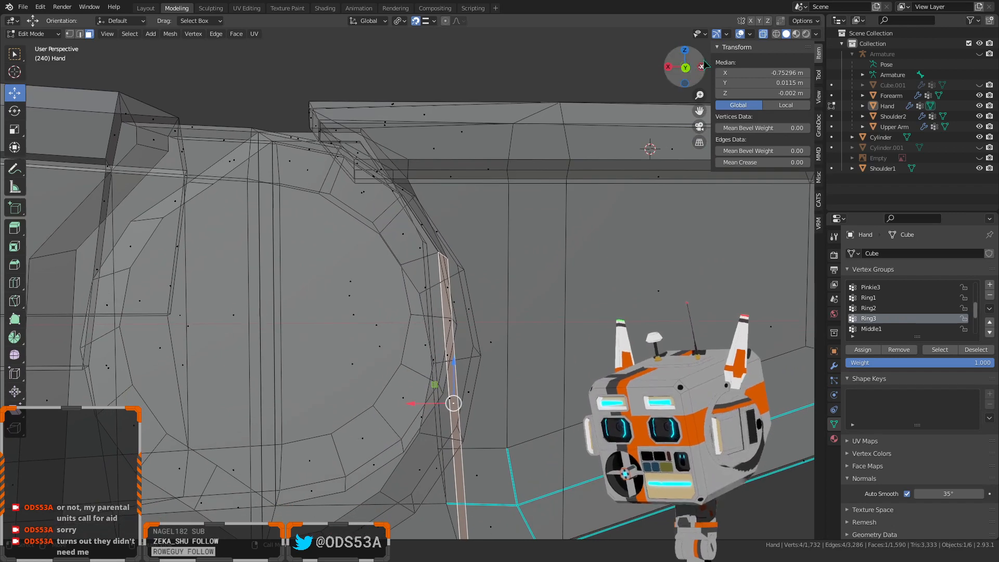
click(685, 68)
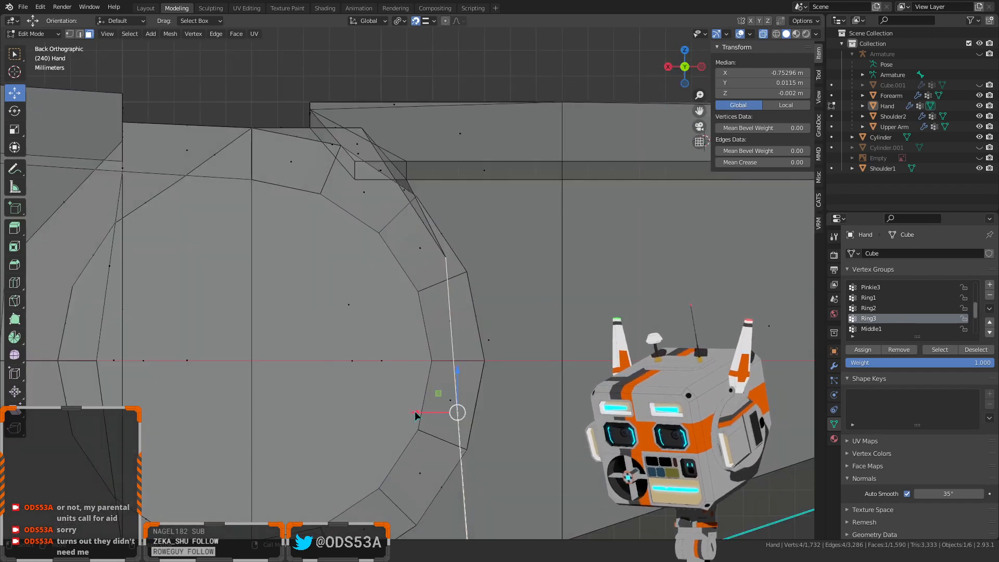
drag(416, 415, 458, 42)
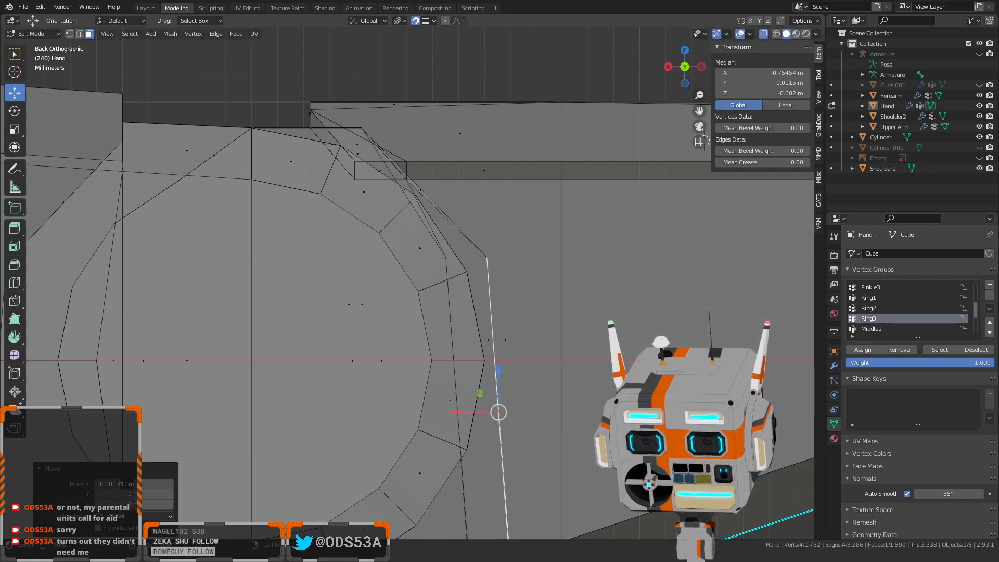
key(Return)
Compare the moved slot wall with the previous joint's slot and check the median coordinates of its top edge
scroll(364, 336, down, 6)
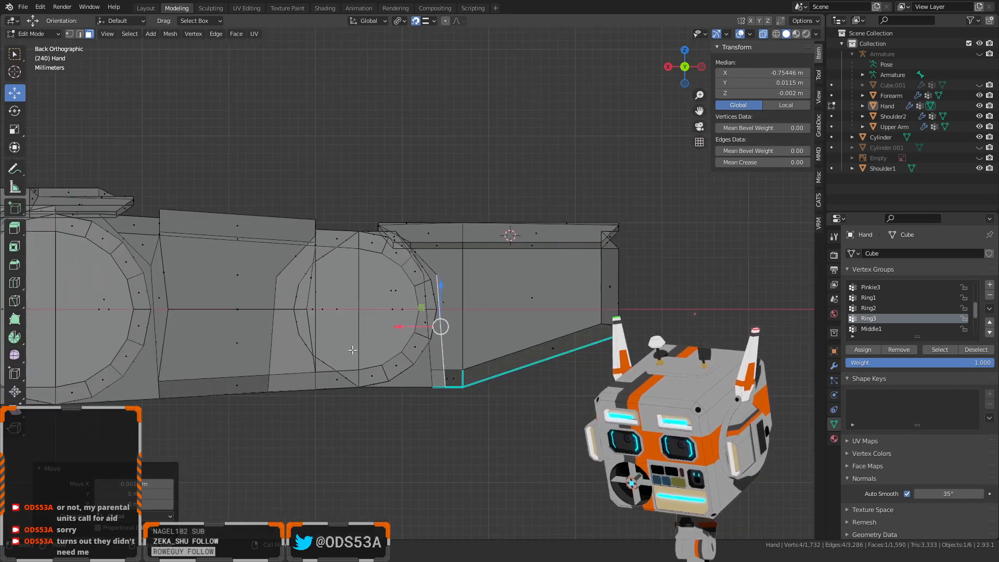
scroll(323, 364, up, 2)
shift+middle_drag(312, 369, 523, 364)
scroll(522, 364, down, 1)
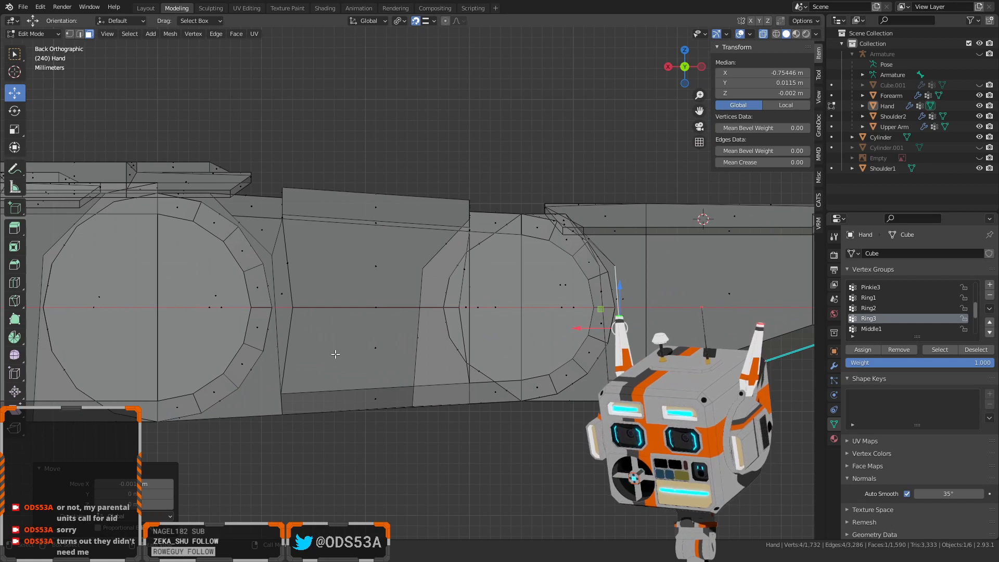
scroll(335, 325, up, 4)
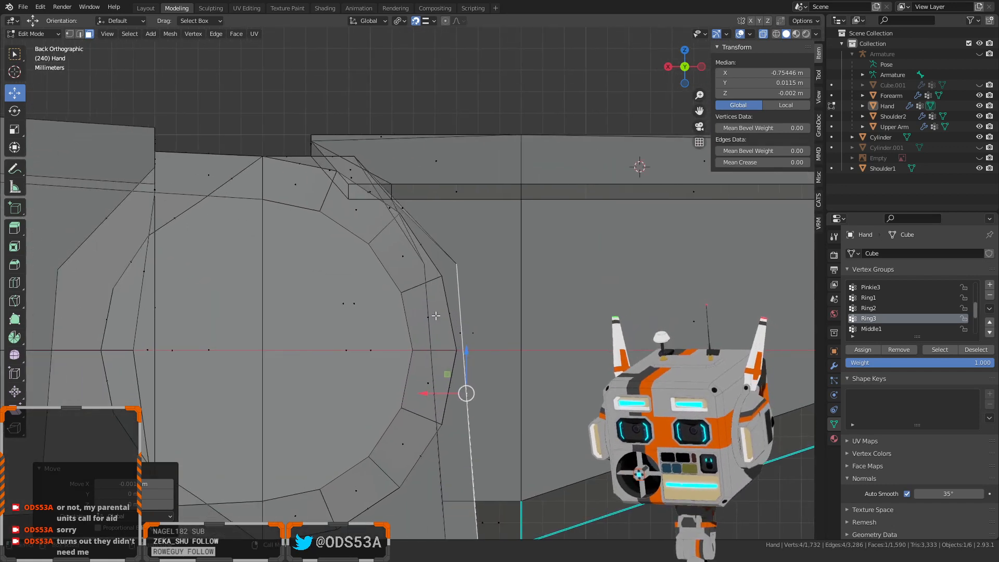
scroll(426, 342, down, 3)
click(513, 509)
middle_drag(475, 457, 488, 455)
scroll(480, 440, up, 3)
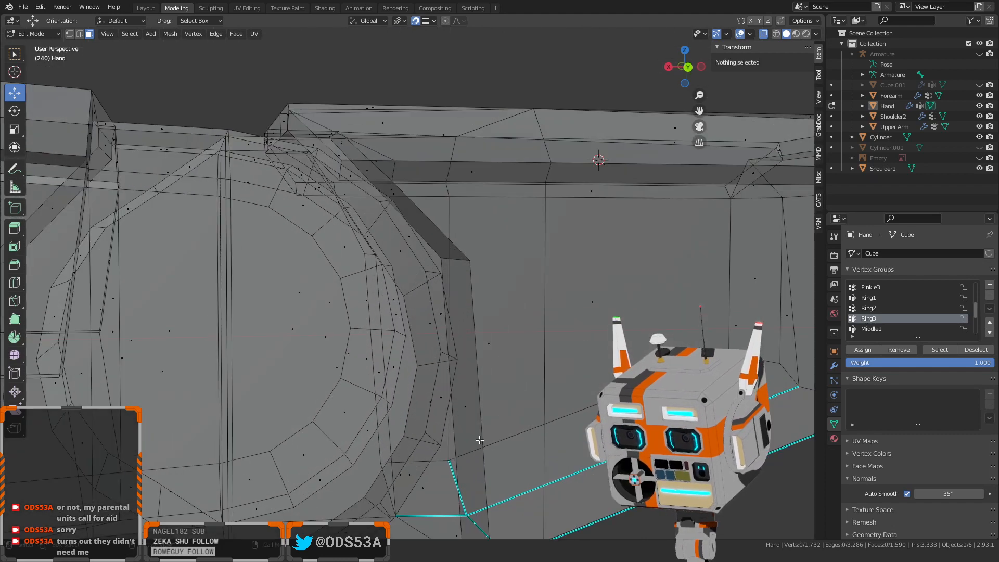
click(451, 259)
middle_drag(452, 259, 448, 274)
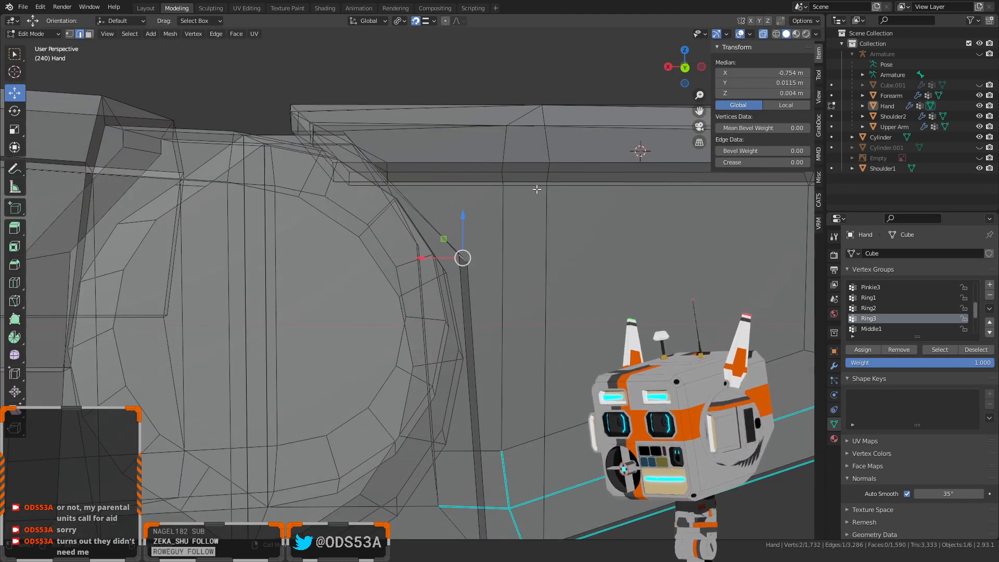
scroll(442, 203, down, 1)
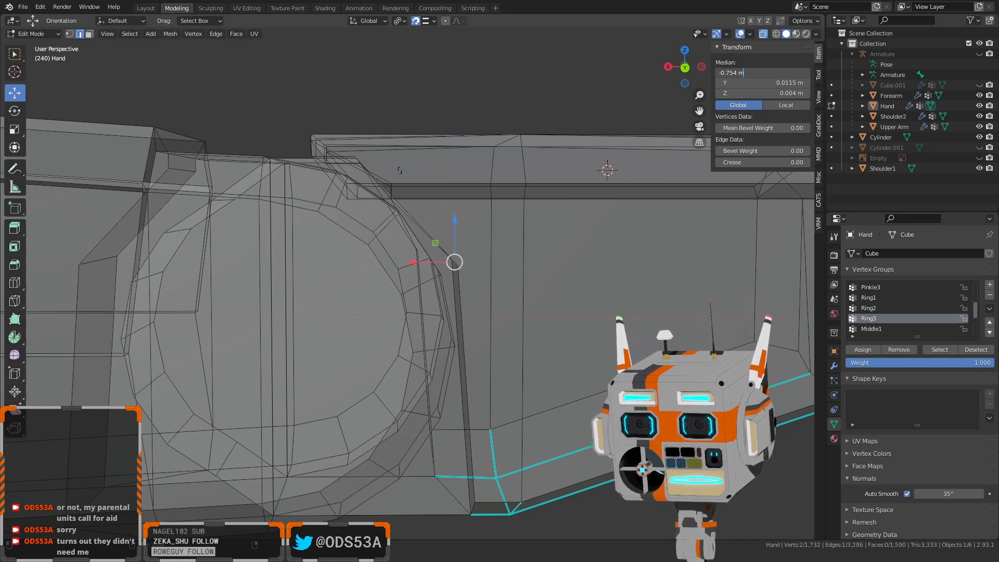
click(375, 108)
Select the short edge at the top corner of the fingertip's joint slot and set its median X to -0.749 m
middle_drag(375, 108, 277, 226)
click(293, 188)
click(273, 191)
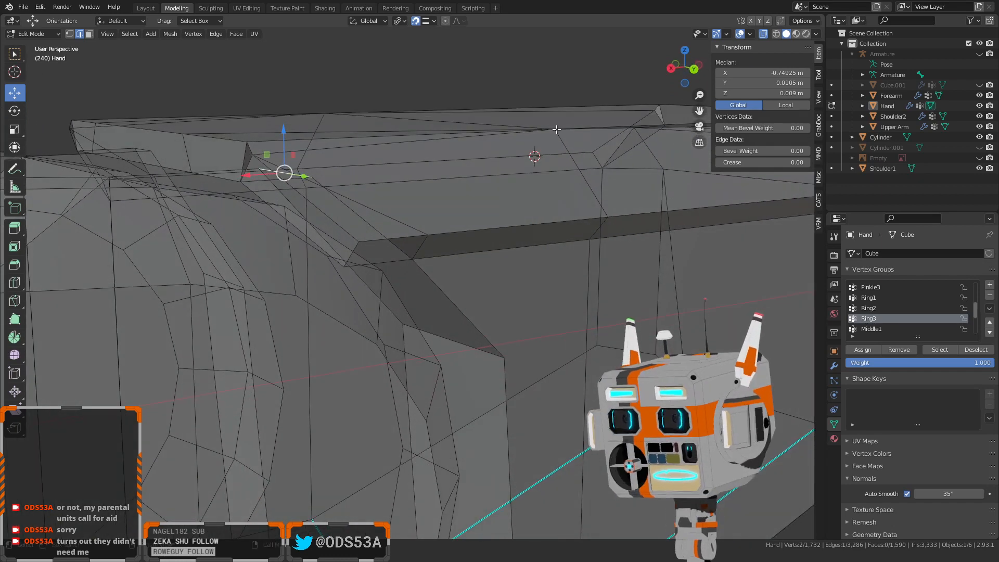
click(753, 72)
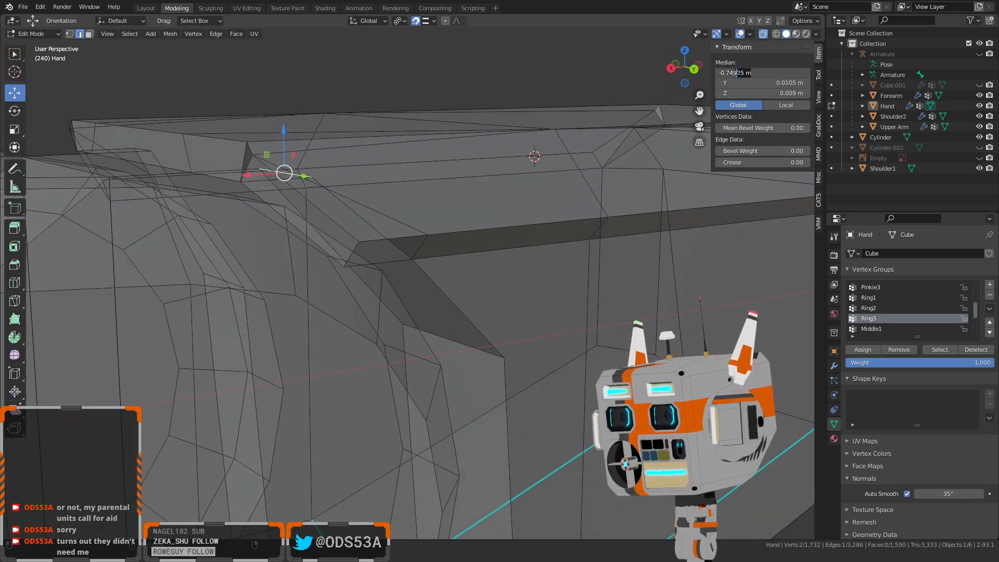
key(Delete)
key(Delete)
key(Return)
scroll(532, 259, down, 2)
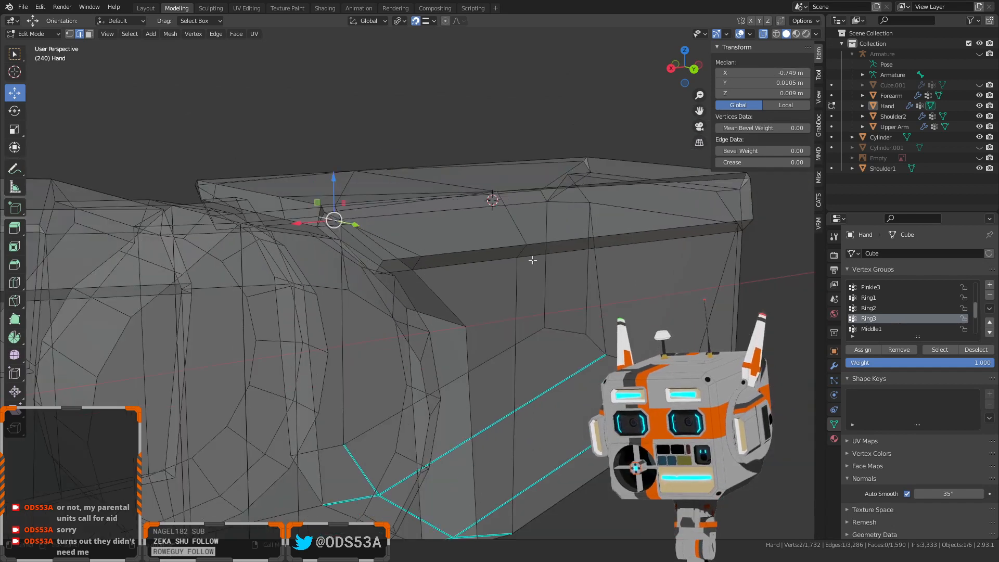
middle_drag(532, 259, 478, 250)
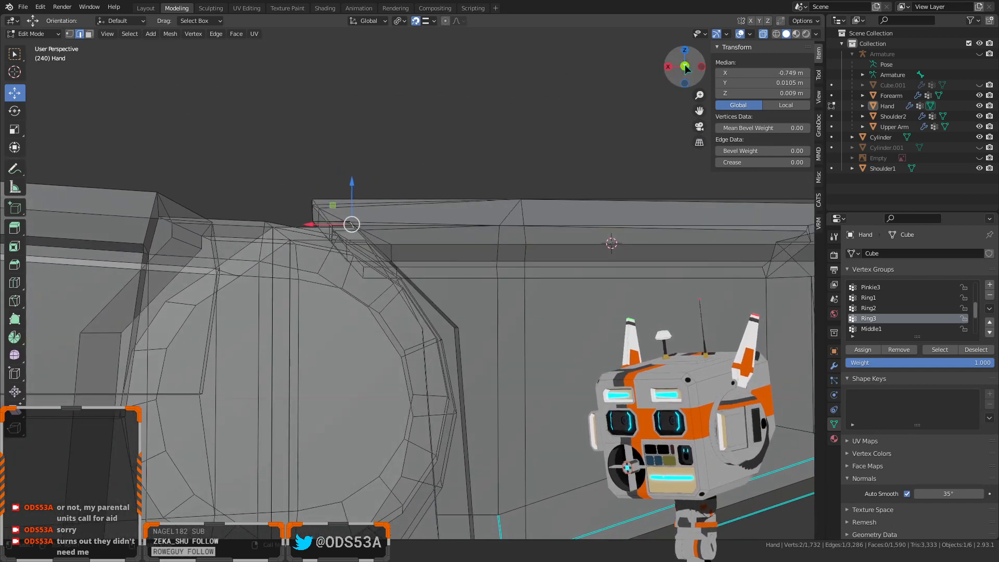
click(685, 67)
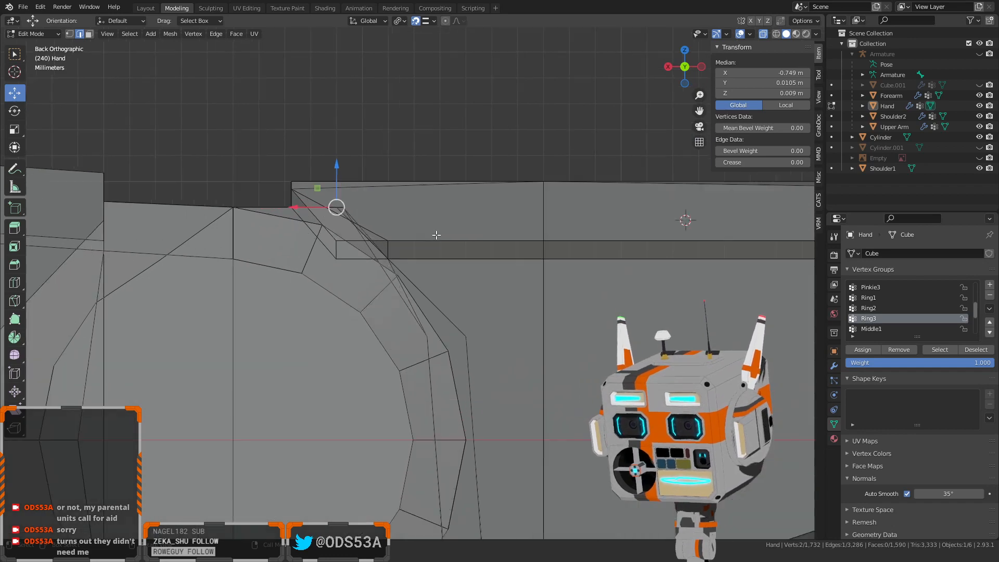
middle_drag(436, 235, 429, 238)
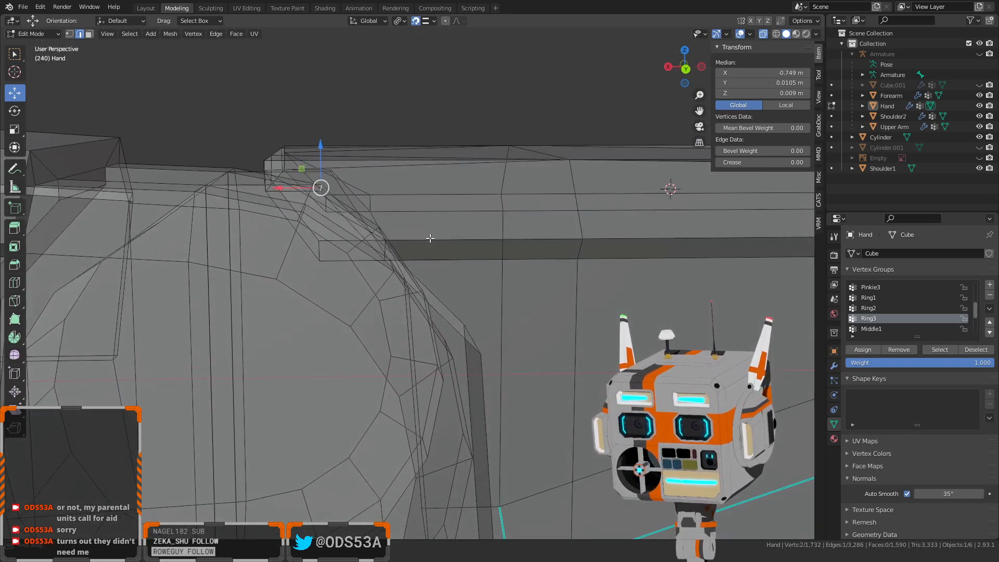
click(685, 69)
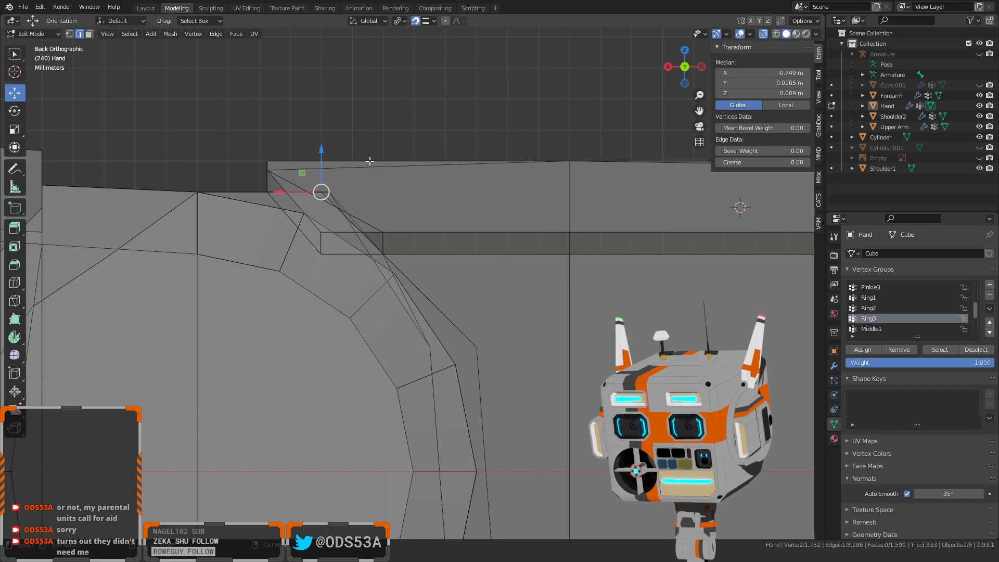
Set the median X of the matching edge on the slot's opposite side to -0.749 m and clear the selection
click(379, 107)
middle_drag(379, 107, 385, 194)
click(344, 119)
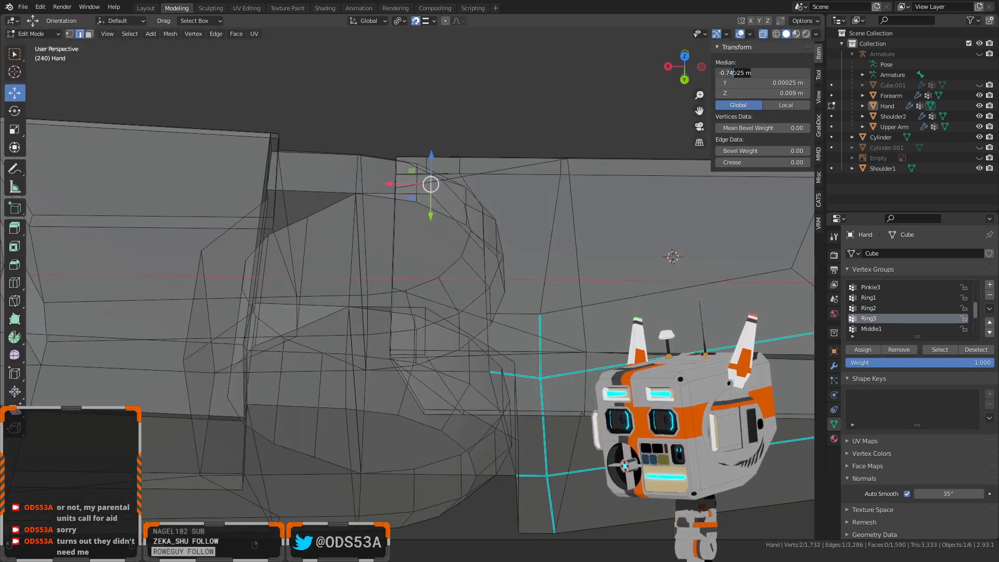
key(Return)
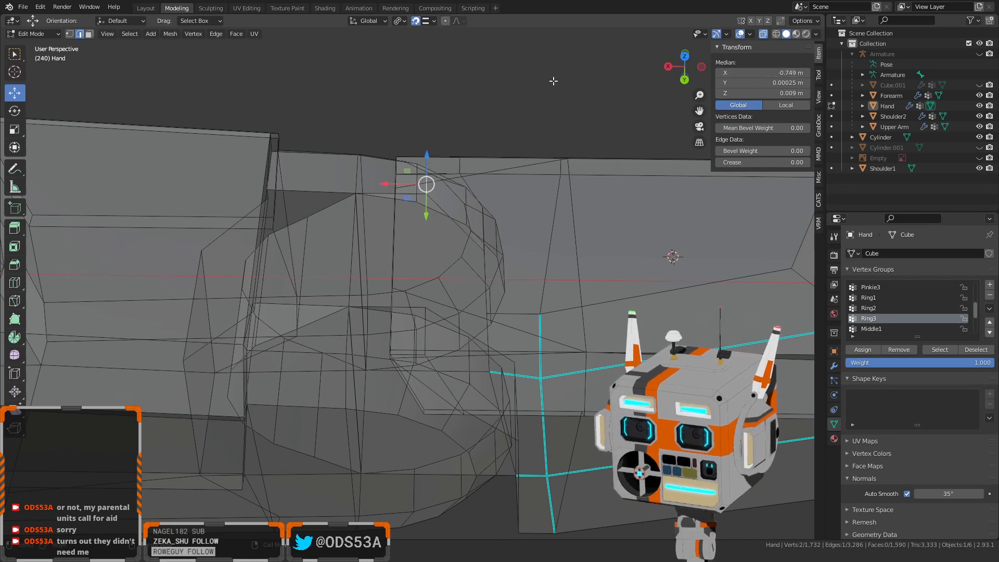
click(526, 85)
Turn off X-ray and move the lower rim vertex of the fingertip's top plate, above the slot wall, along X to -0.751 m
scroll(513, 187, down, 3)
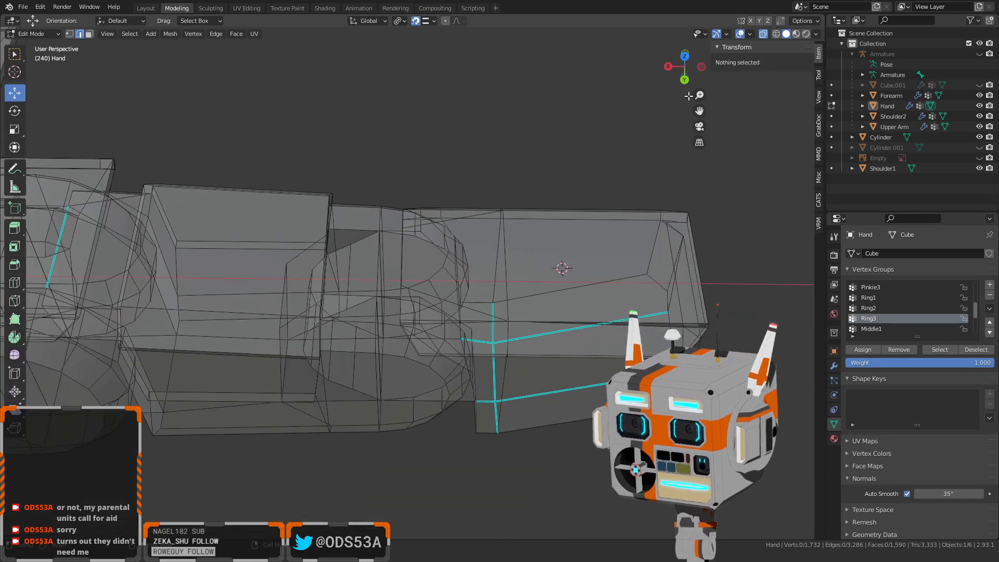
click(763, 35)
middle_drag(500, 212, 484, 188)
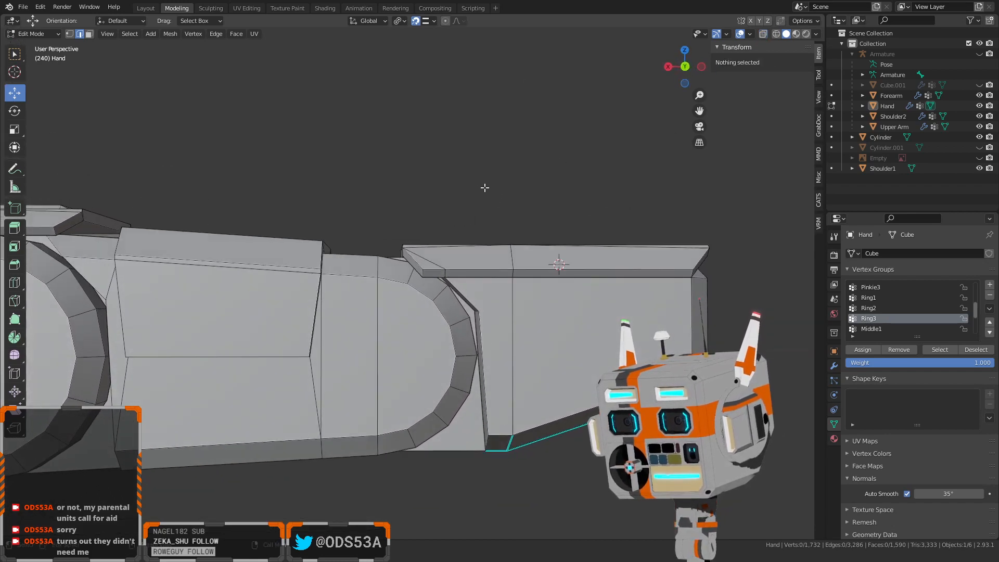
scroll(485, 188, up, 6)
middle_drag(531, 252, 523, 246)
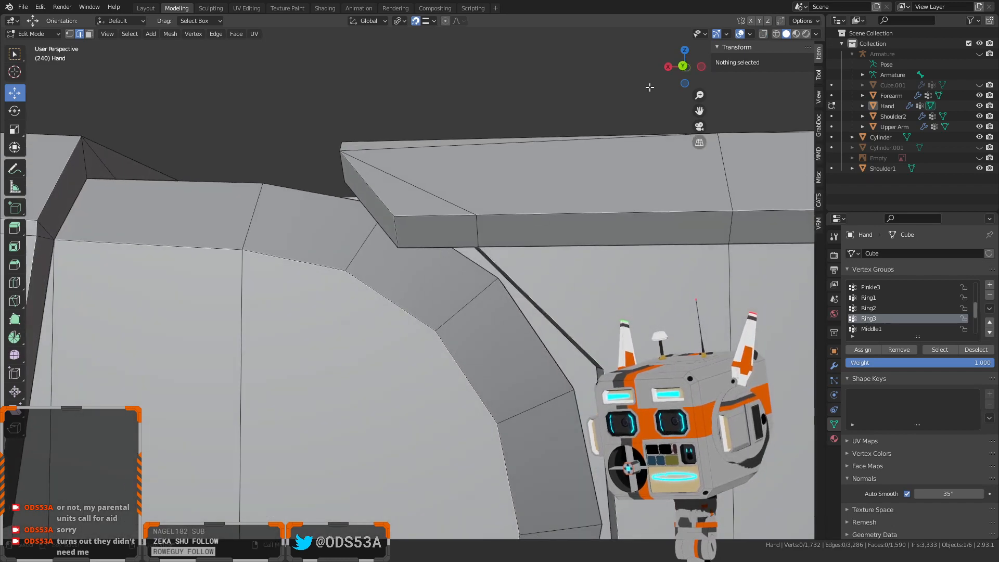
click(683, 71)
click(531, 285)
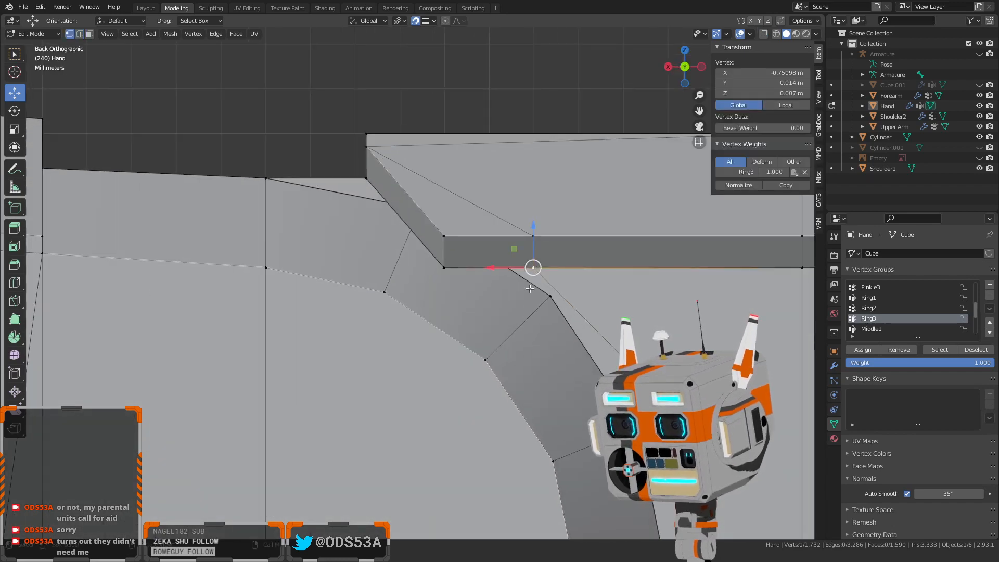
middle_drag(530, 288, 520, 286)
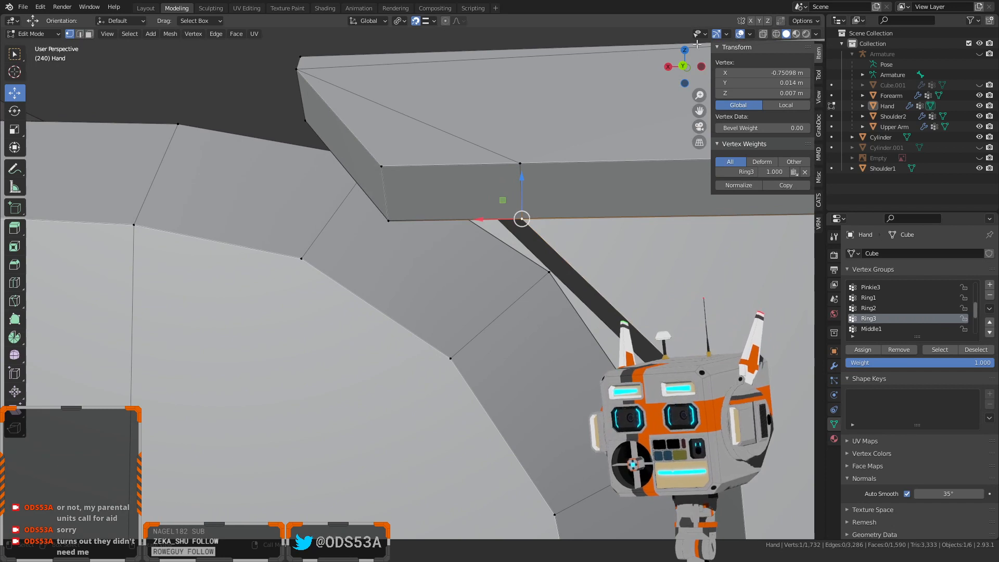
click(682, 69)
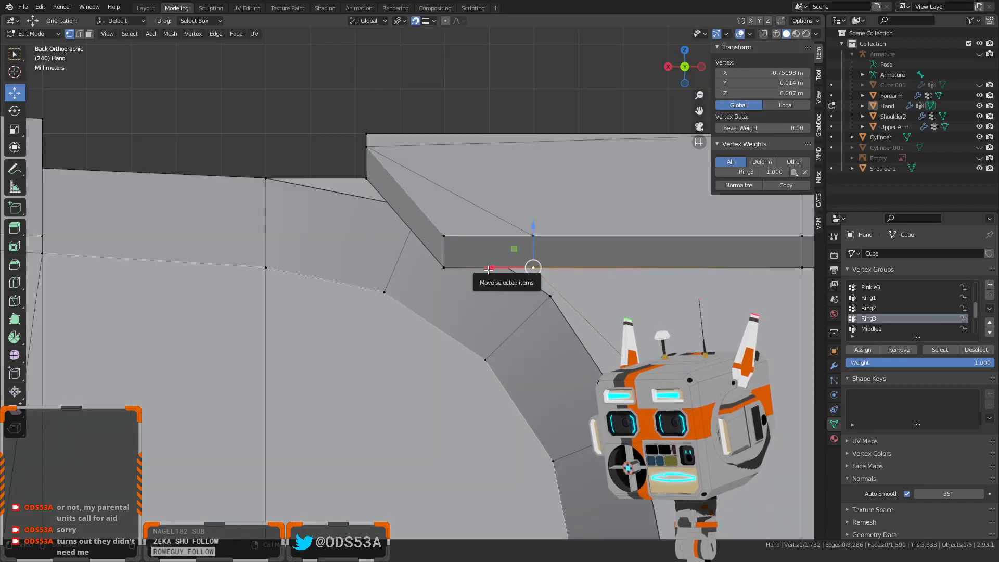
drag(504, 265, 548, 278)
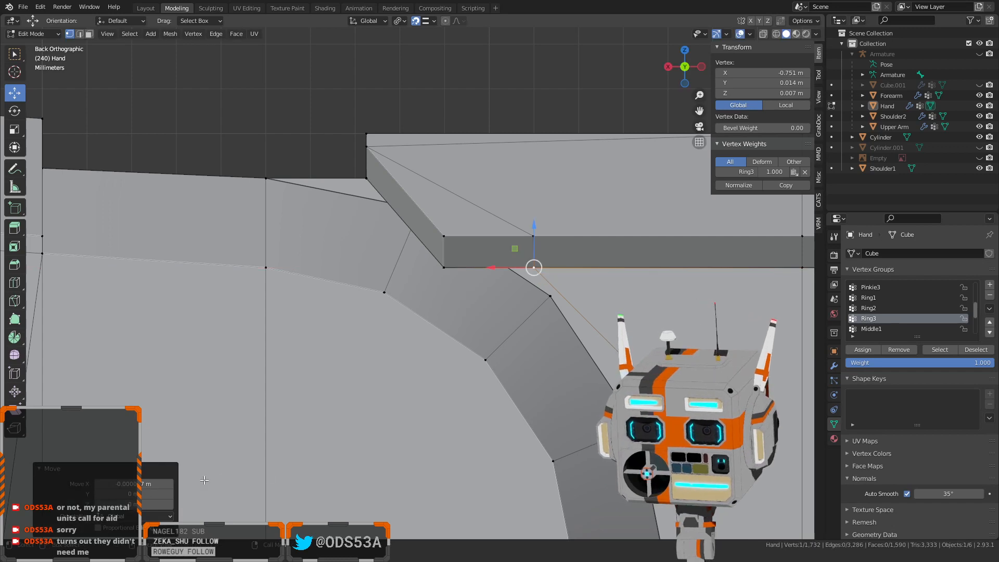
Switch snapping to Vertex and align the upper rim vertex along X with the vertex directly below it, at -0.751 m
click(534, 237)
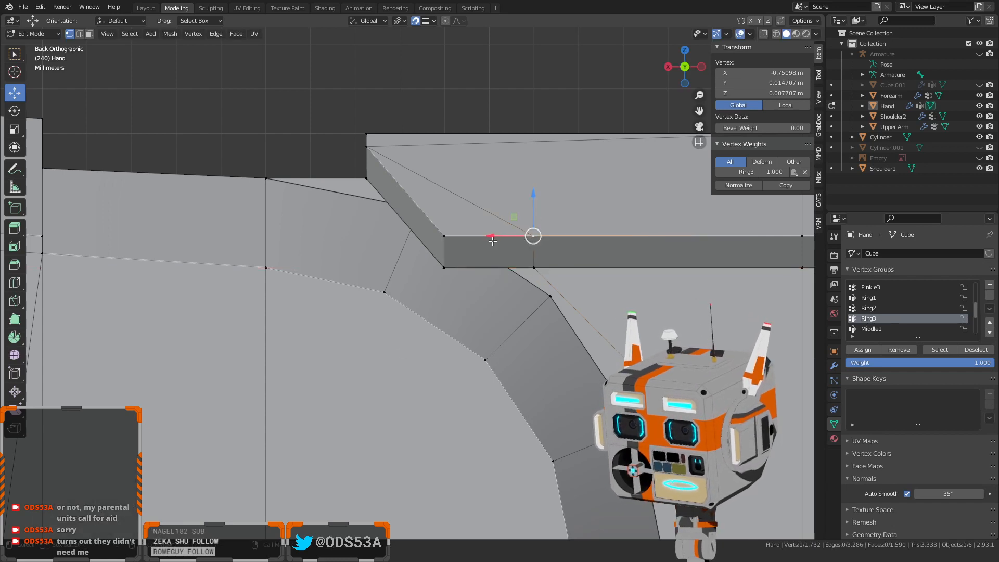
drag(492, 240, 534, 267)
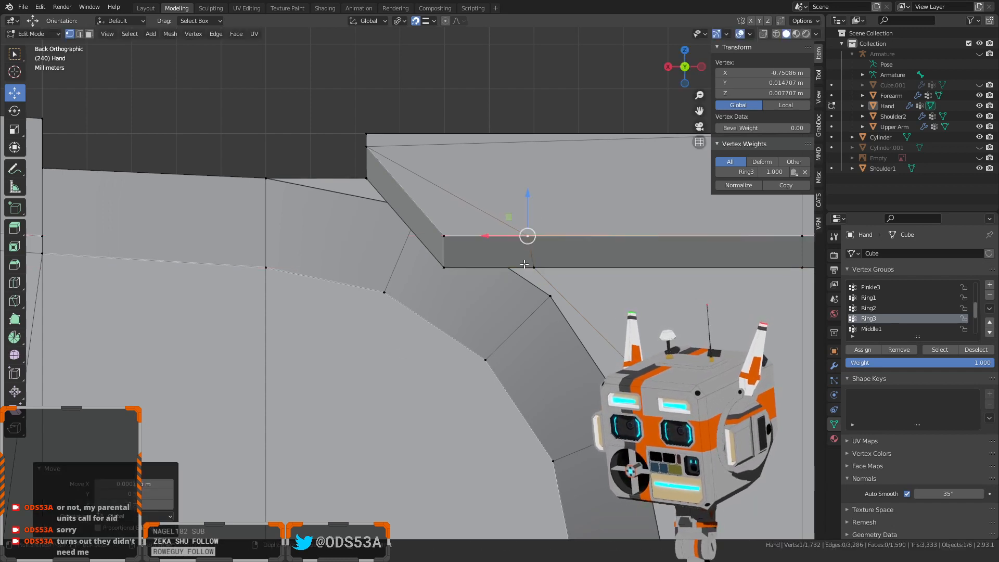
click(427, 22)
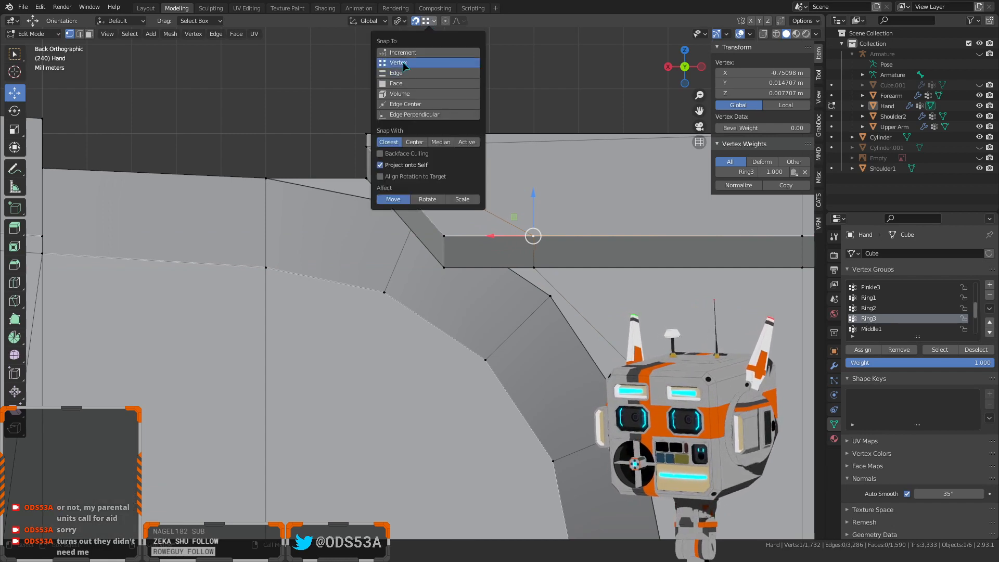
click(403, 61)
drag(493, 233, 530, 269)
scroll(530, 269, down, 4)
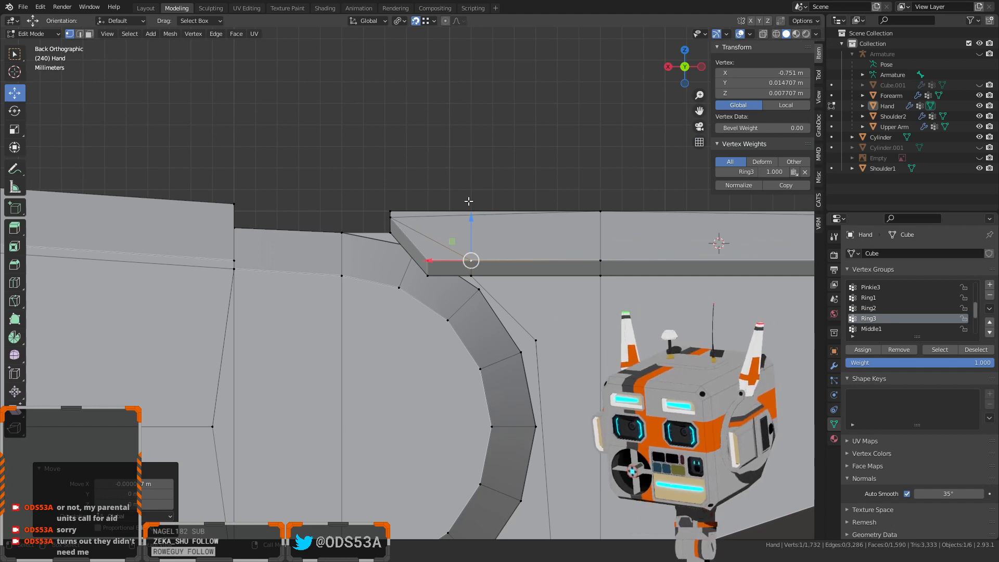
Inspect the fingertip's top plate rim and the side wall of its joint slot from several angles
click(505, 131)
scroll(497, 198, down, 2)
middle_drag(449, 269, 492, 231)
click(493, 220)
drag(531, 221, 547, 220)
scroll(551, 229, down, 6)
click(619, 293)
middle_drag(620, 295, 490, 270)
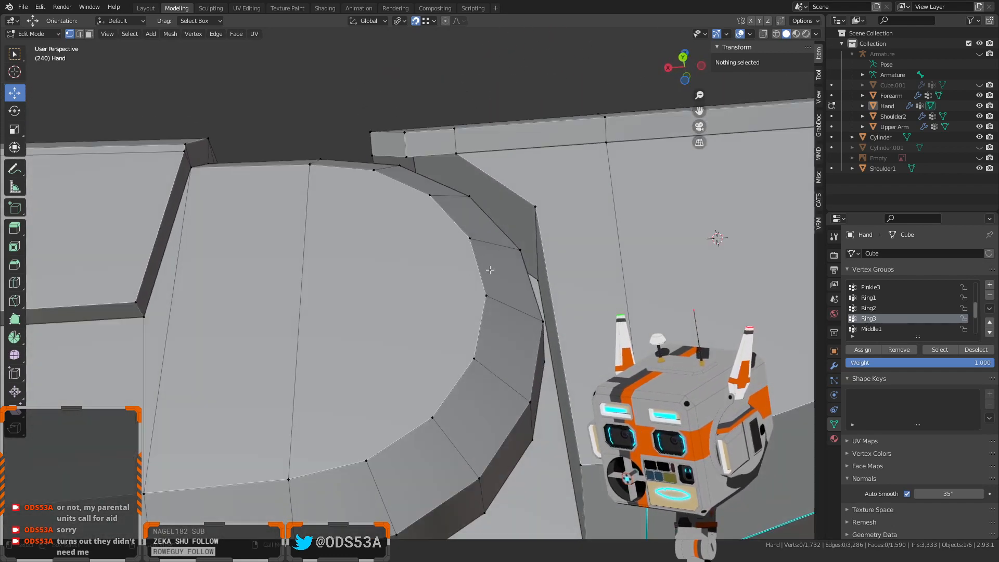
scroll(618, 243, down, 3)
middle_drag(611, 255, 593, 289)
With edge snapping, move the vertex at the lower end of the slot's side wall along X to -0.75485 m
click(514, 427)
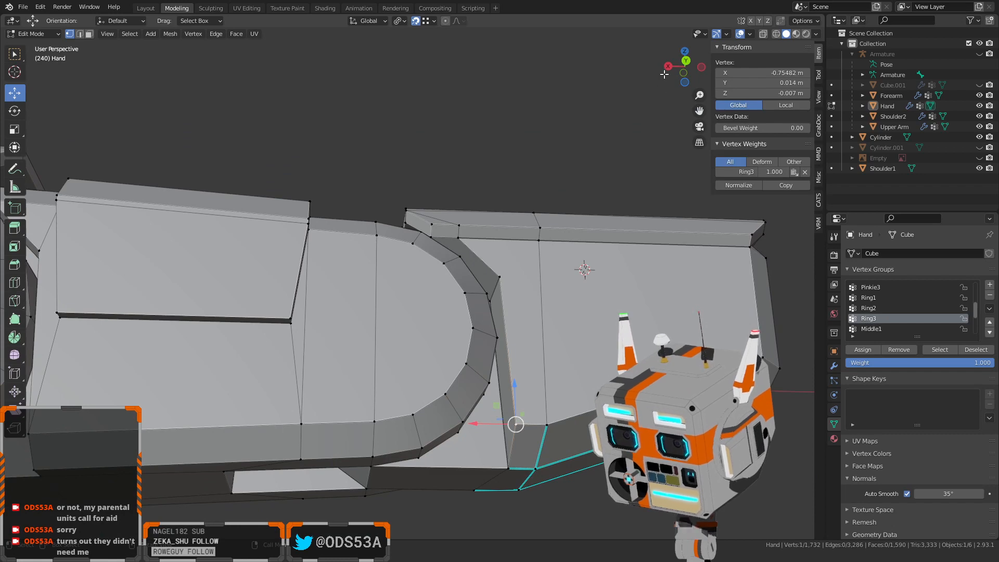
click(685, 62)
click(433, 22)
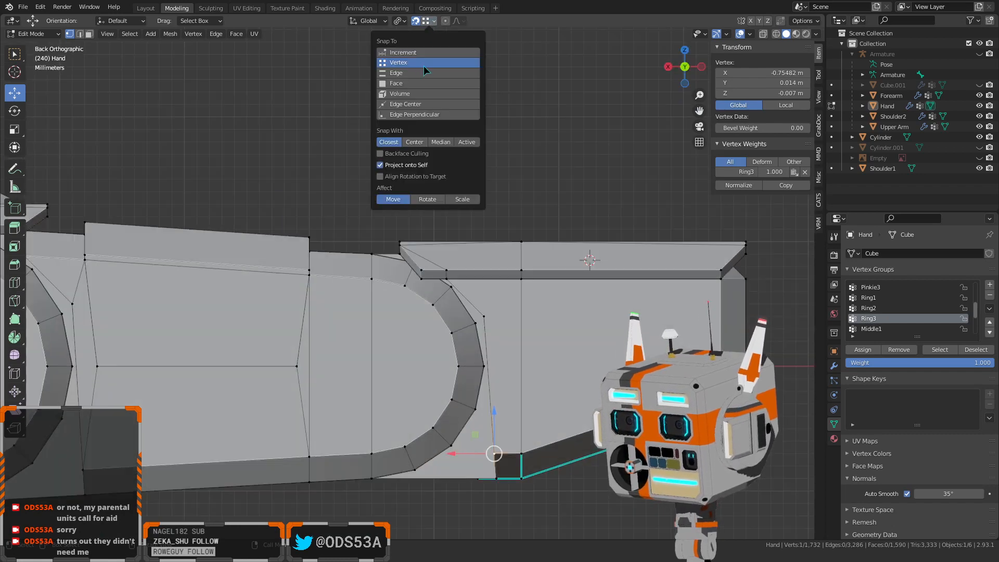
scroll(457, 408, up, 4)
shift+middle_drag(457, 406, 368, 128)
scroll(408, 230, up, 3)
shift+middle_drag(393, 255, 404, 348)
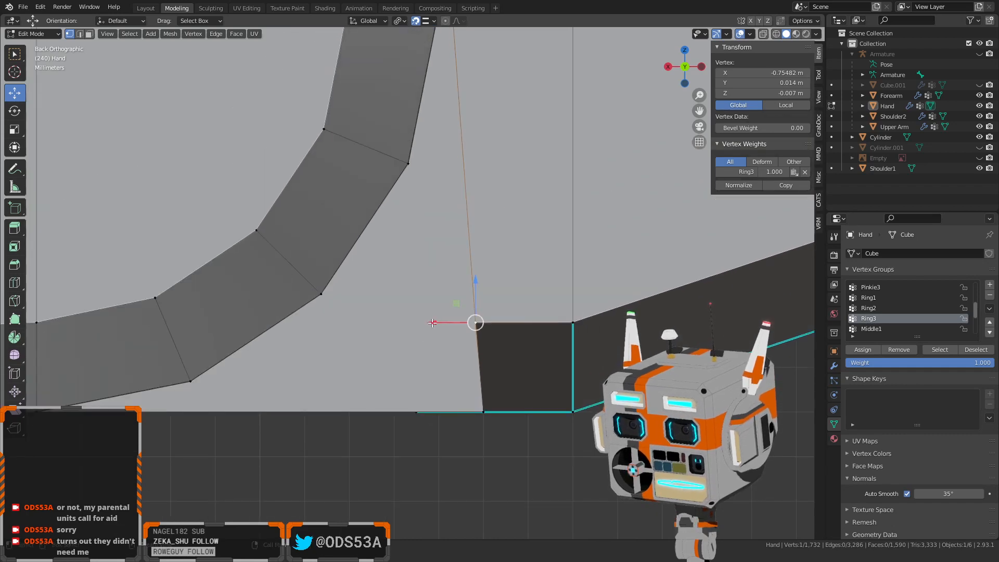
drag(432, 323, 470, 291)
scroll(449, 360, down, 7)
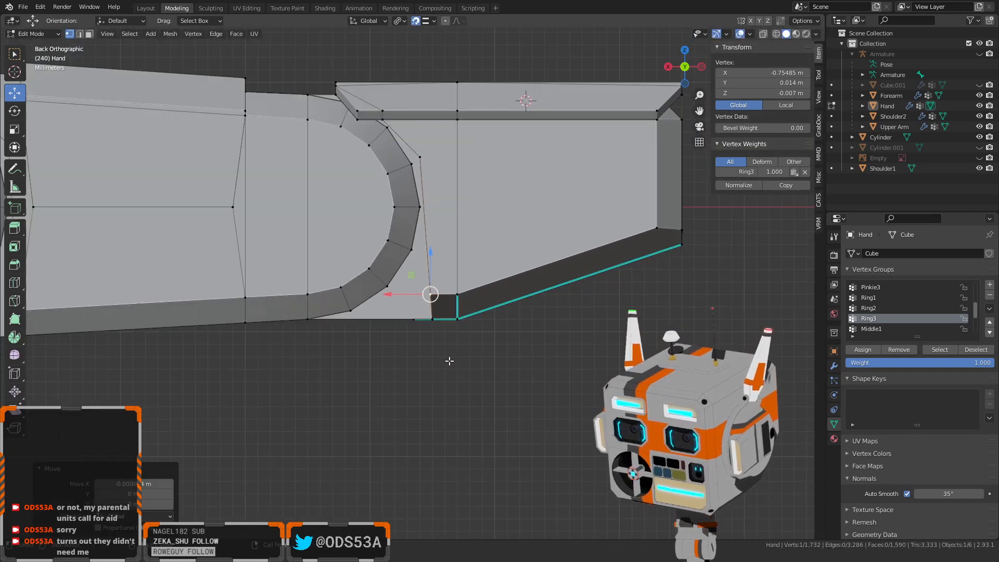
Examine the fingertip's front end, lower corner and joint area from the back and in perspective
shift+middle_drag(449, 361, 371, 479)
click(524, 412)
middle_drag(524, 412, 499, 420)
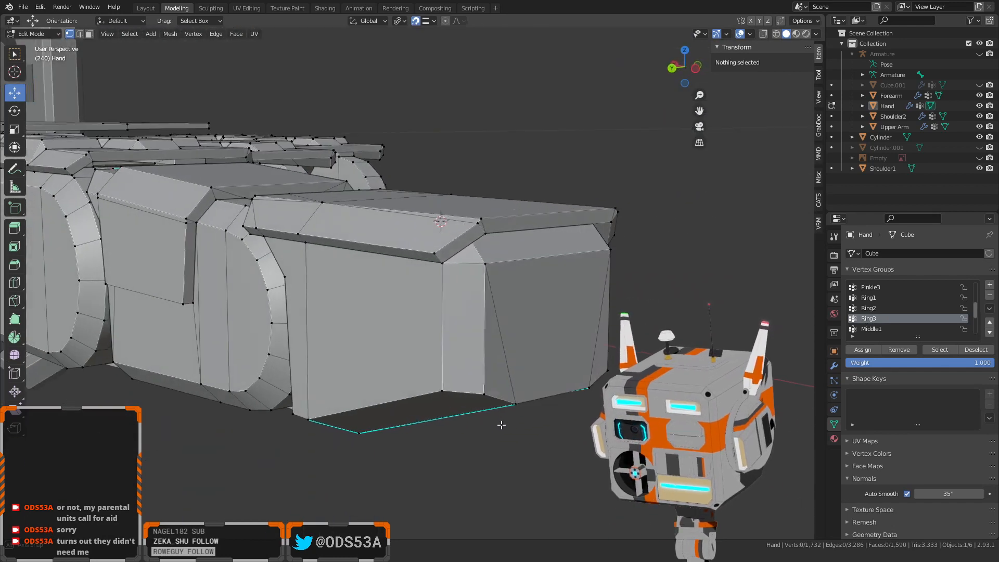
click(673, 70)
scroll(626, 281, up, 4)
shift+middle_drag(738, 372, 329, 192)
scroll(329, 192, up, 5)
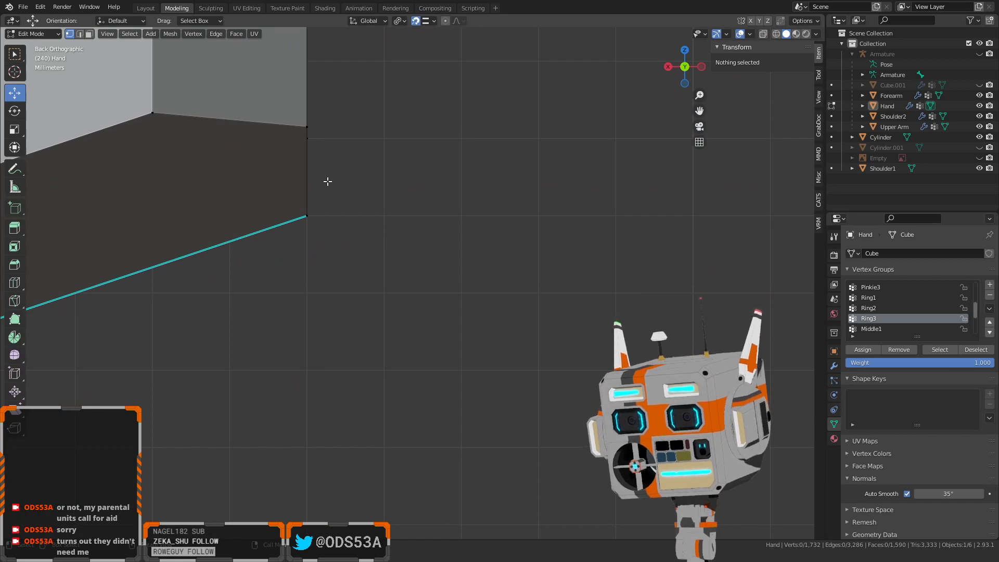
middle_drag(327, 181, 382, 354)
scroll(332, 353, up, 3)
shift+middle_drag(260, 359, 416, 328)
scroll(290, 389, up, 2)
scroll(290, 389, down, 3)
Select all linked geometry of the finger segment adjoining the fingertip and hide it
click(430, 315)
key(ctrl+l)
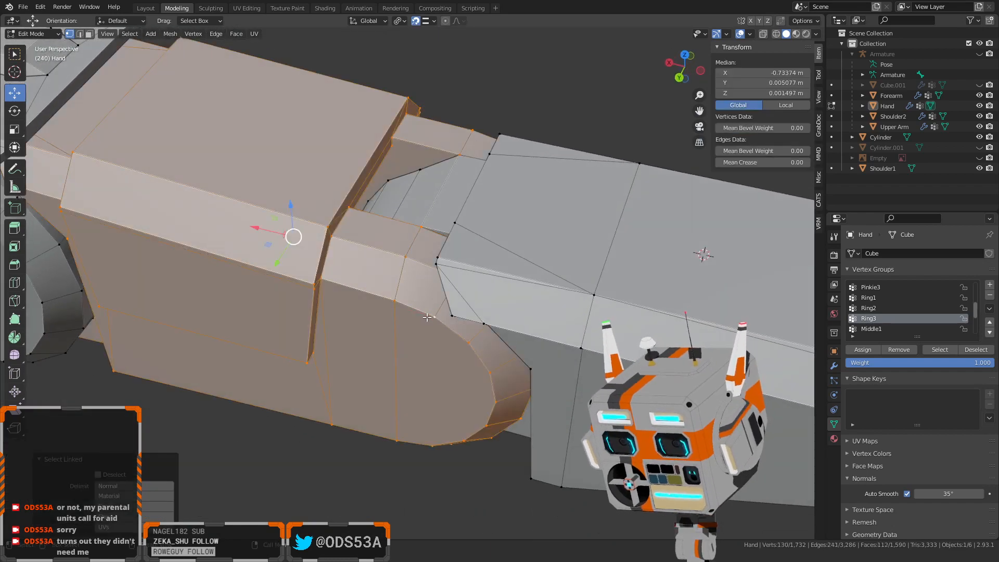
scroll(405, 325, down, 3)
key(h)
middle_drag(352, 383, 354, 385)
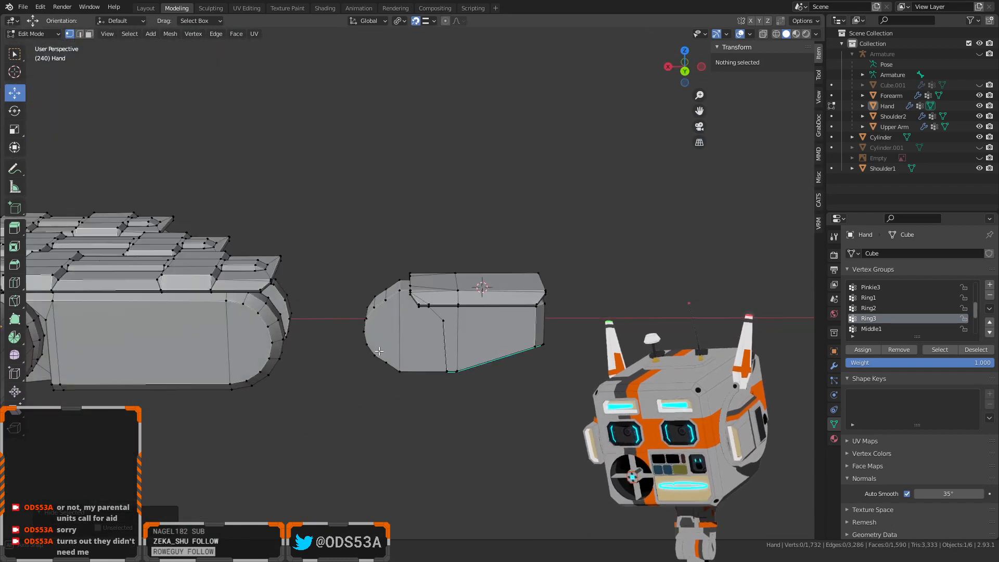
Select the entire linked fingertip segment and symmetrize it with the direction +Y to -Y
scroll(356, 395, up, 5)
shift+middle_drag(484, 344, 477, 337)
click(352, 346)
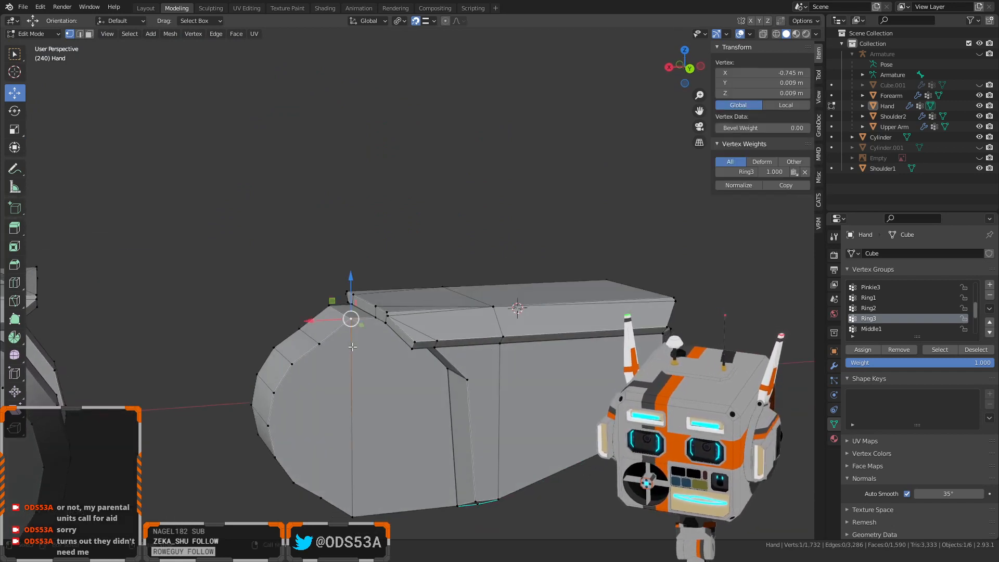
key(ctrl+l)
click(170, 33)
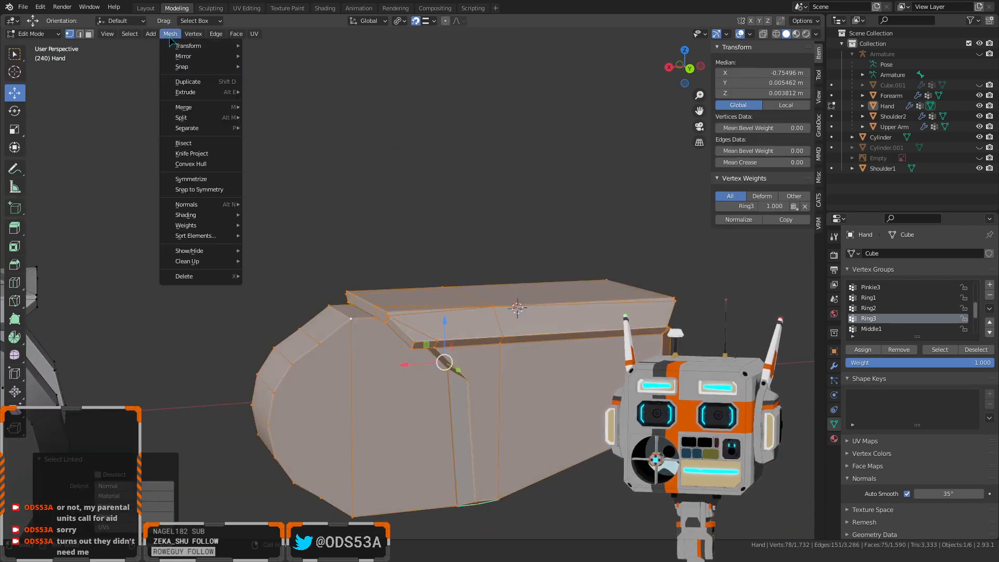
click(192, 179)
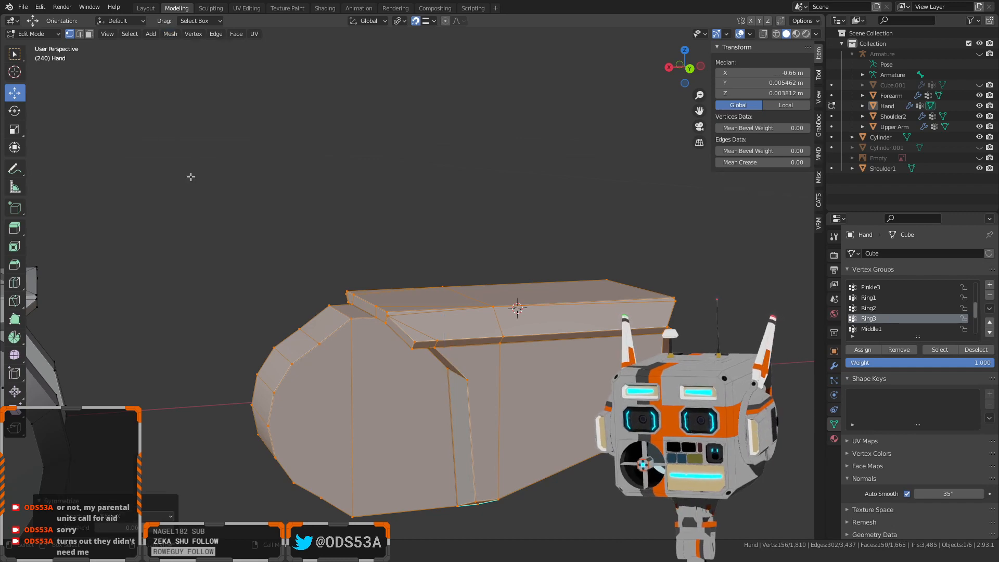
middle_drag(219, 201, 159, 263)
scroll(159, 264, down, 8)
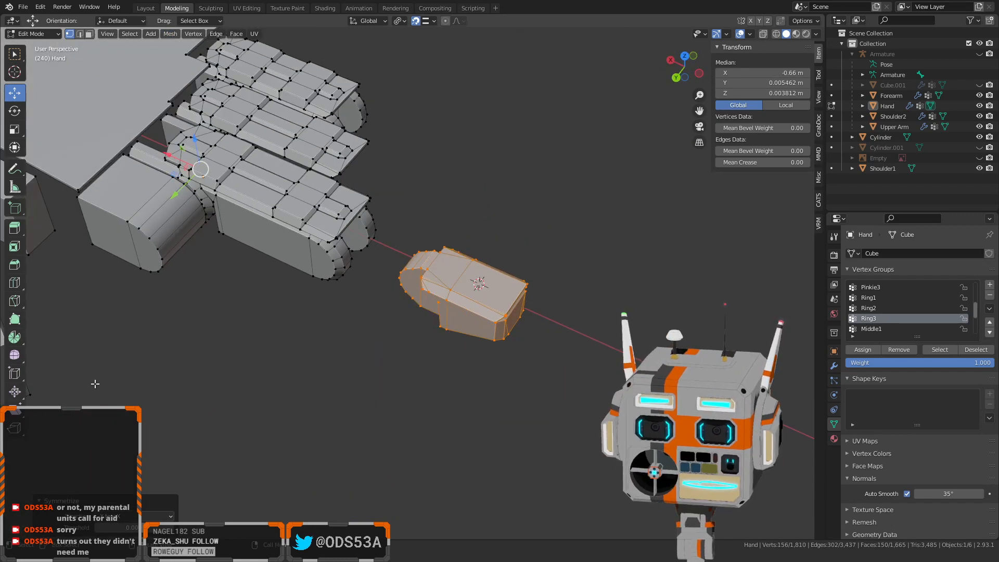
click(122, 518)
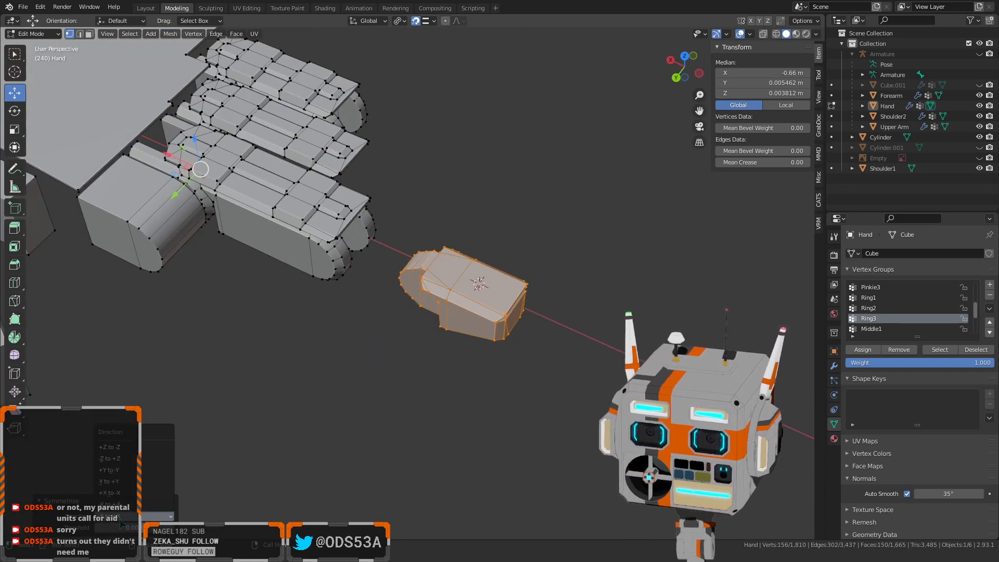
click(124, 472)
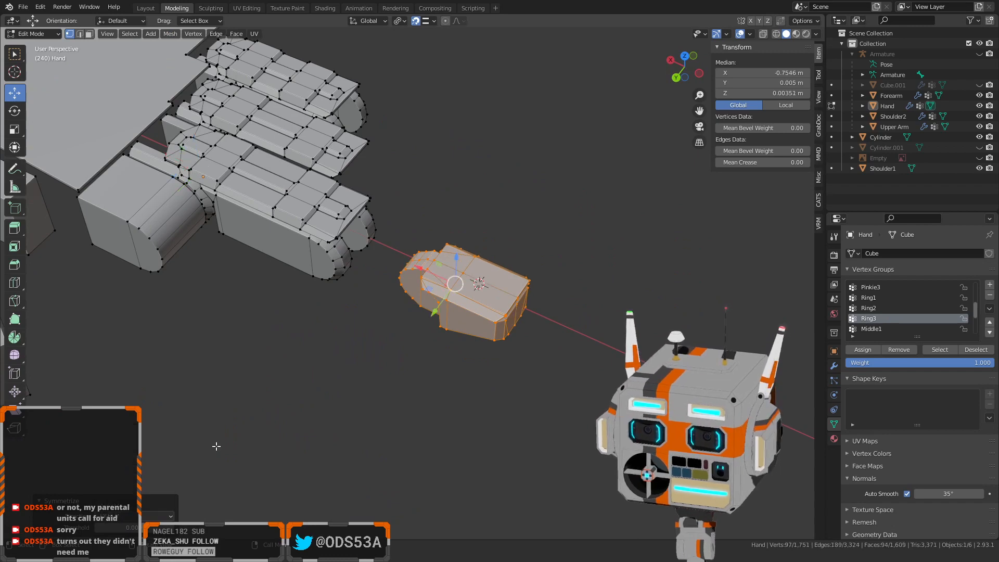
Dissolve the edge loop running lengthwise along the centre of the fingertip segment
scroll(492, 378, up, 5)
middle_drag(562, 382, 127, 394)
click(123, 393)
key(2)
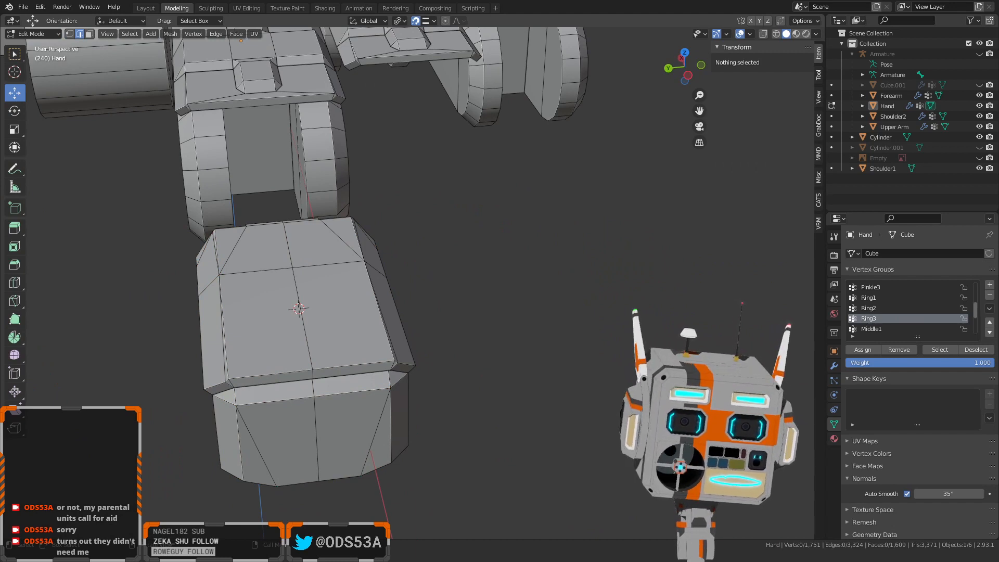
click(308, 341)
alt+click(302, 341)
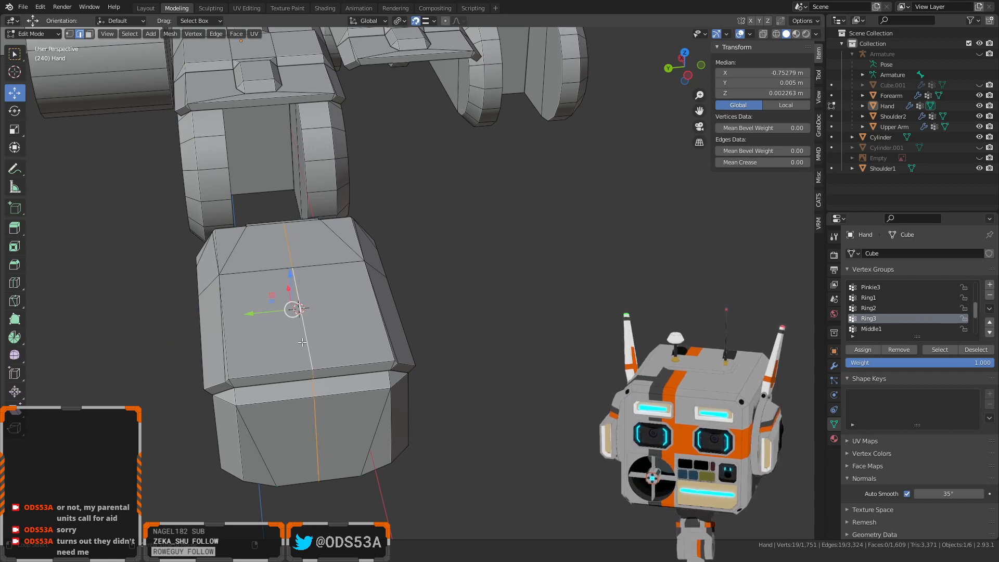
key(x)
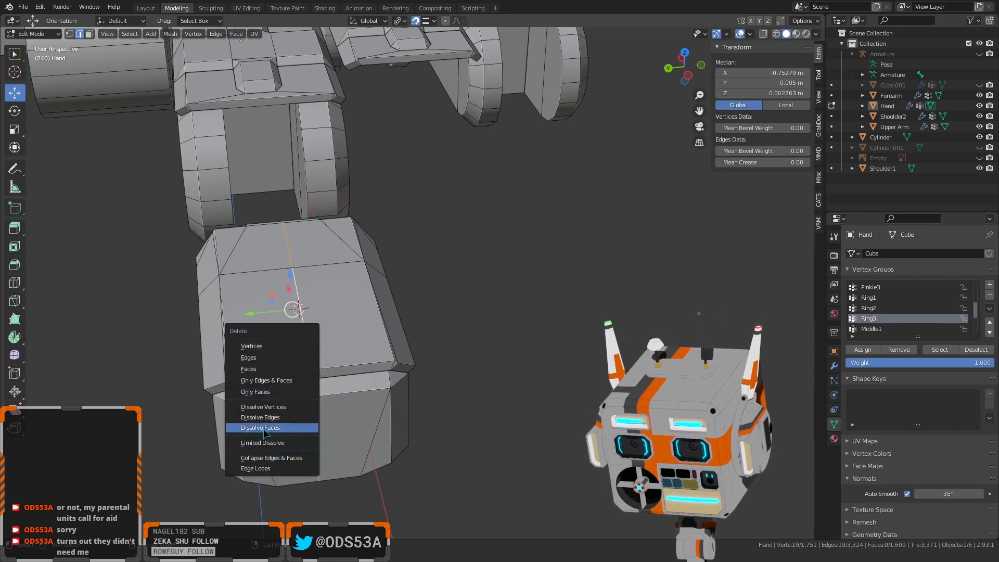
click(254, 416)
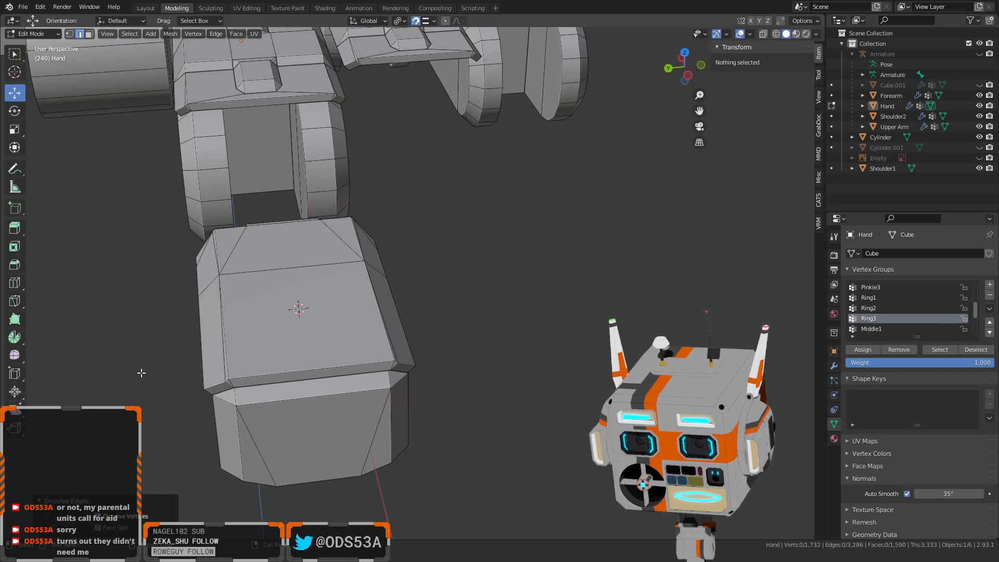
Check the vertex at the top plate's lower corner beside the joint and examine the geometry around it
middle_drag(140, 372, 337, 261)
scroll(468, 286, up, 2)
shift+middle_drag(499, 292, 232, 315)
shift+middle_drag(156, 281, 364, 268)
key(1)
click(372, 298)
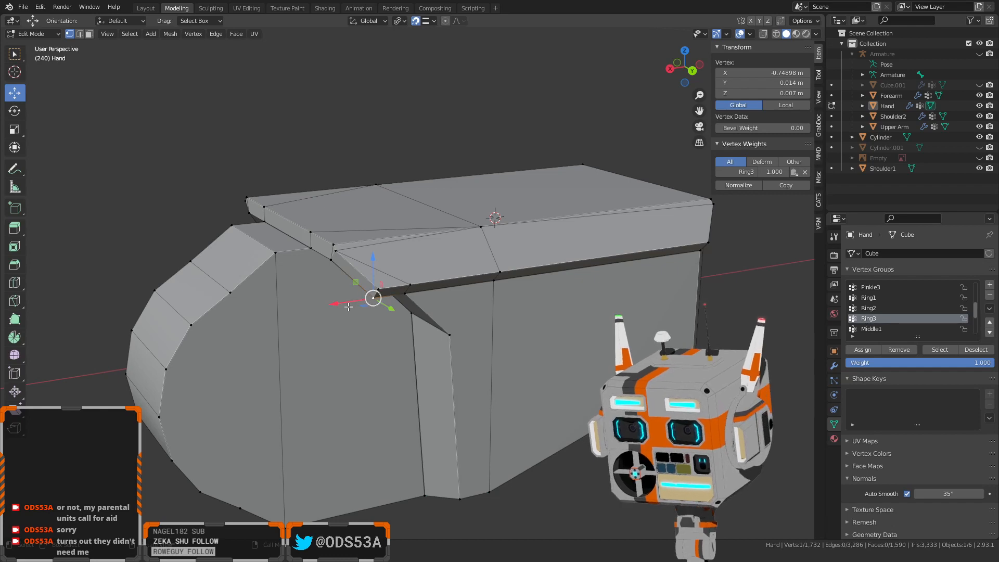
scroll(349, 310, up, 2)
middle_drag(326, 326, 329, 249)
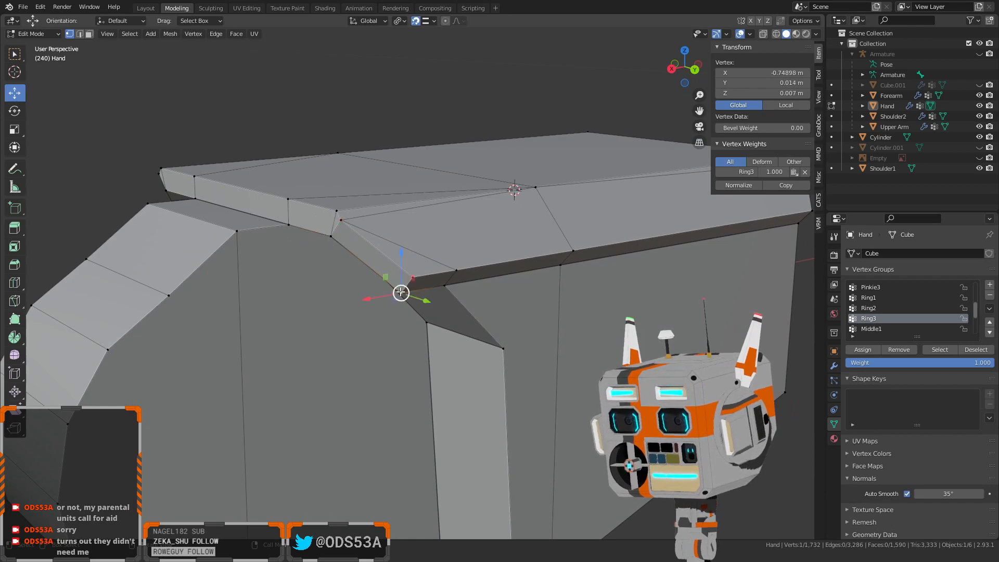
middle_drag(400, 291, 366, 286)
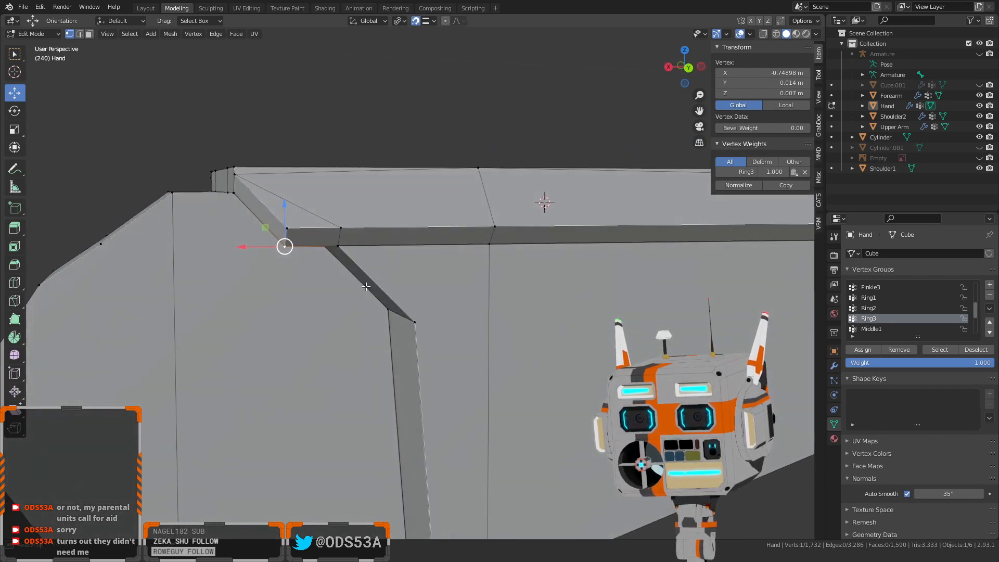
Compare the fingertip's rounded joint with the neighbouring finger segments and examine its side and plate corner
scroll(366, 286, down, 6)
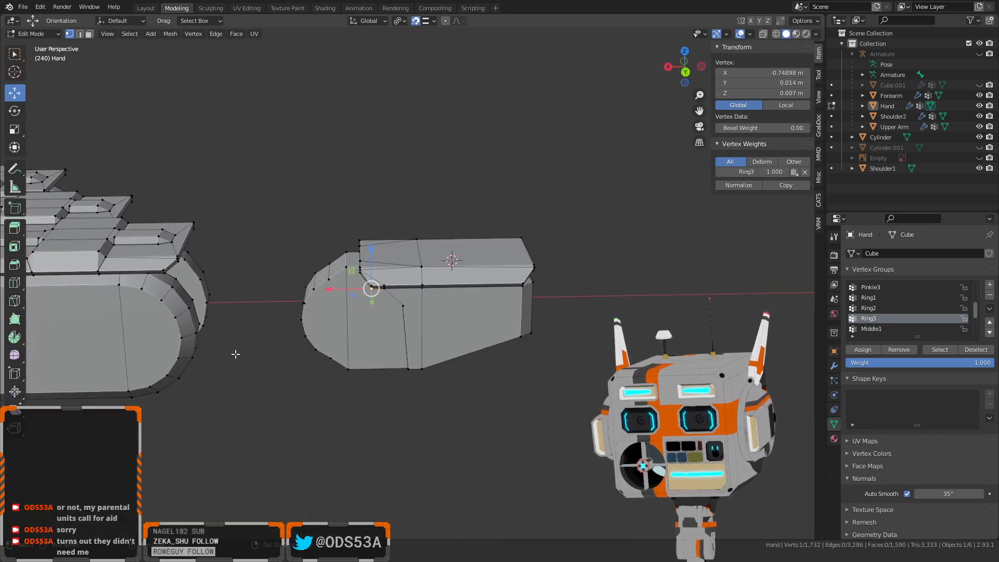
scroll(235, 354, down, 4)
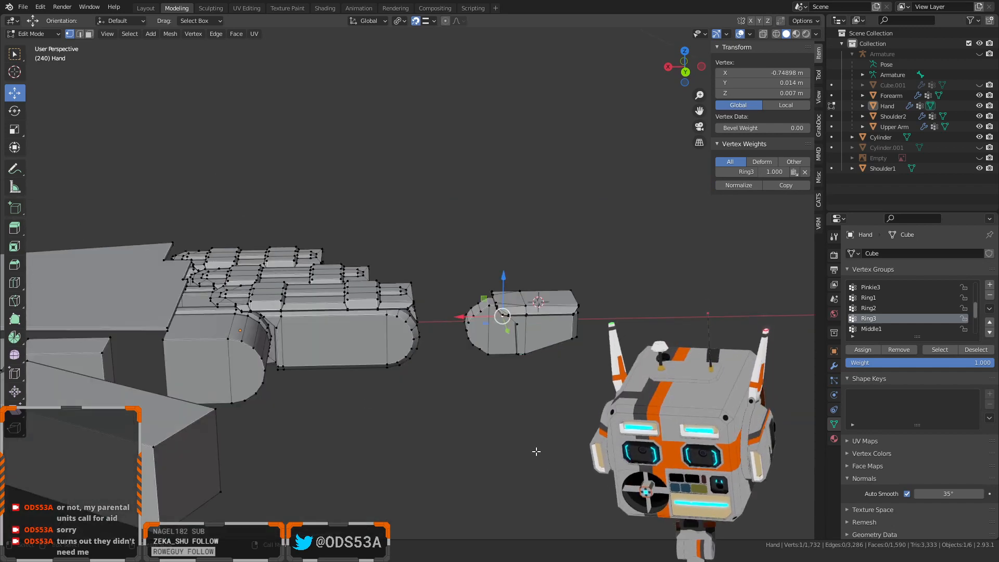
scroll(530, 436, up, 8)
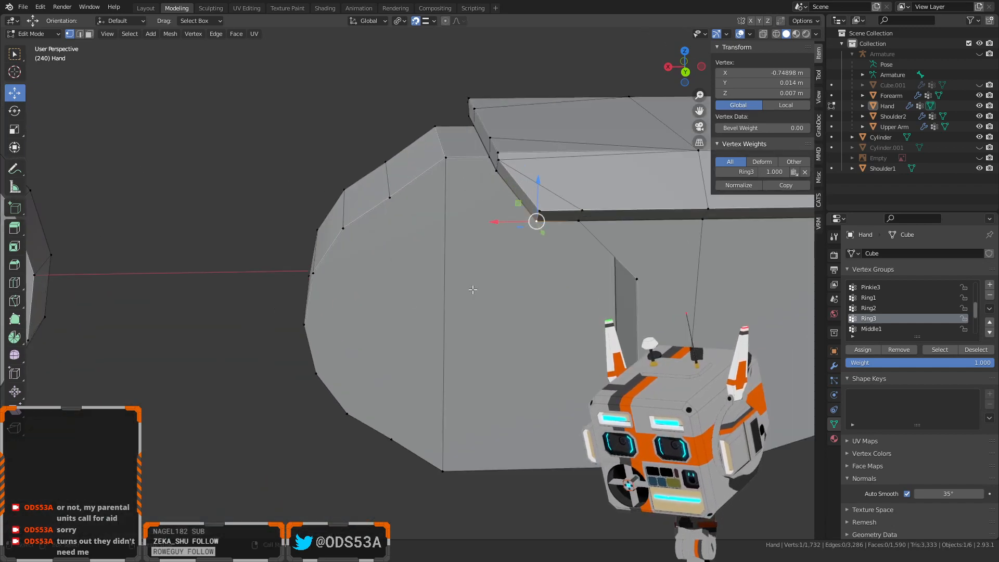
scroll(374, 378, down, 5)
middle_drag(375, 378, 412, 461)
click(411, 461)
scroll(398, 439, up, 4)
middle_drag(379, 415, 411, 362)
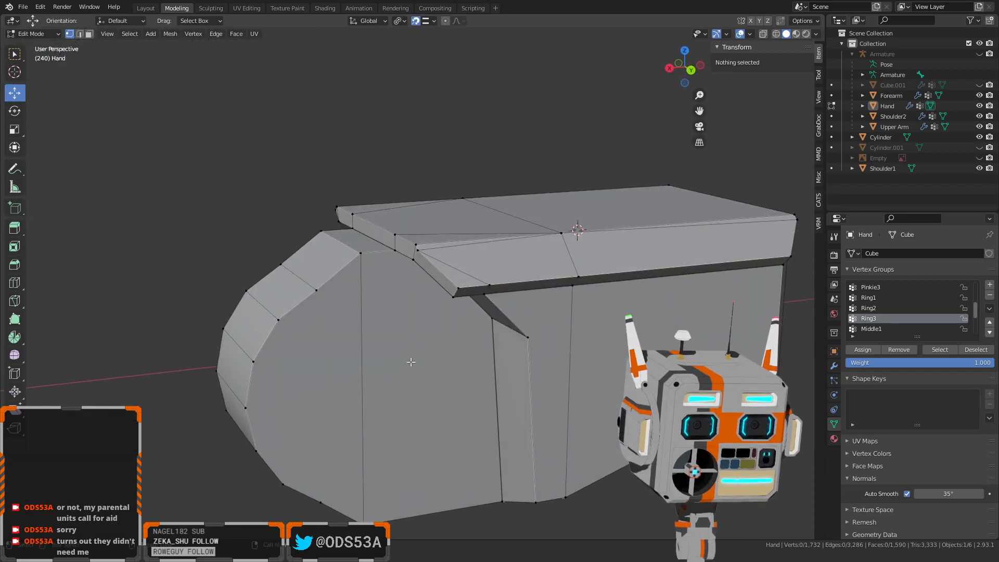
scroll(477, 303, up, 2)
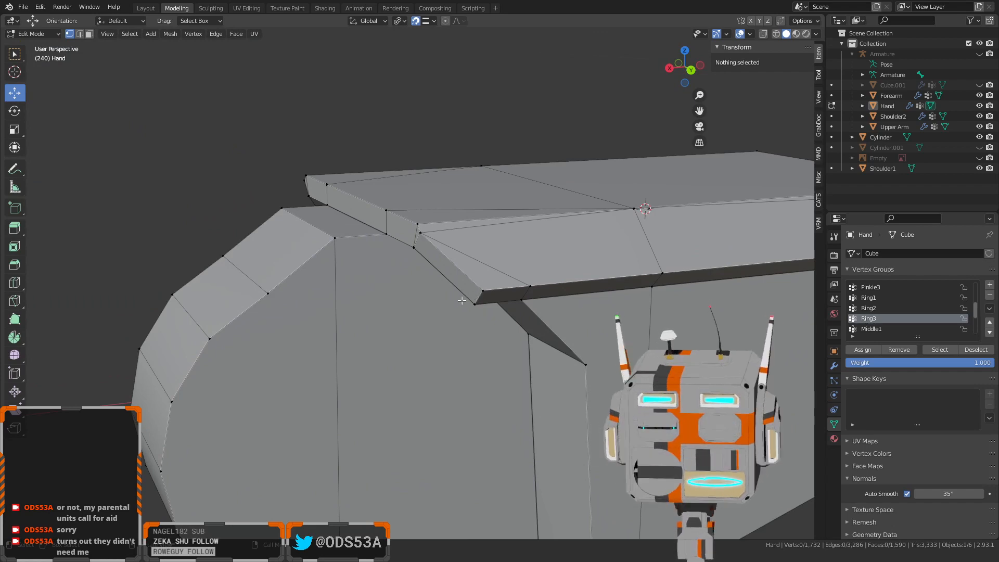
Check the coordinates of the upper vertex and the frontmost vertex on the fingertip joint's rounded outline
scroll(404, 370, down, 4)
middle_drag(393, 373, 411, 319)
scroll(376, 357, up, 1)
click(456, 221)
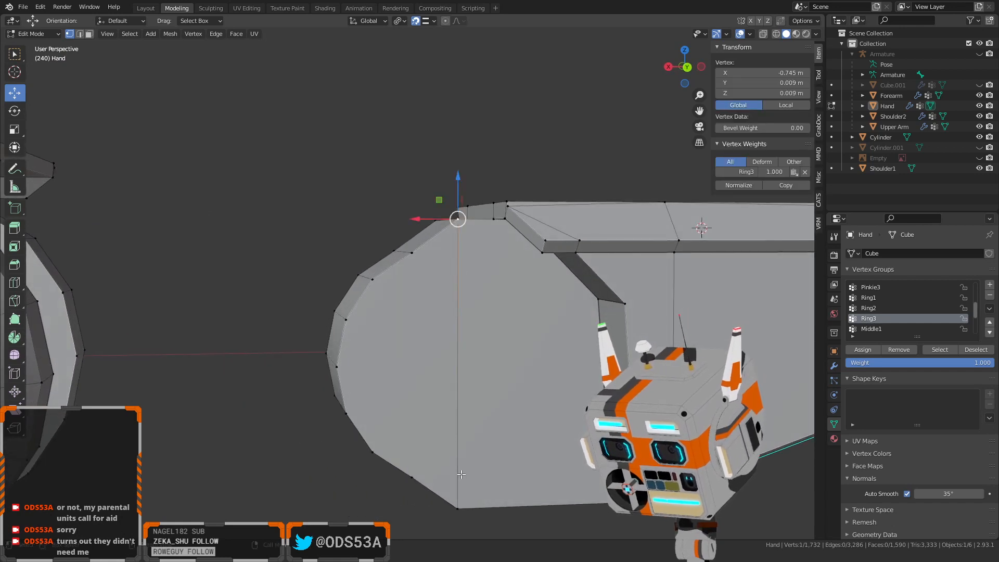
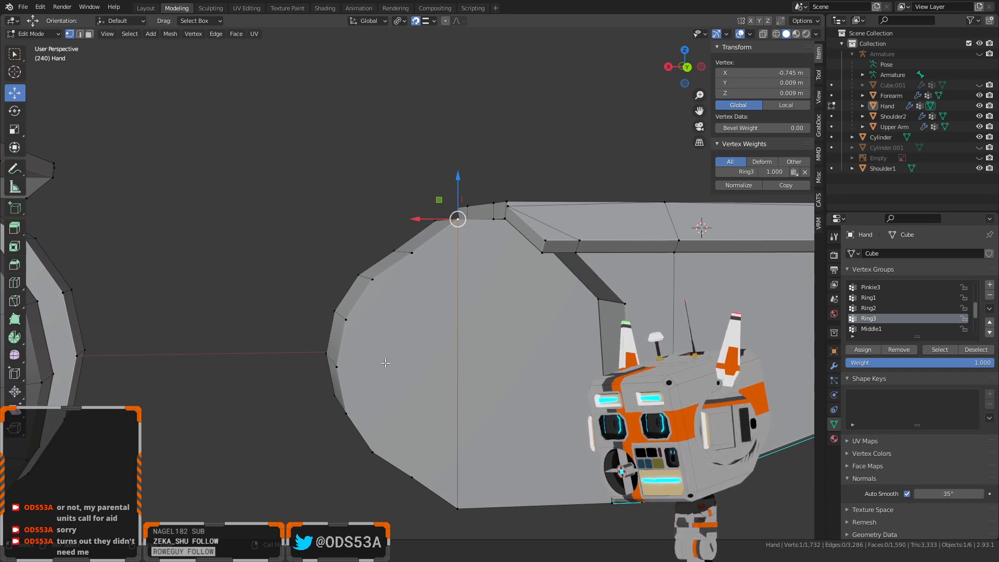
click(337, 368)
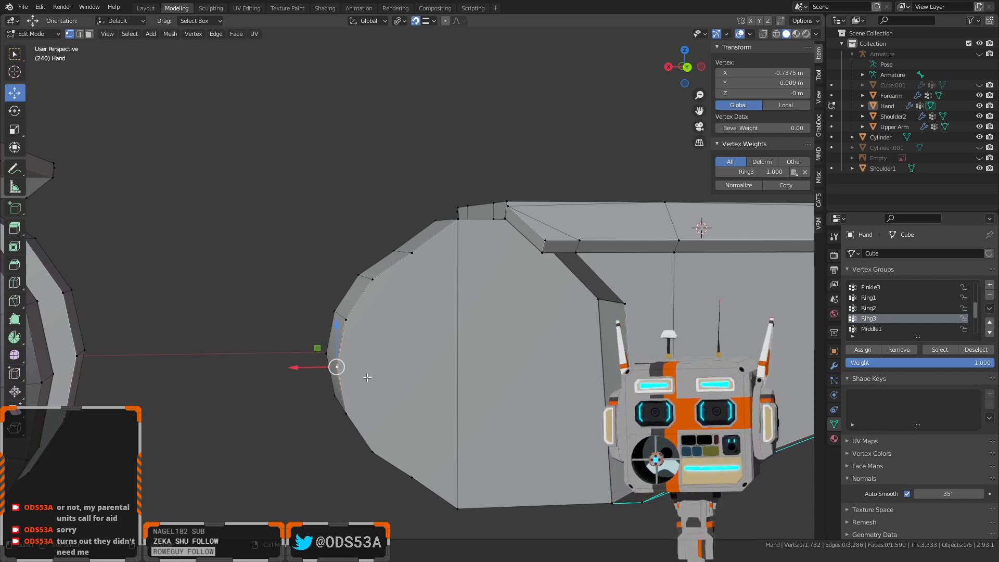
Try to set the median X of the joint's frontmost cross edge to -0.745-.009 m, and undo it
middle_drag(367, 377, 370, 368)
key(2)
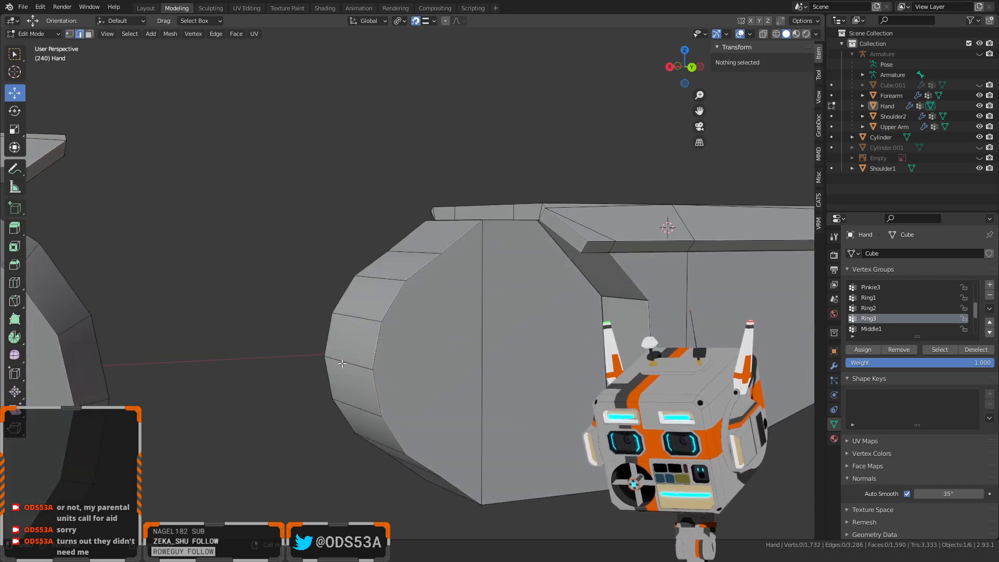
click(342, 363)
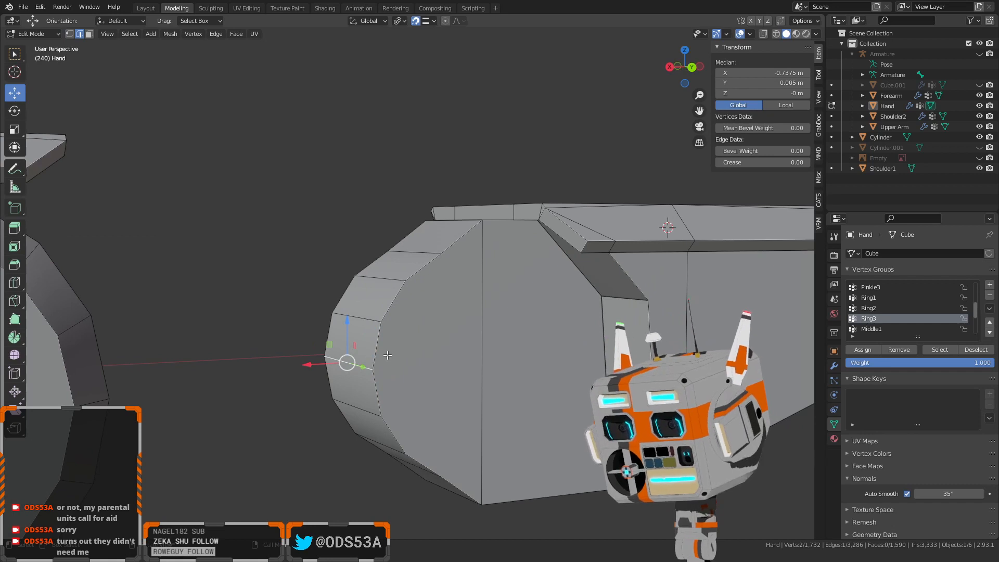
click(746, 73)
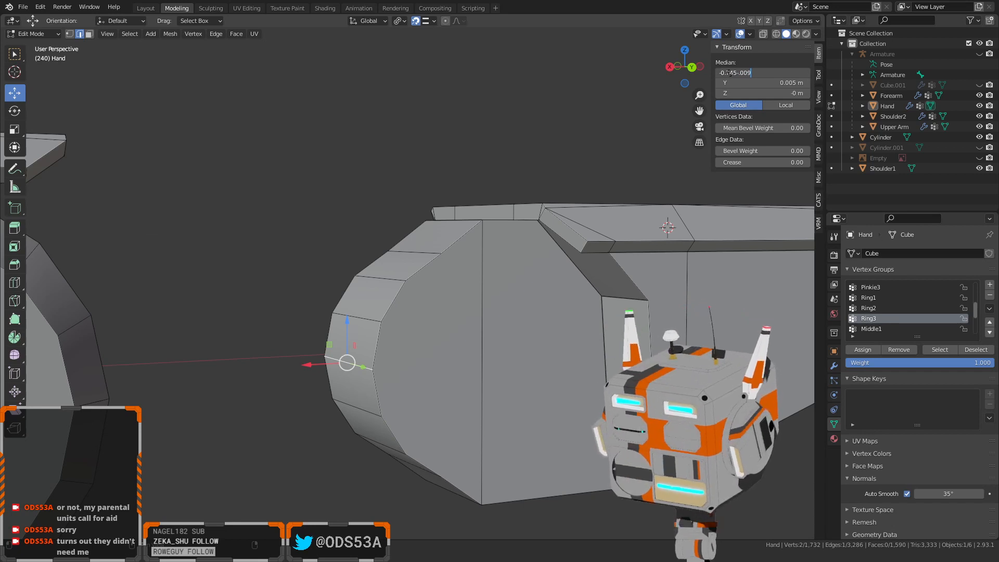
text(-0.745-.009)
key(Return)
click(728, 73)
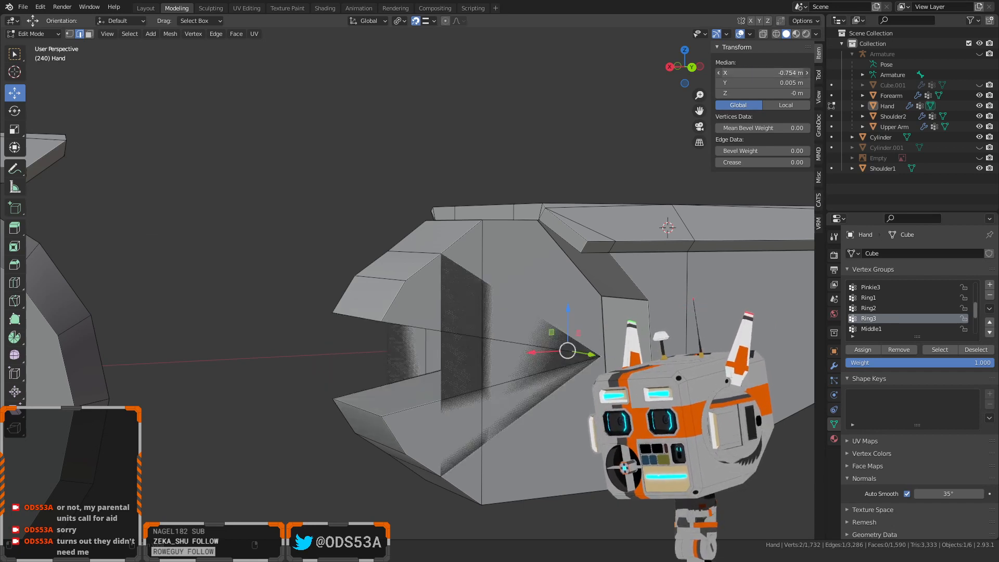
click(723, 73)
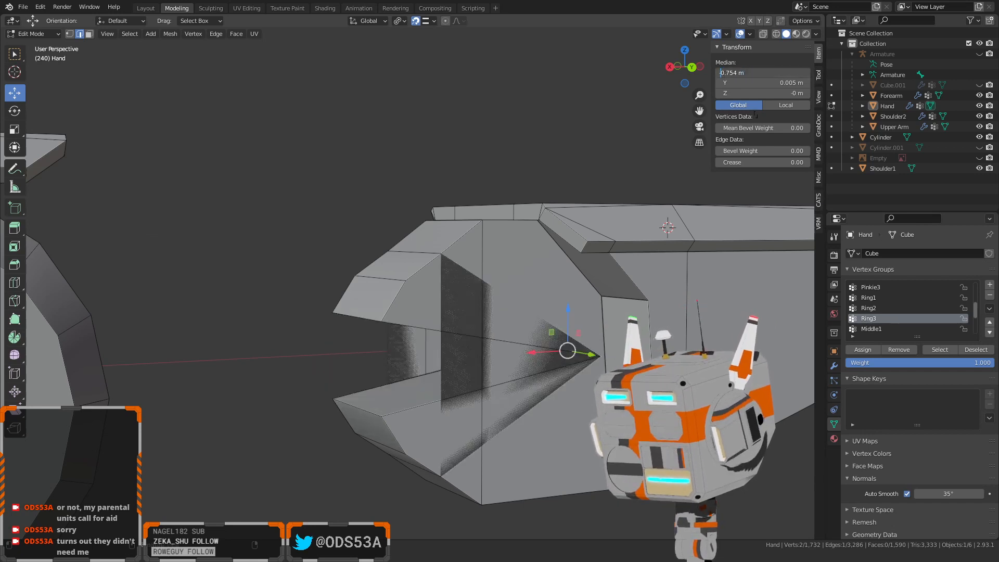
key(Escape)
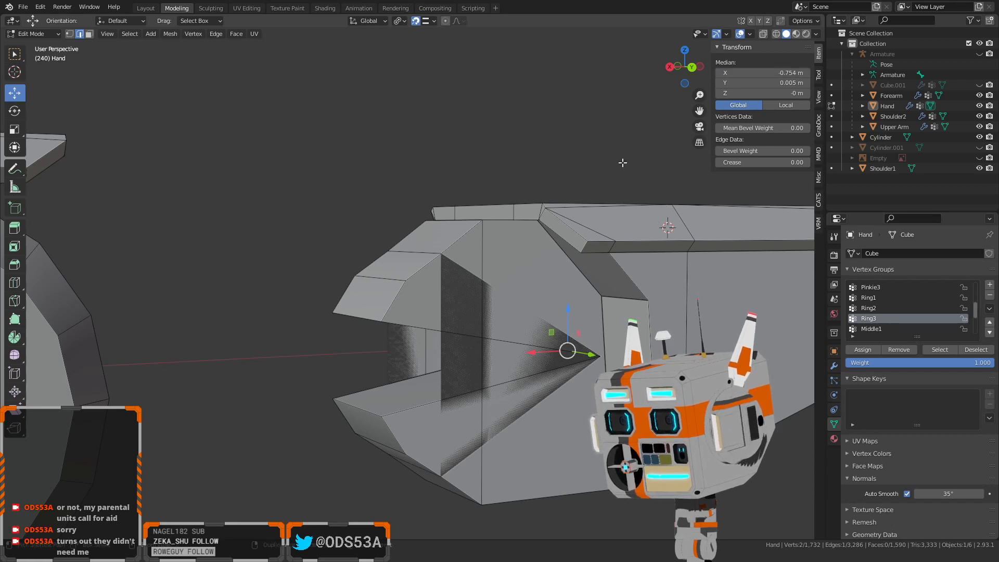
middle_drag(622, 162, 613, 167)
key(ctrl+z)
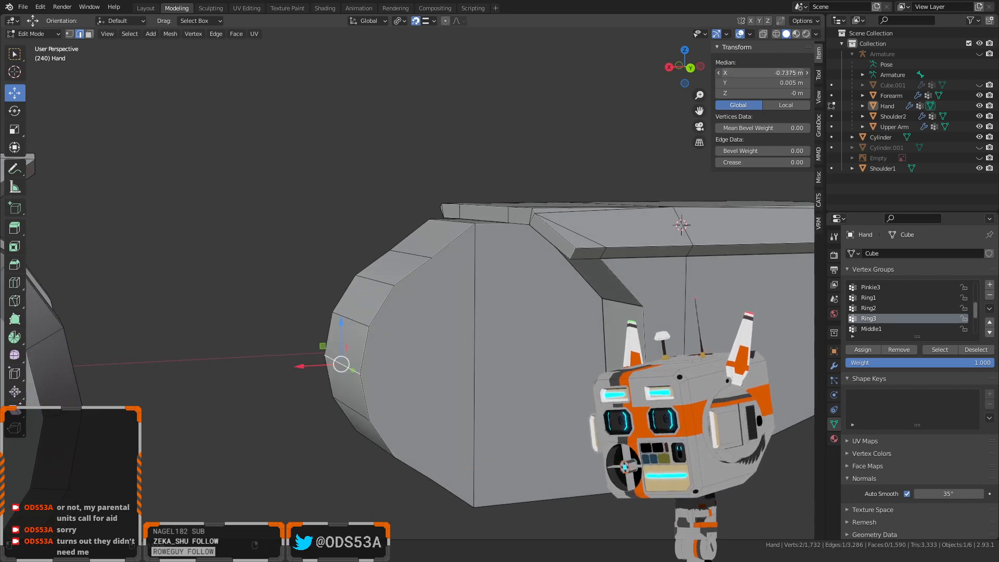
Set the median X of the joint's frontmost cross edge to -0.745+.009, giving -0.736 m
double_click(775, 73)
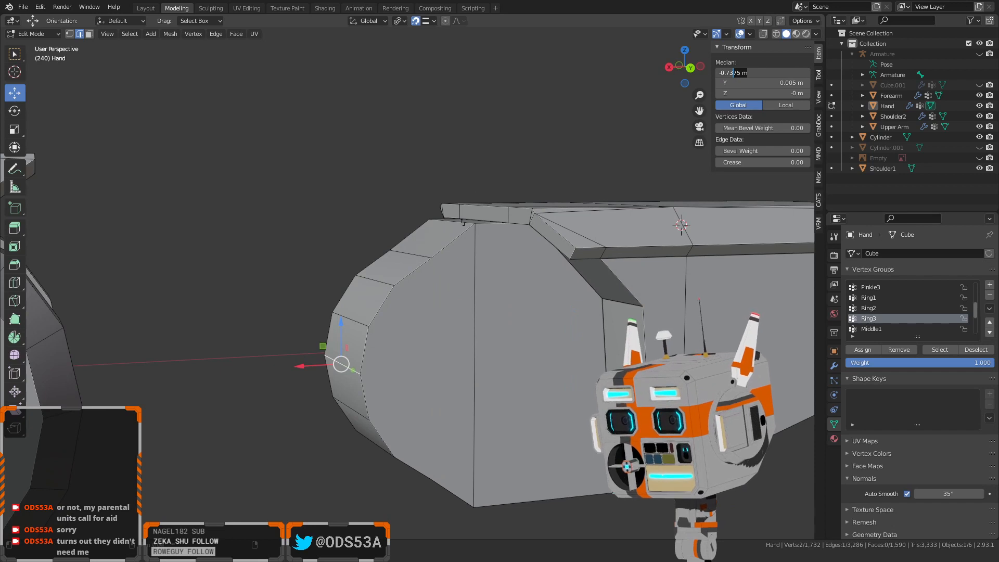
key(Escape)
click(462, 223)
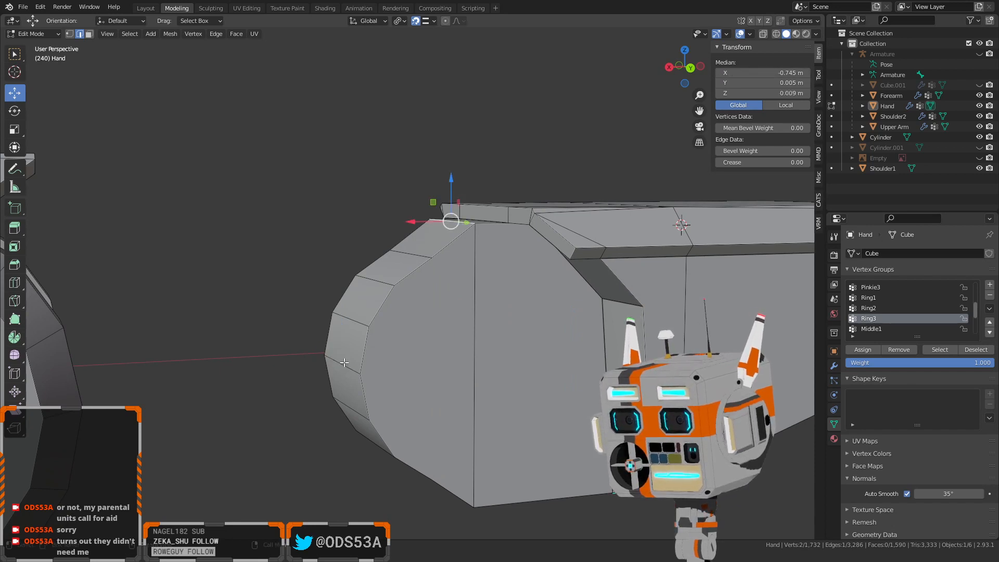
click(344, 363)
double_click(743, 73)
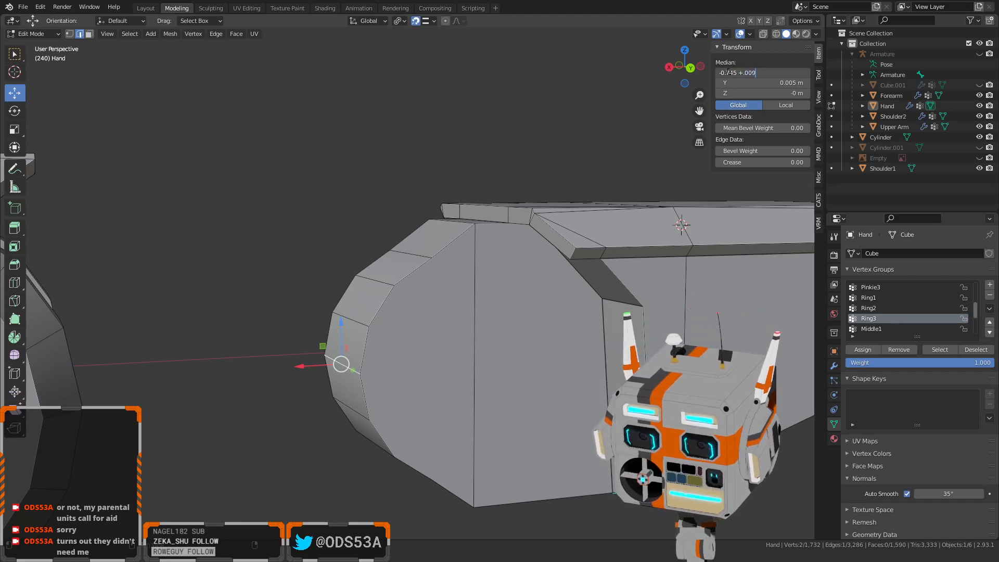
text(+.009)
key(Return)
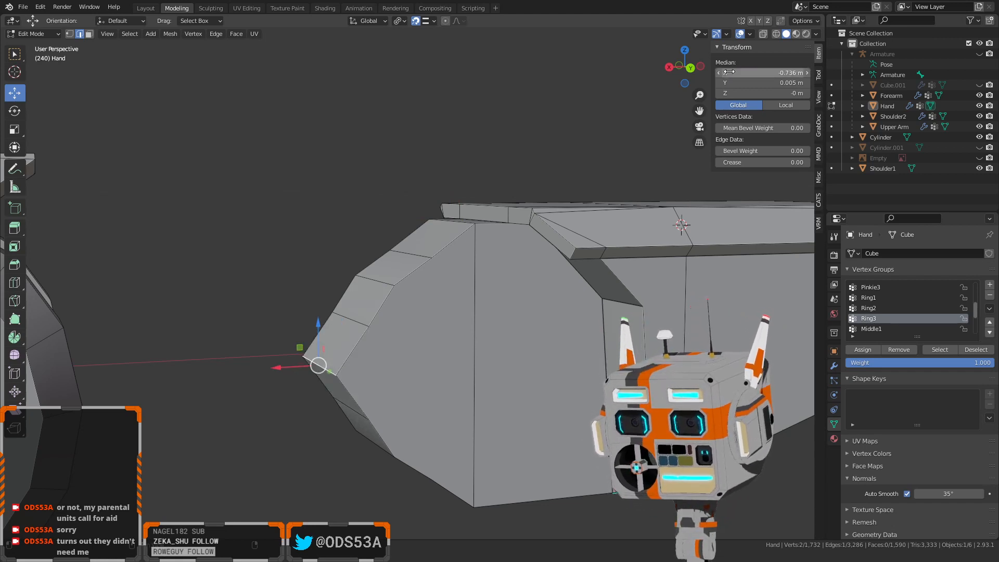
Build a 16-vertex circle through the upper, frontmost and lower vertices of the joint's side outline with TinyCAD's CCEN
click(194, 274)
middle_drag(194, 274, 257, 324)
scroll(315, 385, up, 2)
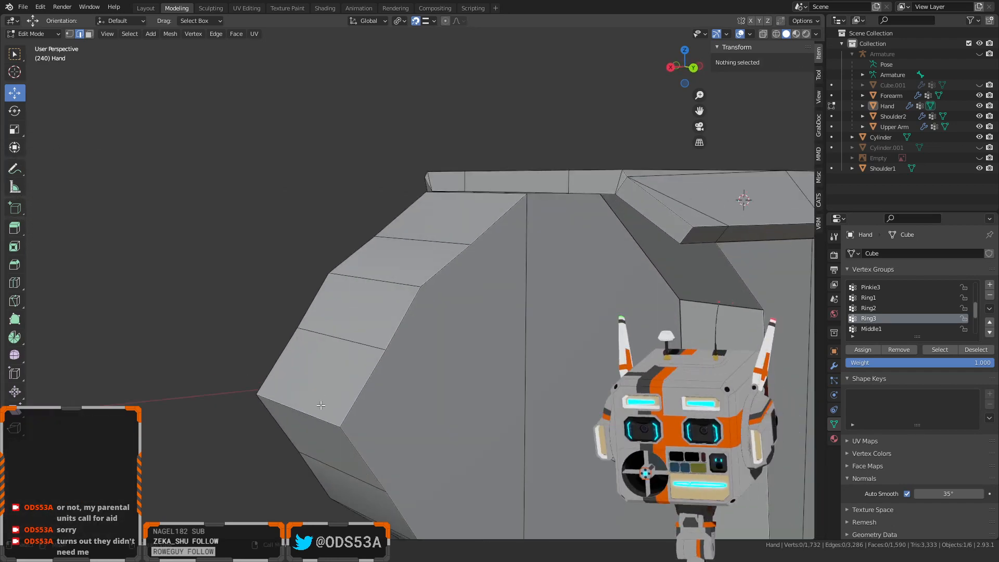
key(1)
click(339, 423)
scroll(446, 326, down, 2)
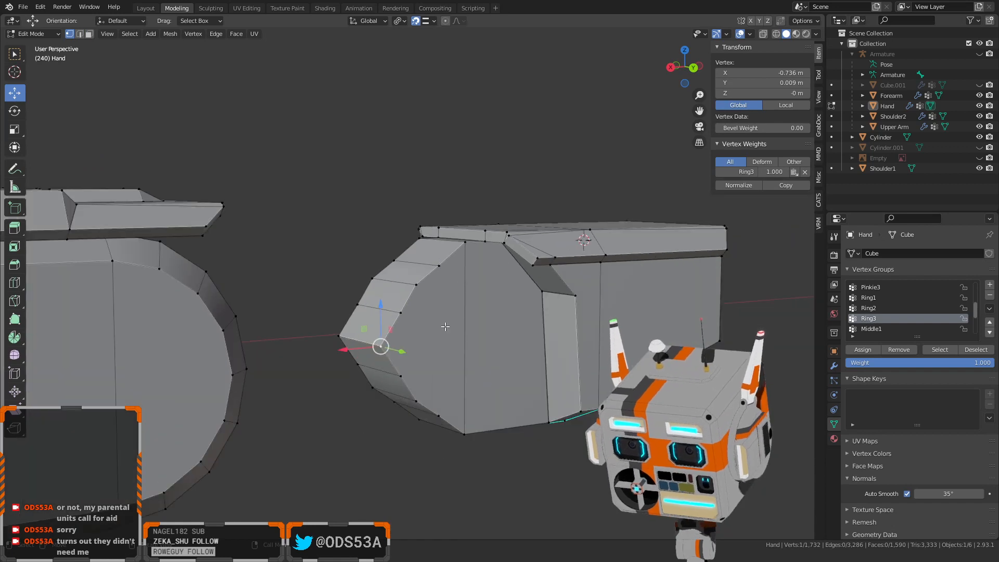
click(469, 243)
shift+click(385, 342)
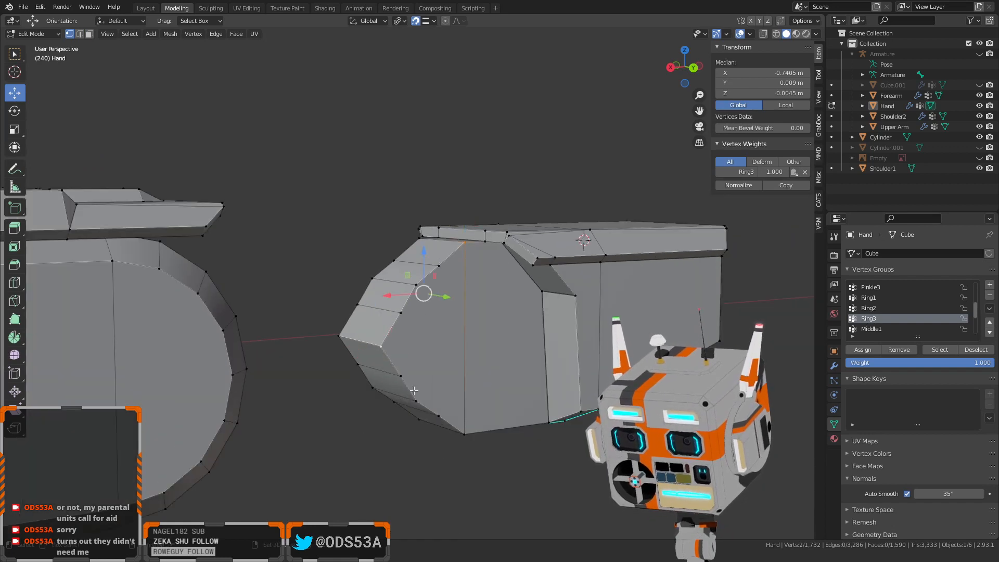
shift+click(462, 431)
right_click(468, 302)
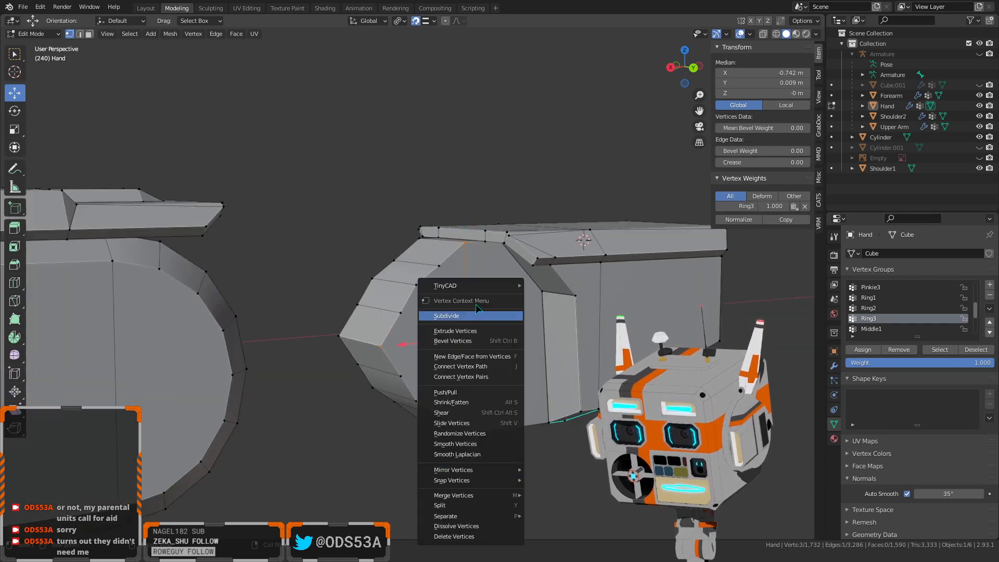
mouse_move(471, 285)
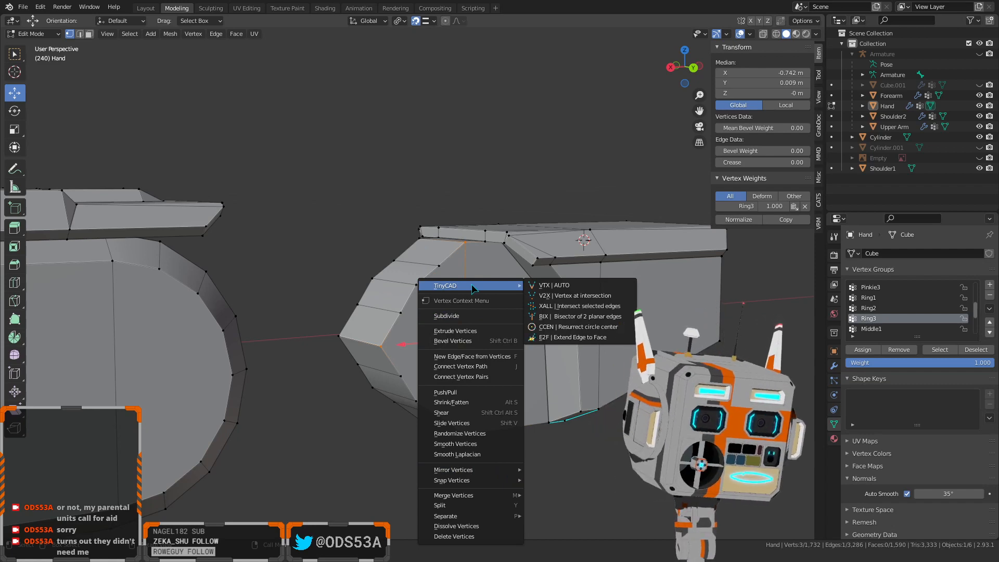
click(564, 327)
Turn on Auto Merge Vertices and try to move the joint outline's upper vertex onto the coincident circle vertex
scroll(513, 361, up, 5)
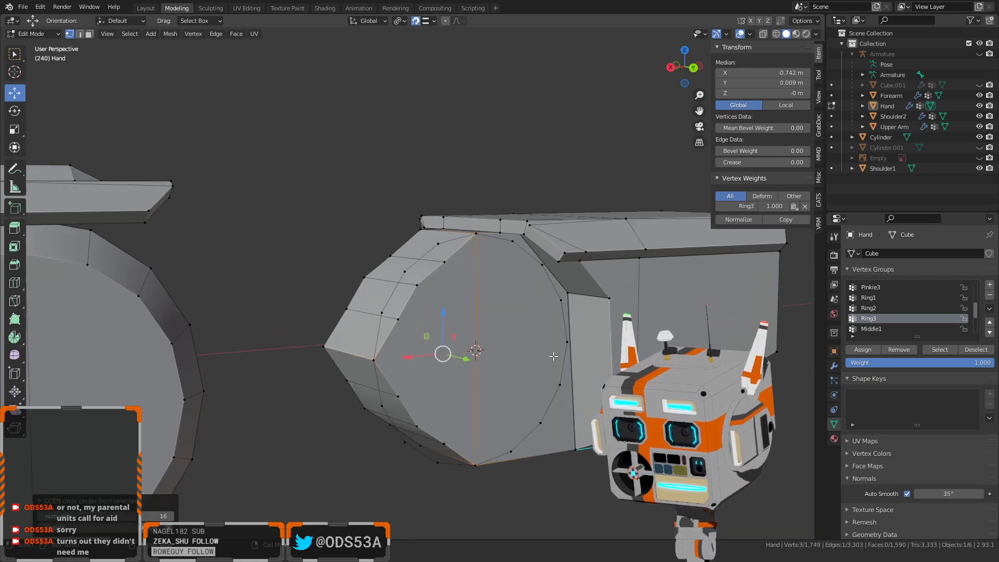
middle_drag(512, 361, 526, 361)
scroll(526, 361, up, 10)
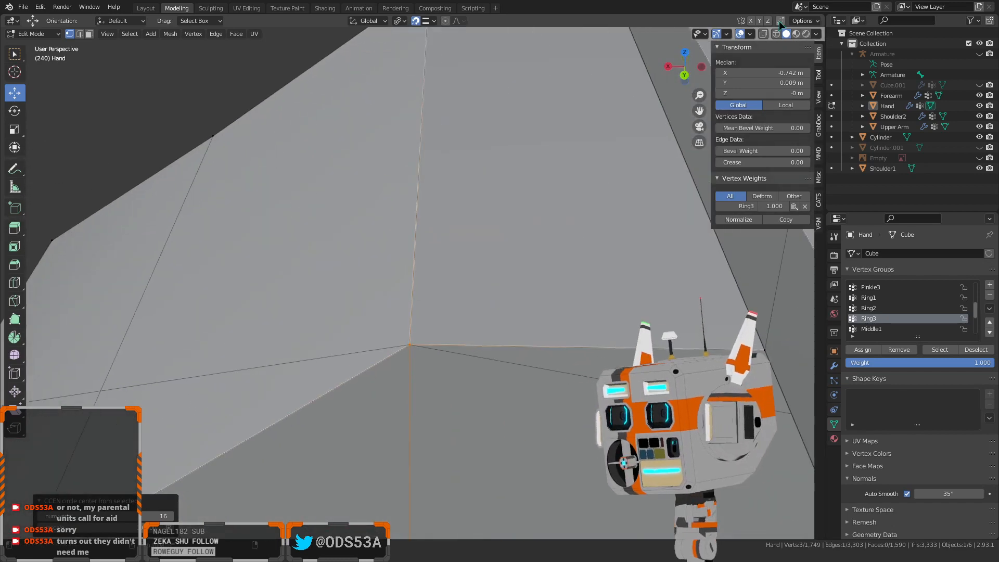
click(416, 348)
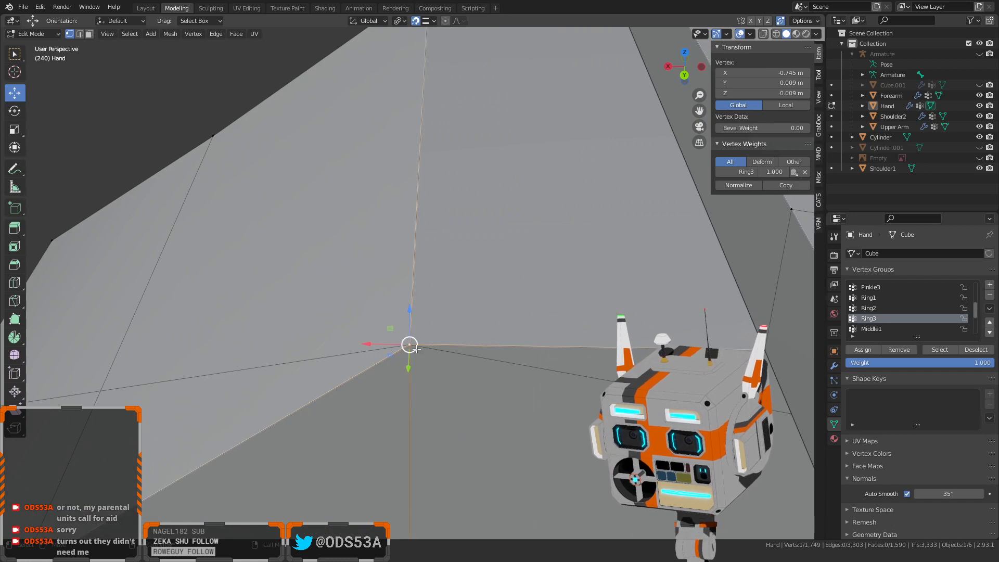
shift+middle_drag(414, 359, 405, 424)
mouse_move(404, 446)
mouse_down()
mouse_move(429, 443)
mouse_move(403, 446)
mouse_up()
key(ctrl+z)
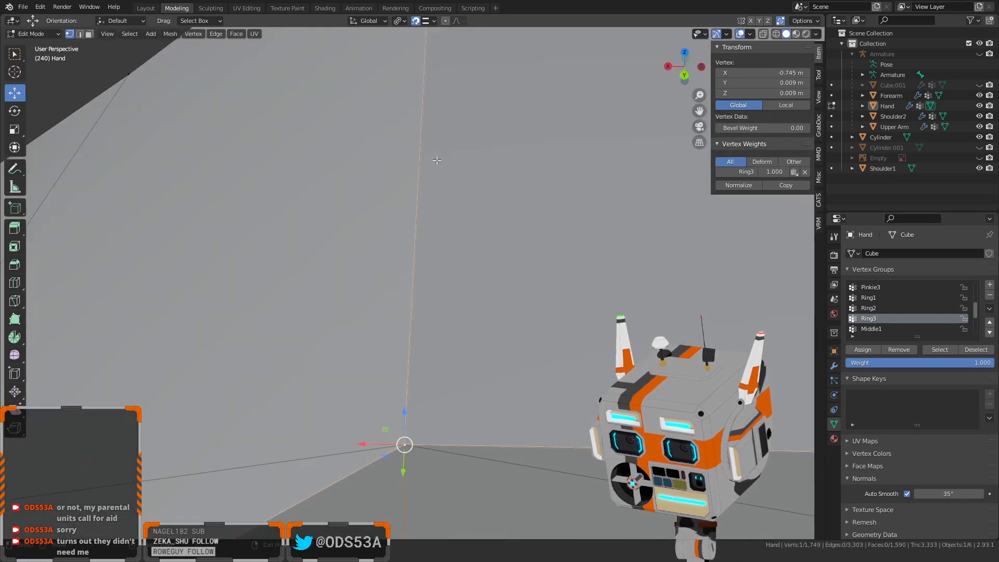
Set snapping to Vertex and merge the joint outline's upper vertex with the circle's vertex at the same point
click(429, 21)
click(413, 62)
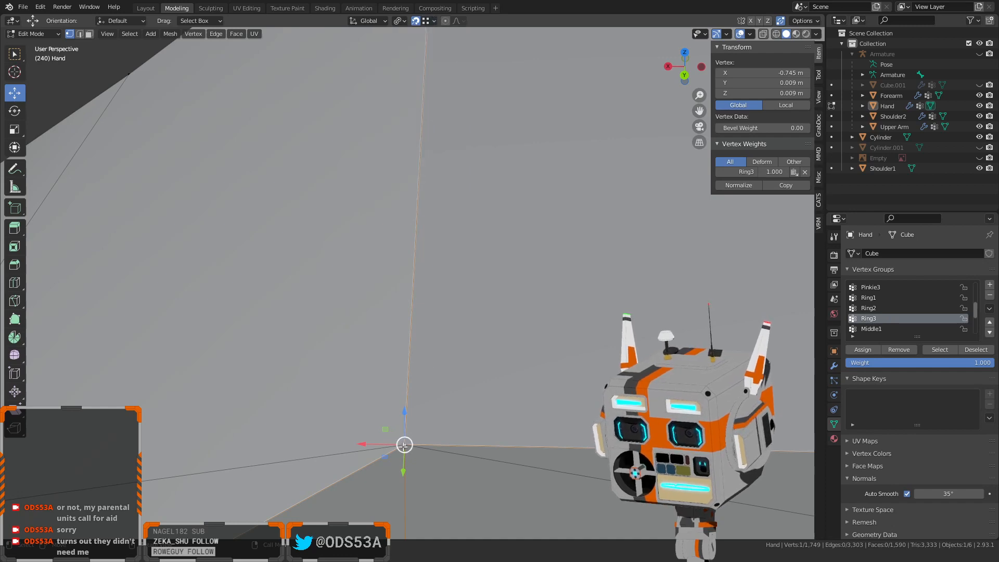
drag(403, 446, 408, 456)
key(ctrl+z)
scroll(407, 466, down, 5)
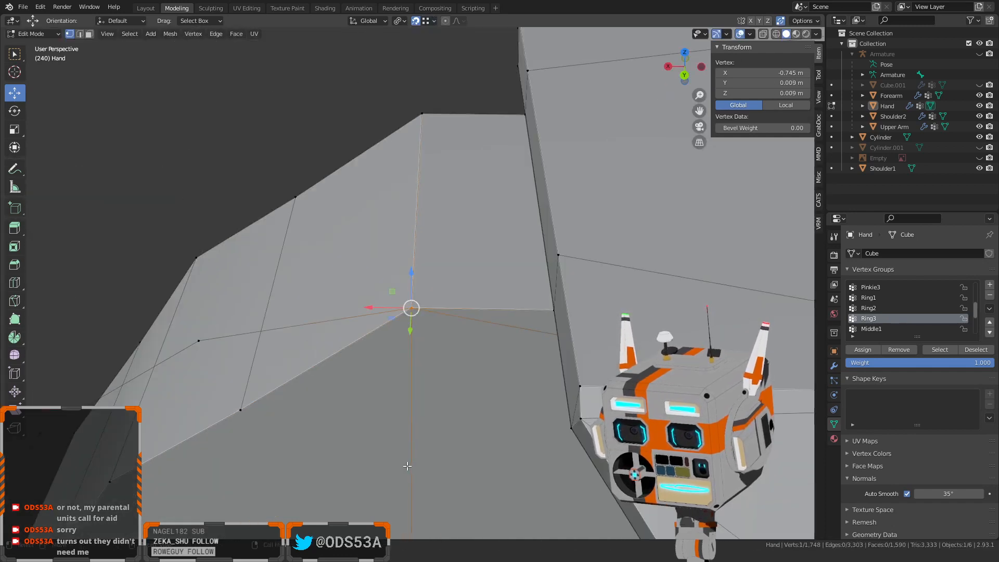
Merge the joint's frontmost outline vertex with the circle's front vertex by snapping them together
middle_drag(407, 466, 419, 220)
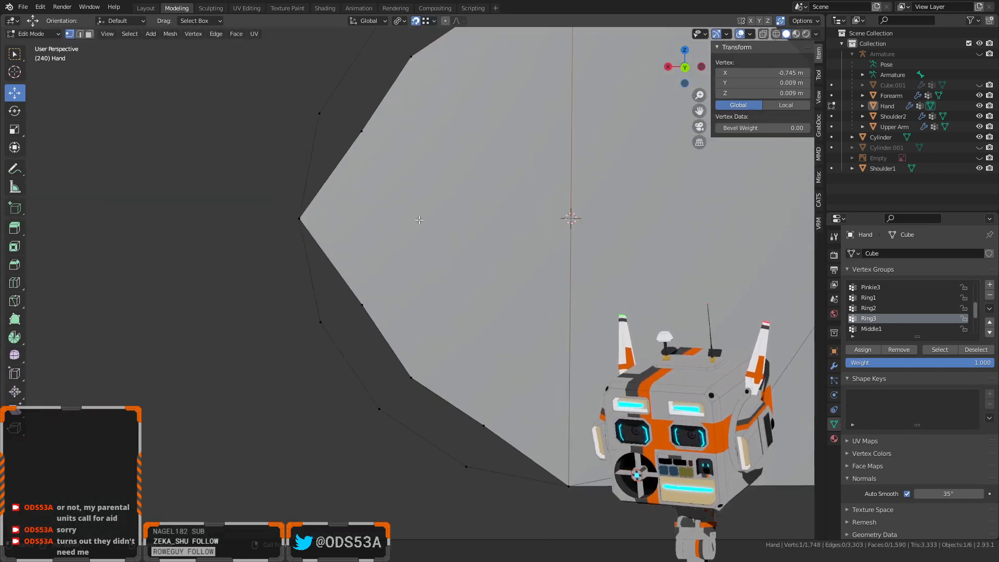
scroll(296, 223, up, 5)
shift+middle_drag(325, 250, 446, 325)
scroll(453, 358, up, 2)
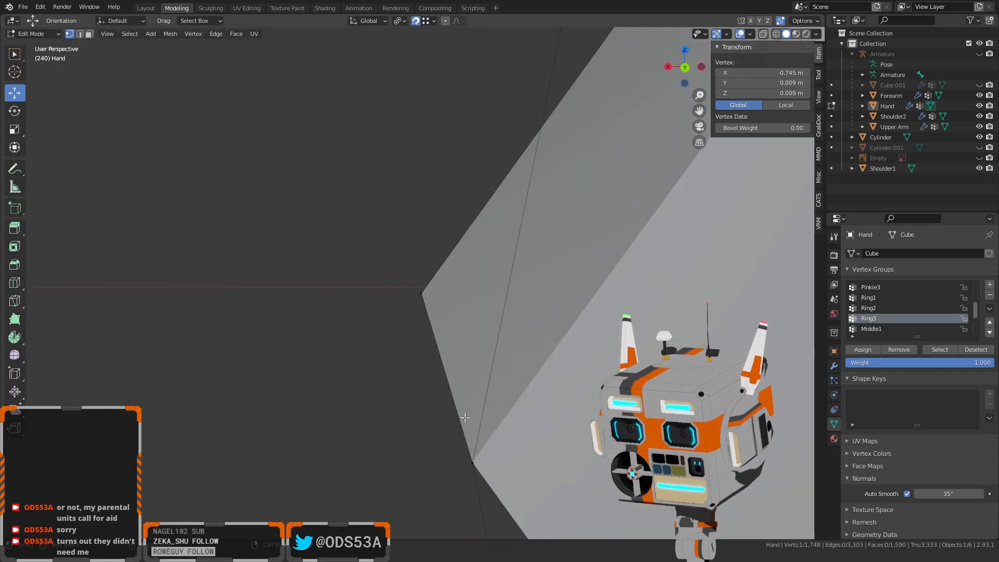
click(470, 462)
mouse_move(472, 462)
mouse_down()
mouse_move(488, 452)
mouse_move(473, 463)
mouse_up()
key(KP_Decimal)
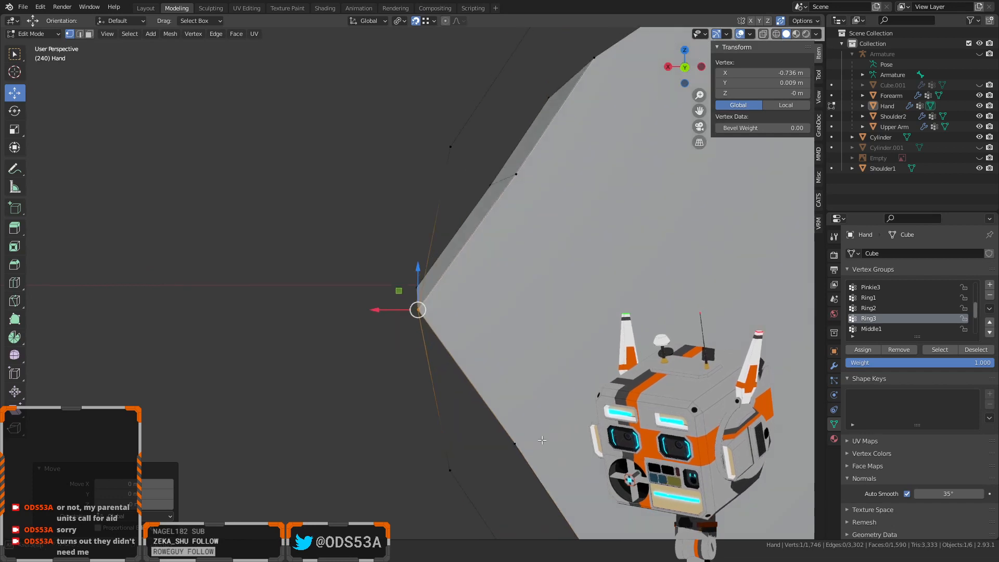
Merge the joint outline's lower vertex with the circle's lowest vertex
shift+middle_drag(542, 441, 342, 249)
scroll(445, 350, up, 2)
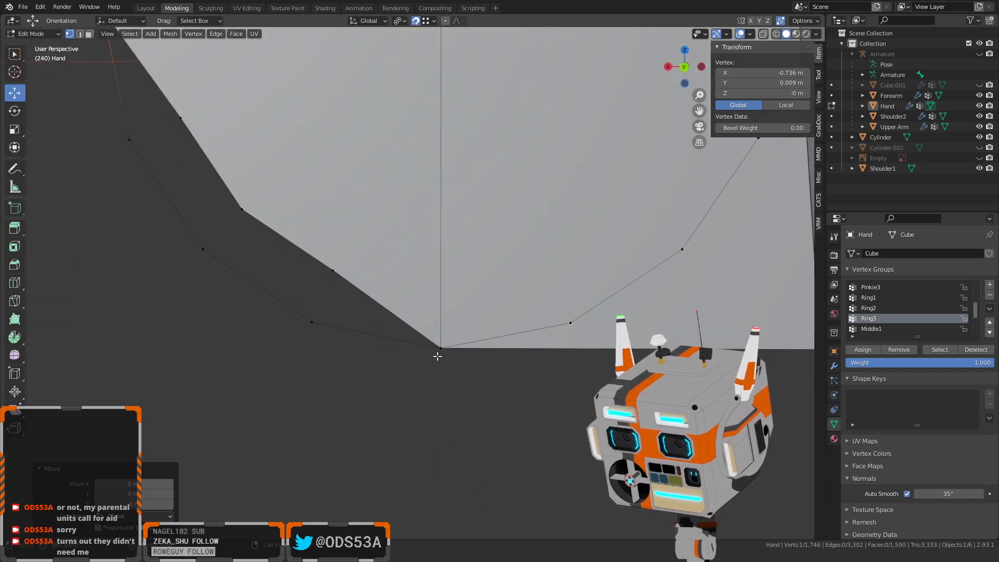
click(435, 355)
mouse_move(436, 355)
mouse_down()
mouse_move(450, 329)
mouse_move(439, 345)
mouse_up()
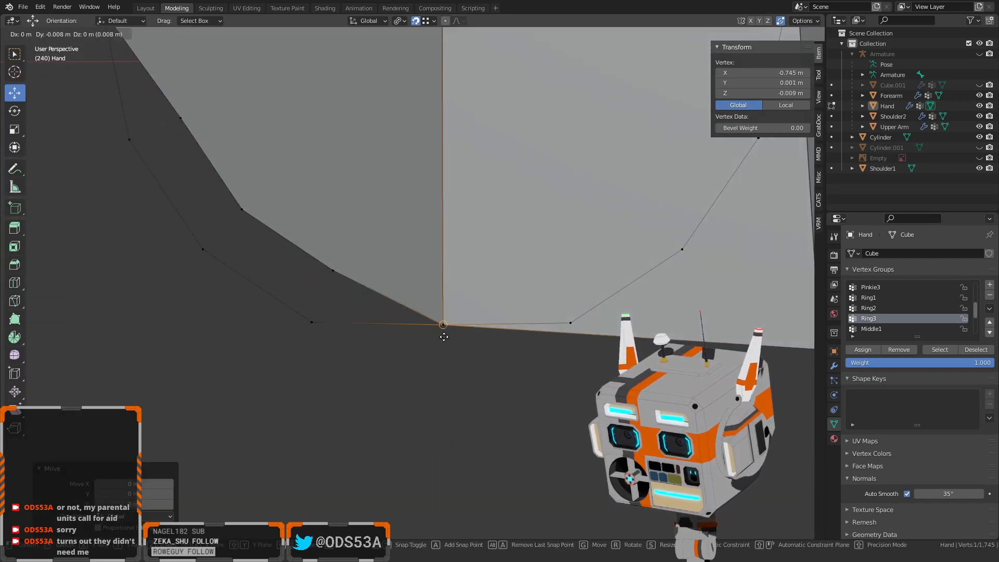
Collapse the circle's rear vertices by snapping each onto the next, ending at the joint's upper vertex
scroll(443, 372, down, 3)
drag(483, 315, 532, 282)
drag(533, 282, 526, 88)
middle_drag(526, 87, 549, 123)
shift+middle_drag(550, 123, 530, 197)
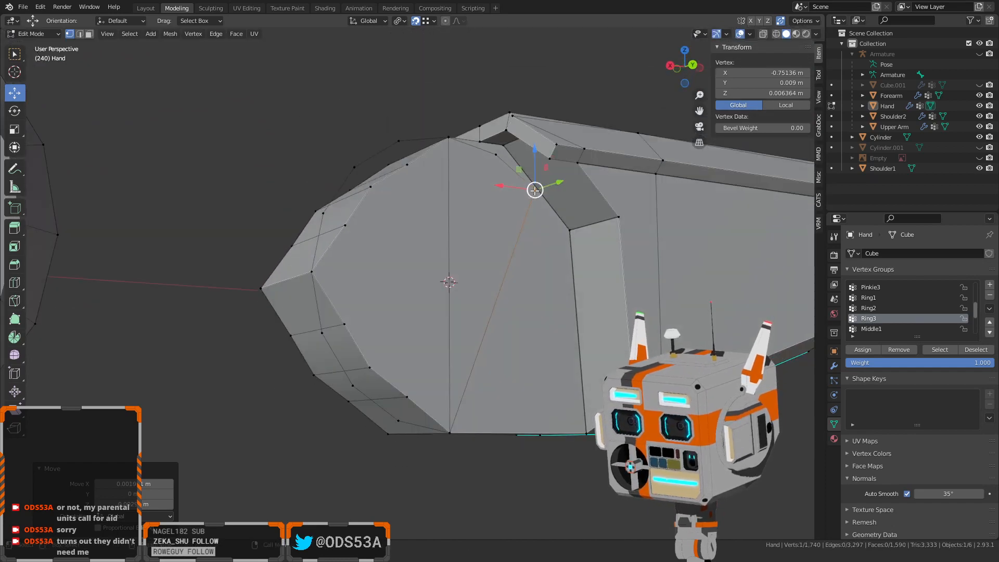
drag(534, 192, 443, 154)
key(ctrl+z)
Snap the three cross edges between the joint's front and top onto the circle's vertices to round the upper arc
middle_drag(419, 213, 315, 275)
key(3)
click(305, 260)
key(2)
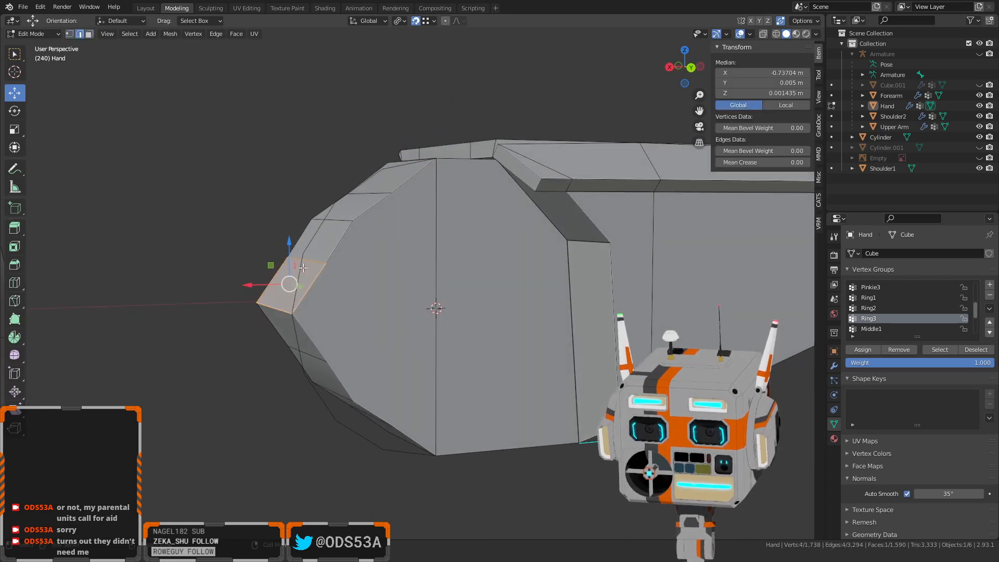
click(309, 262)
drag(289, 240, 300, 252)
drag(312, 200, 374, 172)
click(371, 193)
click(254, 330)
Snap the three cross edges between the joint's front and bottom onto the circle's vertices to round the lower arc
middle_drag(254, 331, 254, 307)
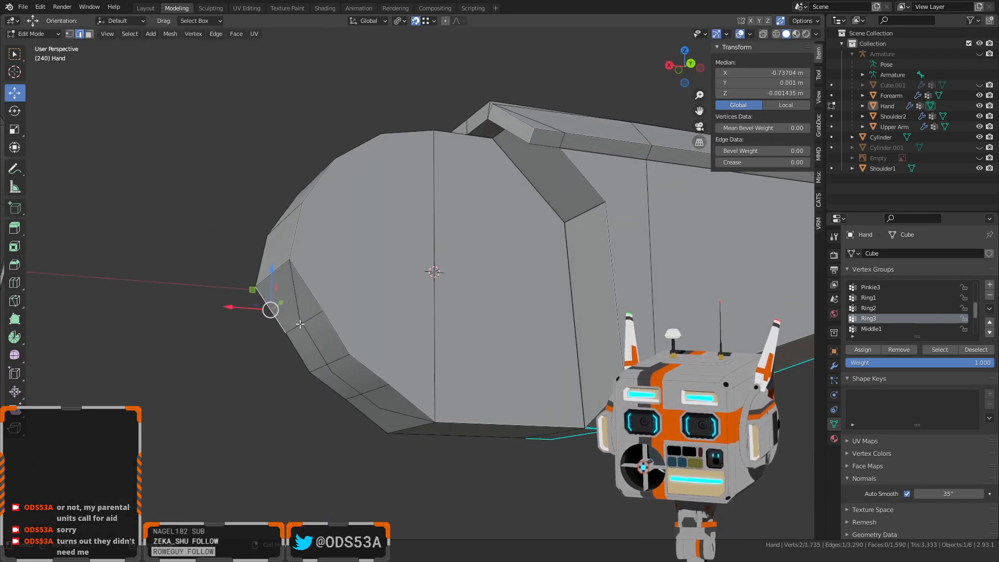
click(305, 321)
drag(284, 304, 376, 409)
click(363, 391)
click(241, 440)
scroll(243, 441, down, 1)
scroll(243, 440, down, 4)
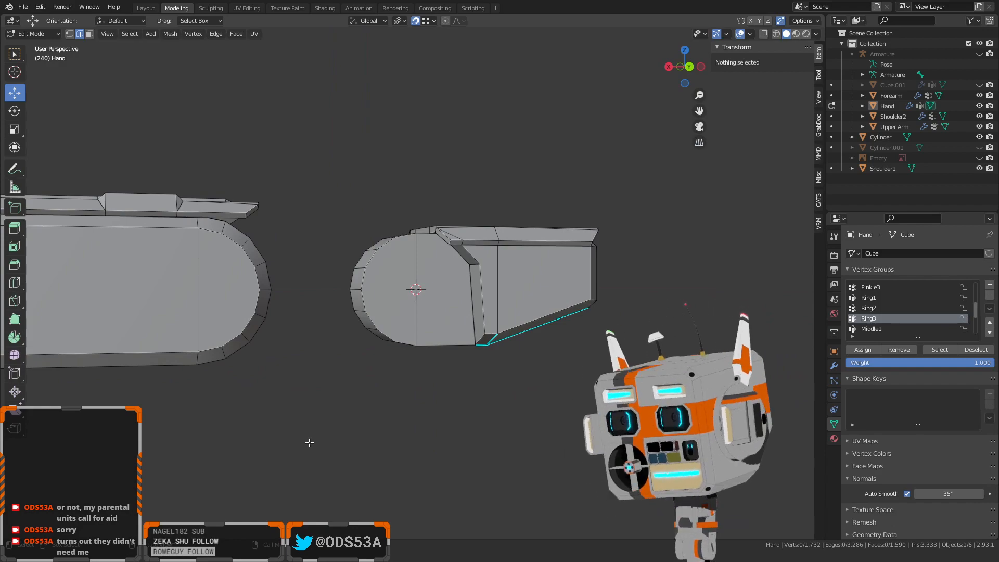
Move the palm-side edges of the finger's two base side plates along X to a median X of -0.645 m
middle_drag(368, 355, 516, 448)
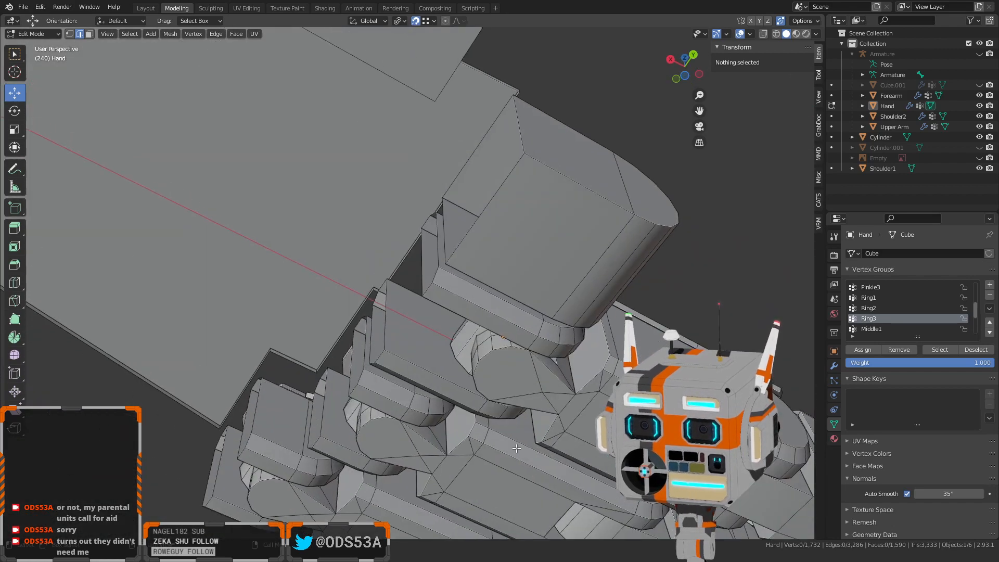
click(383, 332)
middle_drag(409, 362, 338, 267)
drag(317, 254, 363, 262)
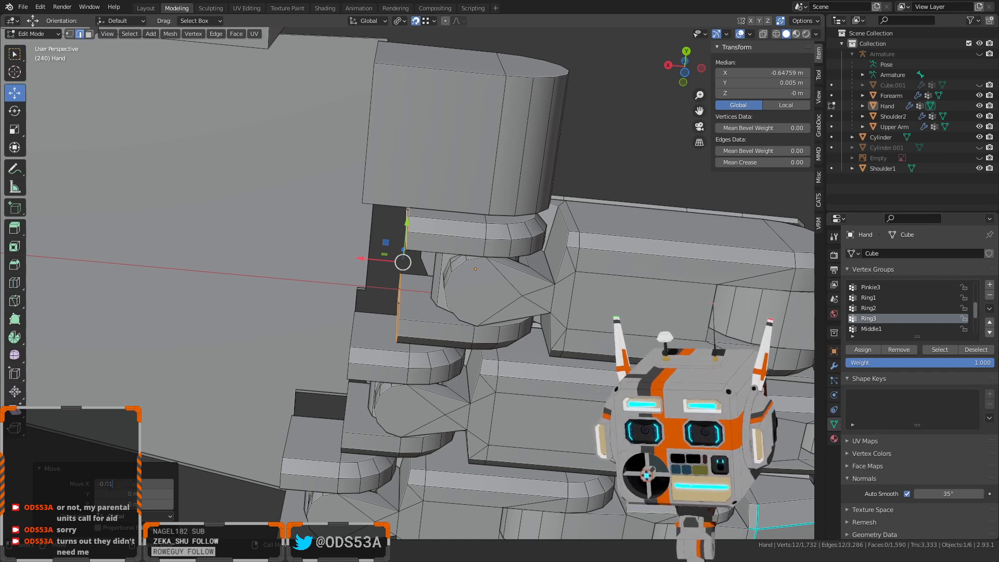
key(Return)
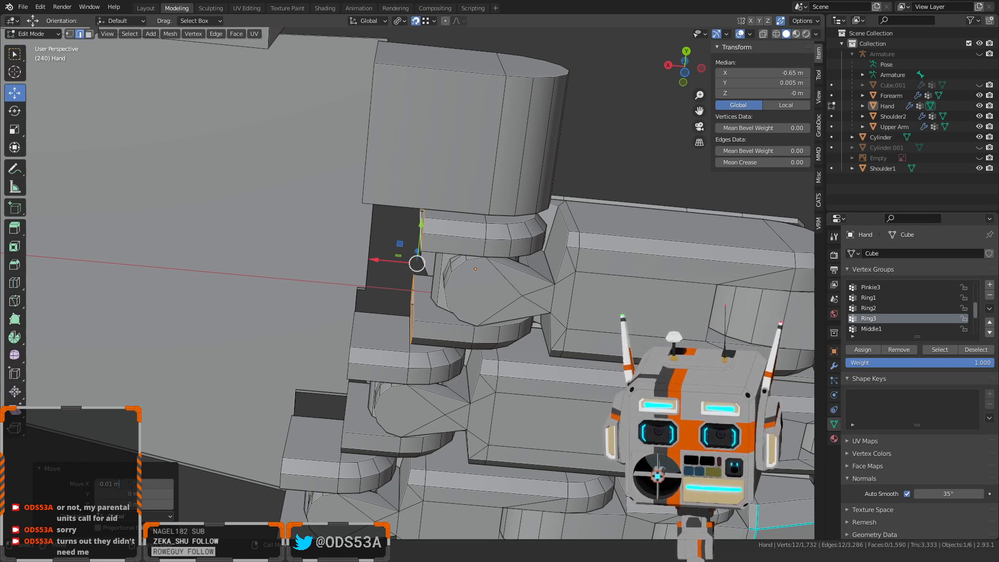
text(-0.075)
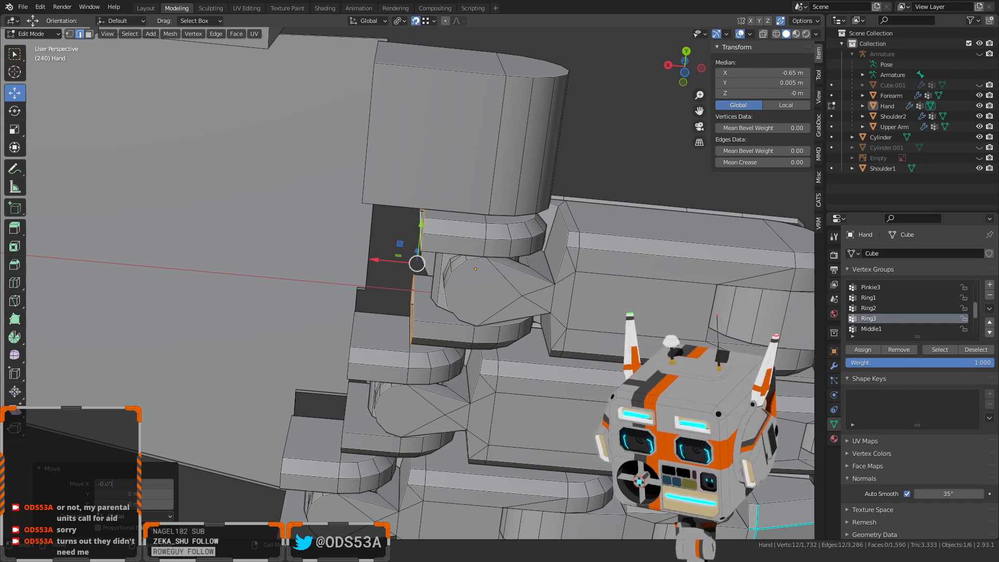
text(97)
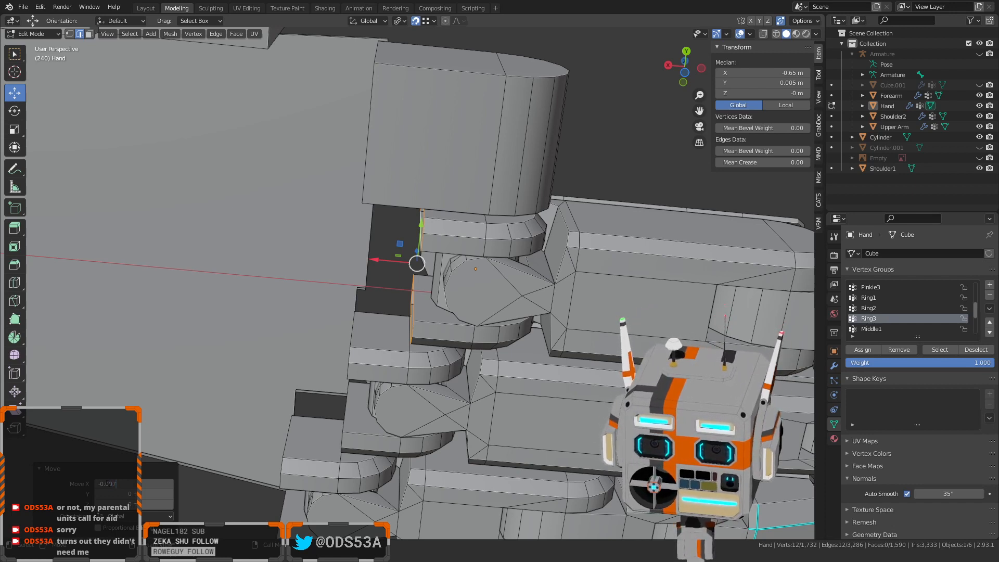
text(95)
key(Return)
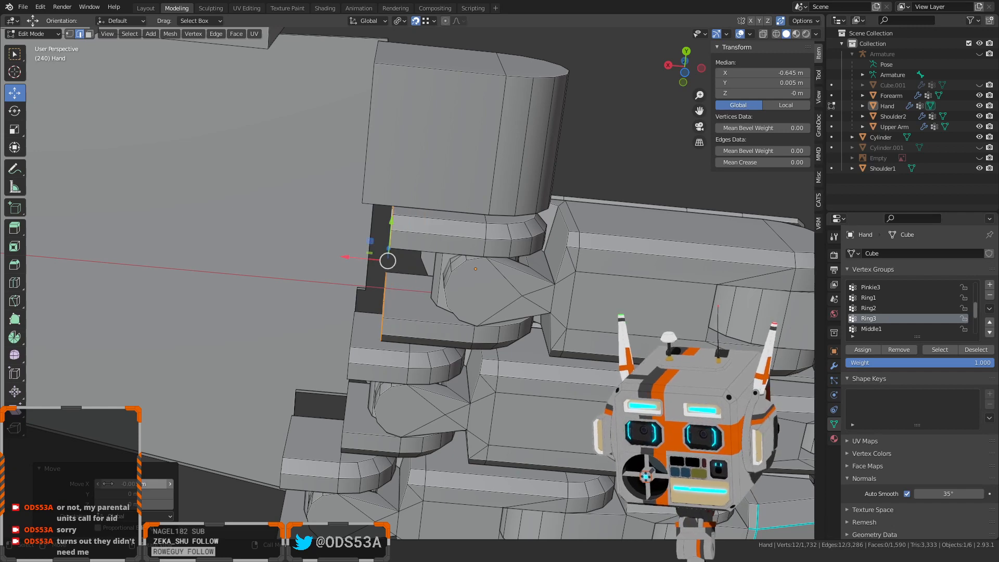
Remove the fingertip segment of the finger beside the large knuckle block from the Ring3 vertex group
scroll(426, 159, down, 5)
click(524, 134)
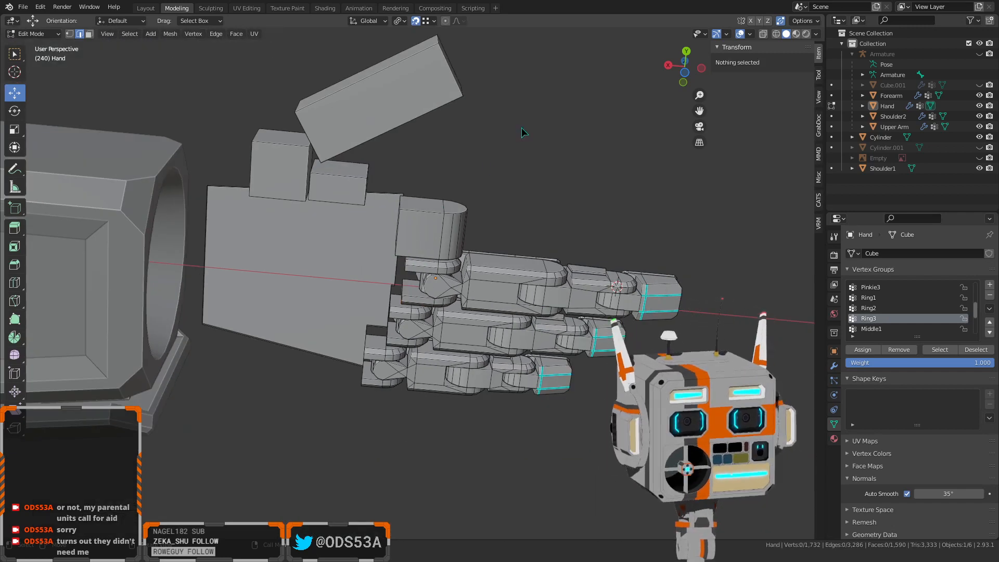
scroll(640, 245, up, 3)
middle_drag(640, 245, 412, 386)
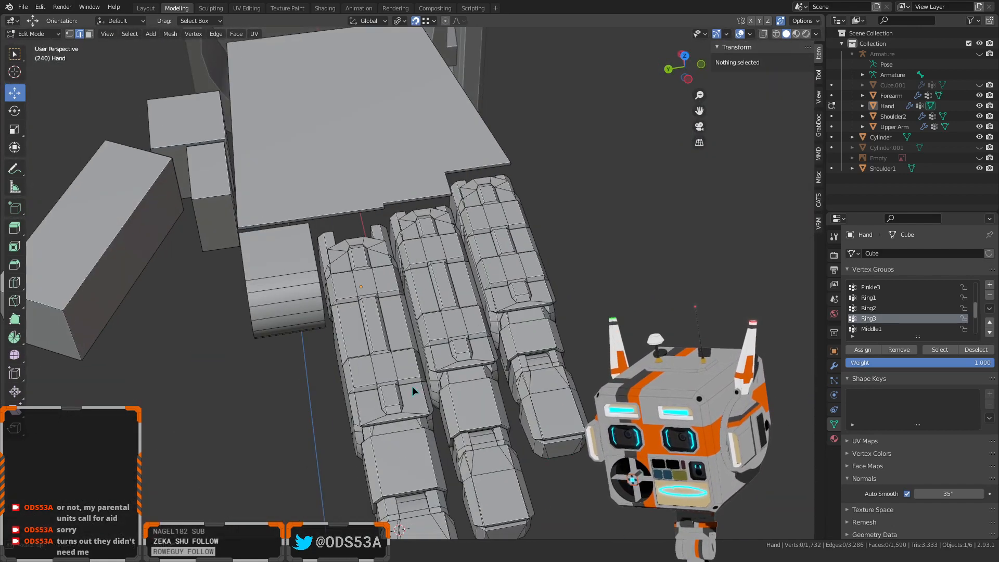
scroll(415, 393, up, 2)
middle_drag(518, 321, 604, 387)
click(936, 349)
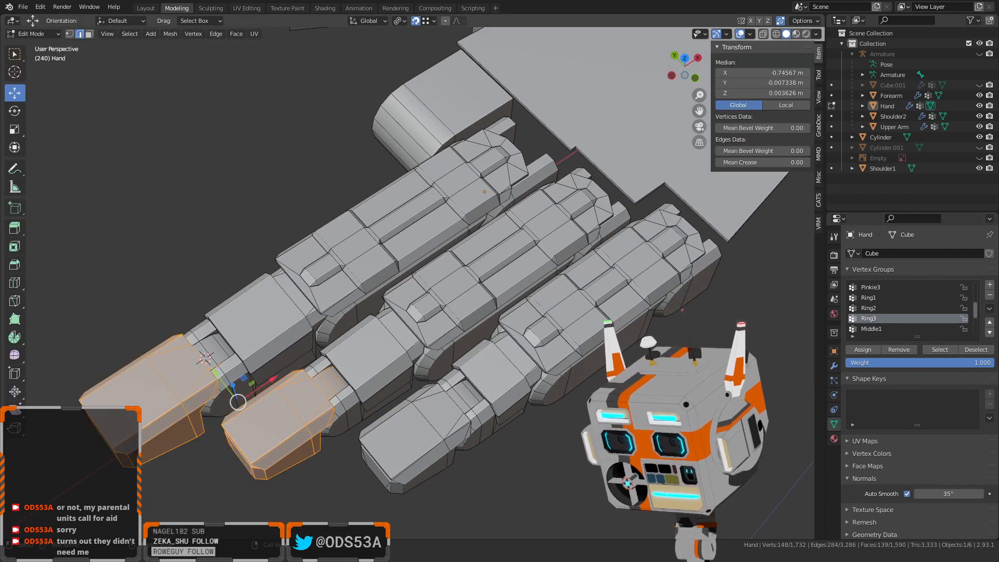
key(alt+a)
click(137, 395)
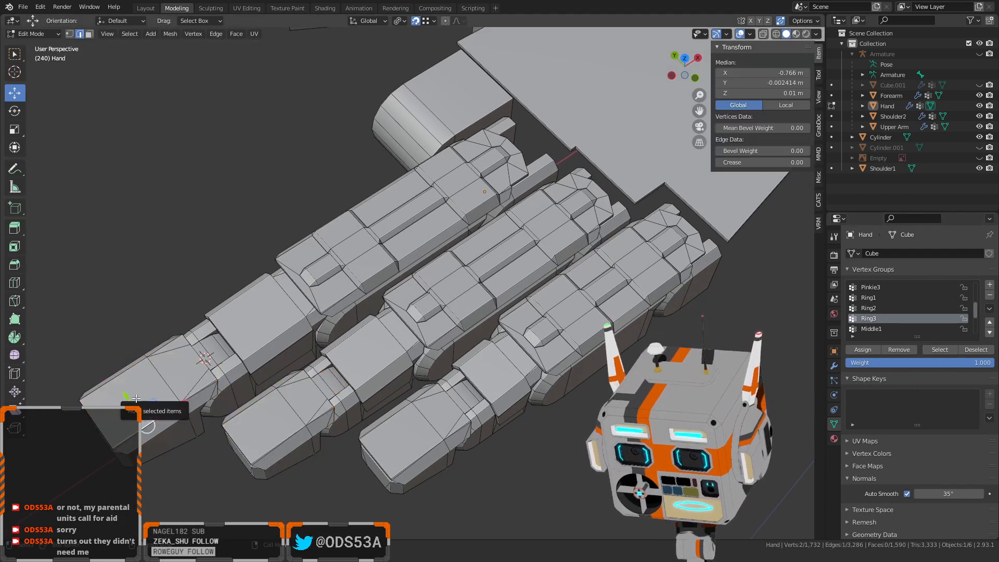
key(l)
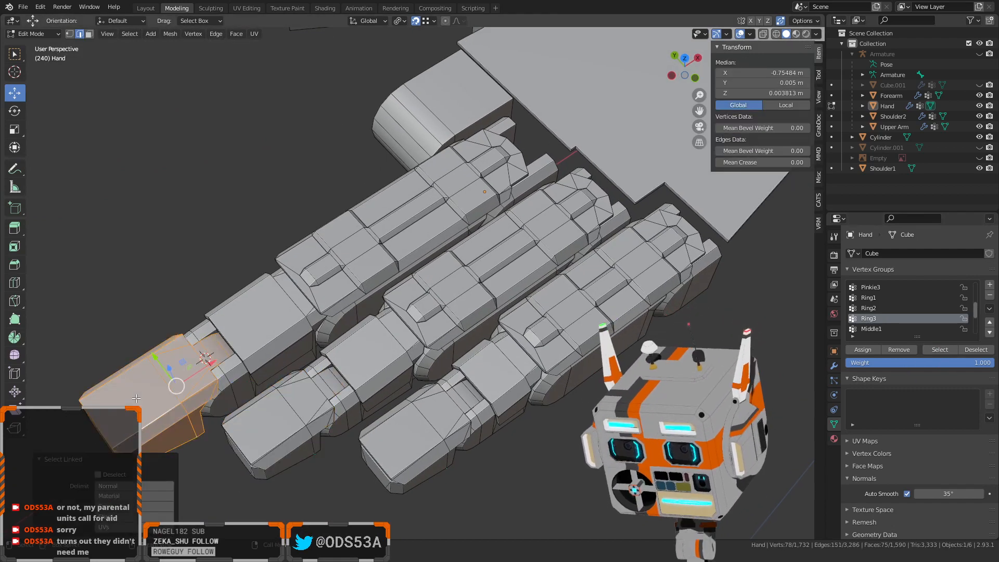
click(899, 349)
Remove the same finger's middle segment from the Ring2 vertex group
key(alt+a)
click(939, 349)
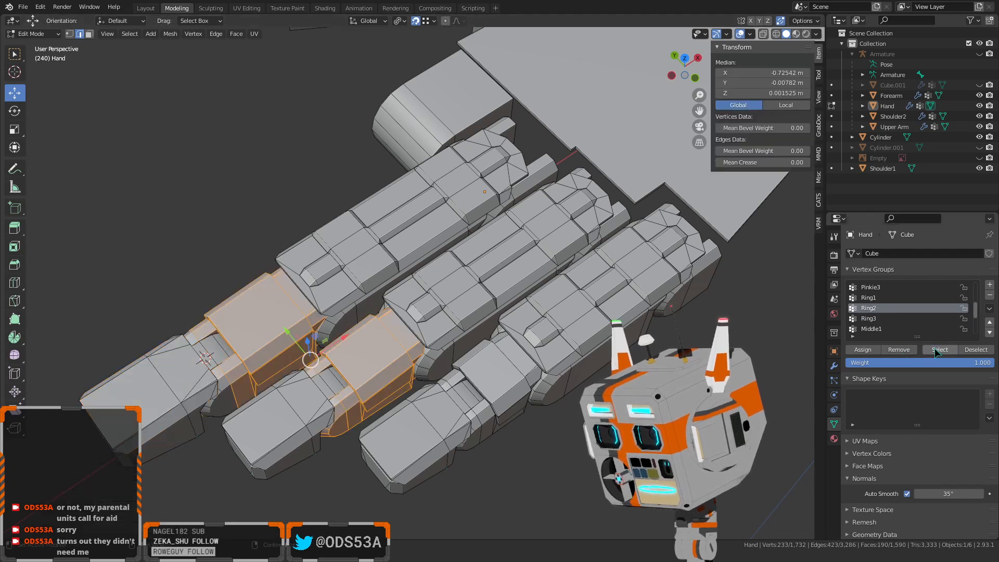
key(alt+a)
key(l)
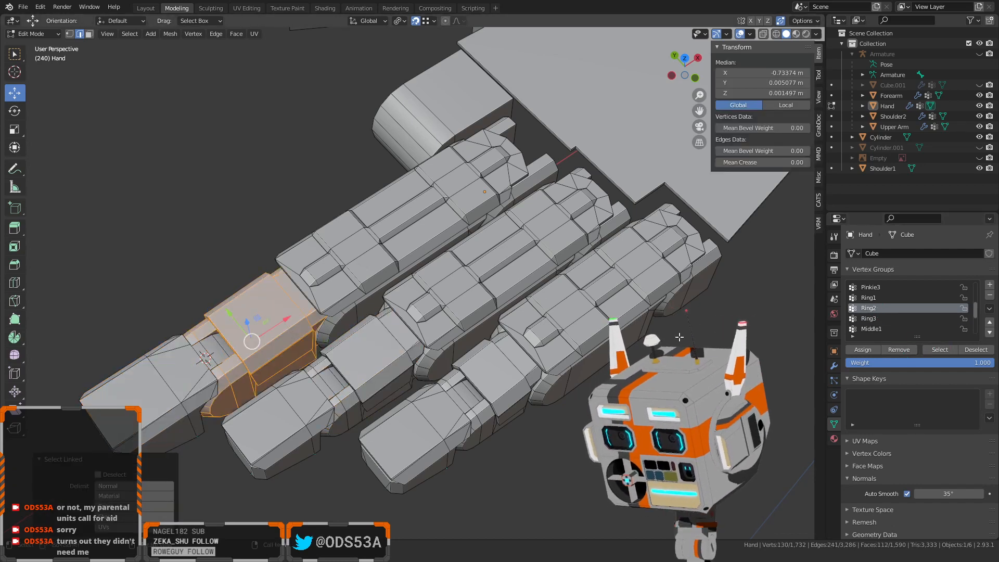
click(894, 349)
key(alt+a)
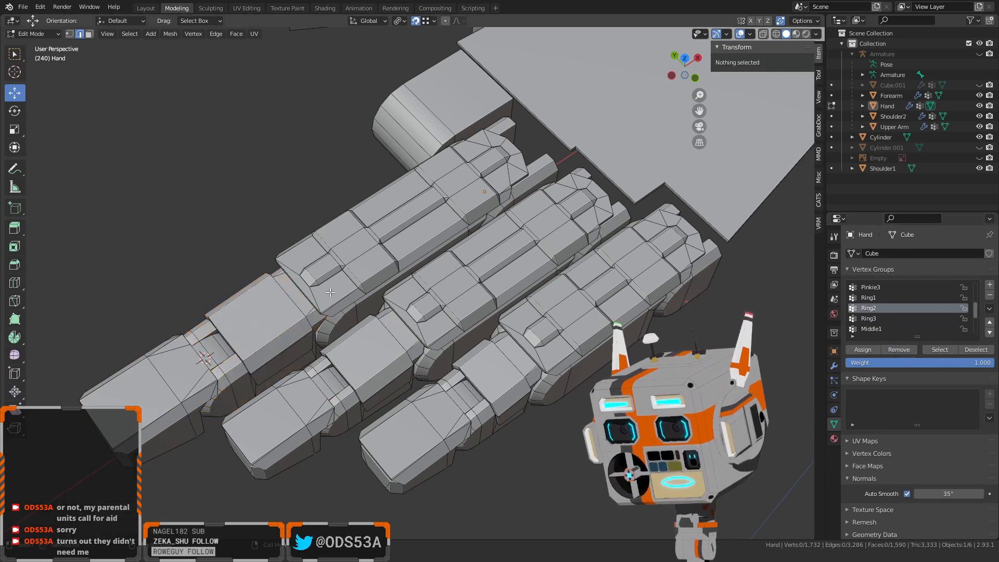
Remove the same finger's base segment from the Ring1 vertex group and check which geometry the group still selects
key(l)
key(l)
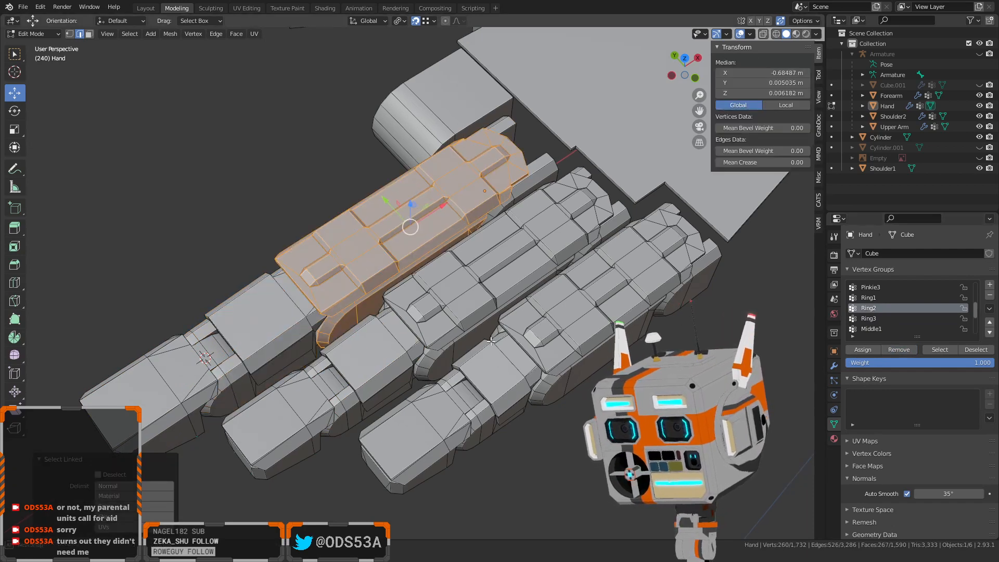
middle_drag(339, 318, 353, 216)
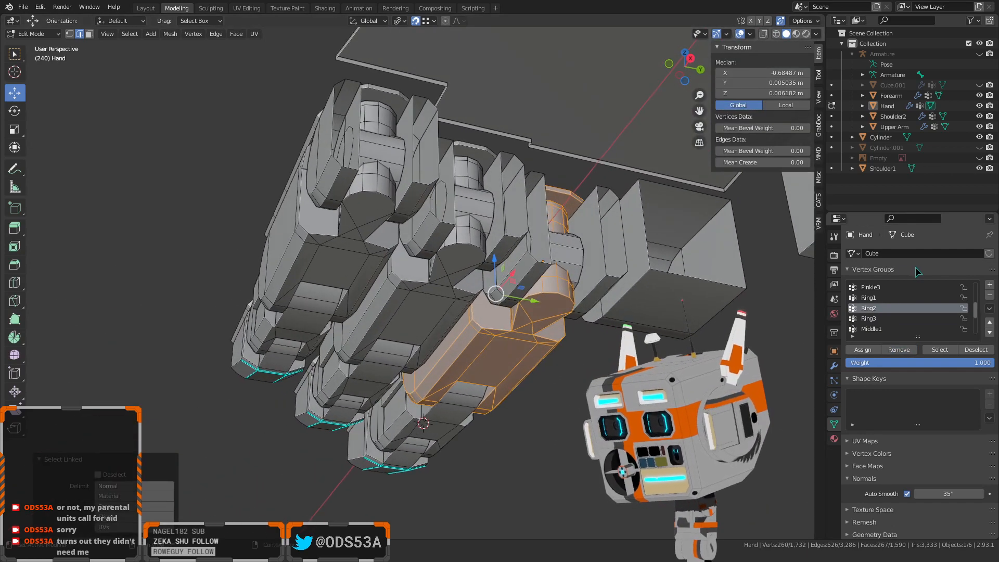
click(875, 298)
click(886, 350)
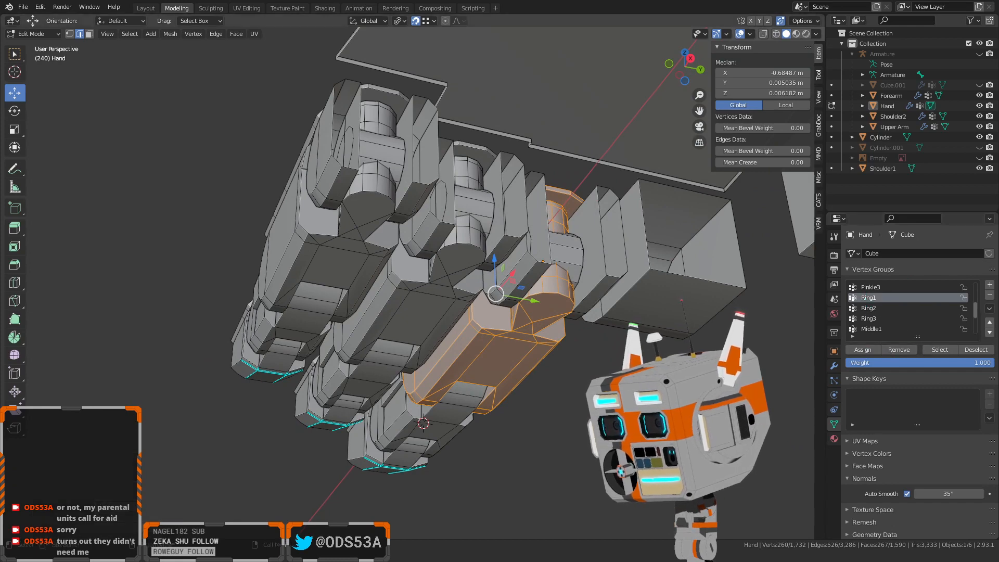
key(alt+a)
click(941, 351)
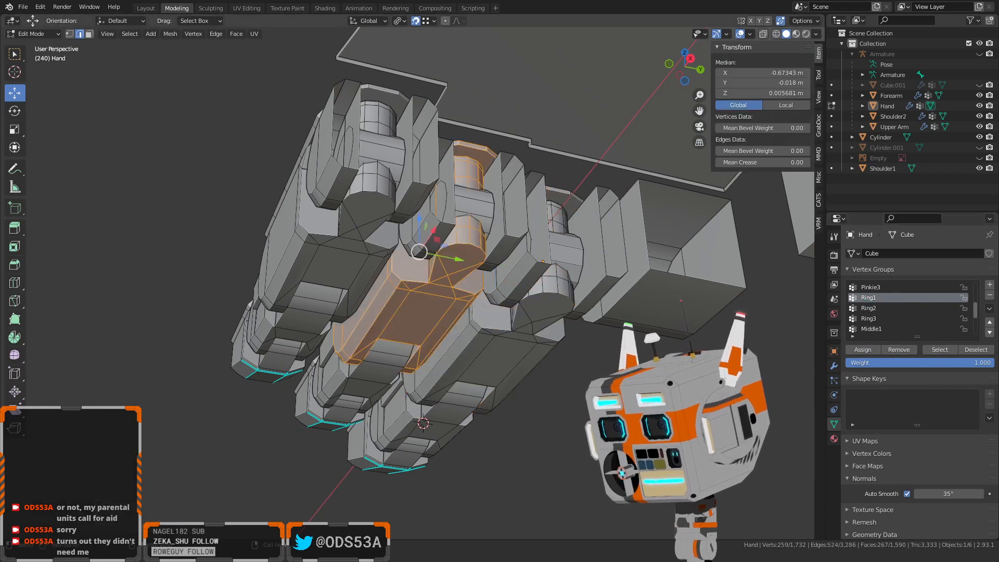
key(alt+a)
Assign the base segment of the finger beside the large knuckle block to the Middle1 vertex group
middle_drag(676, 291, 664, 294)
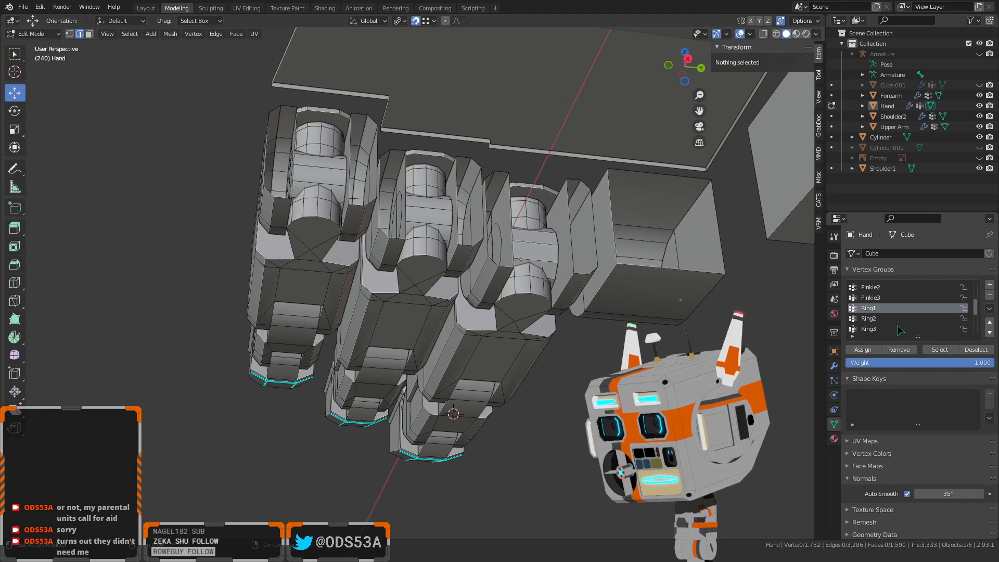
scroll(899, 330, down, 1)
click(871, 308)
middle_drag(520, 291, 381, 301)
key(l)
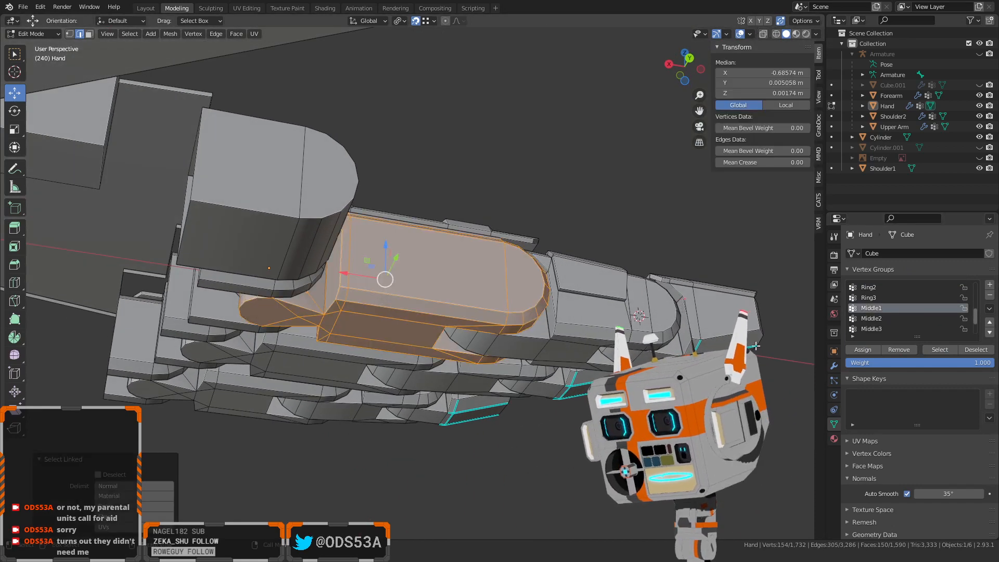
click(863, 350)
key(alt+a)
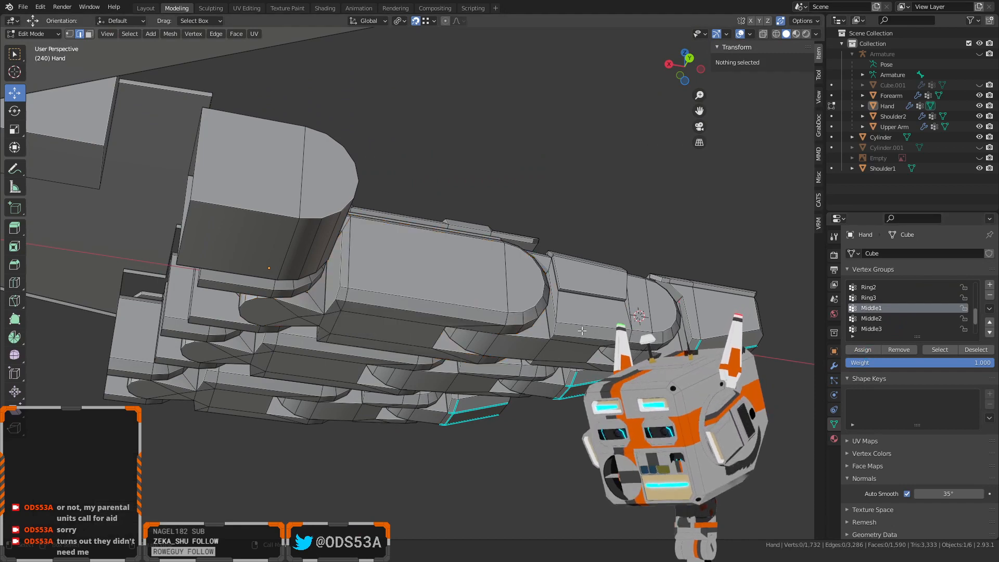
Assign the same finger's middle segment to the Middle2 vertex group and its fingertip segment to Middle3
key(l)
click(864, 351)
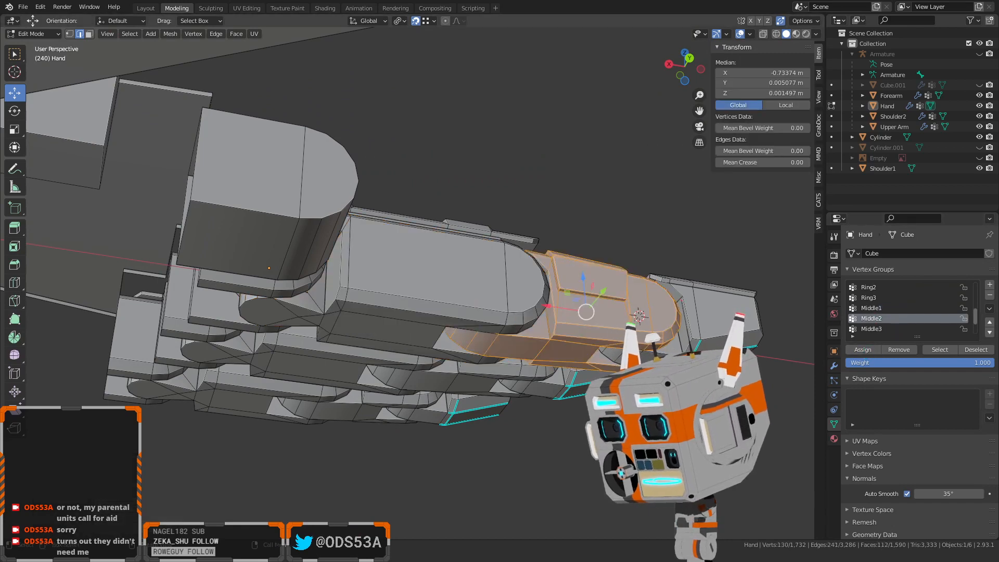
middle_drag(749, 307, 725, 309)
click(734, 292)
key(l)
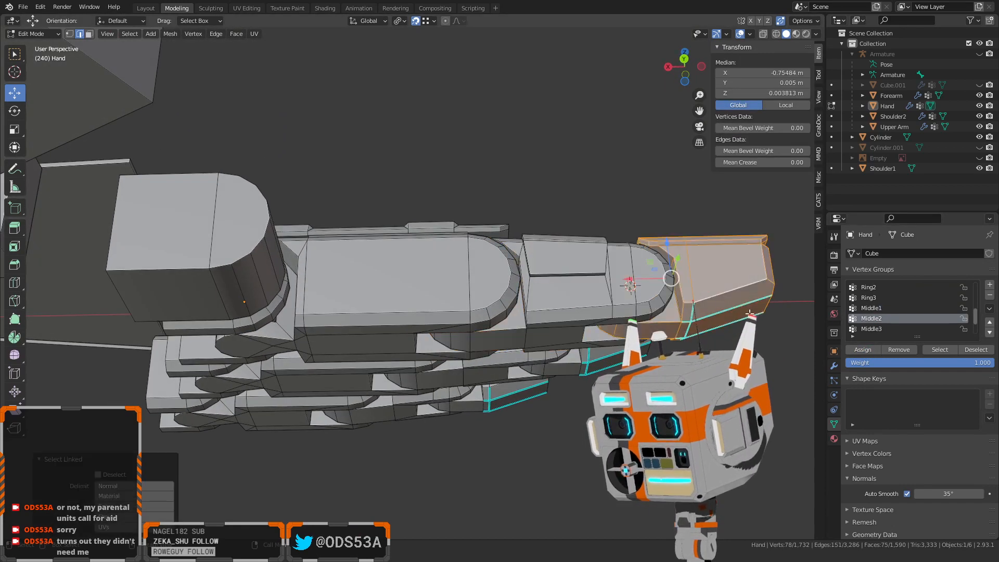
click(866, 350)
key(alt+a)
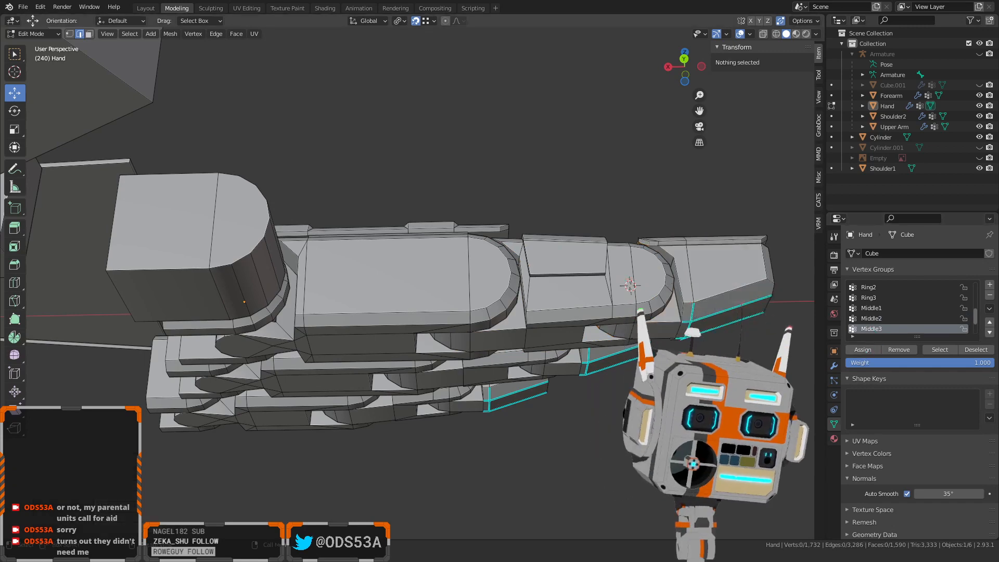
Select the geometry held by the Middle3 vertex group to check its assignment, and clear the selection
middle_drag(640, 395, 515, 421)
middle_drag(515, 420, 545, 328)
middle_drag(581, 289, 593, 284)
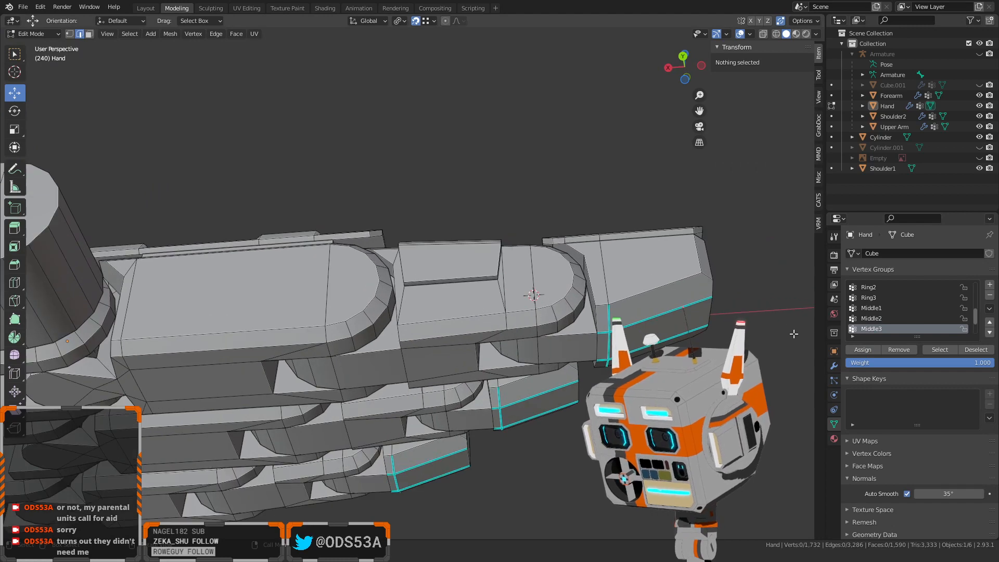
click(932, 350)
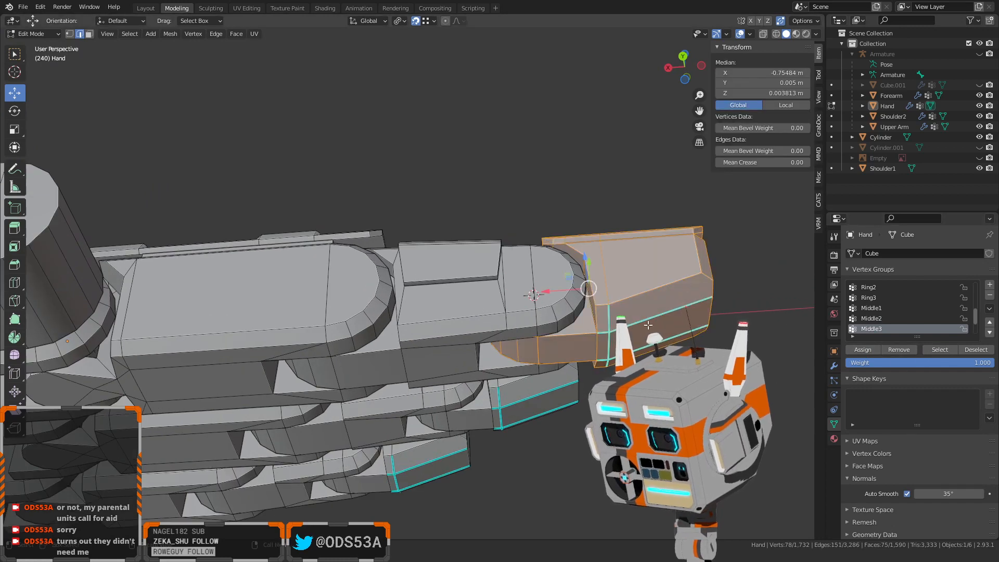
key(alt+a)
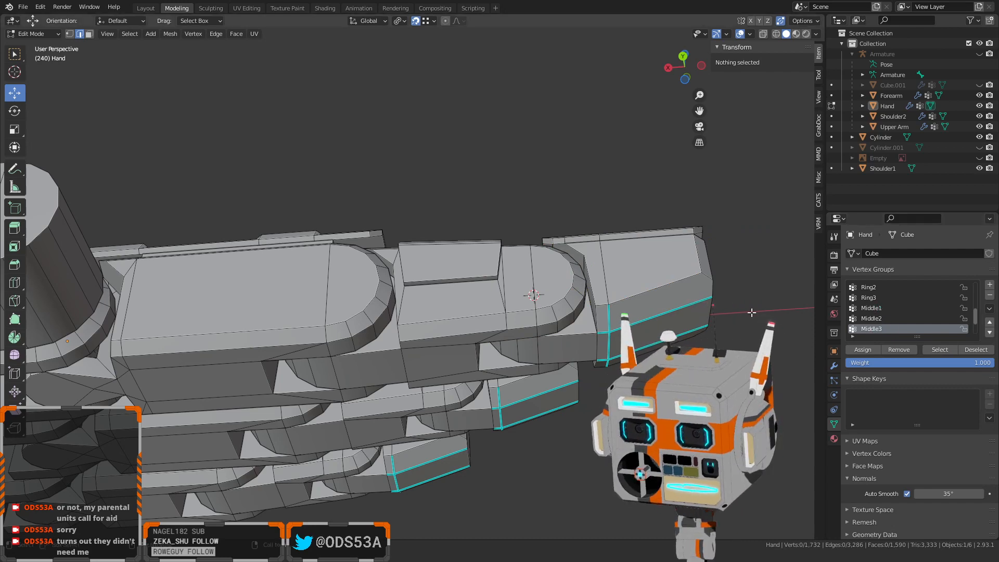
Unhide the armature and switch from editing the hand mesh to editing the armature
click(979, 54)
key(Tab)
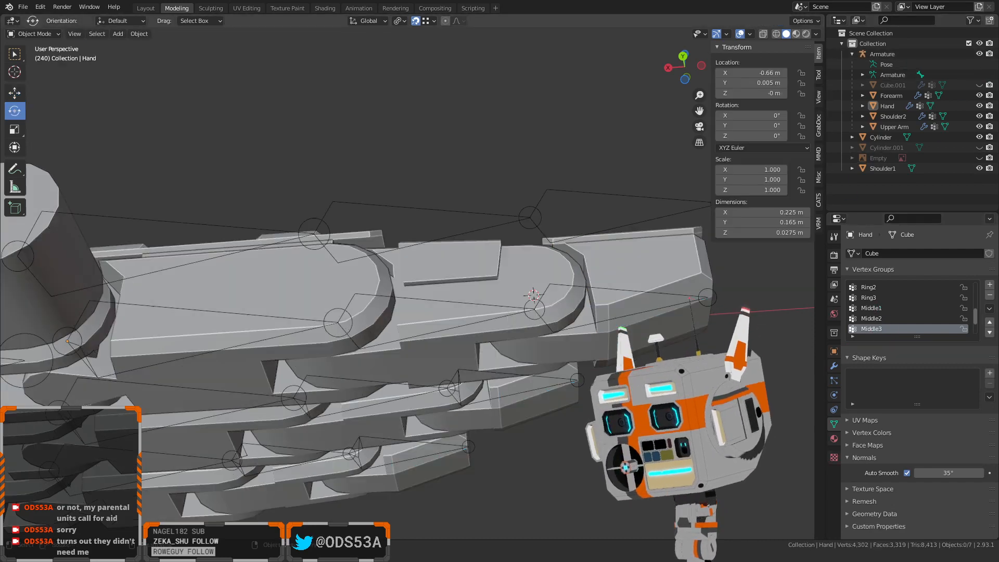
middle_drag(395, 323, 395, 388)
click(395, 398)
key(Tab)
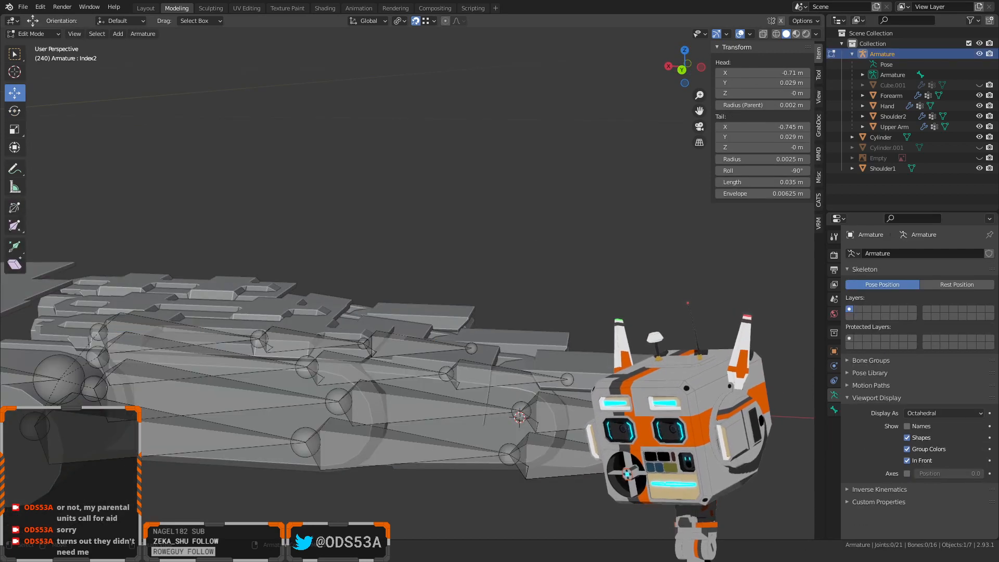
Check the bone names along the reassigned finger, from the fingertip bone back to the base bone
click(834, 411)
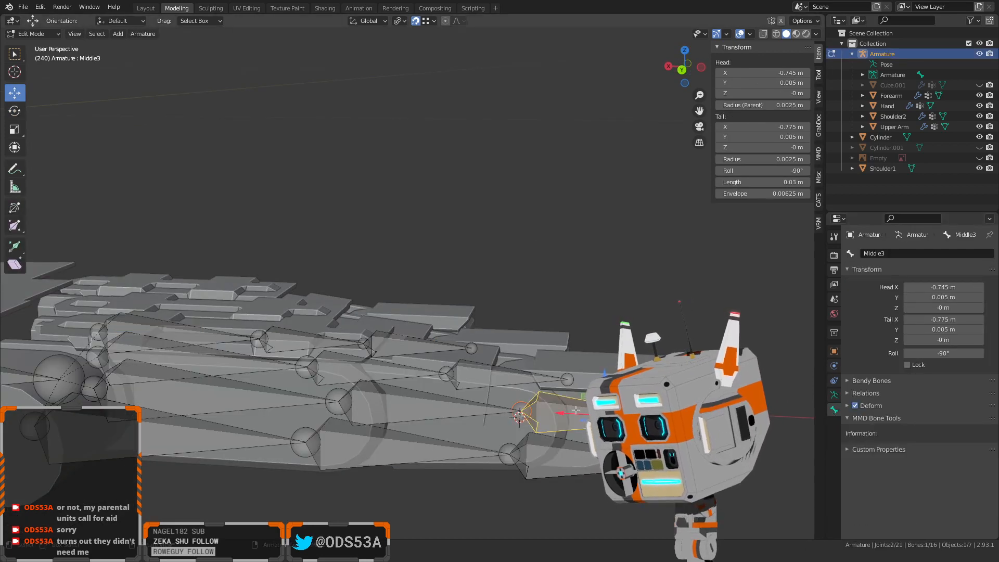
middle_drag(520, 411, 527, 426)
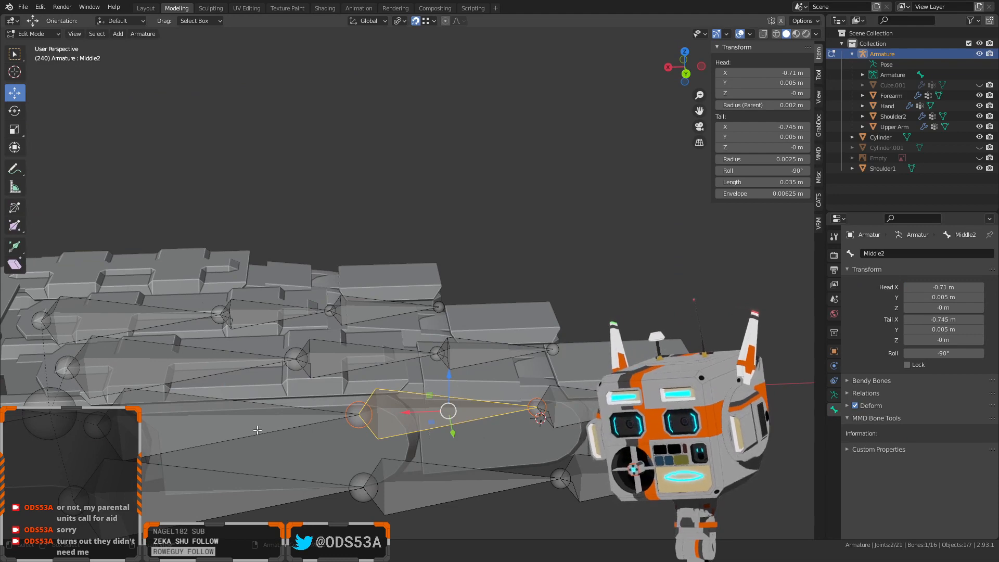
click(257, 430)
scroll(434, 406, down, 2)
middle_drag(571, 402, 440, 368)
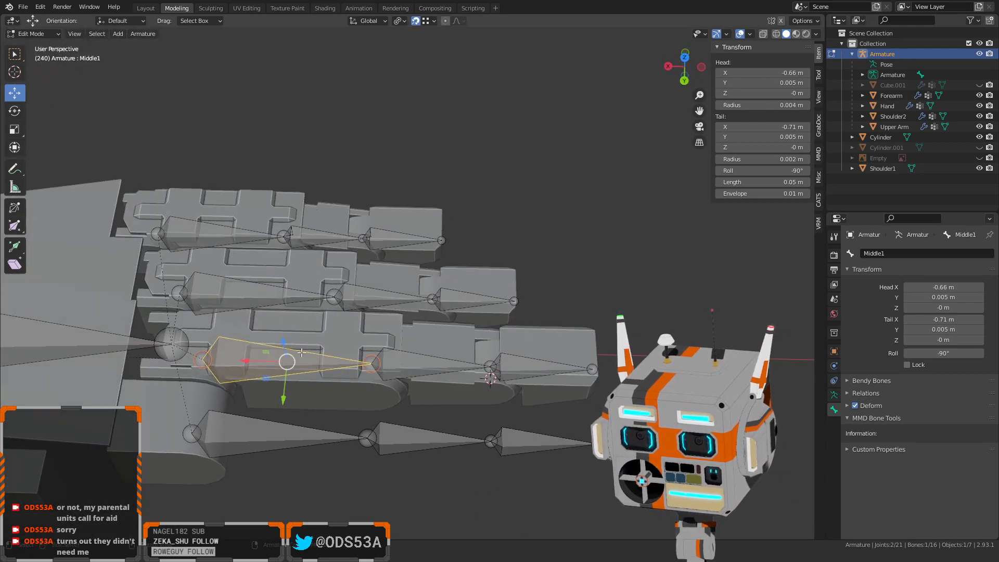
Put the armature in Pose Mode, test-rotate the Middle1 bone to see which geometry follows, and clear its rotation
click(31, 34)
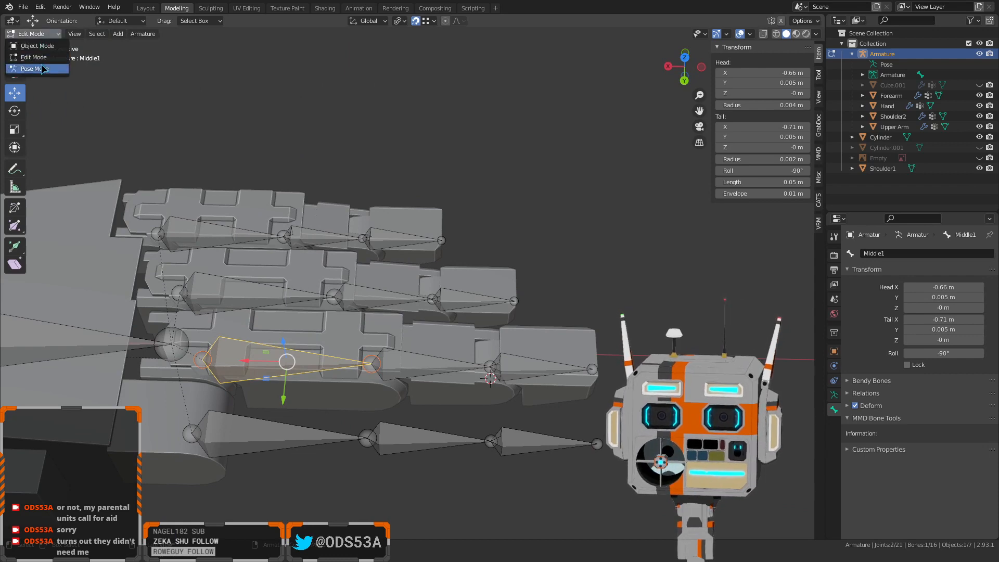
click(42, 68)
middle_drag(316, 186, 246, 277)
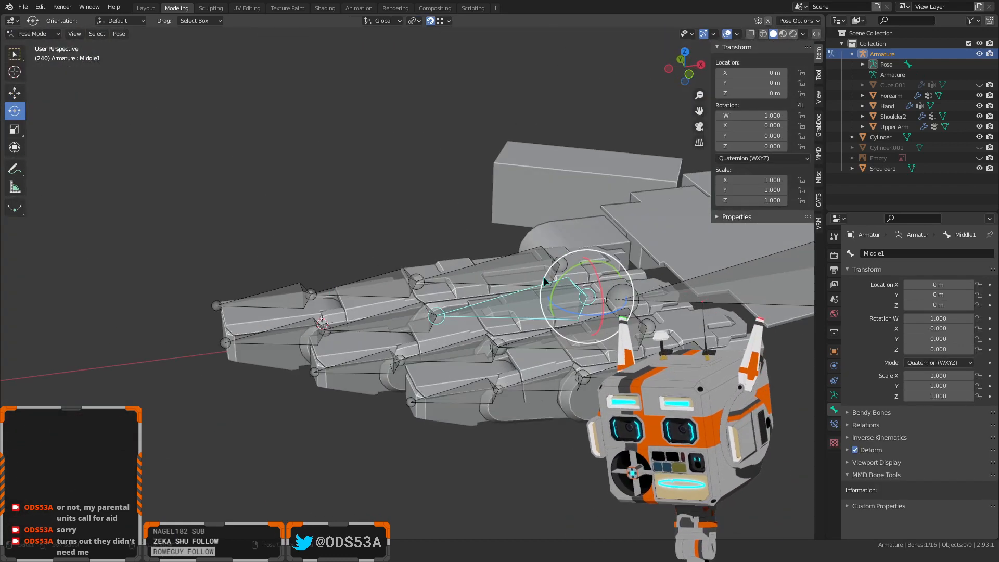
mouse_move(561, 276)
mouse_down()
mouse_move(566, 259)
mouse_move(553, 290)
mouse_up()
middle_drag(380, 373, 457, 375)
key(alt+r)
middle_drag(162, 398, 268, 390)
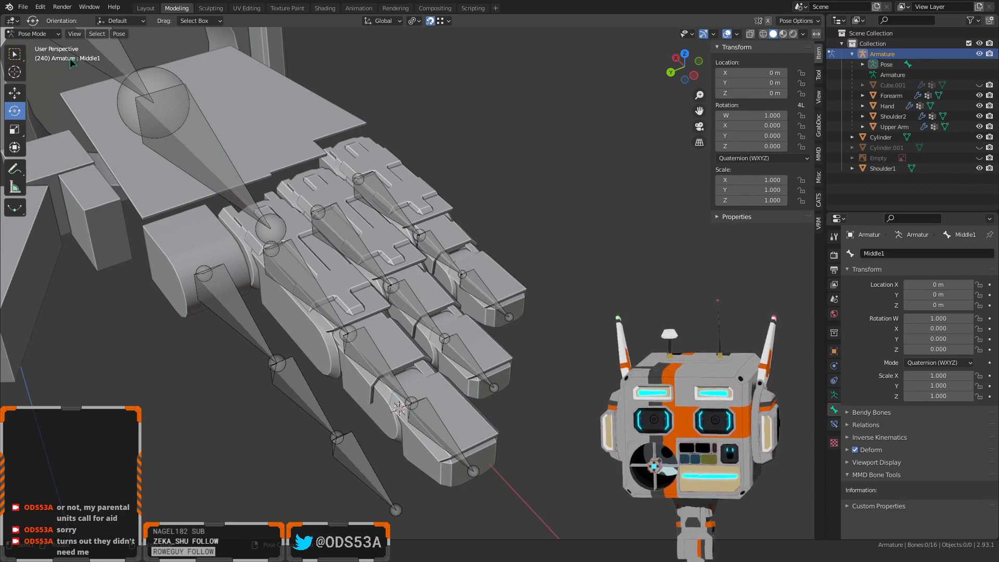
In the hand mesh, select the linked armour plates on the back of the finger's base segment and assign them to Middle1
click(35, 33)
click(36, 46)
click(301, 321)
key(Tab)
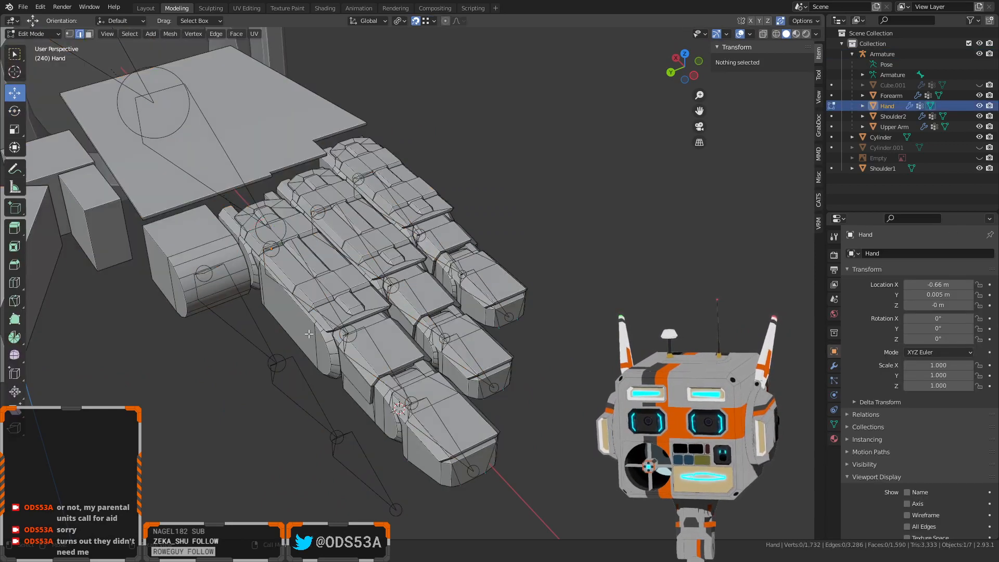
key(c)
click(358, 299)
key(Escape)
key(ctrl+l)
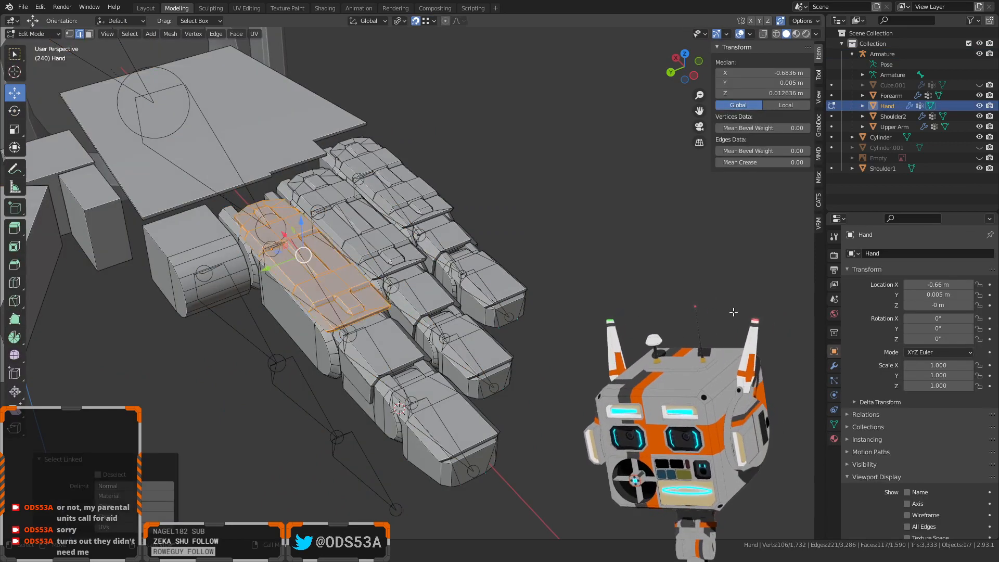
click(833, 425)
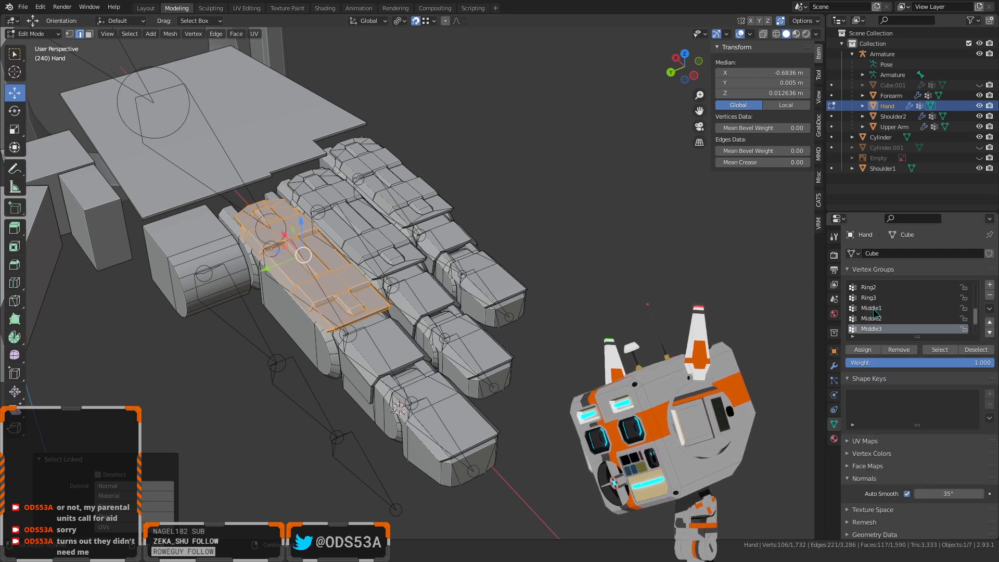
click(865, 351)
key(alt+a)
key(Tab)
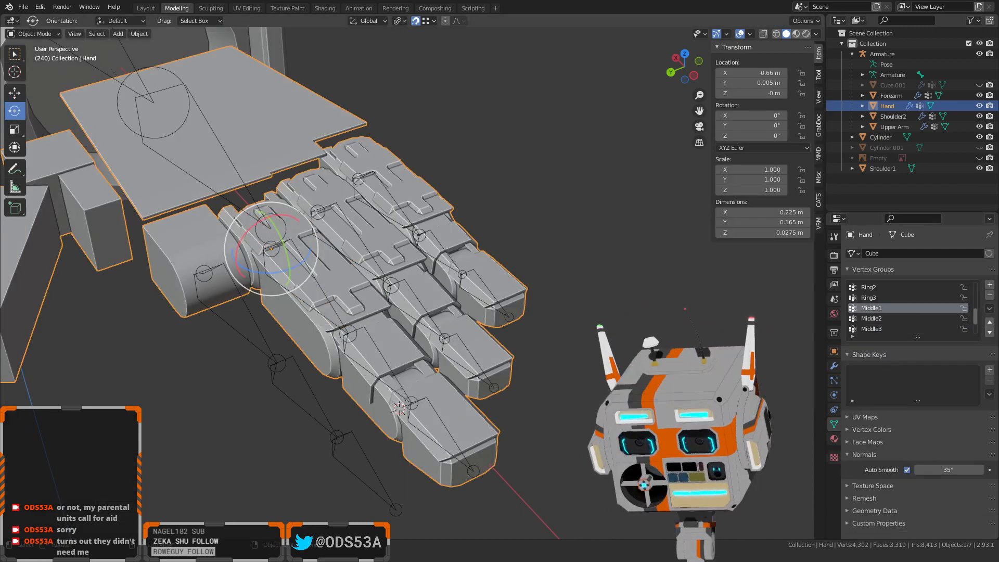
Select the armature instead of the hand and put it back in Pose Mode
key(alt+a)
click(307, 276)
click(282, 361)
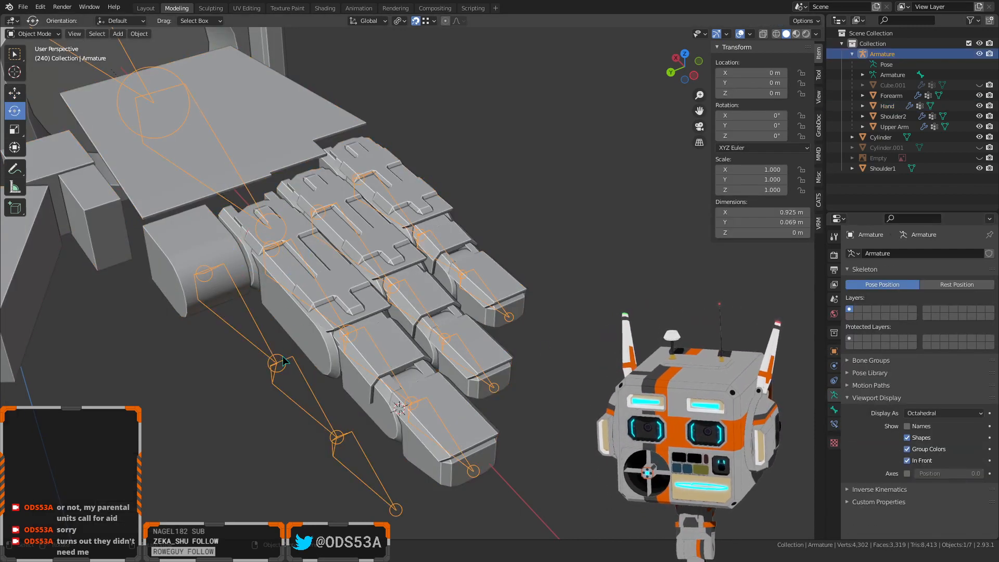
key(Tab)
click(31, 34)
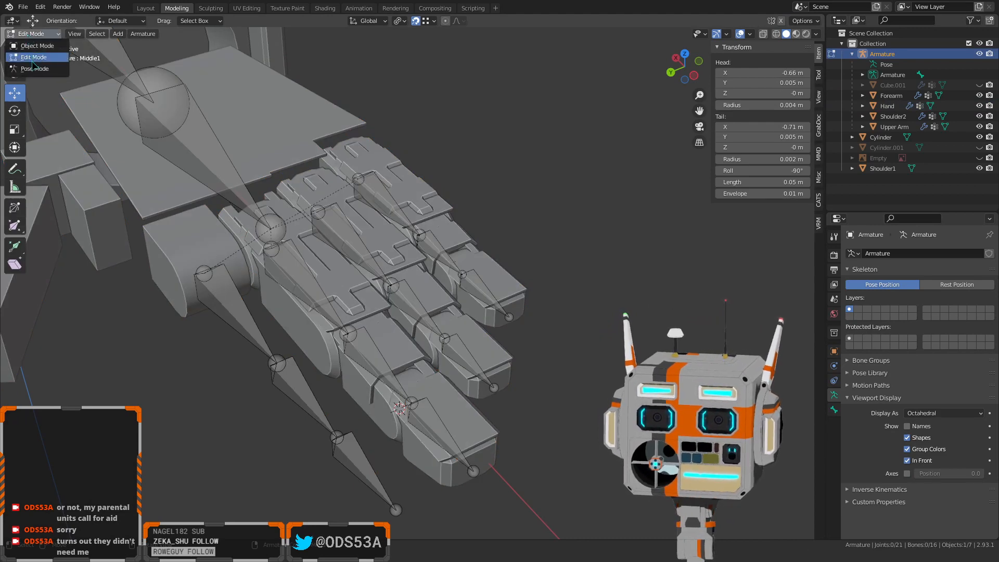
click(33, 60)
click(36, 69)
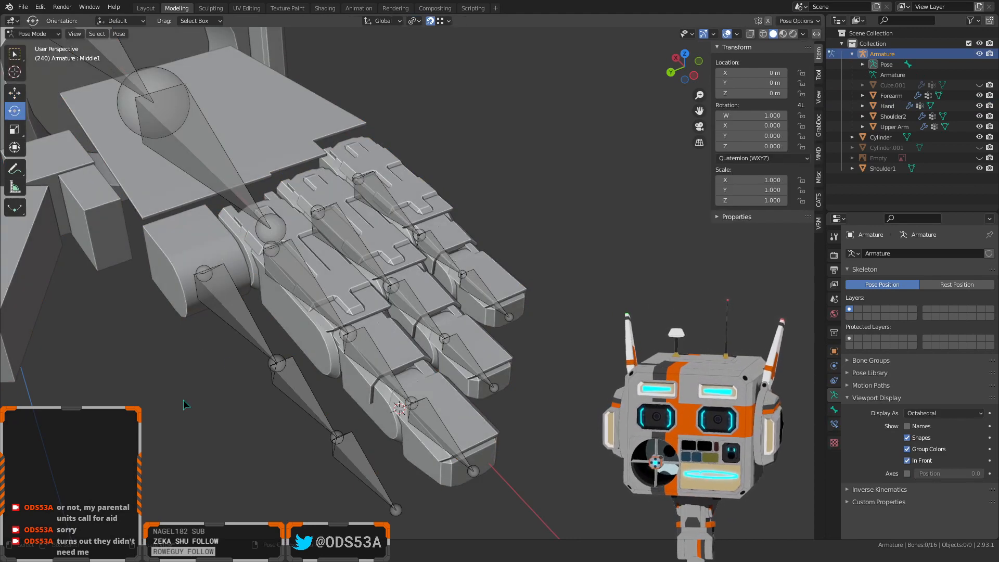
Test-bend the finger by rotating the Middle1 bone about 37°, inspect the knuckle, and clear the rotation
middle_drag(353, 308, 261, 313)
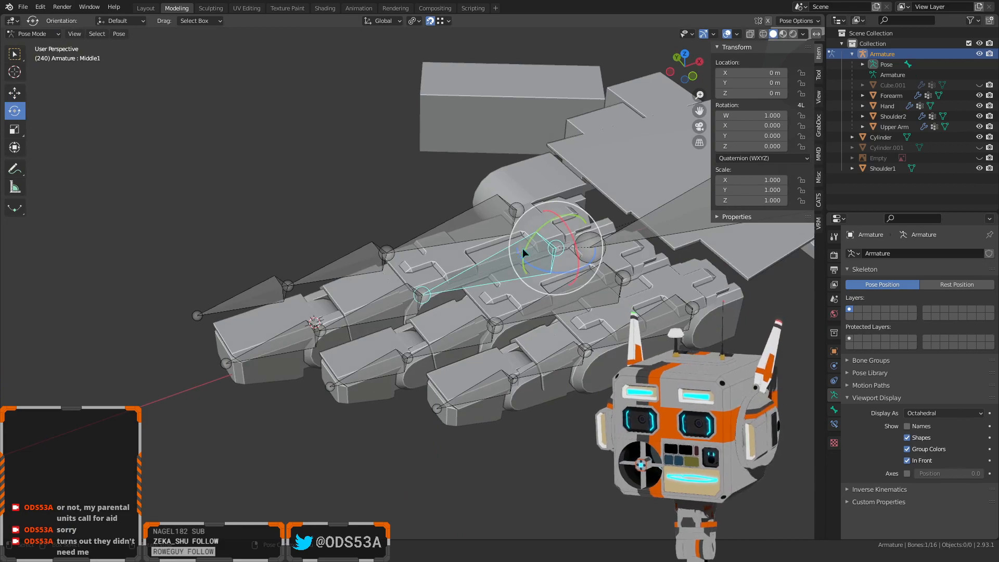
drag(522, 249, 520, 275)
middle_drag(521, 276, 383, 264)
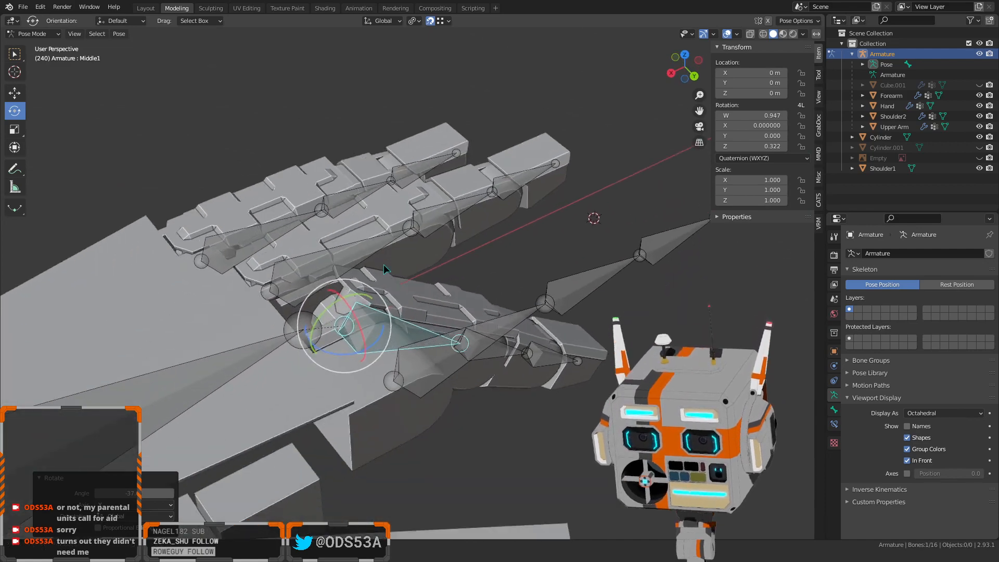
scroll(391, 325, up, 5)
middle_drag(392, 327, 509, 303)
key(alt+r)
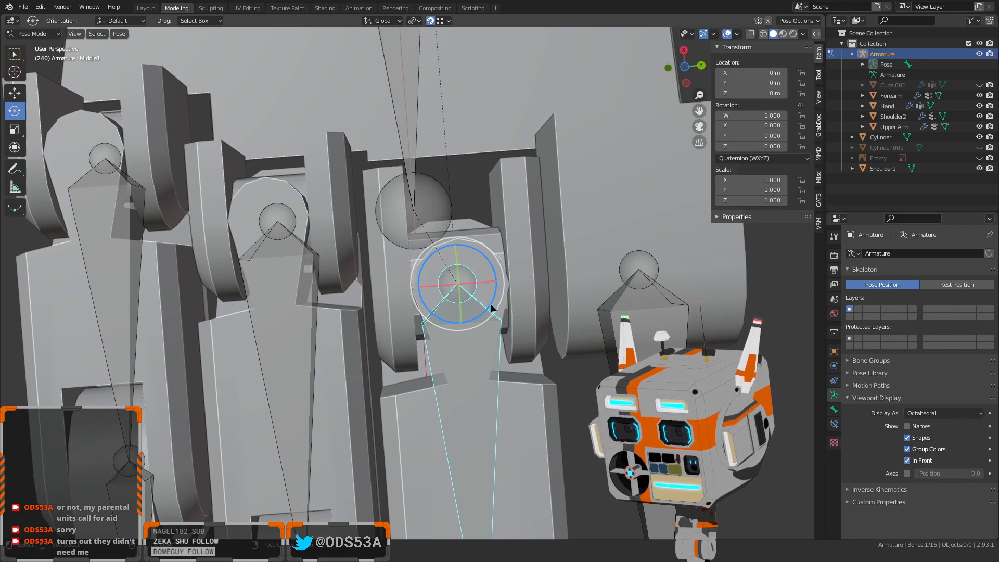
Test-swing the finger sideways by rotating the Middle1 bone about 15°, inspect the joint clearance, and clear the rotation
middle_drag(491, 308, 489, 285)
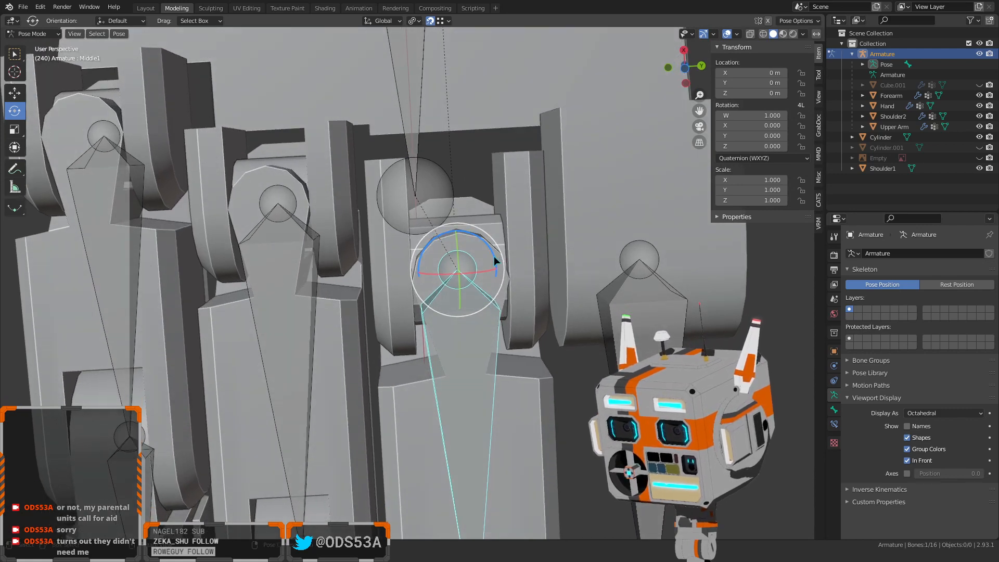
drag(494, 260, 498, 270)
scroll(429, 364, down, 5)
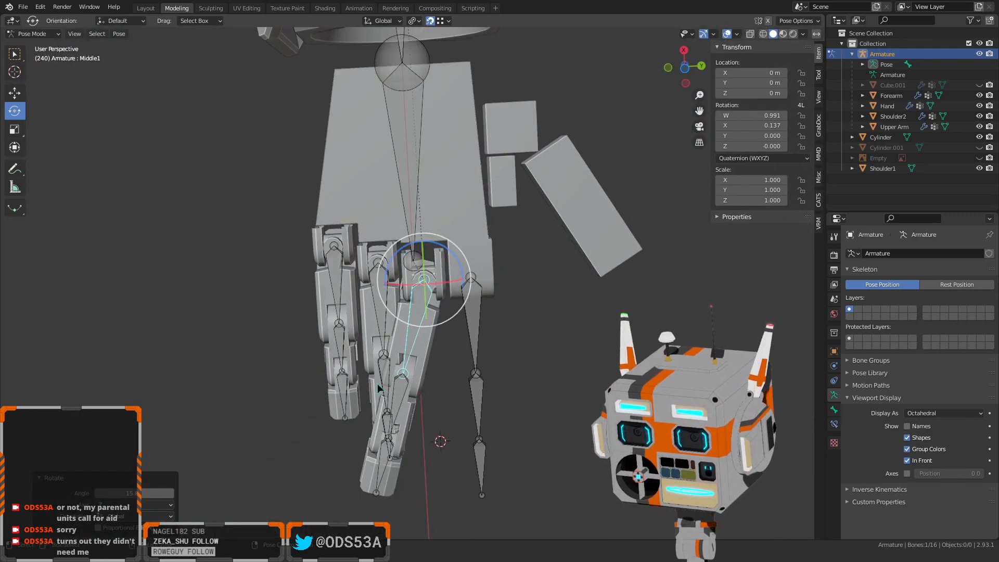
scroll(391, 381, up, 7)
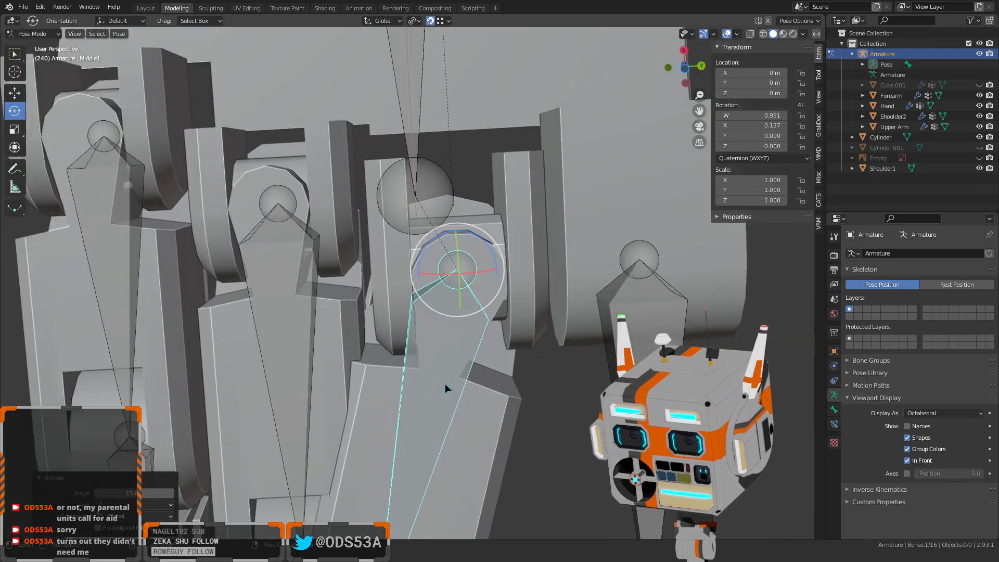
scroll(444, 383, down, 3)
key(alt+r)
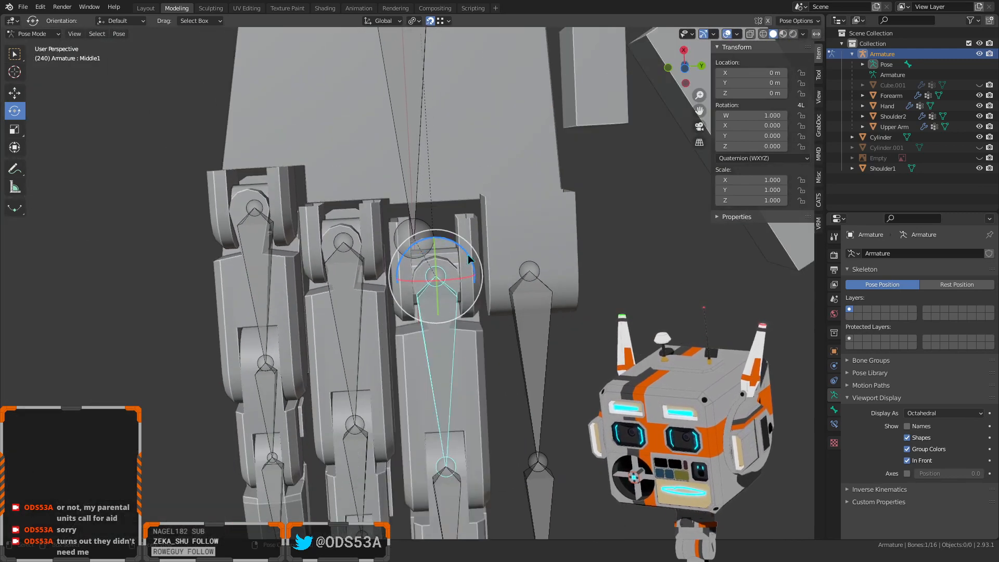
Try rotating the Middle1 and Ring1 bones slightly sideways, and undo both rotations
drag(467, 254, 444, 251)
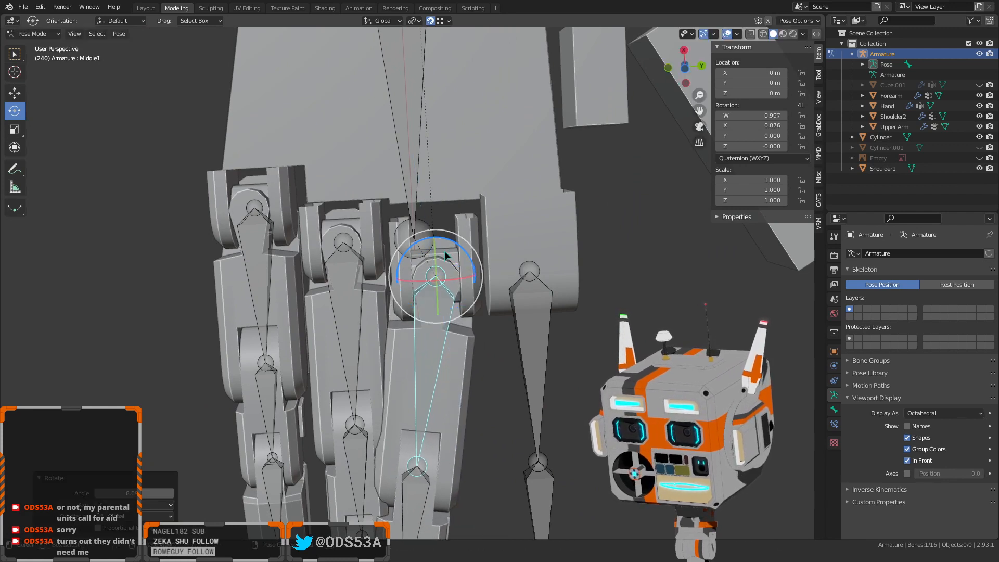
click(345, 278)
drag(379, 229, 380, 238)
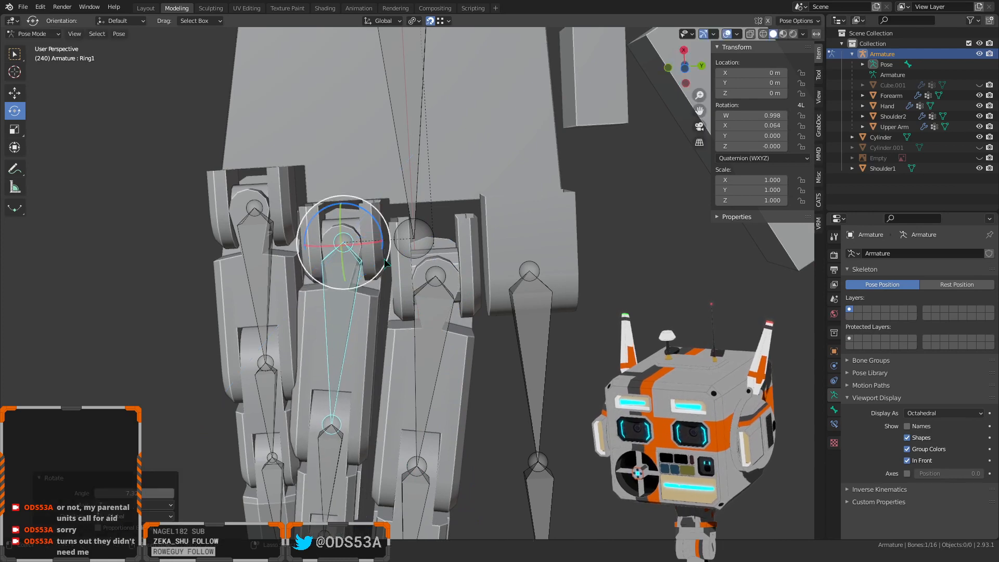
key(ctrl+z)
key(ctrl+z)
key(ctrl+z)
Try spreading the fingers by rotating the Pinkie1 bone sideways, Ring1 about 11° and Middle1 about 12°
click(260, 236)
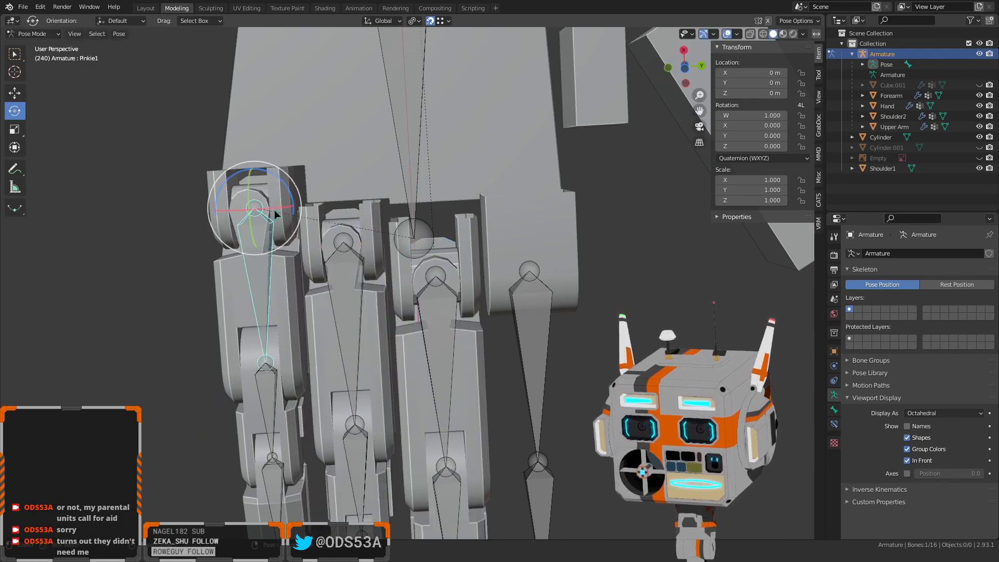
drag(288, 188, 348, 283)
click(350, 284)
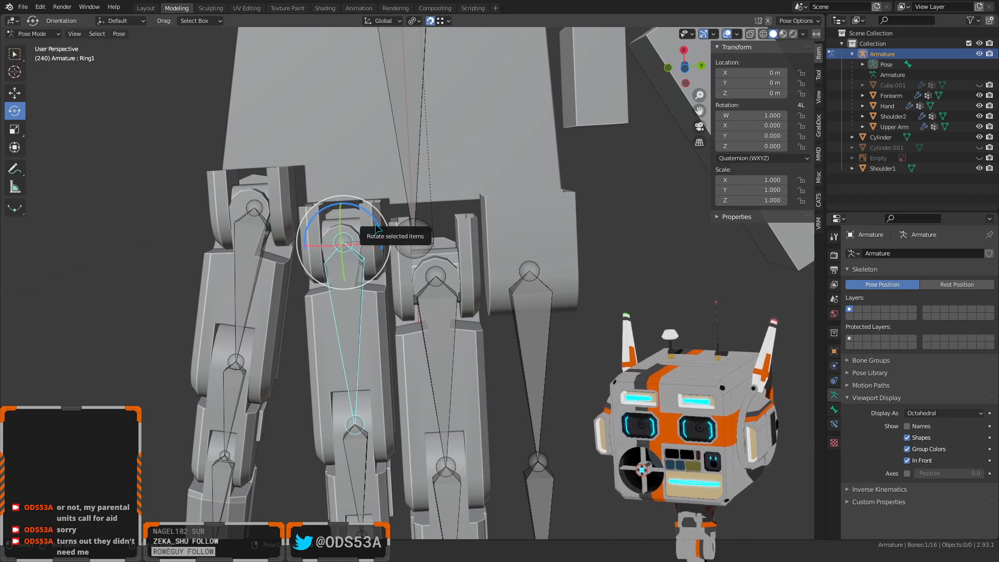
drag(376, 228, 378, 233)
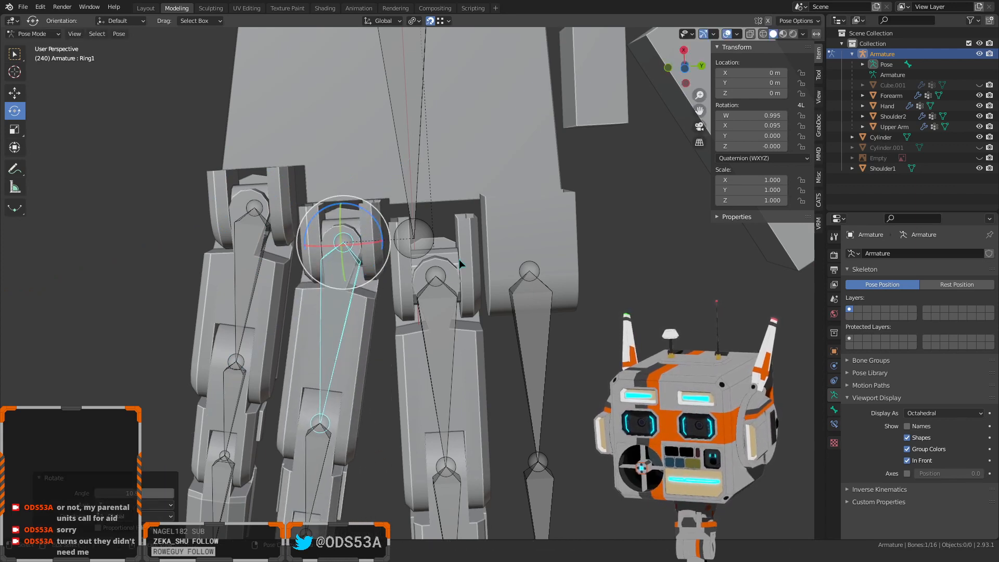
click(434, 306)
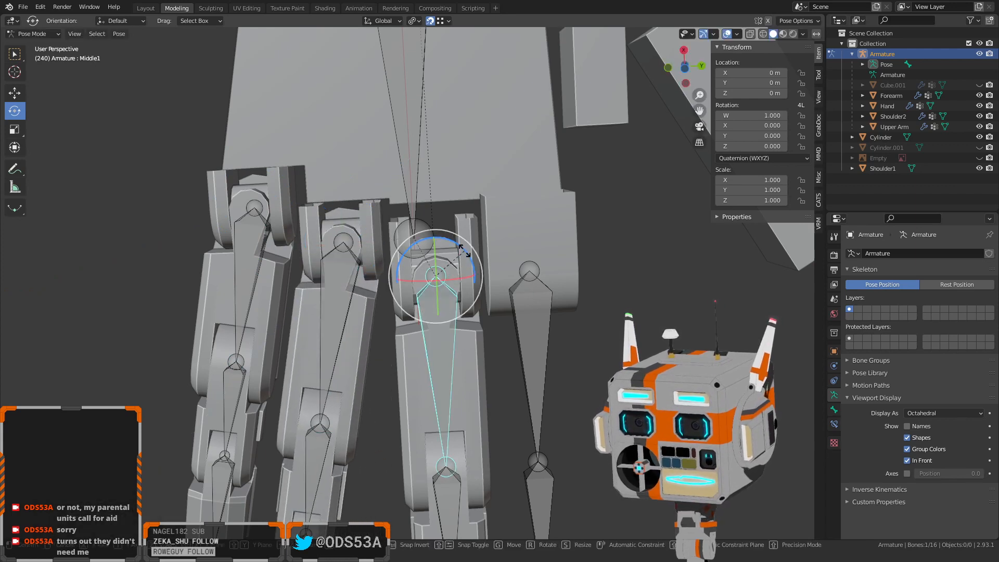
drag(462, 248, 467, 272)
scroll(461, 282, down, 5)
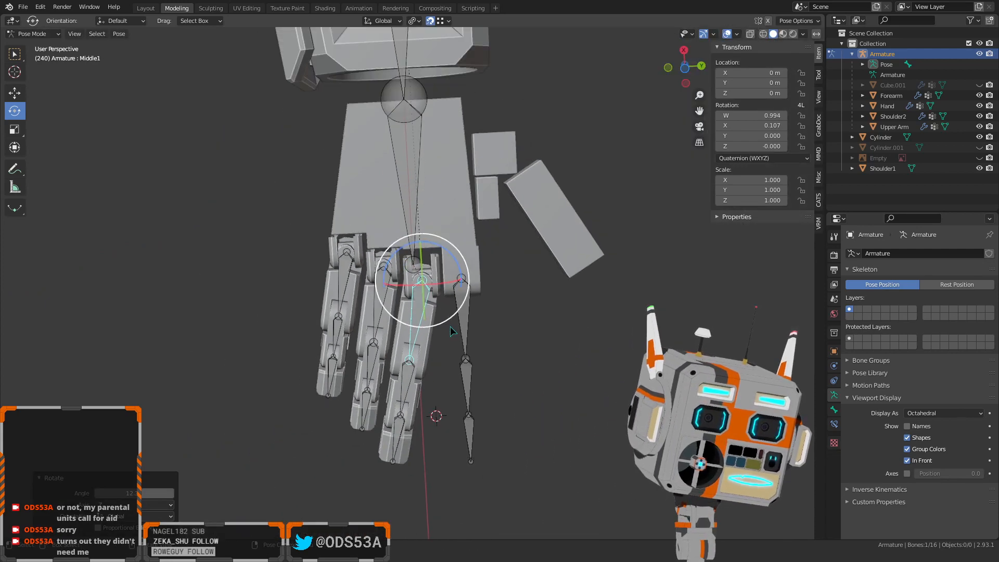
click(552, 327)
scroll(445, 317, up, 3)
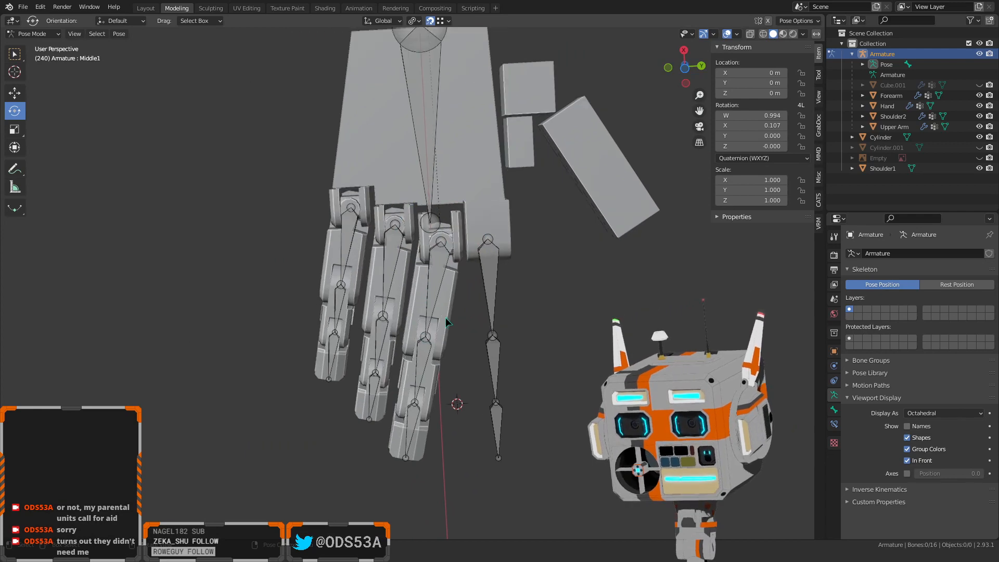
Undo the sideways test rotations of the Middle1, Ring1 and Pinkie1 bones
key(ctrl+z)
key(ctrl+z)
key(ctrl+z)
key(ctrl+z)
key(ctrl+z)
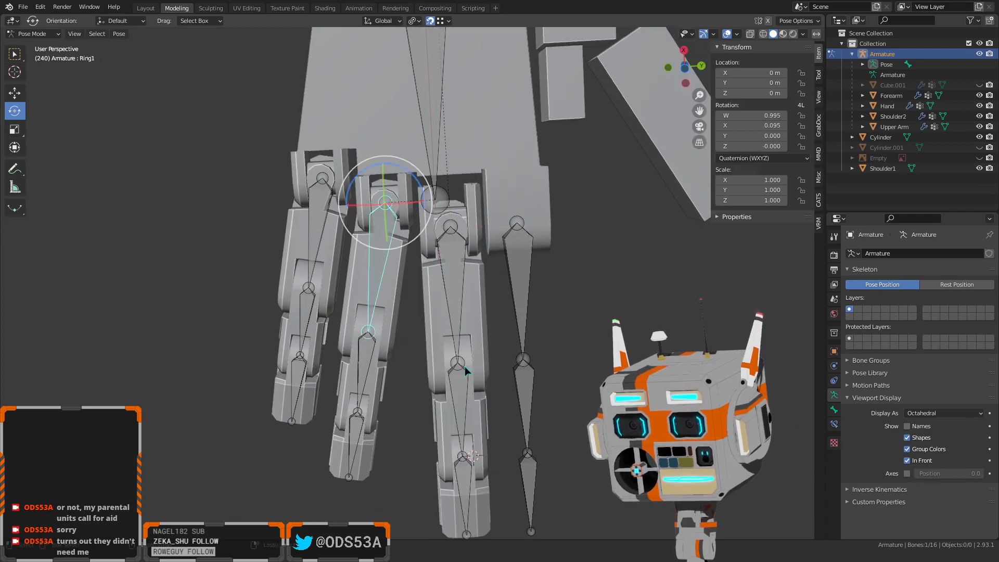
Return the armature to Object Mode, deselect it, and hide it from the scene
click(217, 334)
middle_drag(218, 337, 566, 288)
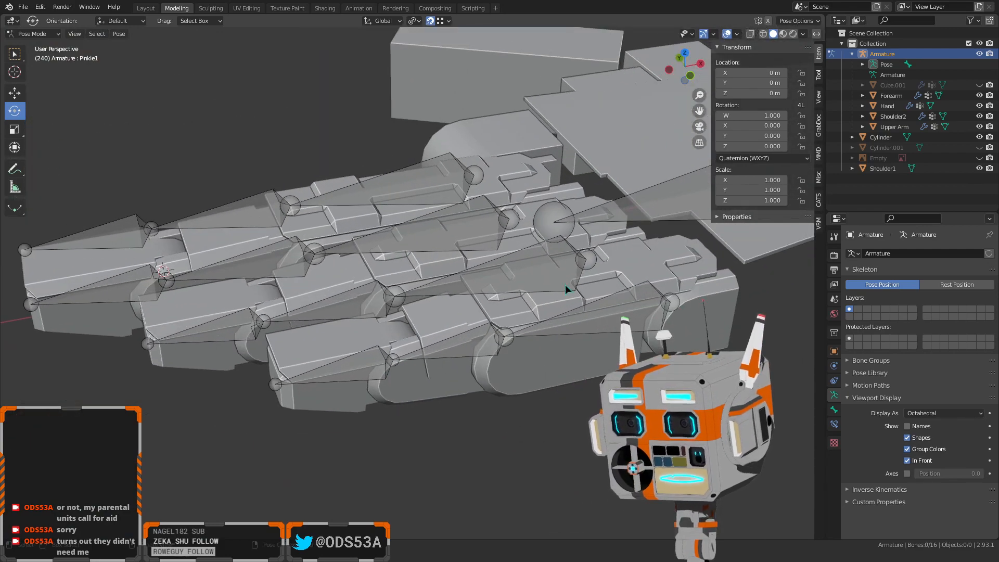
scroll(520, 316, down, 6)
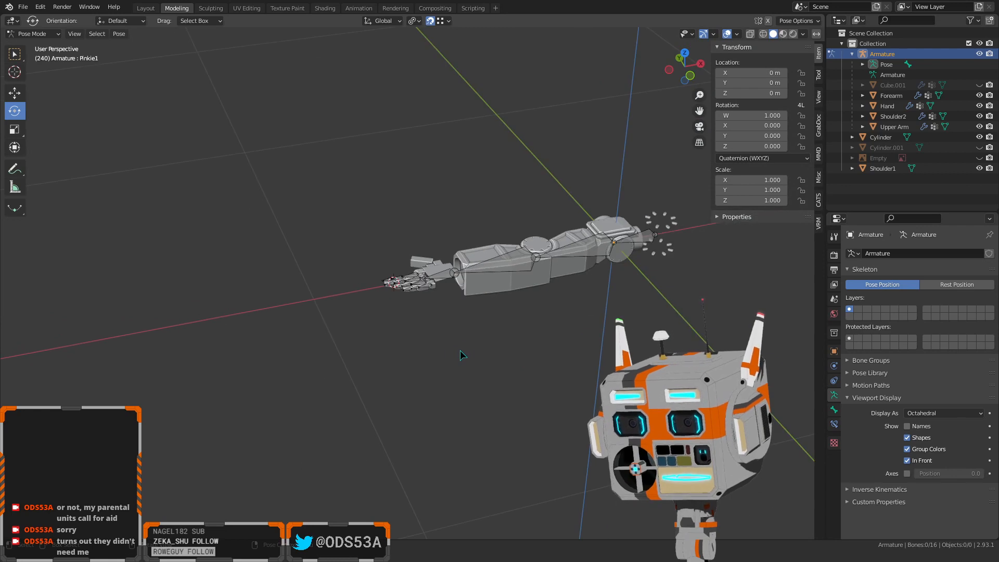
click(39, 34)
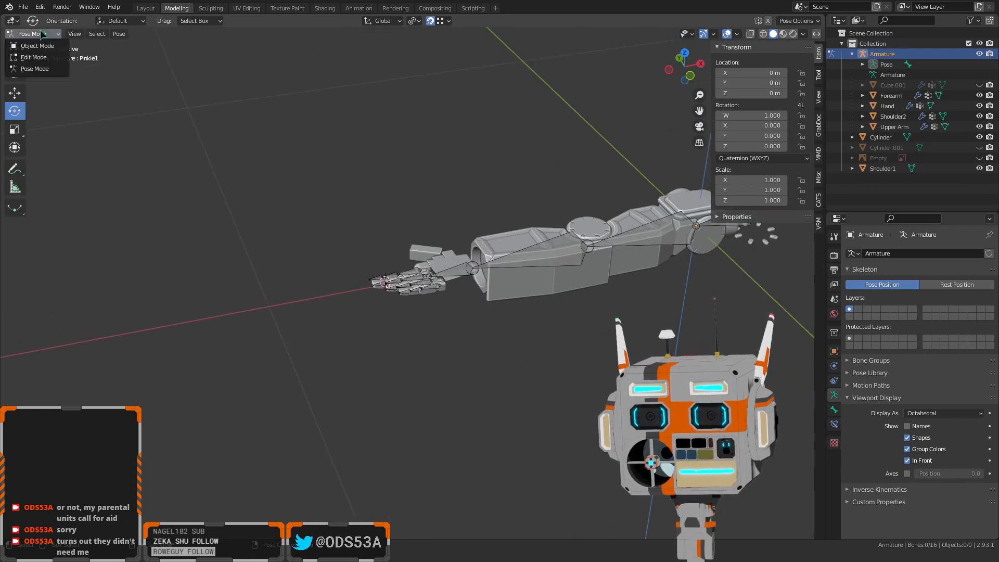
click(37, 45)
click(373, 235)
click(381, 281)
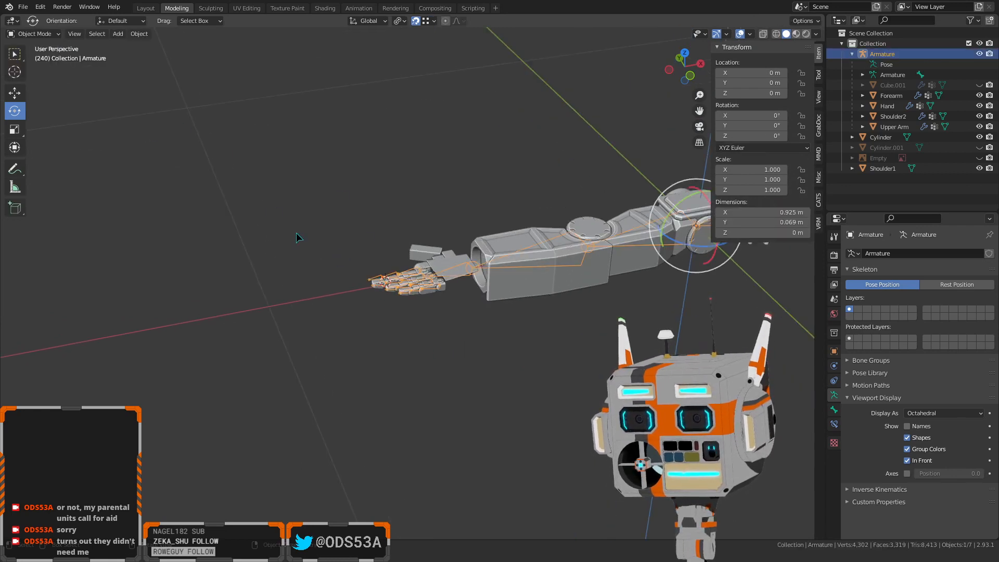
click(296, 236)
click(979, 54)
Examine the arm and hand without bones from several angles, ending close up on the finger bases beside the palm
middle_drag(478, 247, 404, 369)
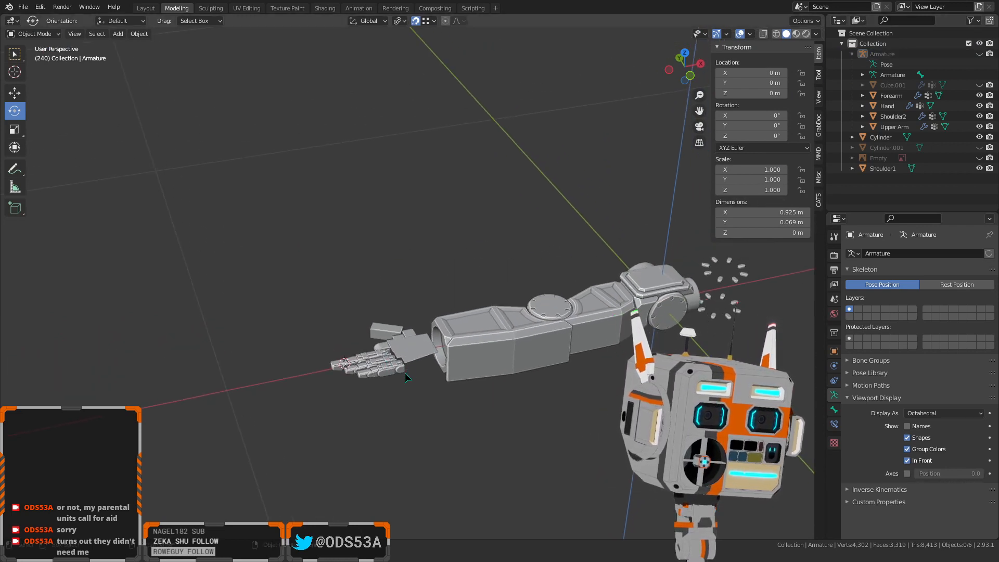
shift+middle_drag(406, 377, 636, 130)
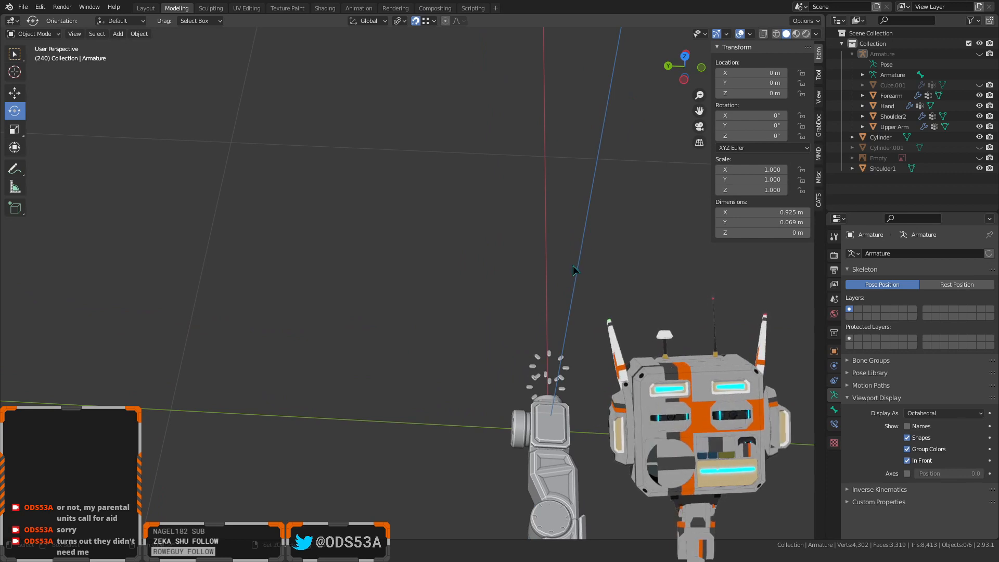
mouse_move(574, 266)
shift+middle_down()
mouse_move(582, 224)
mouse_move(577, 270)
shift+middle_up()
middle_drag(563, 372, 583, 416)
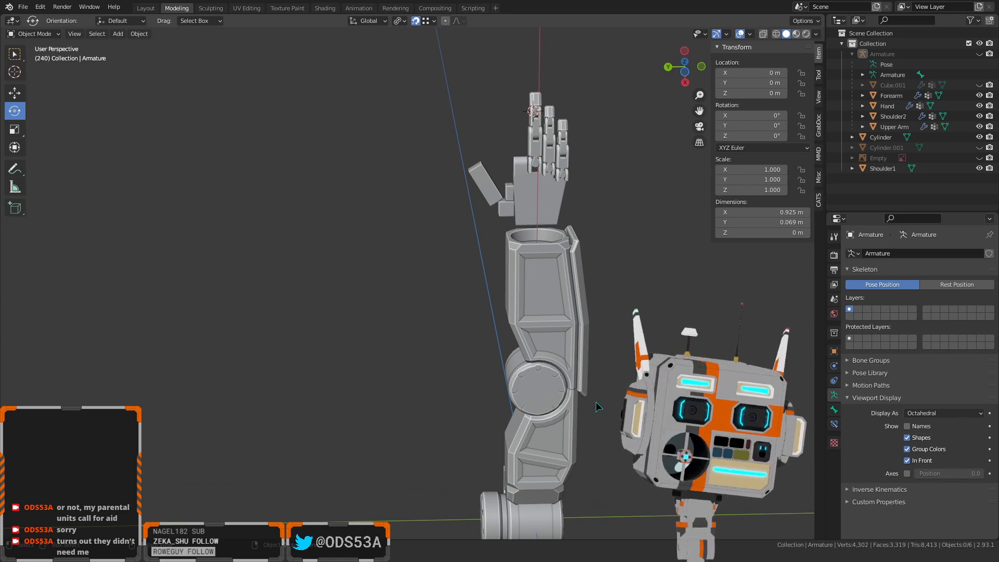
scroll(585, 398, up, 1)
shift+middle_drag(586, 396, 618, 403)
scroll(570, 392, down, 1)
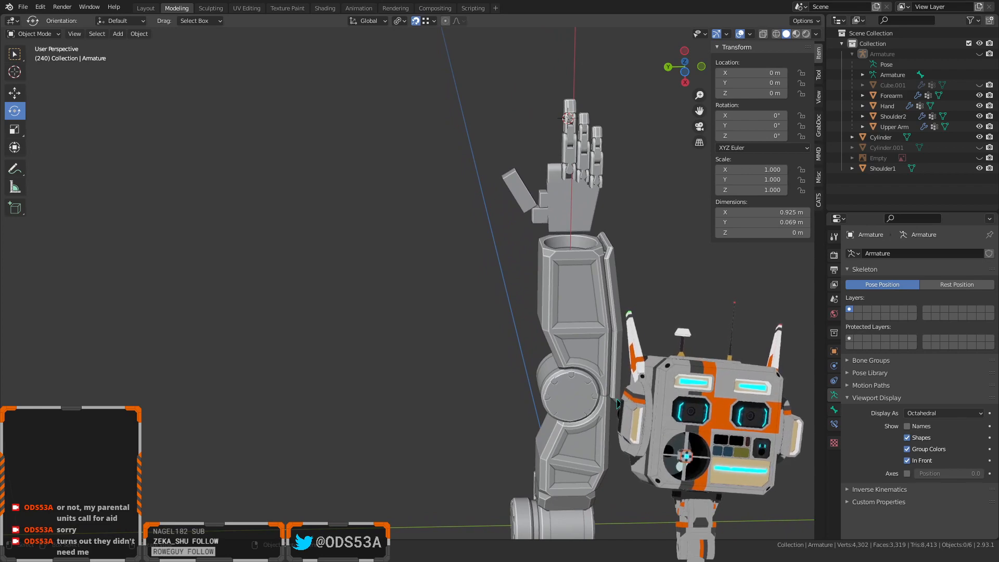
middle_drag(595, 279, 512, 311)
scroll(495, 353, up, 3)
shift+middle_drag(481, 422, 417, 385)
scroll(438, 289, up, 4)
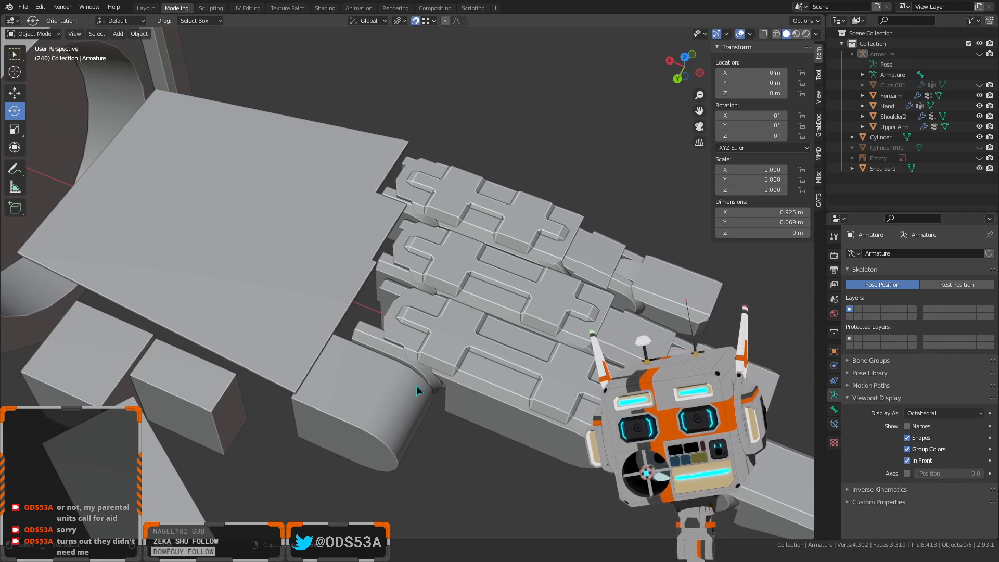
Show the armature again and, in Edit Mode, check the positions of the Middle1 and Index1 bones
click(978, 53)
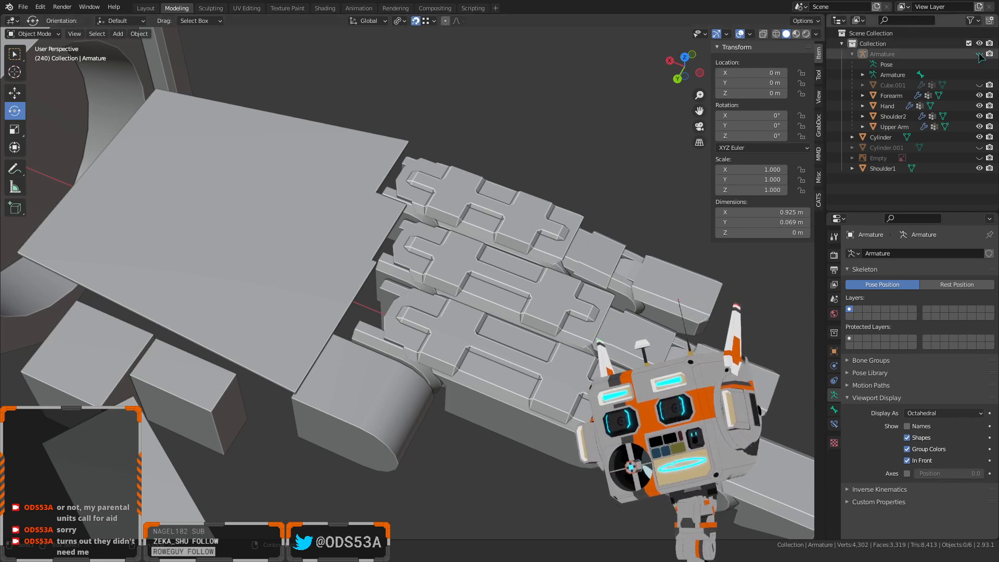
scroll(685, 261, down, 3)
click(519, 425)
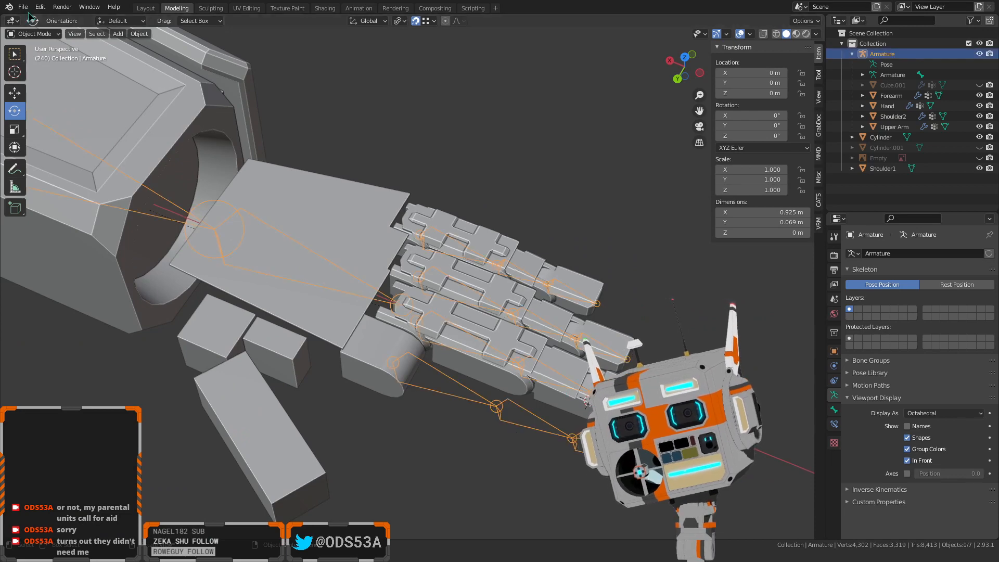
click(52, 36)
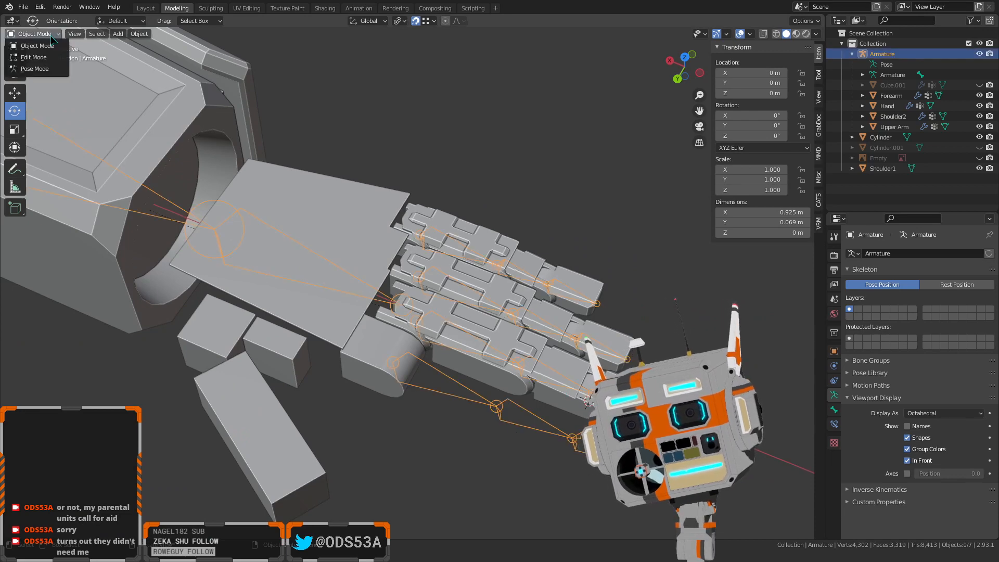
click(38, 61)
click(468, 353)
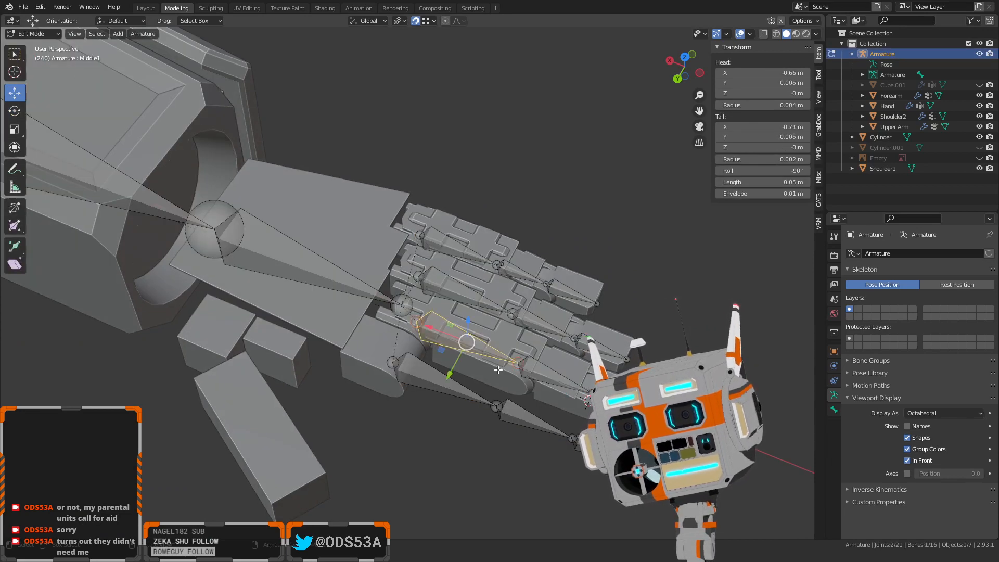
click(420, 376)
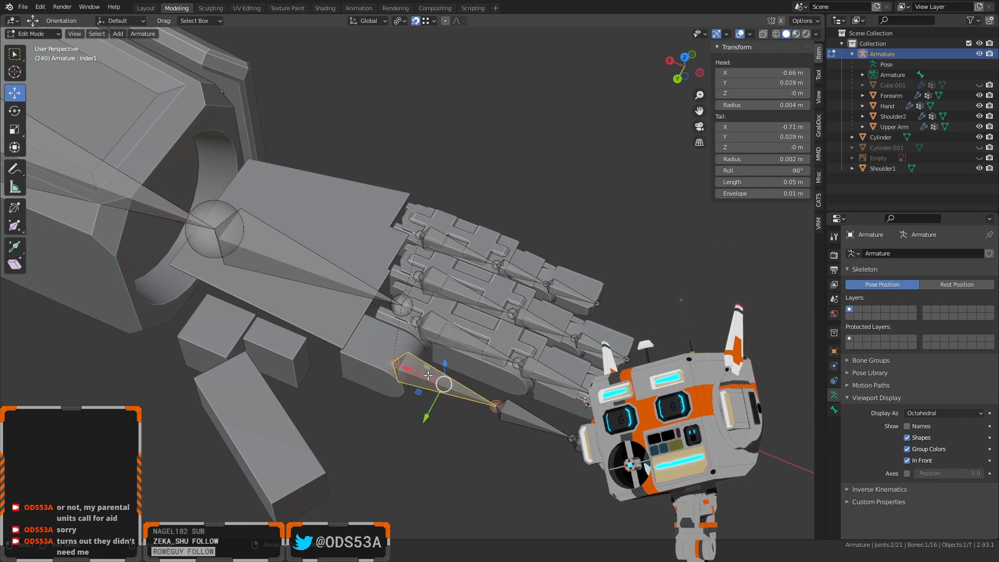
click(473, 484)
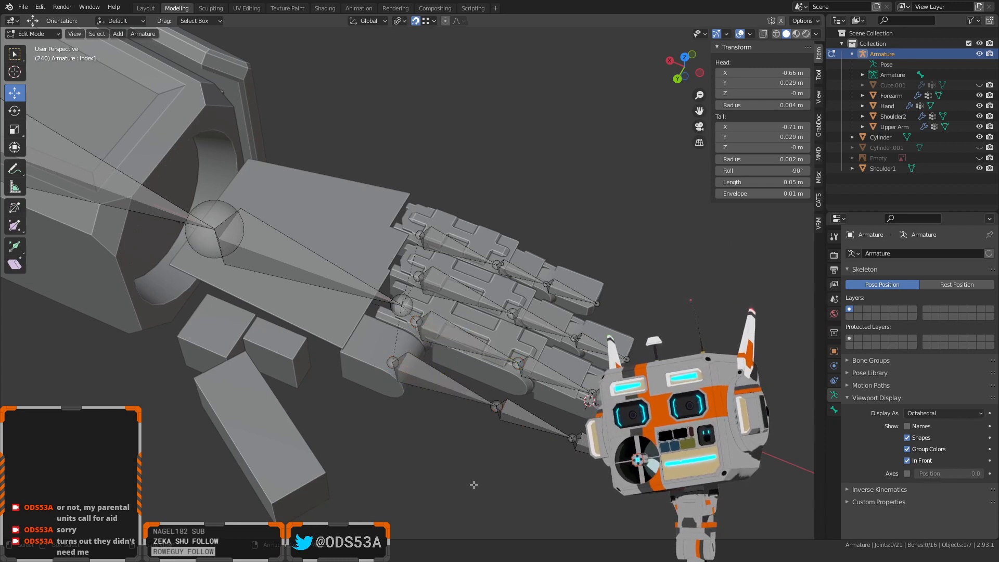
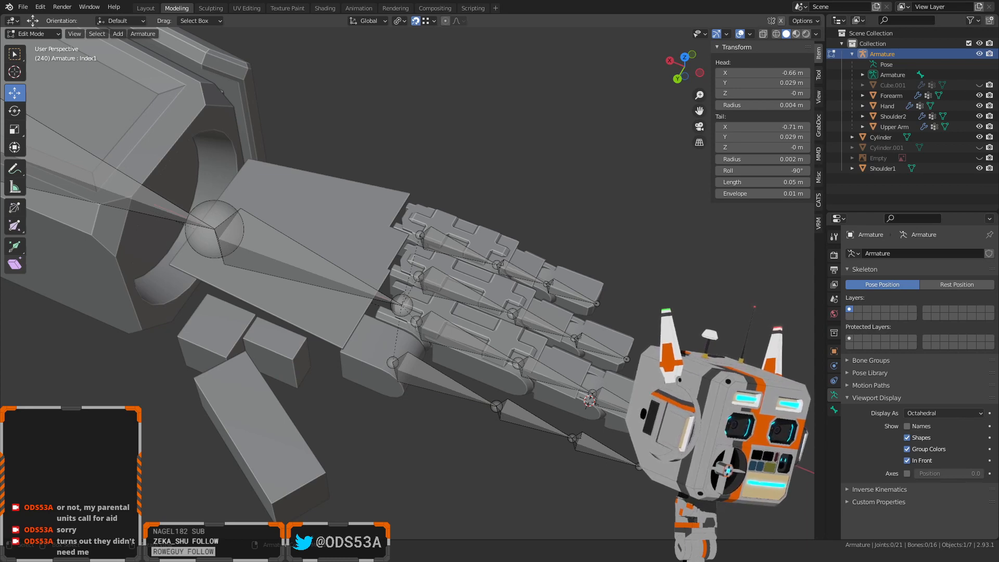
Leave armature editing, put the Hand mesh into Edit Mode, and hide the armature
middle_drag(364, 484, 363, 442)
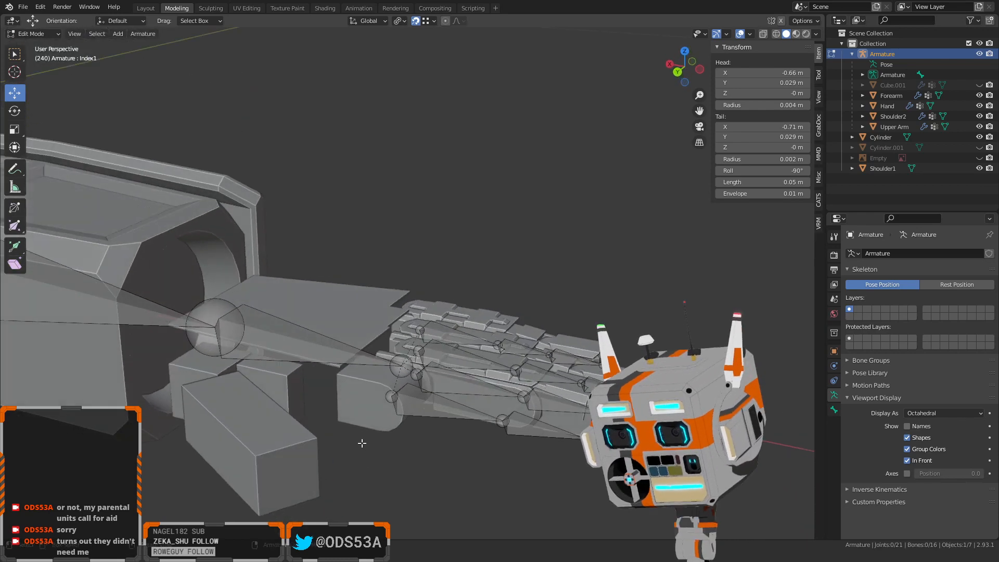
click(41, 33)
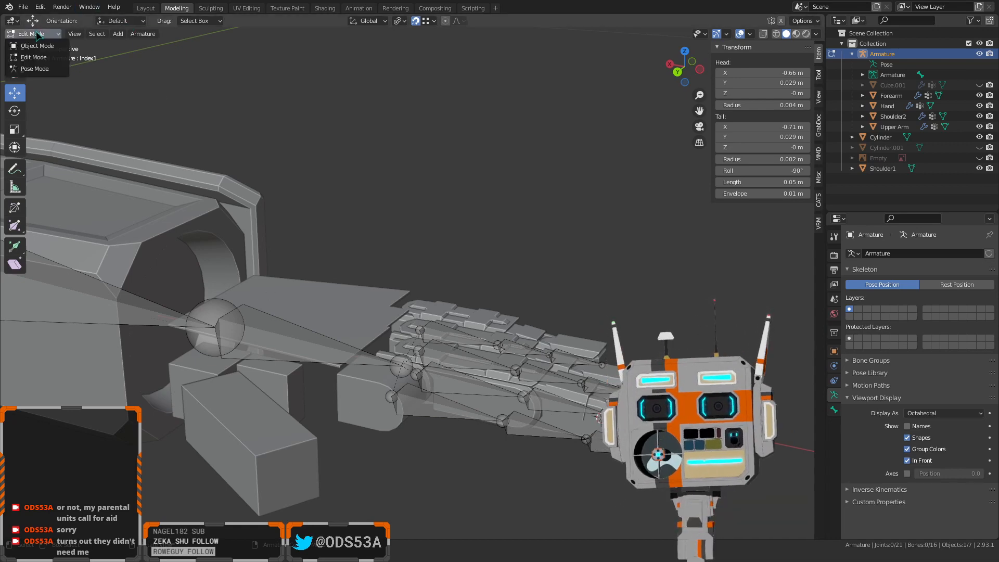
click(38, 45)
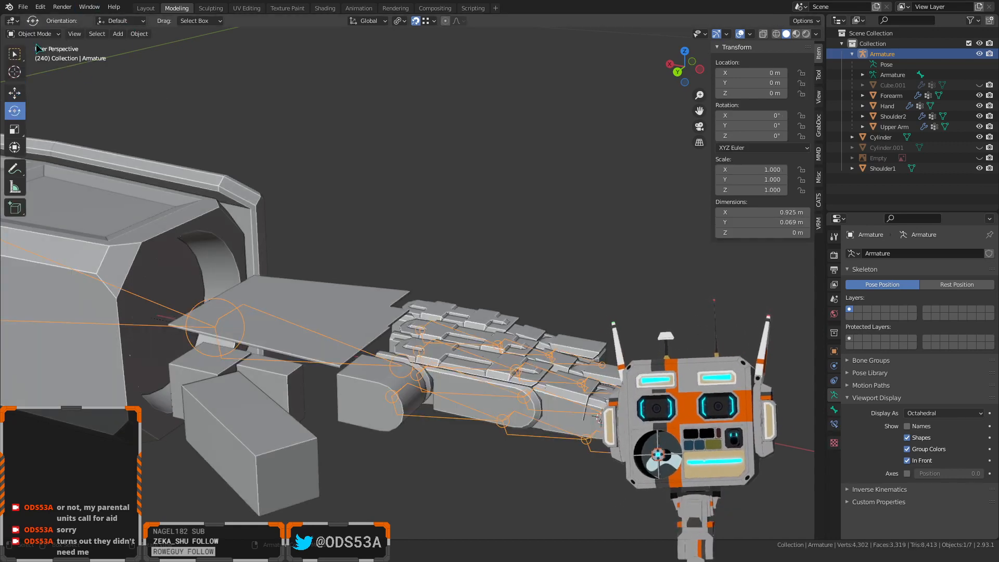
click(365, 409)
key(Tab)
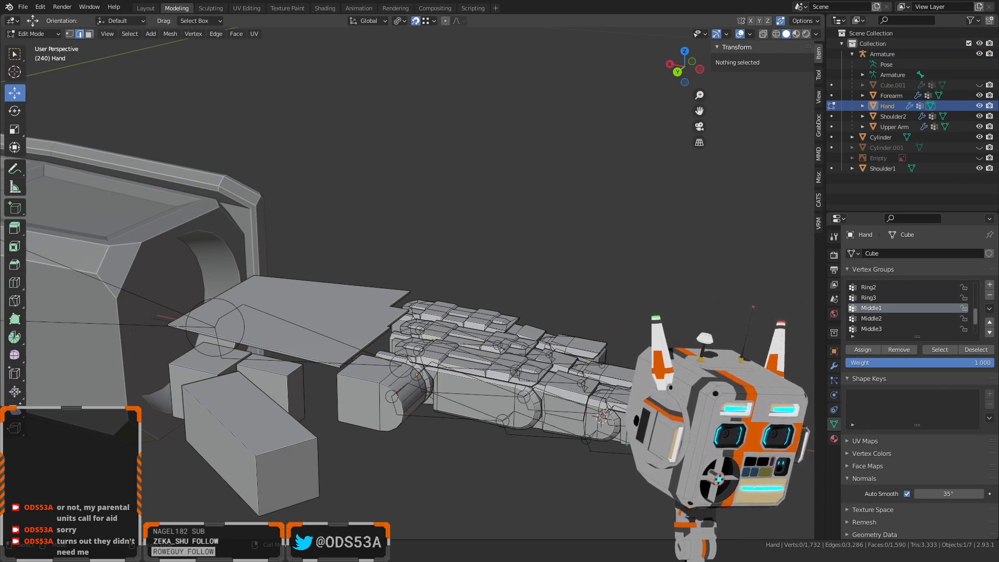
middle_drag(472, 438, 411, 364)
scroll(421, 403, up, 2)
shift+middle_drag(333, 382, 312, 417)
middle_drag(250, 424, 284, 339)
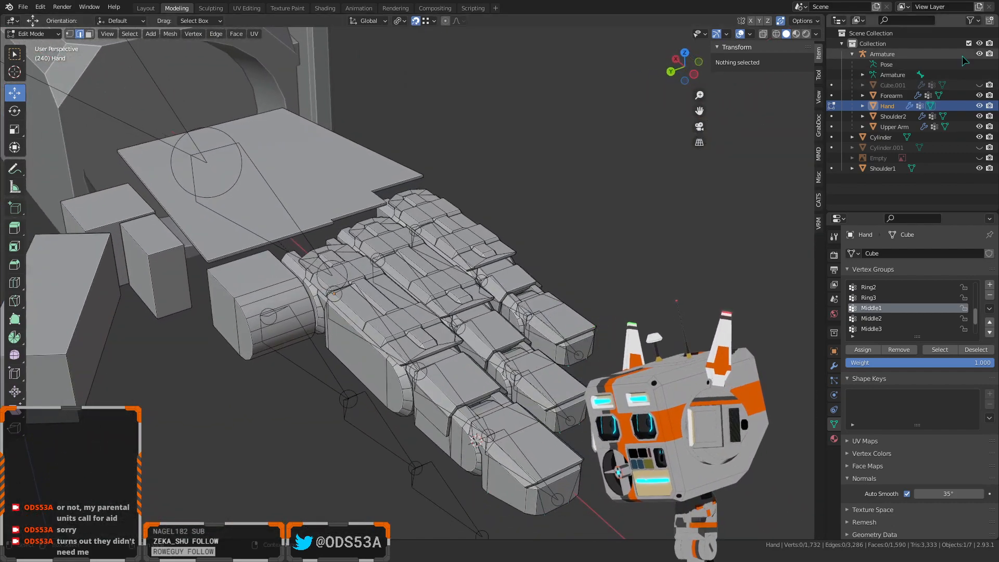
click(979, 54)
Select all linked pieces of the middle finger, from the tip segment to both knuckle brackets
middle_drag(539, 271, 413, 369)
key(l)
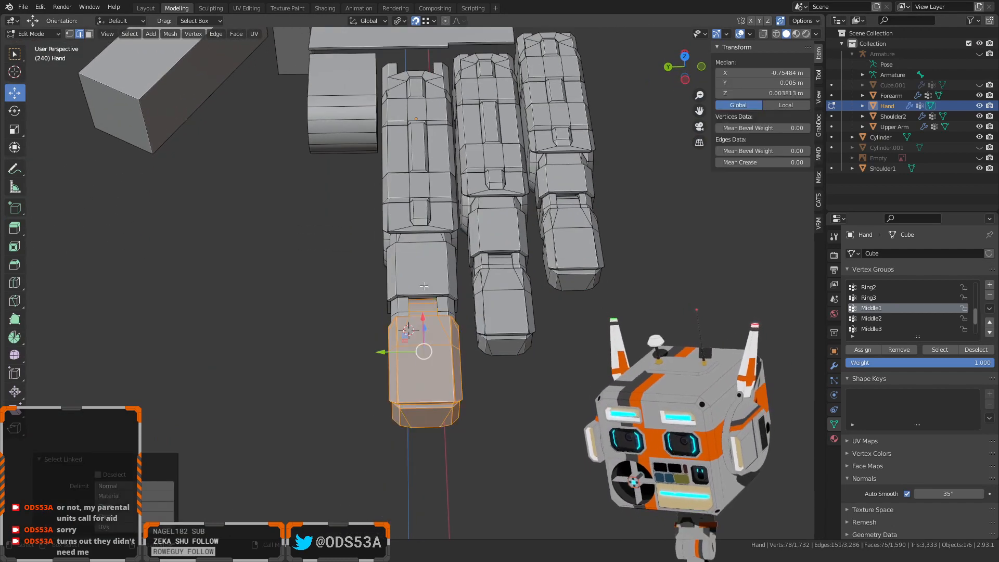
key(l)
key(l)
key(l)
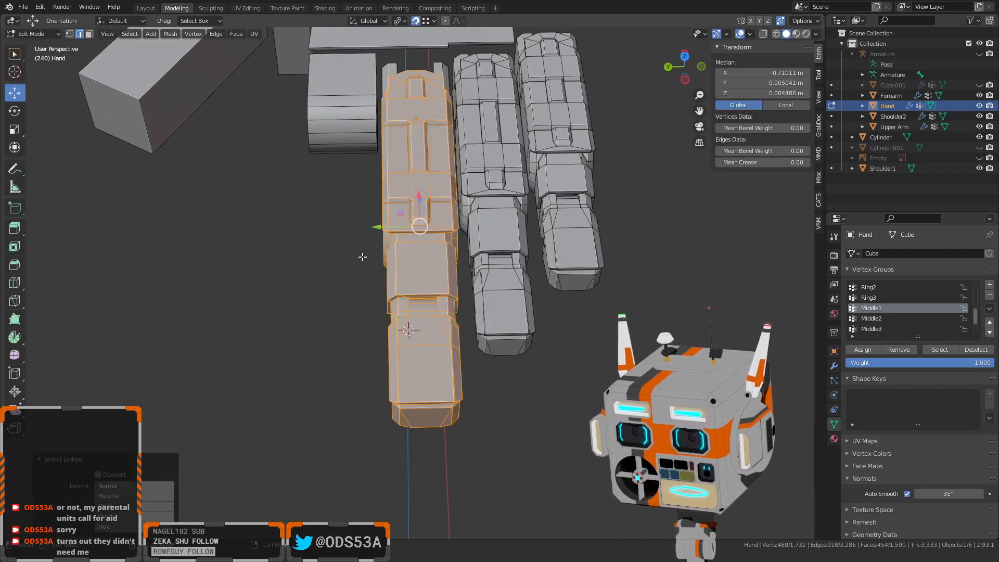
middle_drag(361, 257, 433, 167)
key(l)
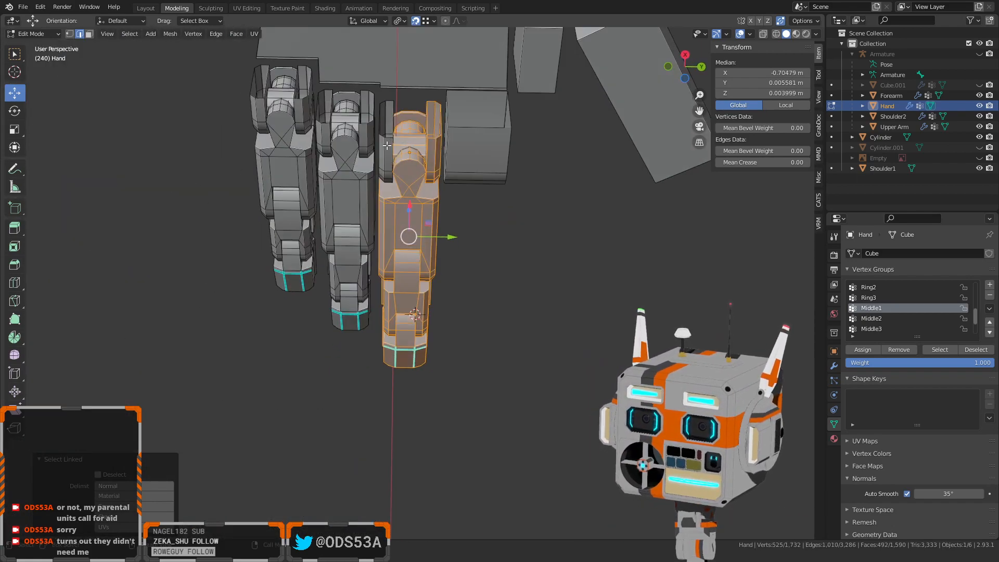
key(l)
Inspect the selected middle finger from the palm side and the back, ending in the top orthographic view
middle_drag(388, 143, 349, 165)
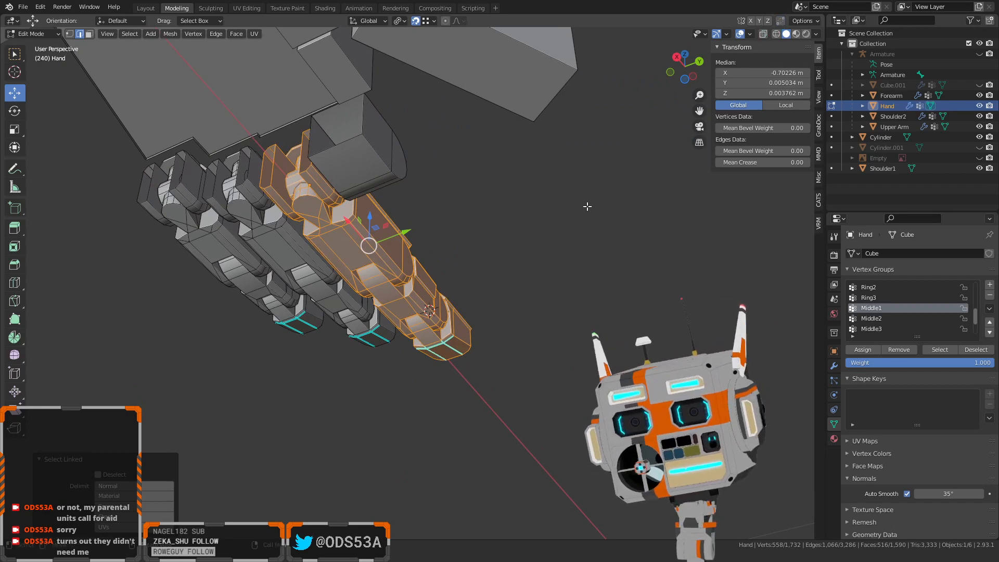
middle_drag(479, 222, 376, 391)
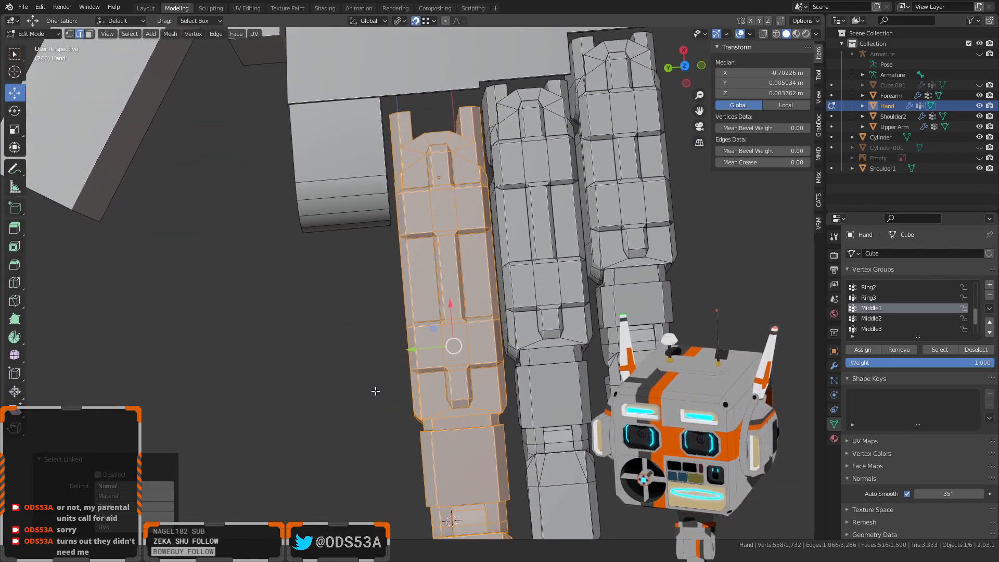
click(685, 67)
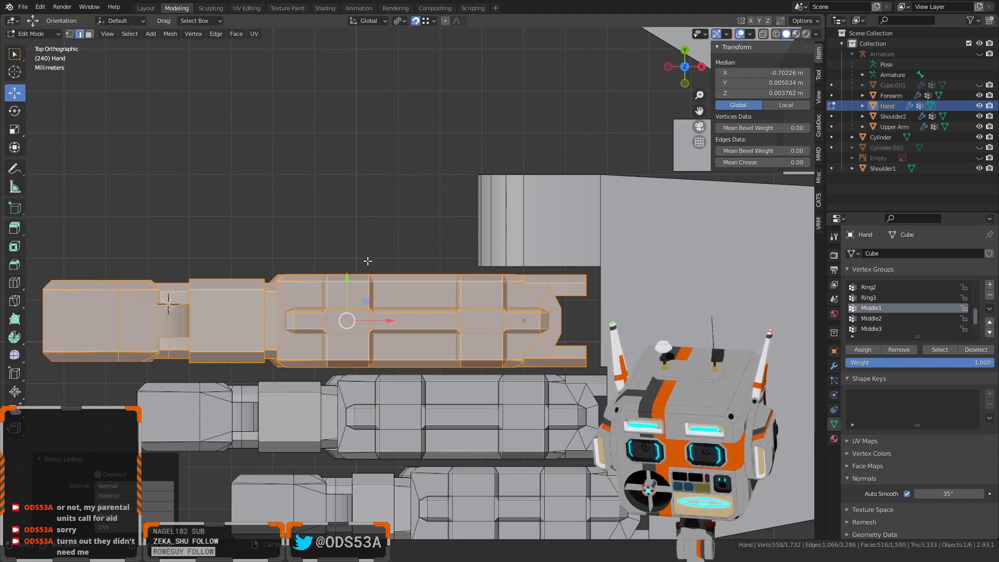
key(shift+d)
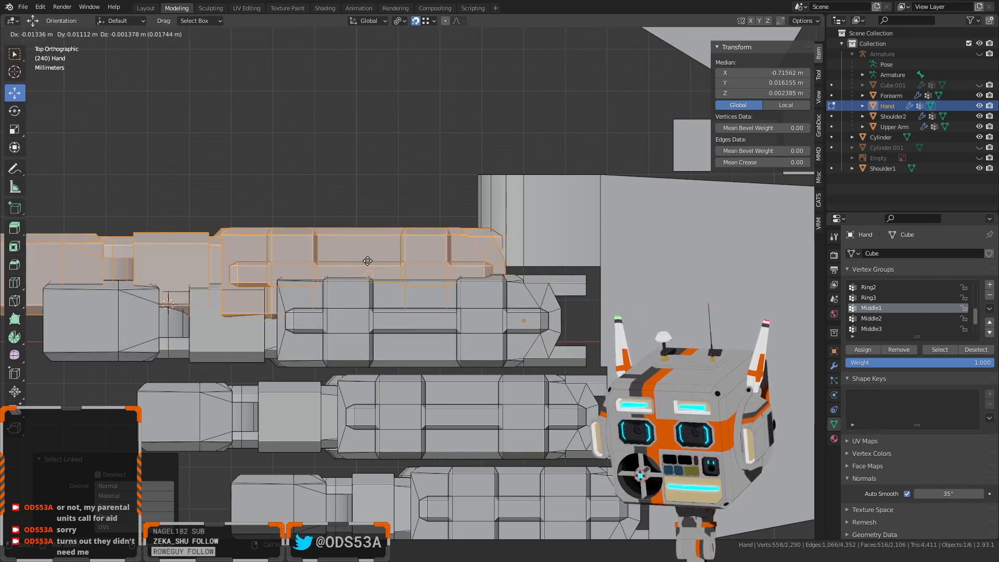
key(Escape)
key(ctrl+z)
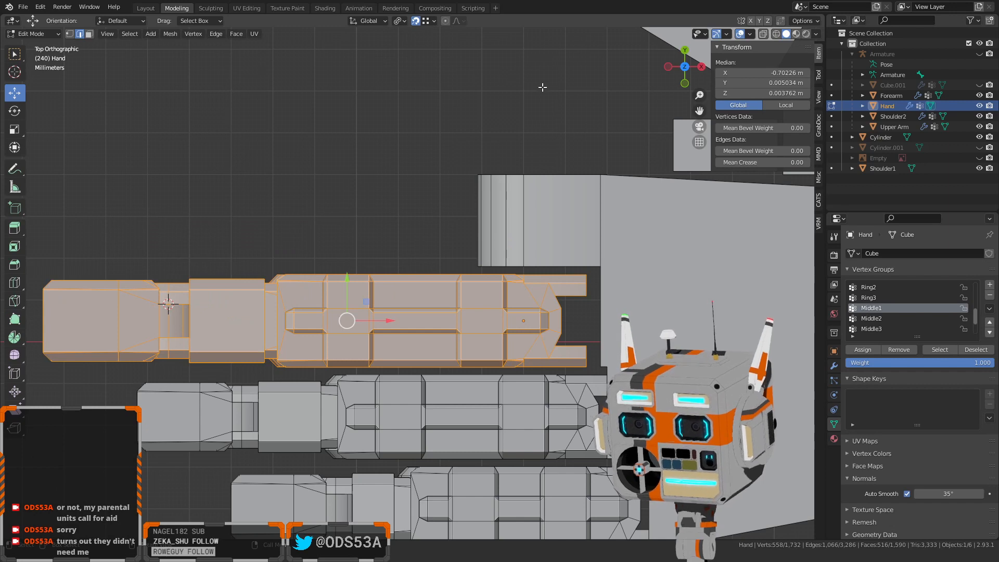
drag(348, 279, 351, 245)
right_click(352, 244)
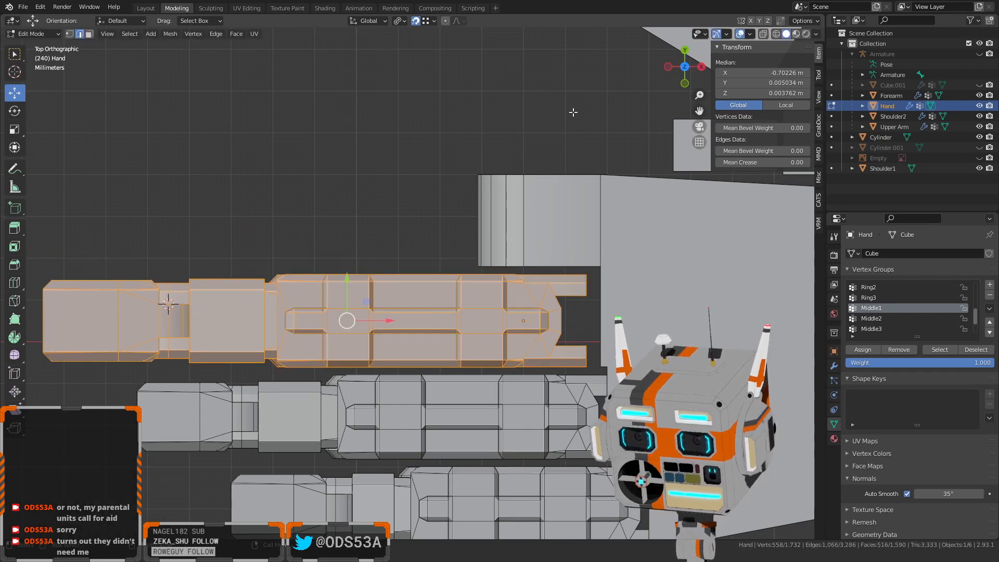
key(shift+d)
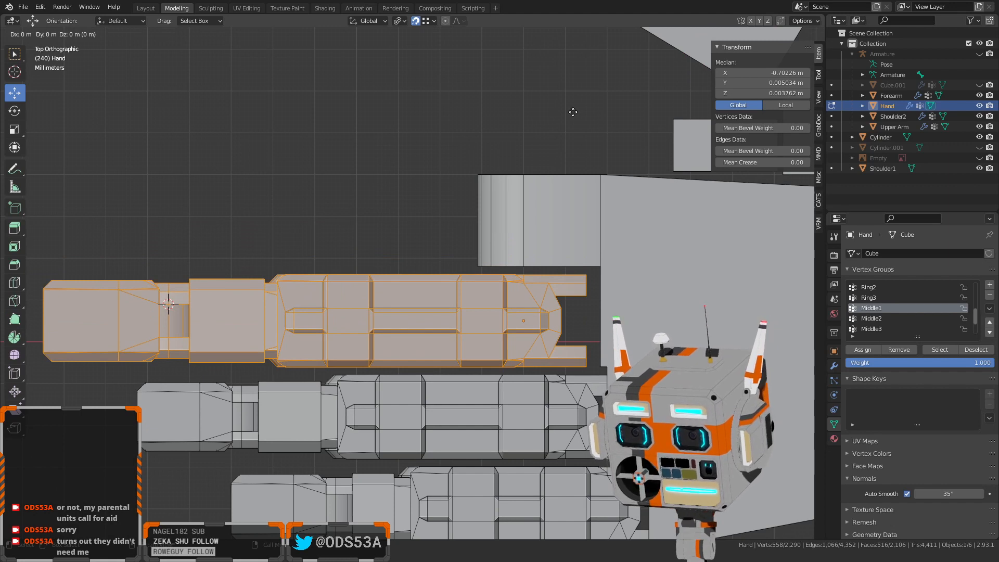
right_click(573, 112)
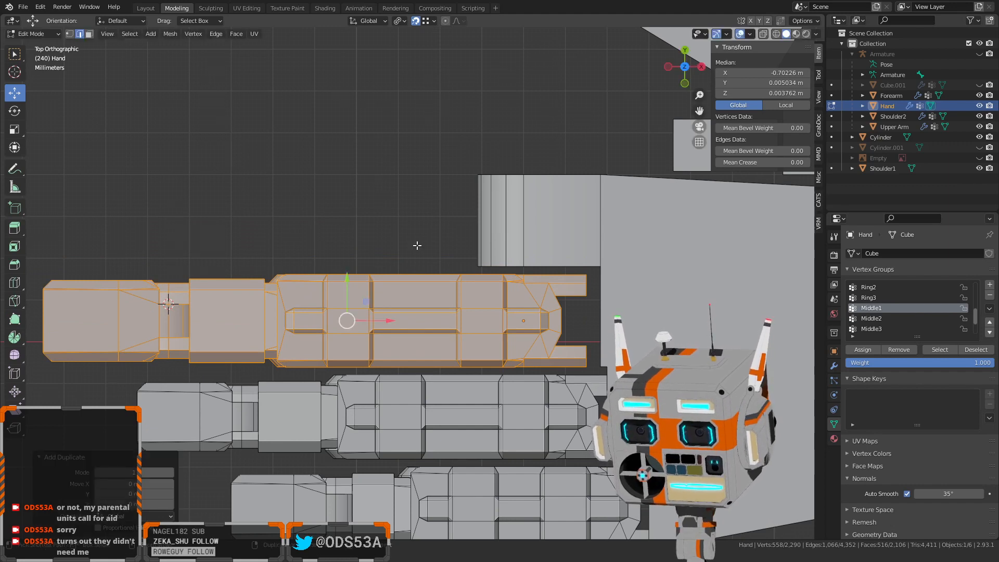
key(ctrl+z)
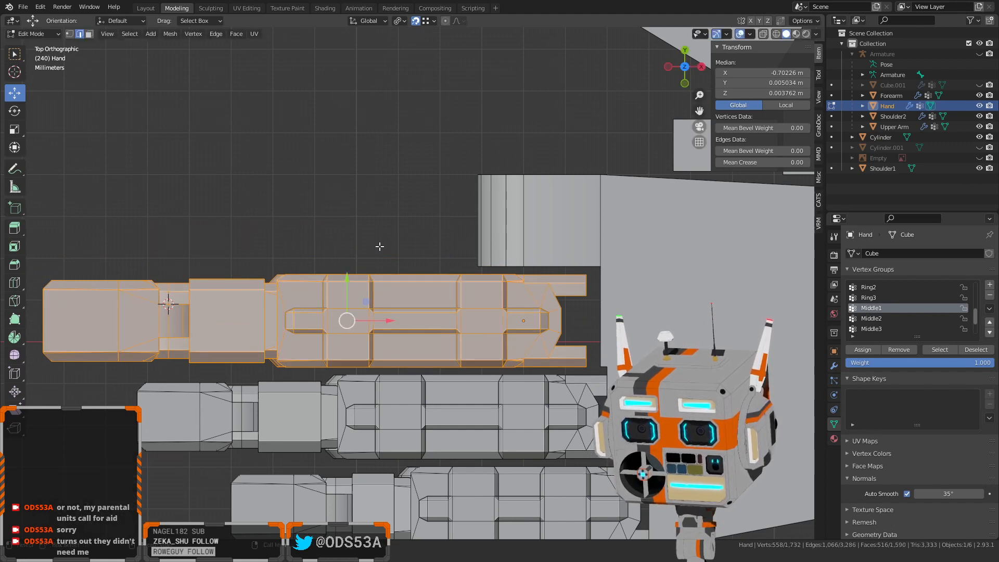
Duplicate the middle finger in place and move the copy 0.024 m along Y to the index finger's position
key(shift+d)
right_click(556, 135)
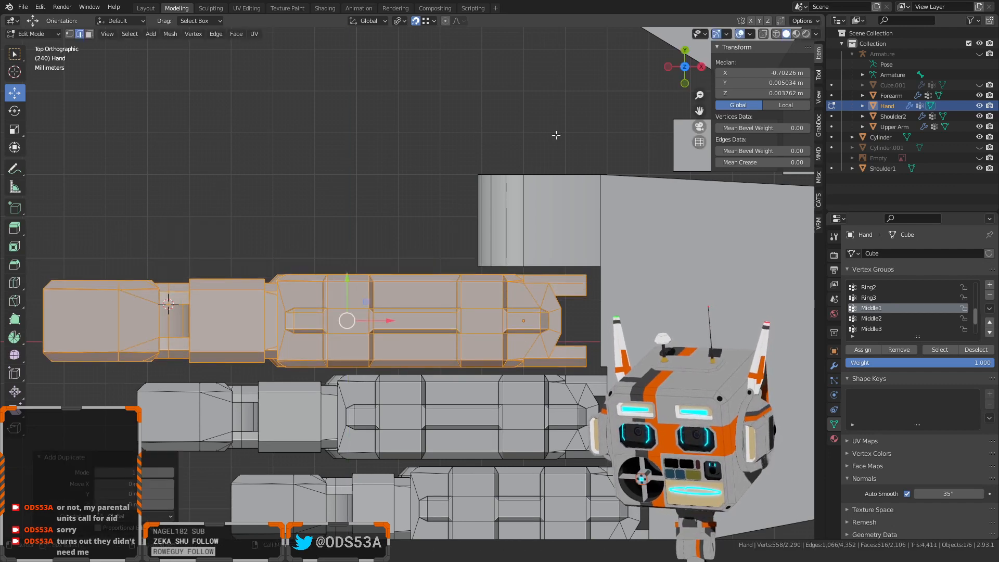
drag(345, 285, 346, 178)
scroll(490, 265, up, 8)
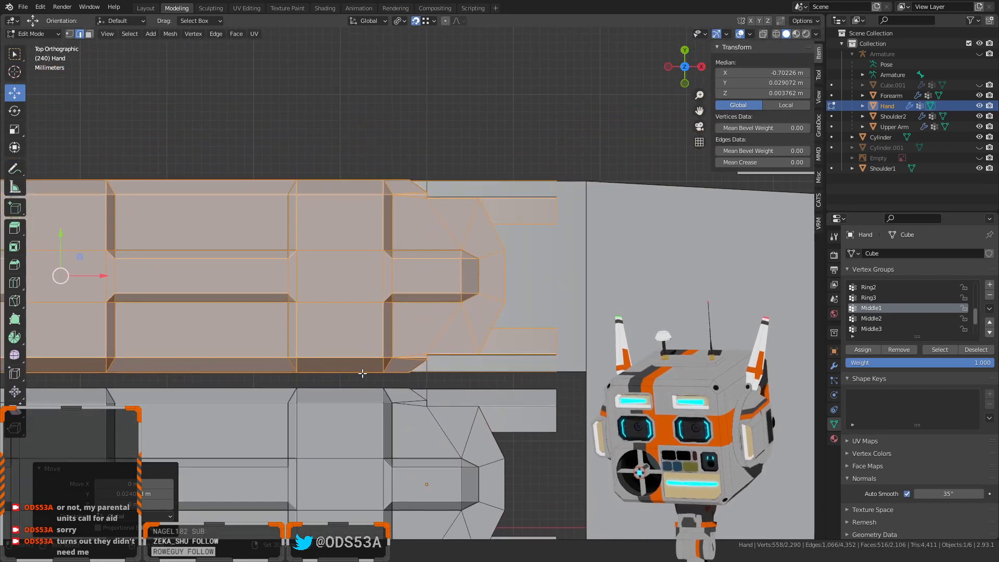
shift+middle_drag(490, 265, 316, 371)
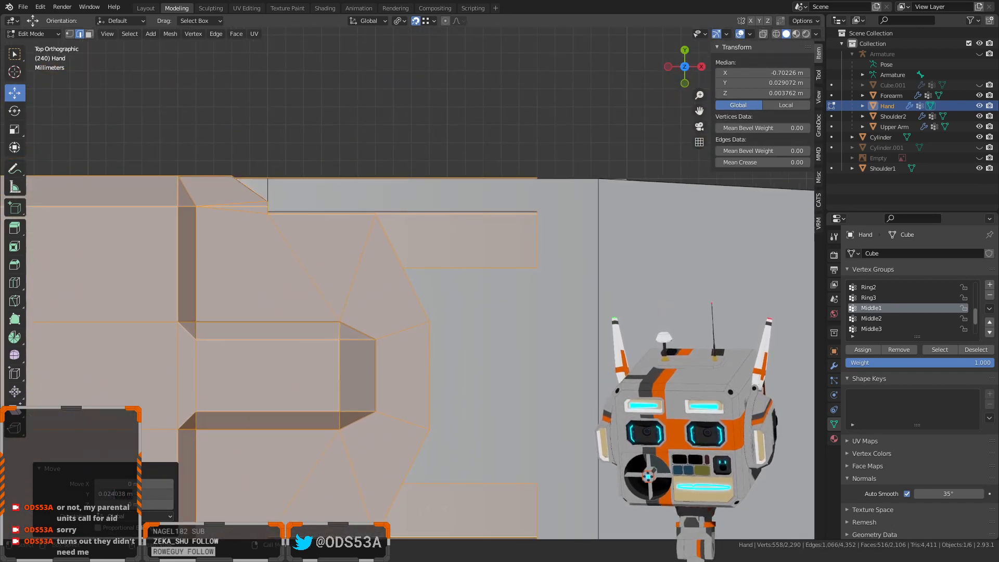
key(Return)
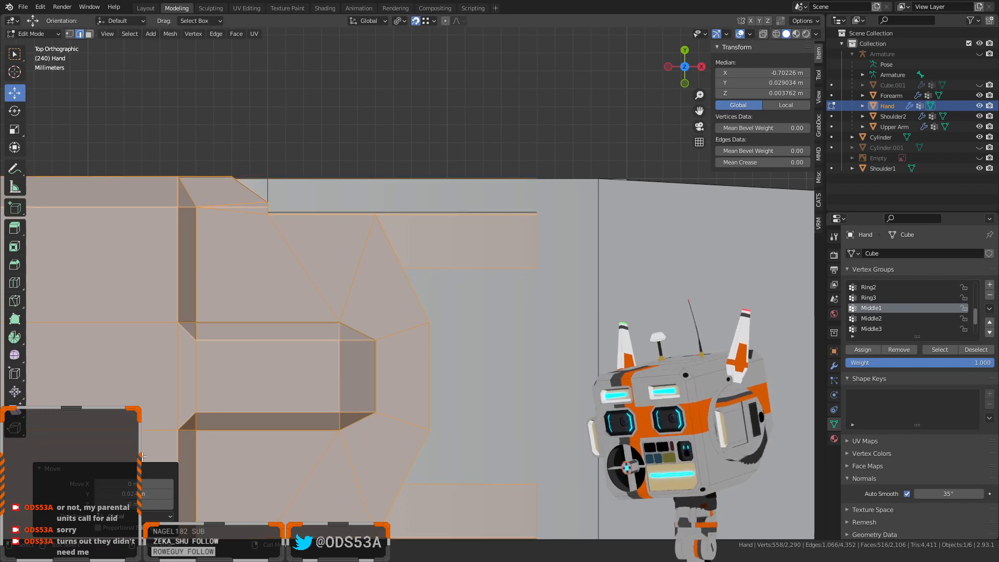
Select the whole old rounded block overlapping the duplicated finger's base and delete its vertices
shift+middle_drag(368, 419, 348, 105)
scroll(352, 258, up, 5)
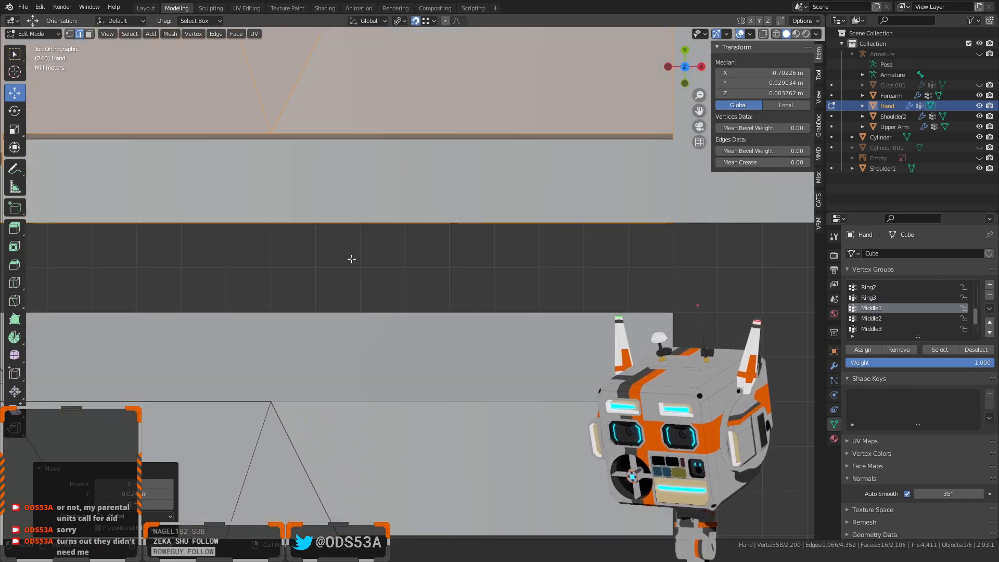
scroll(352, 259, down, 6)
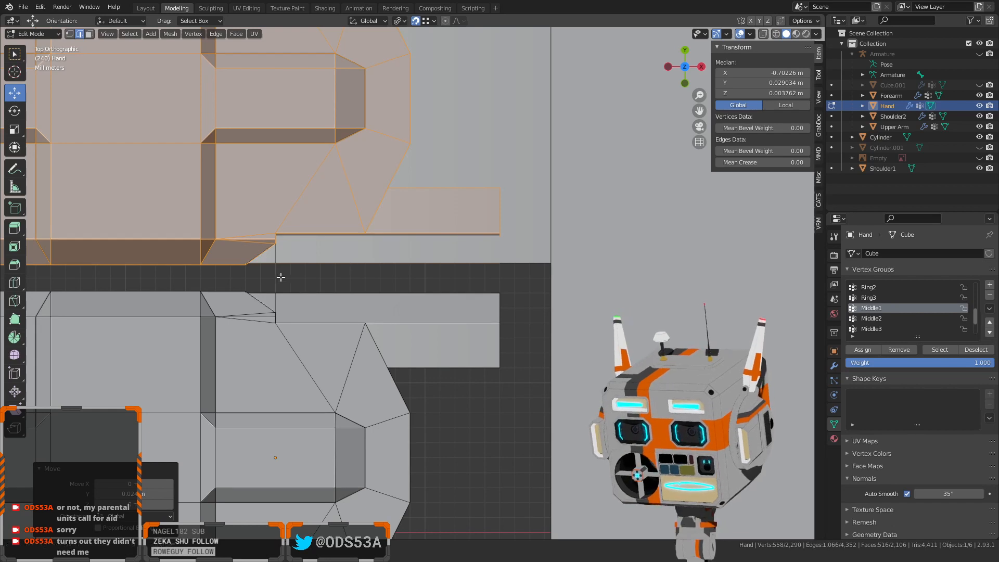
scroll(417, 264, up, 1)
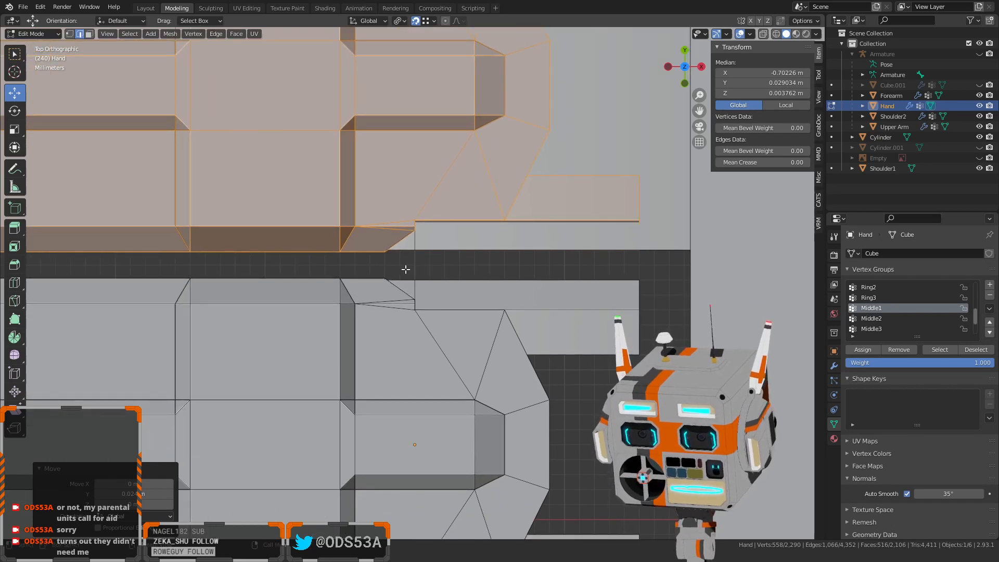
click(405, 269)
click(476, 250)
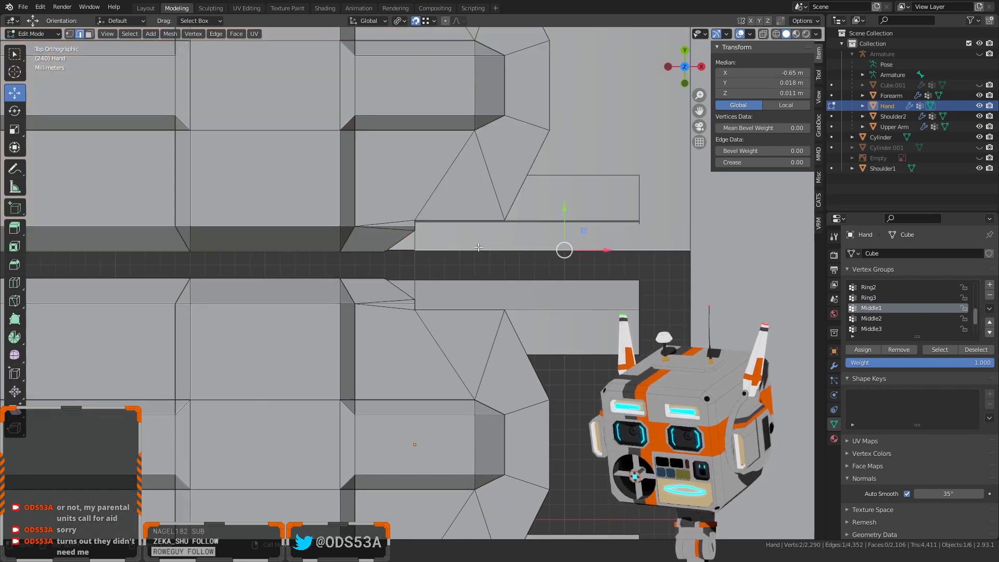
key(l)
scroll(419, 265, down, 3)
middle_drag(260, 338, 412, 299)
key(x)
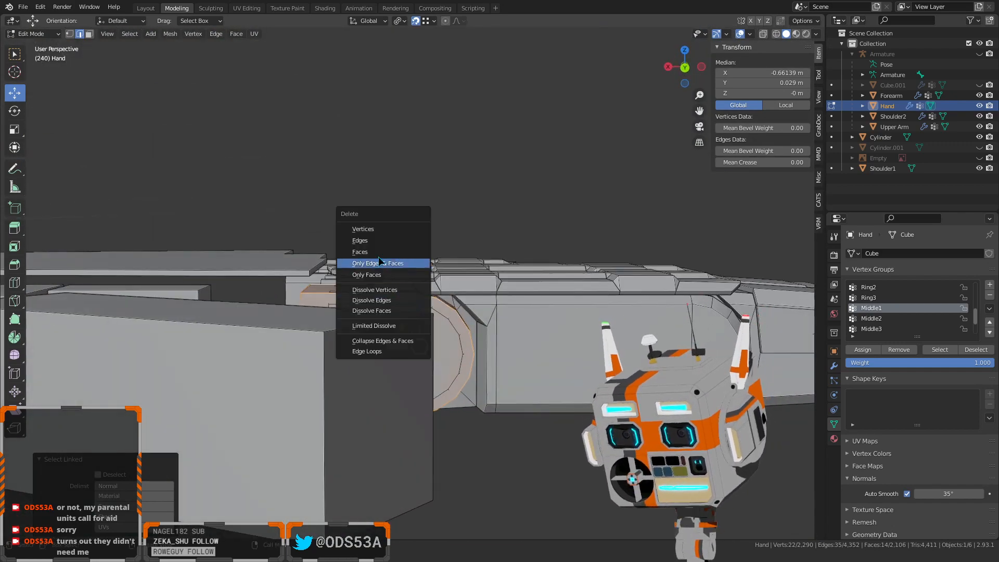
click(363, 229)
middle_drag(377, 231, 423, 98)
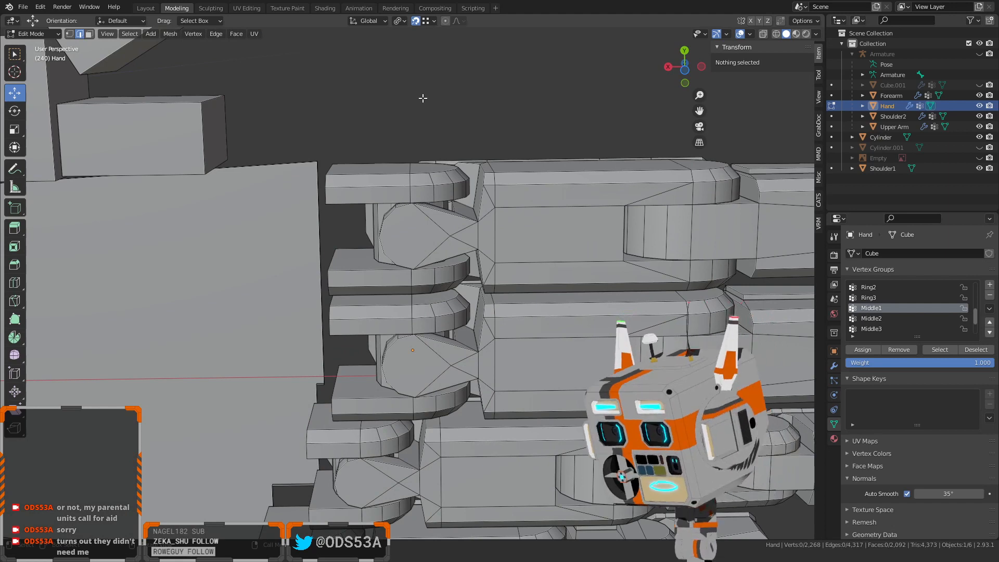
Remove the index finger's base segment and its top plate from the Middle1 vertex group, then check the group's members
middle_drag(423, 98, 396, 258)
scroll(344, 392, down, 4)
scroll(359, 374, up, 3)
scroll(395, 258, up, 2)
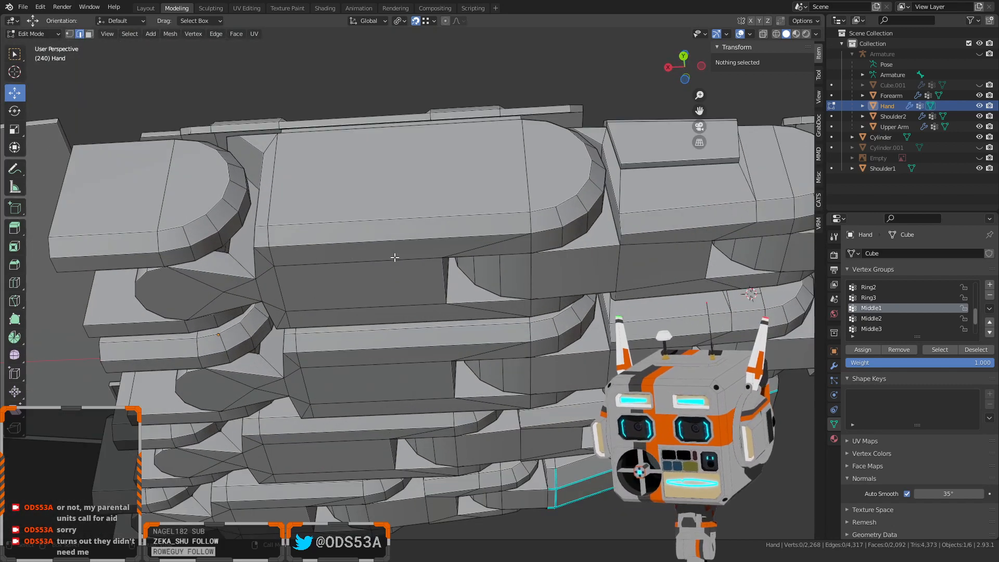
scroll(352, 296, up, 3)
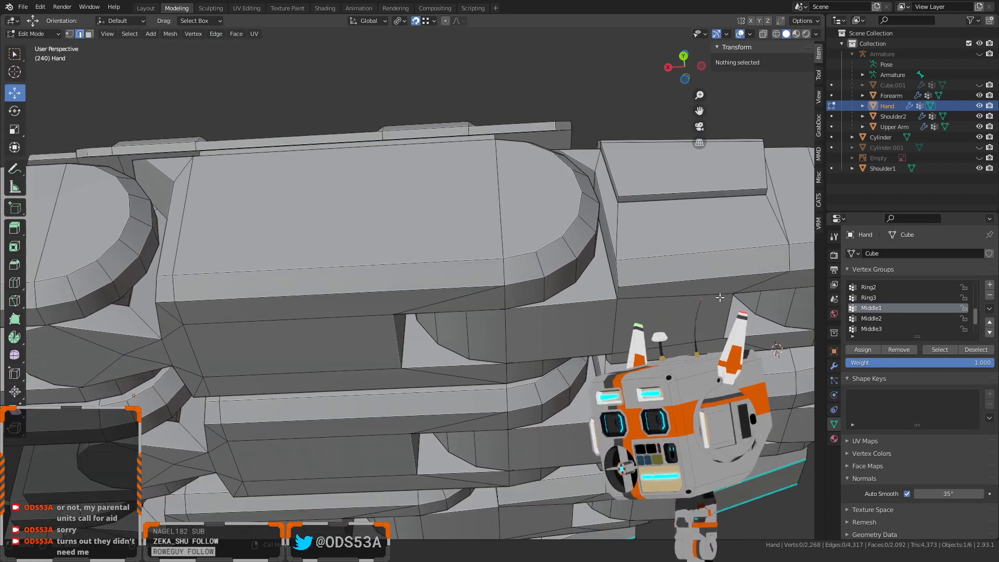
scroll(704, 326, down, 4)
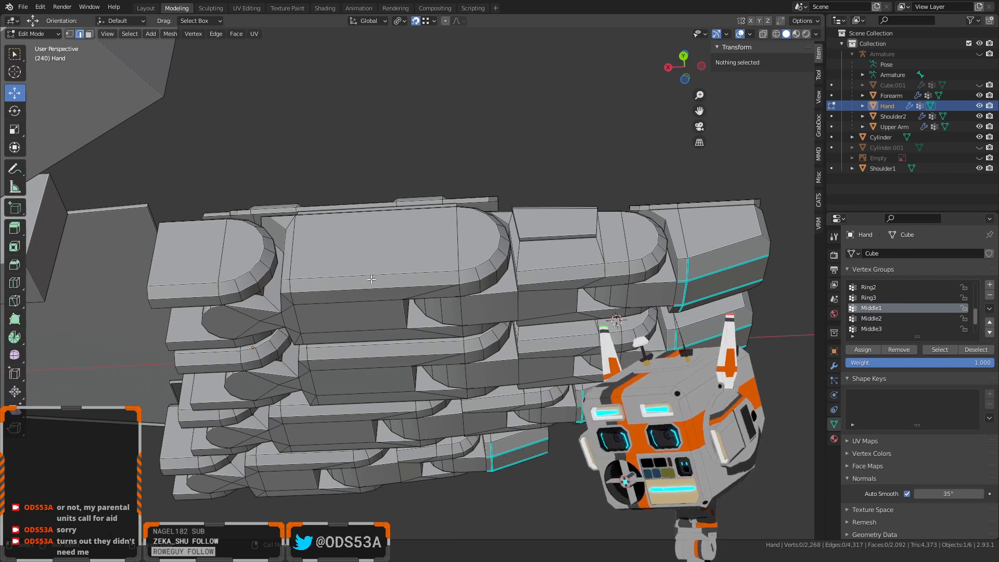
key(l)
key(l)
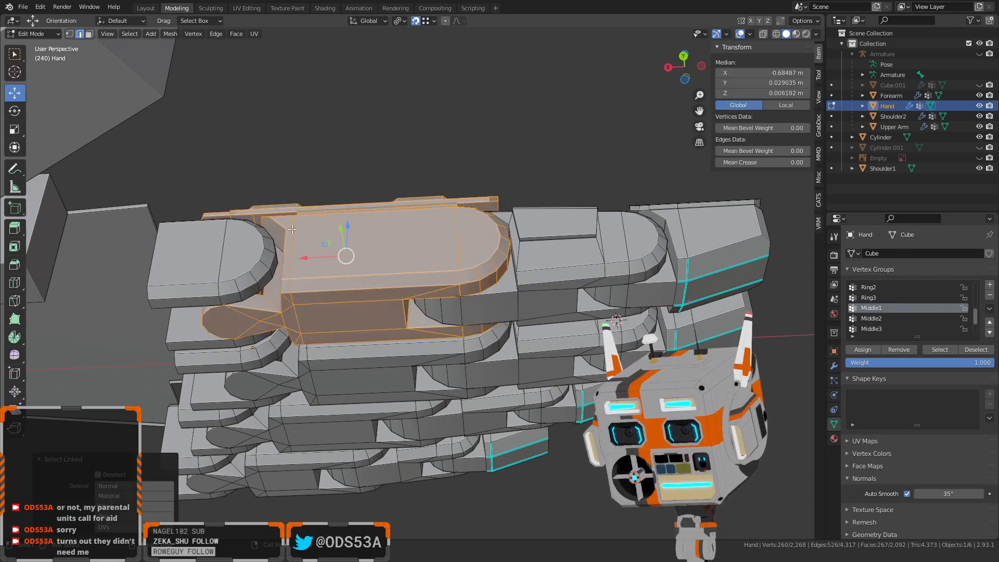
click(911, 349)
key(alt+a)
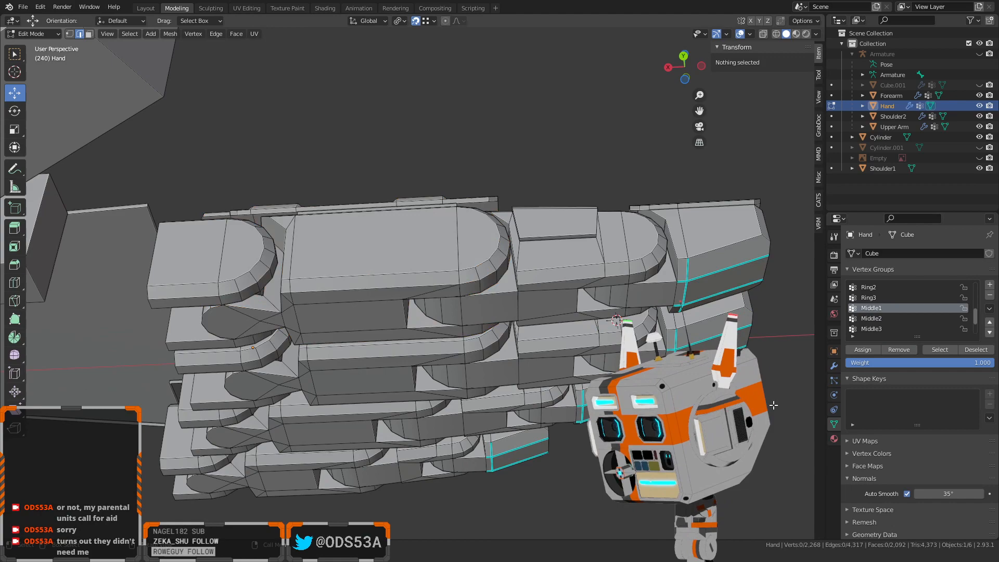
click(940, 350)
mouse_move(441, 305)
middle_down()
mouse_move(428, 387)
mouse_move(451, 318)
middle_up()
key(alt+a)
Remove the index finger's middle segment from the Middle2 vertex group and check which geometry the group selects
click(883, 319)
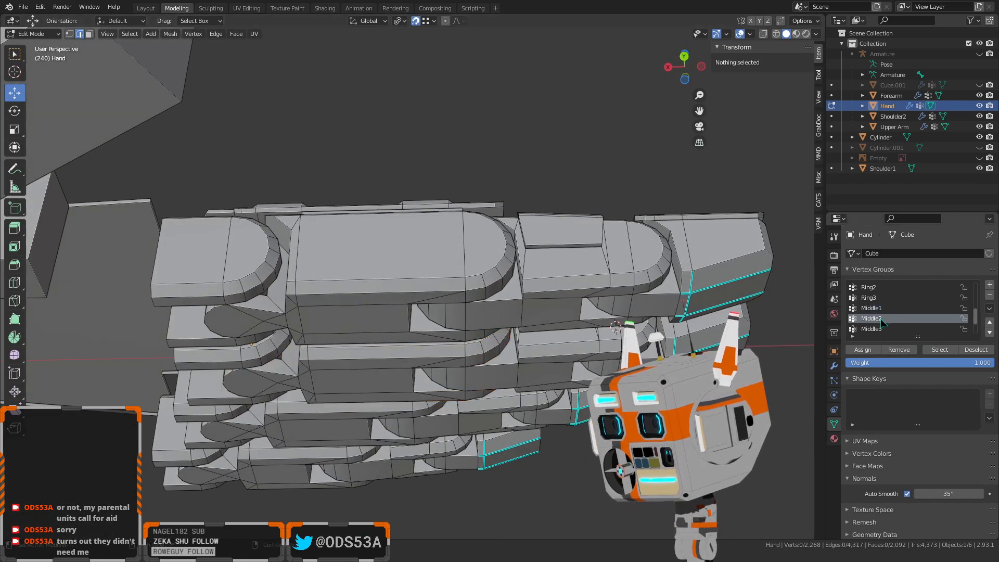
key(l)
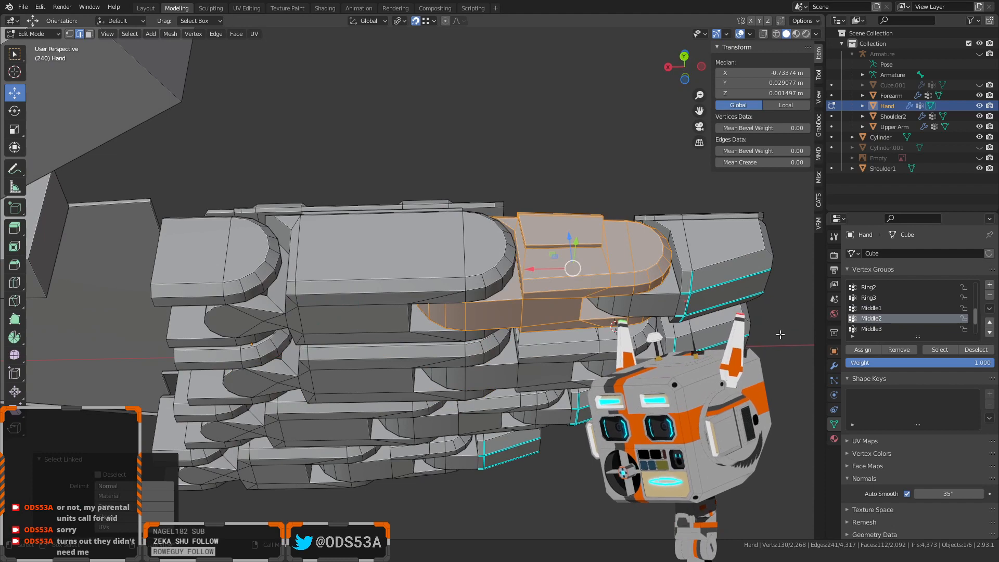
click(907, 350)
key(alt+a)
click(937, 351)
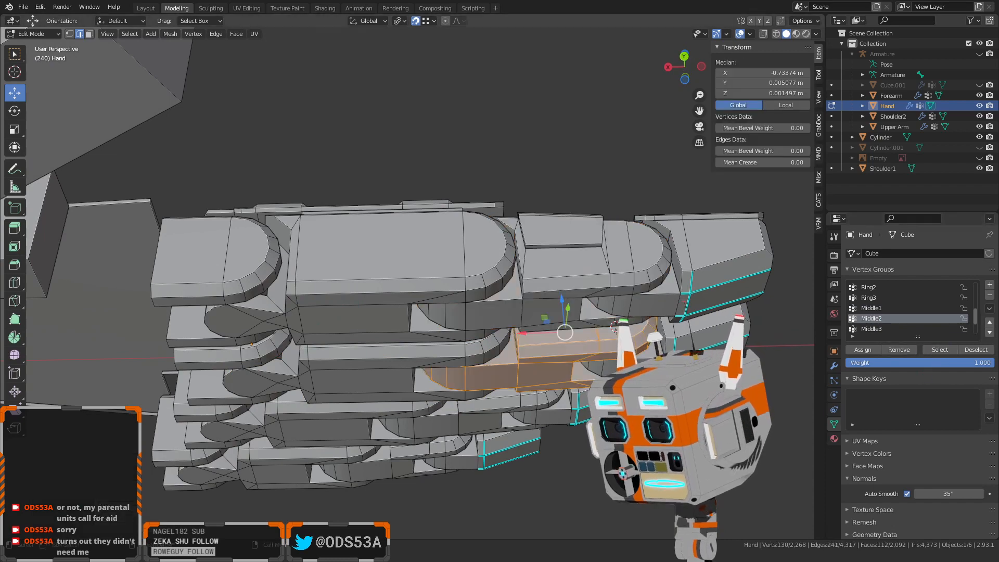
key(alt+a)
Remove the index finger's tip segment from the Middle3 vertex group and check which geometry the group selects
key(l)
click(866, 329)
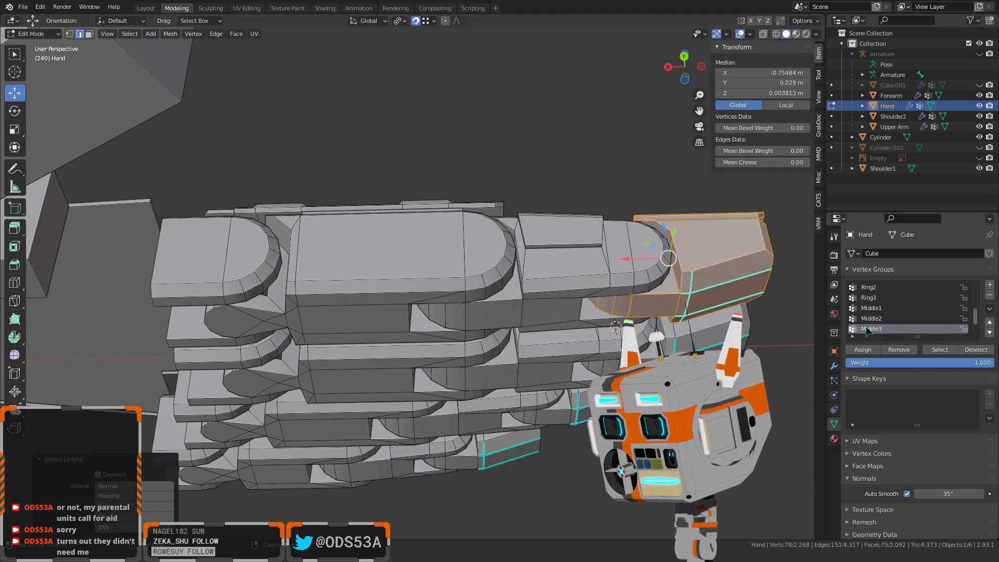
click(871, 350)
key(alt+a)
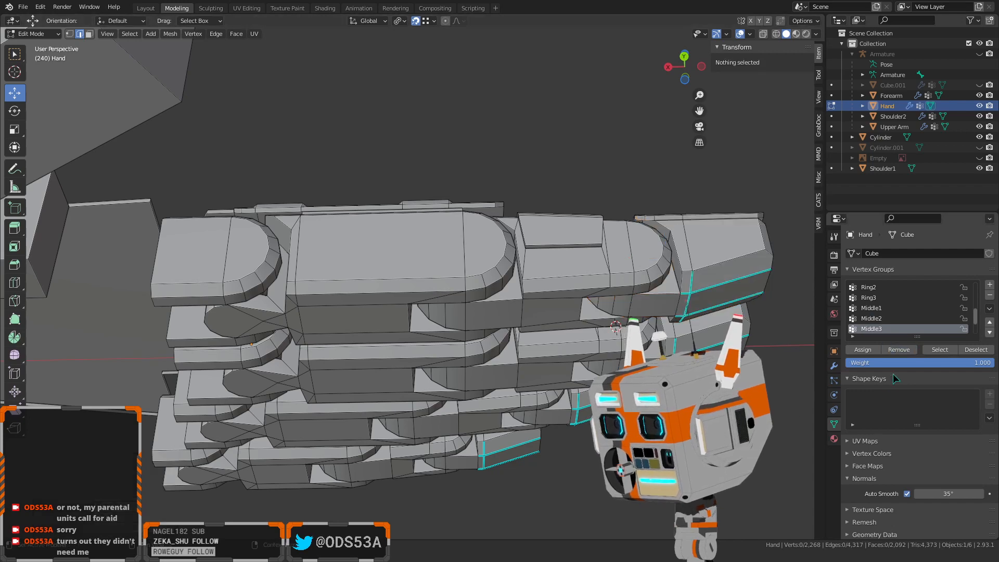
click(939, 350)
key(alt+a)
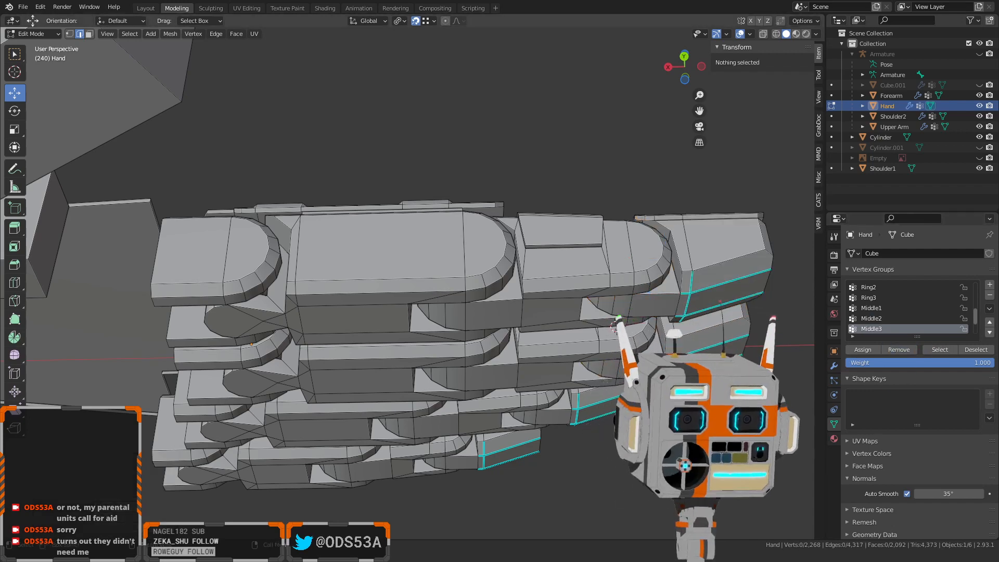
Assign the index finger's base segment and its top plate to the Index1 vertex group
middle_drag(718, 327, 686, 358)
scroll(904, 324, down, 3)
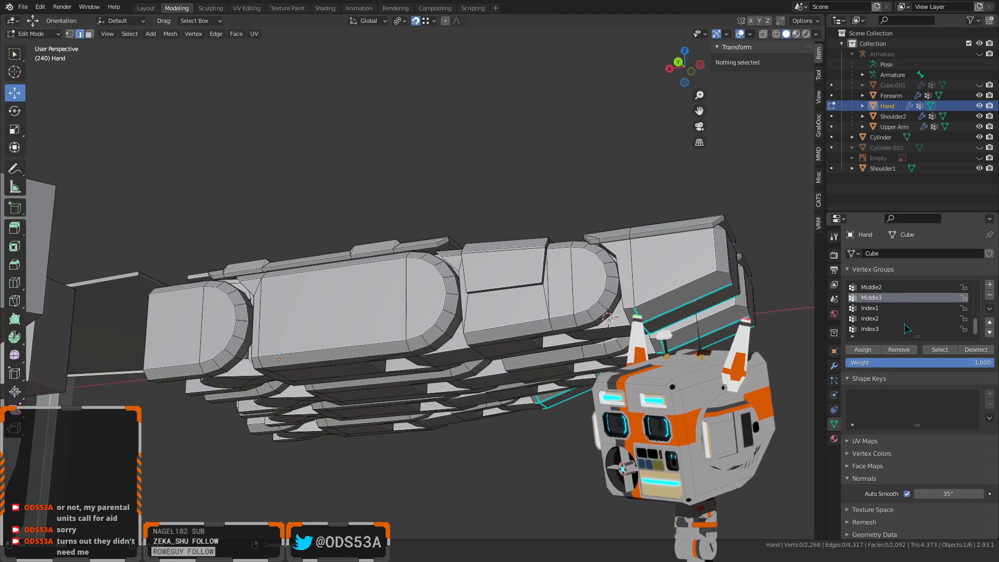
click(883, 308)
middle_drag(392, 323, 443, 286)
key(l)
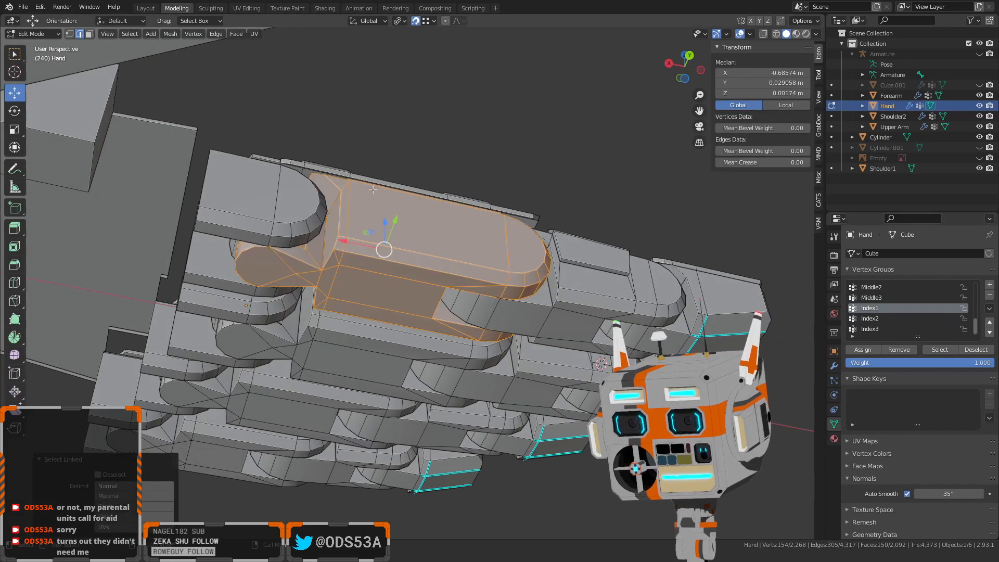
key(l)
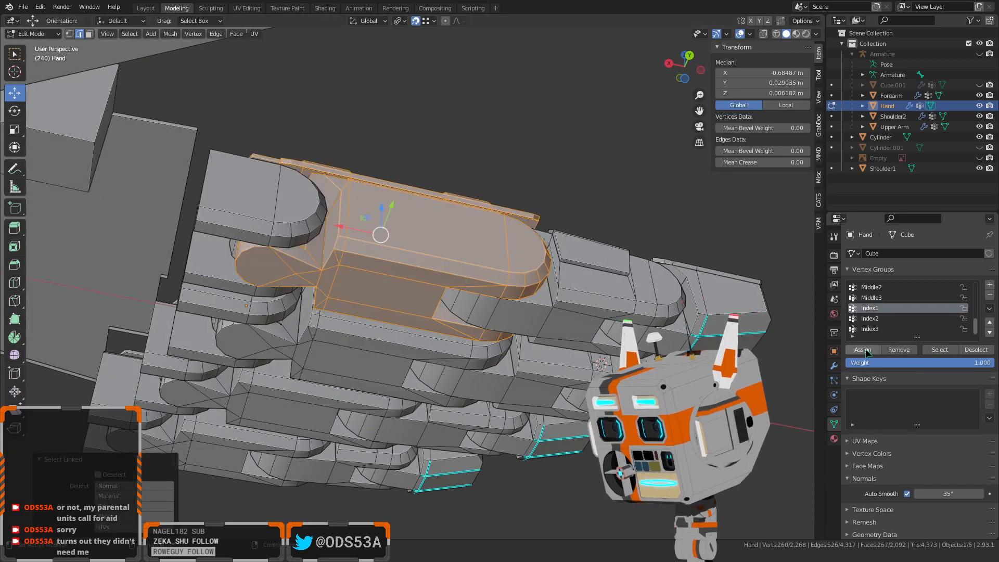
key(alt+a)
Assign the index finger's middle segment to the Index2 vertex group and clear the selection
key(l)
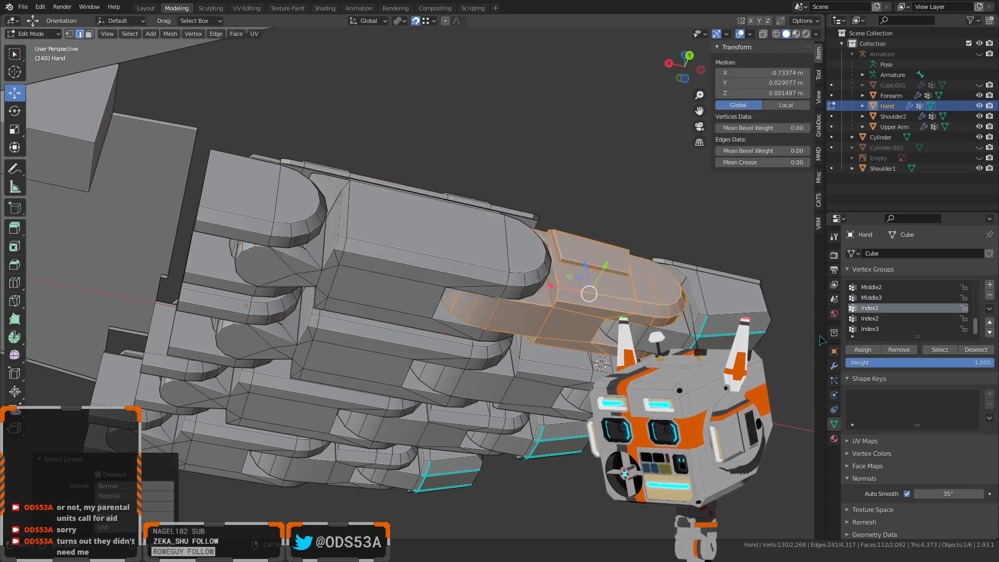
click(869, 318)
click(863, 349)
key(alt+a)
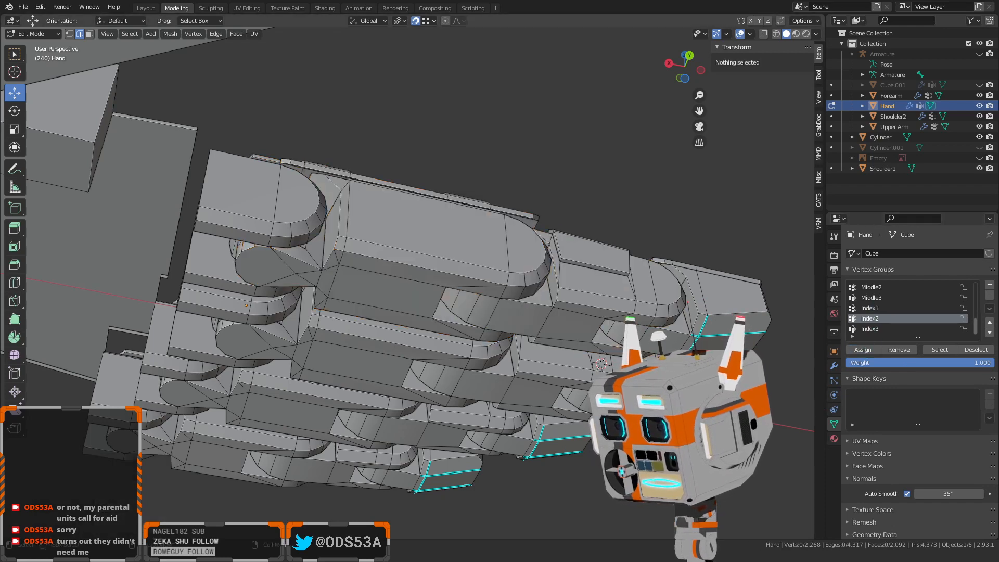
Assign the index finger's tip segment to the Index3 vertex group and clear the selection
key(l)
click(868, 330)
click(863, 350)
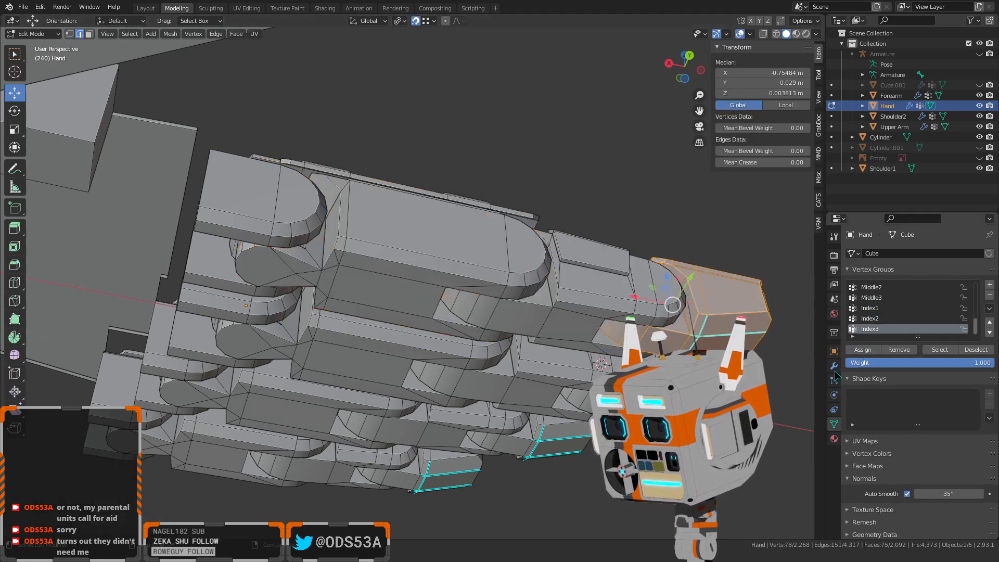
click(715, 406)
middle_drag(715, 405, 661, 488)
key(alt+a)
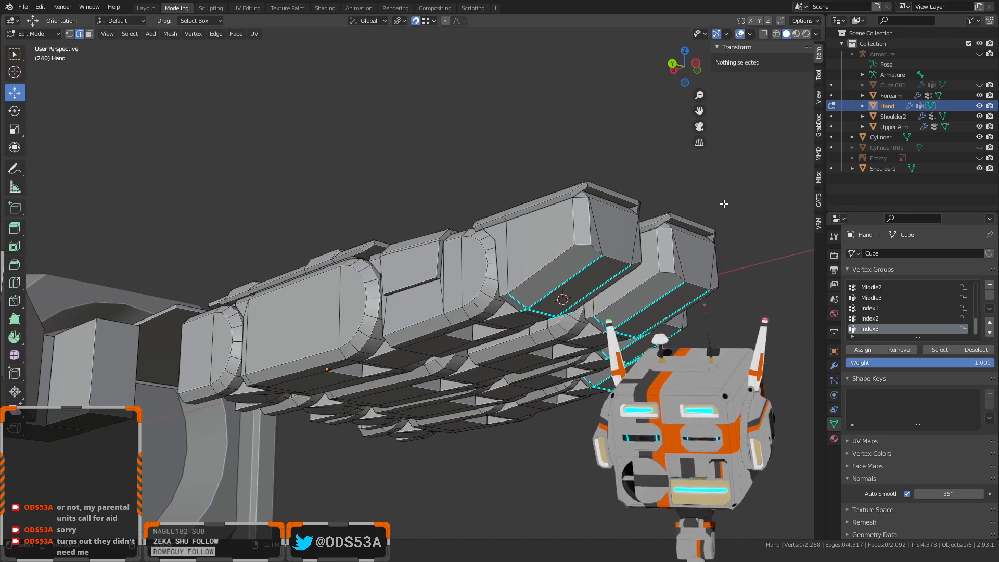
Return the Hand mesh to Object Mode, deselect everything and unhide the Armature
middle_drag(713, 276, 694, 354)
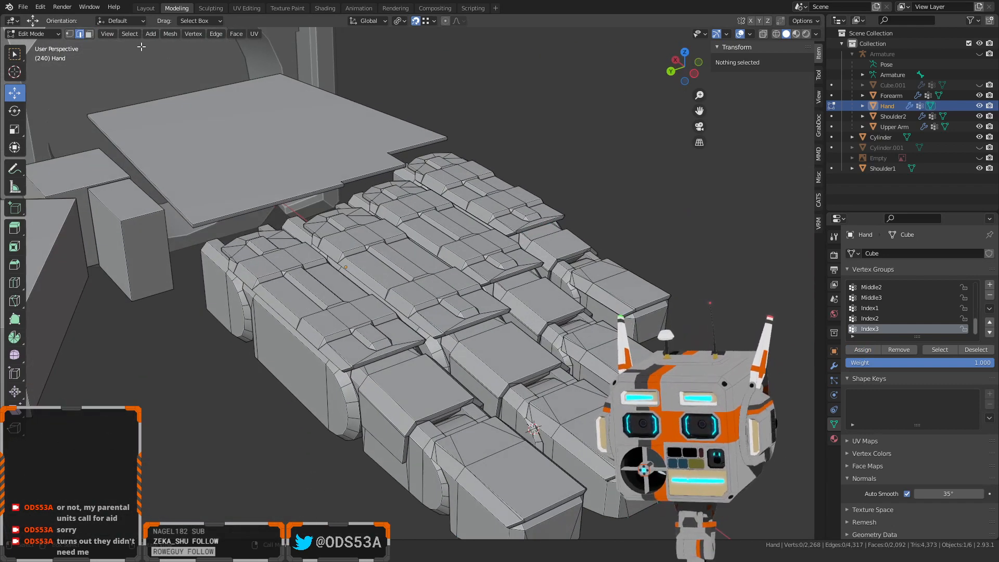
click(34, 34)
click(36, 40)
scroll(186, 382, down, 3)
click(186, 382)
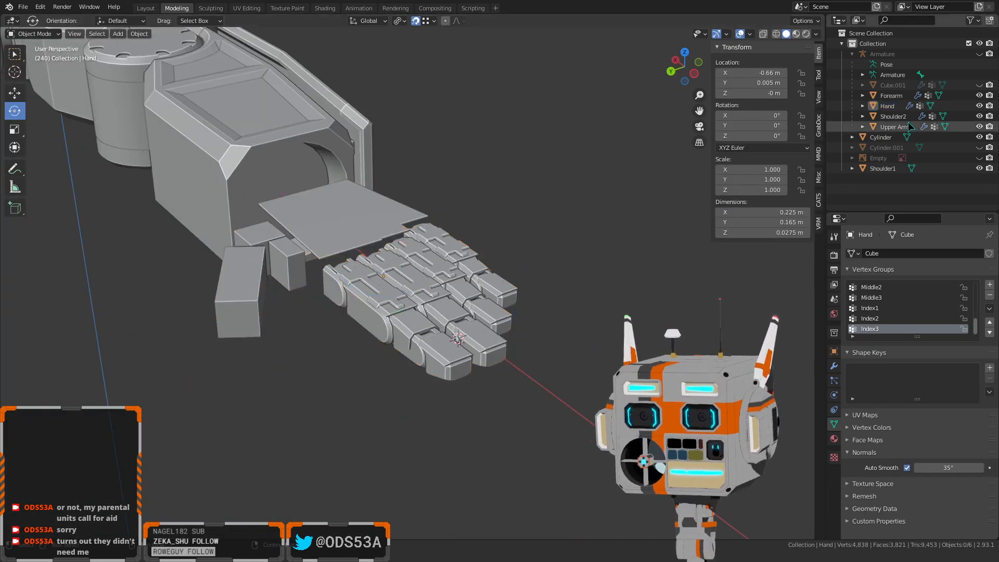
click(979, 54)
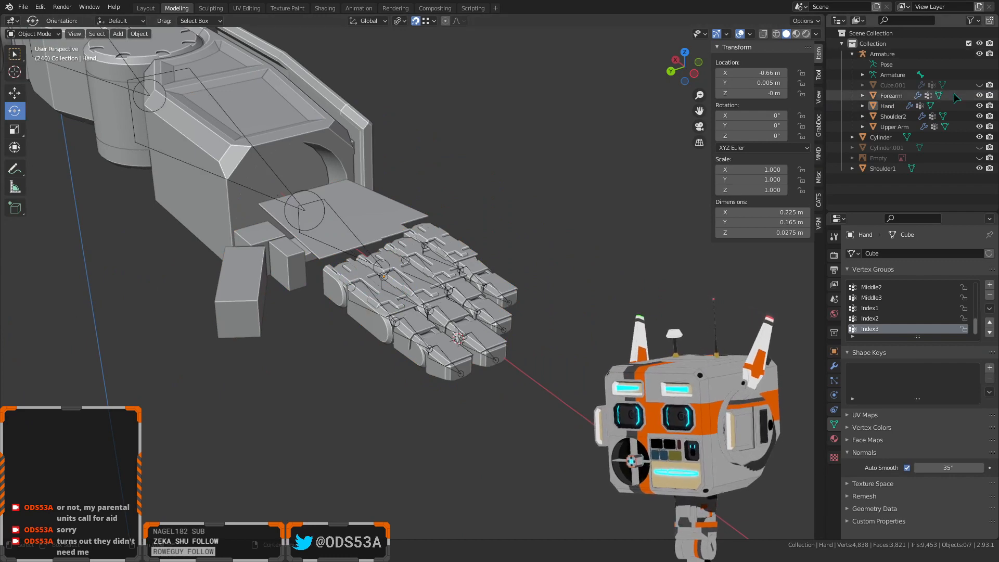
Select the armature and switch it to Pose Mode with the finger bones in view
click(349, 251)
middle_drag(349, 252, 408, 304)
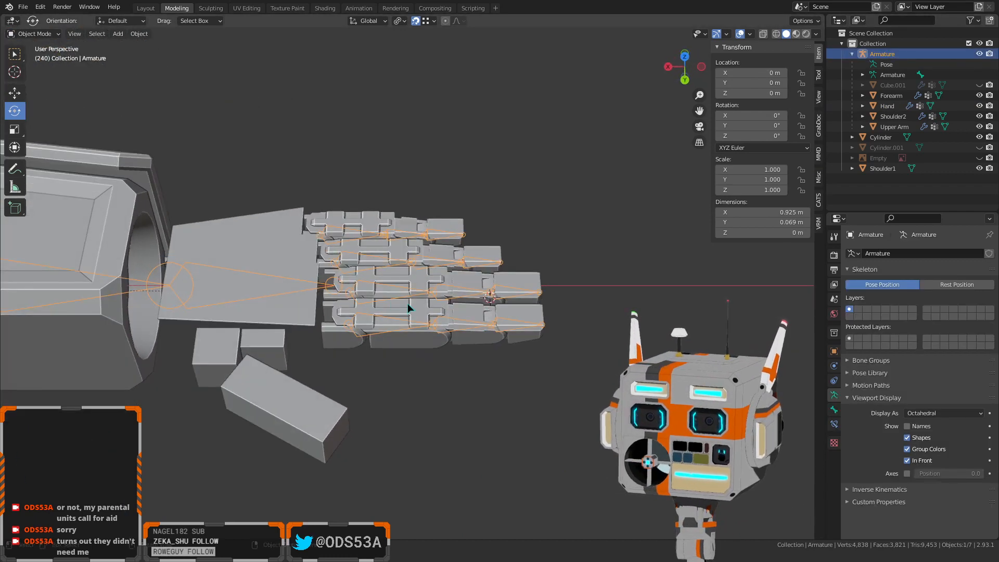
scroll(407, 304, up, 2)
click(34, 33)
click(35, 69)
scroll(324, 279, up, 4)
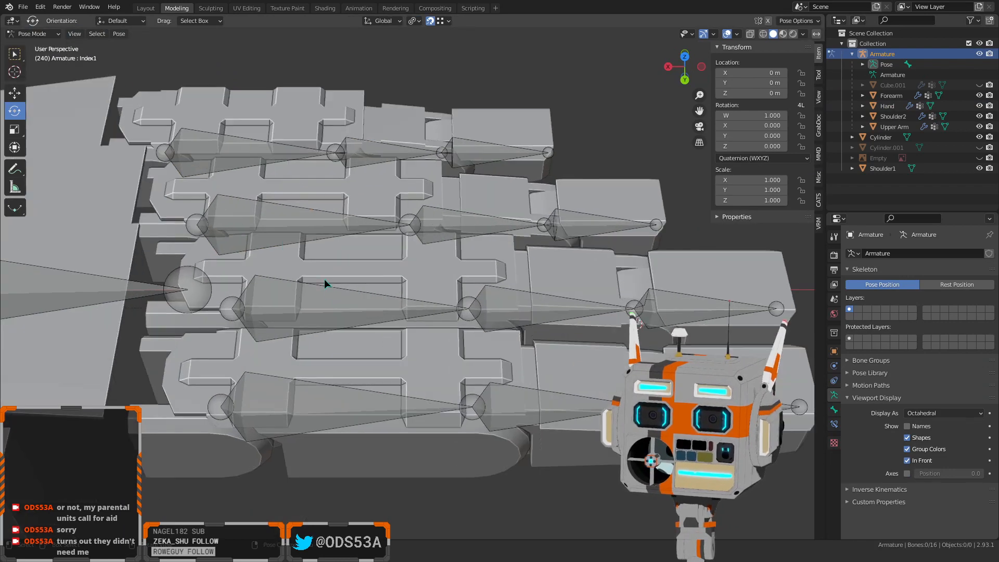
Test-rotate the Index1 bone and undo the rotation
click(272, 398)
mouse_move(245, 392)
mouse_down()
mouse_move(223, 375)
mouse_move(258, 403)
mouse_up()
key(ctrl+z)
Test-bend the Index2 bone downward by about 50 degrees, inspect the finger's deformation, and clear the bone's rotation
click(478, 405)
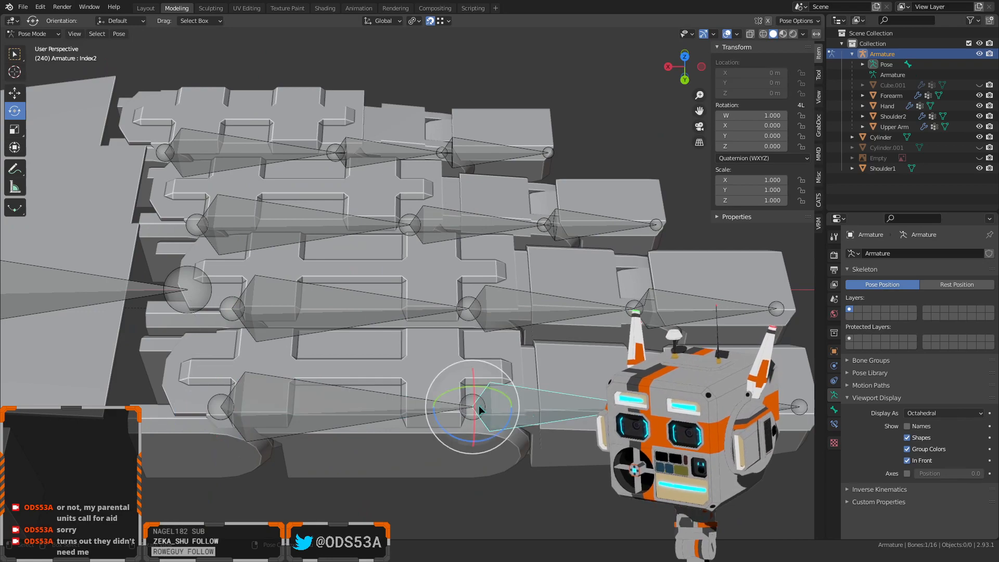
drag(484, 386, 520, 416)
middle_drag(520, 416, 487, 346)
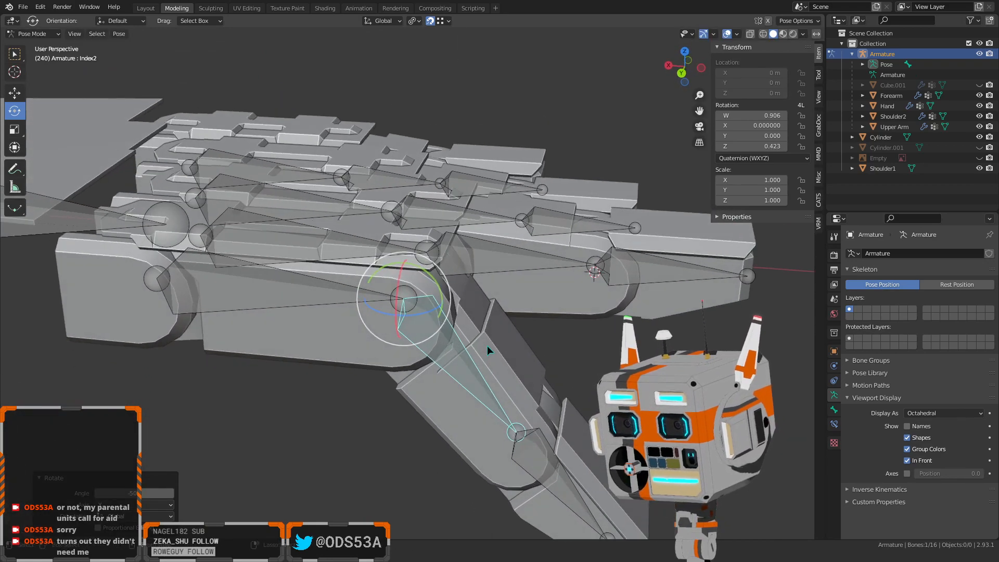
key(alt+r)
Test-bend the Index3 bone downward and clear its rotation
click(619, 316)
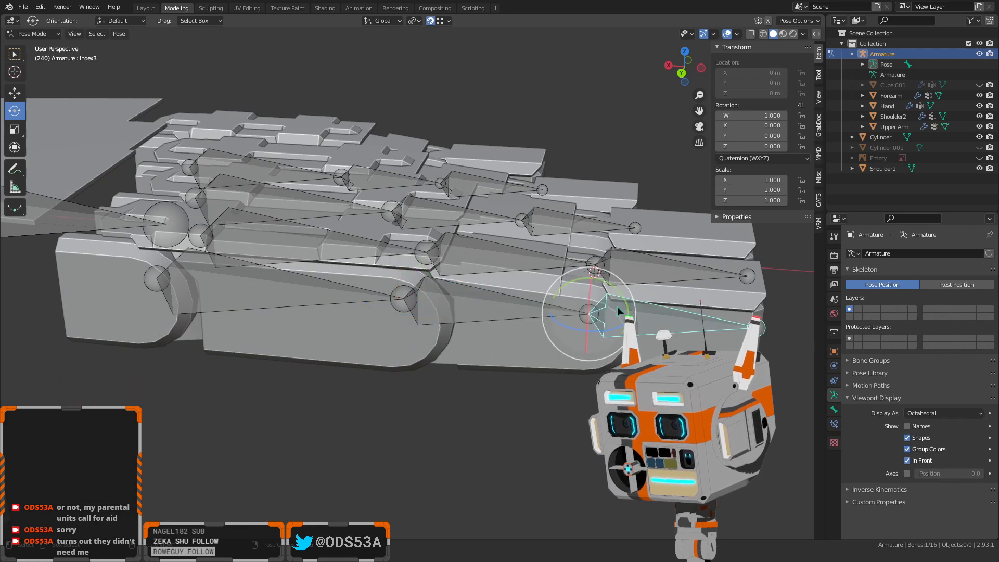
drag(617, 288, 602, 355)
key(alt+r)
Select the base bones of all four fingers and rotate them together by -90 degrees so the fingers bend down at the knuckles
scroll(499, 396, down, 3)
middle_drag(499, 400, 364, 410)
click(293, 419)
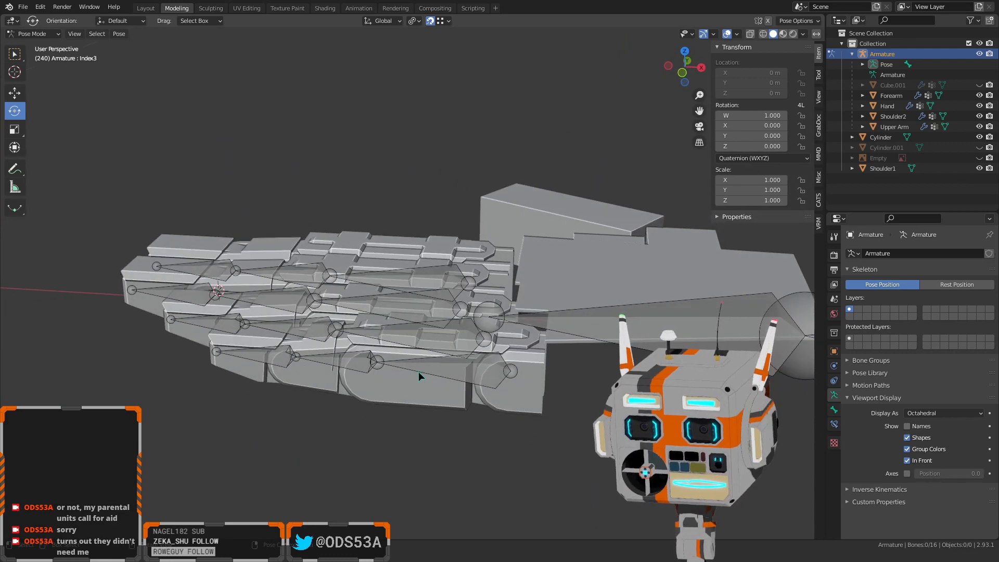
click(450, 370)
shift+click(434, 341)
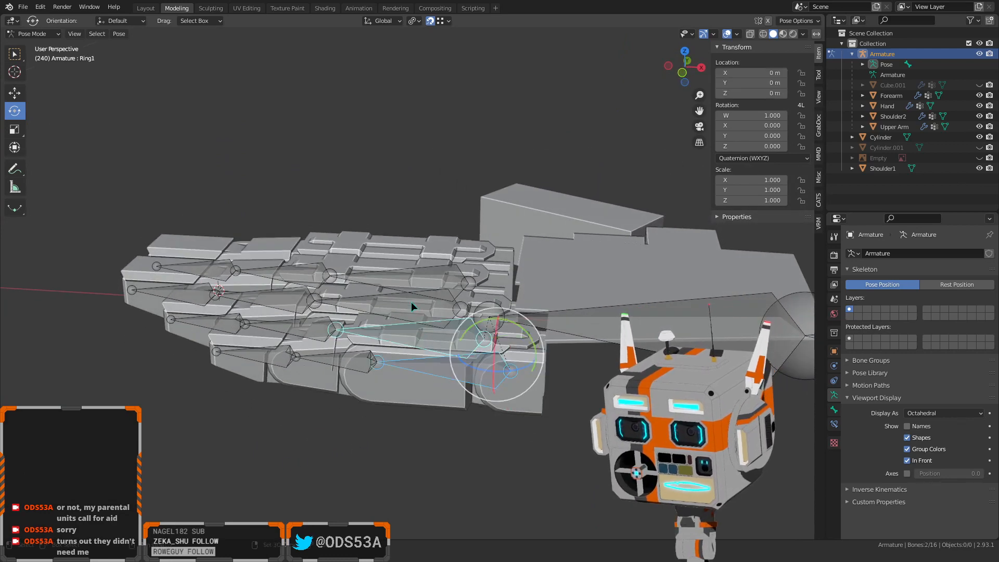
shift+click(411, 302)
shift+click(429, 286)
drag(465, 289, 428, 353)
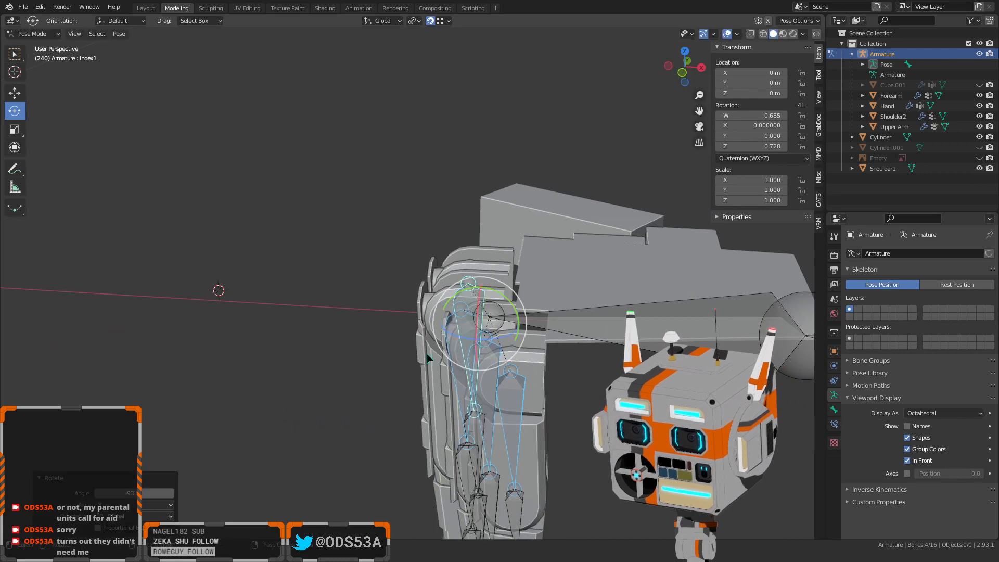
text(-90)
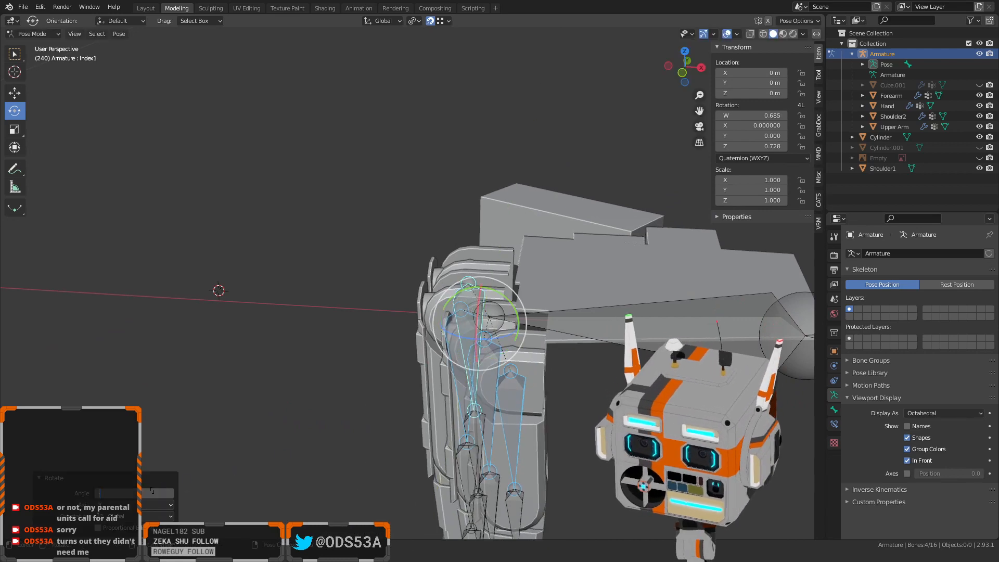
key(Return)
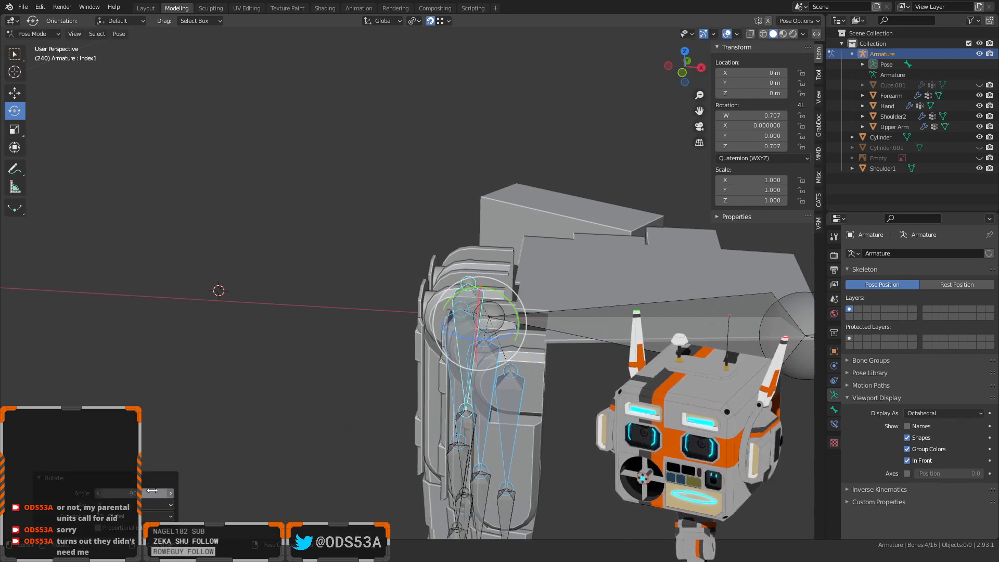
Select the second bones of all four fingers and rotate them together in front view by about -94 degrees
shift+middle_drag(353, 513, 336, 392)
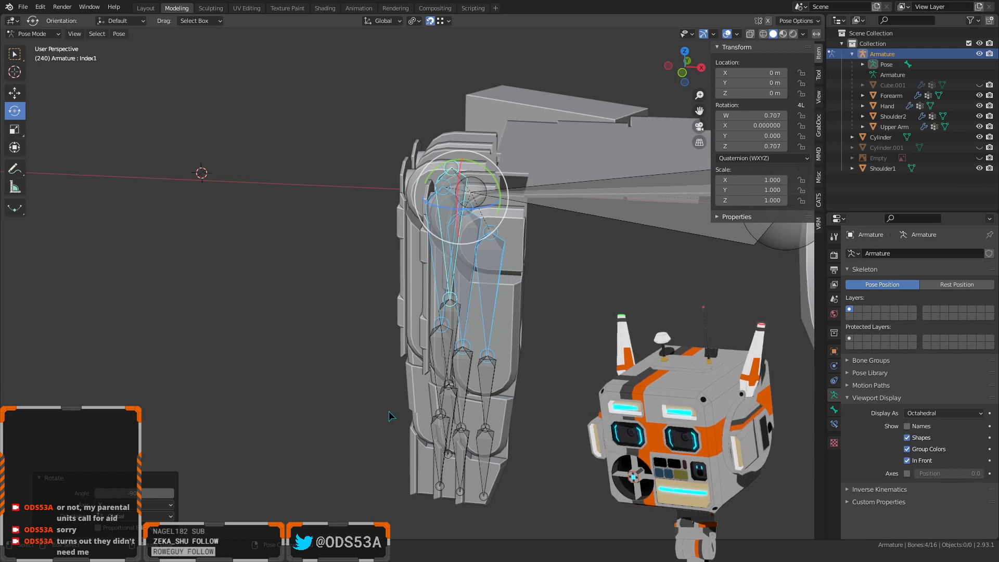
middle_drag(388, 411, 360, 401)
scroll(389, 407, up, 2)
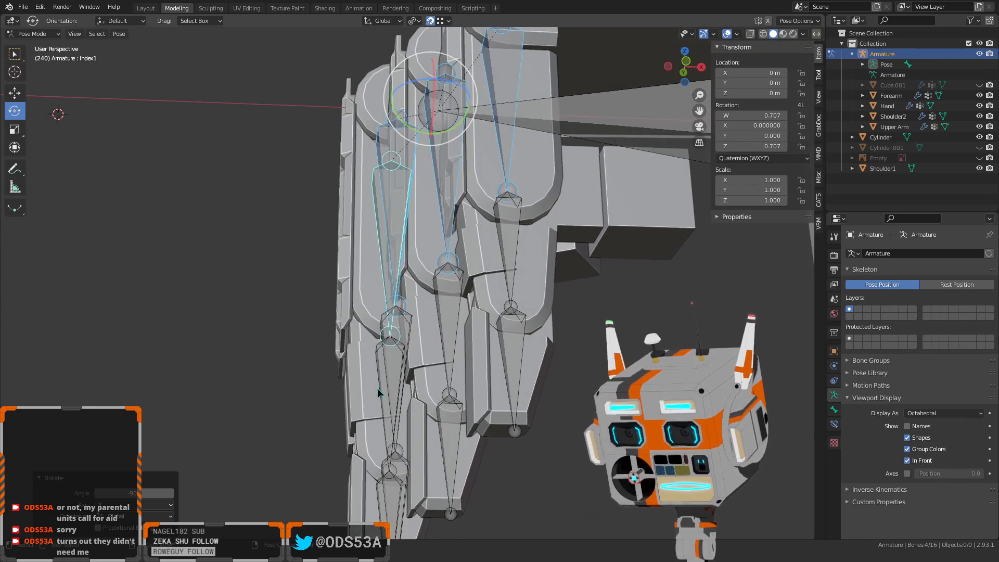
middle_drag(376, 388, 399, 397)
click(359, 374)
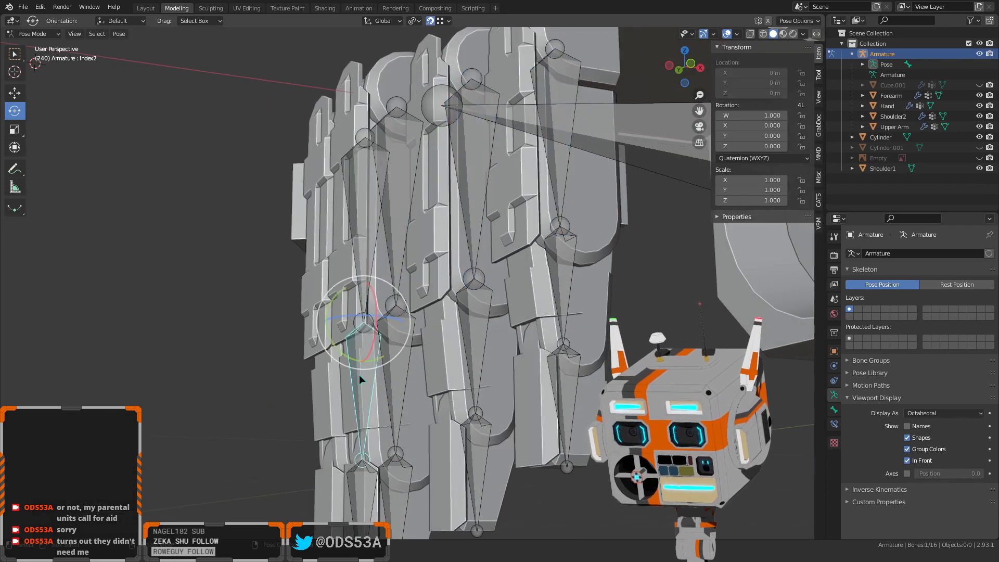
shift+click(397, 367)
shift+click(473, 334)
shift+click(564, 277)
middle_drag(564, 279, 534, 293)
click(686, 71)
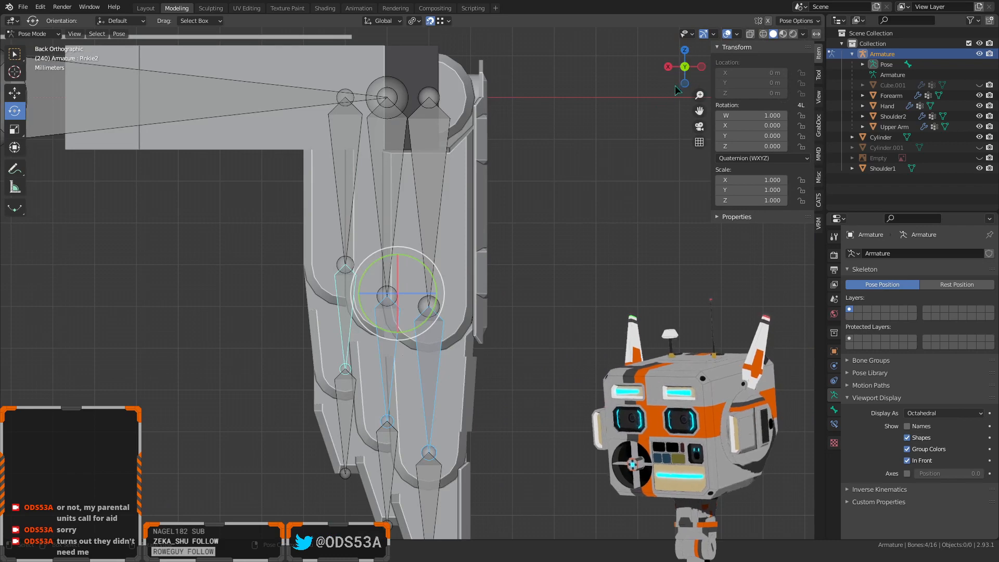
click(685, 72)
click(686, 72)
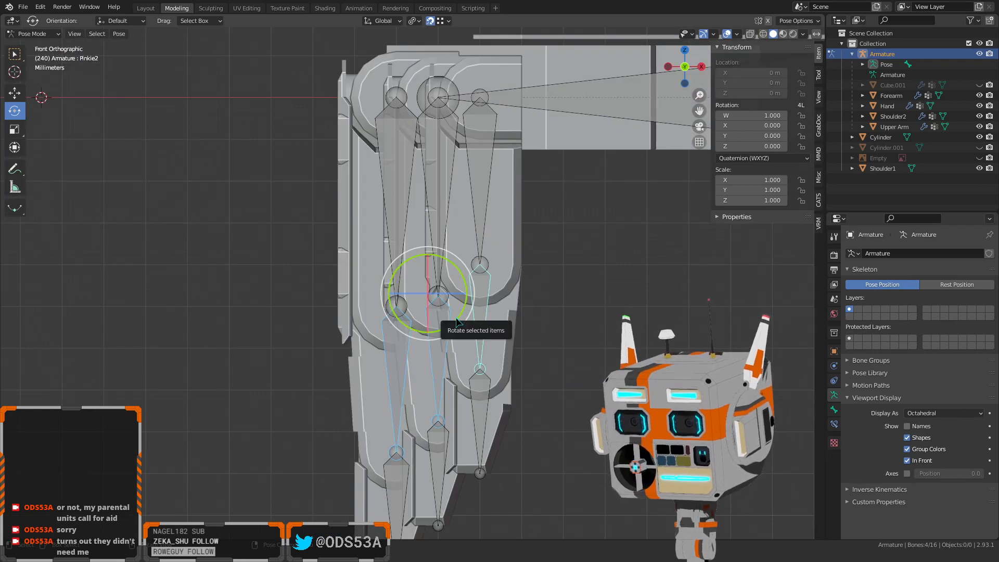
drag(458, 318, 443, 289)
Set the rotation angle of the four second finger bones to exactly -95 degrees
scroll(443, 289, up, 6)
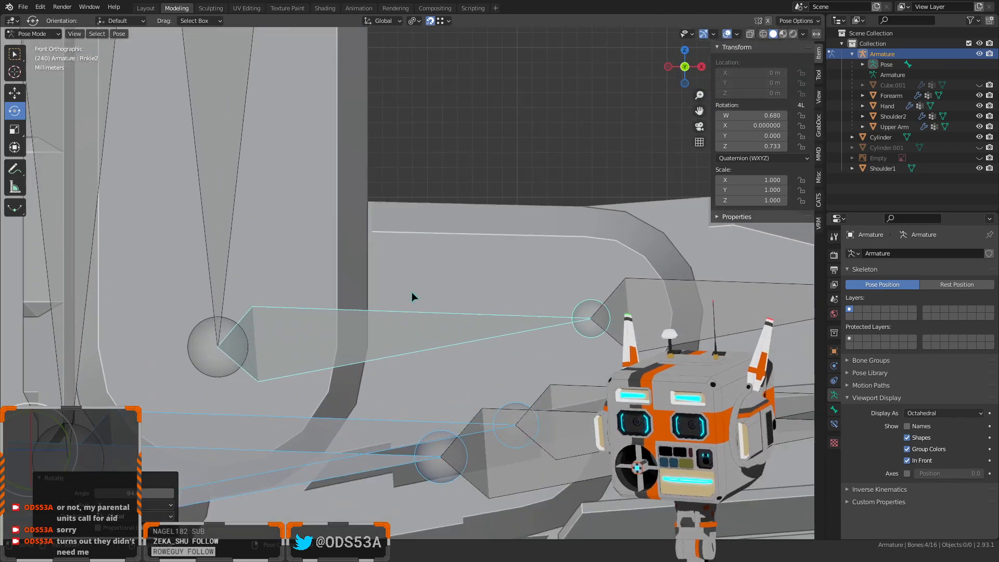
scroll(382, 311, down, 2)
shift+middle_drag(379, 341, 410, 363)
click(125, 493)
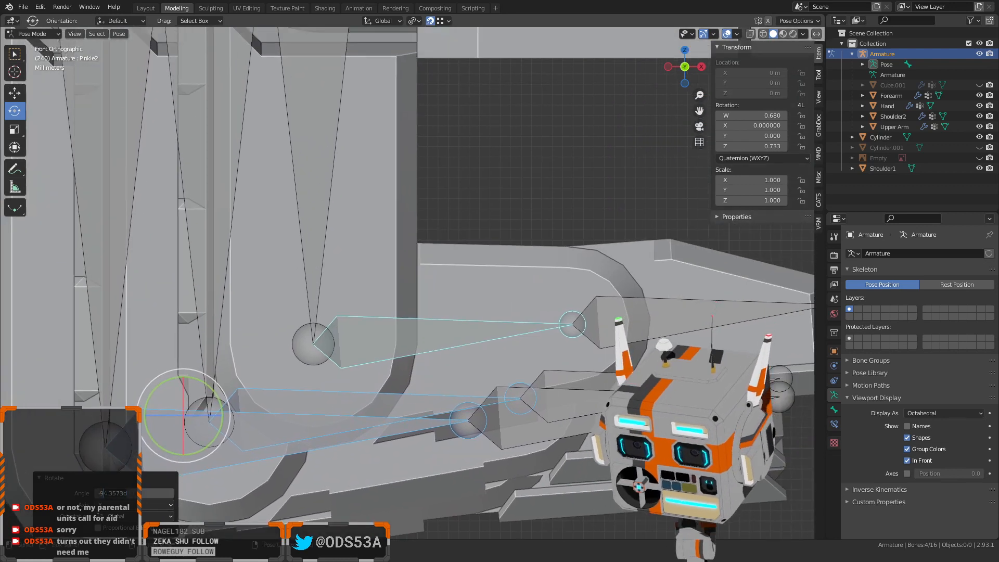
text(-95)
key(Return)
scroll(441, 367, down, 7)
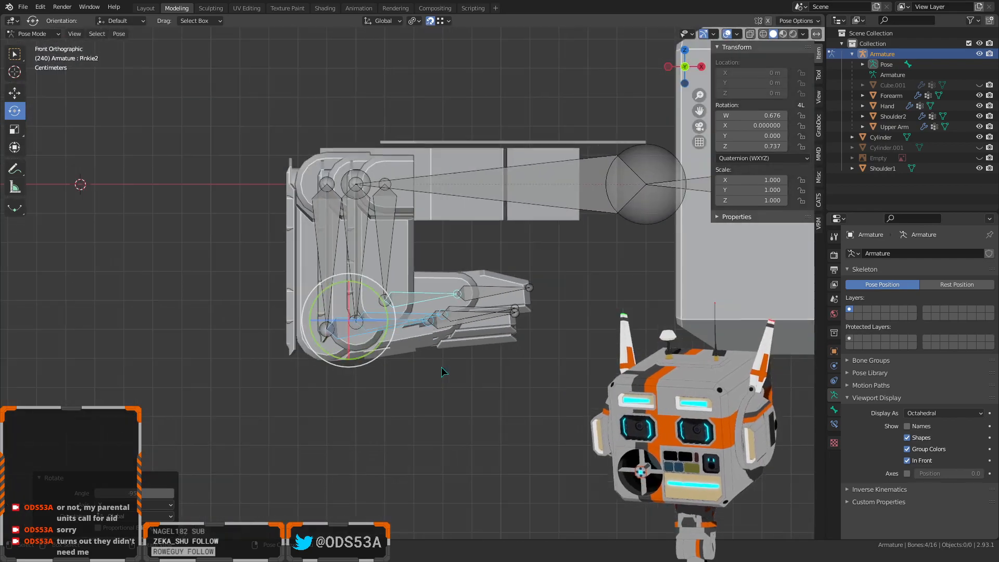
Select the tip bones of all four fingers and rotate them together in front view by about -85 degrees toward the palm
middle_drag(441, 367, 187, 360)
scroll(374, 353, up, 4)
middle_drag(375, 353, 650, 157)
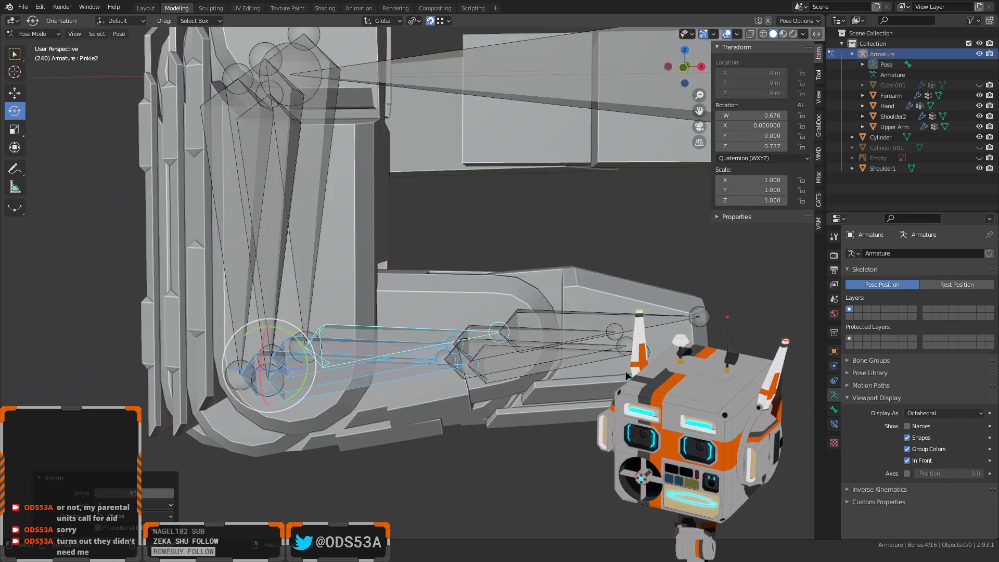
click(683, 67)
scroll(516, 397, down, 3)
middle_drag(516, 397, 499, 430)
click(528, 429)
drag(482, 260, 482, 270)
drag(507, 416, 508, 420)
middle_drag(510, 429, 515, 393)
click(684, 67)
scroll(546, 267, up, 4)
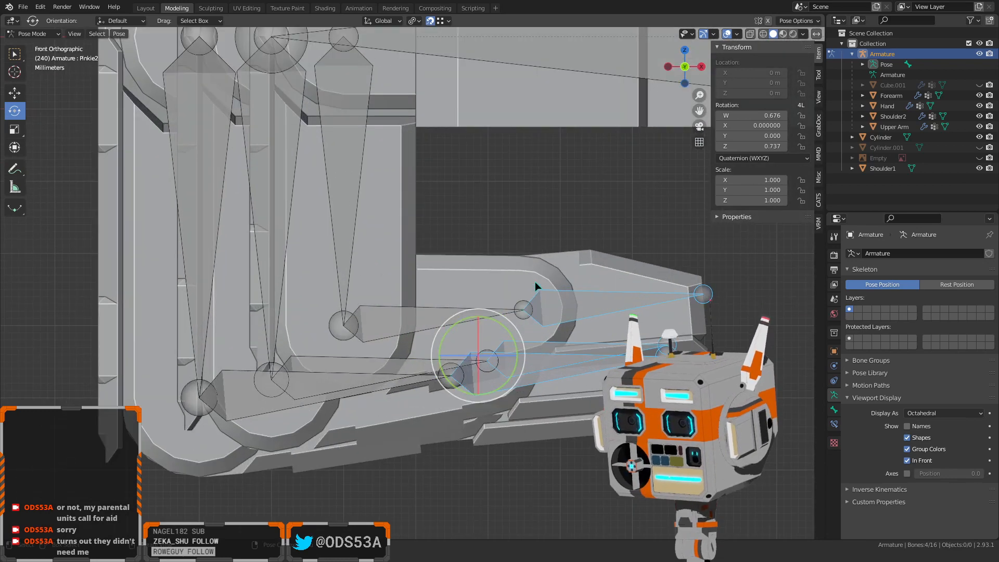
drag(501, 326, 396, 285)
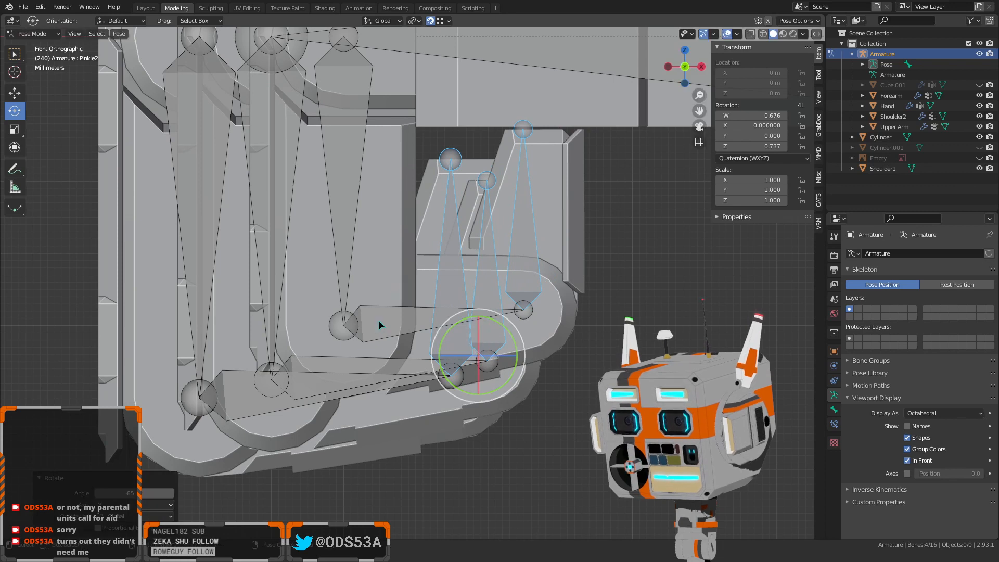
Try -86 degrees for the fingertip bones' rotation angle, settle on -85 degrees, and deselect the bones
click(112, 493)
key(BackSpace)
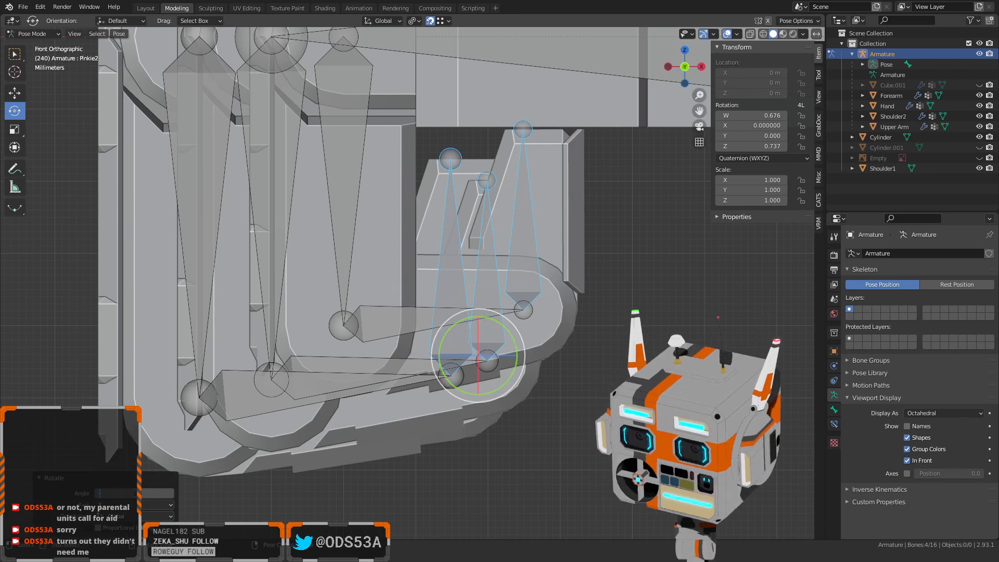
text(-86)
key(Return)
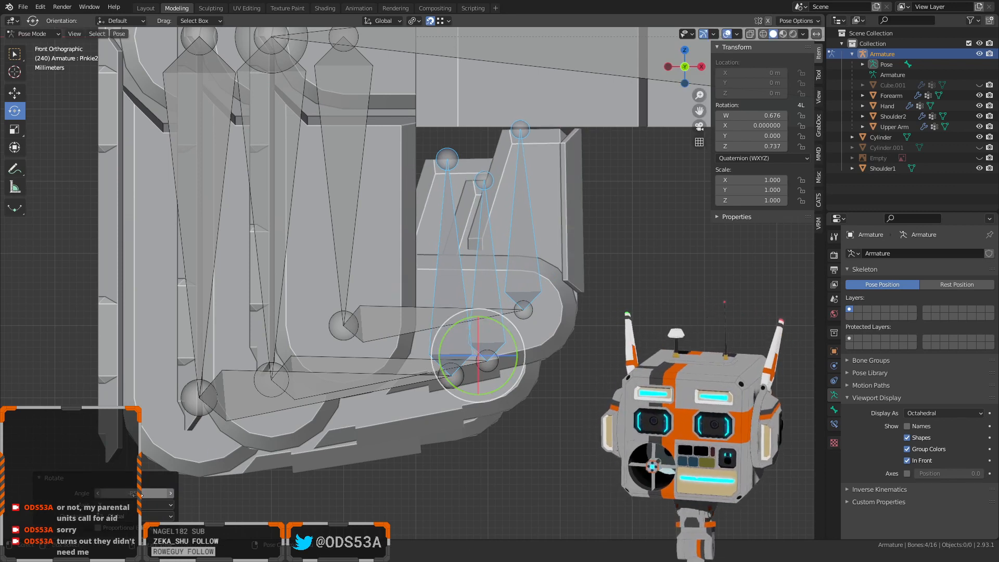
click(140, 493)
key(BackSpace)
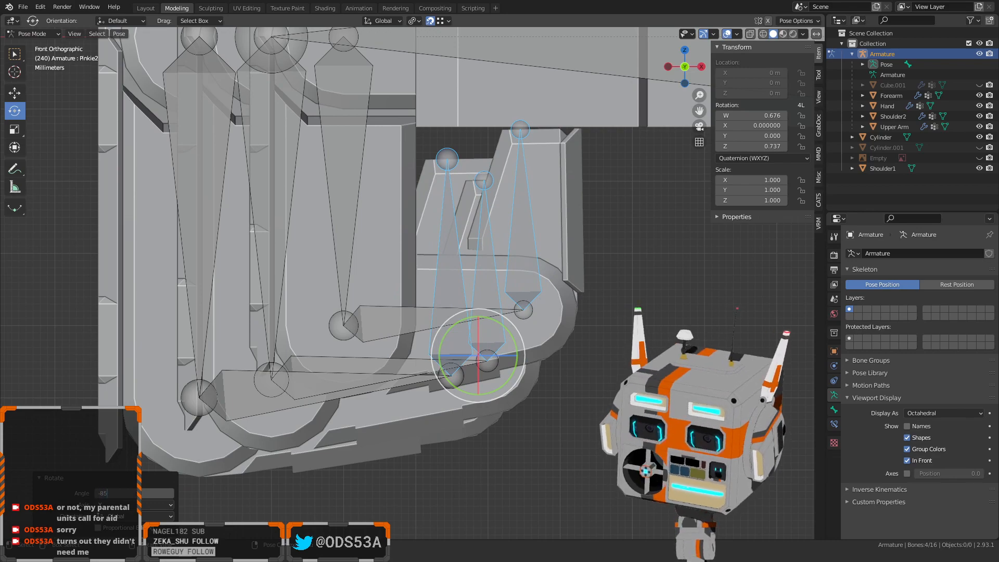
key(Return)
click(572, 406)
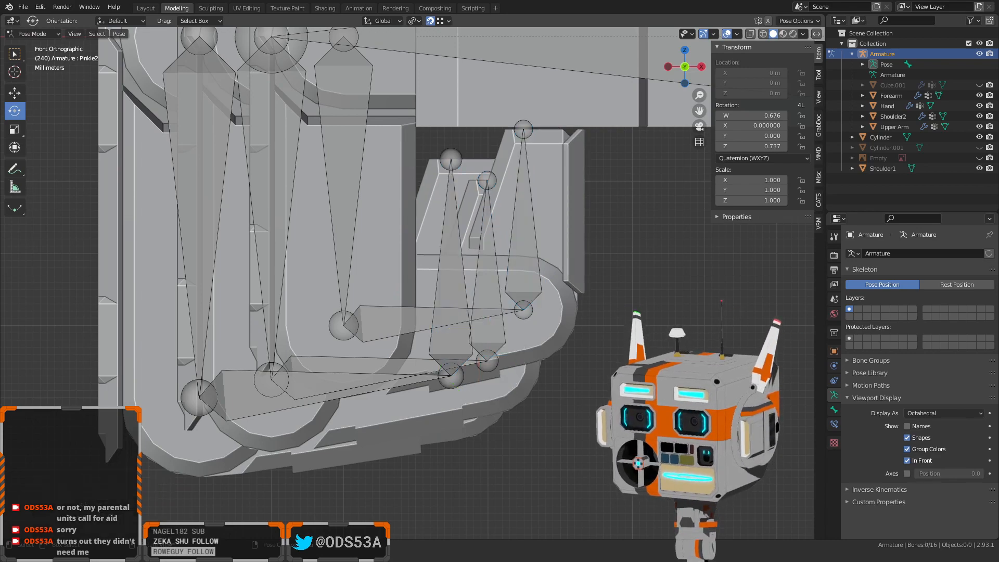
Switch the armature from Pose Mode to Object Mode and hide it to leave only the curled hand mesh in view
scroll(573, 405, down, 5)
middle_drag(572, 406, 544, 406)
middle_drag(395, 396, 198, 466)
click(33, 33)
click(32, 49)
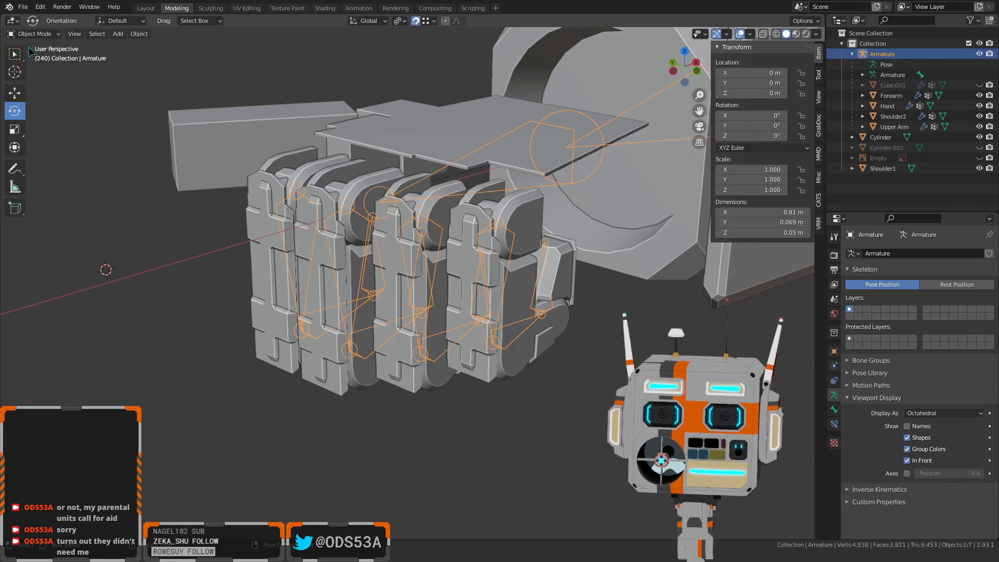
scroll(229, 359, down, 4)
middle_drag(367, 378, 312, 401)
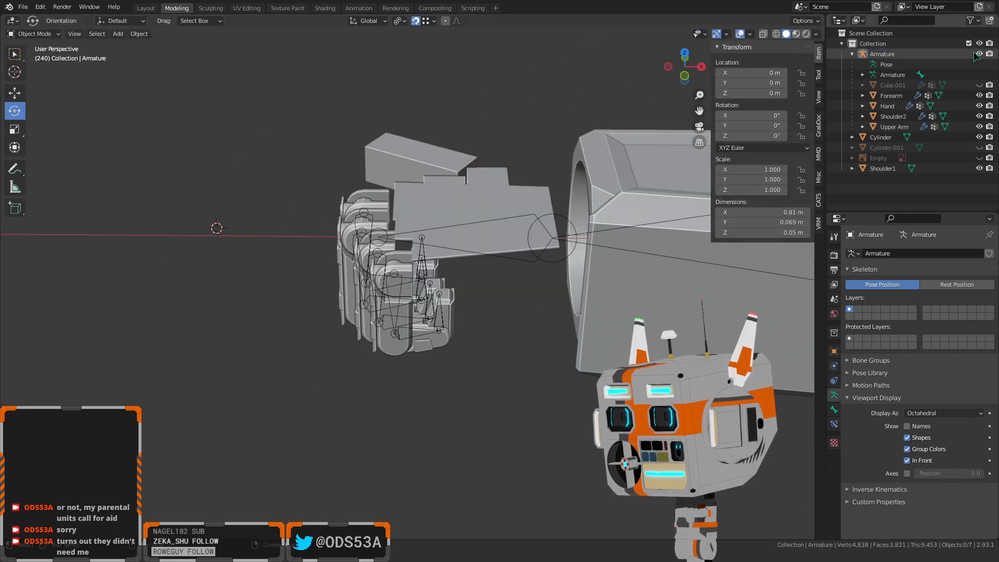
click(979, 55)
Examine the curled hand's finger joints from below at close range and unhide the armature
middle_drag(619, 275, 648, 255)
scroll(414, 368, up, 5)
middle_drag(385, 383, 389, 304)
scroll(400, 336, up, 3)
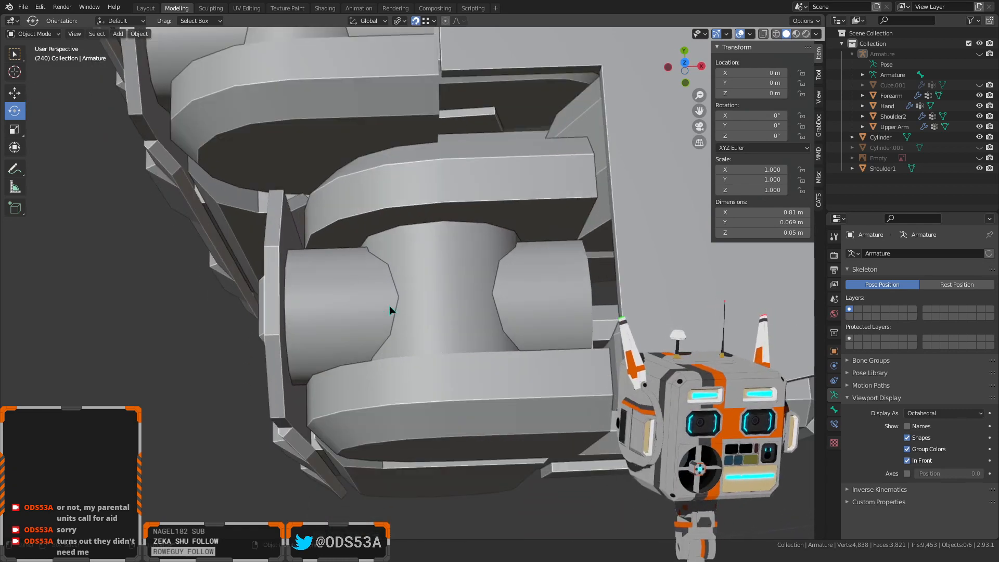
scroll(389, 305, down, 2)
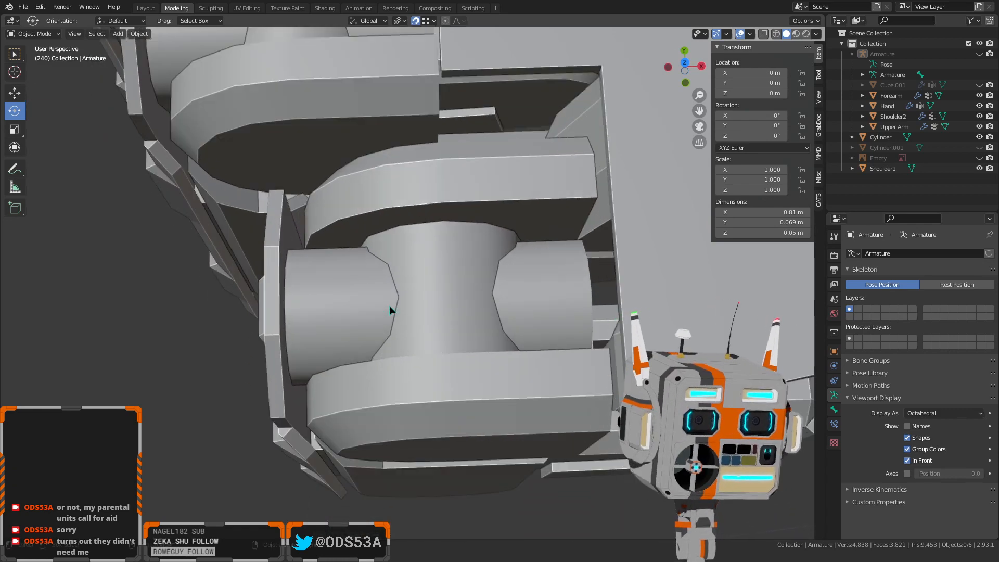
mouse_move(389, 305)
middle_down()
mouse_move(404, 347)
mouse_move(387, 213)
mouse_move(368, 207)
mouse_move(494, 239)
mouse_move(380, 226)
mouse_move(370, 132)
mouse_move(367, 227)
mouse_move(379, 291)
mouse_move(327, 245)
mouse_move(370, 243)
mouse_move(358, 254)
mouse_move(367, 246)
middle_up()
key(alt+h)
click(369, 268)
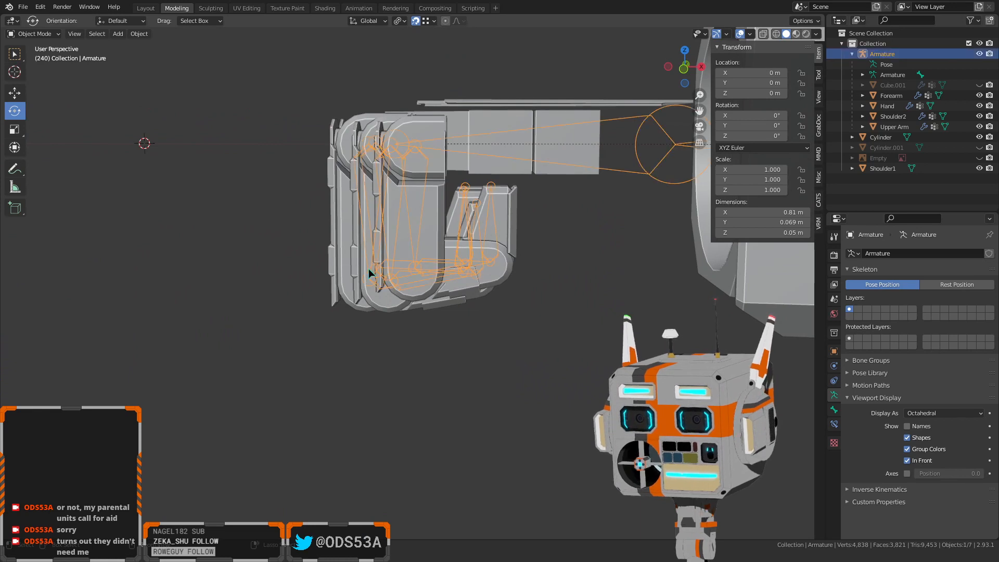
Return the armature to Pose Mode and undo the finger rotations back to the straight, unbent fingers
key(ctrl+Tab)
key(ctrl+z)
key(ctrl+z)
key(ctrl+z)
key(ctrl+z)
key(ctrl+z)
key(ctrl+z)
key(ctrl+z)
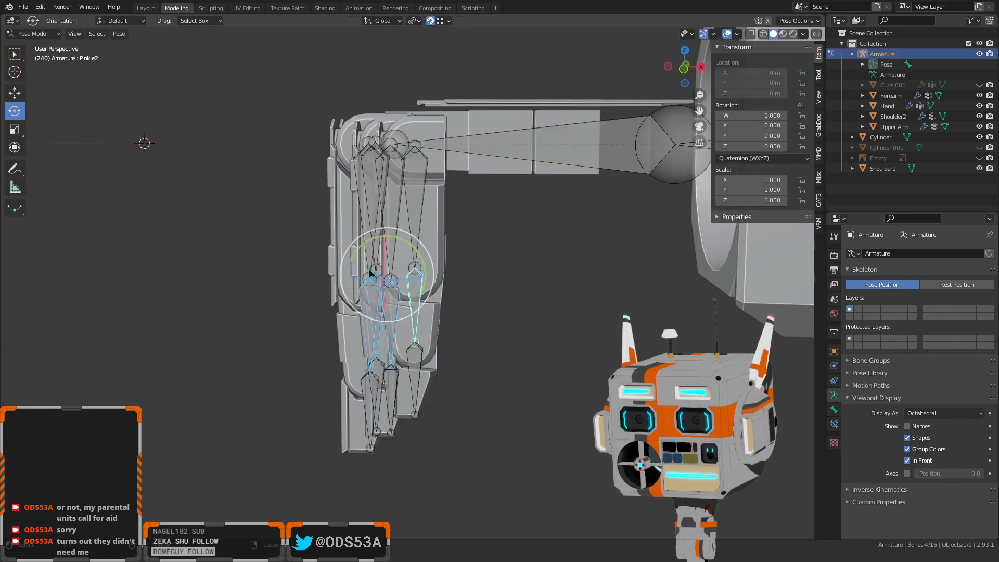
key(ctrl+z)
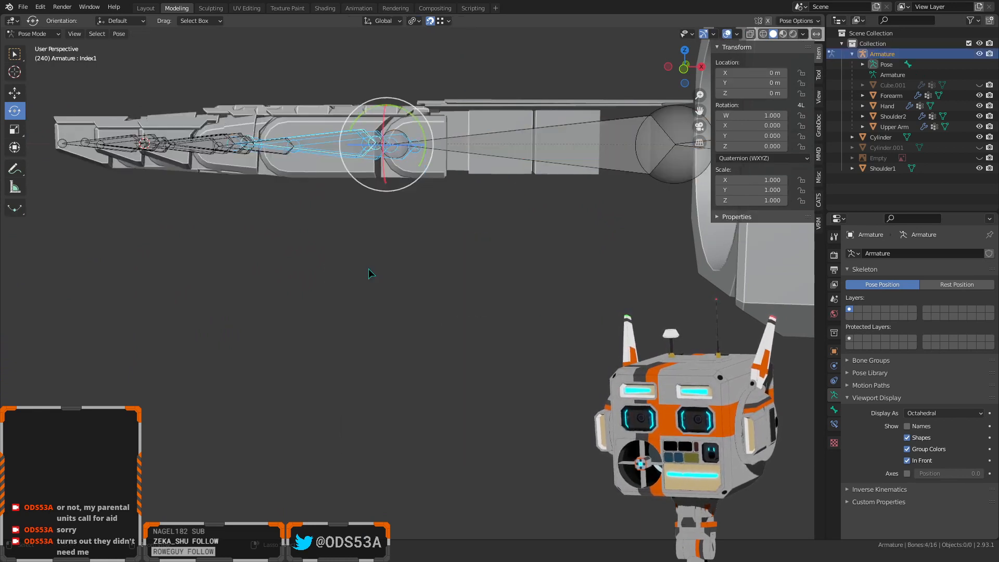
Test-bend the Pinkie1 bone downward by about 63 degrees in front view, inspect the knuckle, and clear the bone's rotation
scroll(398, 270, up, 5)
click(302, 285)
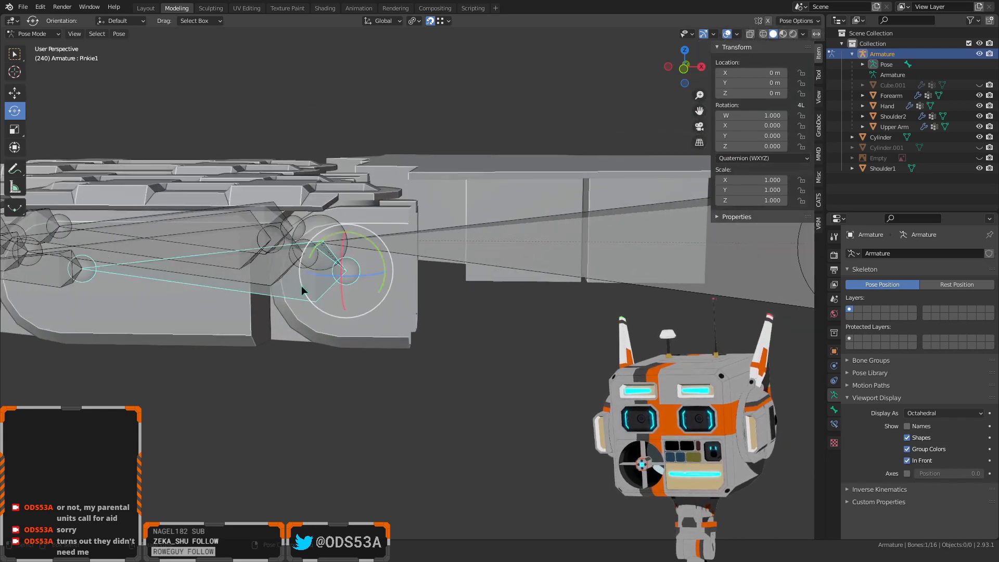
middle_drag(303, 285, 309, 279)
click(684, 69)
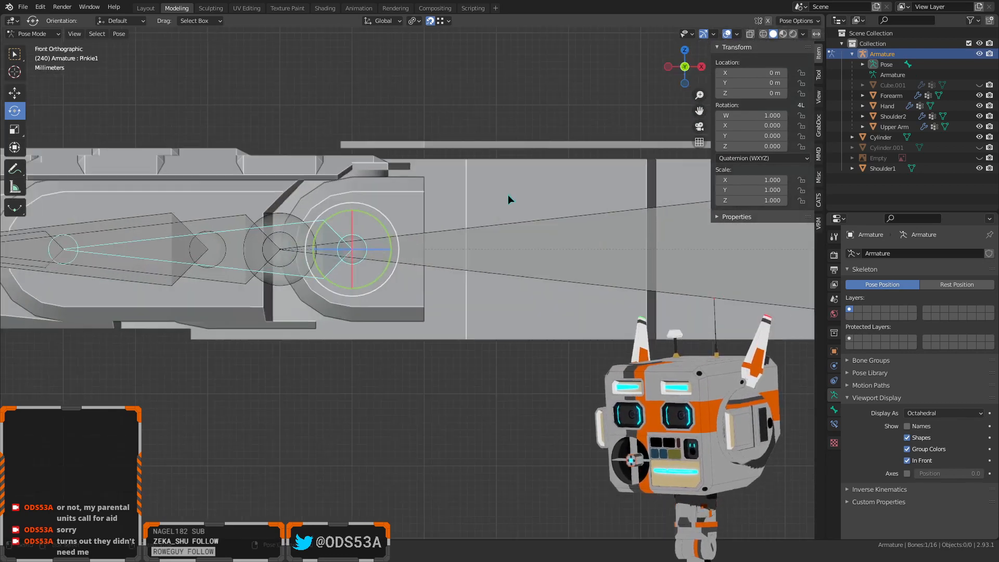
scroll(364, 234, up, 2)
drag(327, 261, 367, 221)
middle_drag(366, 220, 366, 311)
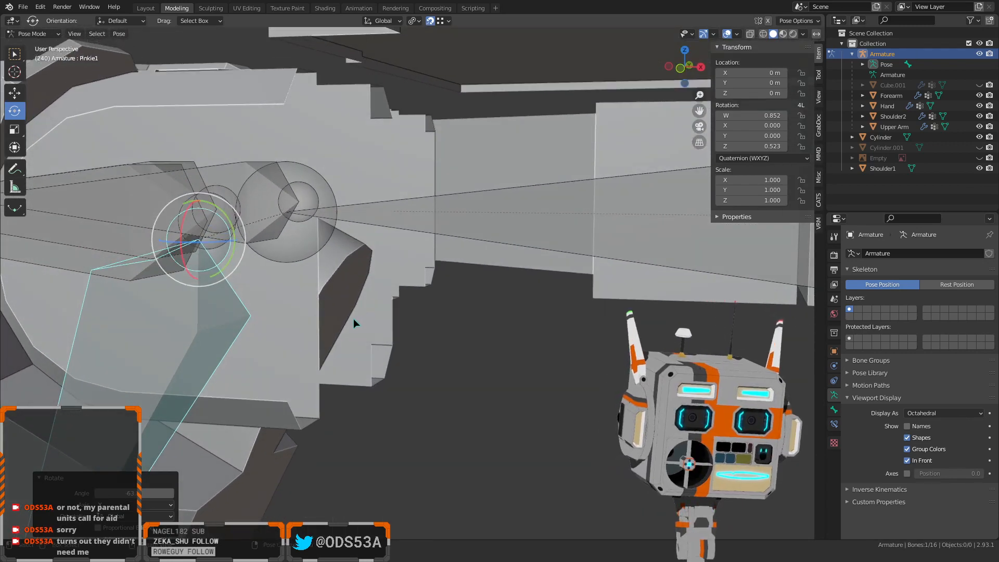
middle_drag(350, 329, 354, 364)
key(alt+r)
Examine the pinkie's knuckle joint from several sides and return the armature to Object Mode
scroll(338, 351, up, 2)
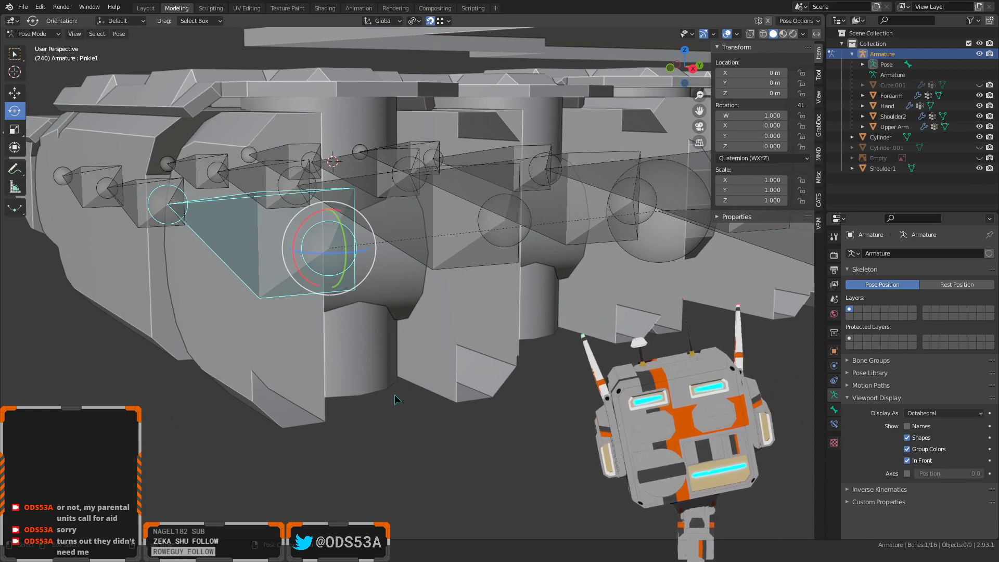
middle_drag(405, 395, 460, 331)
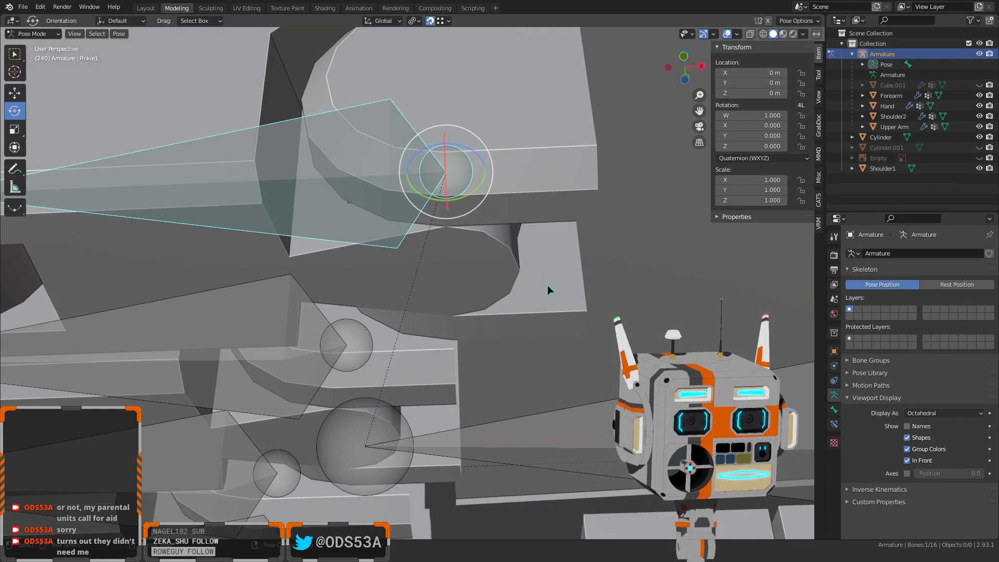
middle_drag(569, 288, 416, 224)
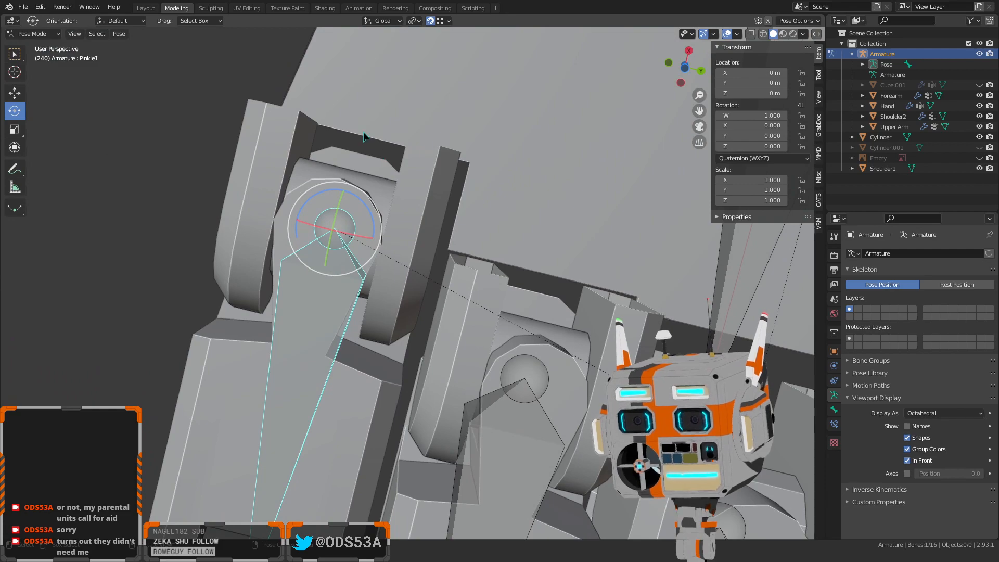
middle_drag(366, 136, 510, 388)
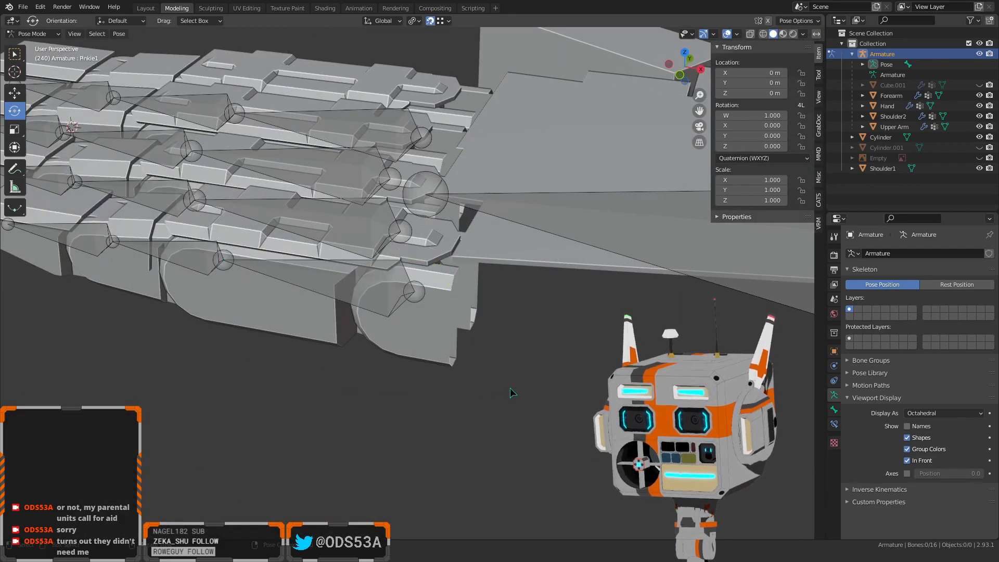
scroll(510, 388, down, 5)
click(32, 34)
click(29, 43)
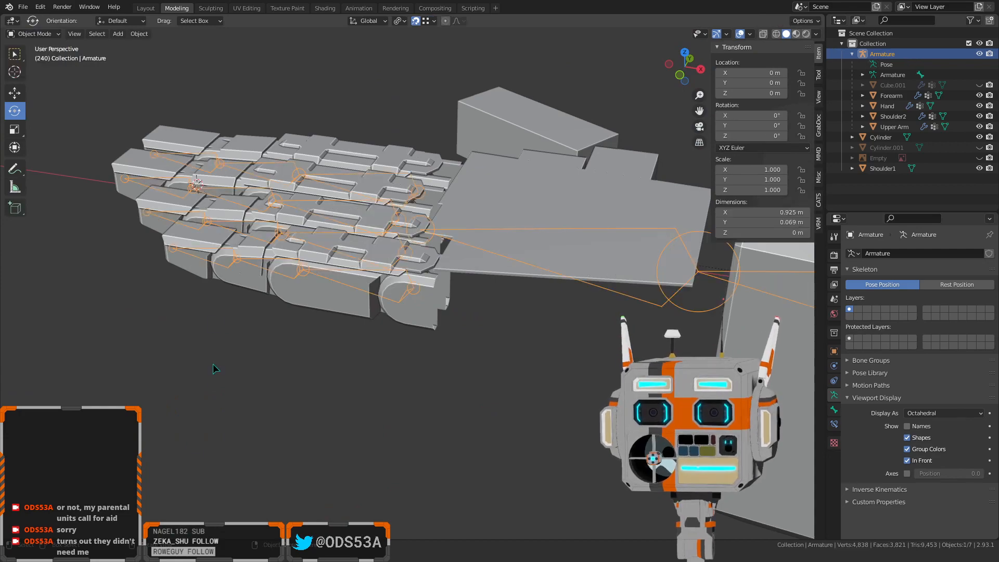
click(215, 368)
middle_drag(215, 368, 437, 331)
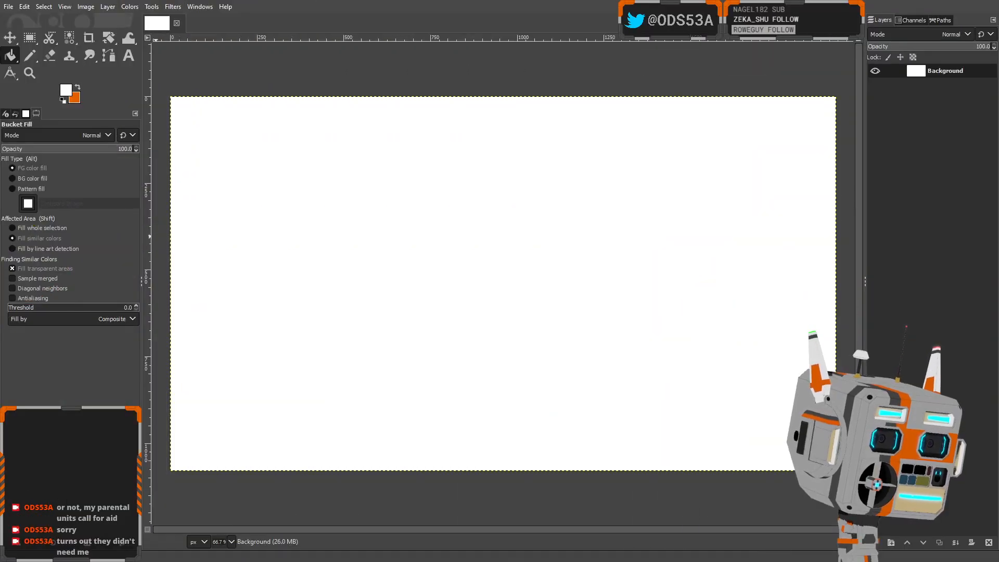
In GIMP, reset the colours to black foreground and white background and choose the Pencil tool at size 12
click(77, 87)
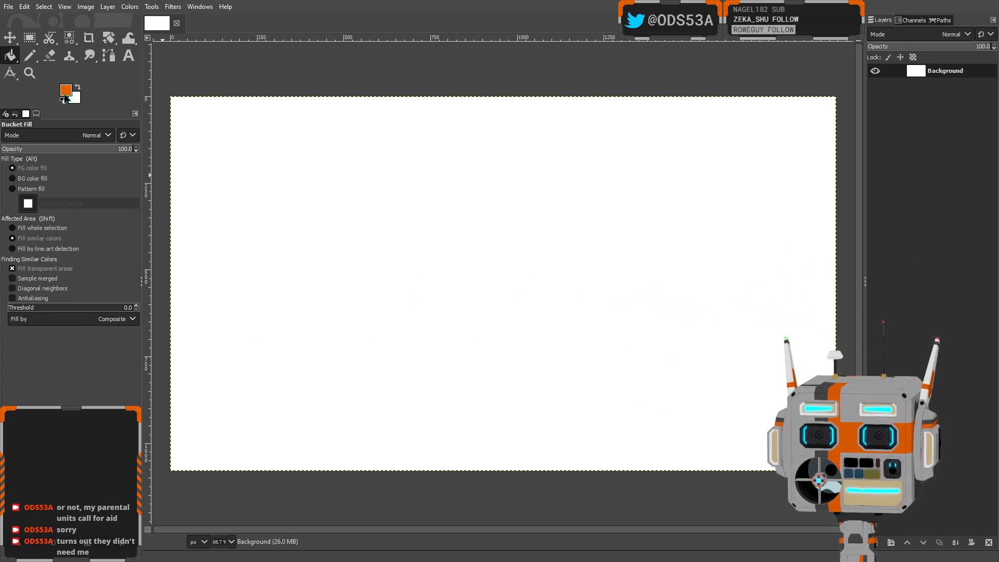
key(d)
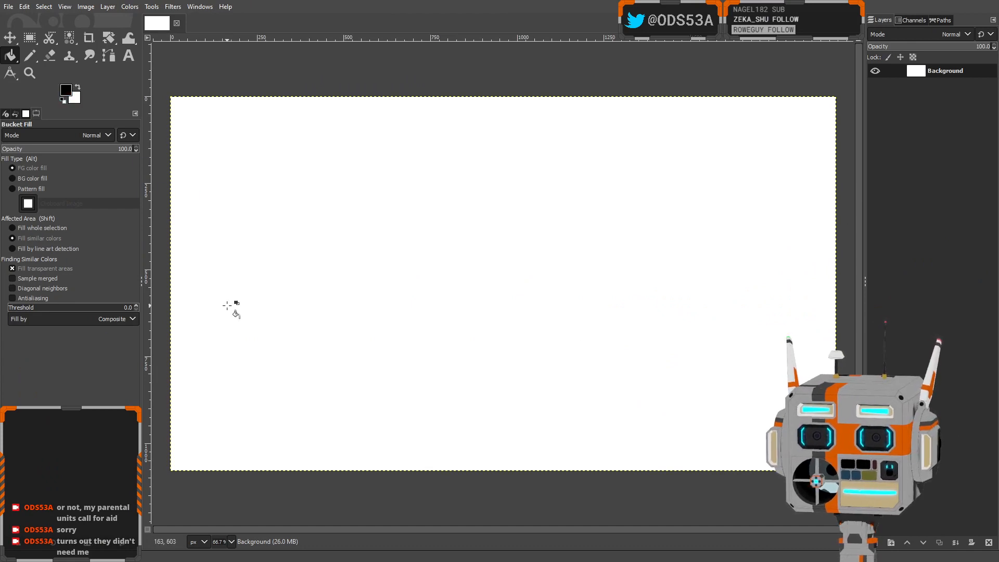
click(30, 55)
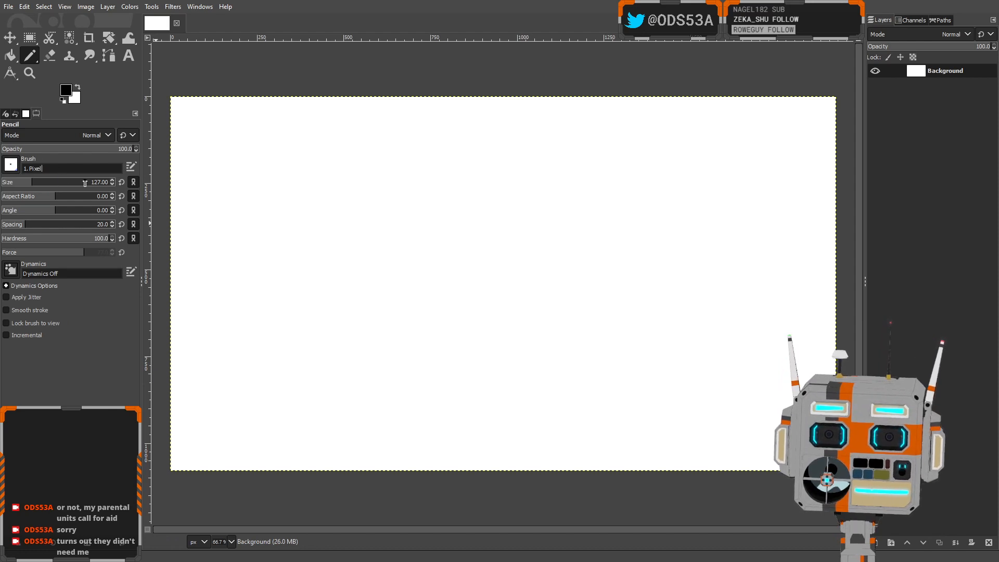
drag(85, 183, 7, 182)
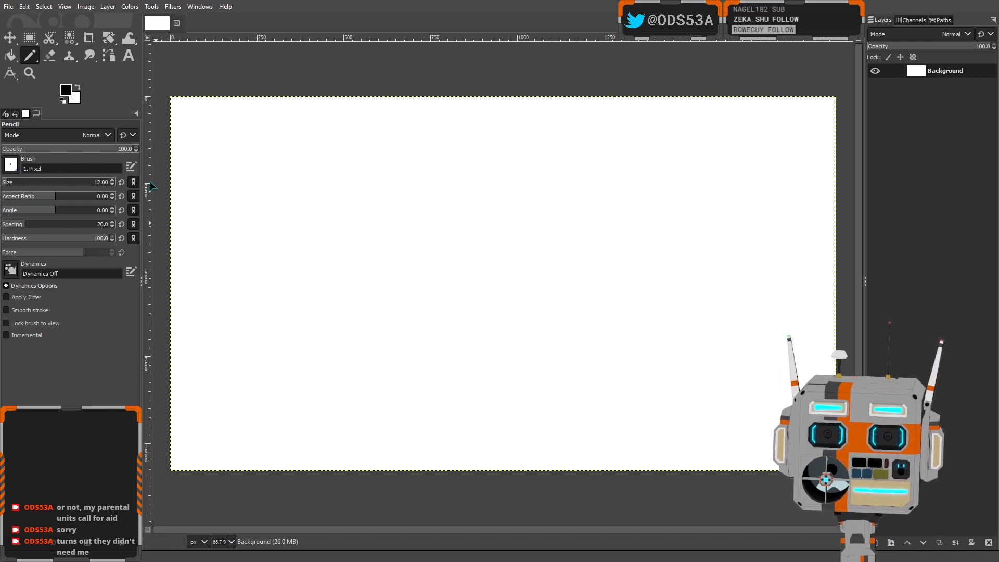
Draw the hand's palm as a closed four-sided outline of straight pencil lines, wider at the finger edge than at the wrist
drag(269, 202, 494, 223)
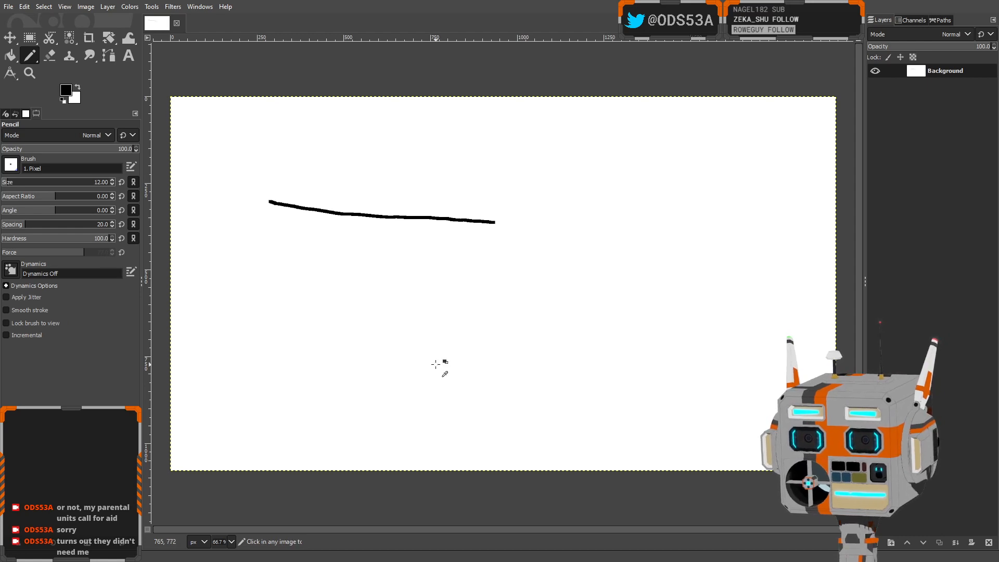
key(ctrl+z)
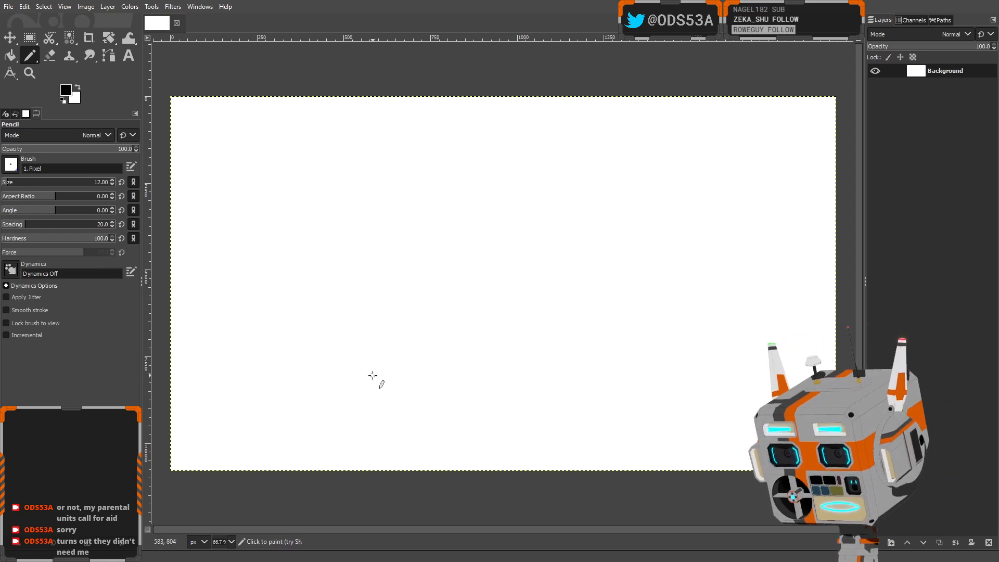
click(393, 387)
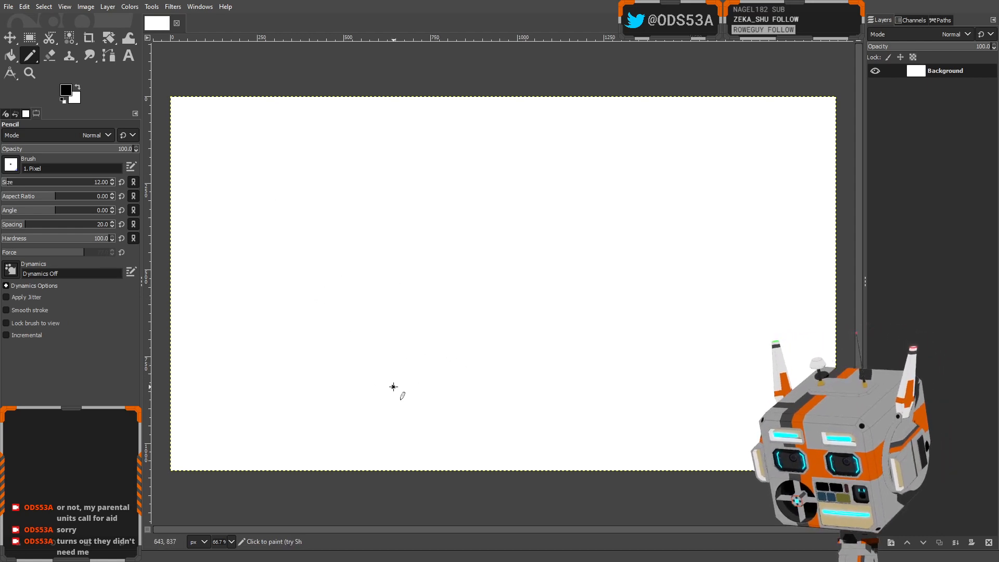
shift+click(496, 388)
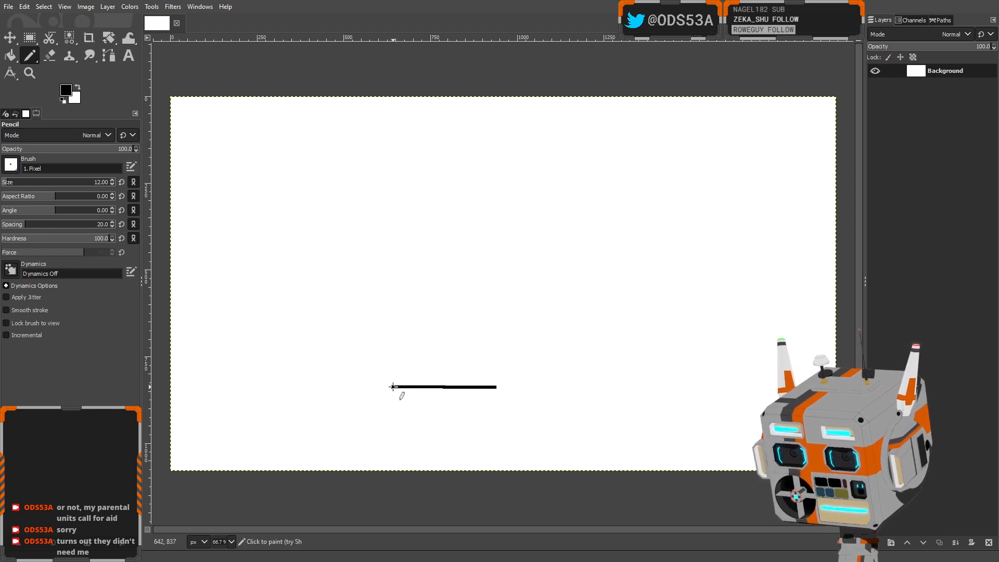
shift+click(371, 266)
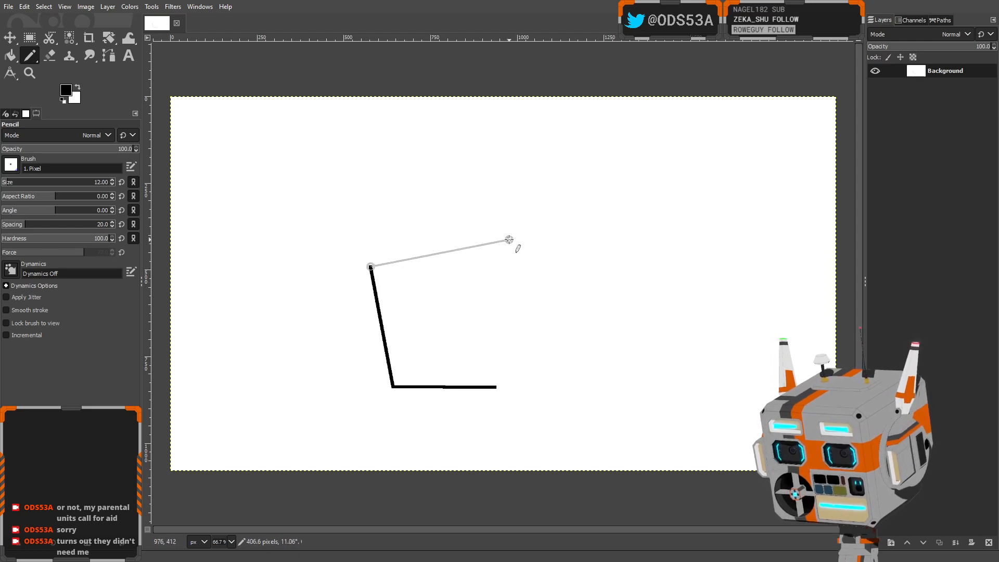
shift+click(517, 241)
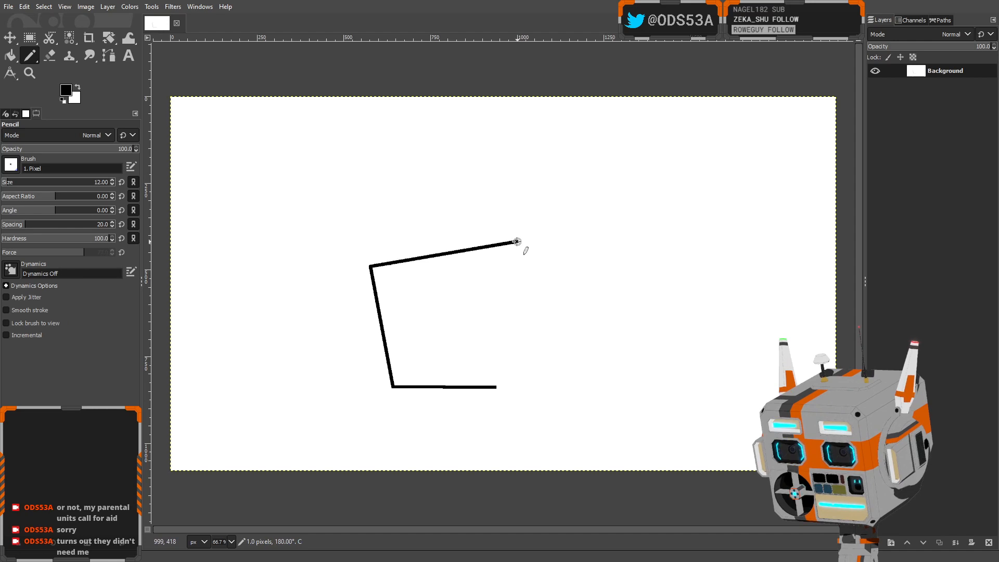
shift+click(496, 386)
Draw the pinkie and ring finger as narrow straight-sided outlines rising from the palm's upper edge, the ring finger taller
click(371, 266)
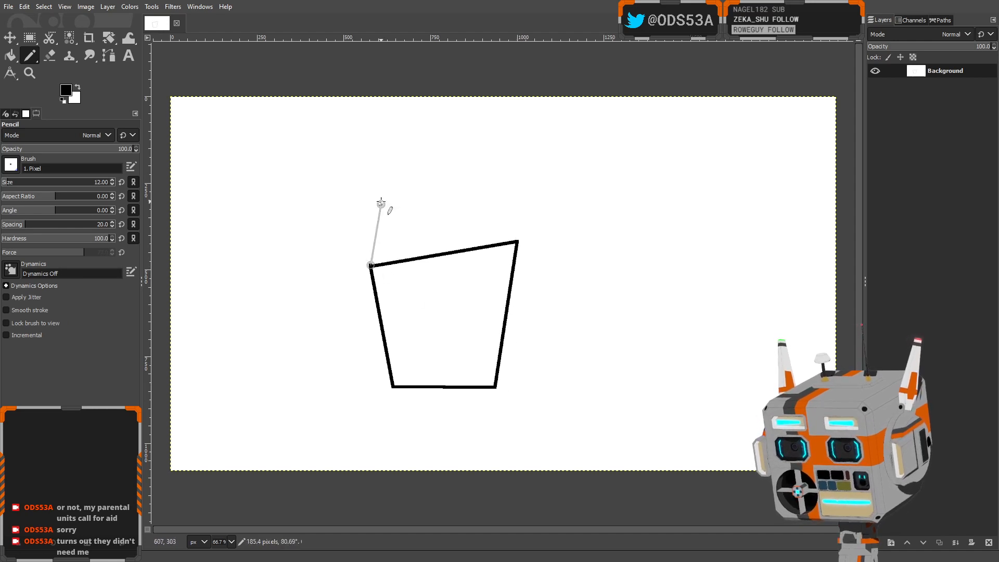
shift+click(367, 192)
shift+click(387, 191)
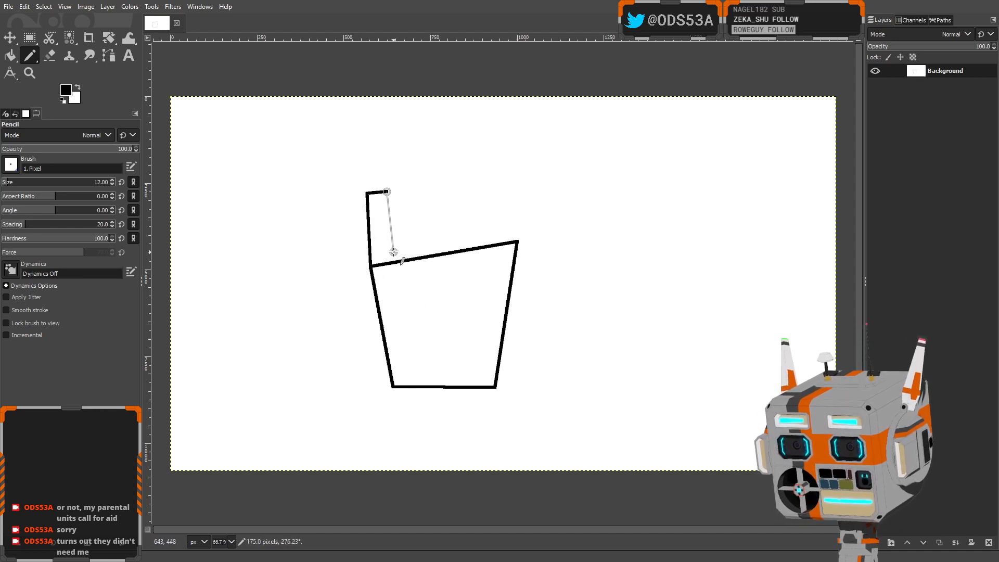
shift+click(389, 262)
click(403, 259)
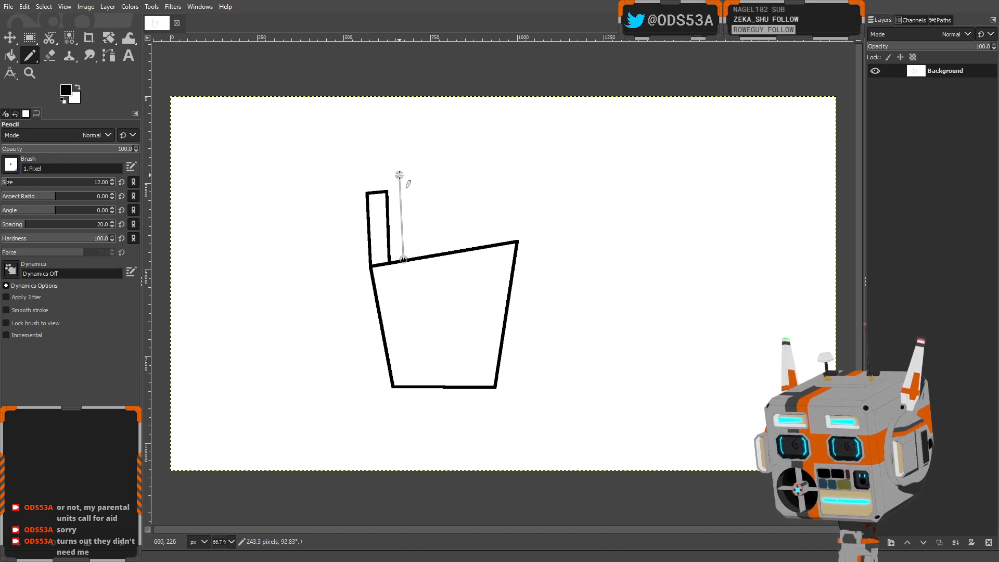
shift+click(399, 175)
shift+click(420, 172)
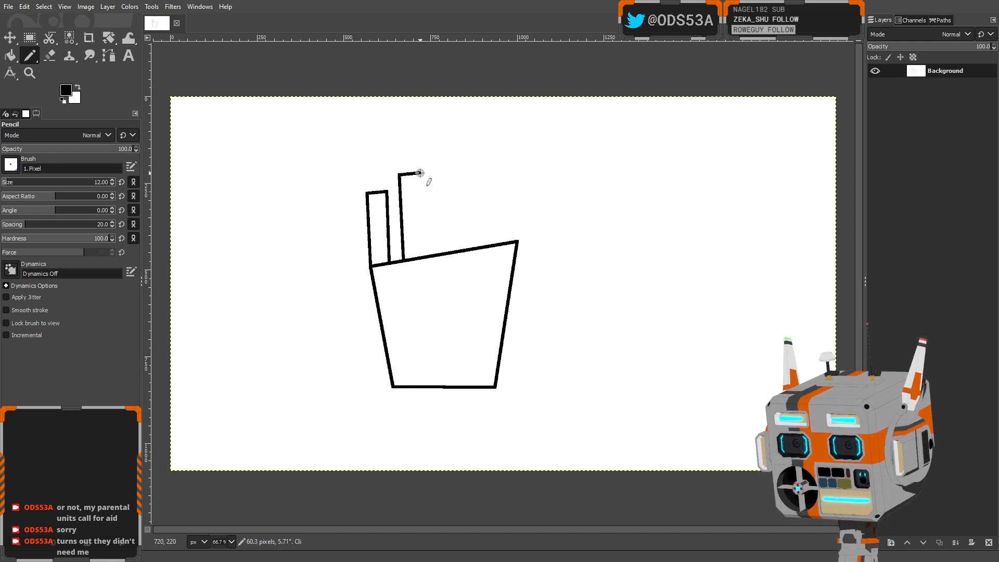
shift+click(428, 256)
Draw the middle and index fingers as tall straight-sided outlines on the rest of the palm's upper edge
click(445, 253)
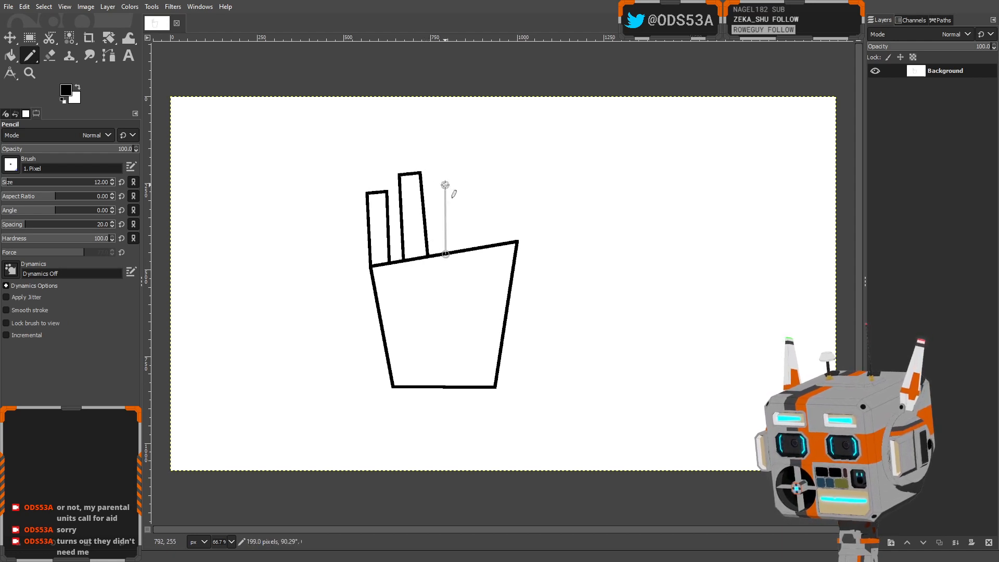
shift+click(438, 141)
shift+click(462, 139)
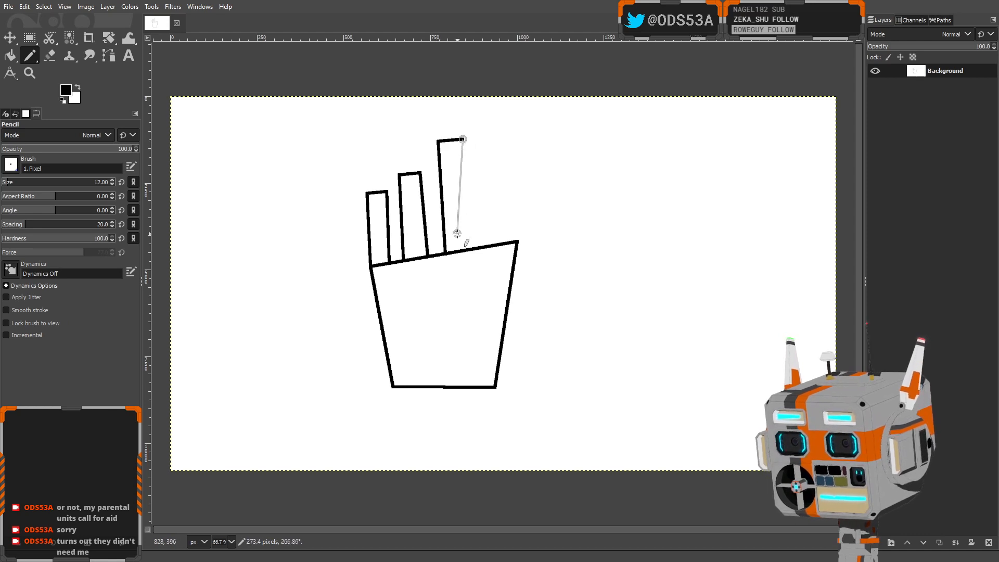
shift+click(472, 246)
click(484, 247)
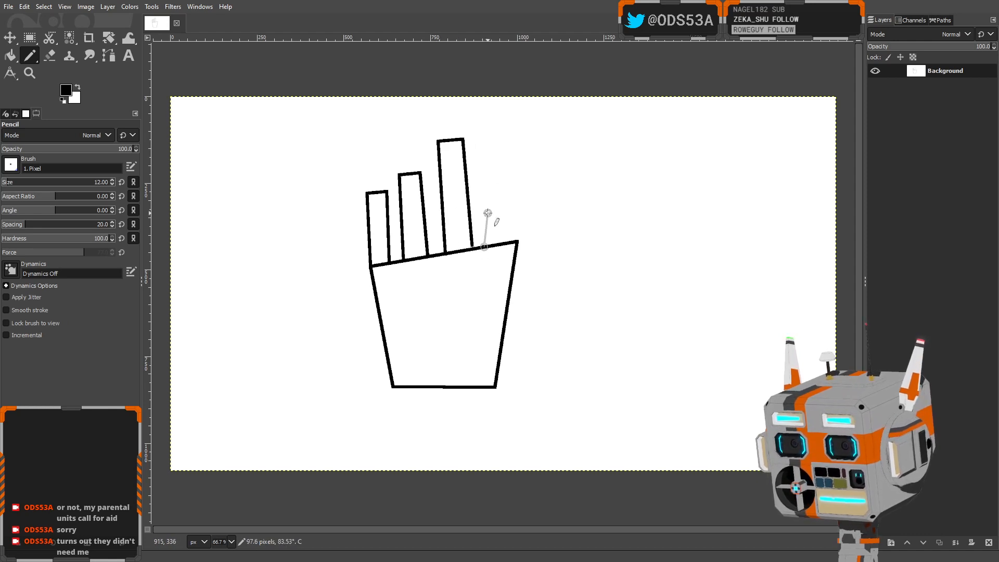
shift+click(480, 136)
shift+click(517, 136)
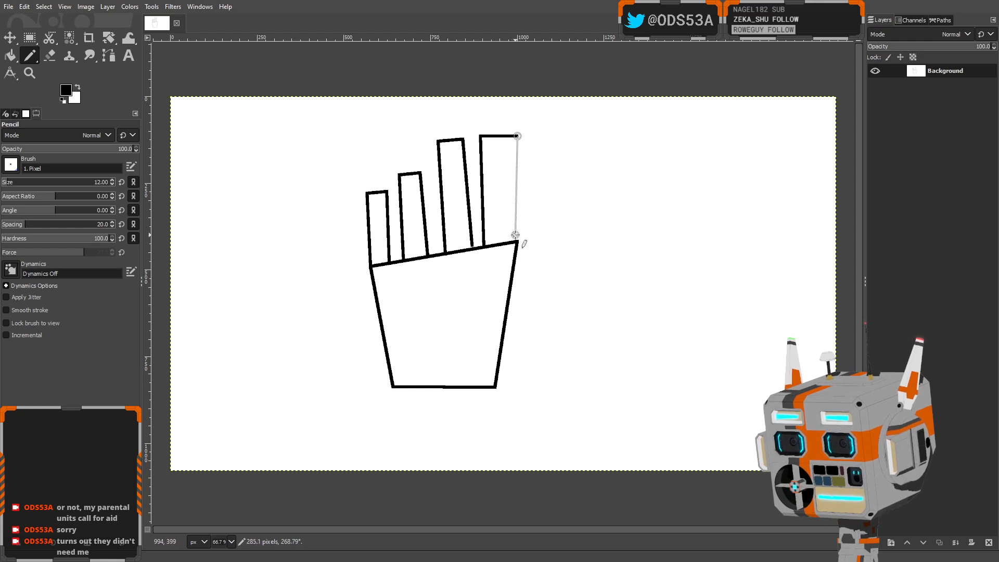
shift+click(516, 241)
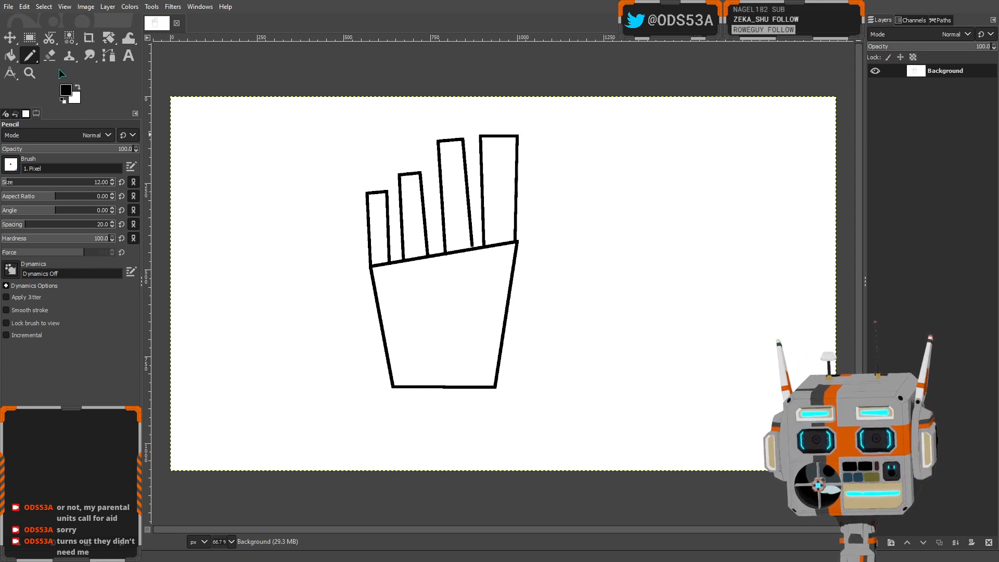
Erase a rectangle of about 192 × 158 px across the palm's right edge to open a gap for the thumb, and deselect
click(29, 37)
drag(471, 303, 538, 358)
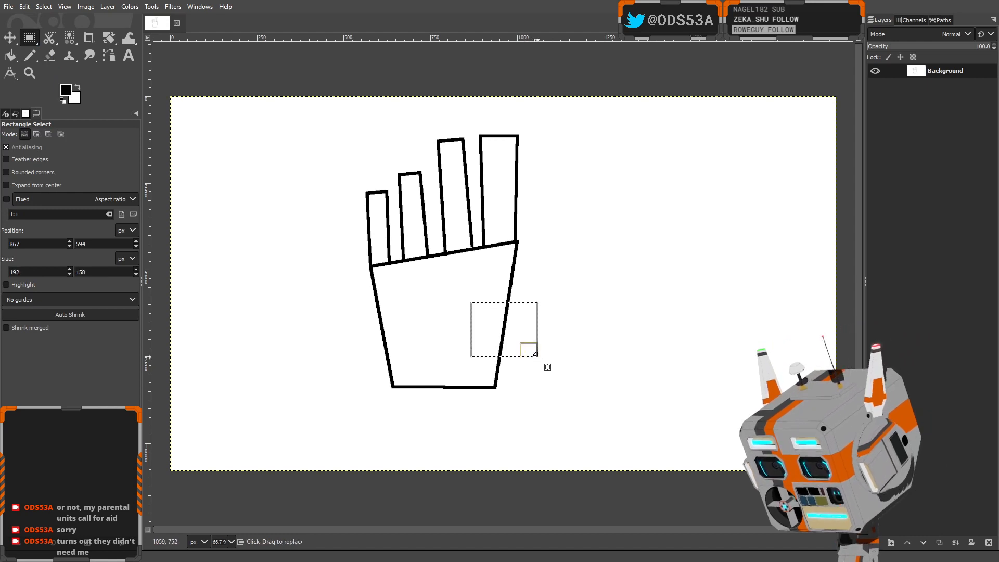
key(Delete)
click(573, 376)
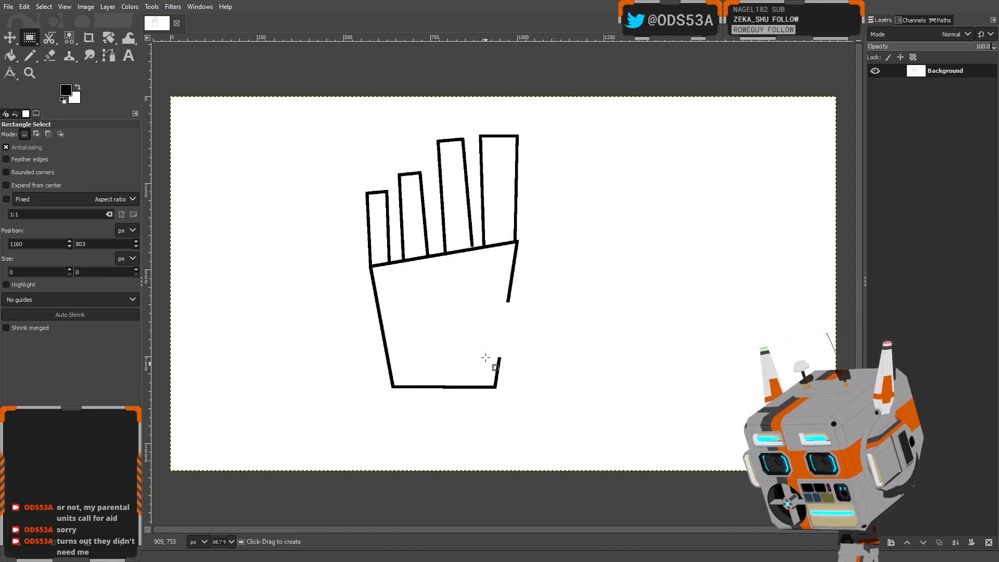
Pencil the thumb base in the palm's gap, with a square inner end and an angular rounded outer end
click(27, 56)
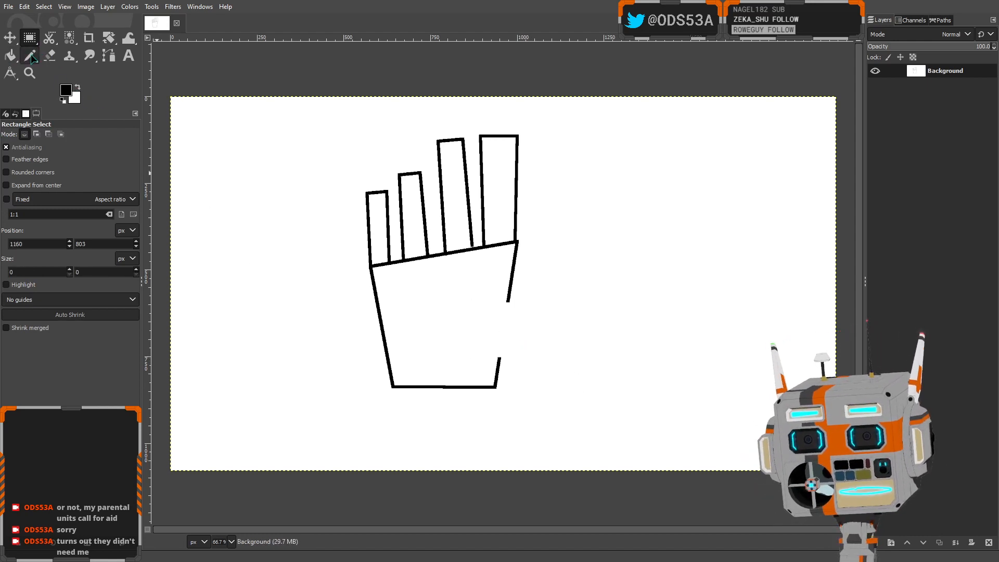
click(478, 297)
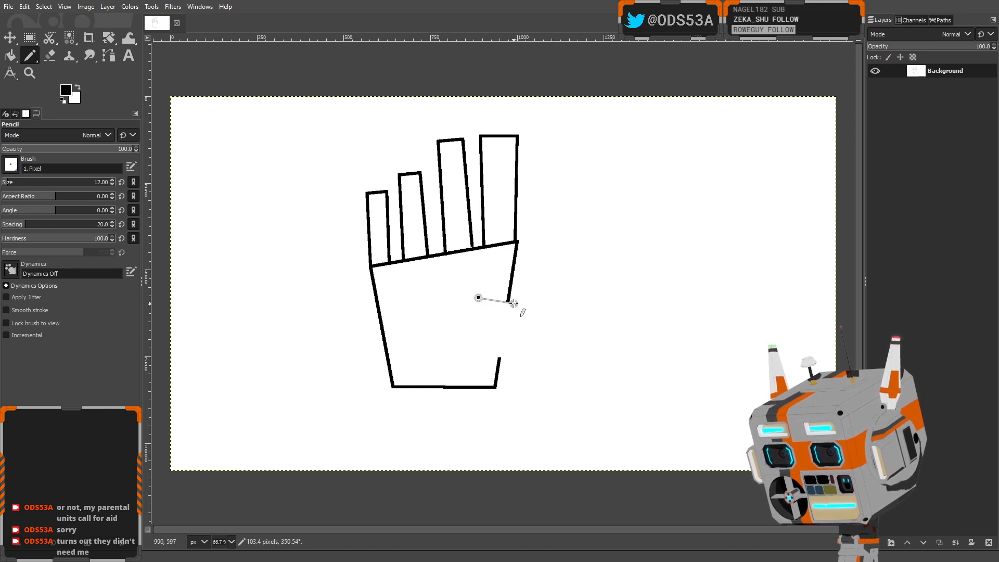
shift+click(512, 303)
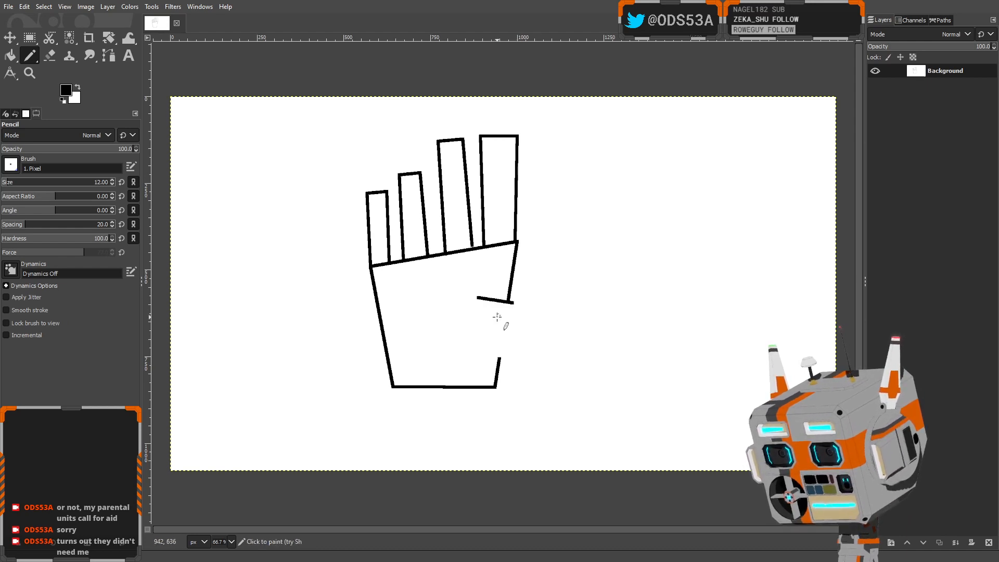
click(478, 298)
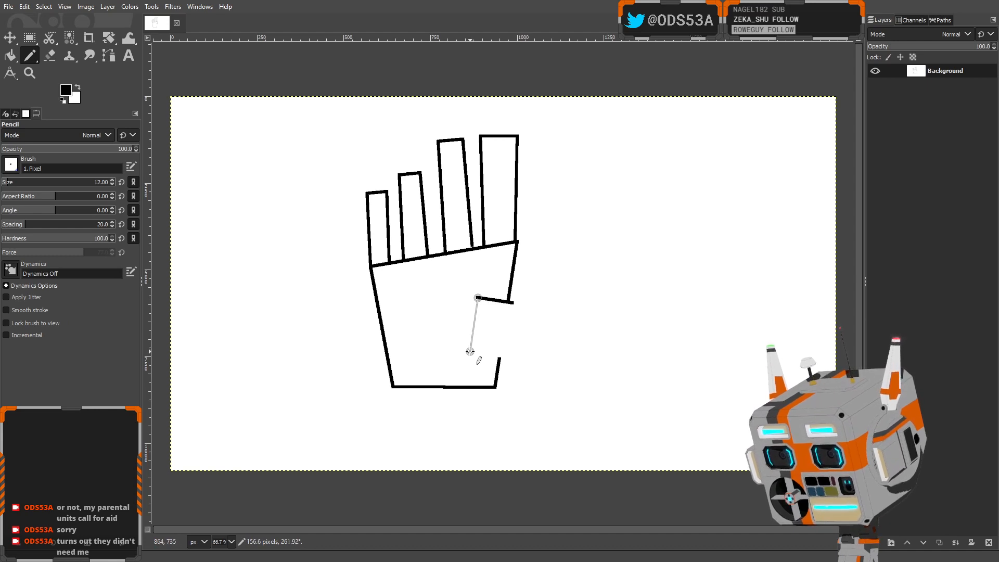
shift+click(470, 351)
shift+click(503, 356)
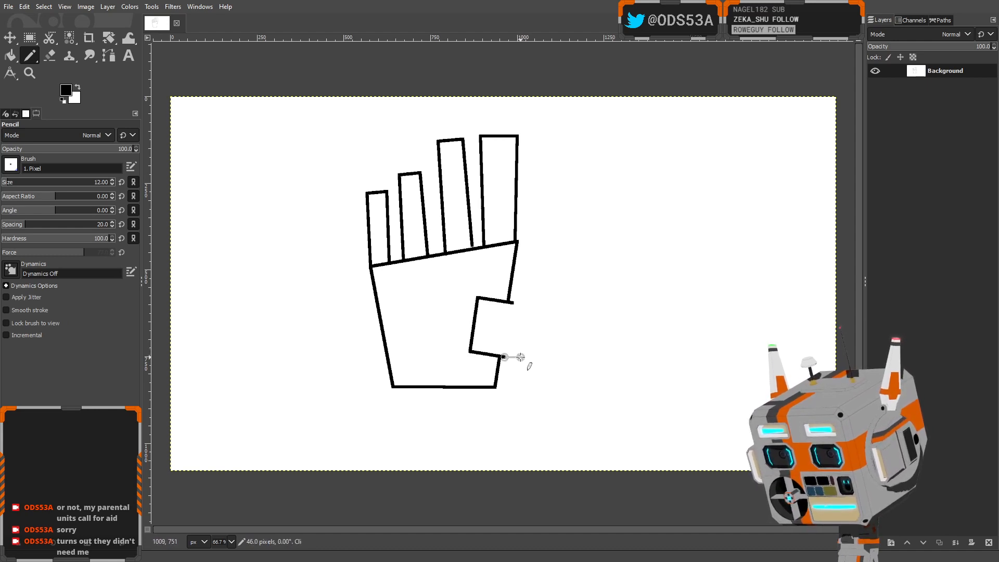
shift+click(521, 355)
shift+click(537, 341)
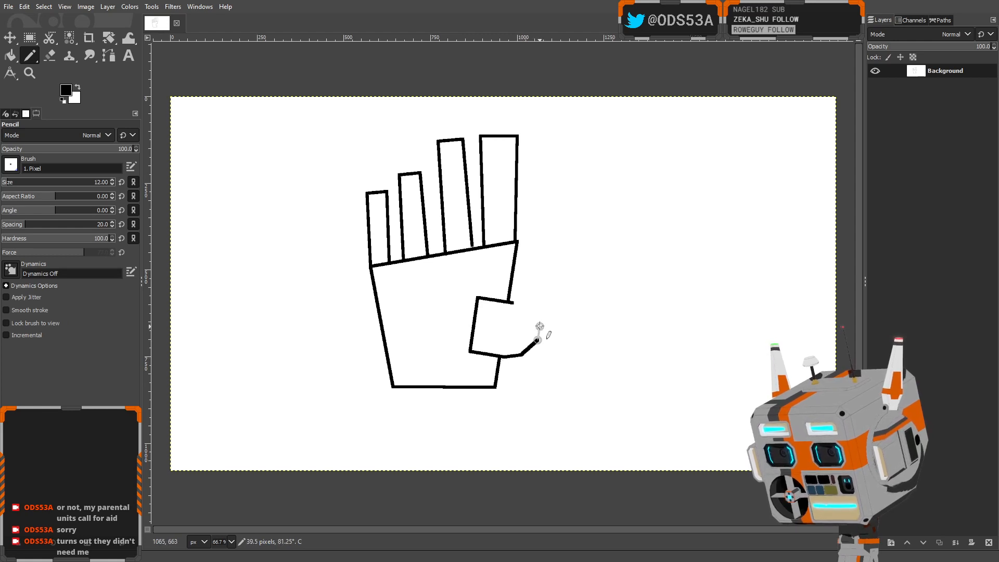
shift+drag(540, 325, 518, 300)
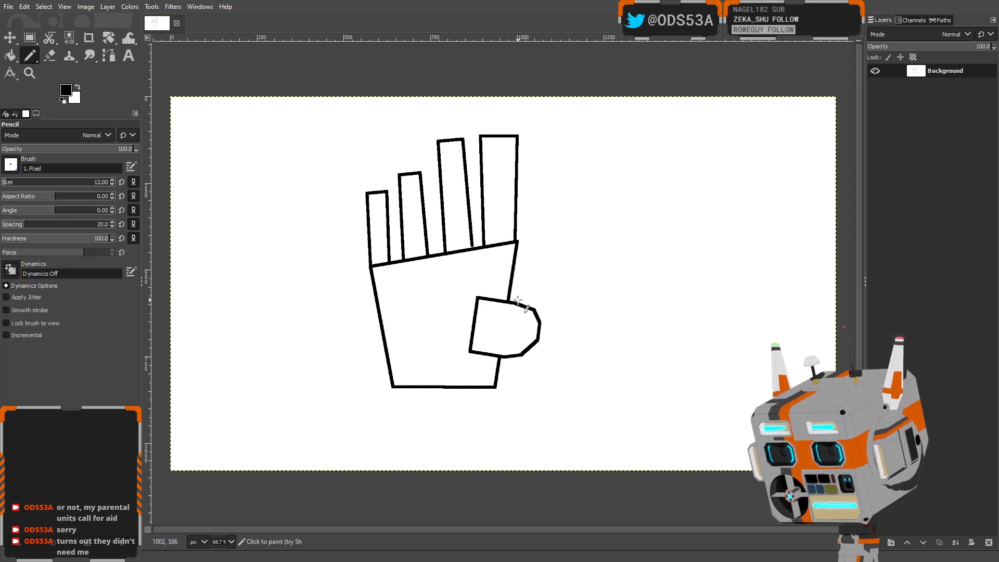
Draw two slanted straight lines rising from the thumb base as the thumb's sides, and a small pivot circle inside the base
shift+click(533, 221)
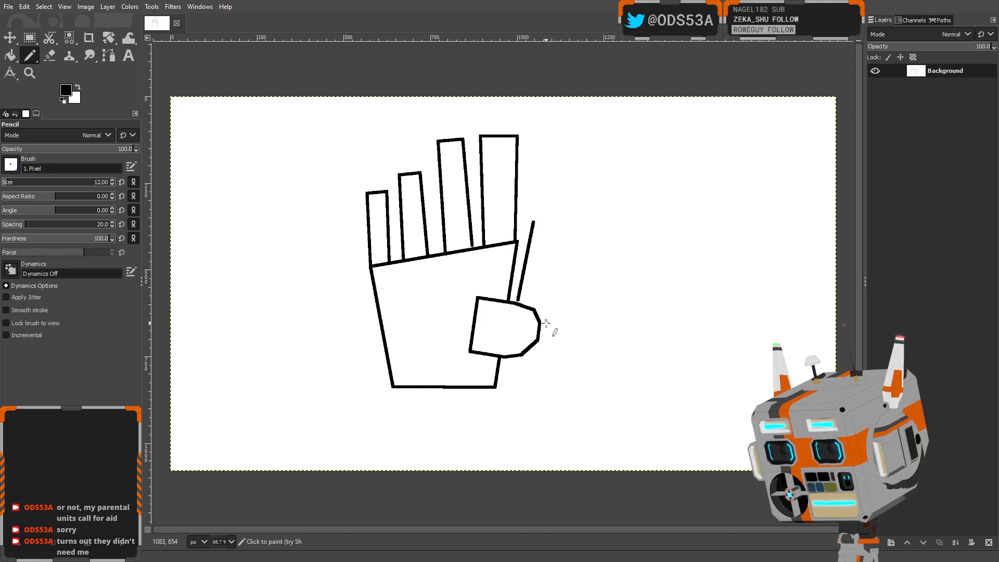
shift+click(567, 230)
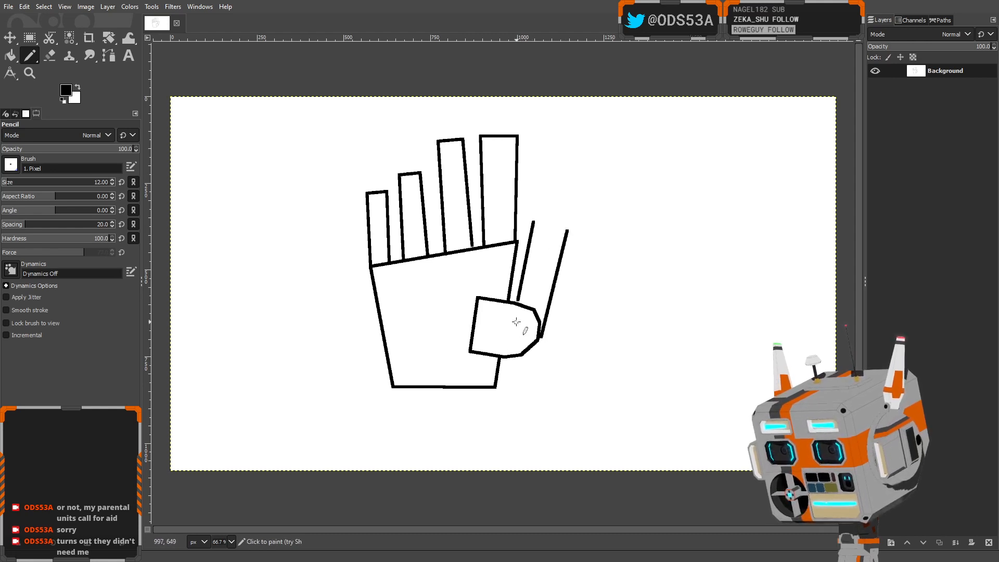
drag(515, 320, 518, 328)
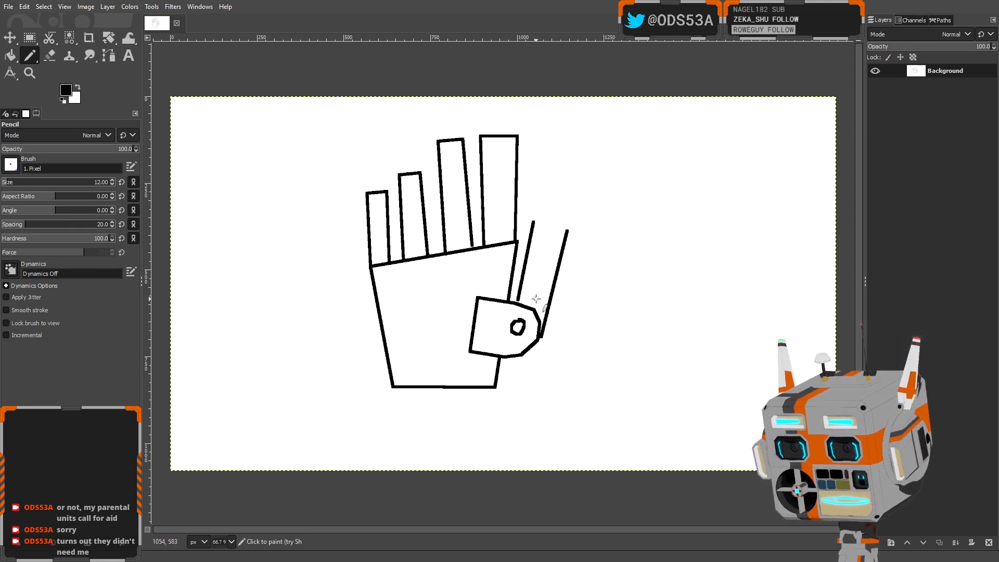
Mark the thumb's hinge axis with a slightly slanted column of pencil dots running down through the thumb base
click(496, 288)
click(496, 294)
click(493, 307)
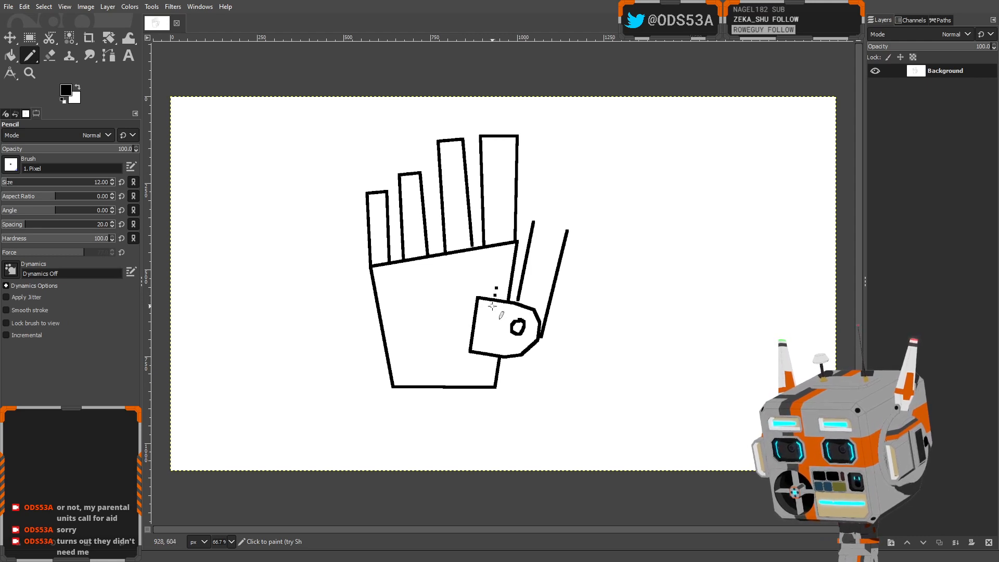
click(489, 320)
click(489, 335)
click(485, 350)
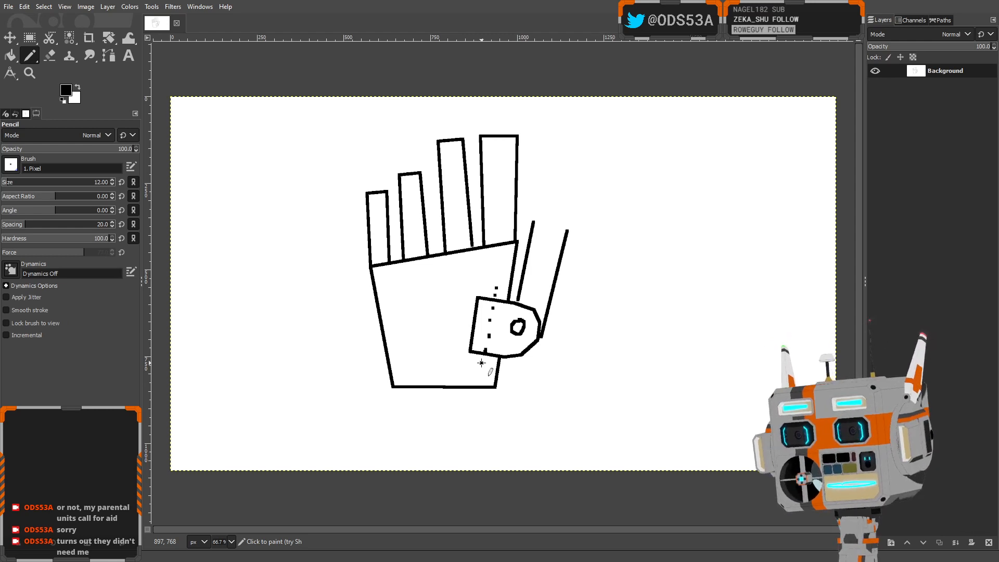
click(481, 362)
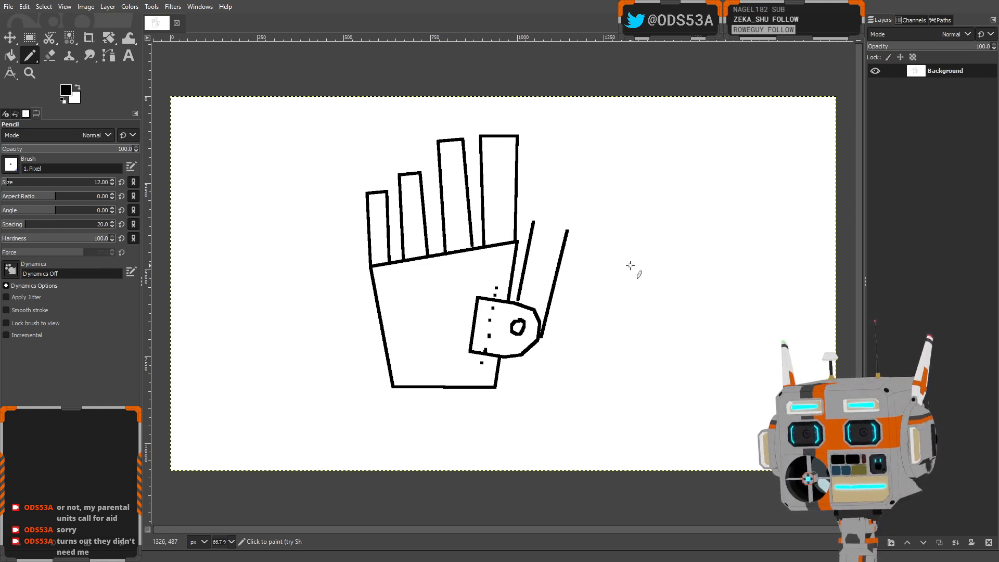
Try to move the hand sketch to the left using a rectangular selection of about 829 × 867 px, and clear the selection
mouse_move(606, 260)
middle_down()
mouse_move(495, 267)
mouse_move(555, 249)
mouse_move(626, 260)
middle_up()
click(24, 37)
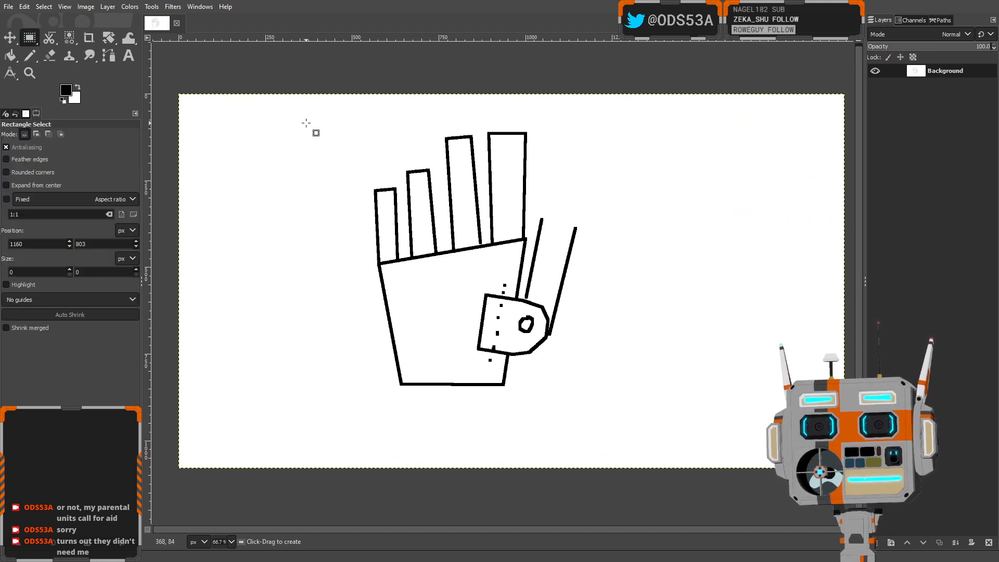
mouse_move(329, 119)
mouse_down()
mouse_move(562, 341)
mouse_move(616, 418)
mouse_up()
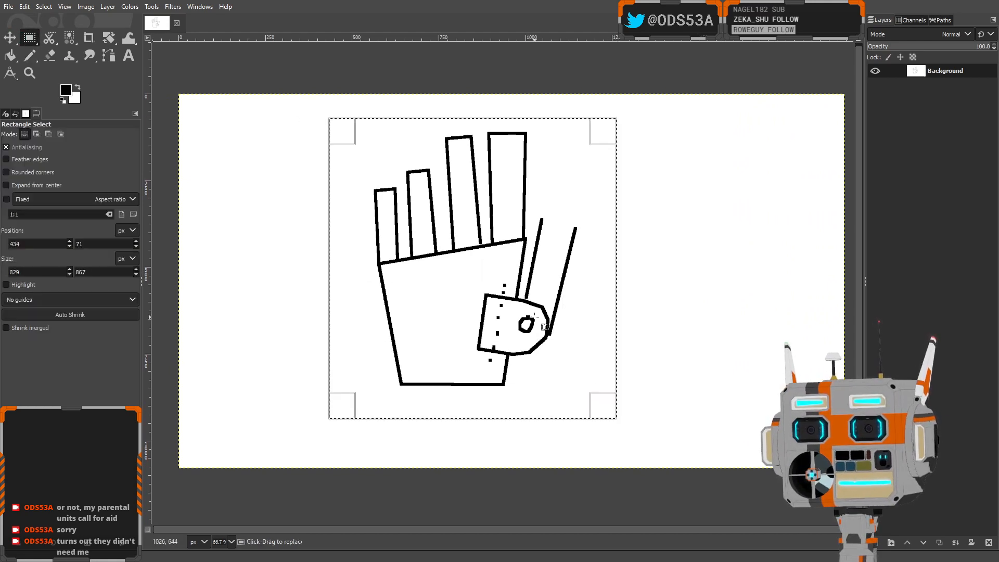
click(9, 37)
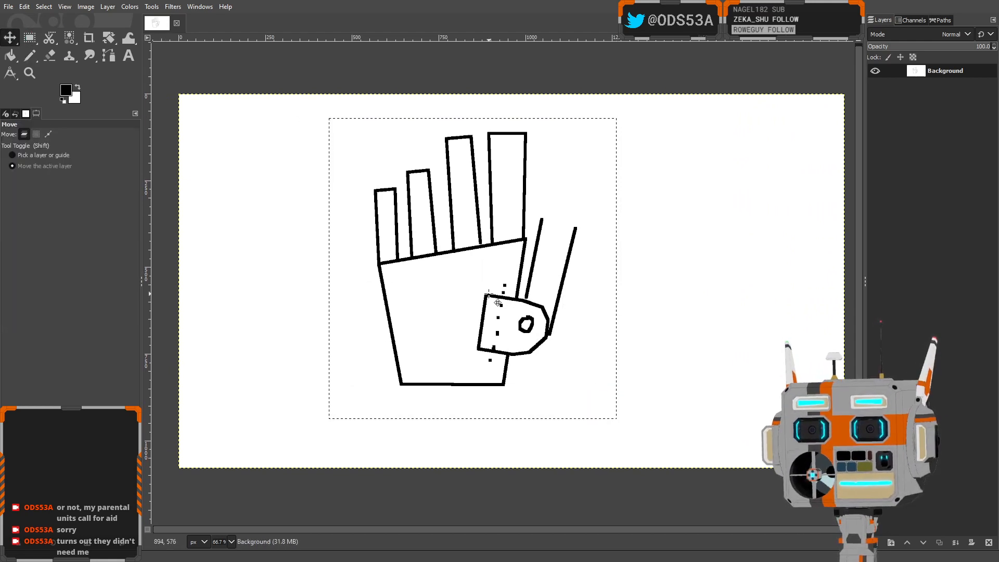
drag(497, 302, 416, 307)
key(ctrl+z)
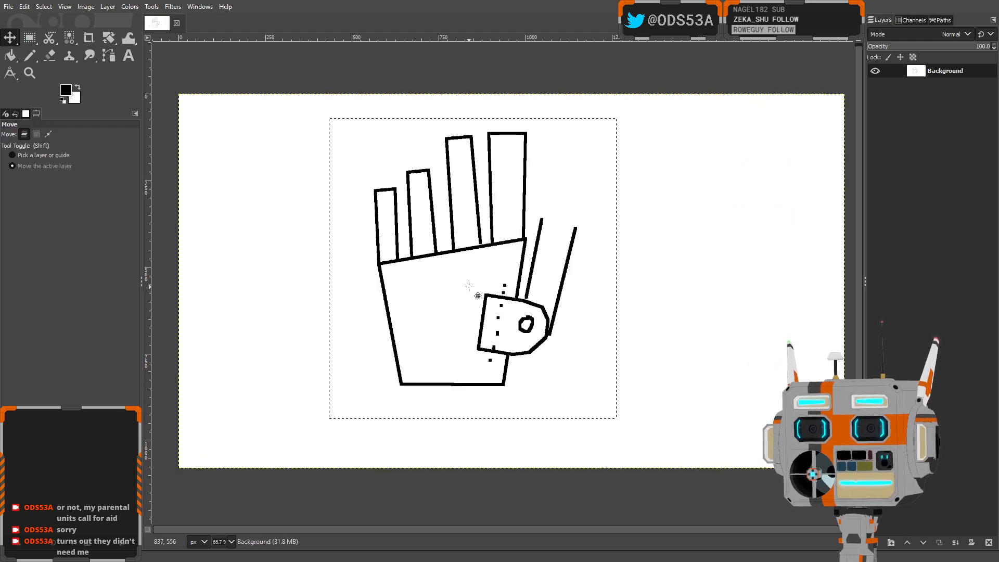
key(r)
click(340, 116)
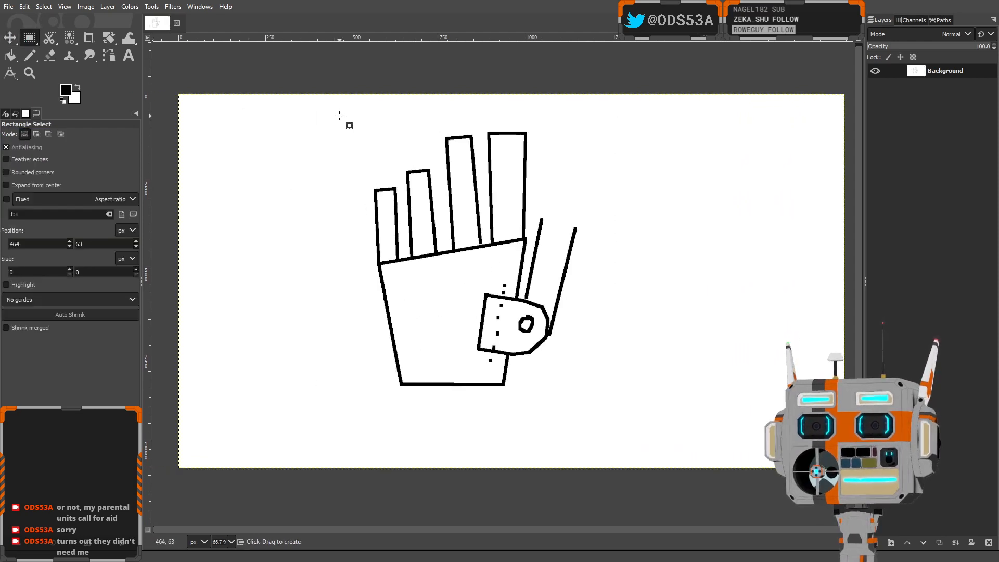
Cut the hand sketch with a rectangular selection of about 747 × 867 px, paste it, move it to the canvas's left side and anchor it
drag(340, 115, 599, 415)
key(ctrl+x)
key(ctrl+v)
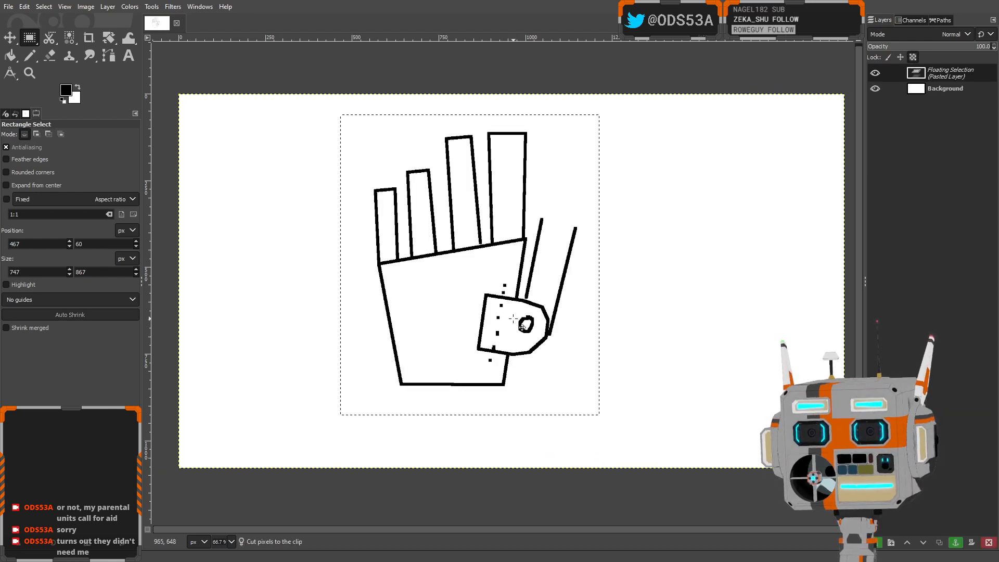
drag(477, 306, 349, 308)
click(647, 312)
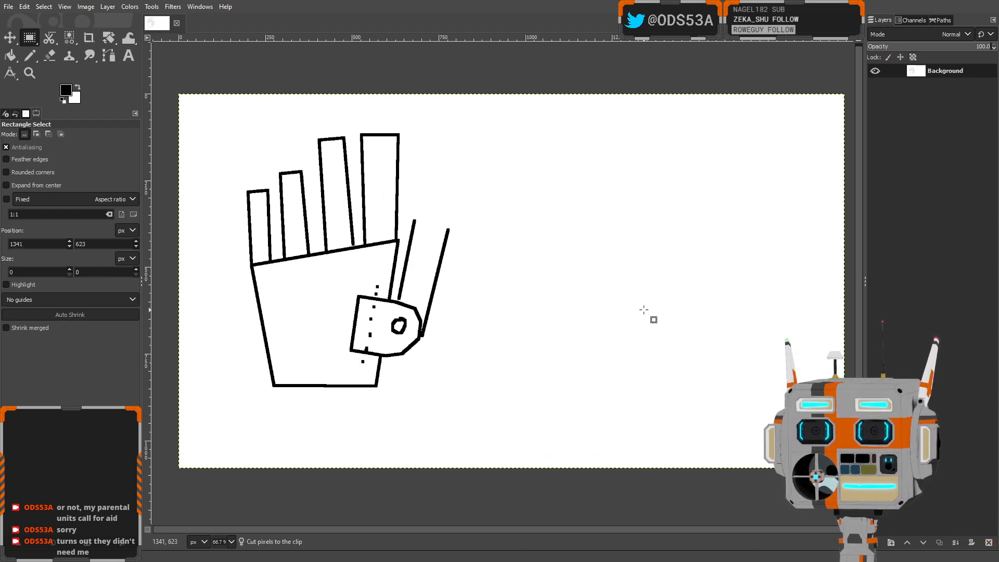
Pencil a second palm to the right of the hand as a closed four-sided outline with a wide, slanted upper edge and narrow base
scroll(614, 310, right, 3)
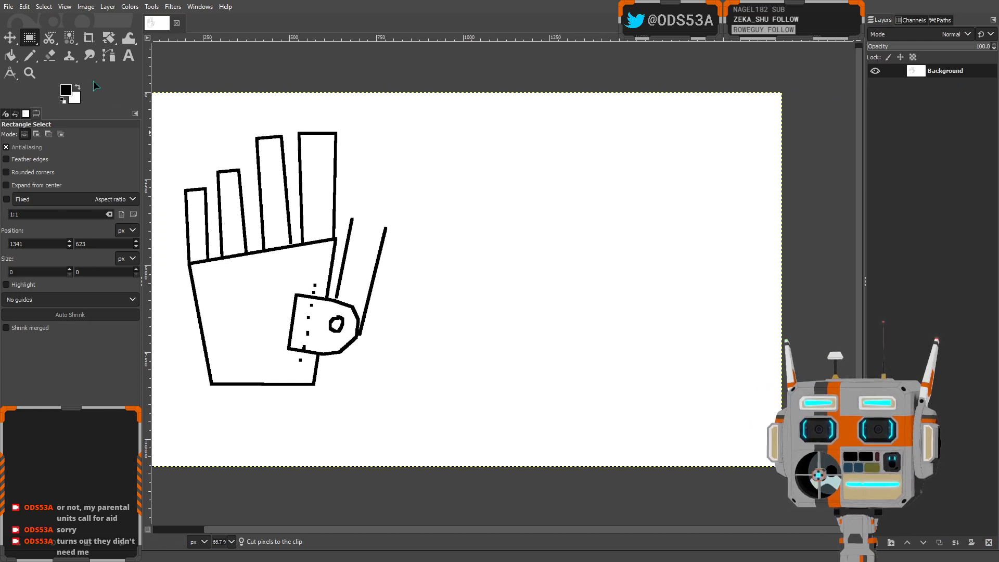
click(29, 55)
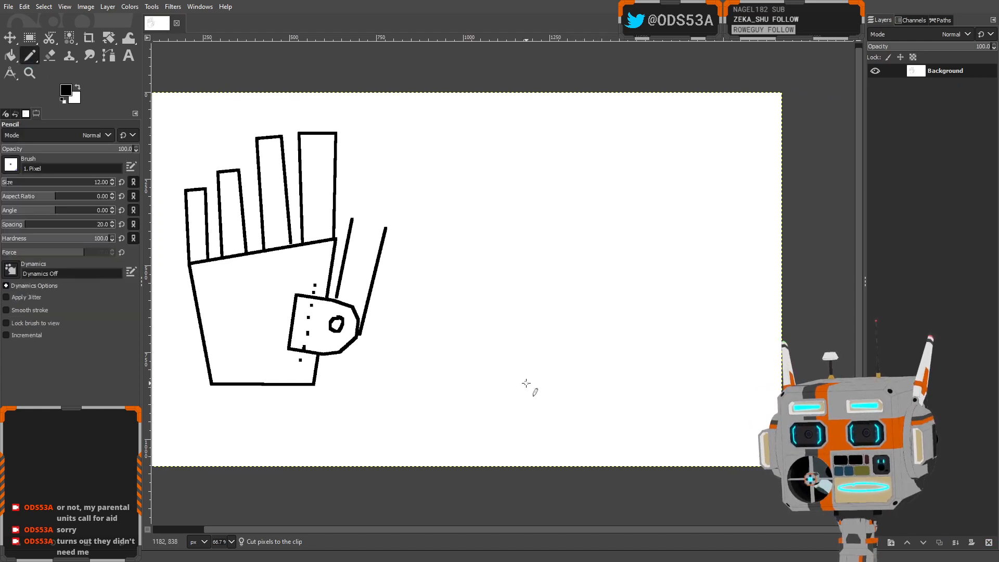
drag(524, 390, 477, 252)
key(ctrl+z)
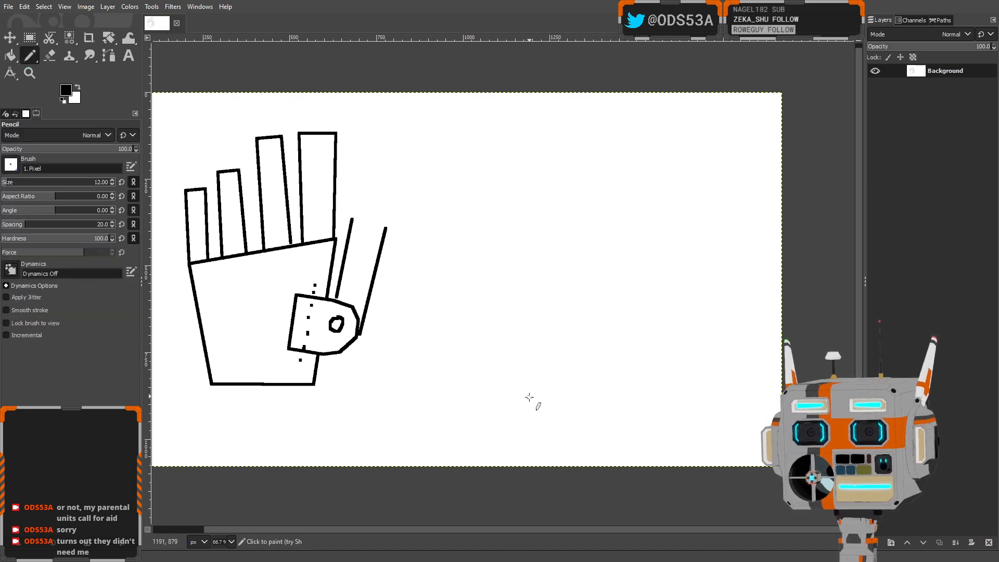
click(523, 387)
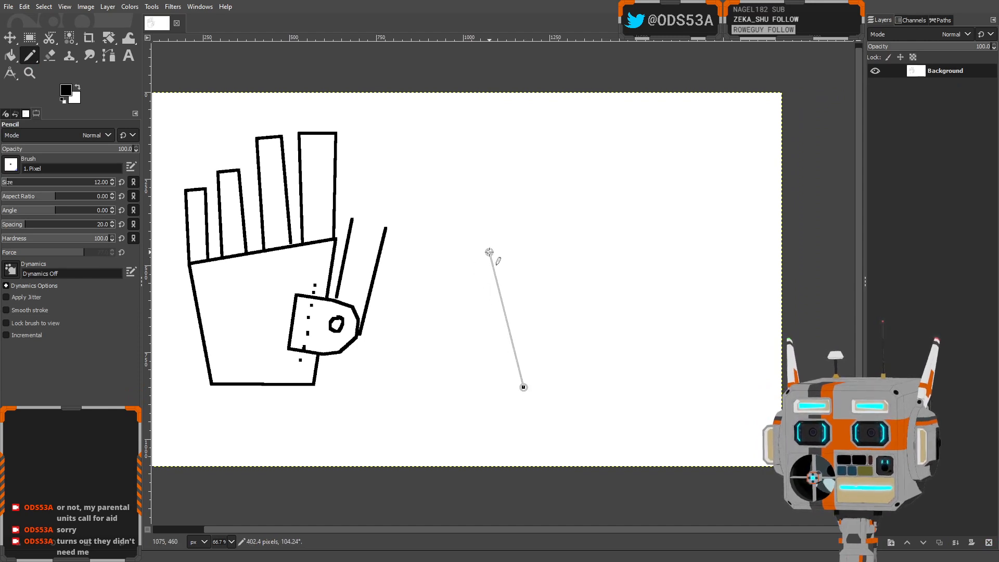
shift+click(489, 252)
shift+click(613, 235)
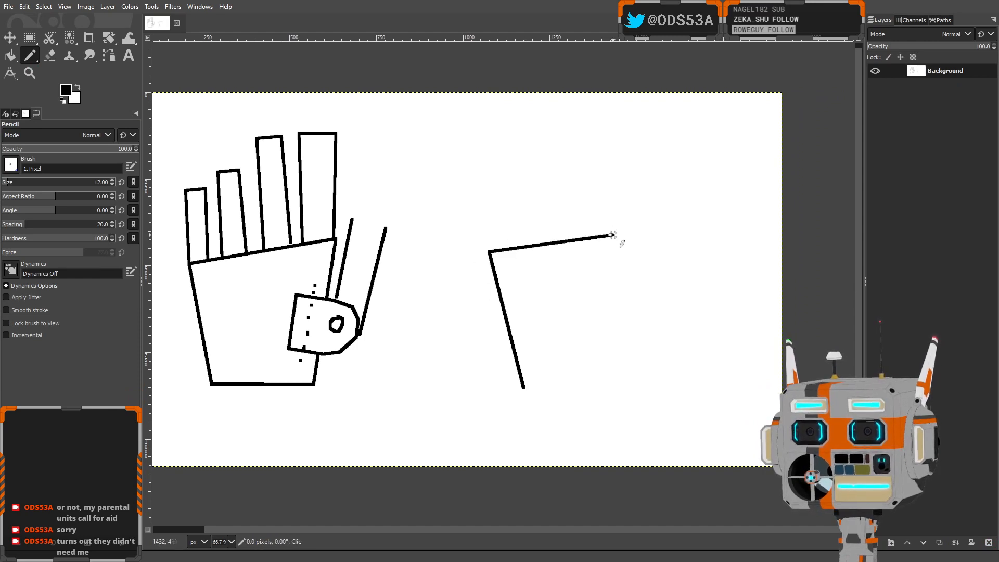
key(ctrl+z)
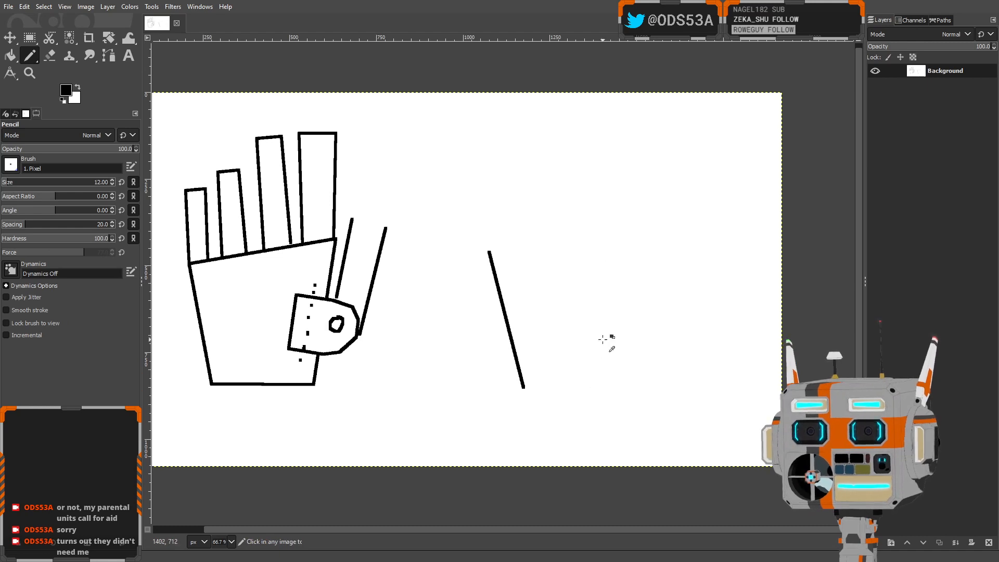
shift+click(639, 231)
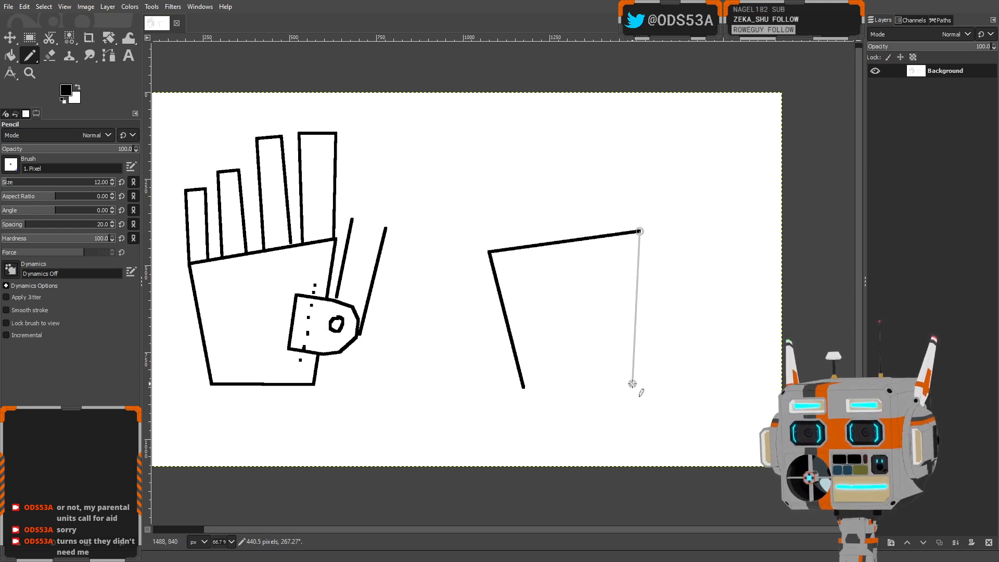
shift+click(625, 387)
shift+click(523, 387)
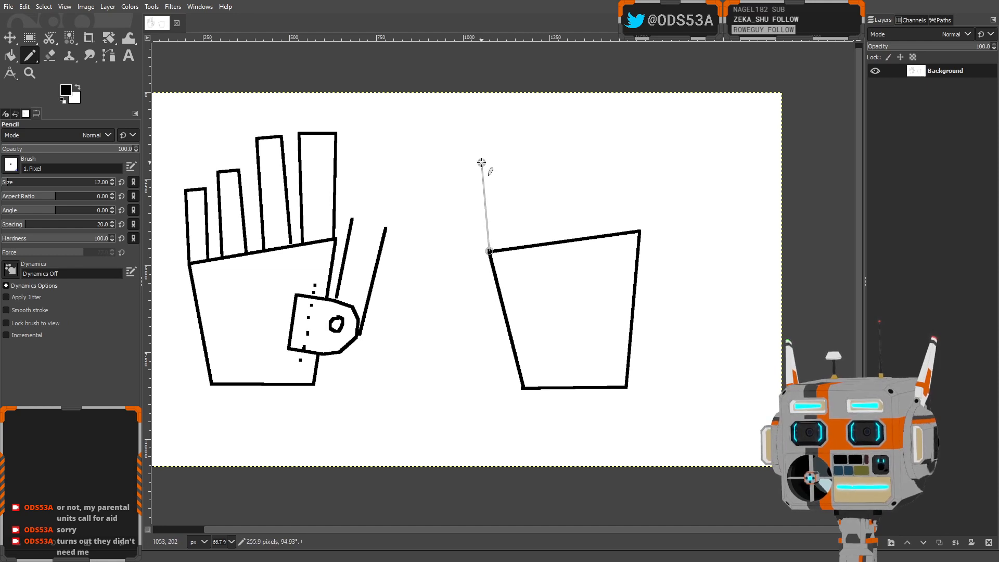
Draw the two outermost fingers on the left of the second palm as narrow outlines rising from its slanted upper edge
shift+click(481, 162)
shift+click(505, 163)
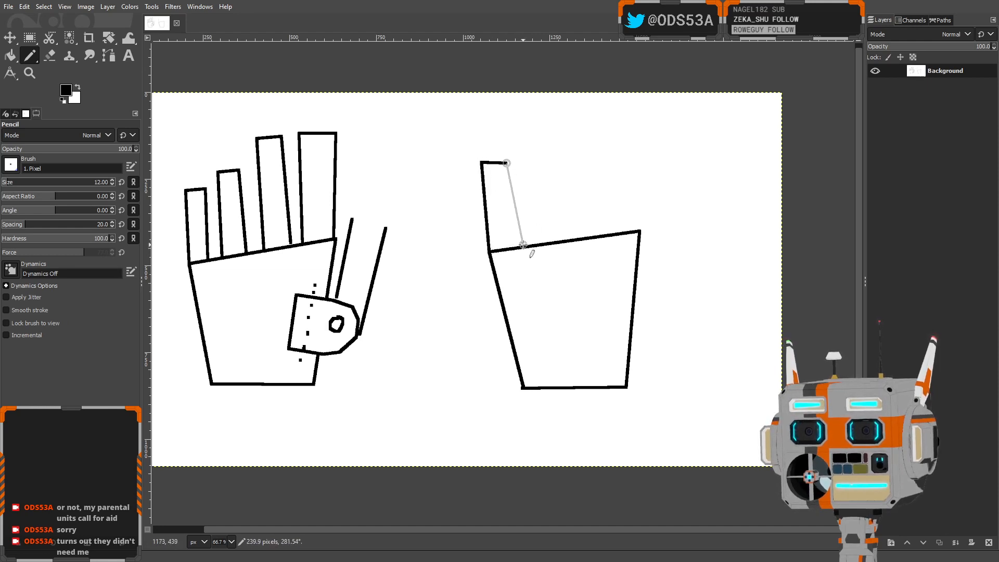
shift+click(520, 246)
click(541, 242)
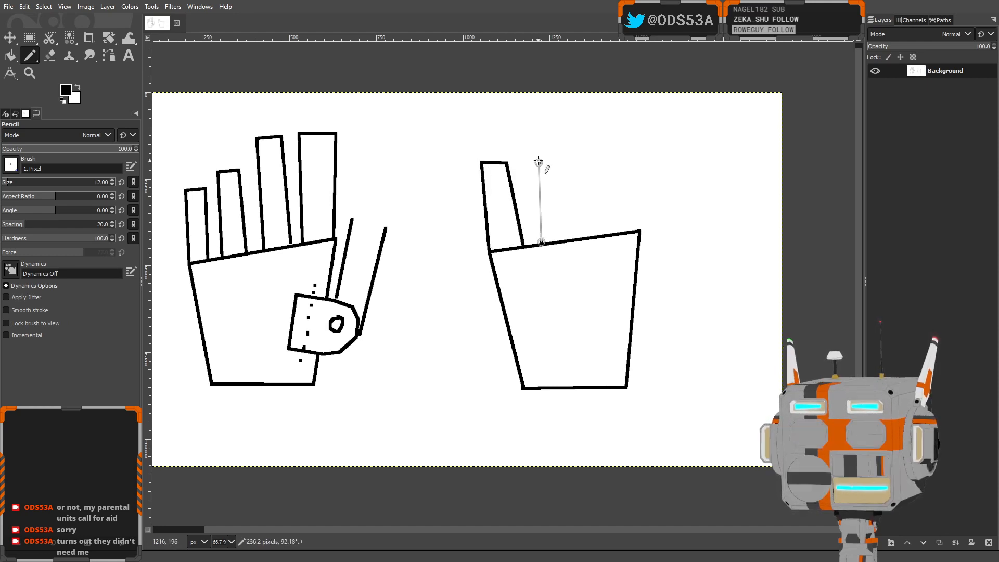
shift+click(527, 135)
shift+click(547, 133)
shift+click(558, 241)
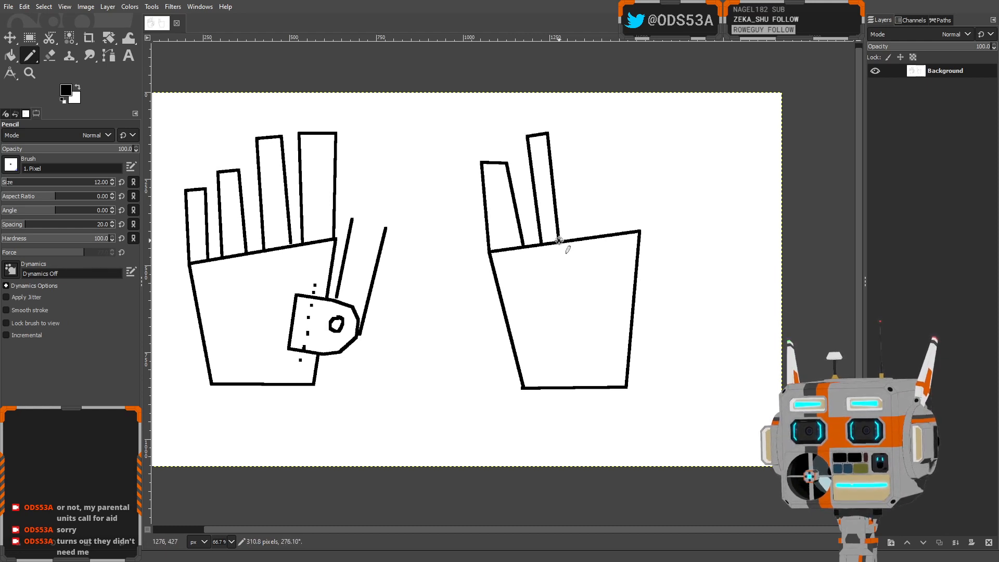
Add two taller fingers to the second palm, making the last one wider and ending it at the palm's upper right corner
click(579, 237)
shift+click(562, 108)
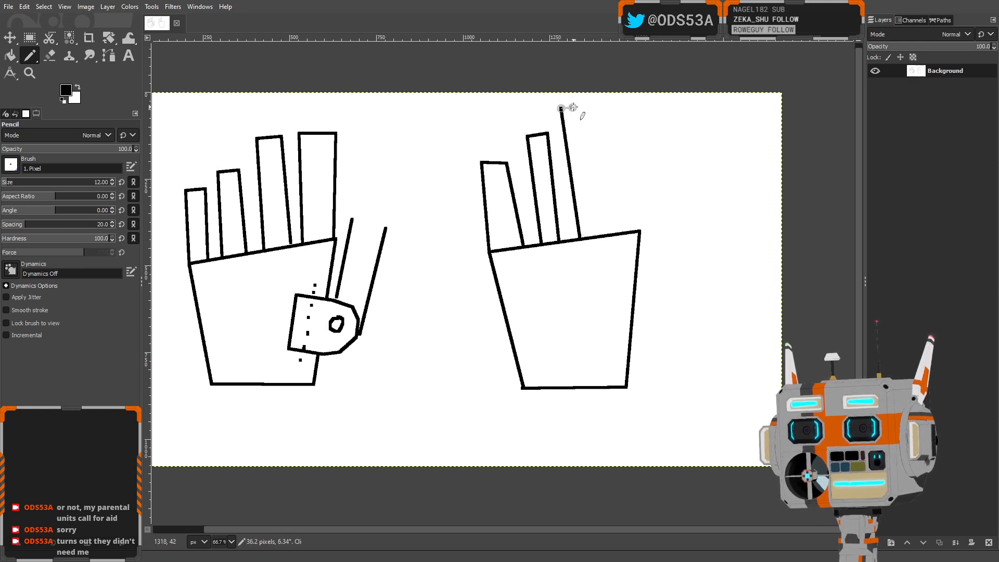
shift+click(582, 104)
shift+click(599, 236)
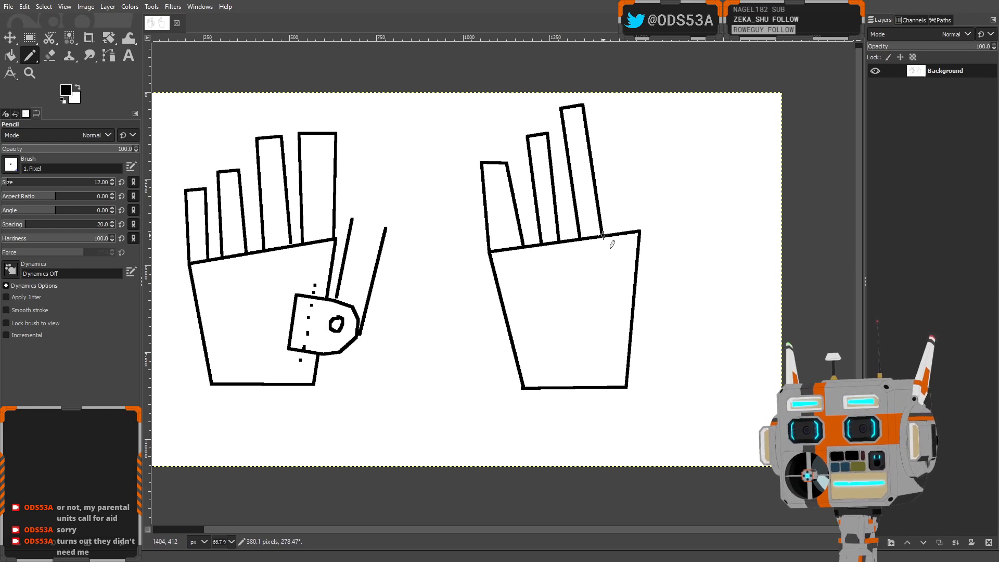
click(612, 232)
shift+click(598, 100)
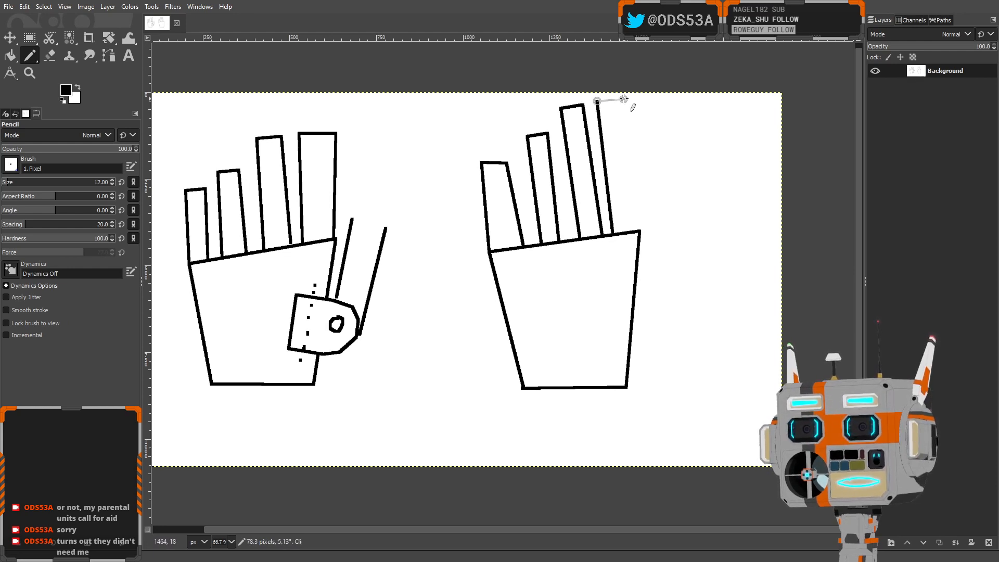
shift+click(633, 97)
shift+click(640, 231)
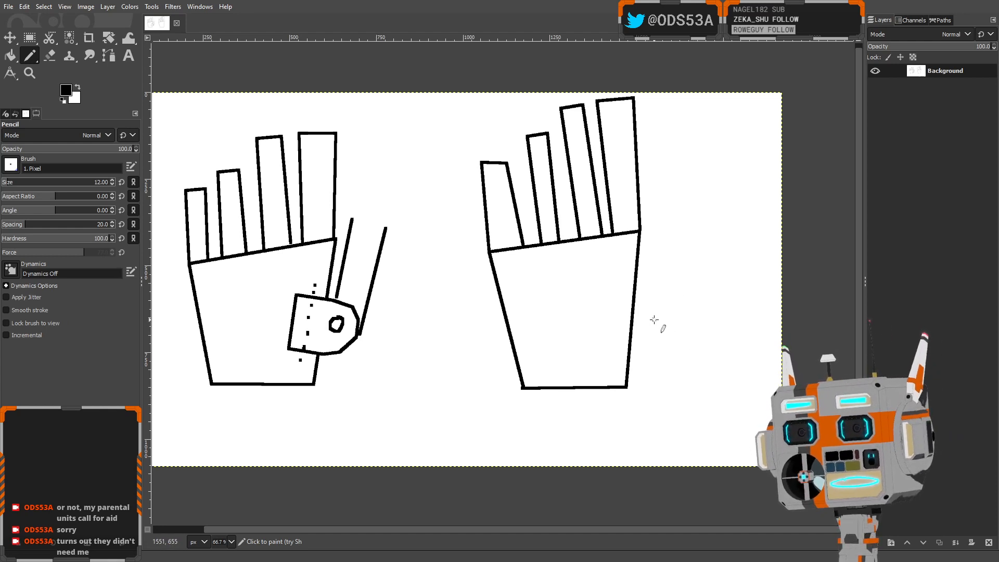
Sketch a stick thumb beside the second palm: a small joint circle, a slanted line, a second circle and a vertical line above it
mouse_move(650, 315)
mouse_down()
mouse_move(658, 327)
mouse_move(650, 321)
mouse_up()
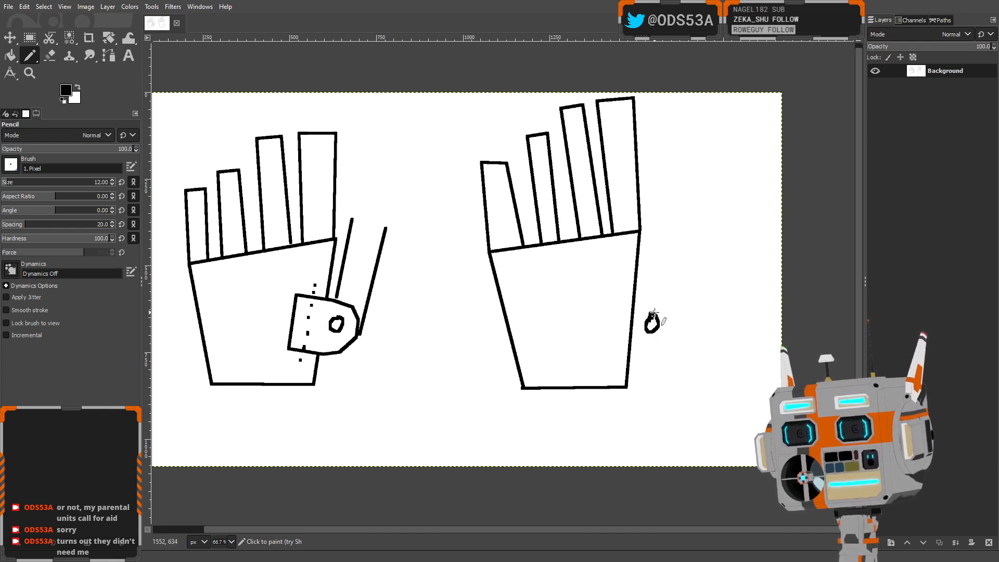
shift+click(675, 237)
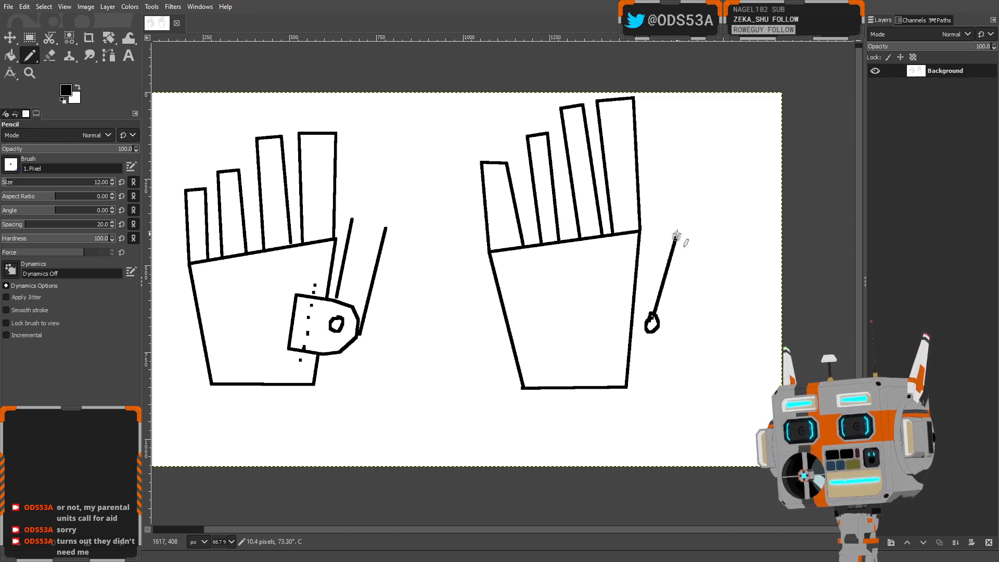
mouse_move(677, 228)
mouse_down()
mouse_move(669, 233)
mouse_move(677, 227)
mouse_up()
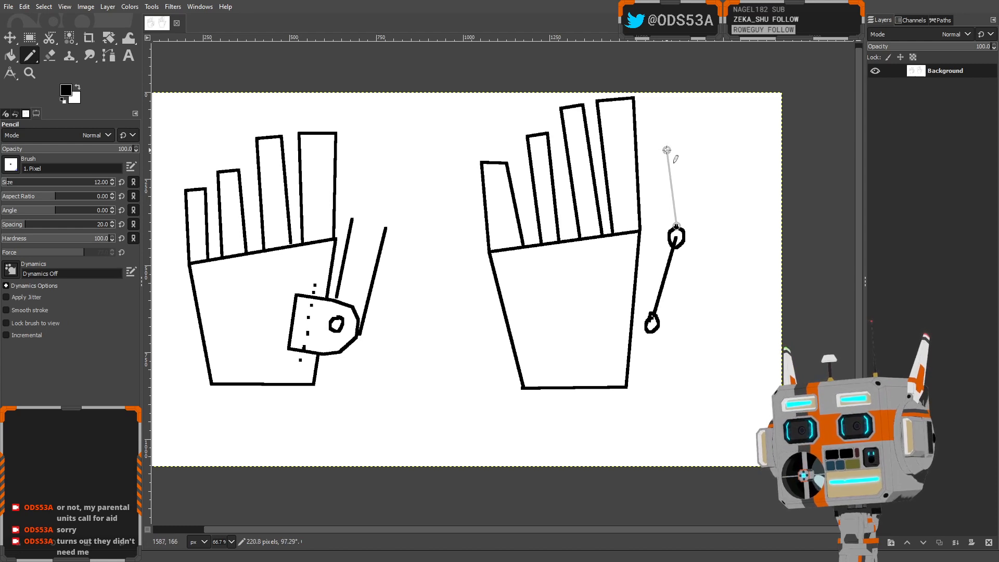
shift+click(674, 166)
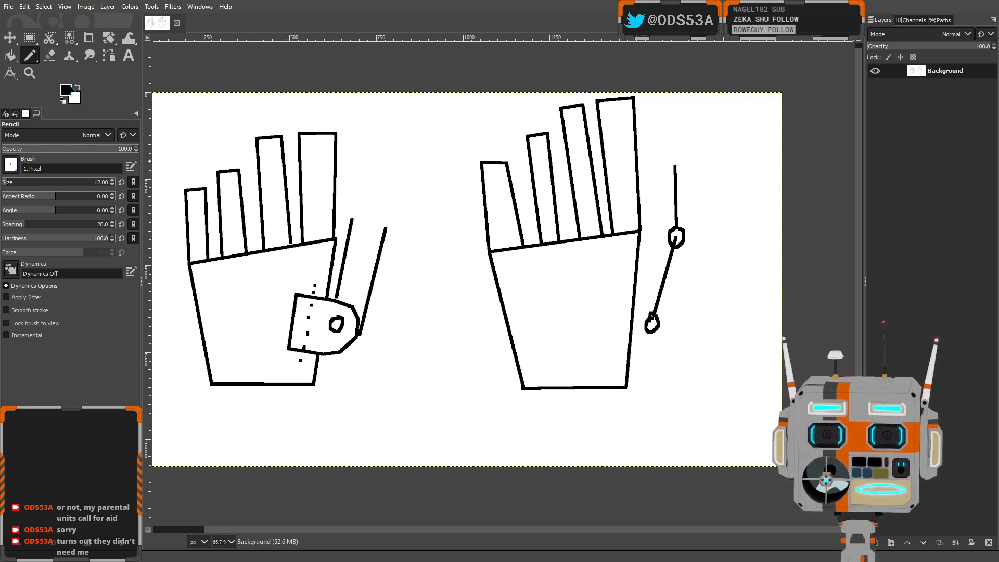
Set the foreground colour to red and pencil a joint circle in the first hand's thumb base, a line rising from it and an upper circle
drag(161, 142, 171, 137)
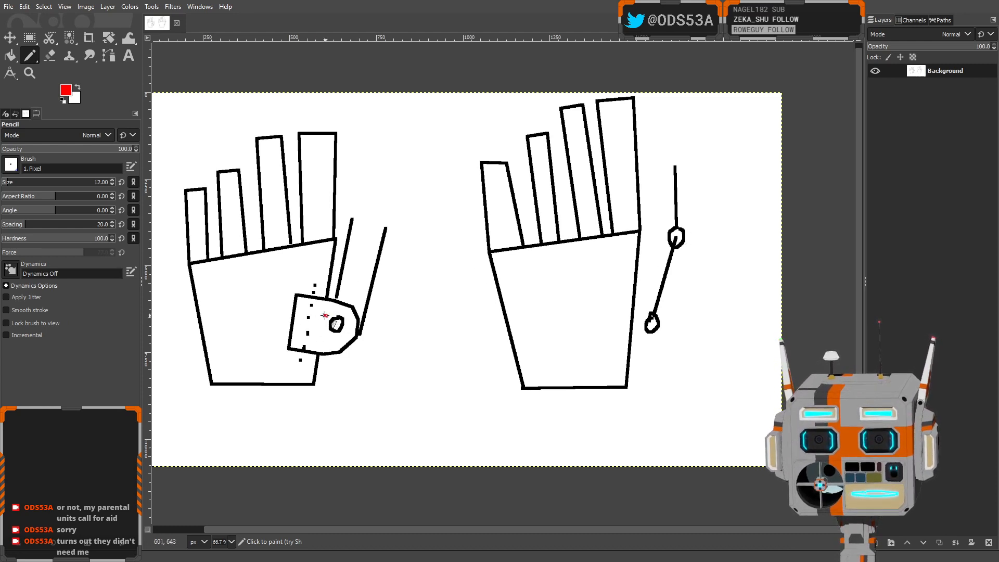
drag(326, 314, 338, 215)
key(ctrl+z)
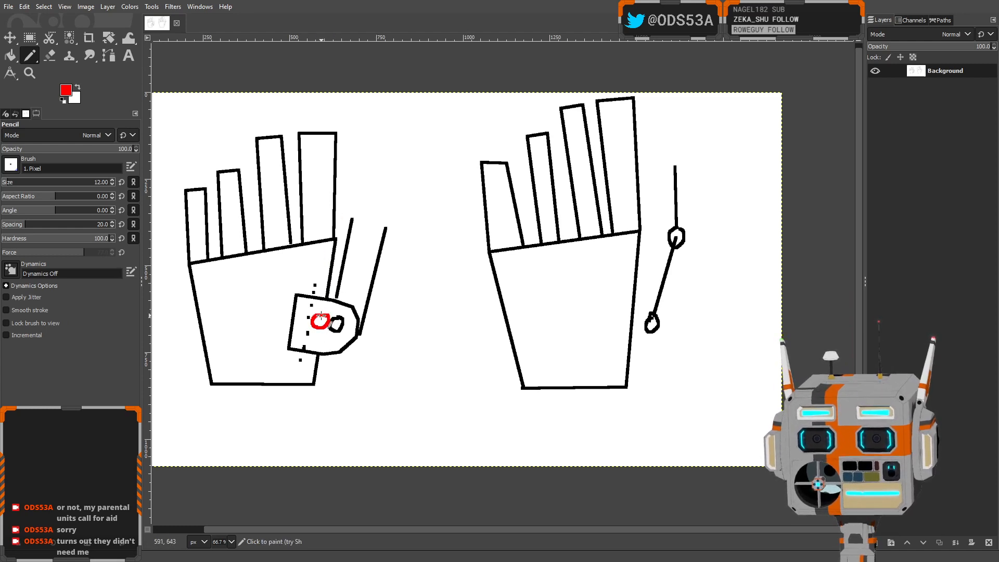
shift+click(336, 220)
drag(336, 218, 337, 210)
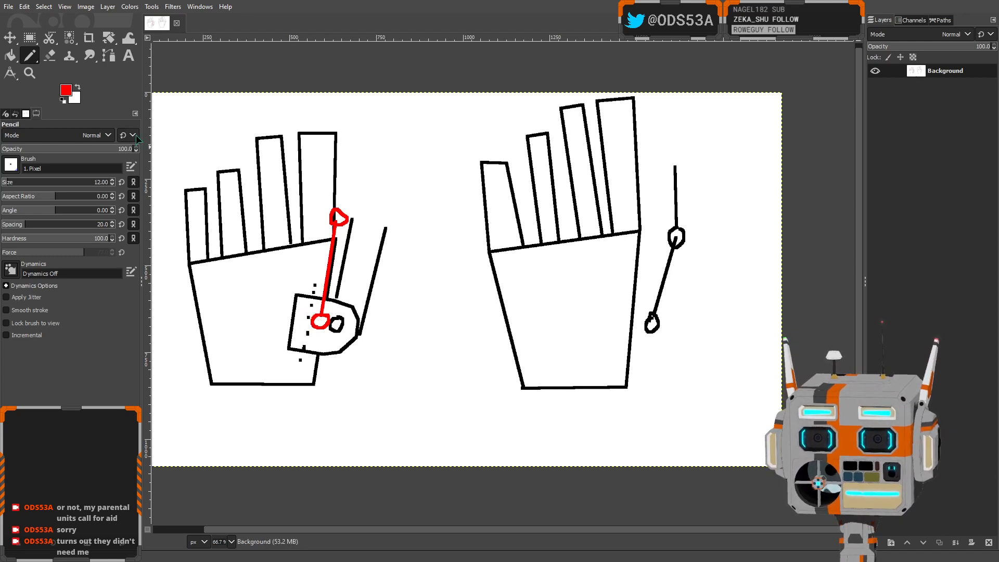
Try a green thumb linkage on the first hand, with two joint circles across the thumb base and a line rising between the thumb's sides
click(67, 93)
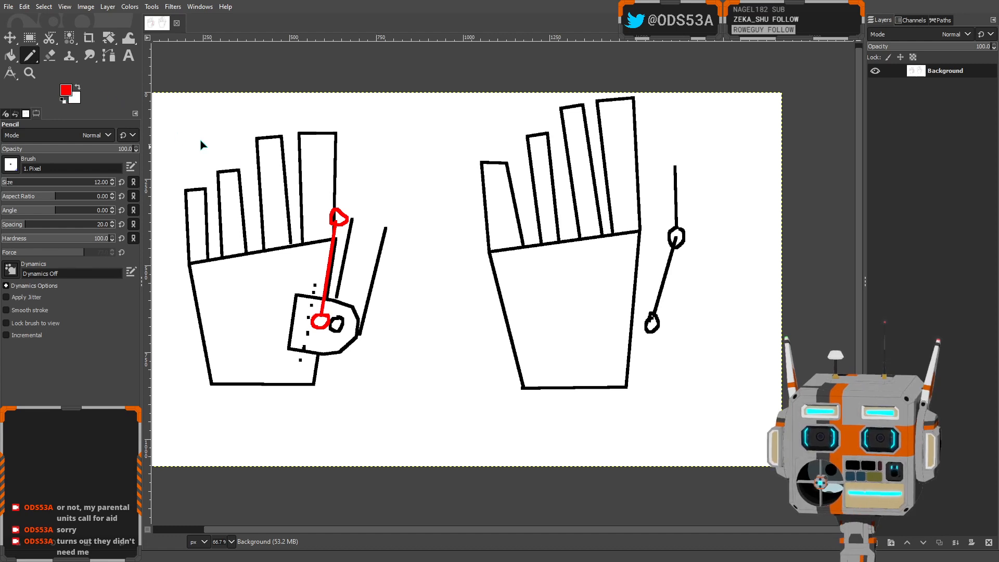
click(193, 197)
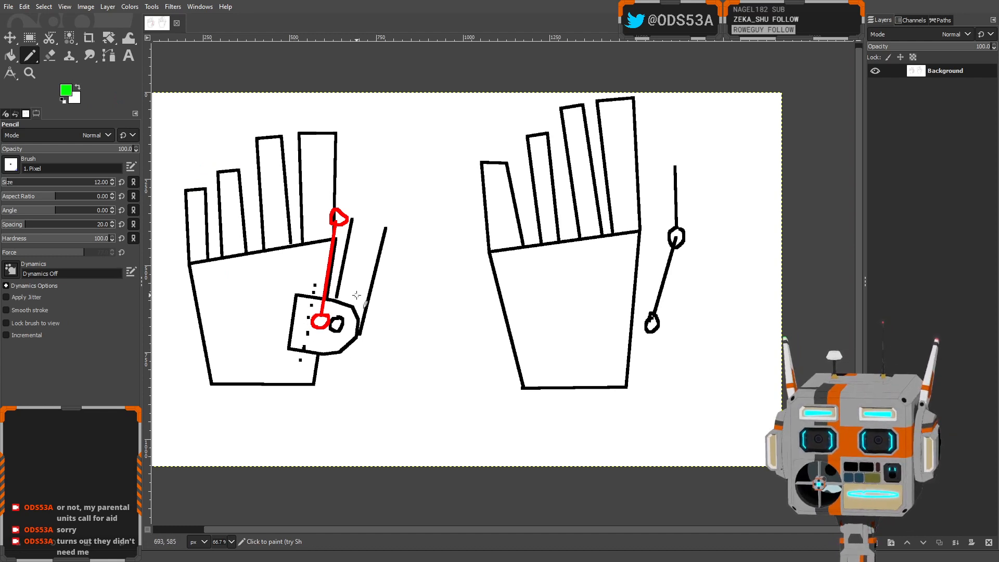
mouse_move(312, 316)
mouse_down()
mouse_move(297, 321)
mouse_move(345, 317)
mouse_move(358, 213)
mouse_up()
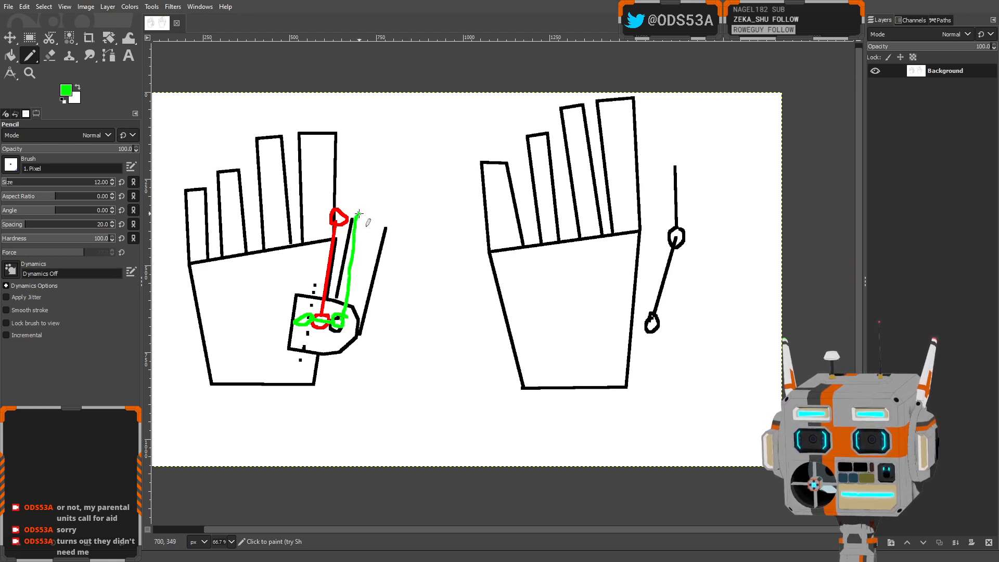
key(ctrl+z)
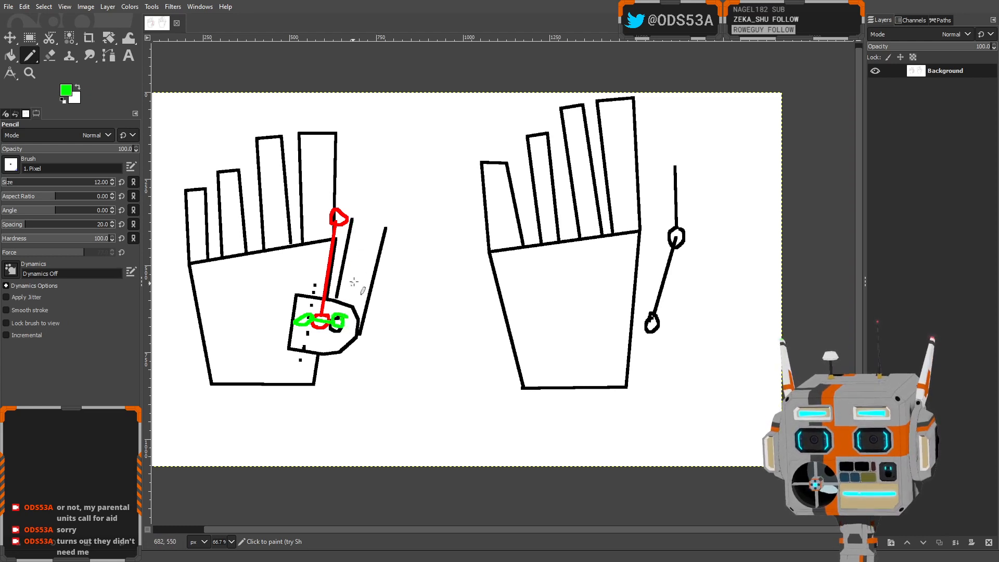
shift+click(365, 223)
key(ctrl+z)
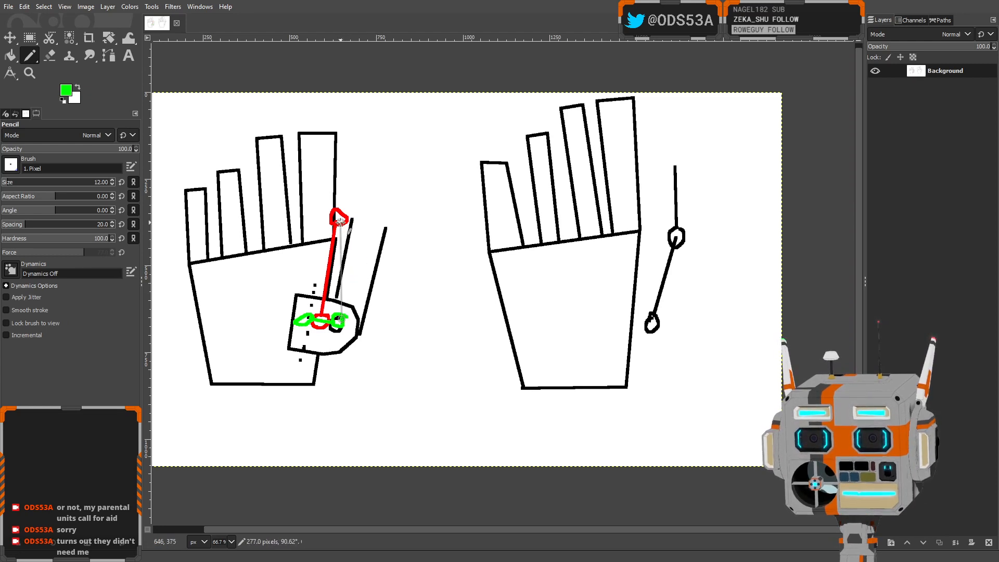
Undo the green linkage strokes and the red thumb line with its upper circle, keeping only the red circle in the thumb base
key(ctrl+z)
key(ctrl+z)
key(ctrl+z)
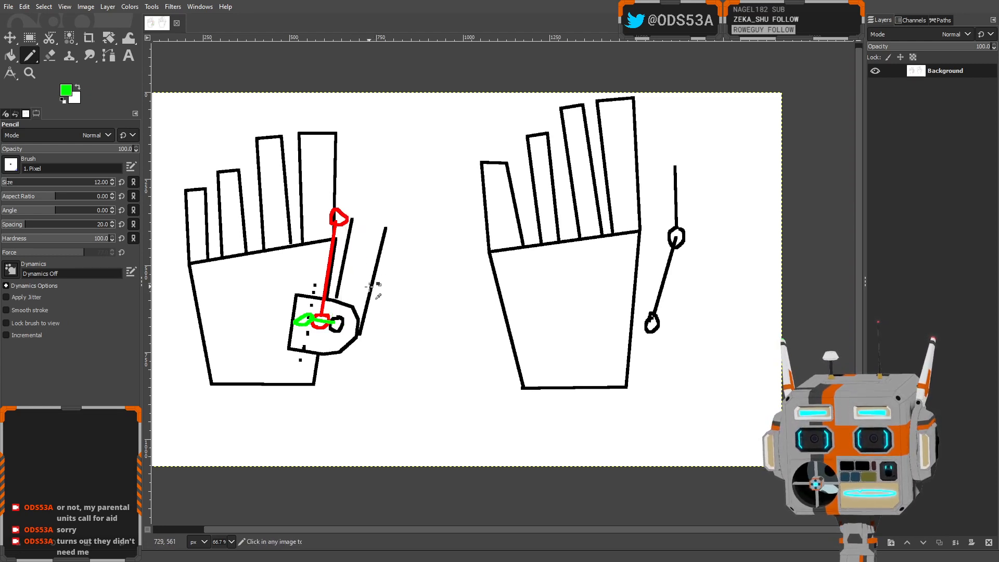
key(ctrl+z)
key(ctrl+z)
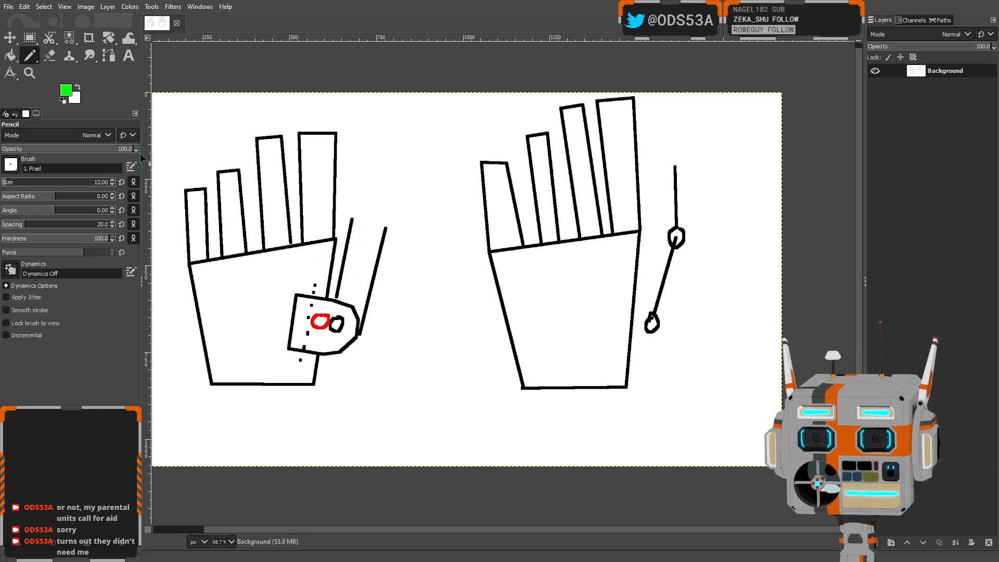
Restore red as the drawing colour and pencil a slanted line from the thumb base's red circle to a new joint circle, continued upward vertically
click(77, 87)
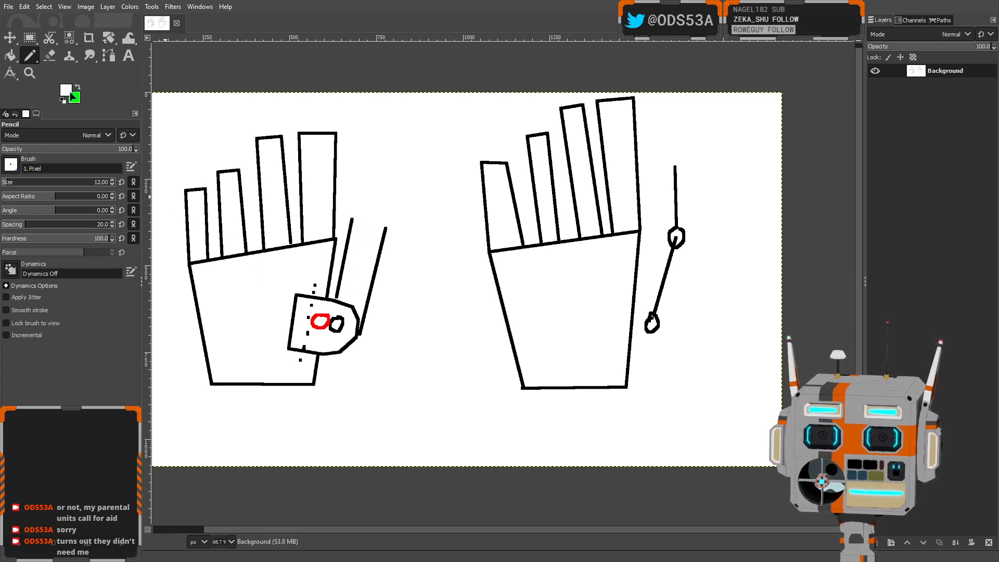
drag(173, 148, 203, 87)
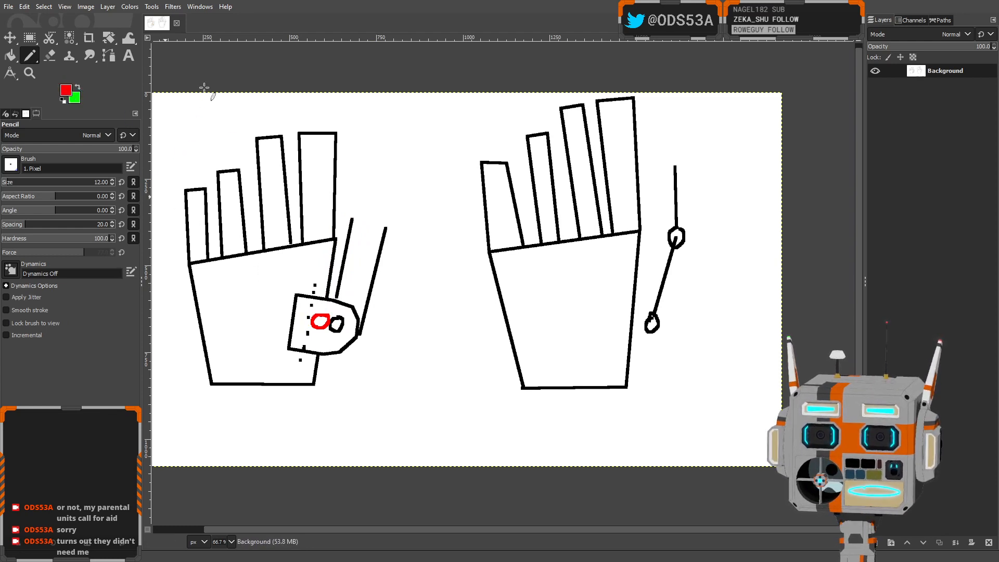
click(234, 272)
drag(318, 319, 328, 315)
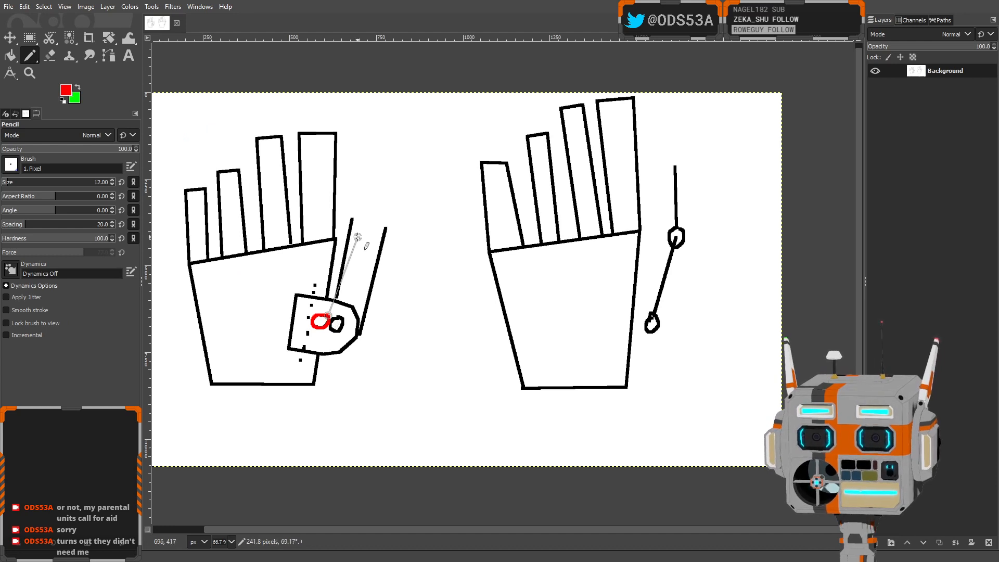
shift+click(368, 222)
drag(369, 219, 369, 138)
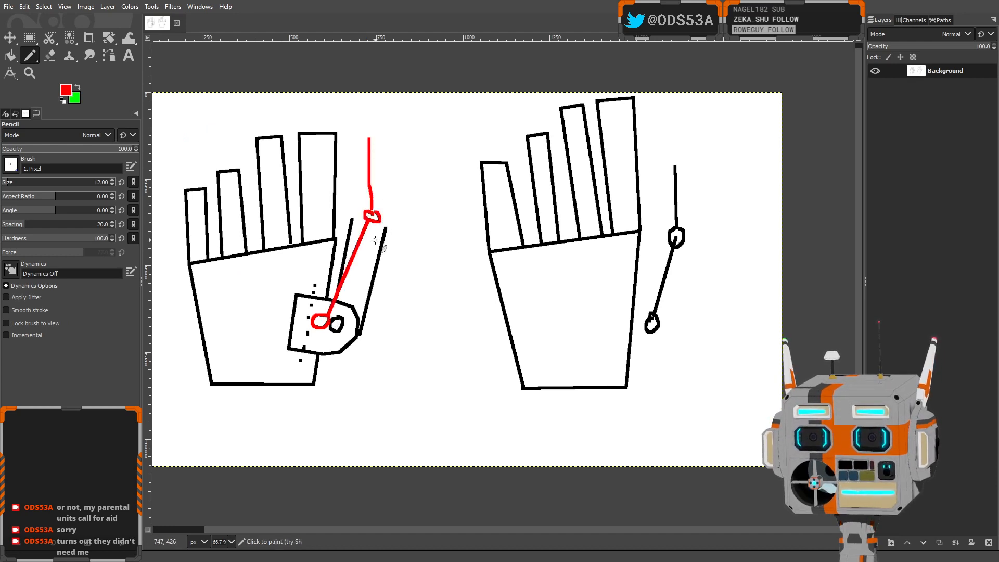
Switch to green and pencil two connected joint circles across the first hand's thumb base, with a line from the outer one to the upper red circle
click(77, 87)
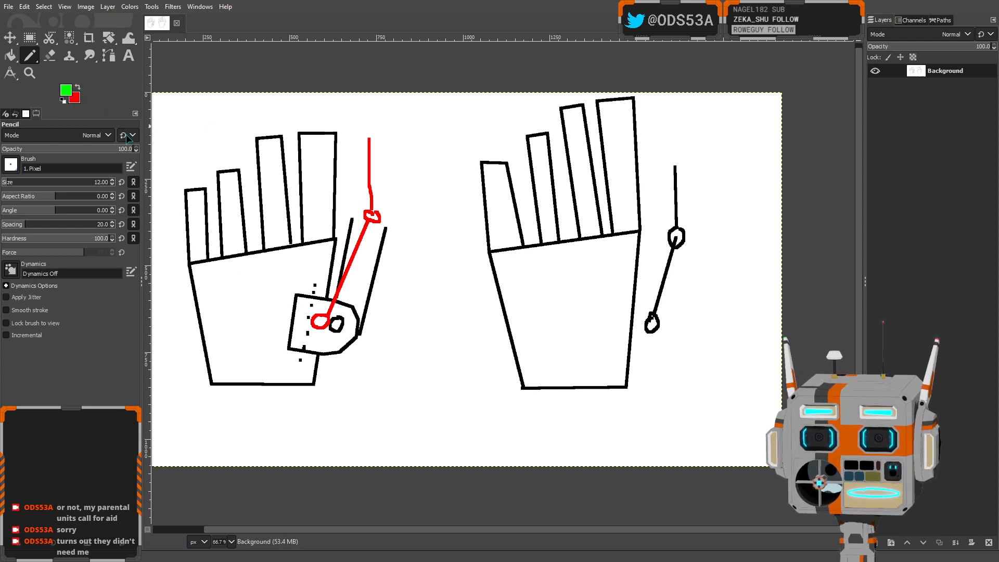
mouse_move(310, 314)
mouse_down()
mouse_move(306, 322)
mouse_move(312, 316)
mouse_up()
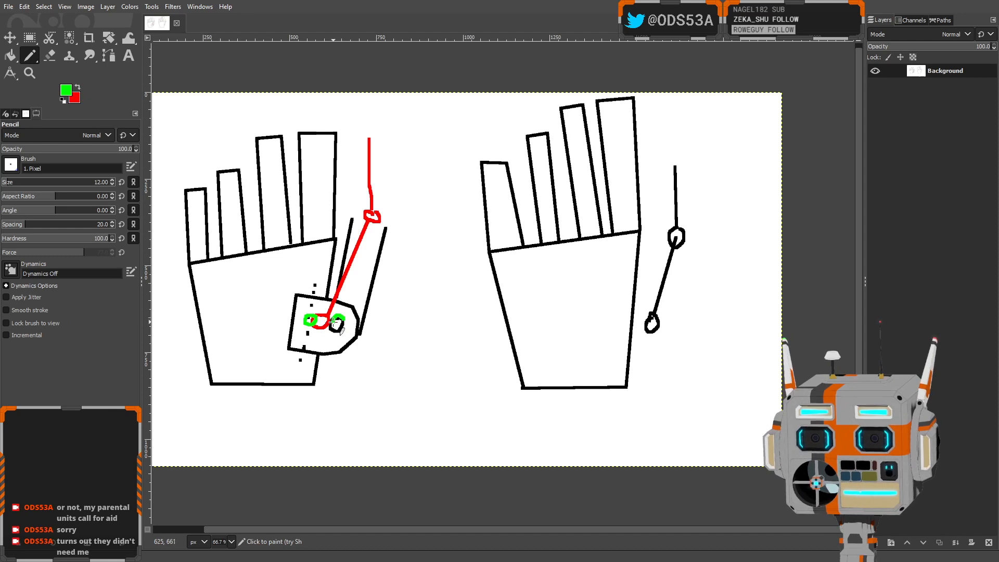
mouse_move(333, 321)
mouse_down()
mouse_move(344, 321)
mouse_move(329, 321)
mouse_up()
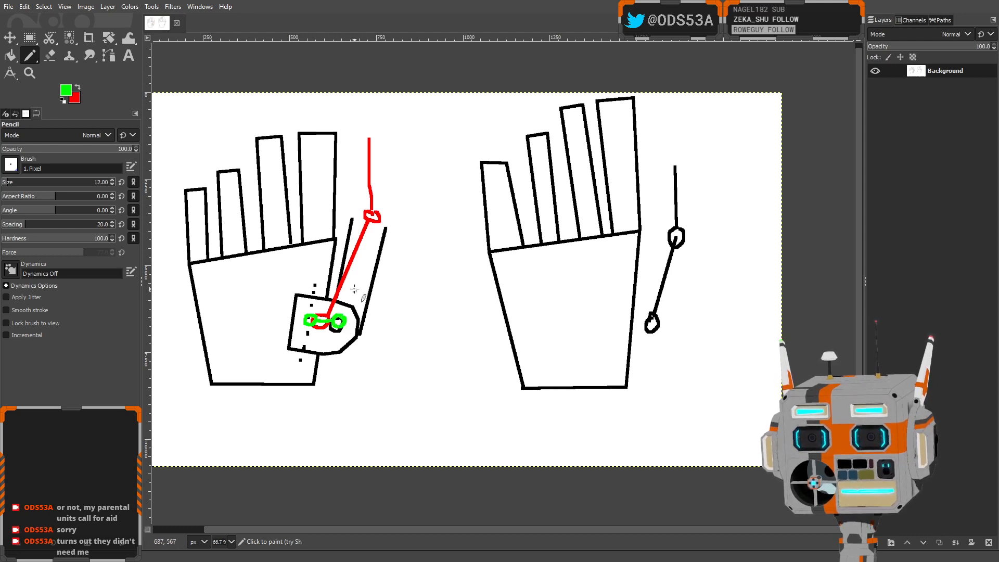
click(371, 215)
shift+click(341, 321)
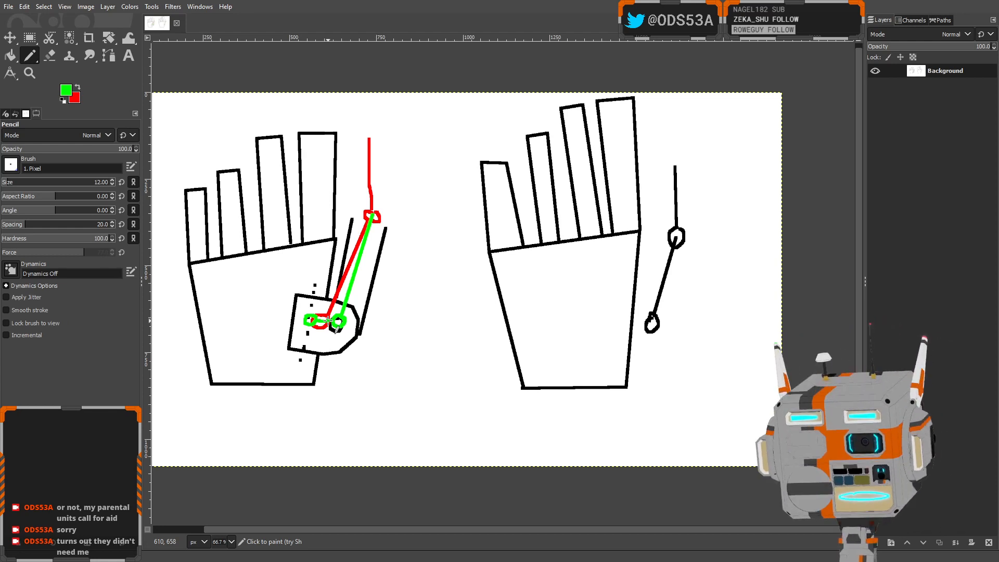
Select the black thumb linkage beside the second hand with a rectangle, try clearing it, and undo the resulting fill
click(29, 37)
mouse_move(647, 152)
mouse_down()
mouse_move(713, 296)
mouse_move(717, 356)
mouse_up()
drag(648, 279, 643, 279)
key(ctrl+period)
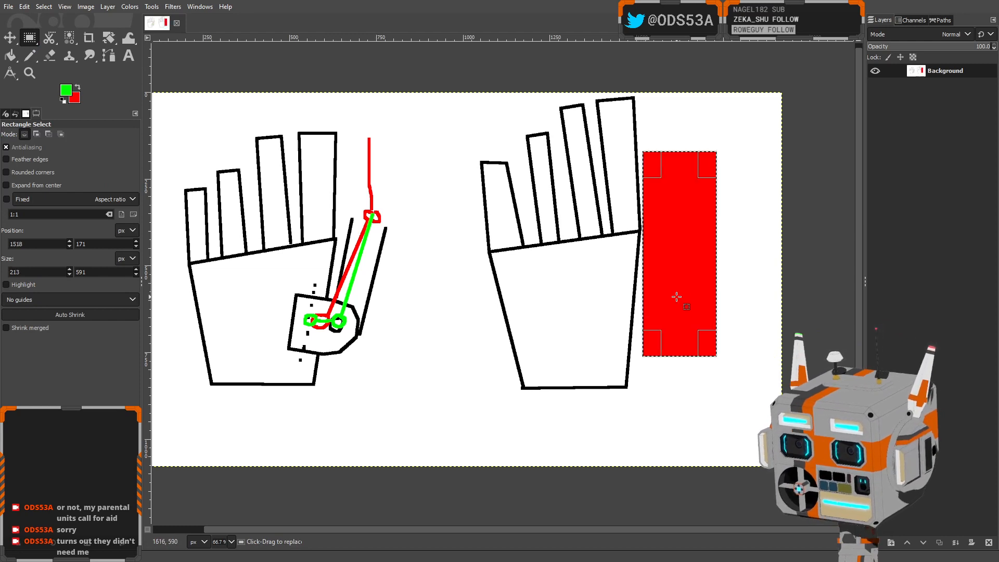
key(ctrl+z)
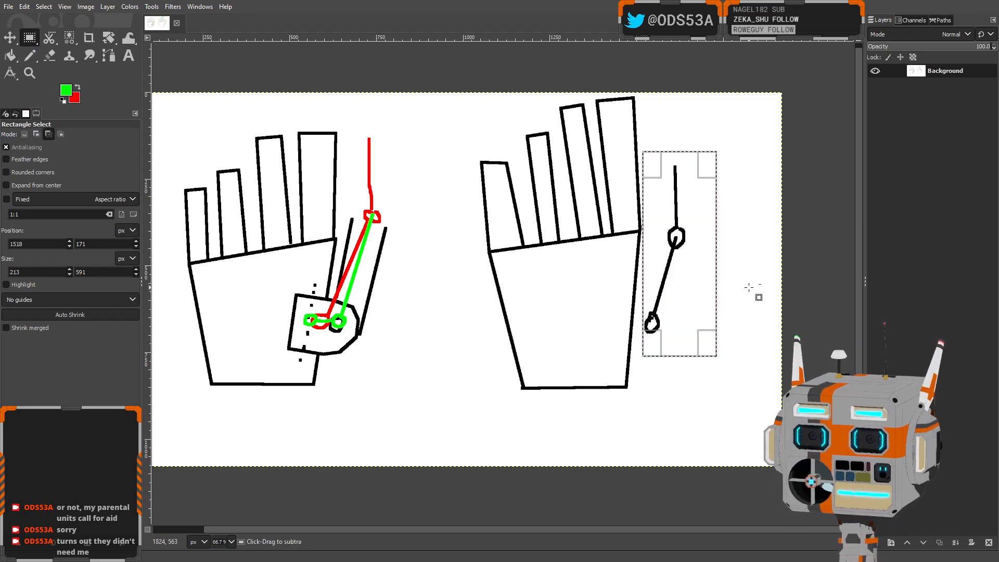
Pick white from the canvas, clear the selected linkage beside the second hand, and bucket-fill the cleared rectangle with white
click(11, 70)
click(437, 388)
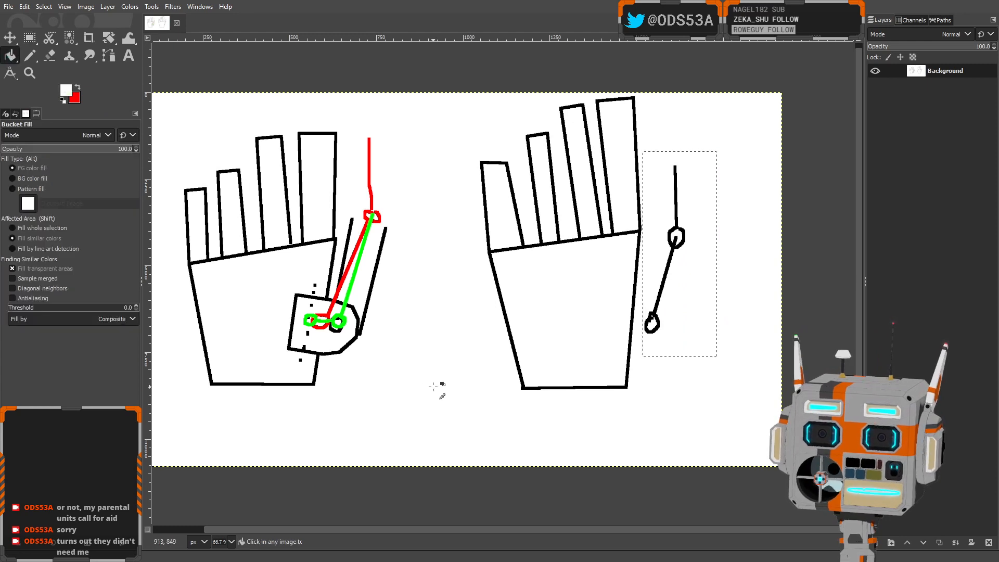
click(30, 37)
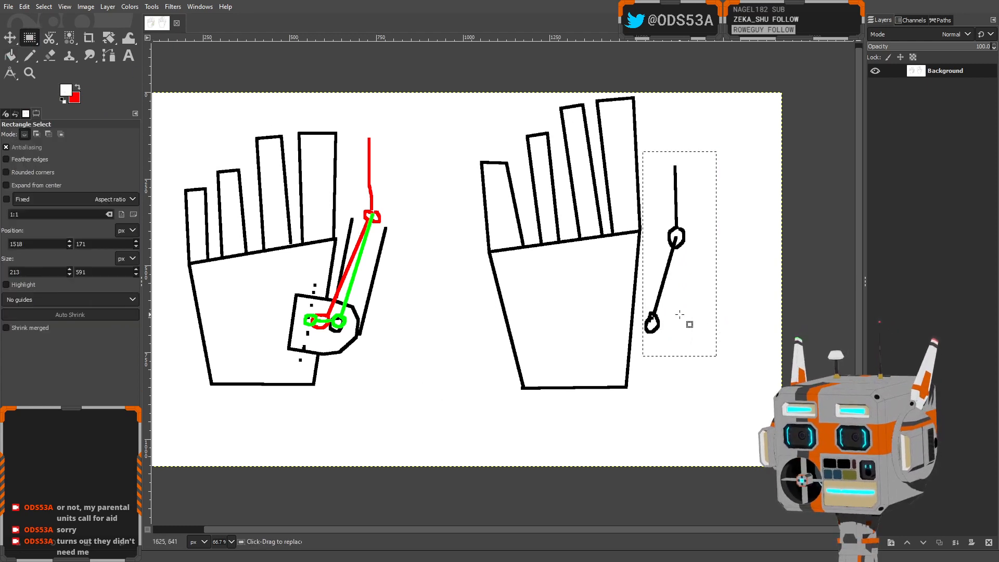
middle_drag(687, 367, 678, 364)
key(Delete)
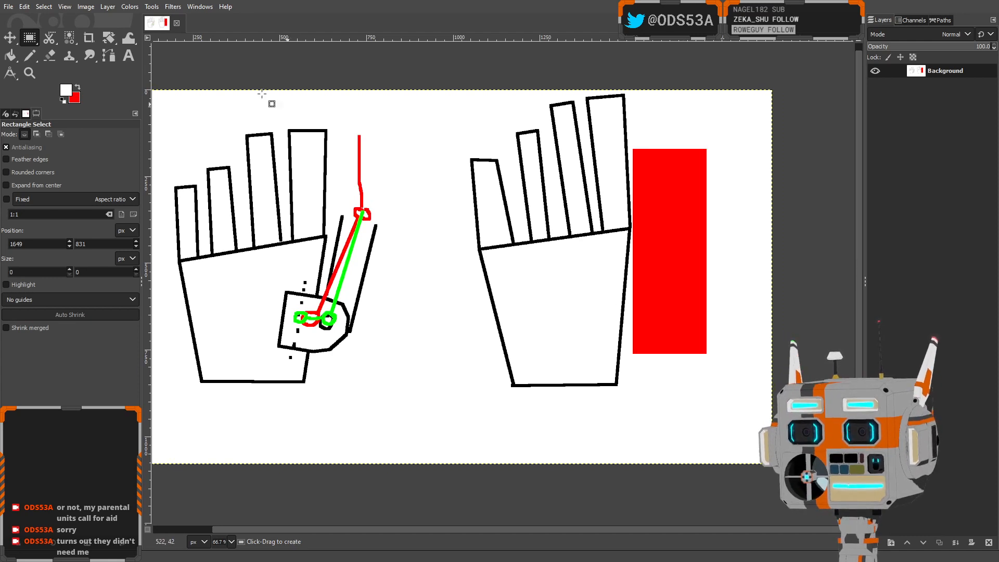
click(30, 56)
key(shift+e)
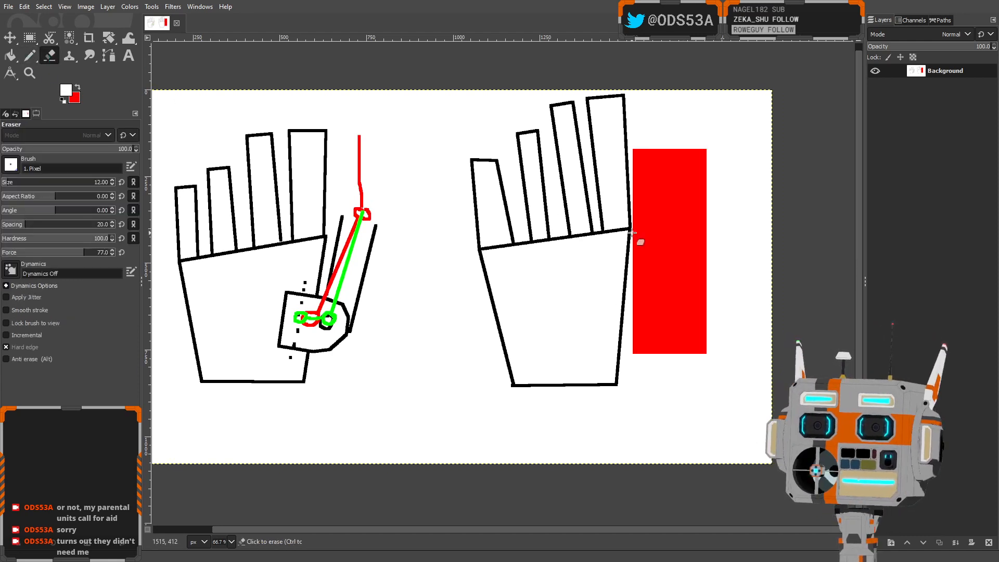
click(9, 56)
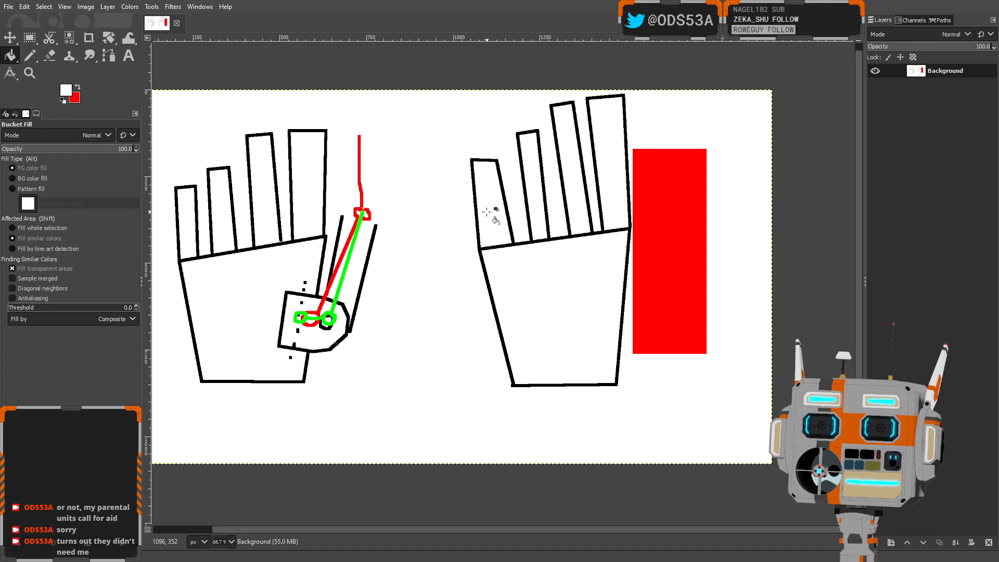
click(662, 256)
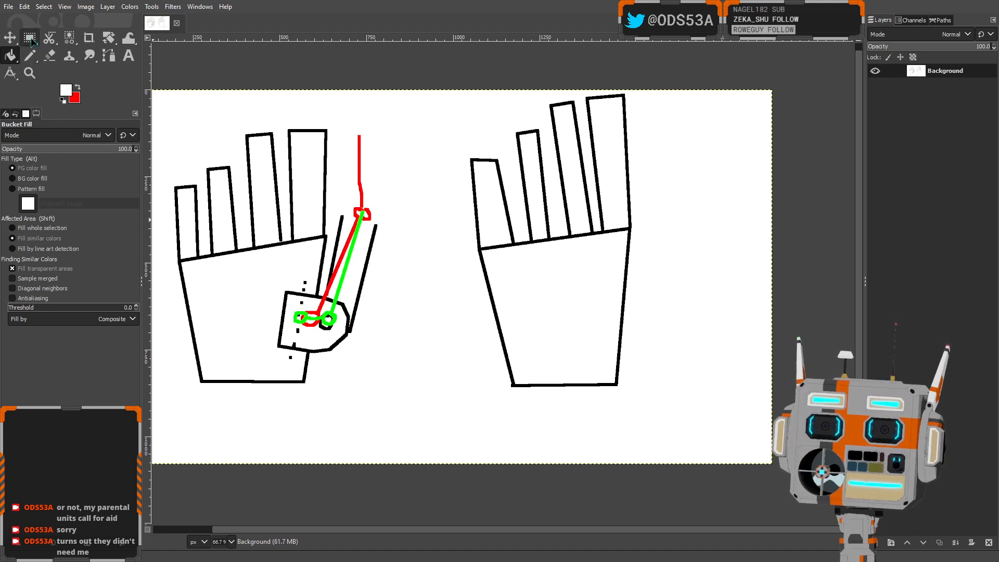
Reset the drawing colours to black and white and erase a 189 × 245 px section of the second hand's thumb-side palm edge
click(77, 87)
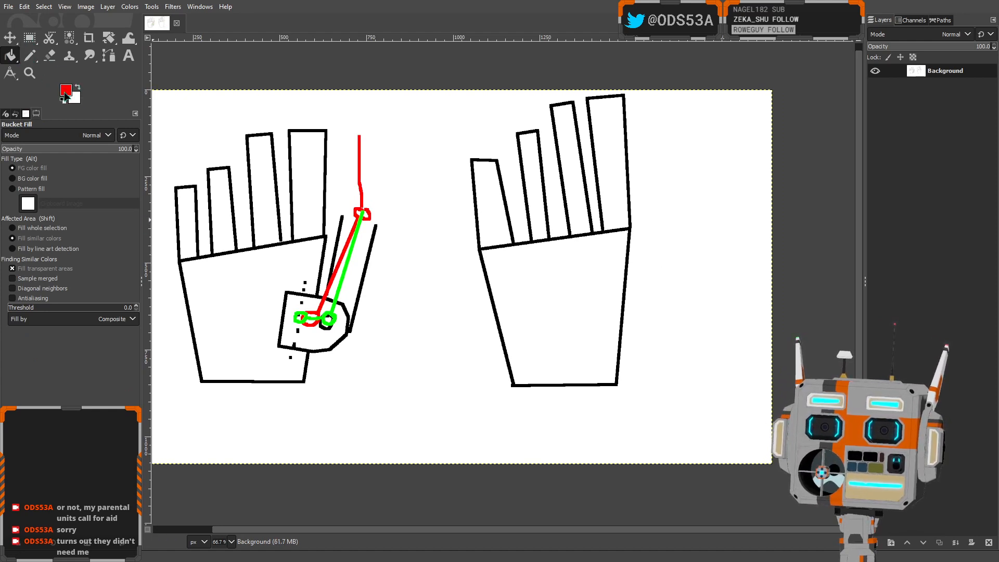
key(d)
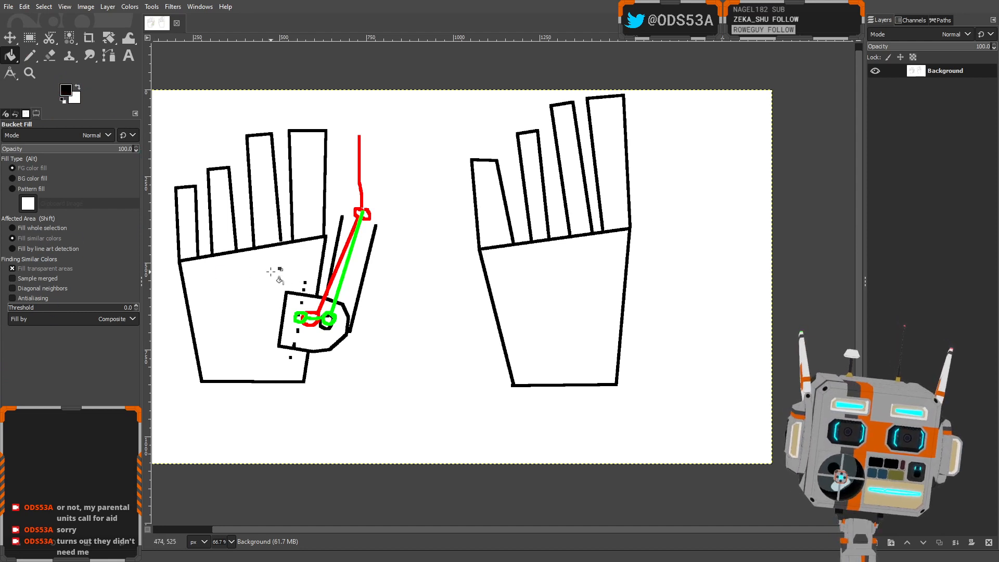
middle_drag(339, 303, 363, 301)
middle_drag(493, 313, 419, 336)
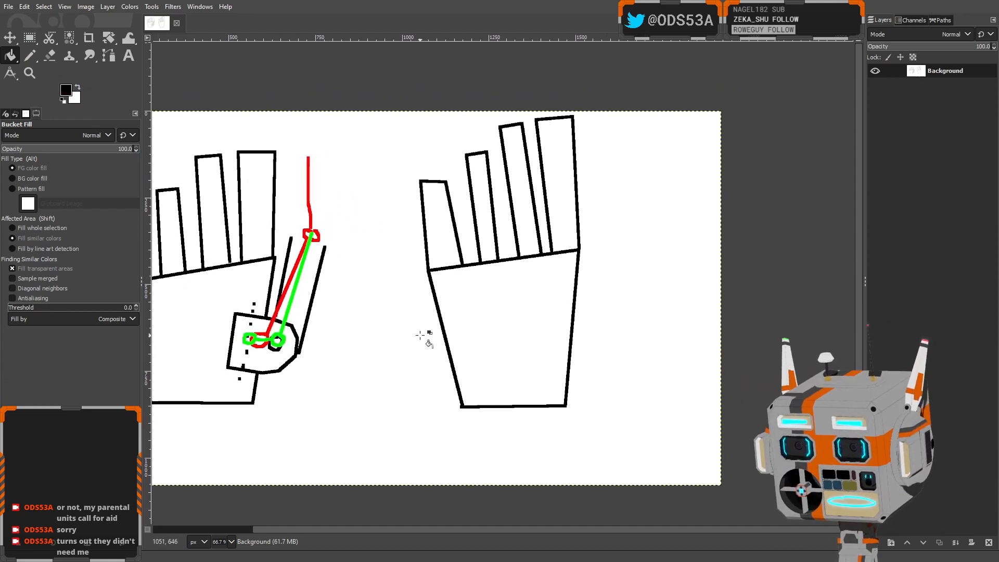
ctrl+scroll(546, 315, up, 1)
middle_drag(567, 319, 518, 333)
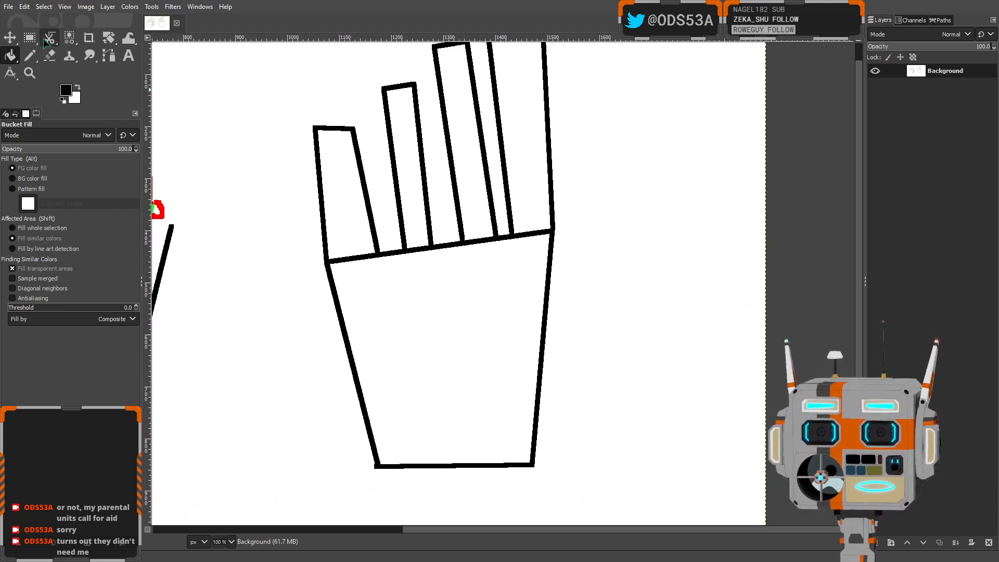
key(r)
drag(481, 311, 579, 438)
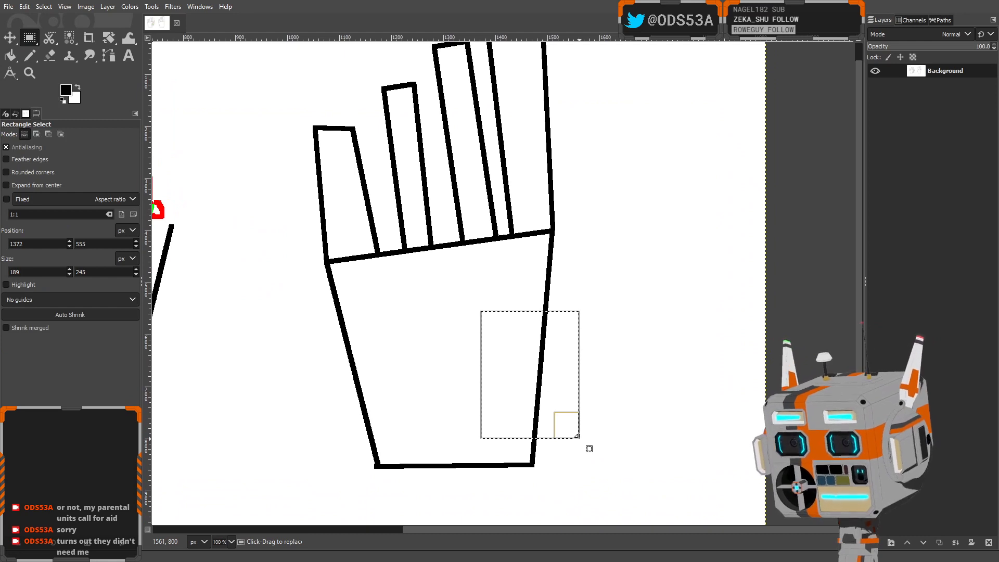
key(Delete)
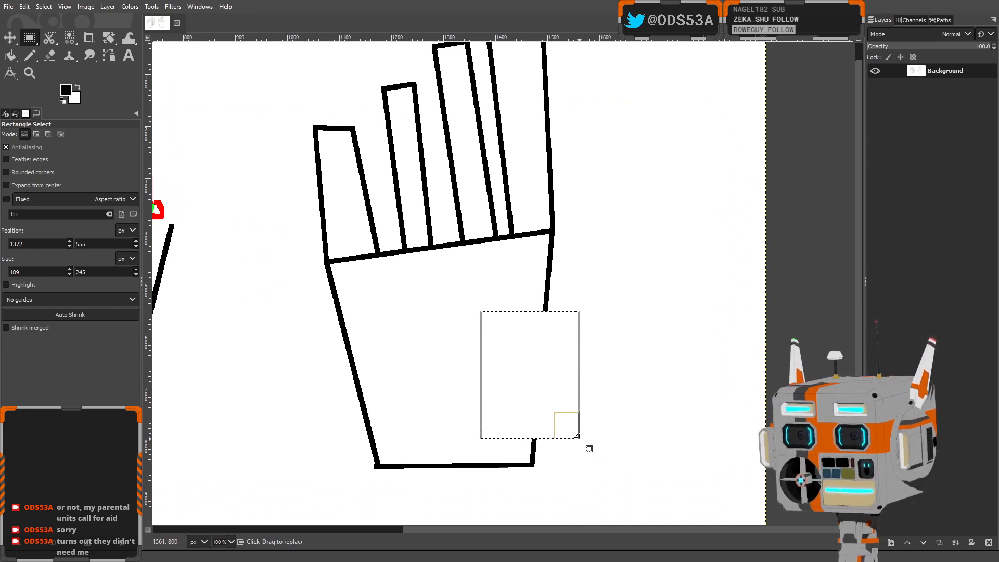
click(644, 339)
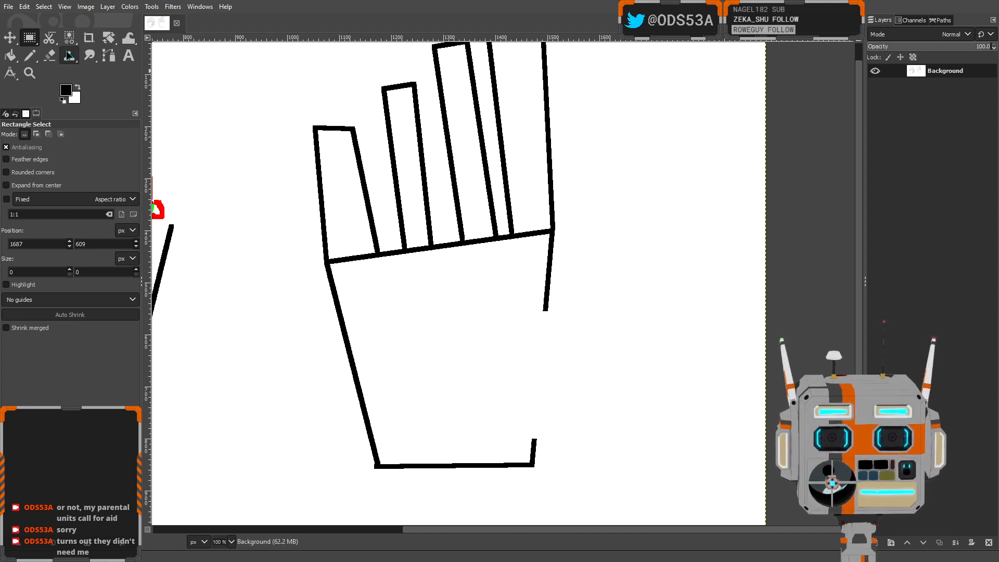
Erase the palm edge remnant below the gap and most of the one above, leaving a short stub under the fingers
click(30, 55)
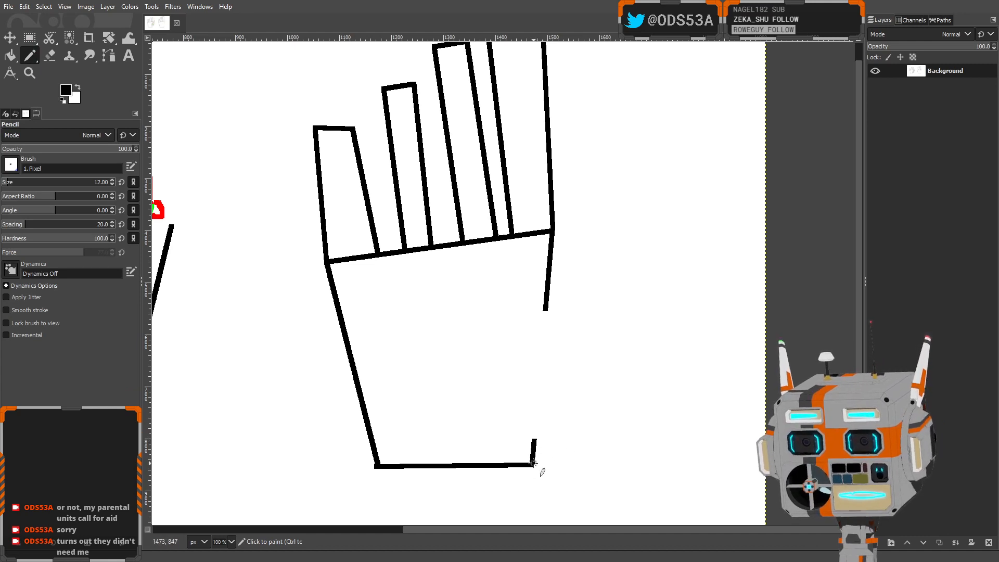
click(30, 38)
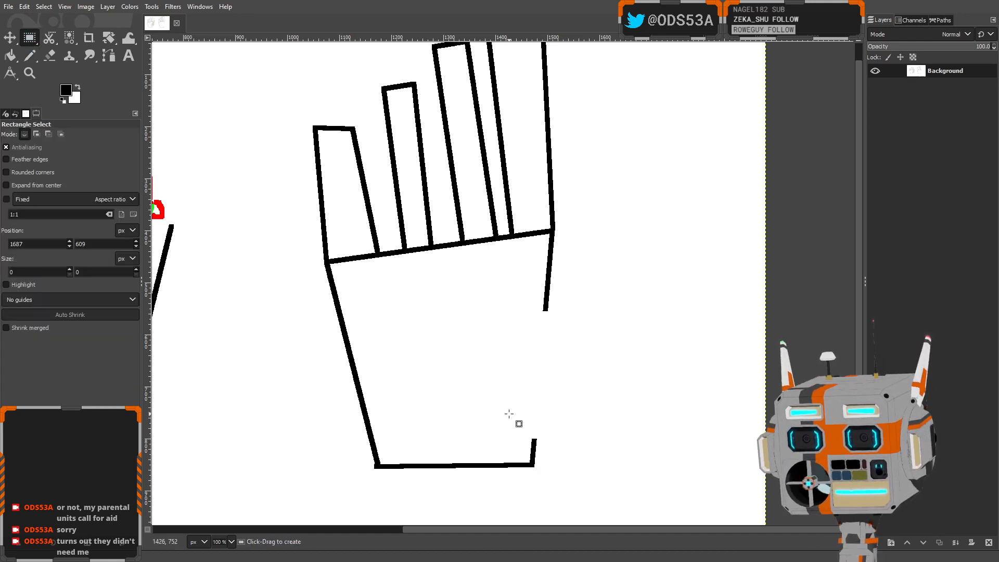
drag(499, 408, 548, 461)
key(Delete)
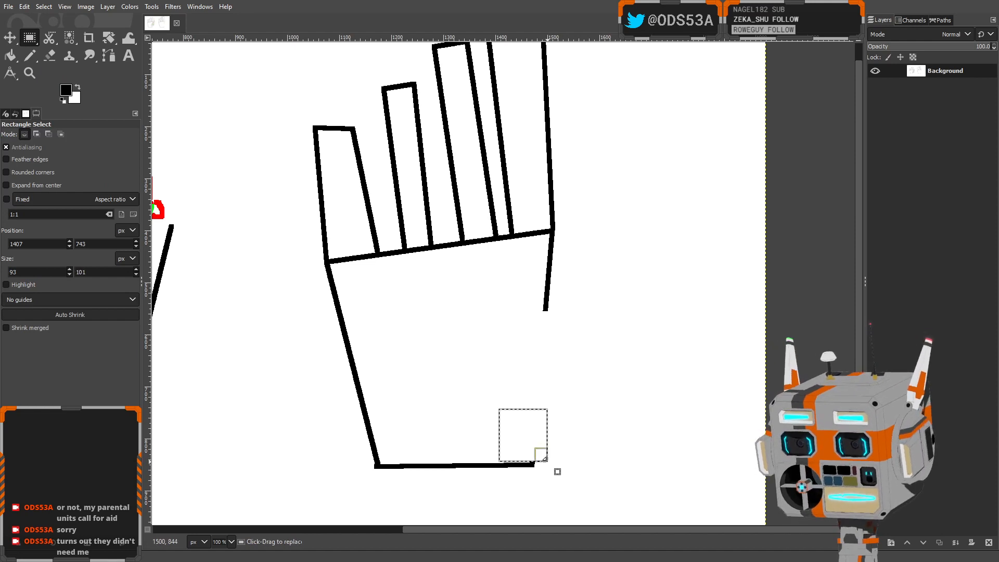
click(580, 433)
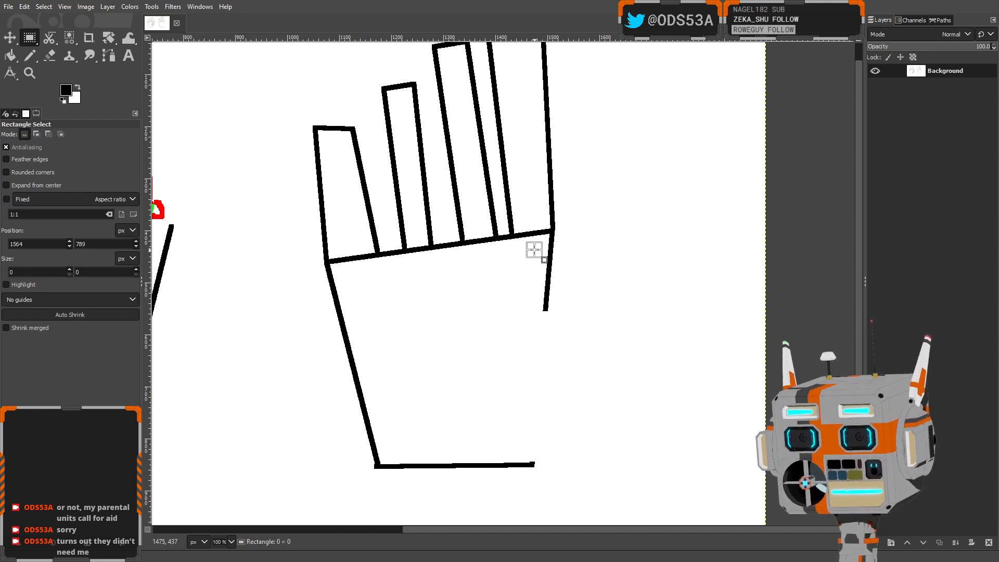
drag(535, 249, 589, 344)
key(Delete)
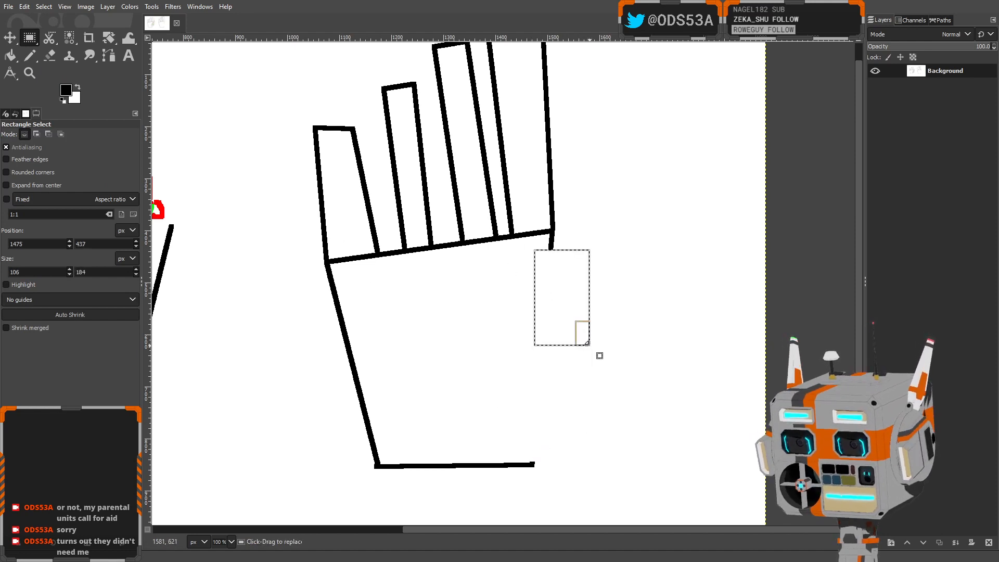
click(30, 55)
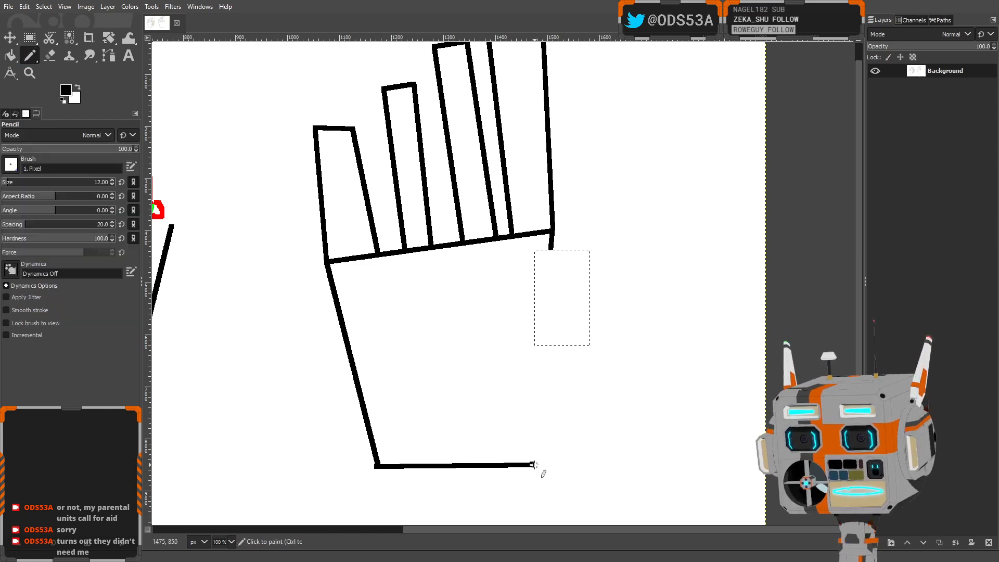
click(28, 40)
click(262, 378)
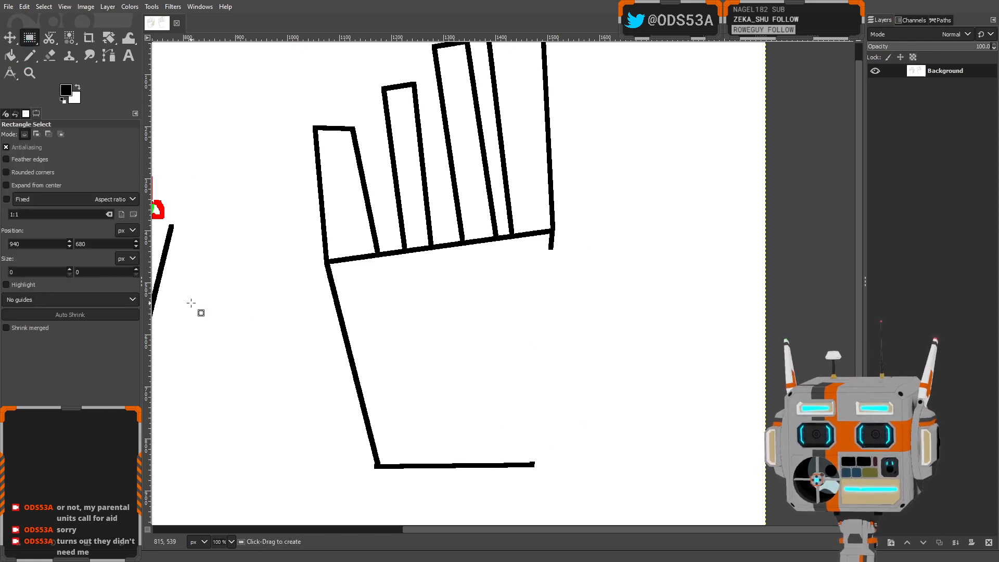
Pencil a new black thumb-side palm edge on the second hand with straight segments, forming an open notch with two pointed corners
click(29, 56)
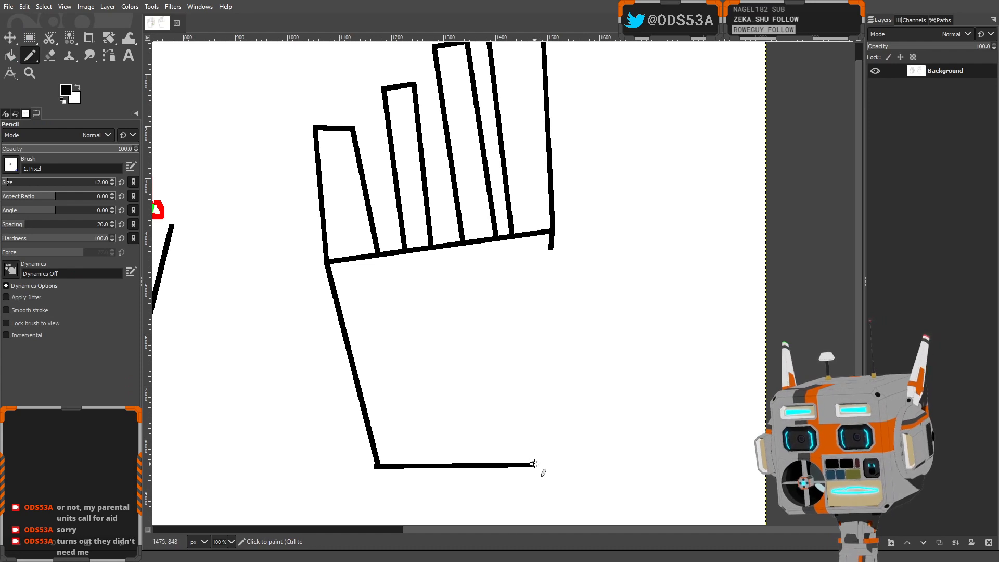
shift+click(566, 434)
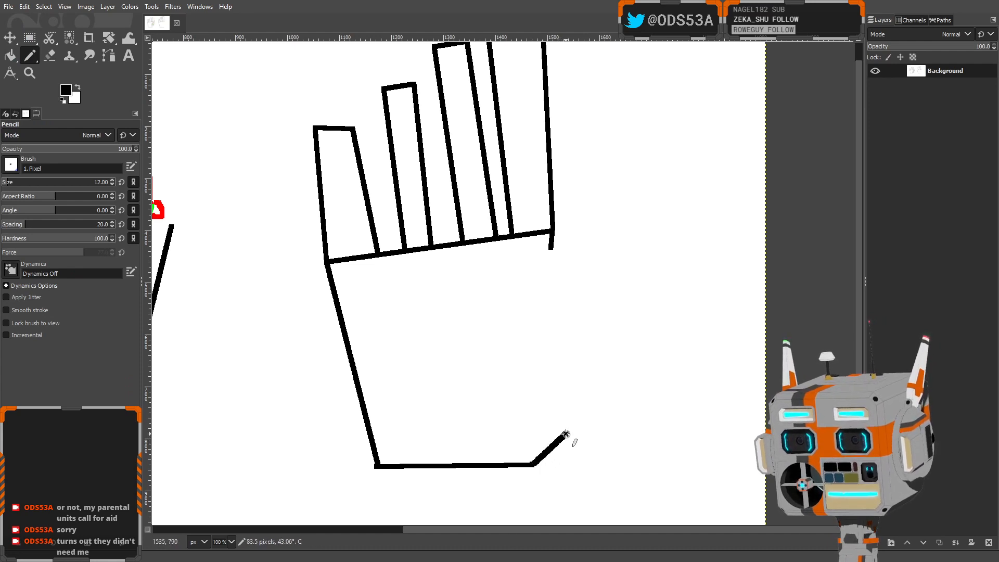
shift+click(513, 422)
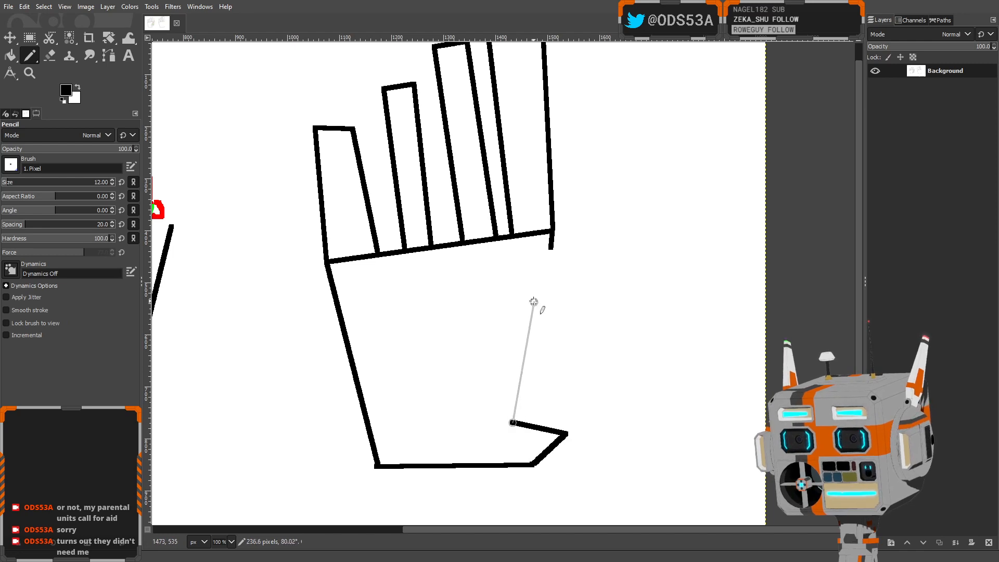
shift+click(536, 281)
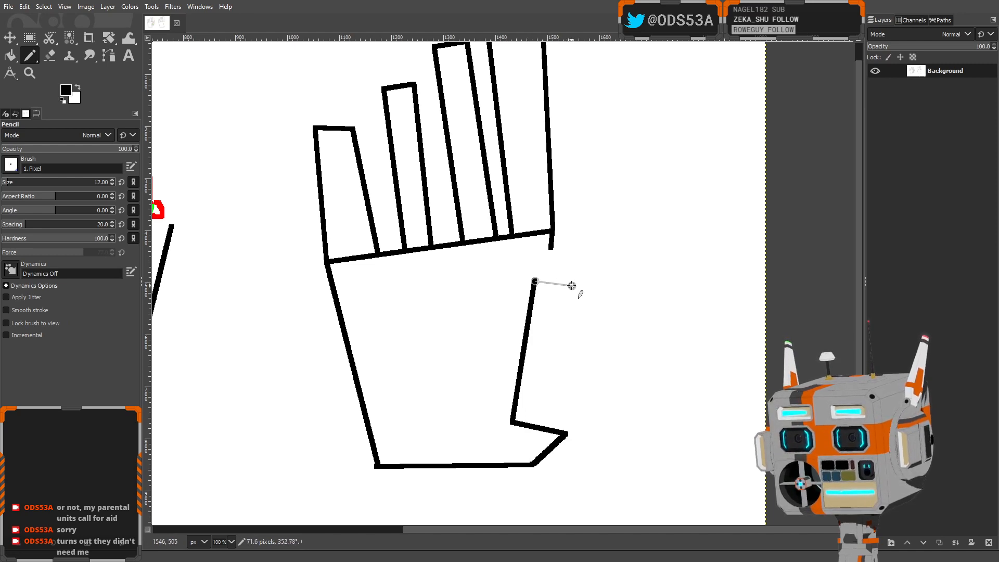
shift+click(572, 285)
shift+click(550, 239)
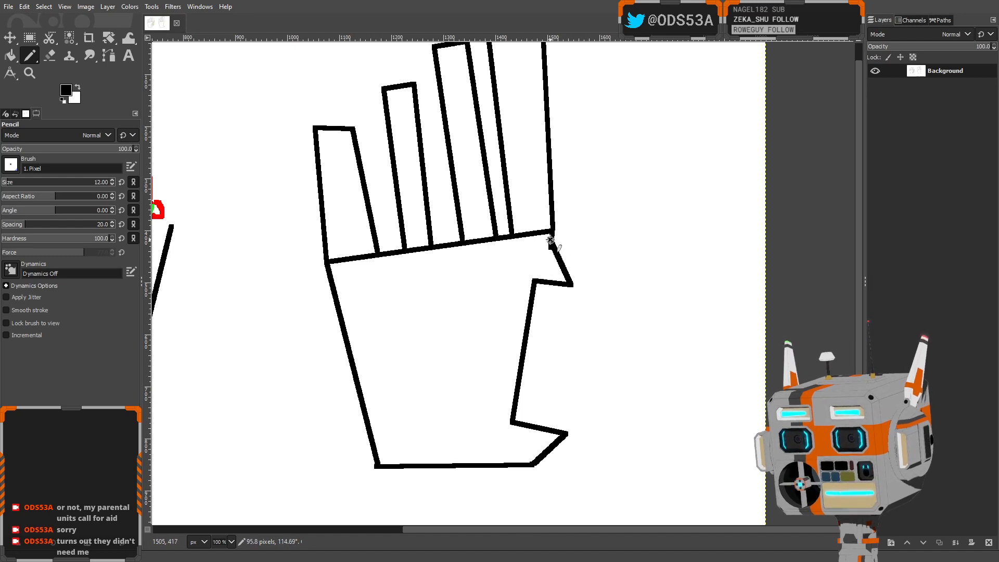
Mark the thumb's rotation axis with four black dots running up through the notch in the second hand's palm
click(540, 420)
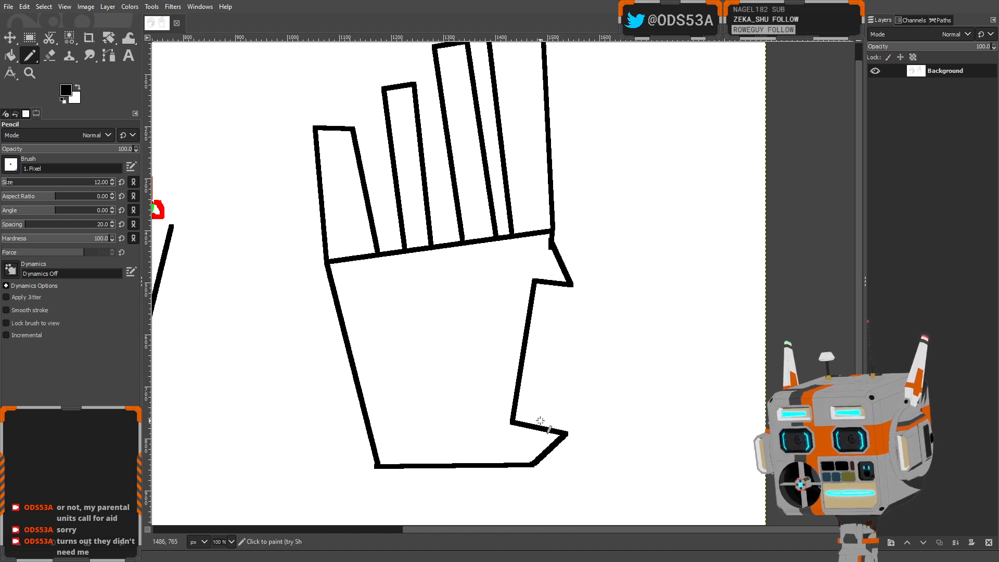
click(547, 381)
click(551, 346)
click(557, 314)
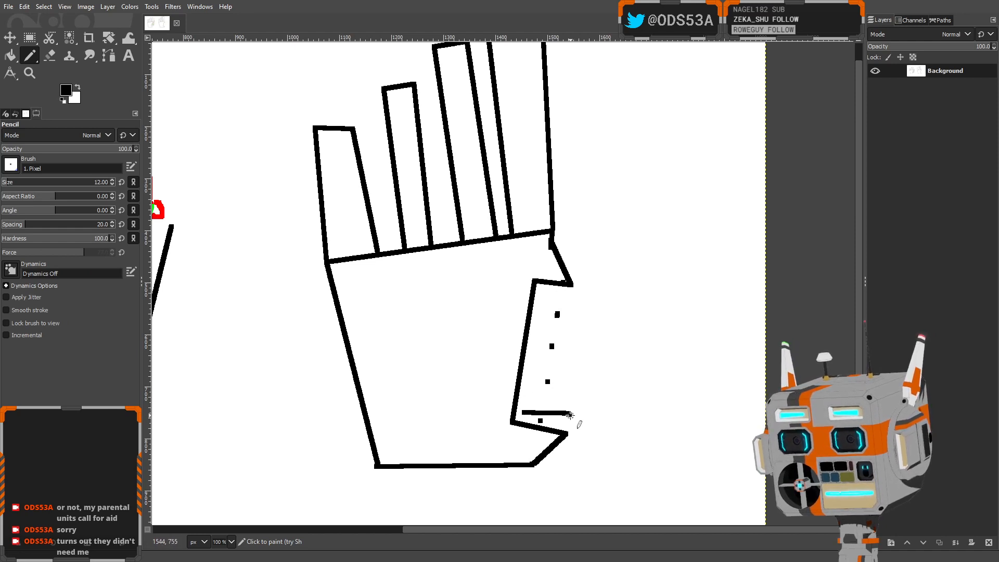
Pencil a closed four-sided thumb base inside the second hand's palm notch, wider at its finger end and projecting past the palm edge
click(525, 414)
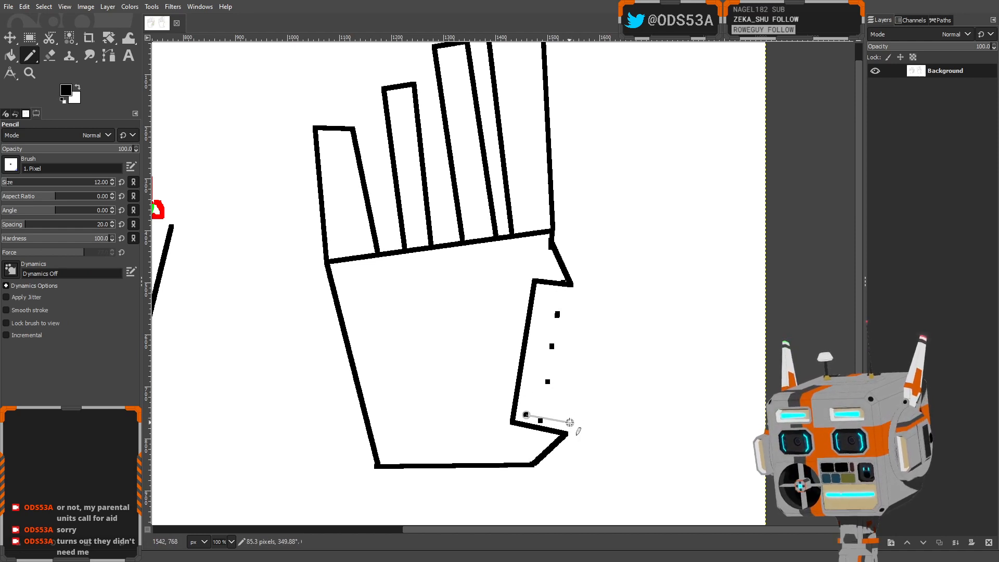
shift+click(570, 425)
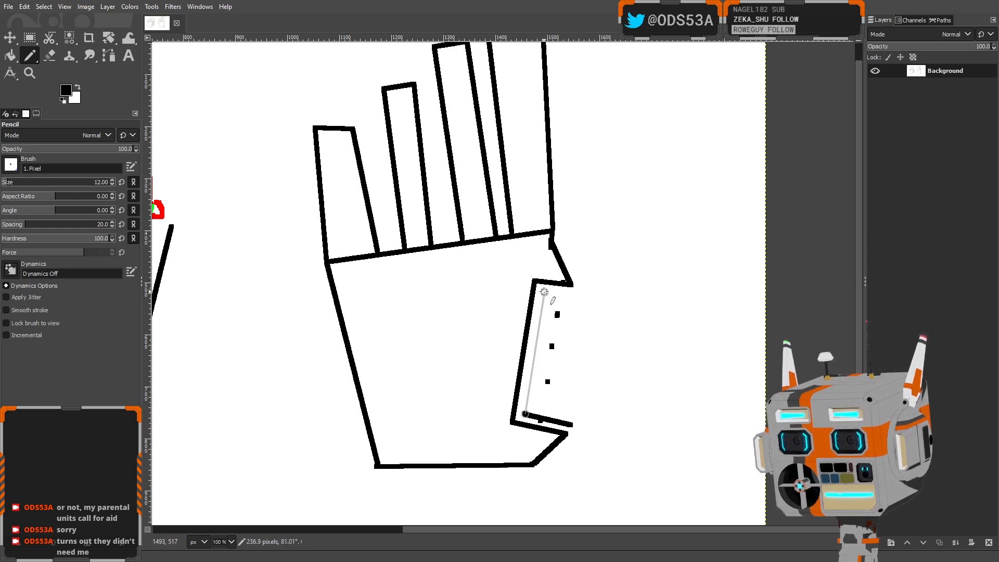
shift+click(541, 289)
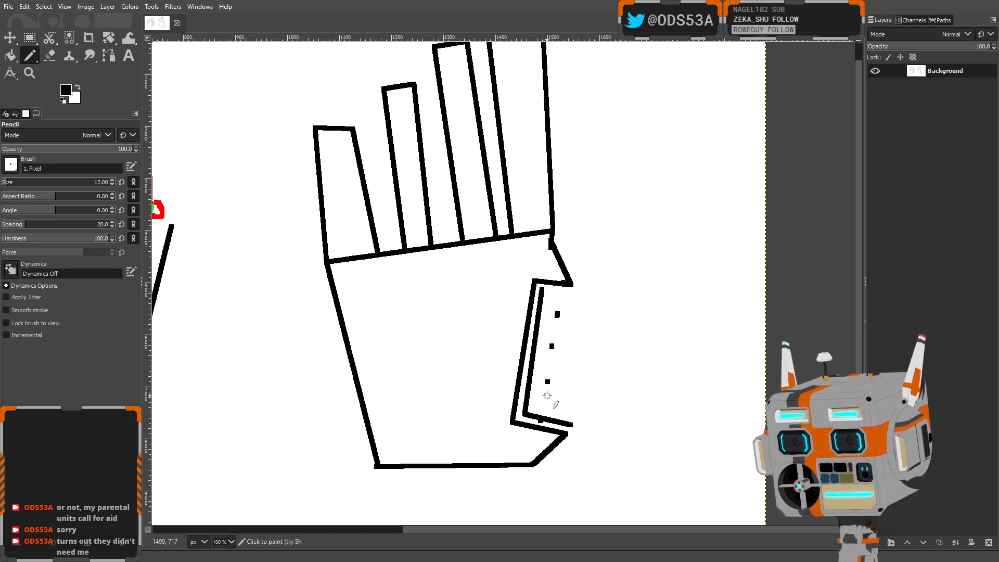
shift+click(616, 305)
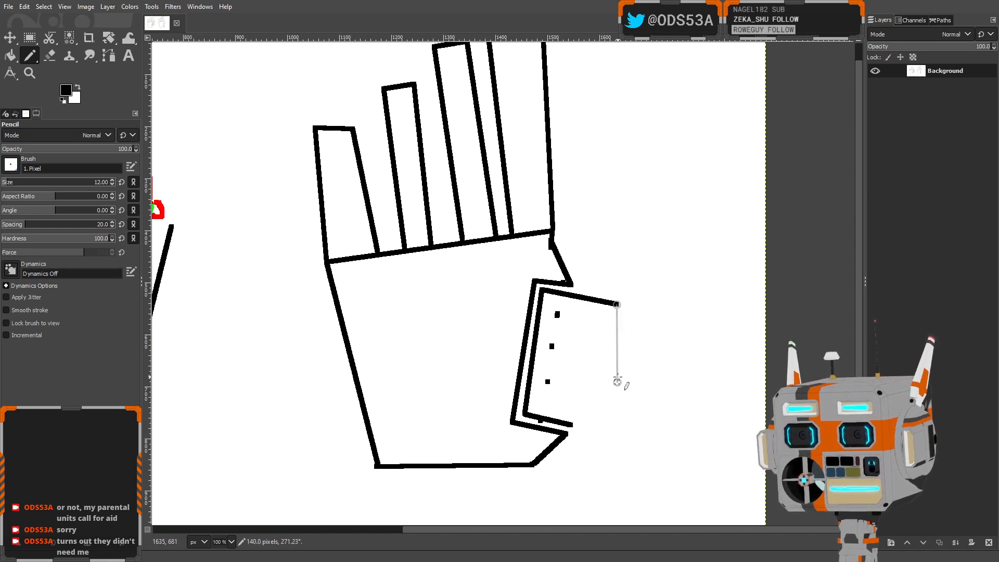
shift+click(573, 424)
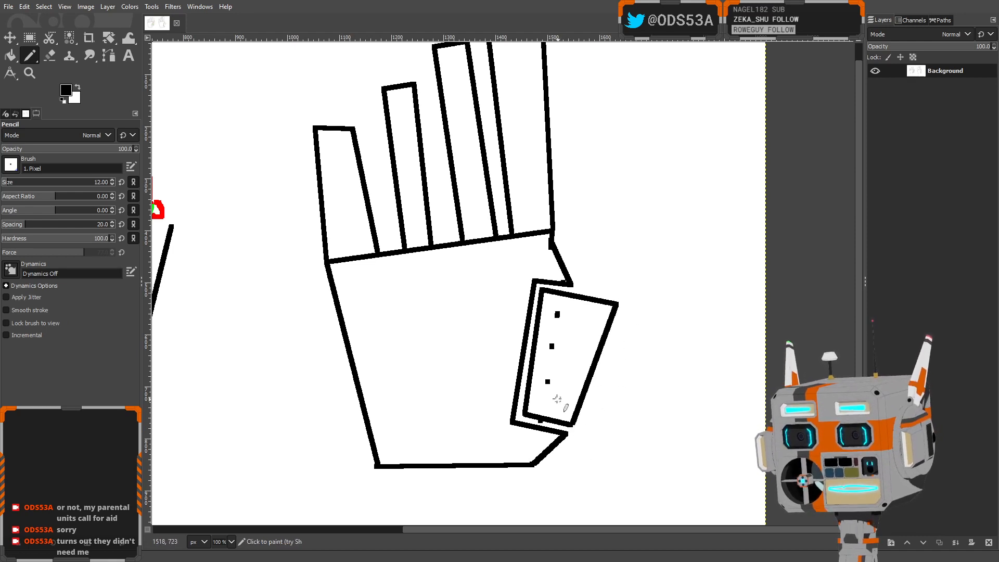
Pencil a small pivot circle near the thumb base's wrist end and undo the extra freehand strokes
mouse_move(550, 389)
mouse_down()
mouse_move(536, 401)
mouse_move(563, 407)
mouse_move(542, 382)
mouse_move(602, 276)
mouse_up()
drag(561, 412, 643, 292)
key(ctrl+z)
key(ctrl+z)
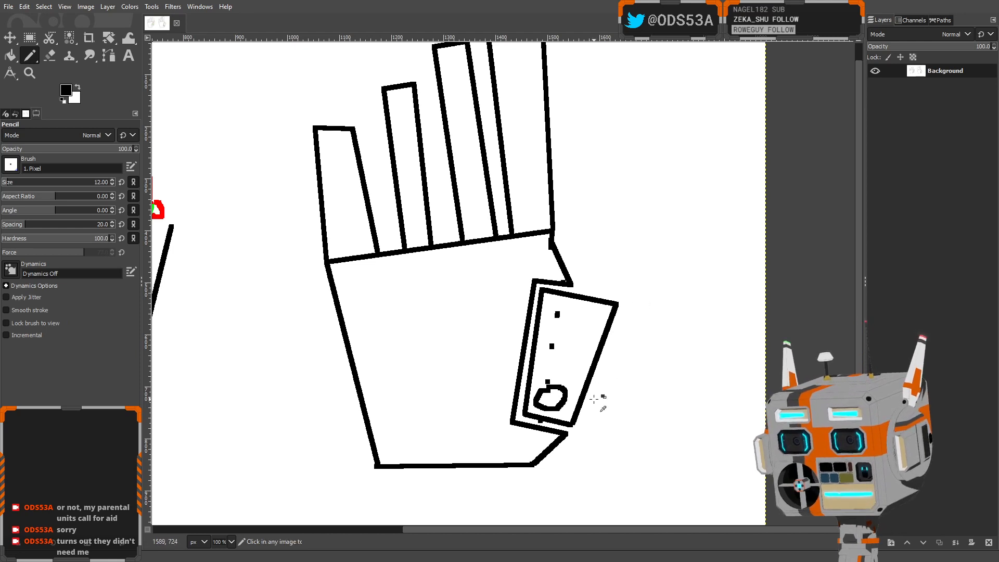
Pencil two straight thumb edges slanting up and outward from beside the pivot circle to beyond the thumb base
click(541, 381)
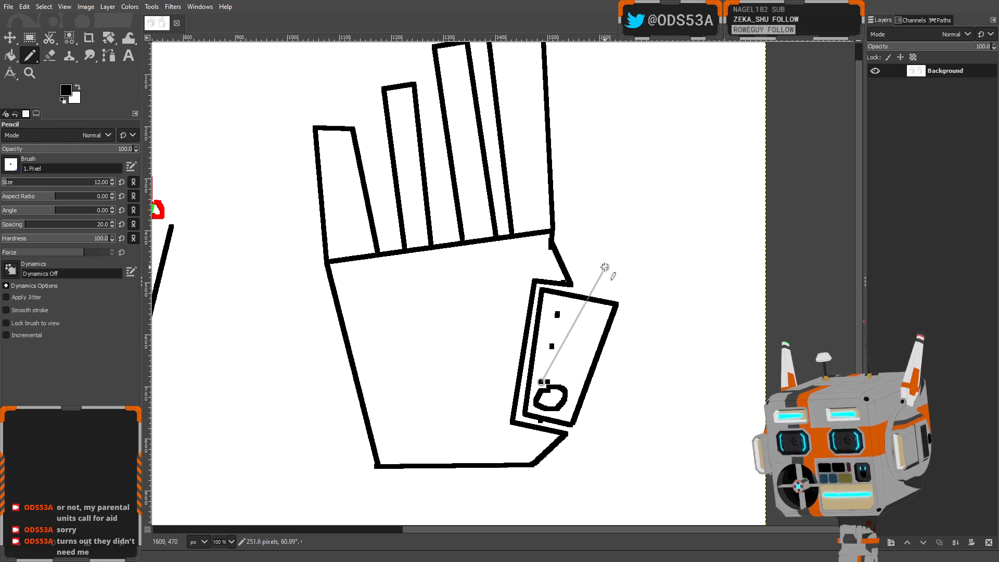
shift+click(604, 269)
click(566, 416)
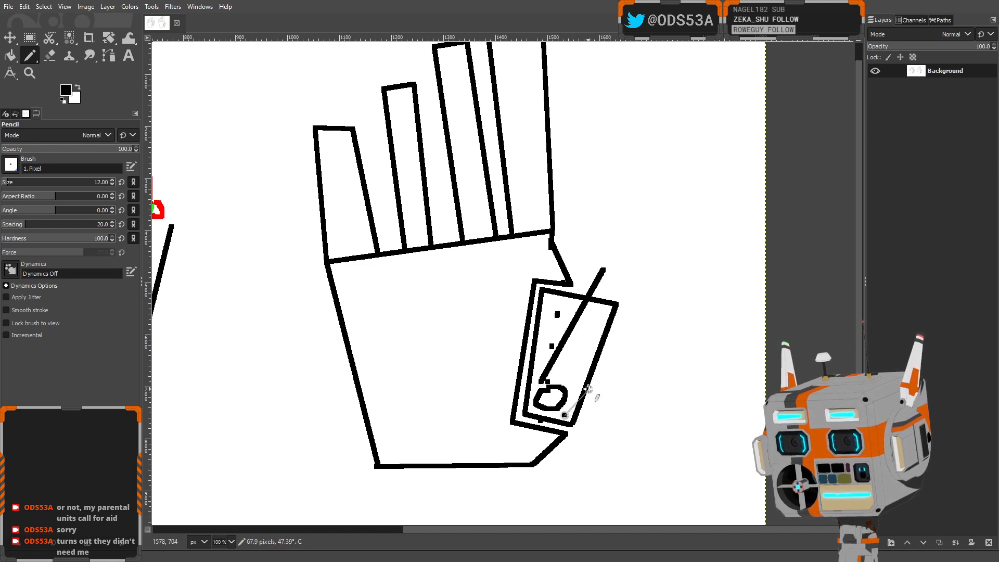
shift+click(655, 274)
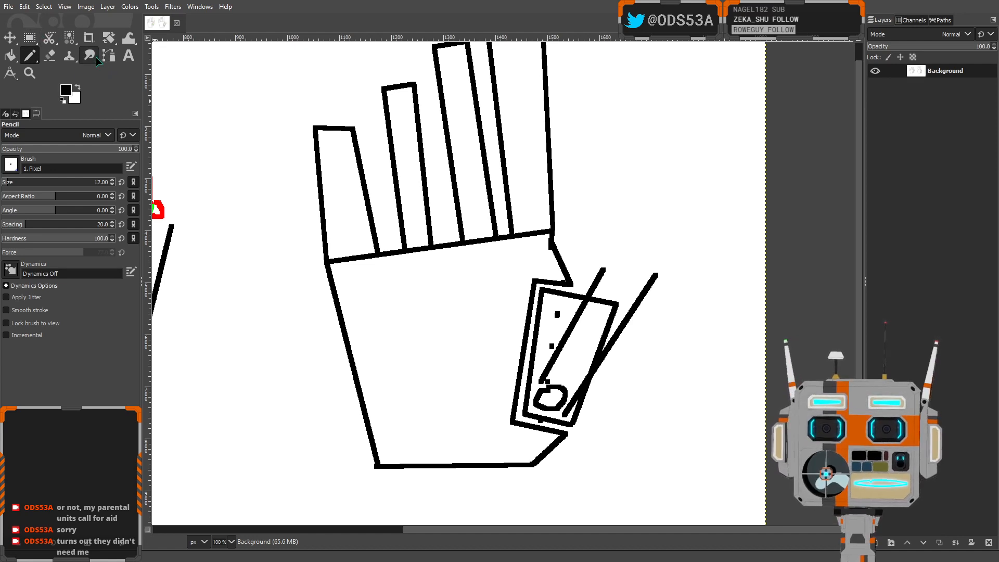
click(30, 38)
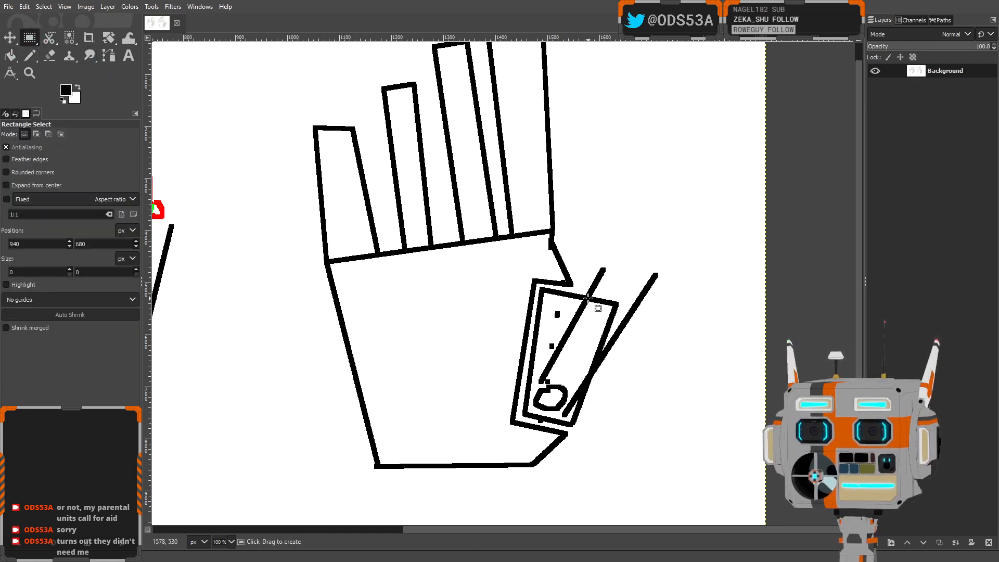
drag(567, 302, 583, 327)
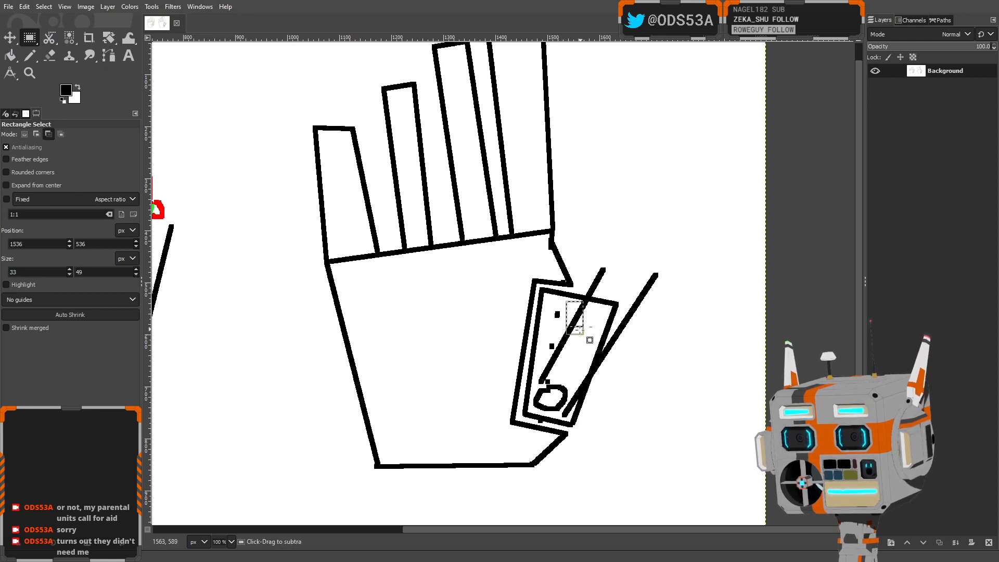
key(ctrl+z)
Erase the parts of both slanted thumb edges that cross the interior of the thumb base, keeping the base outline and pivot circle
click(50, 55)
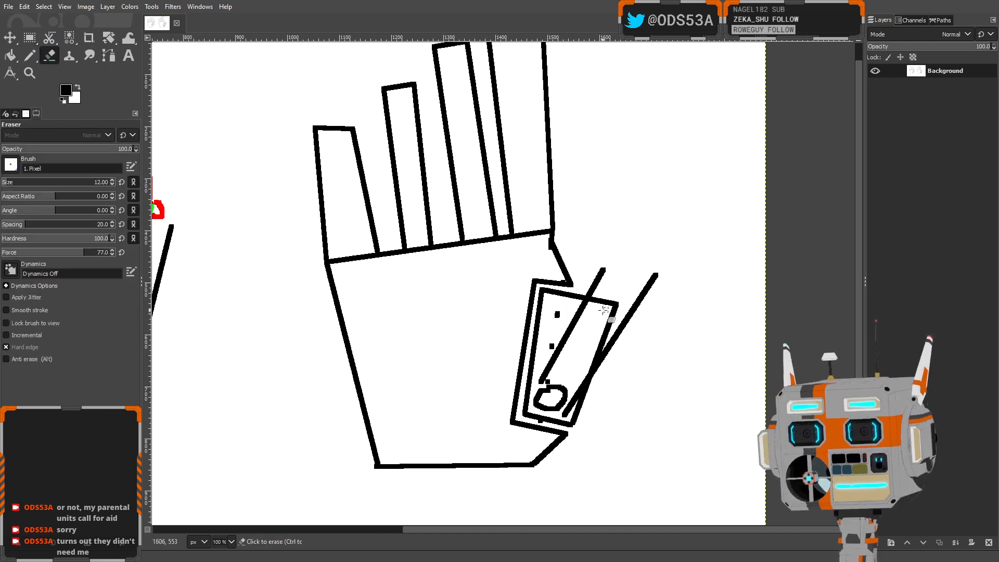
drag(588, 309, 584, 306)
ctrl+scroll(604, 326, up, 4)
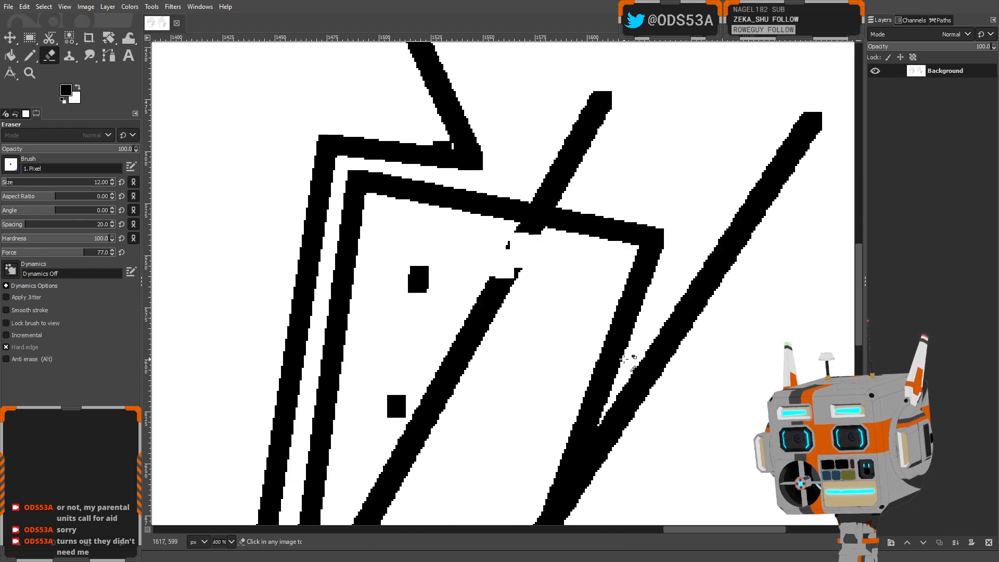
middle_drag(629, 353, 640, 217)
mouse_move(530, 133)
mouse_down()
mouse_move(455, 267)
mouse_move(540, 152)
mouse_move(464, 307)
mouse_move(450, 293)
mouse_up()
mouse_move(433, 335)
mouse_down()
mouse_move(383, 404)
mouse_move(419, 312)
mouse_move(414, 370)
mouse_move(381, 439)
mouse_move(395, 432)
mouse_up()
click(428, 366)
middle_drag(520, 423, 486, 292)
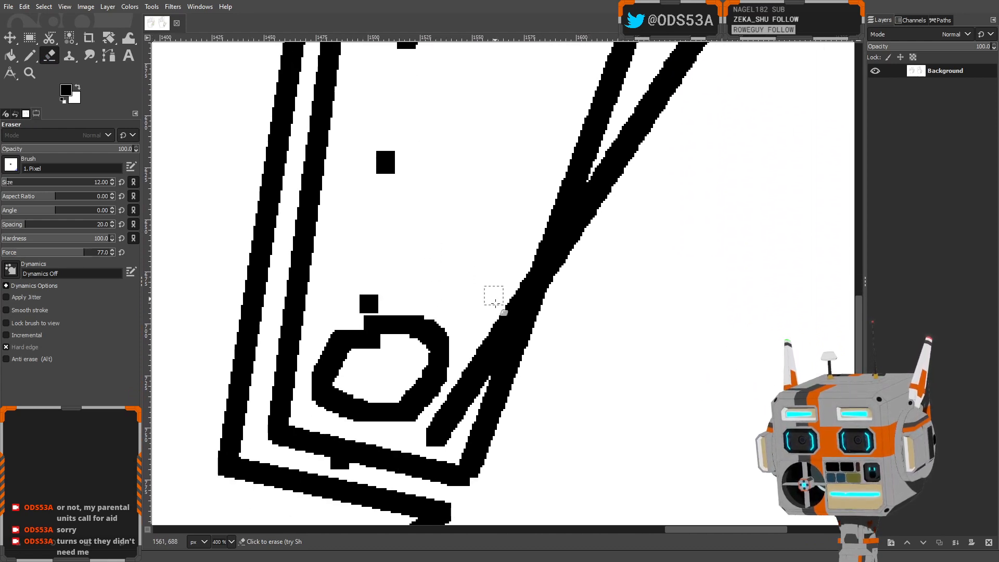
mouse_move(477, 383)
mouse_down()
mouse_move(508, 283)
mouse_move(458, 404)
mouse_move(471, 395)
mouse_move(452, 402)
mouse_move(435, 440)
mouse_move(457, 417)
mouse_up()
Compare the second hand's notched palm and thumb base with the first hand's thumb joint
ctrl+scroll(457, 417, down, 5)
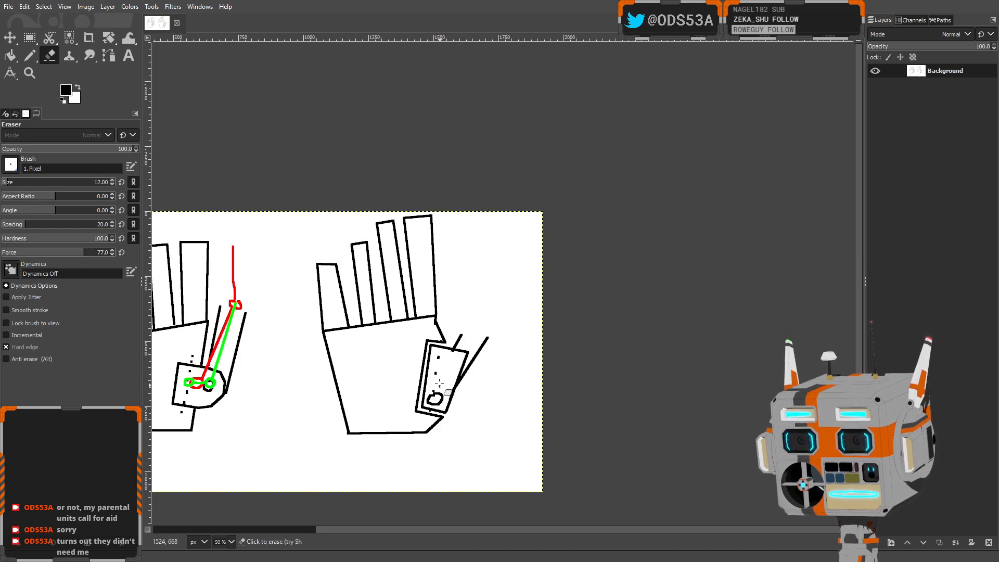
ctrl+scroll(454, 416, up, 1)
middle_drag(456, 416, 467, 411)
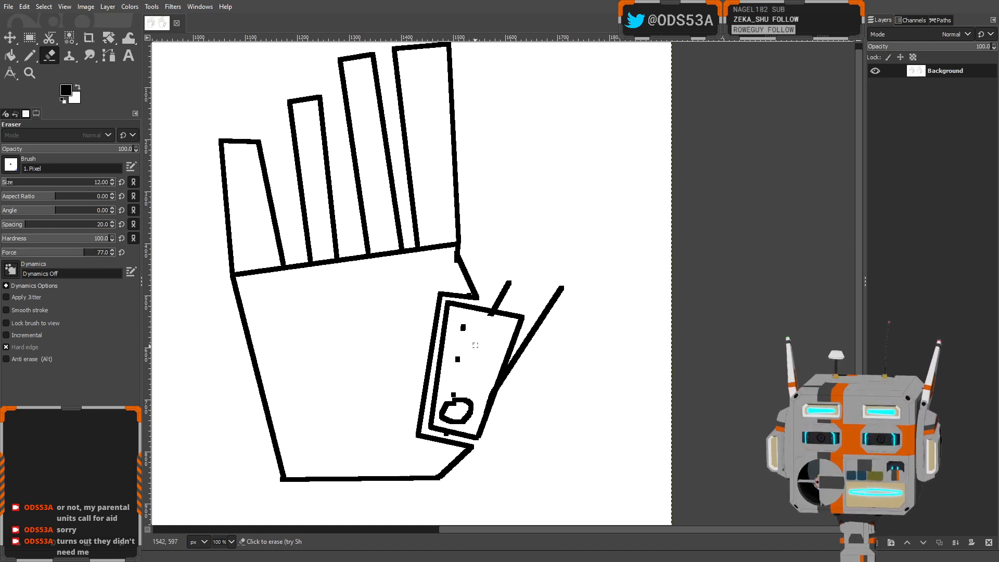
scroll(475, 355, down, 3)
ctrl+scroll(471, 333, down, 2)
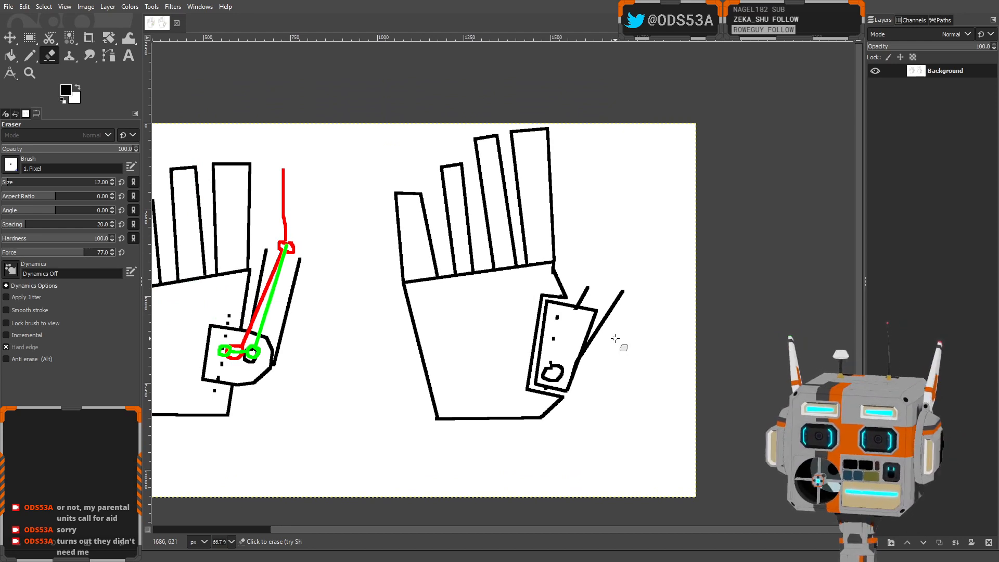
middle_drag(560, 374, 641, 361)
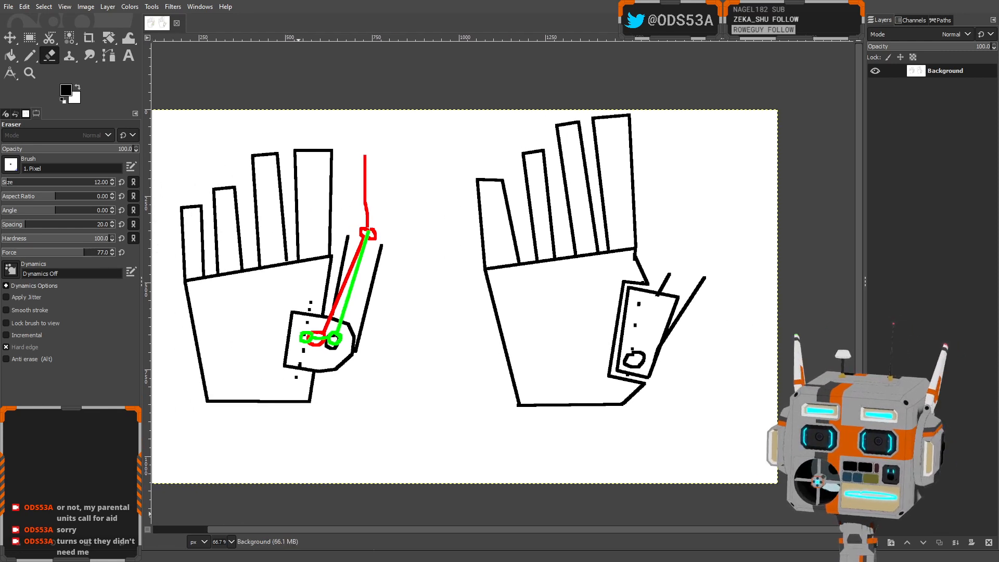
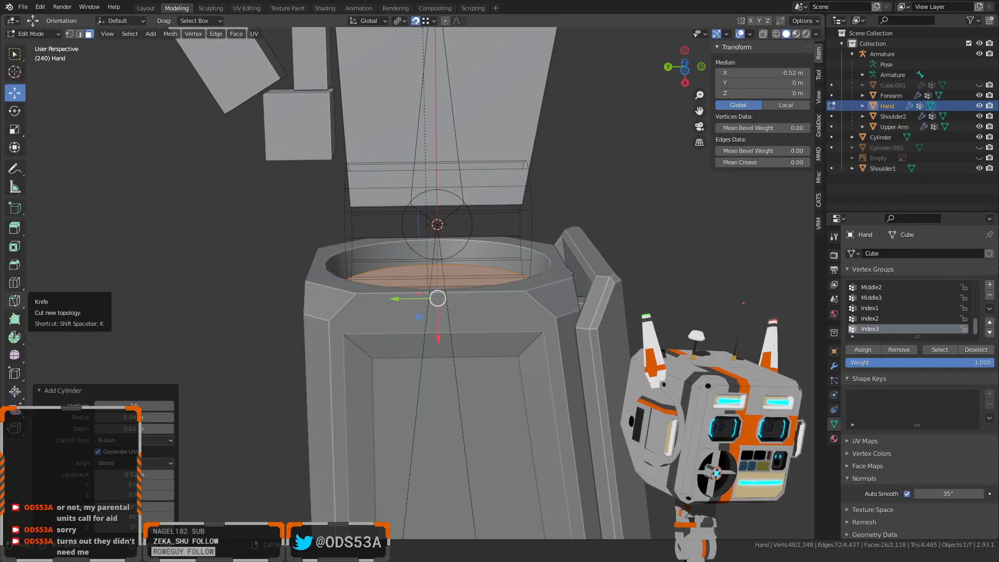
Switch to Blender and, in edge select mode, select the whole rounded wrist piece linked to one of its edges in the Hand mesh
middle_drag(484, 255, 407, 423)
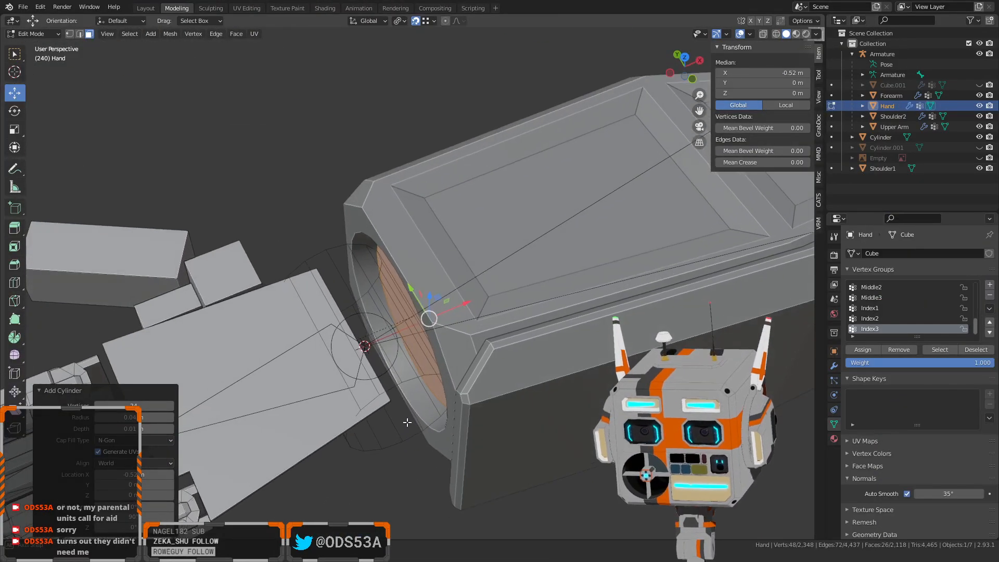
scroll(407, 422, up, 4)
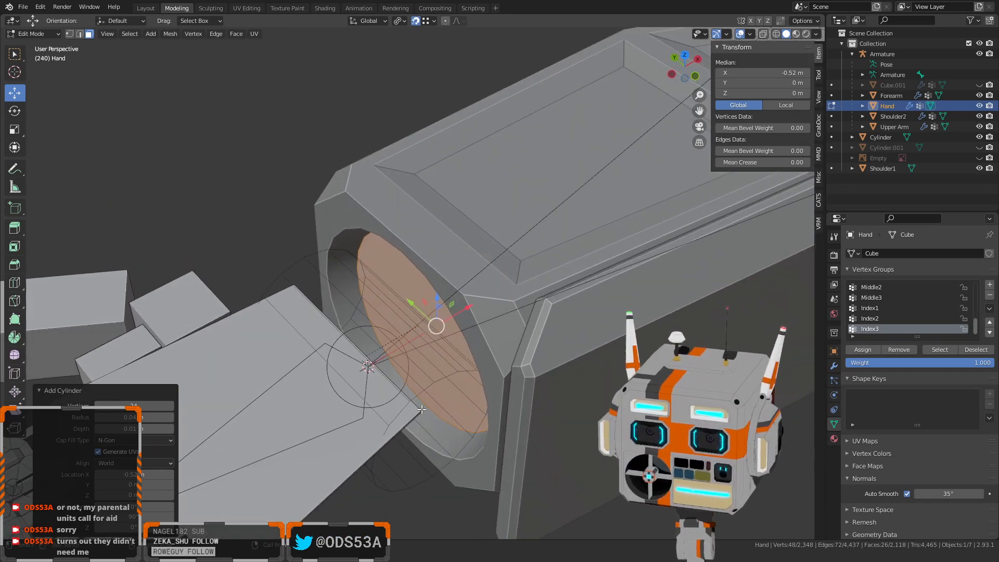
middle_drag(421, 410, 408, 311)
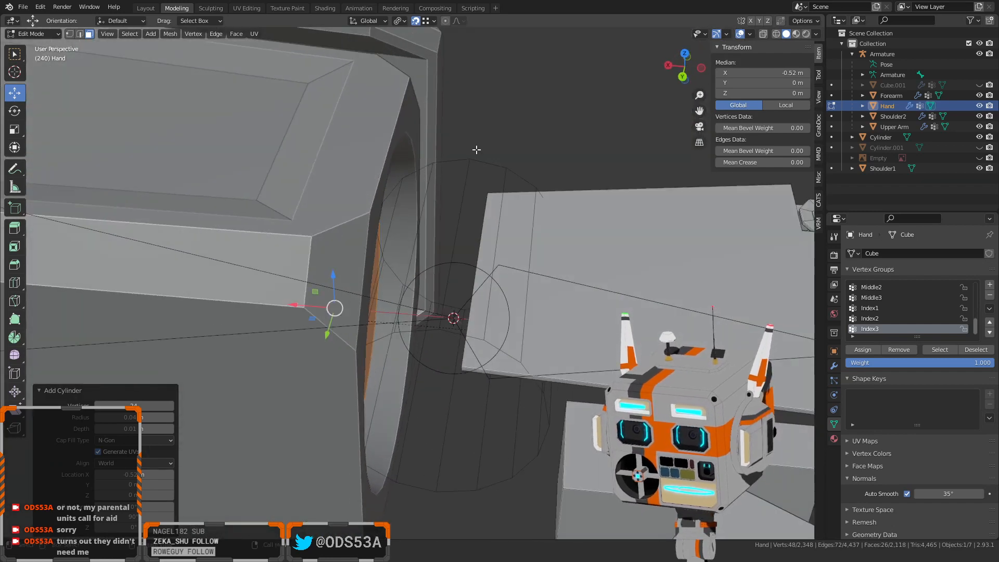
key(alt+a)
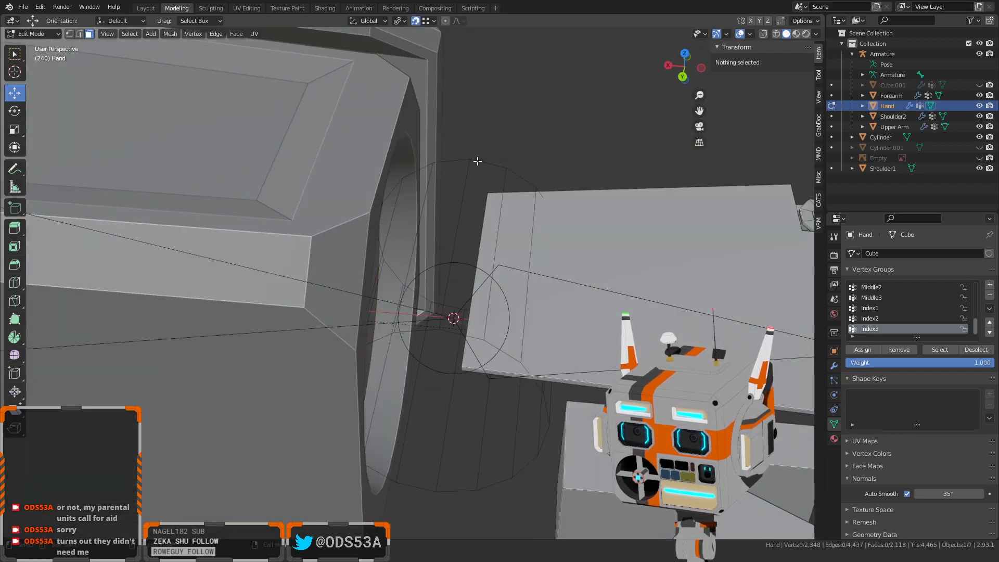
key(2)
click(495, 165)
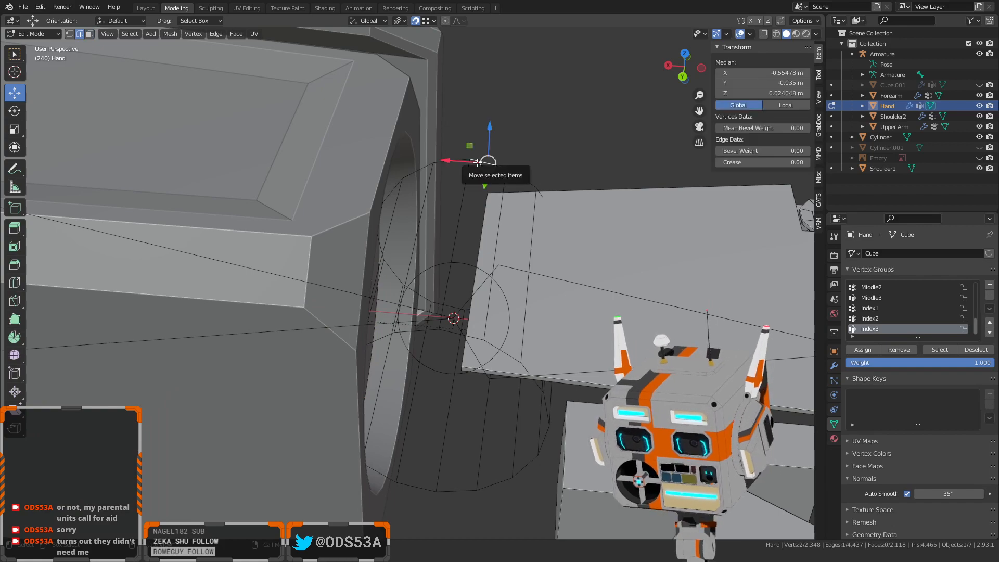
key(l)
Examine how the selected wrist piece fits between the palm and the forearm's round socket
middle_drag(485, 215, 433, 270)
scroll(395, 315, up, 2)
middle_drag(389, 342, 407, 317)
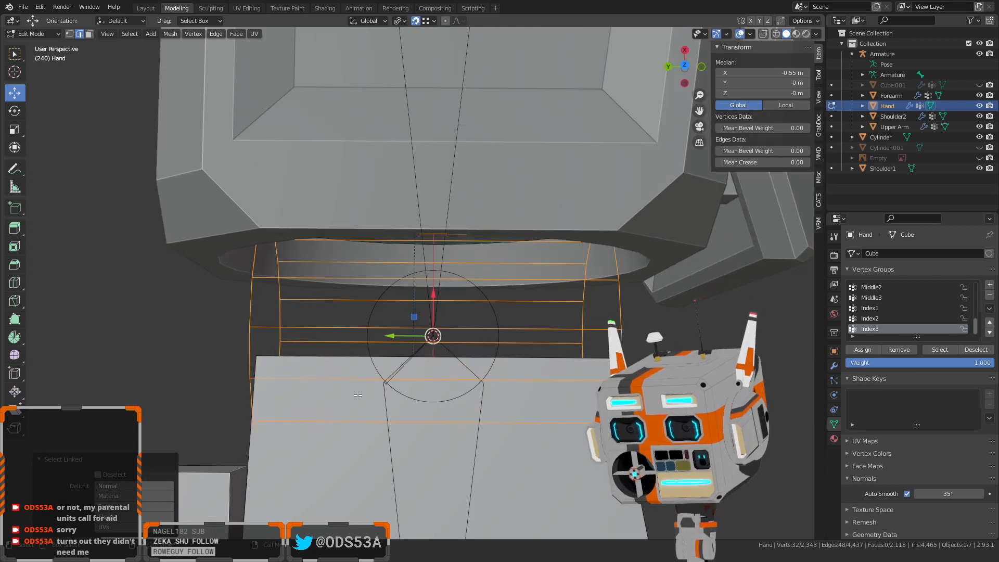
middle_drag(281, 322, 262, 349)
scroll(255, 341, up, 3)
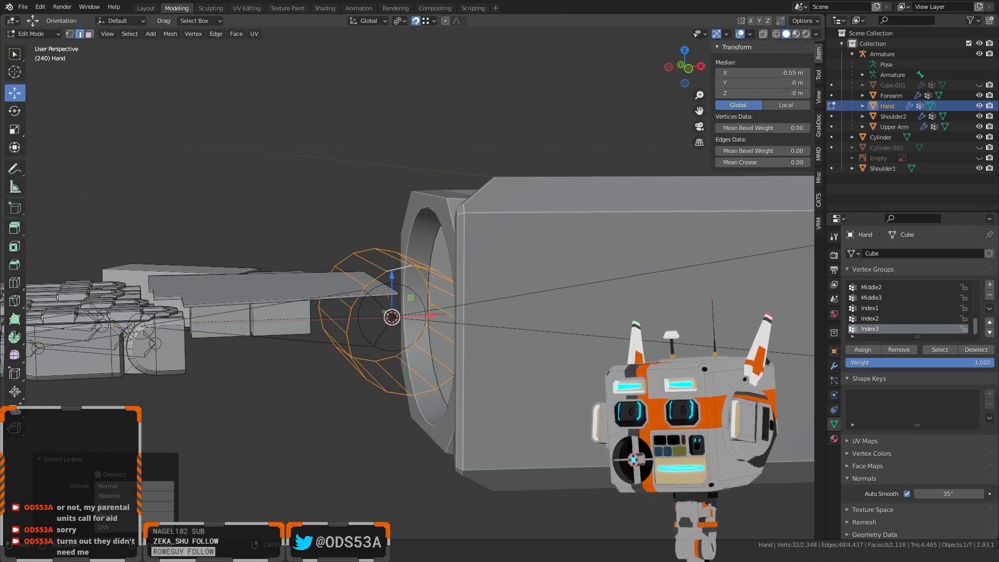
middle_drag(543, 224, 550, 246)
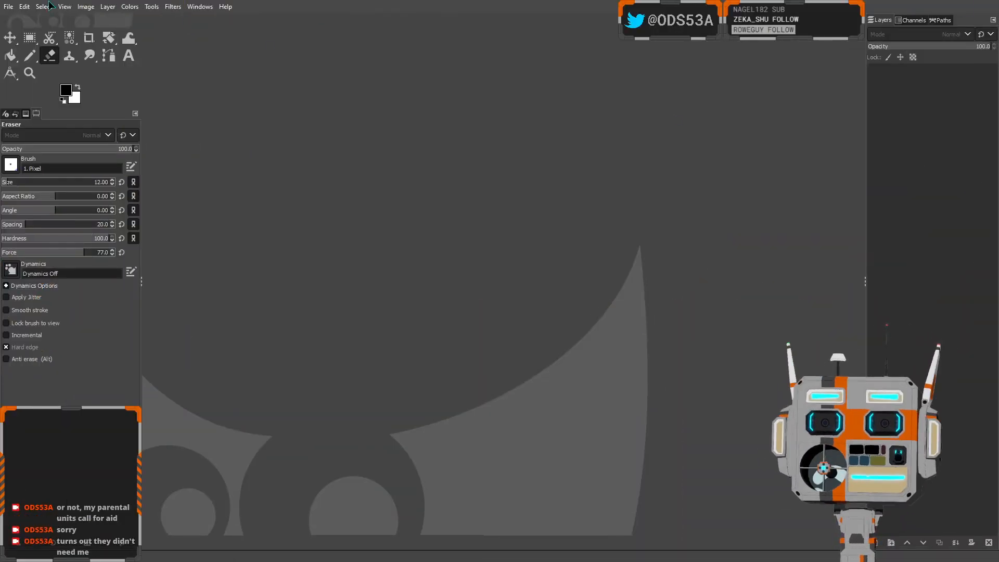
Switch back to GIMP, create a new blank white image and choose the Pencil tool
click(13, 8)
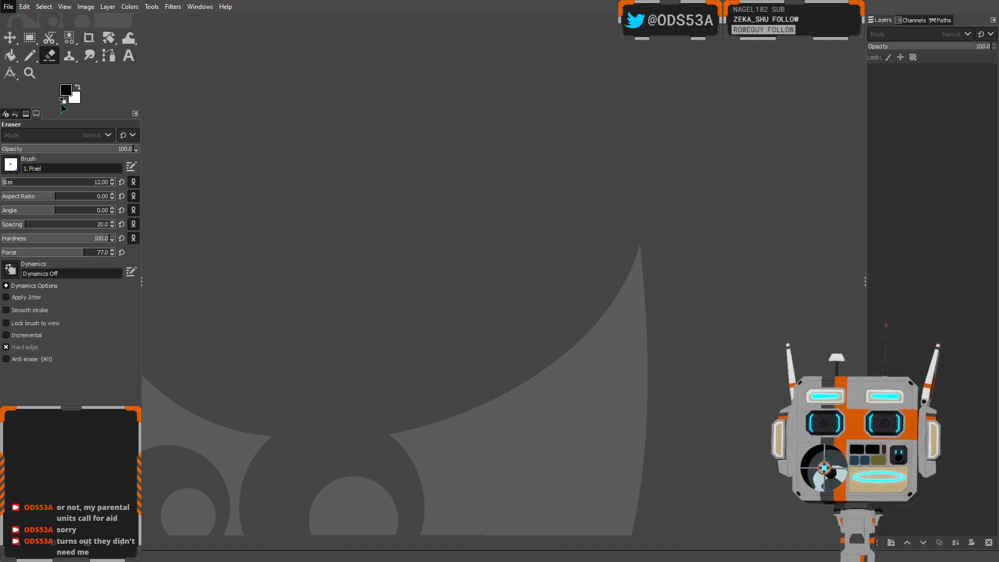
click(41, 21)
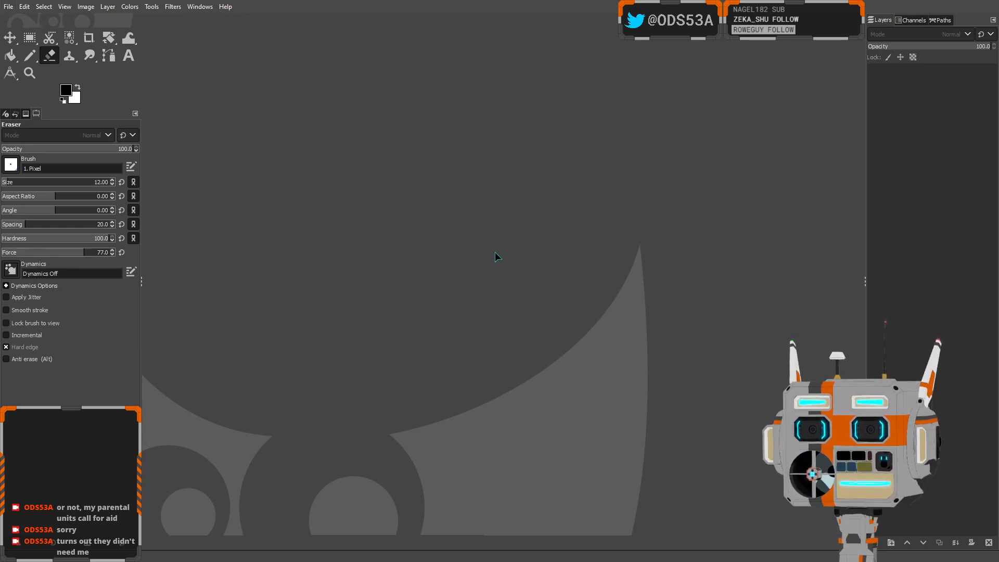
click(513, 256)
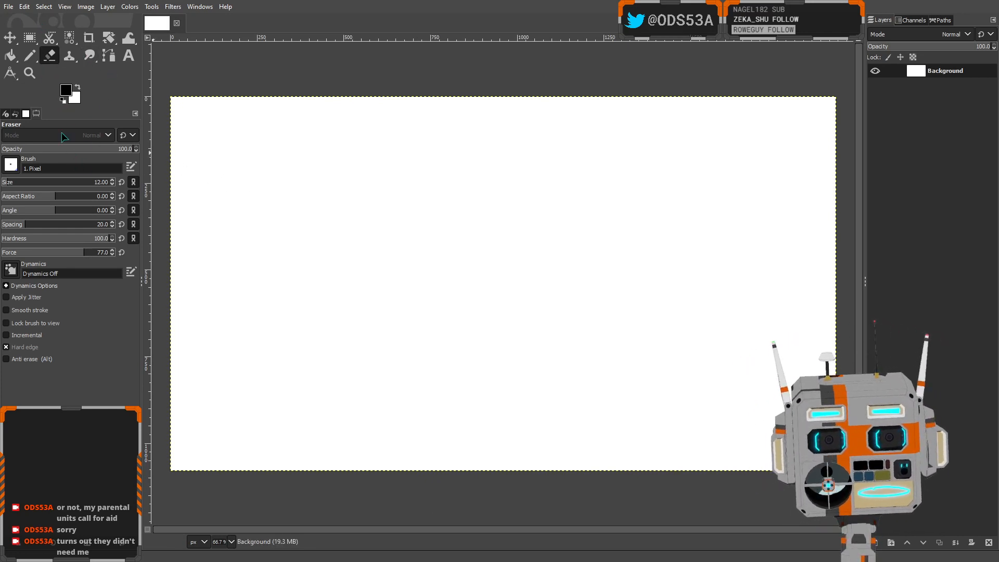
click(30, 55)
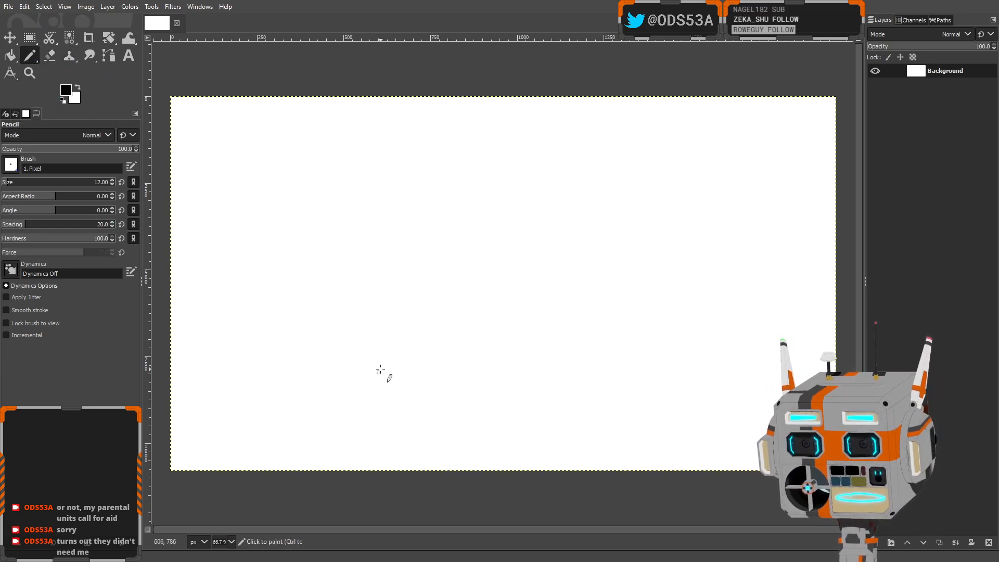
click(394, 332)
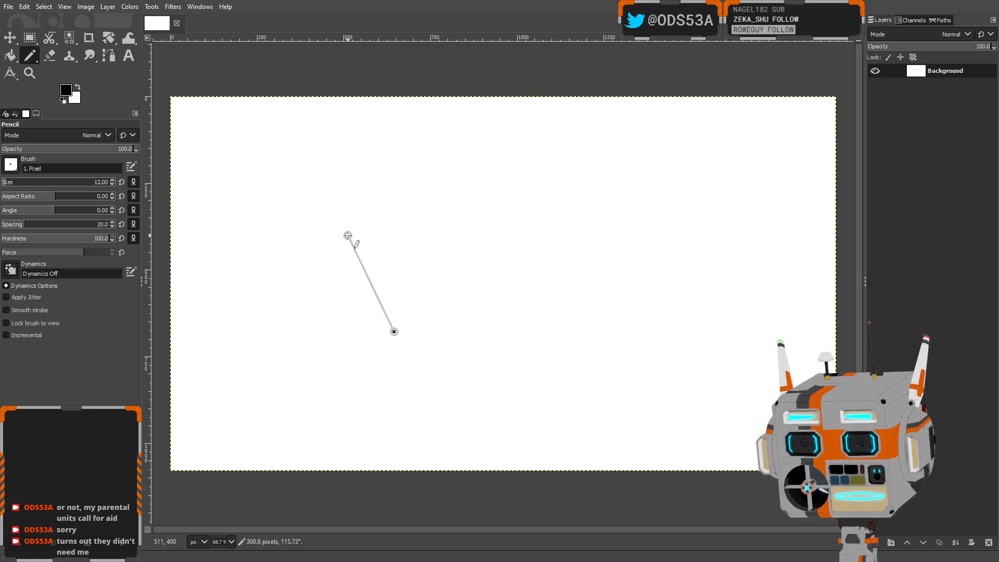
shift+click(349, 213)
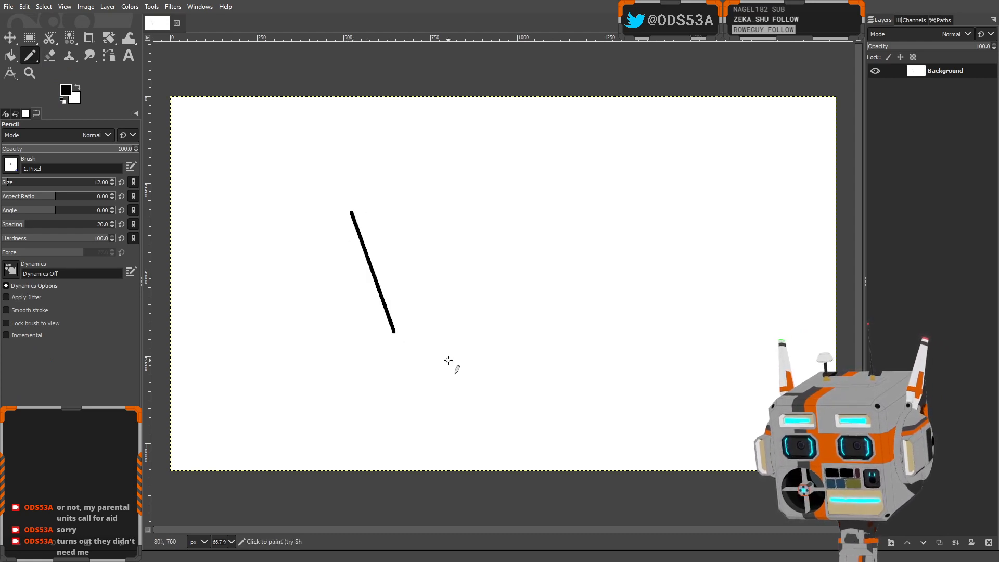
key(ctrl+z)
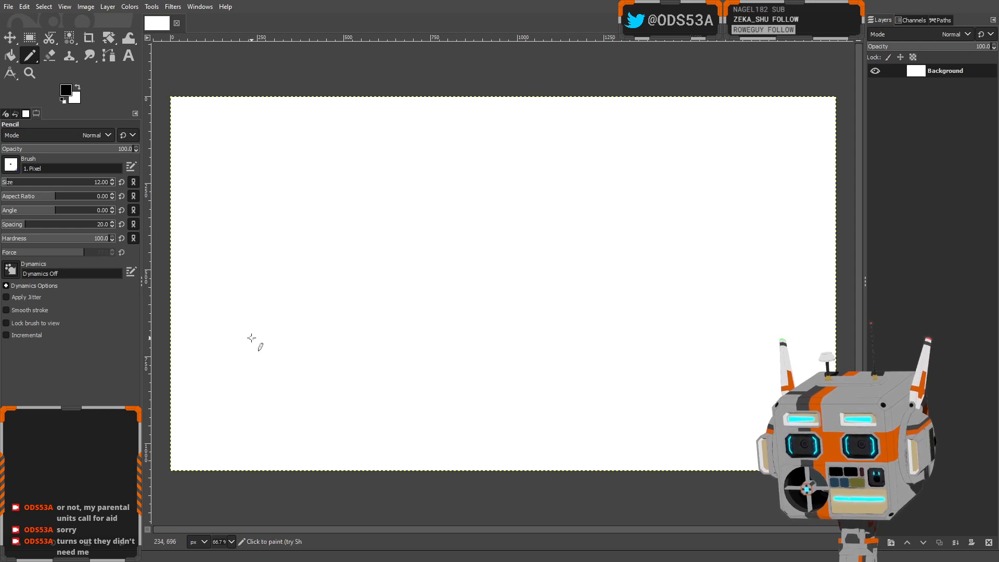
Draw a trapezoidal palm outline, wider at the top, with a bottom edge about 277 px long in the canvas's left half
shift+click(214, 241)
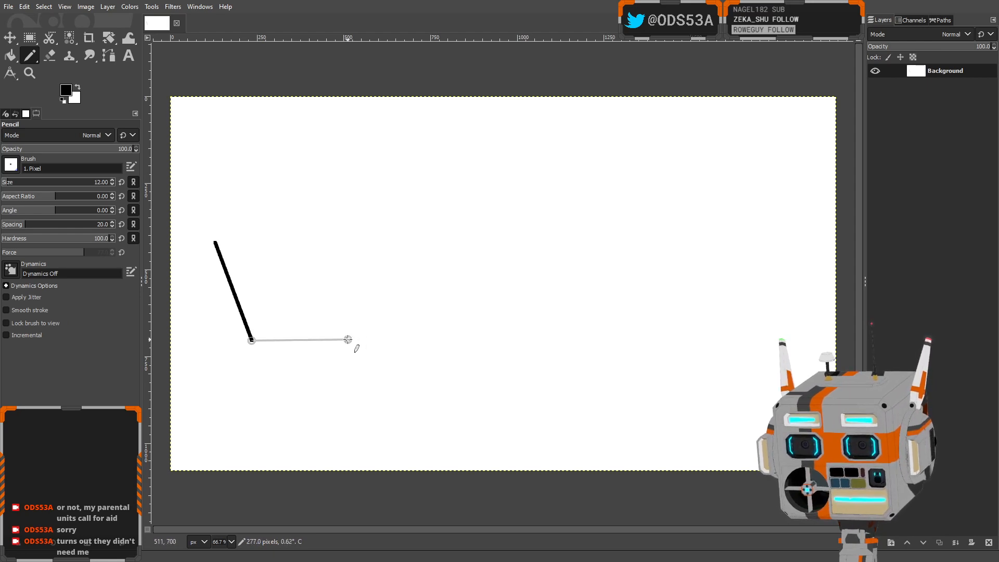
shift+click(348, 339)
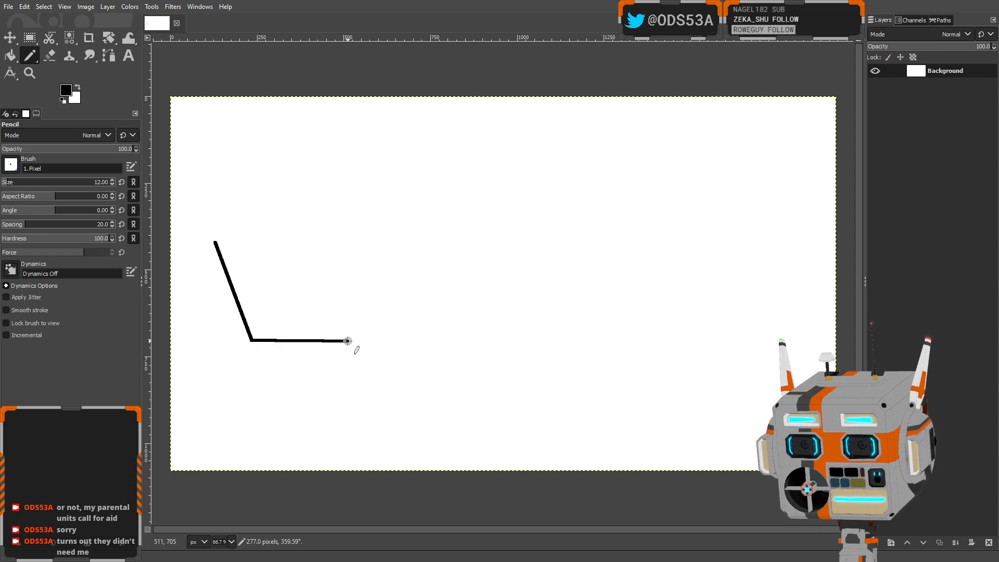
shift+click(360, 242)
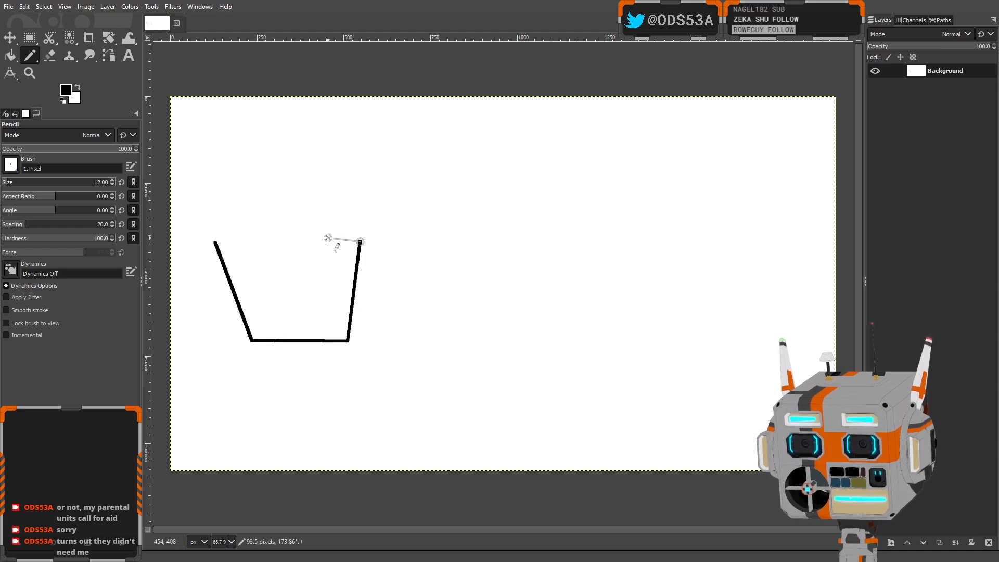
shift+click(215, 242)
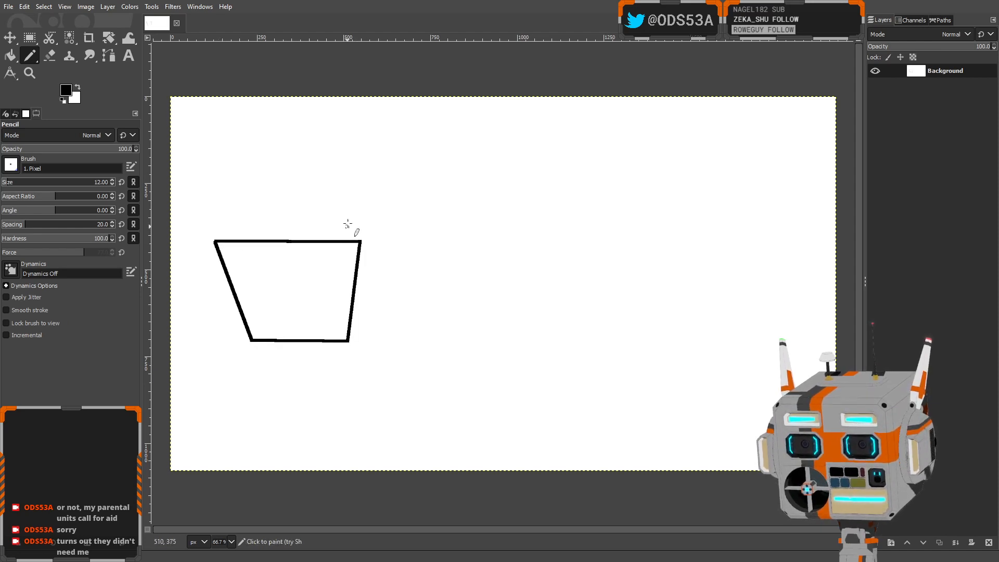
Draw four pointed zigzag fingers above the palm and a pointed thumb angling up from its right side
click(221, 238)
shift+click(224, 148)
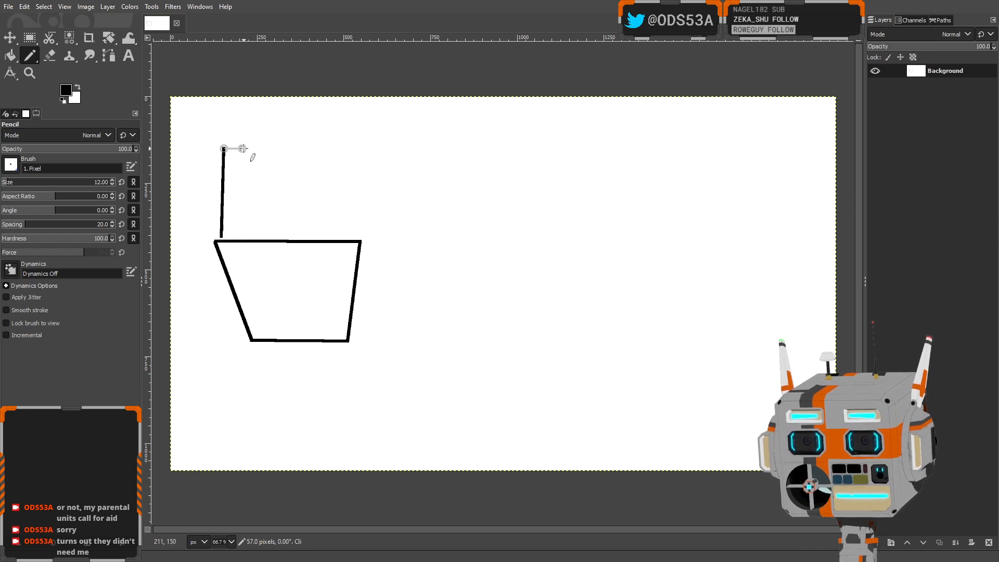
shift+click(259, 224)
shift+click(300, 229)
shift+click(331, 141)
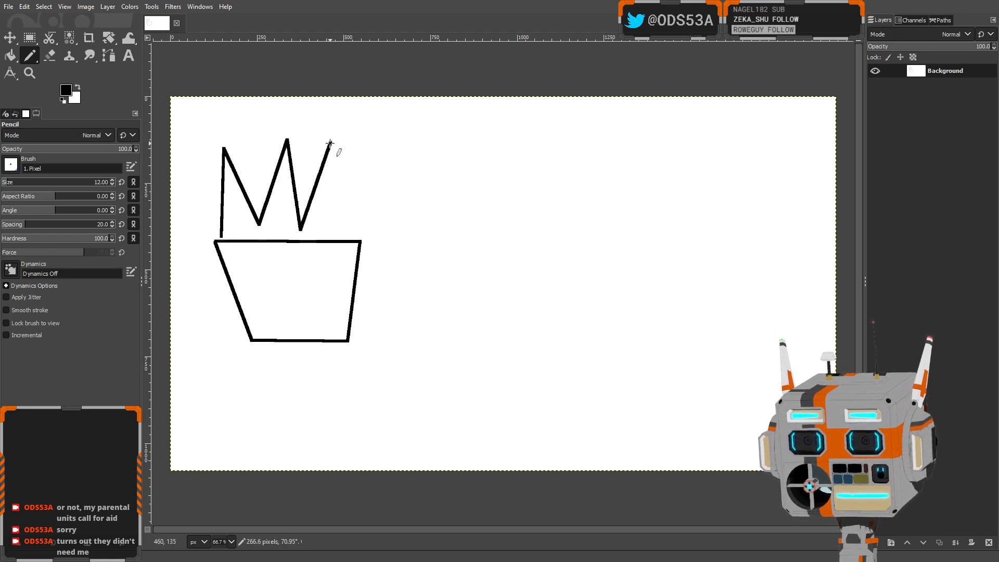
shift+click(330, 225)
shift+click(359, 142)
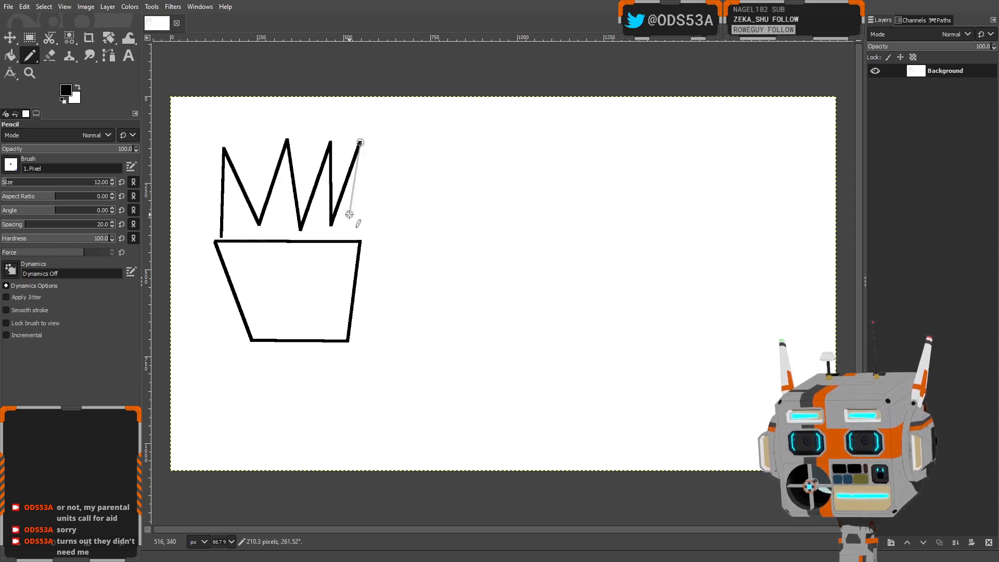
shift+click(363, 243)
shift+click(424, 188)
shift+click(360, 293)
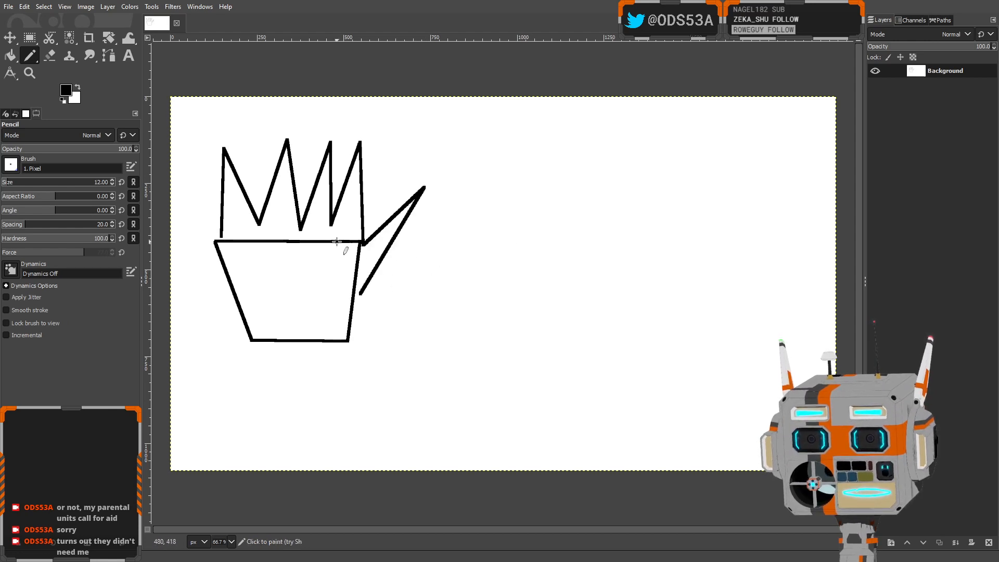
Draw two narrow rectangular prongs under the palm's bottom corners, the left one about 138 px long
click(250, 341)
shift+click(249, 389)
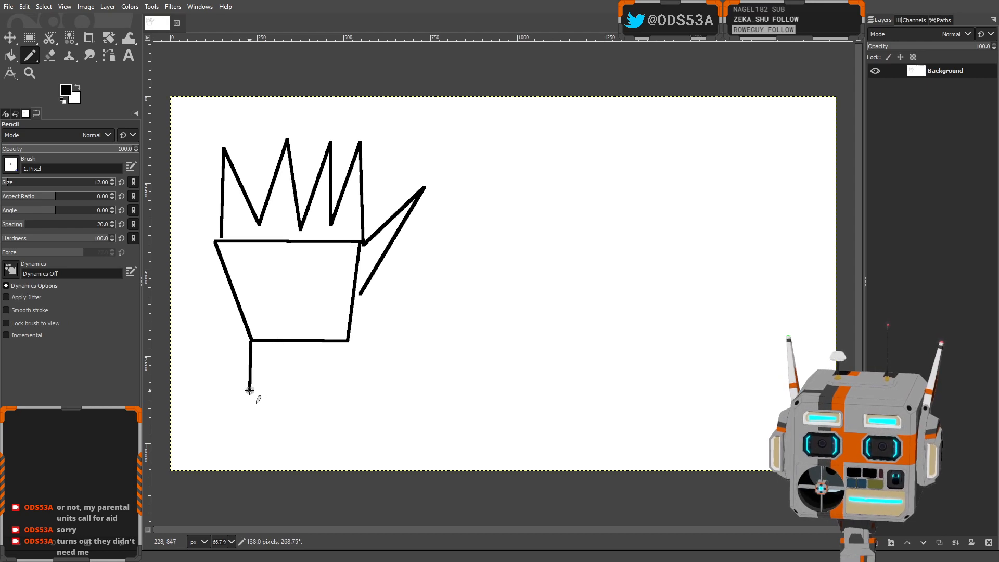
shift+click(262, 388)
shift+click(261, 341)
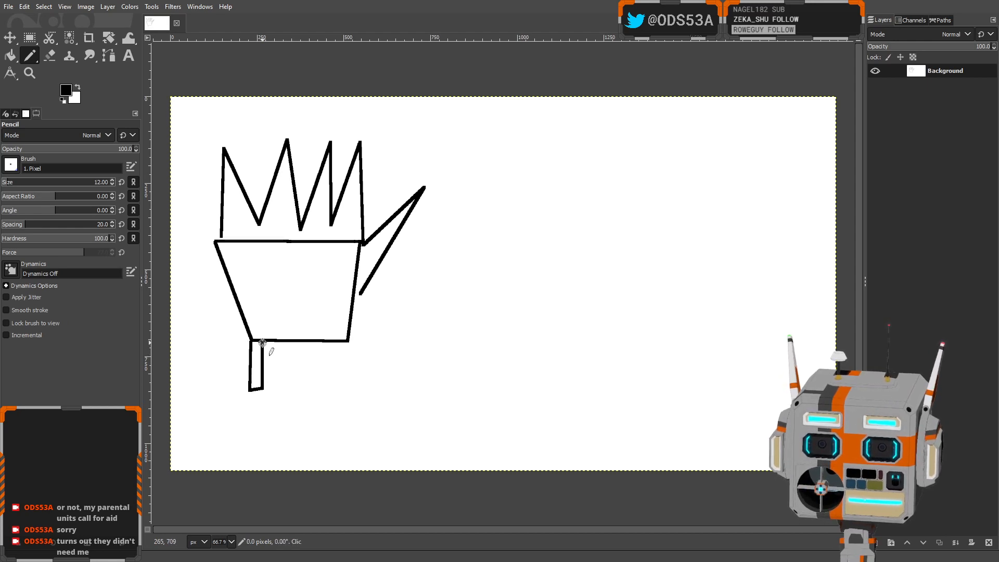
click(331, 342)
shift+click(330, 386)
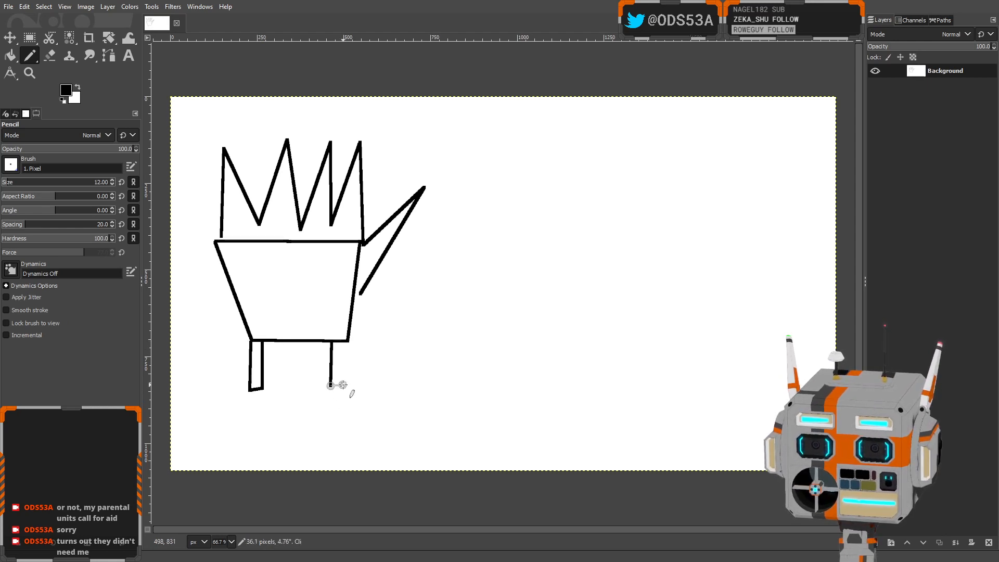
shift+click(347, 384)
shift+click(347, 340)
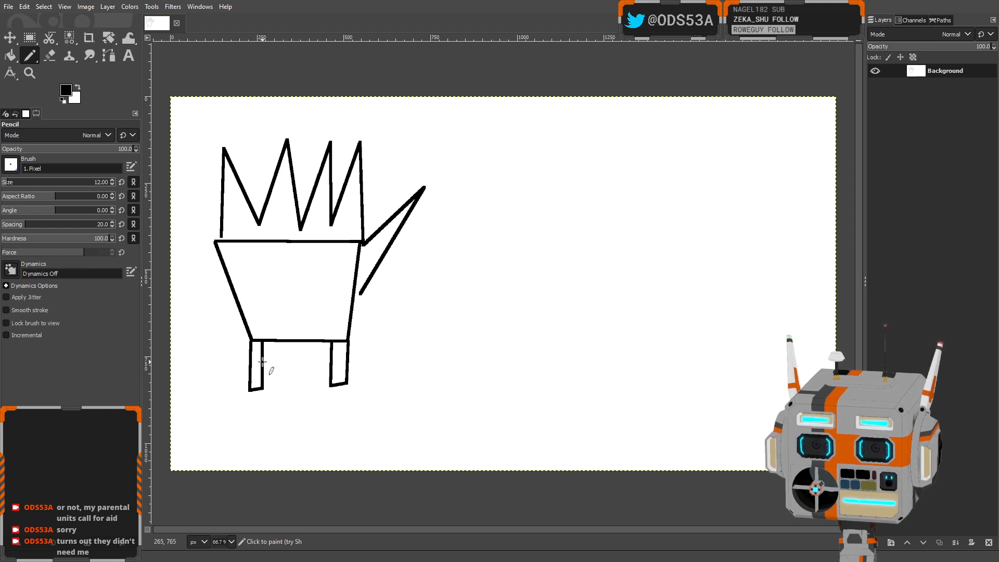
Draw a chamfer-topped wrist link between the prongs, with a small pivot hole and short shafts joining it to both prongs
drag(262, 357, 277, 356)
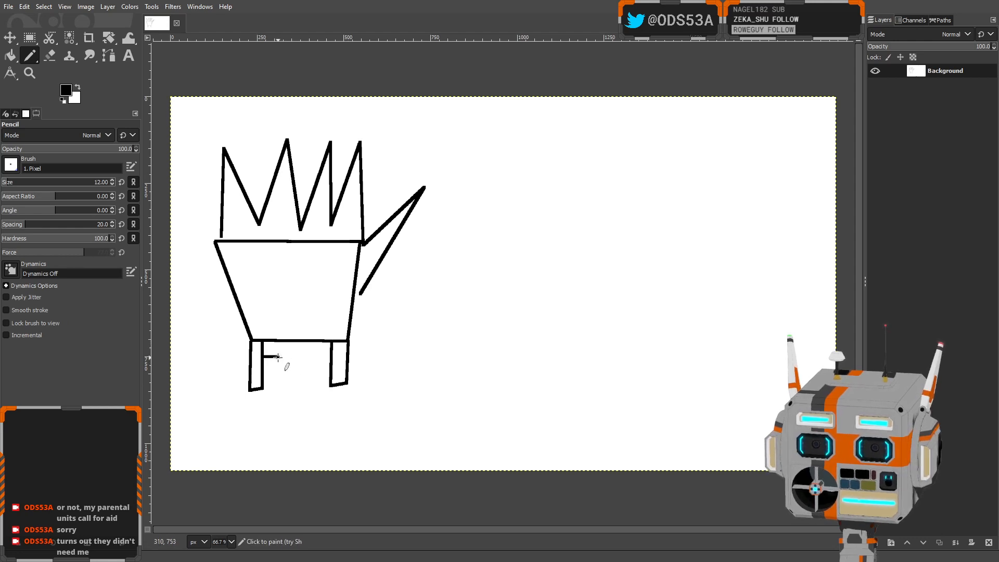
shift+click(279, 396)
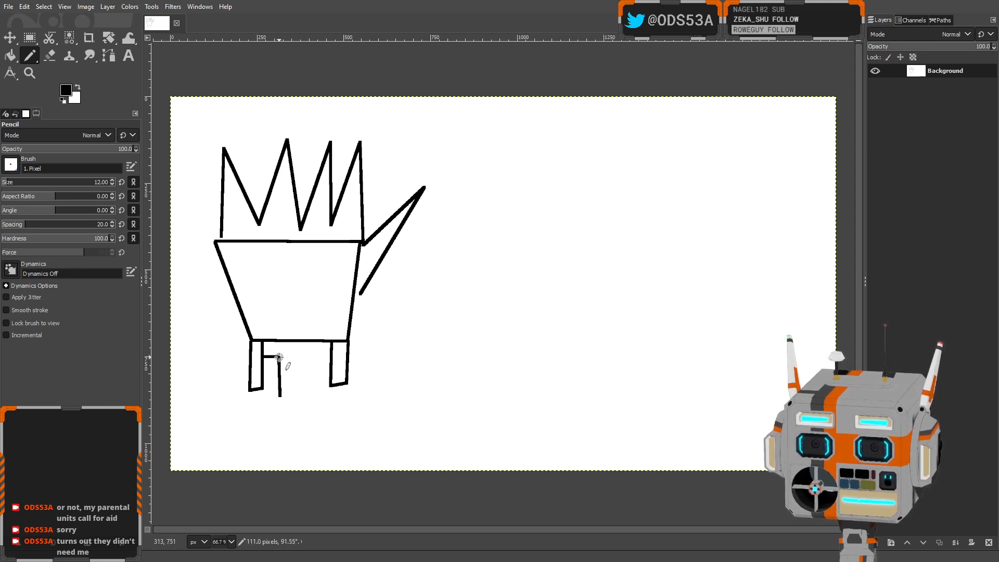
drag(278, 357, 287, 349)
shift+click(305, 347)
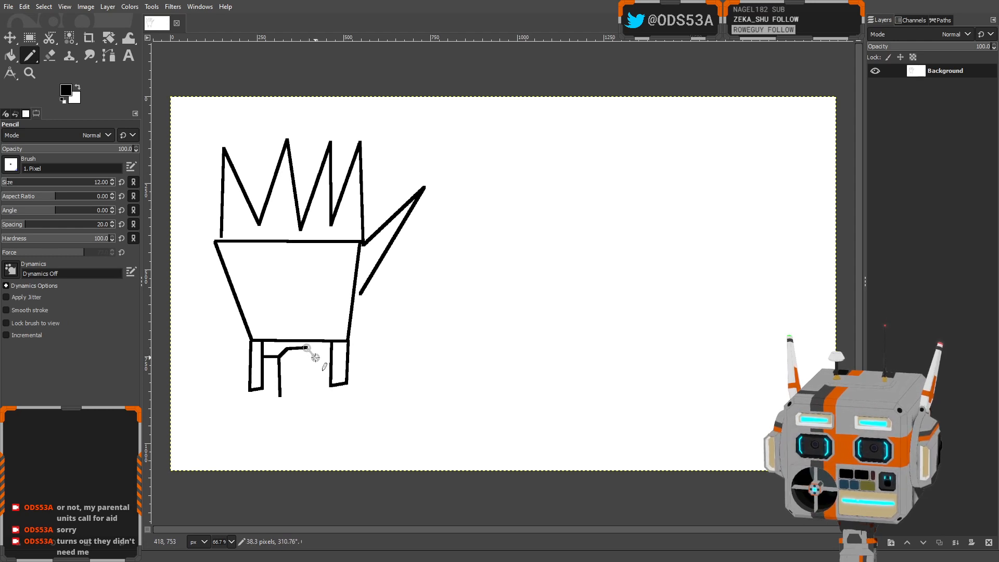
shift+click(315, 358)
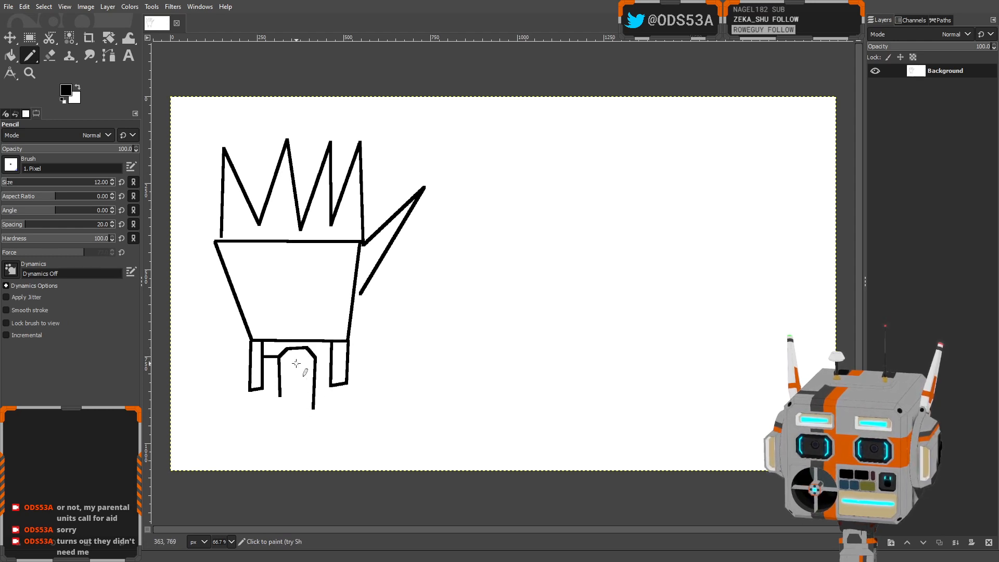
drag(300, 361, 296, 370)
key(ctrl+z)
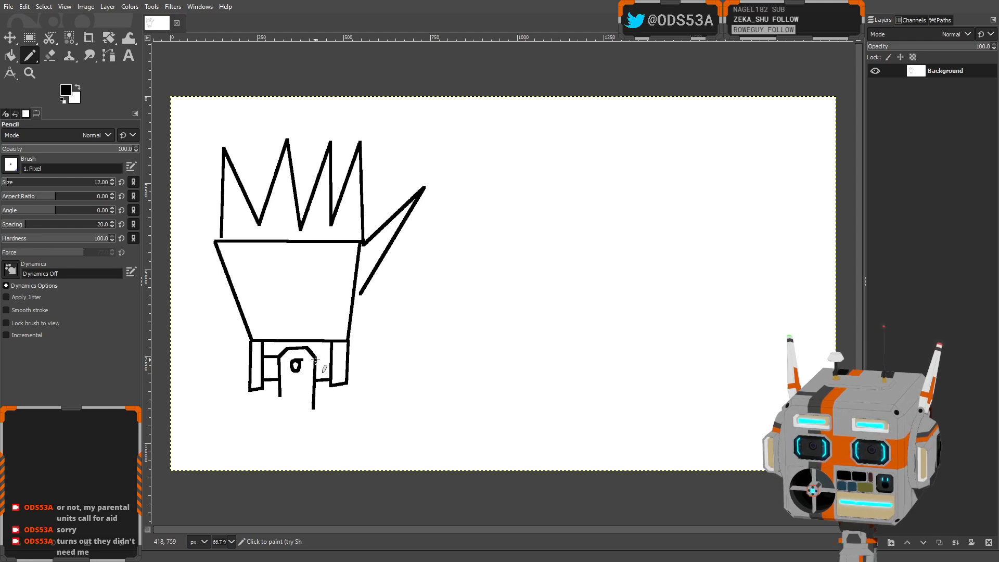
drag(315, 359, 330, 359)
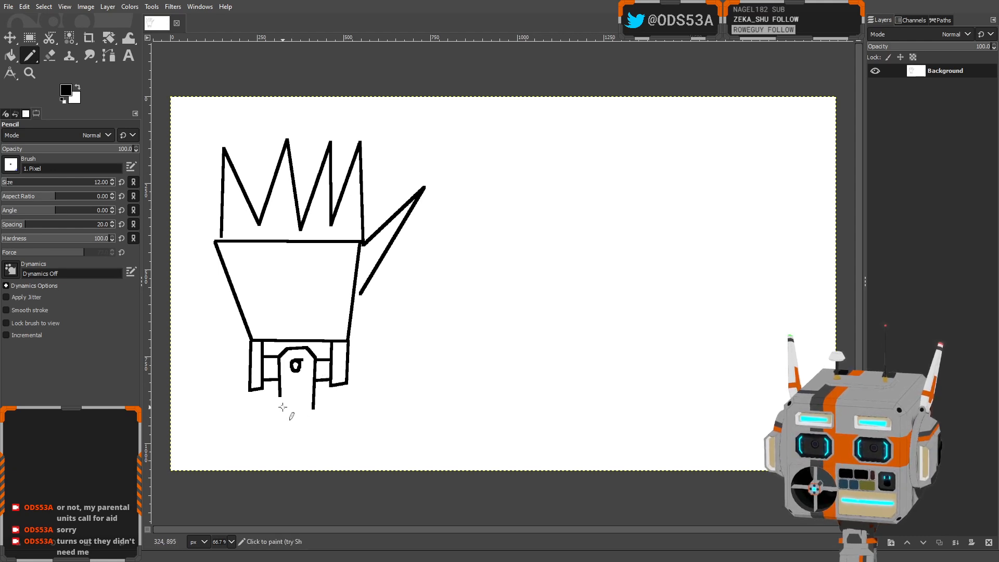
Outline a thin forearm plate across the bottom of the wrist link and erase the link line that runs into it
click(250, 398)
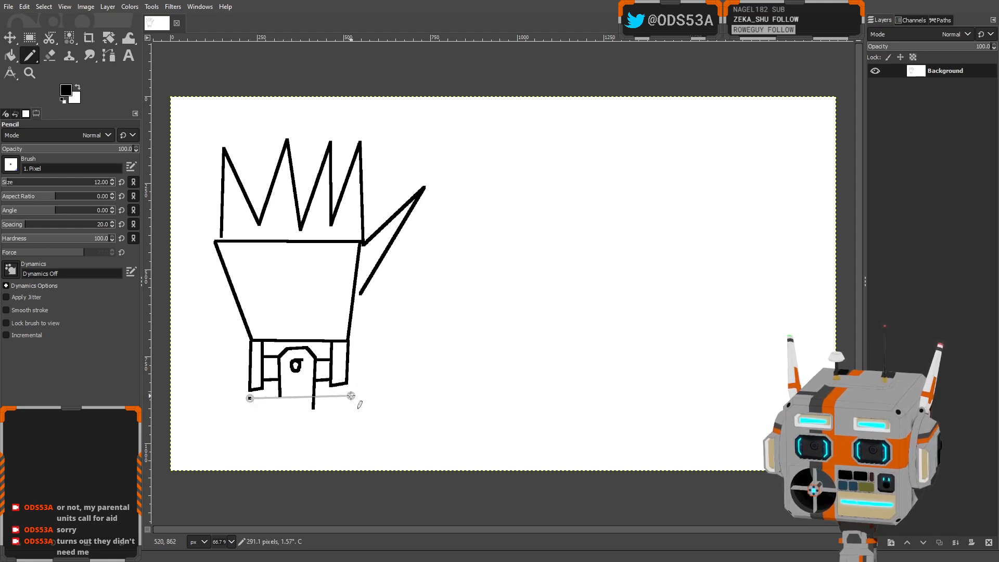
shift+click(348, 396)
shift+click(347, 411)
shift+click(246, 406)
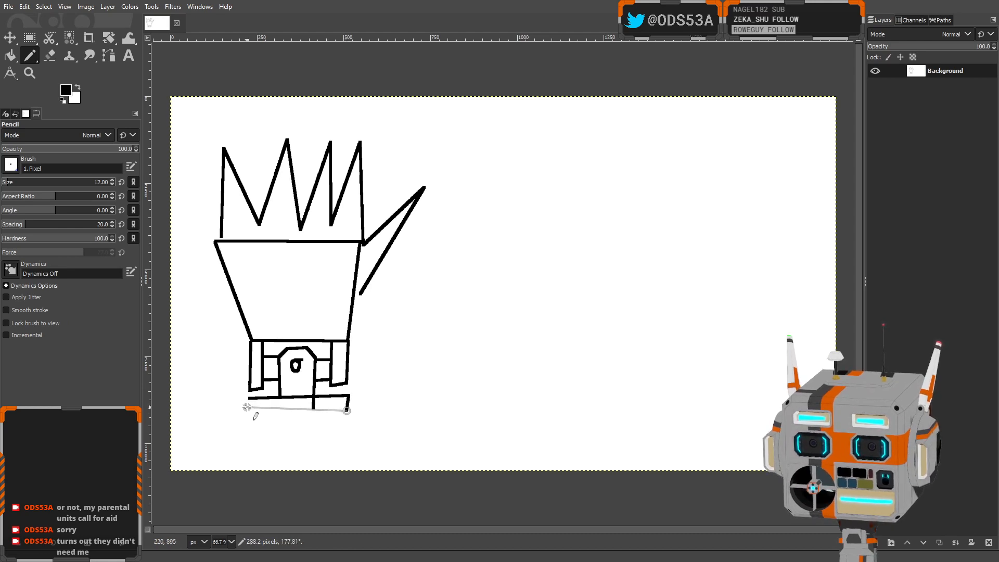
shift+click(249, 398)
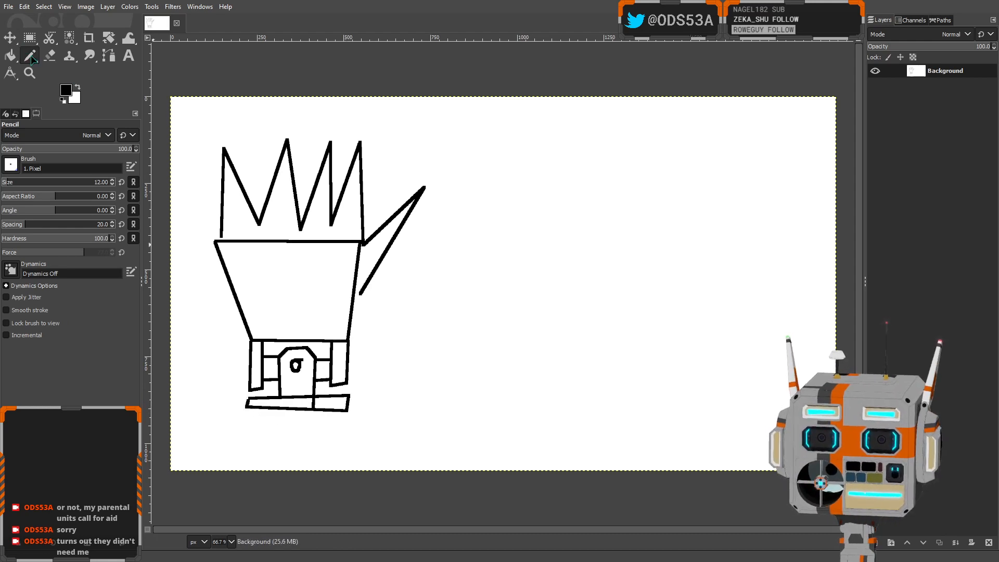
click(50, 55)
drag(310, 399, 312, 400)
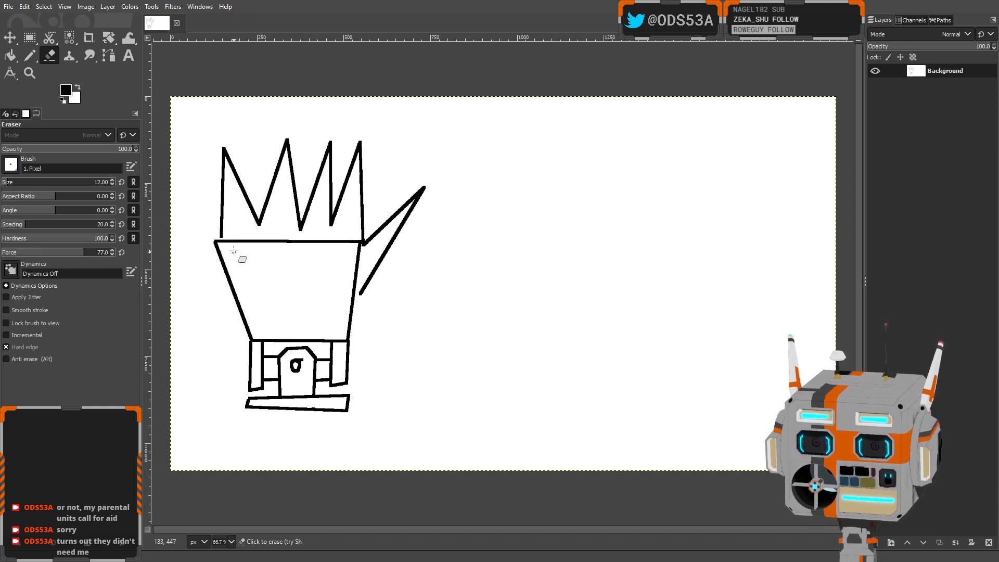
With the Pencil tool, draw the top and two tapering sides of a second palm to the right of the first hand
click(29, 55)
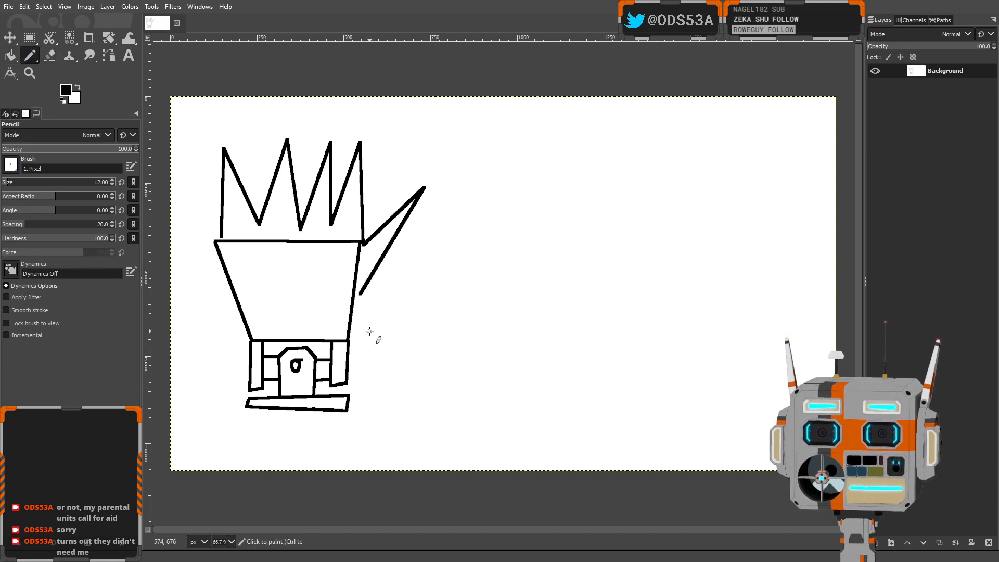
click(477, 345)
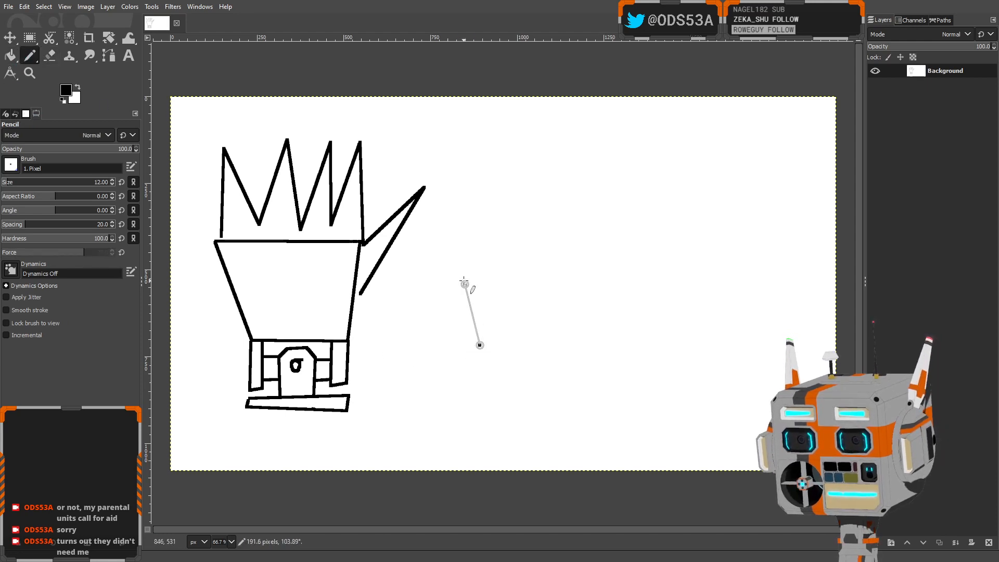
shift+click(454, 252)
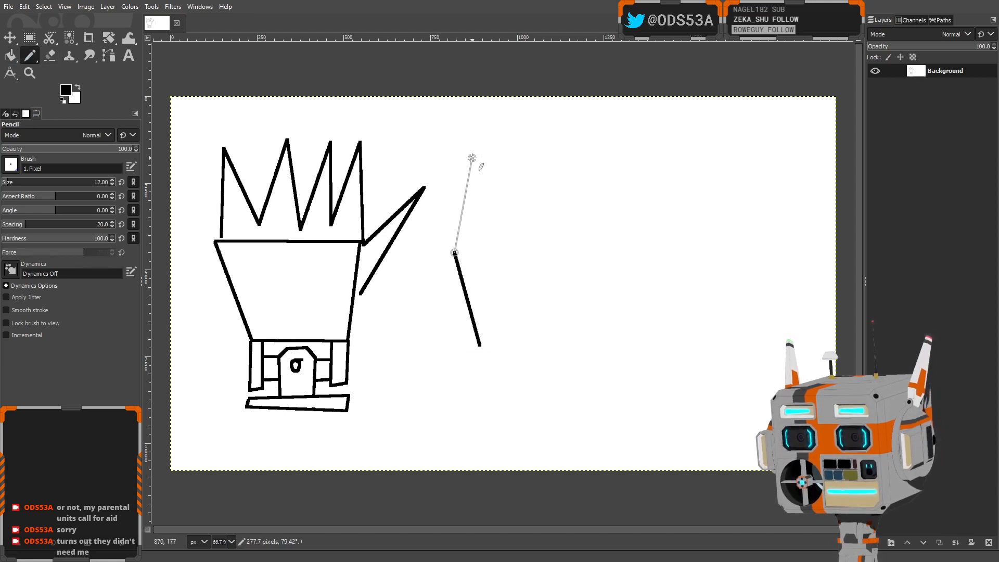
shift+click(602, 248)
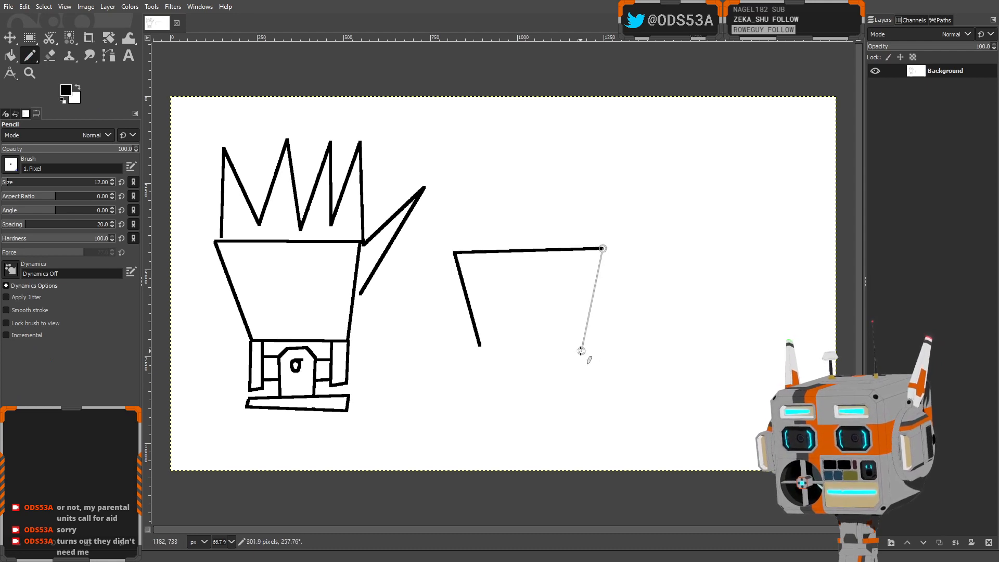
shift+click(577, 351)
Draw four pointed fingers on top of the second palm and a pointed thumb from its right side
click(456, 251)
shift+click(468, 160)
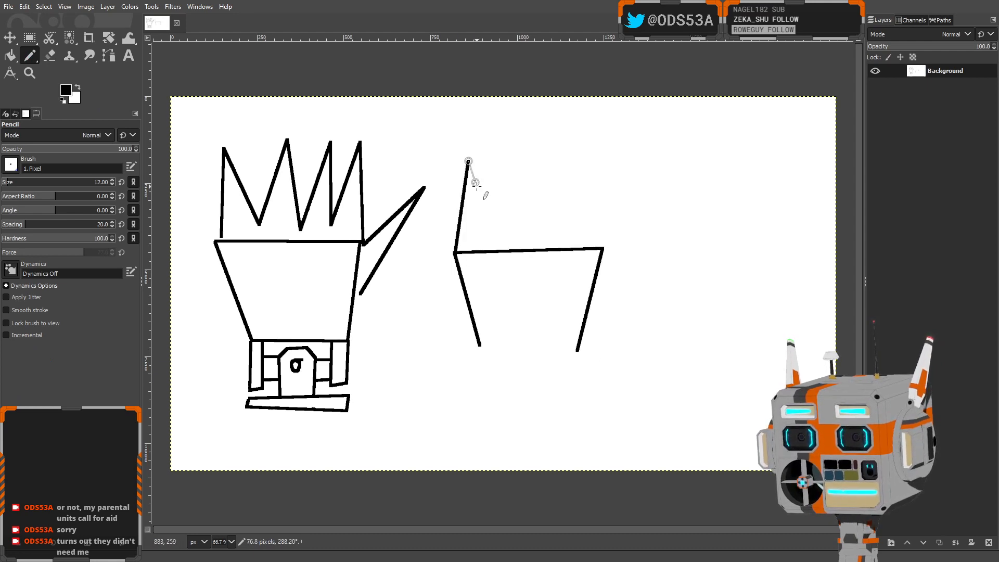
shift+click(489, 242)
shift+click(511, 160)
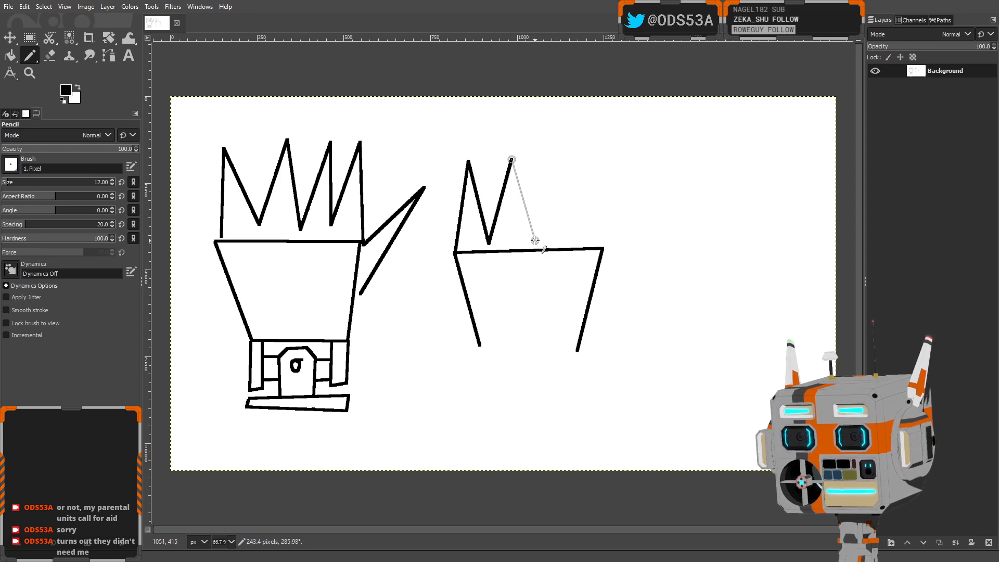
shift+click(535, 240)
shift+click(549, 158)
shift+click(565, 243)
shift+click(605, 162)
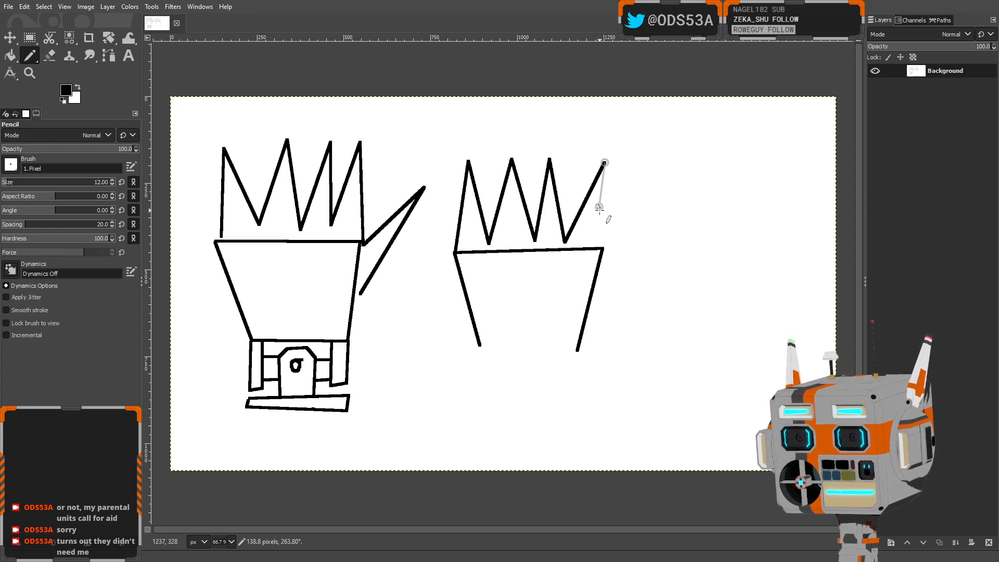
shift+click(603, 246)
shift+click(678, 215)
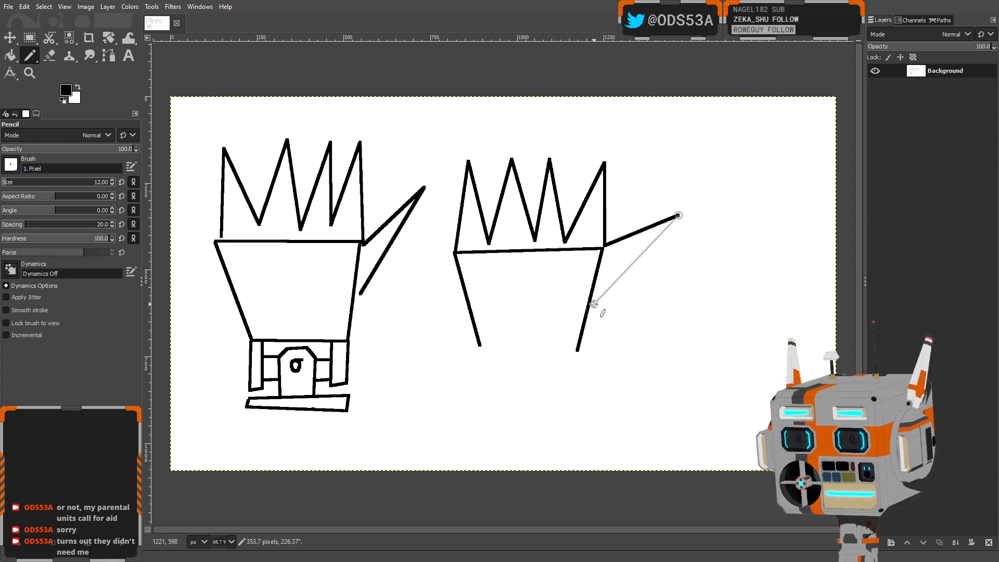
shift+click(591, 313)
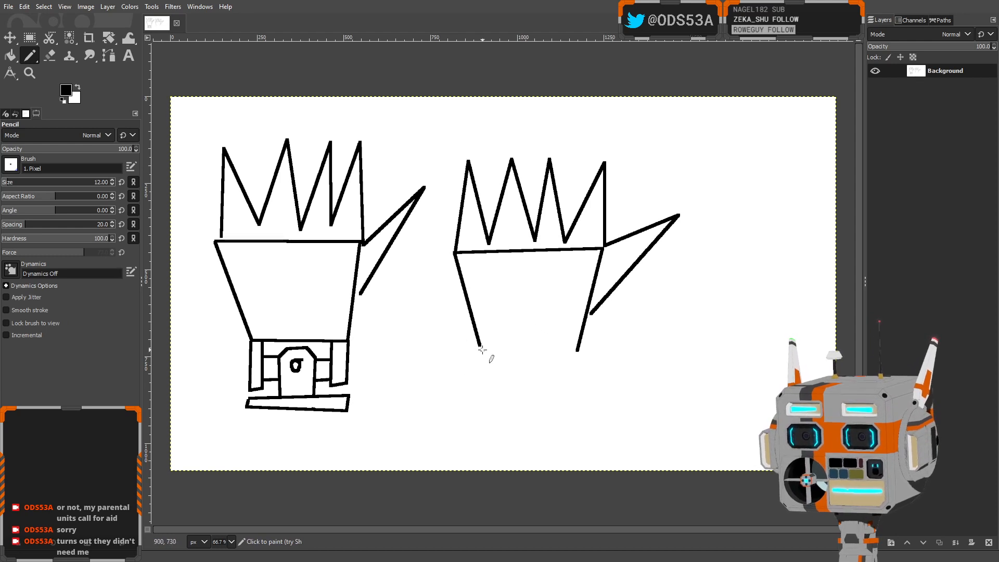
Close the second palm with an angled, rounded-off bottom edge and draw a small pivot hole just above its lowest part
shift+click(515, 372)
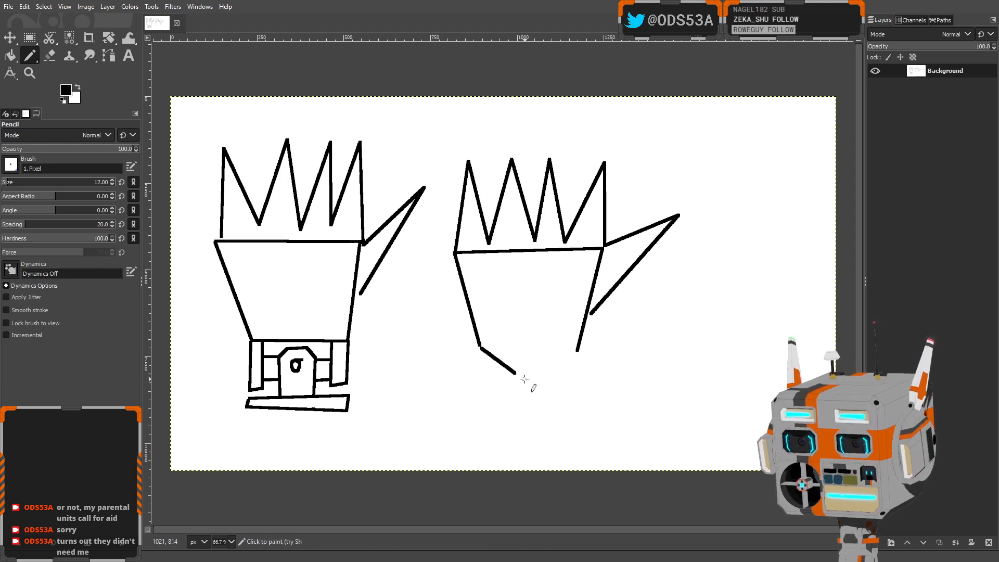
key(ctrl+z)
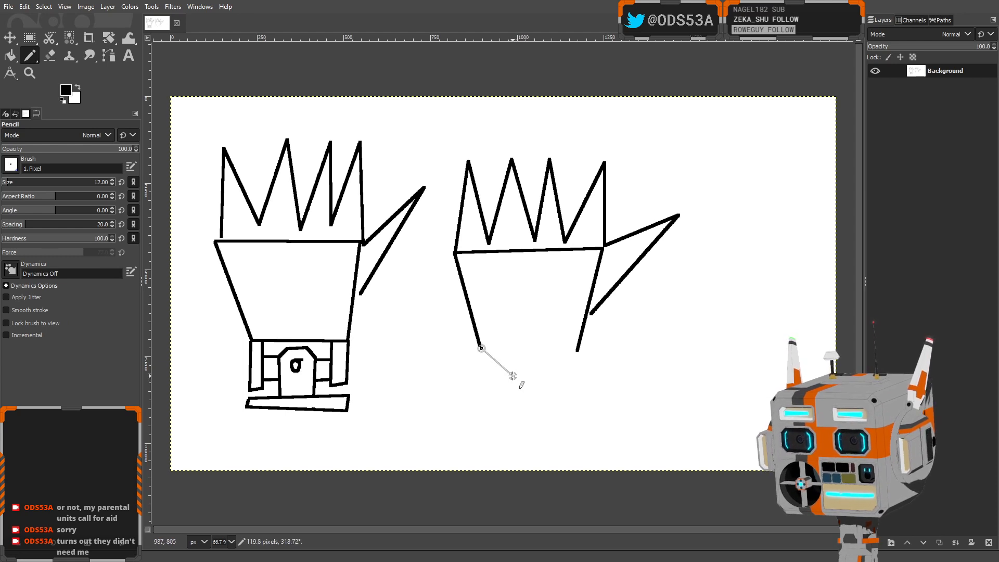
shift+click(512, 375)
shift+click(531, 376)
shift+click(575, 351)
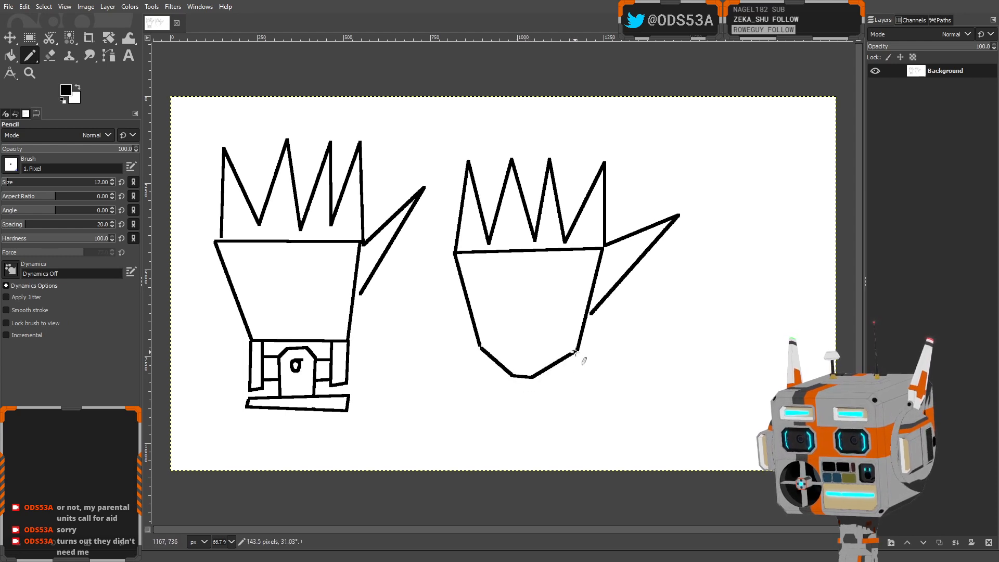
mouse_move(527, 358)
mouse_down()
mouse_move(514, 367)
mouse_move(524, 359)
mouse_up()
key(ctrl+z)
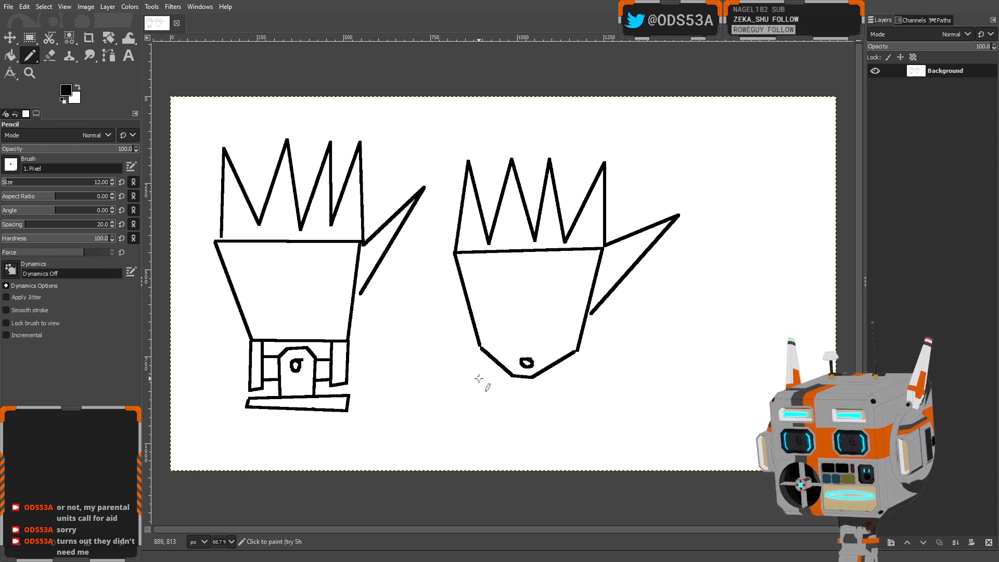
Try a U-shaped wrist bracket below the second palm, with a long base line and a narrow upright at each end
click(475, 403)
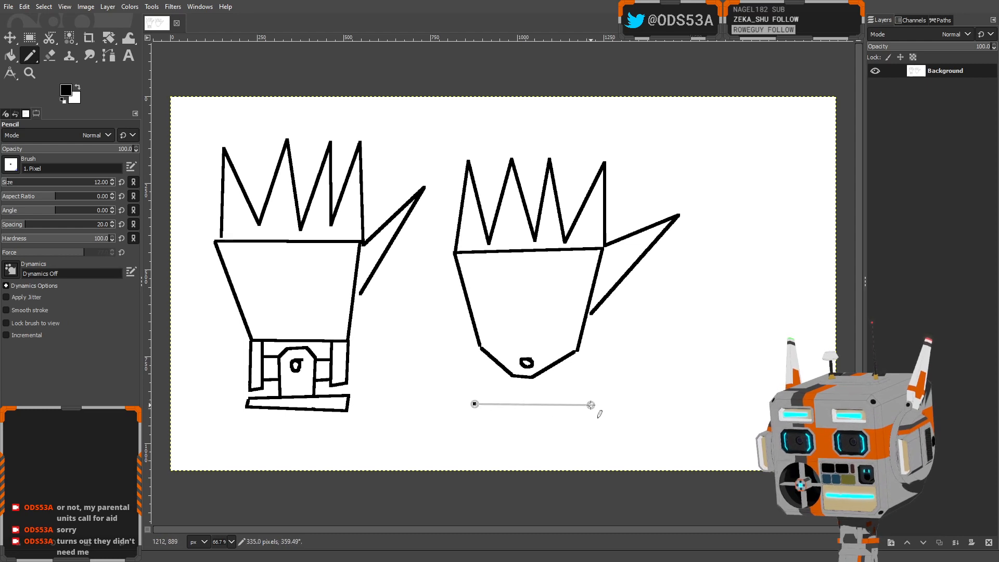
shift+click(586, 404)
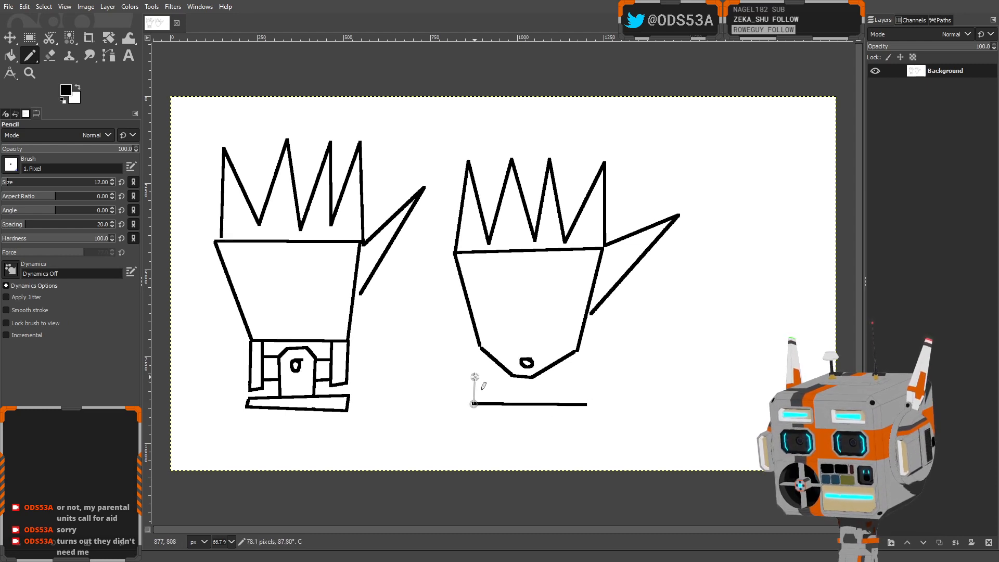
shift+click(474, 363)
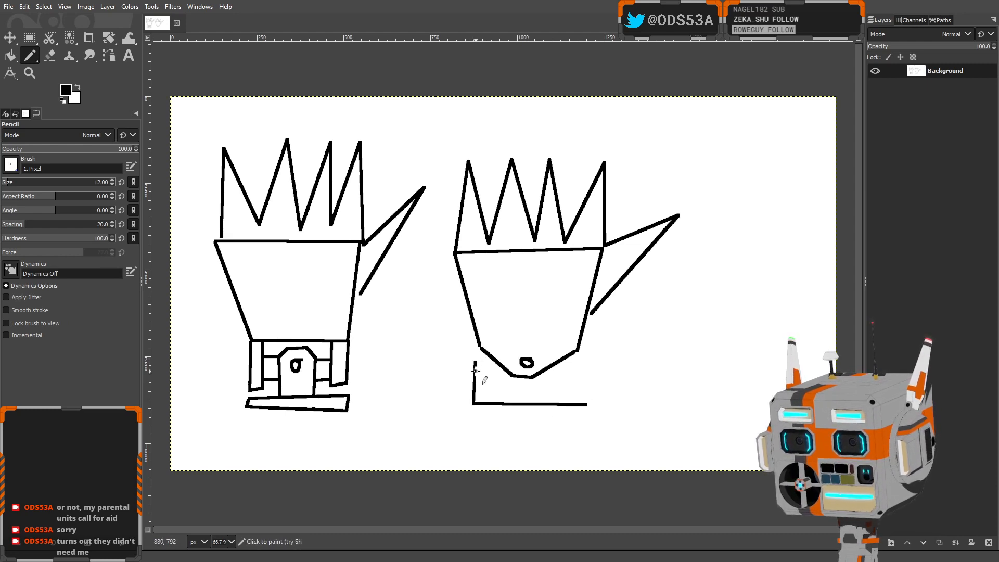
key(ctrl+z)
shift+click(474, 358)
shift+click(486, 359)
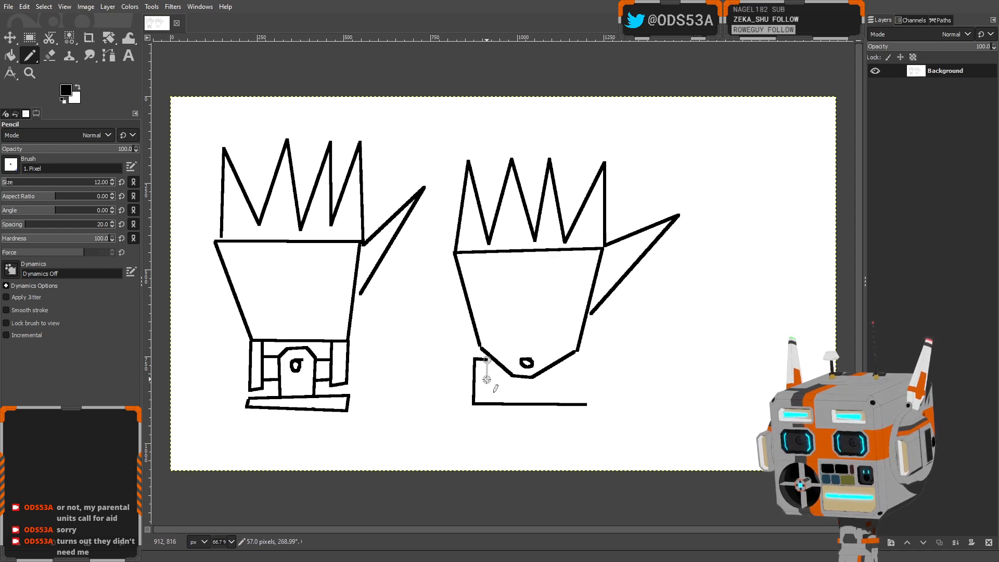
shift+click(487, 403)
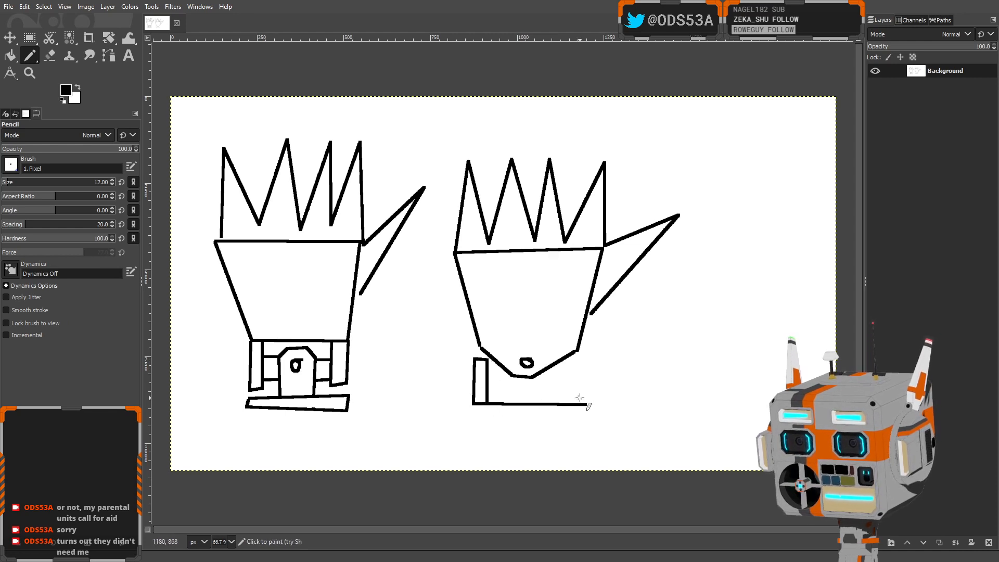
shift+click(587, 358)
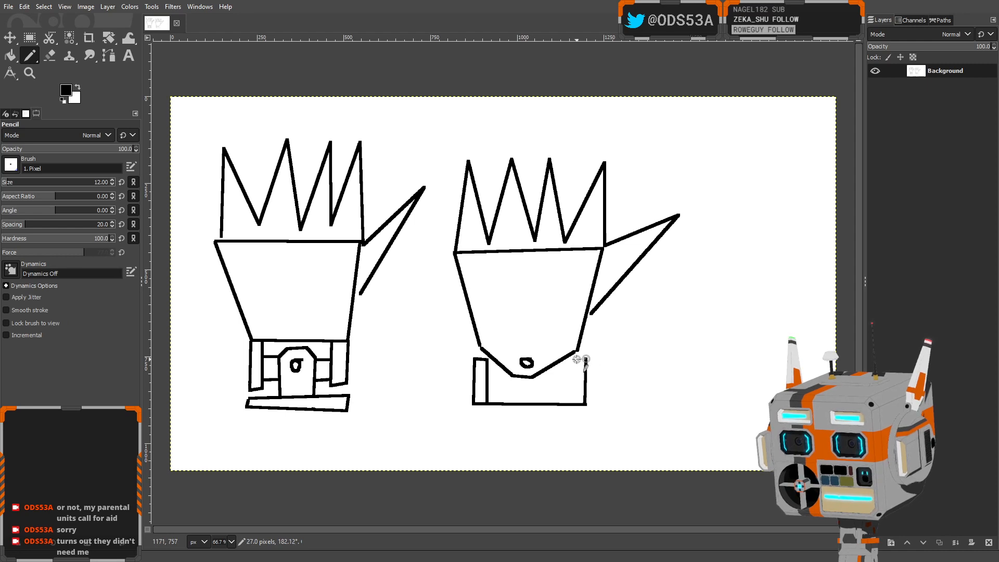
shift+click(570, 359)
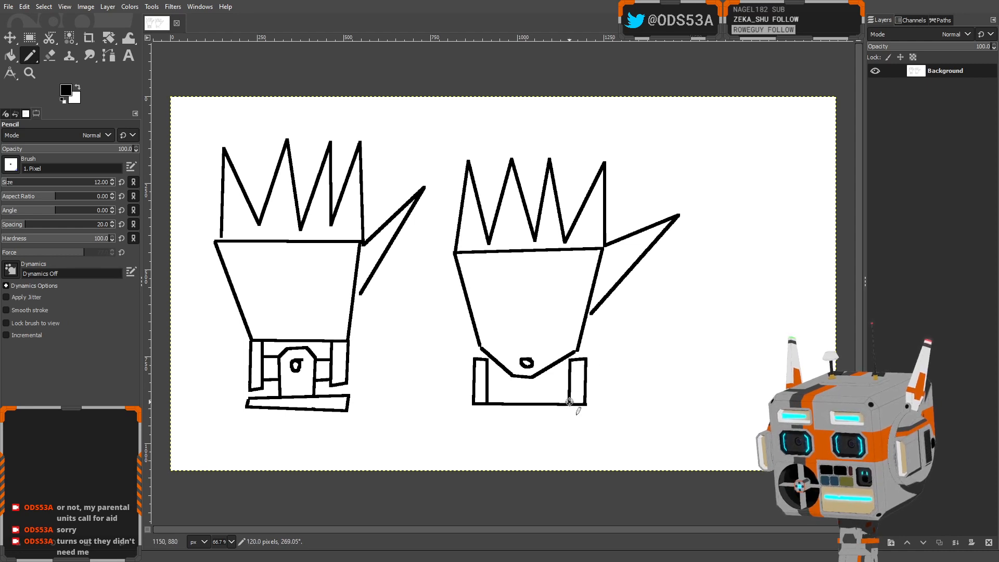
shift+click(570, 403)
Undo the U-shaped bracket, the second palm's pivot hole and its angled bottom edge
key(ctrl+z)
key(ctrl+z)
key(ctrl+z)
key(ctrl+z)
key(ctrl+z)
key(ctrl+z)
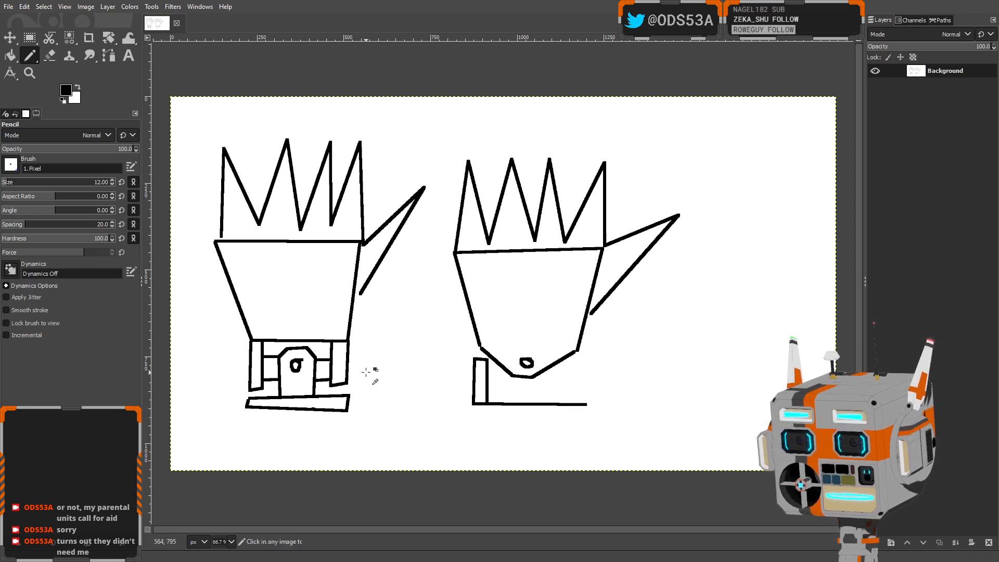
key(ctrl+z)
key(ctrl+z)
key(ctrl+z)
key(ctrl+z)
key(ctrl+z)
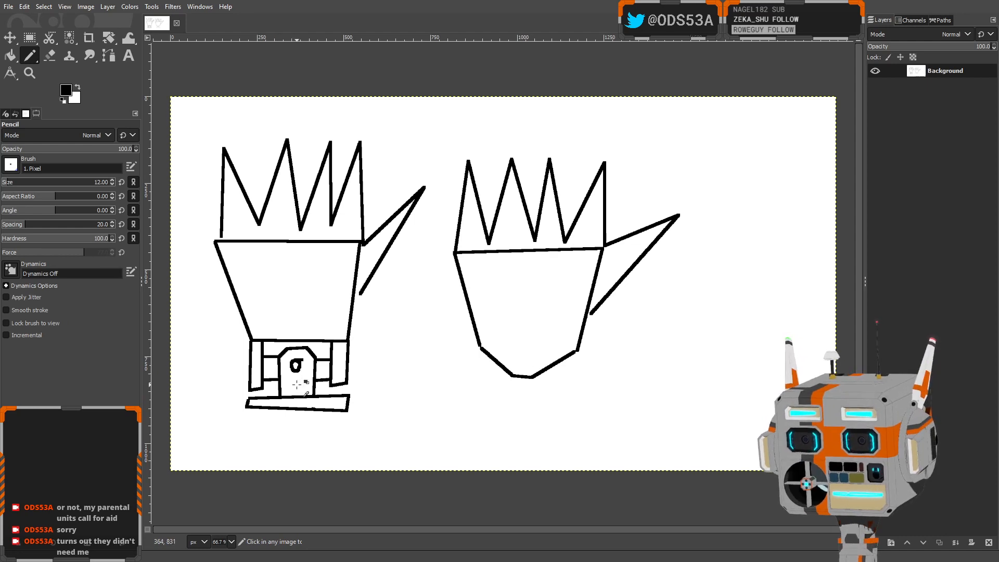
Close the second palm with a straight bottom edge and draw a pivot lug with chamfered corners below its middle
click(480, 347)
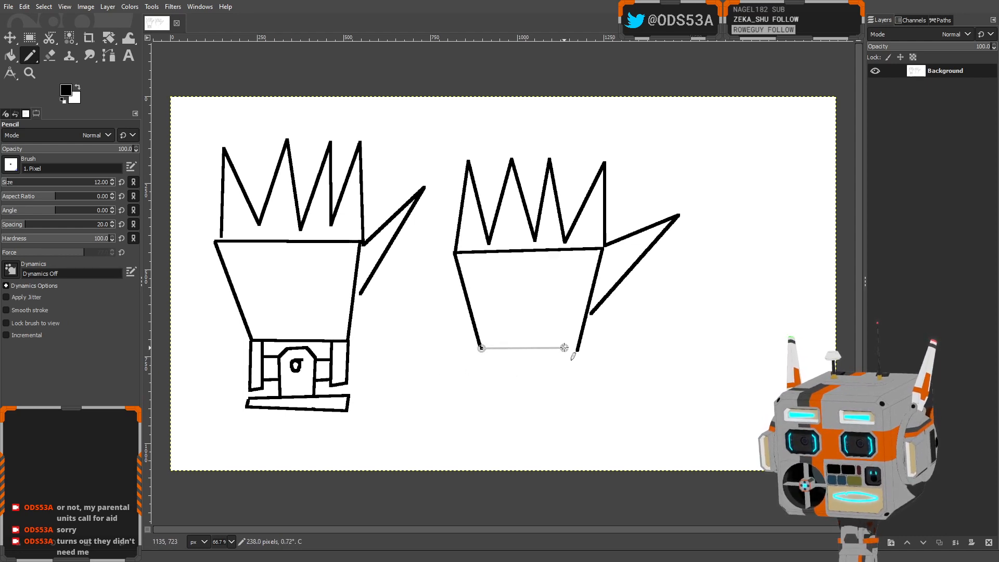
shift+click(577, 351)
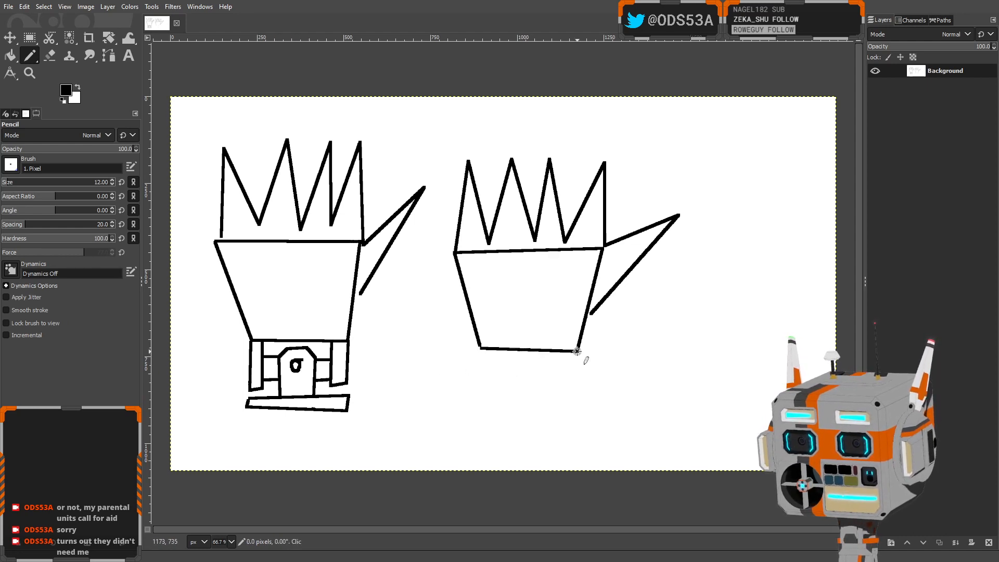
click(510, 349)
shift+click(511, 374)
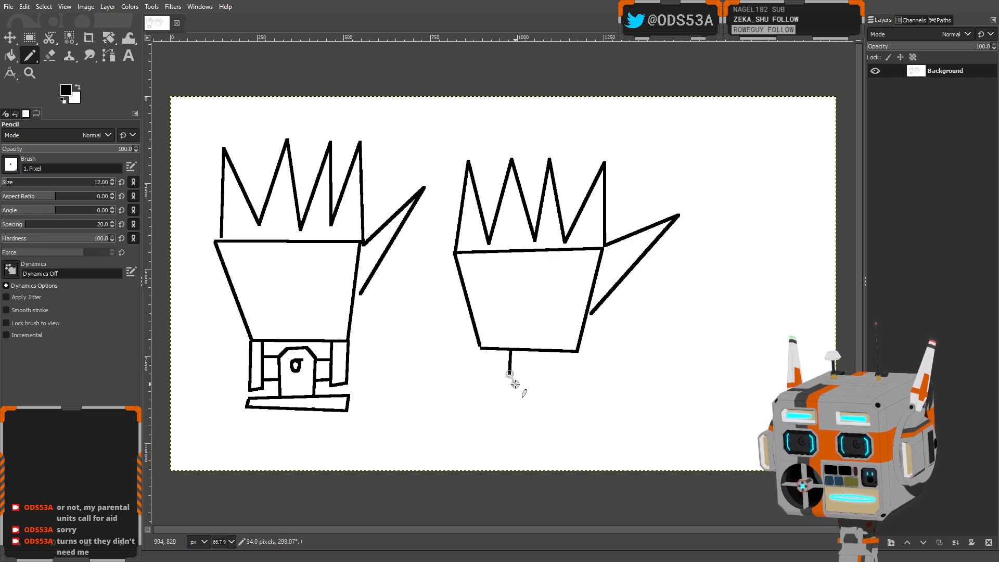
shift+click(520, 382)
shift+click(535, 383)
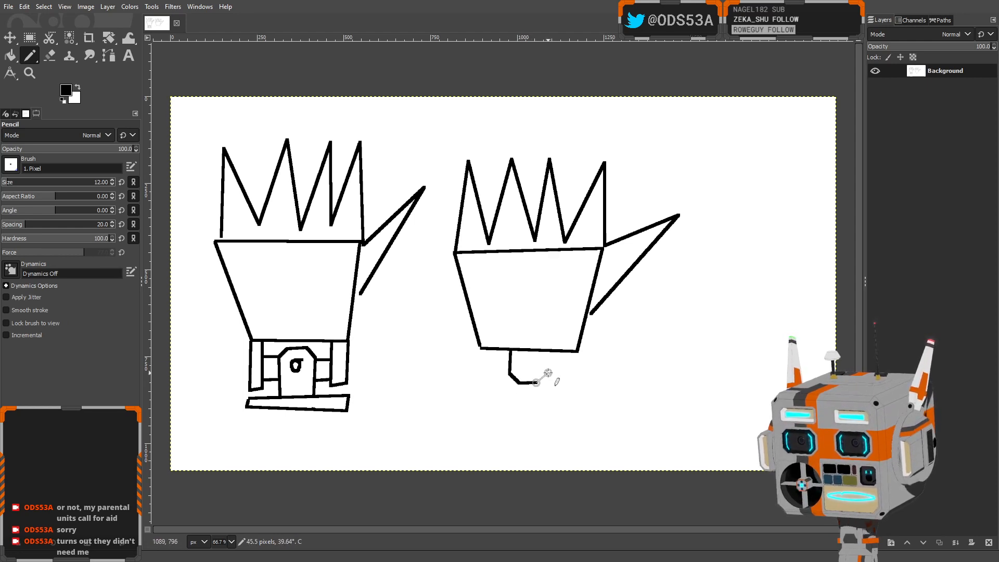
shift+click(544, 371)
shift+click(545, 351)
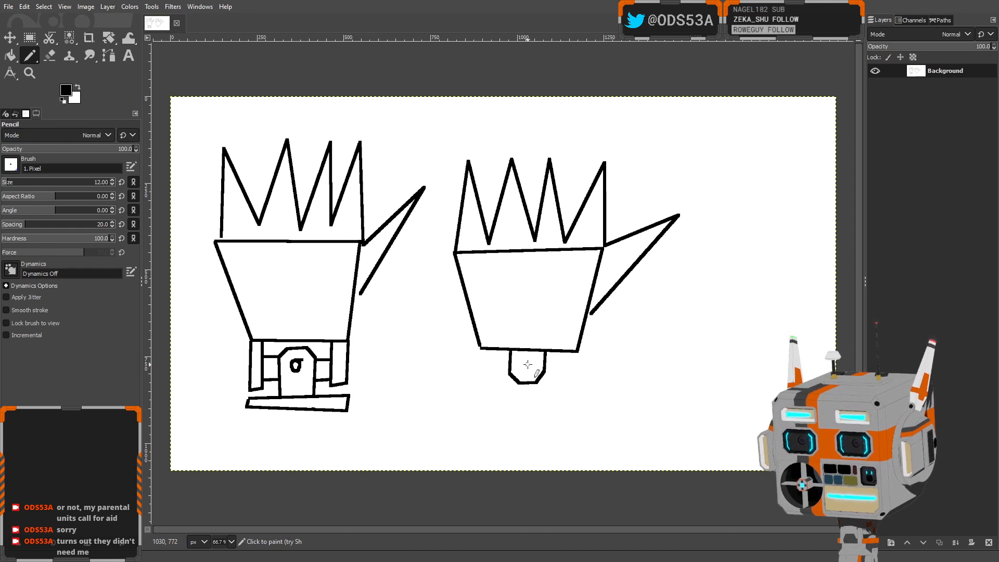
Draw a small pivot hole in the lug and a narrow upright plate to the lug's left, below the palm
mouse_move(528, 365)
mouse_down()
mouse_move(480, 380)
mouse_move(480, 399)
mouse_up()
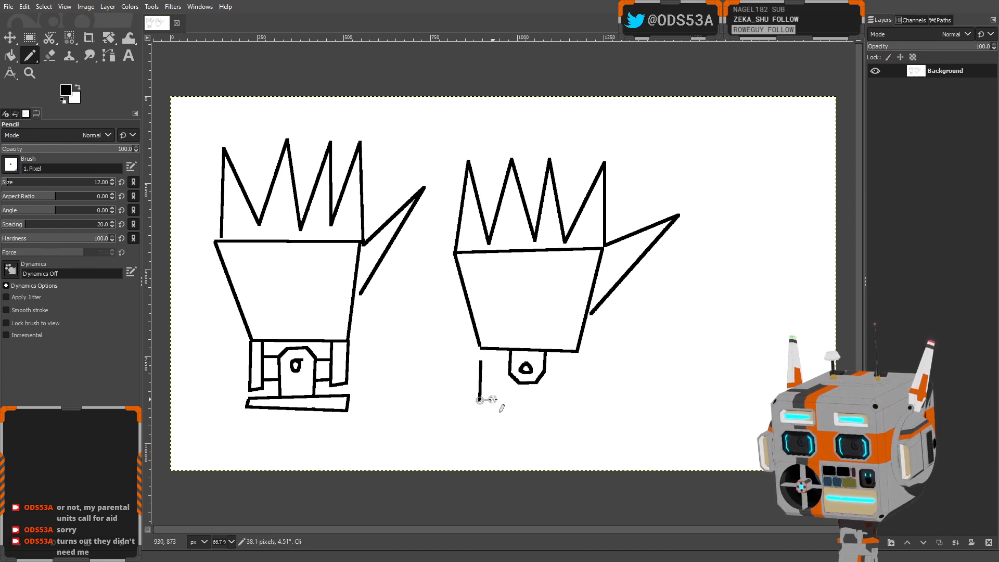
shift+click(493, 400)
shift+click(492, 359)
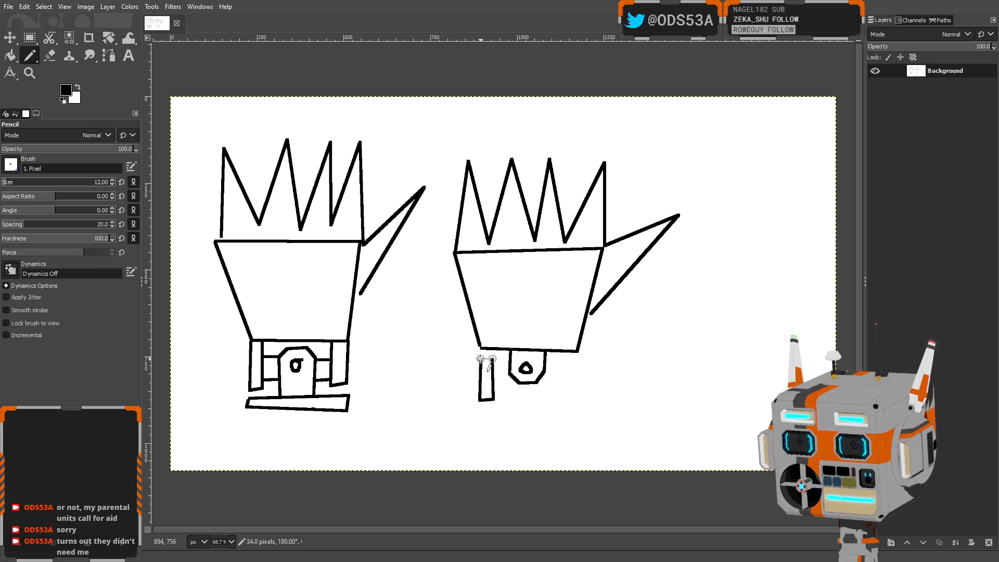
shift+click(478, 359)
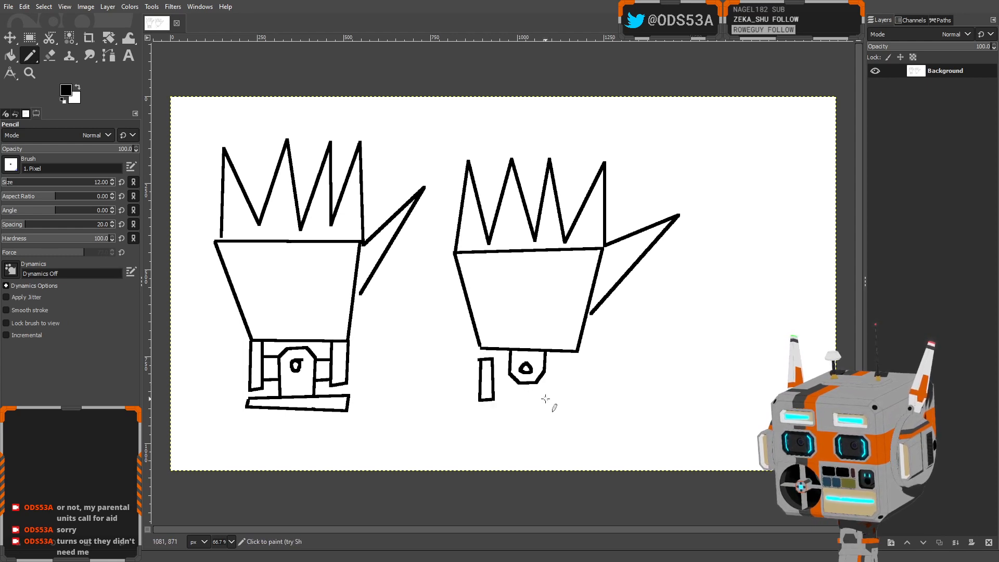
Outline a thin forearm plate under the left upright and draw a matching upright on the plate's right end
shift+click(579, 400)
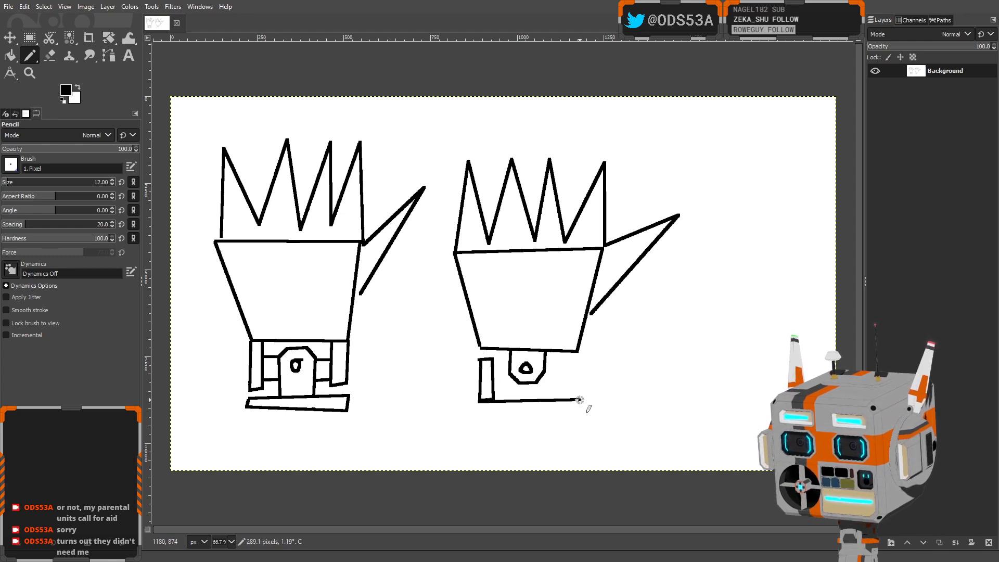
shift+click(579, 413)
shift+click(478, 413)
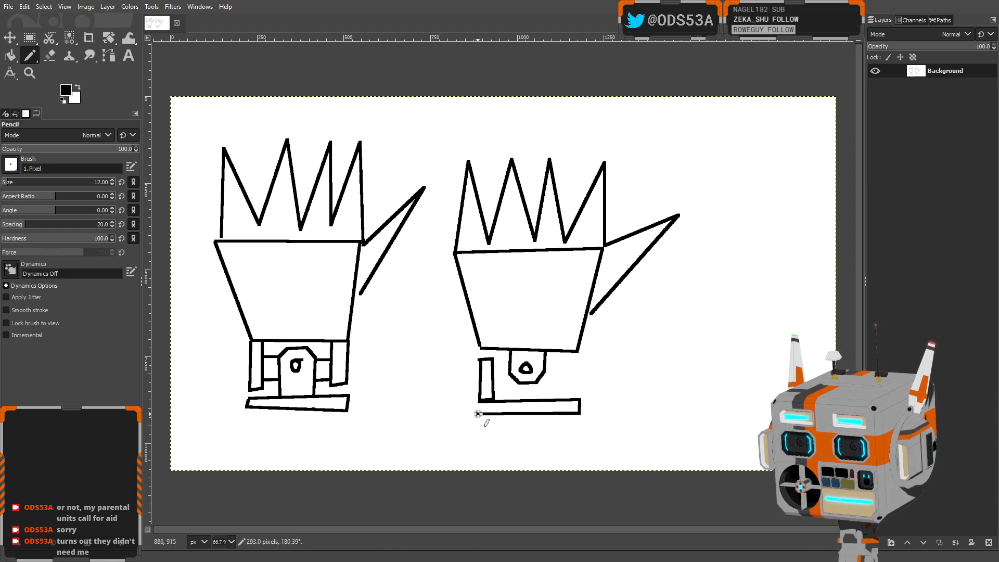
click(562, 399)
shift+click(562, 358)
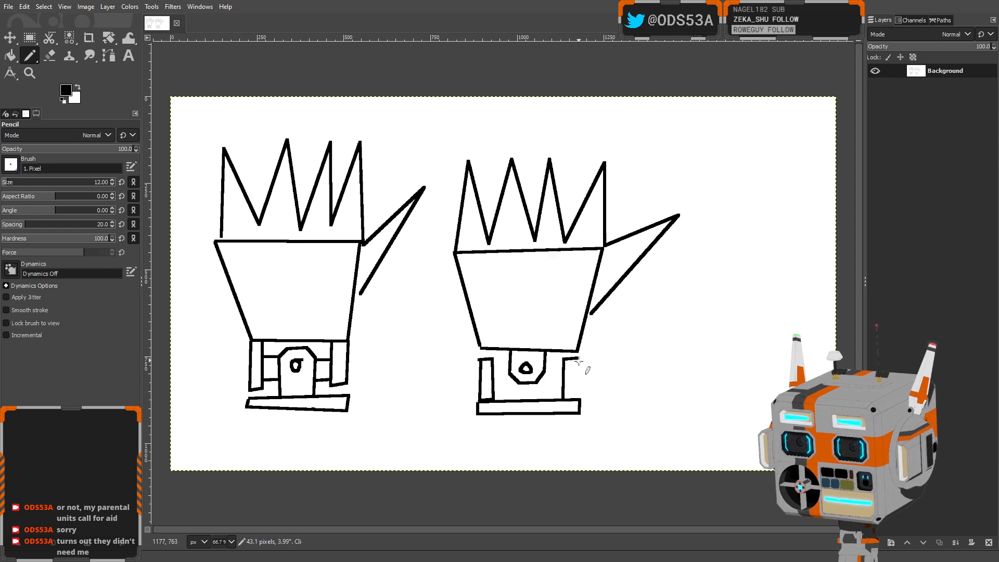
shift+click(579, 357)
shift+click(579, 399)
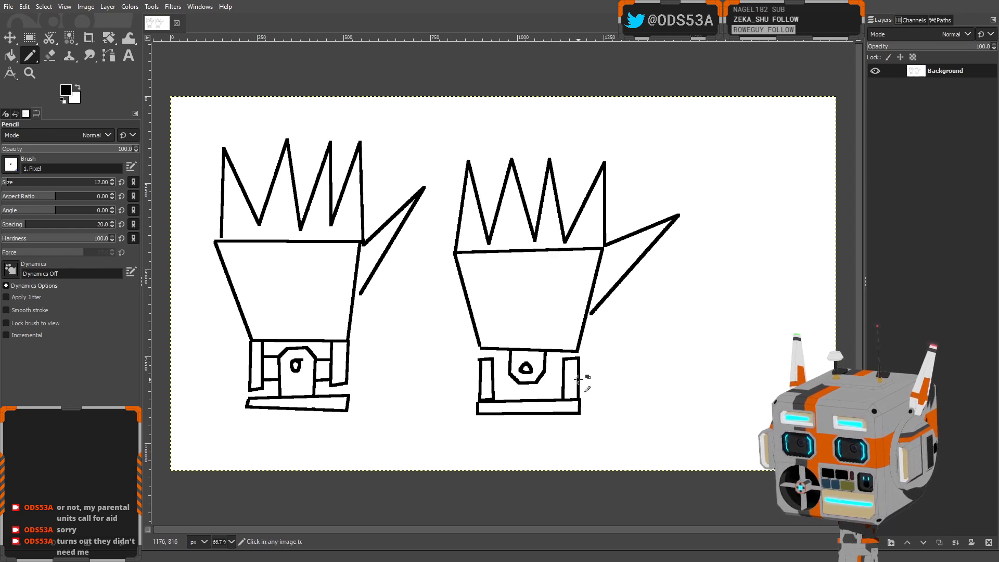
Join the two uprights to the central lug with upper and lower horizontal link lines on both sides
click(562, 363)
shift+click(546, 364)
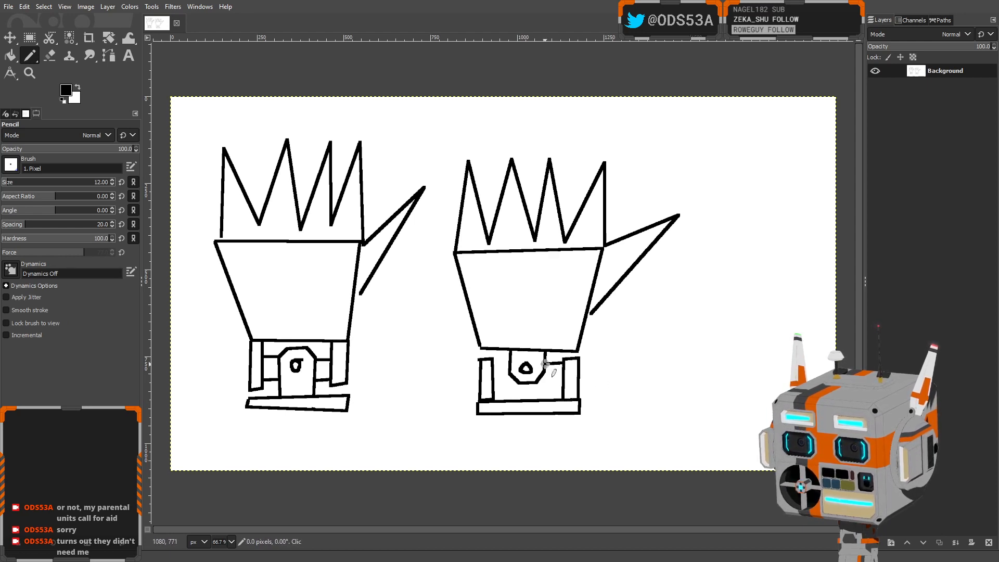
click(509, 364)
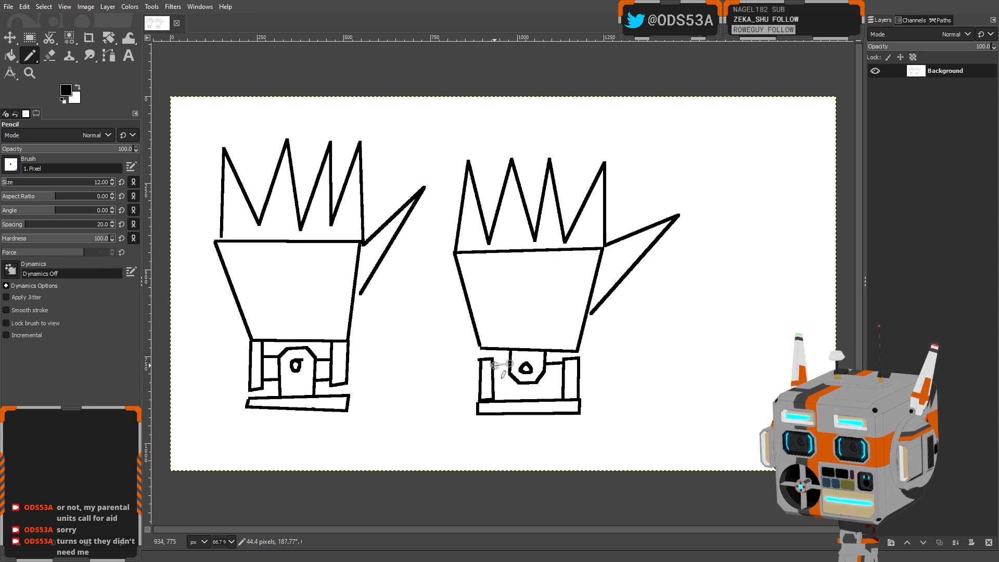
click(493, 383)
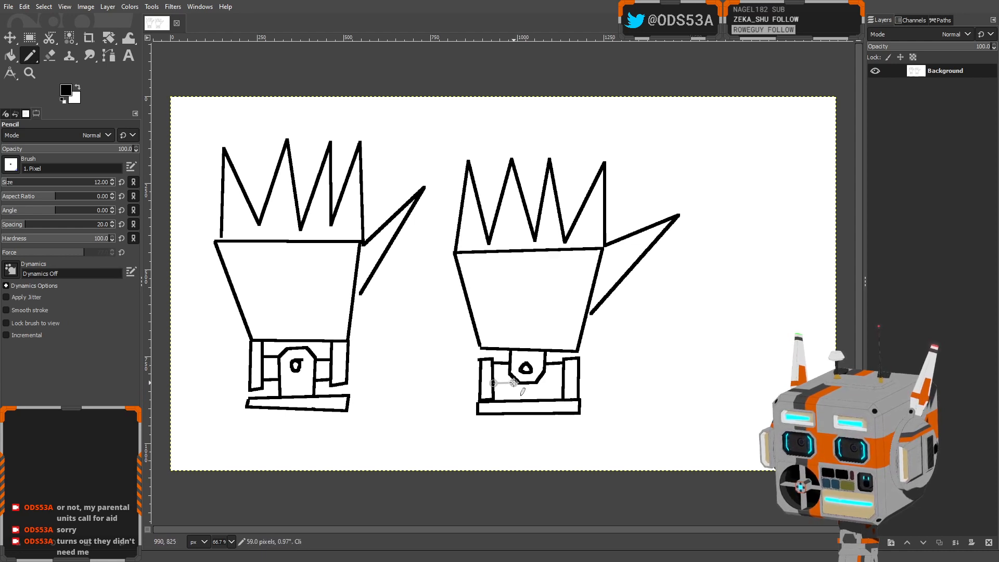
click(542, 382)
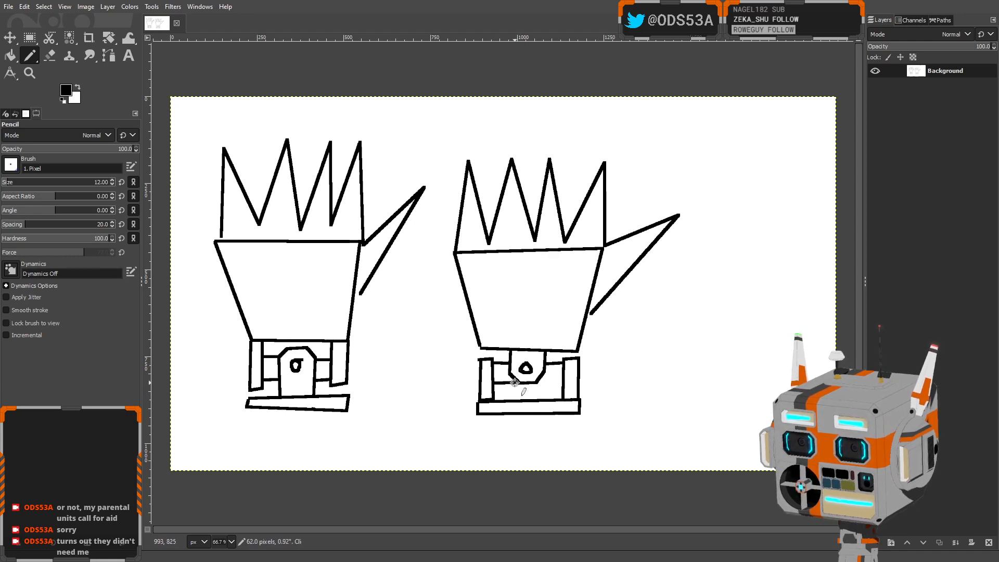
click(565, 381)
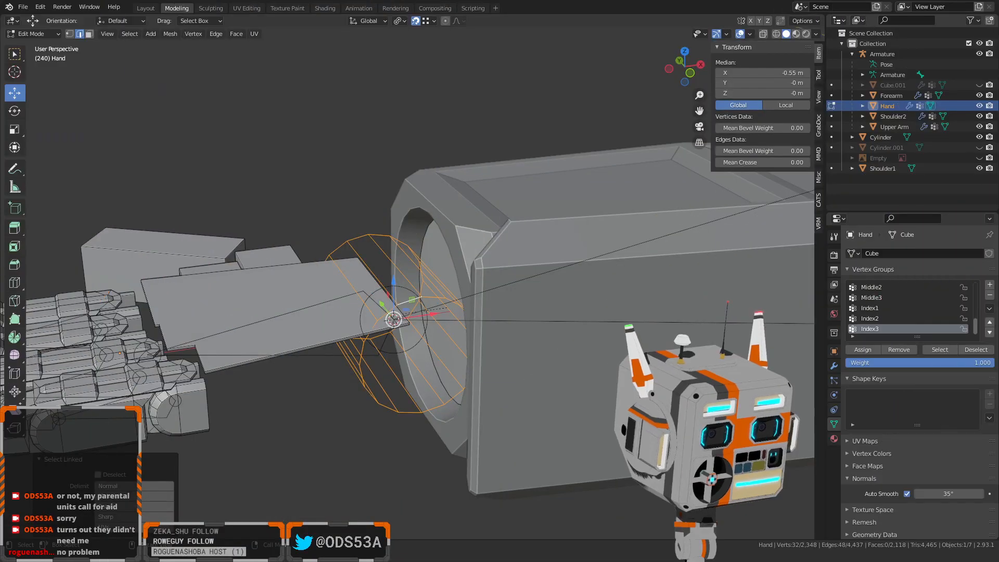
Switch to Blender, take the Hand mesh out of Edit Mode and put the armature into Pose Mode
middle_drag(411, 319, 494, 263)
middle_drag(658, 259, 404, 436)
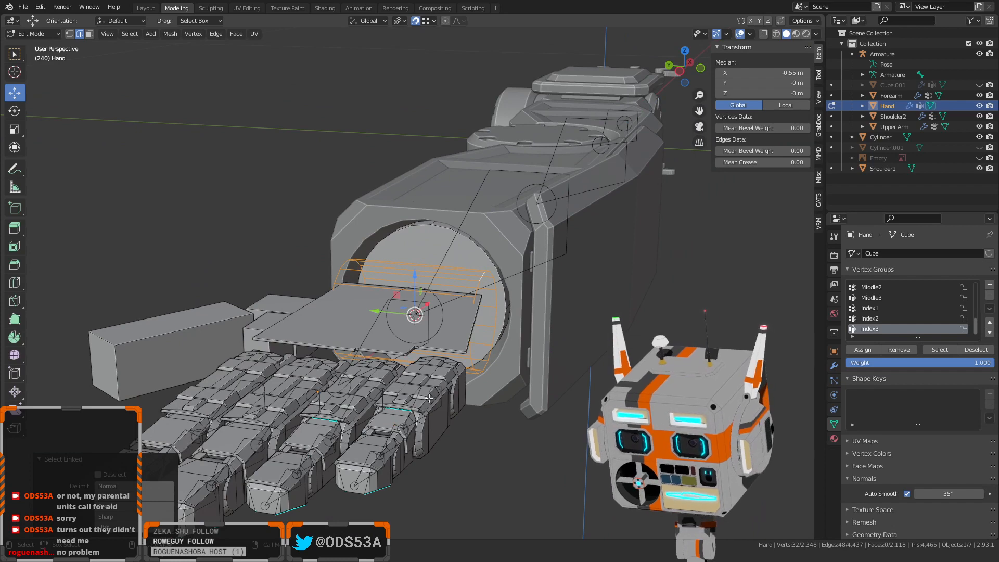
click(32, 34)
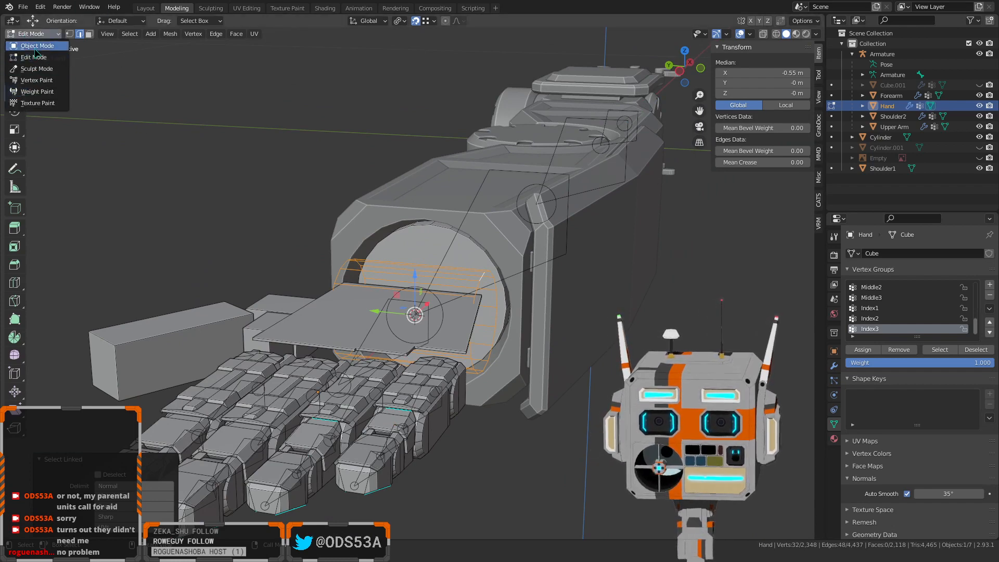
click(37, 46)
scroll(179, 358, down, 3)
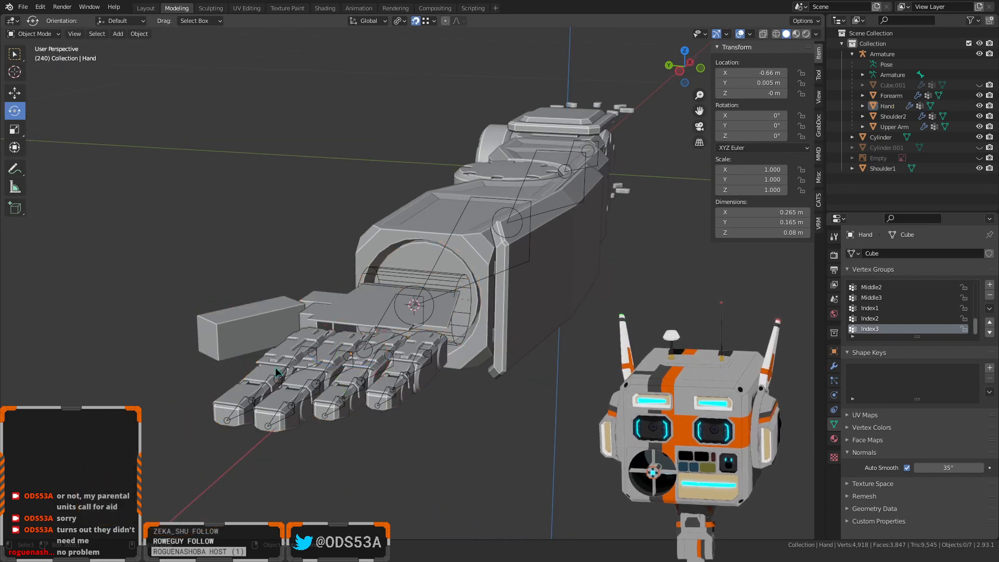
scroll(611, 133, down, 3)
middle_drag(586, 191, 445, 333)
scroll(318, 306, up, 5)
click(303, 292)
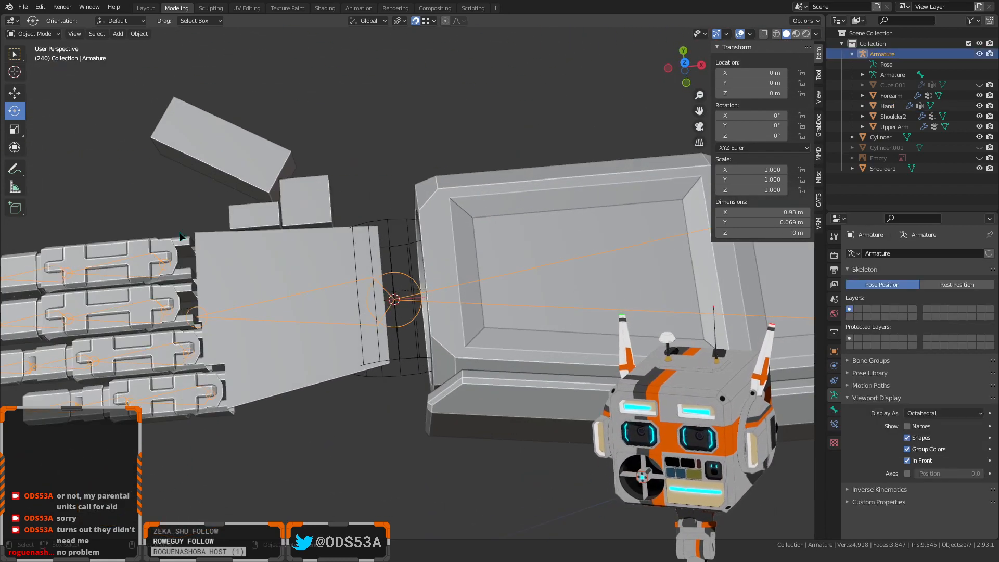
click(35, 33)
click(35, 69)
Try rotating the Pinkie1 bone, clear its rotation and deselect it
middle_drag(130, 171, 313, 434)
click(286, 445)
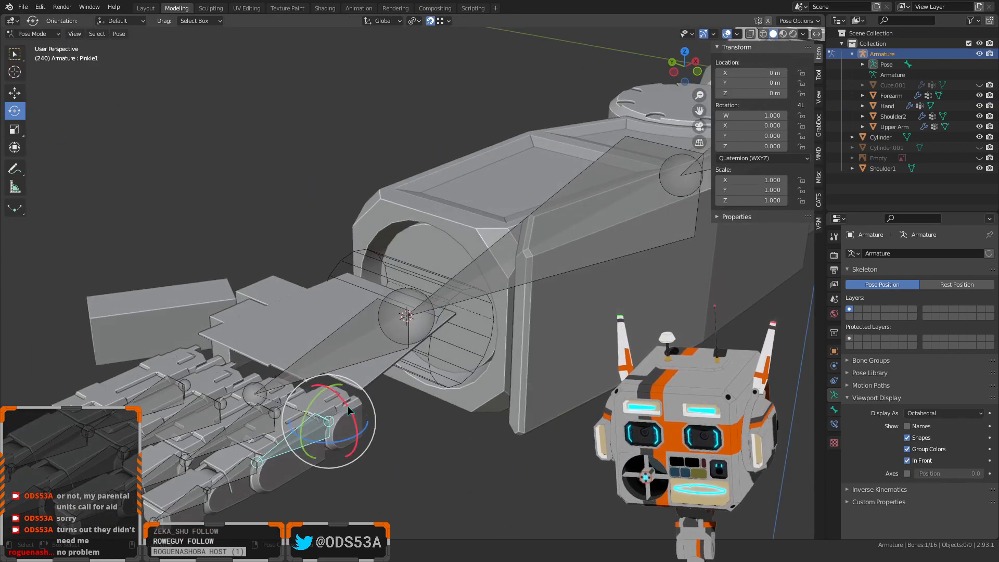
drag(347, 406, 349, 415)
middle_drag(348, 416, 318, 385)
scroll(360, 403, up, 3)
key(alt+r)
click(245, 167)
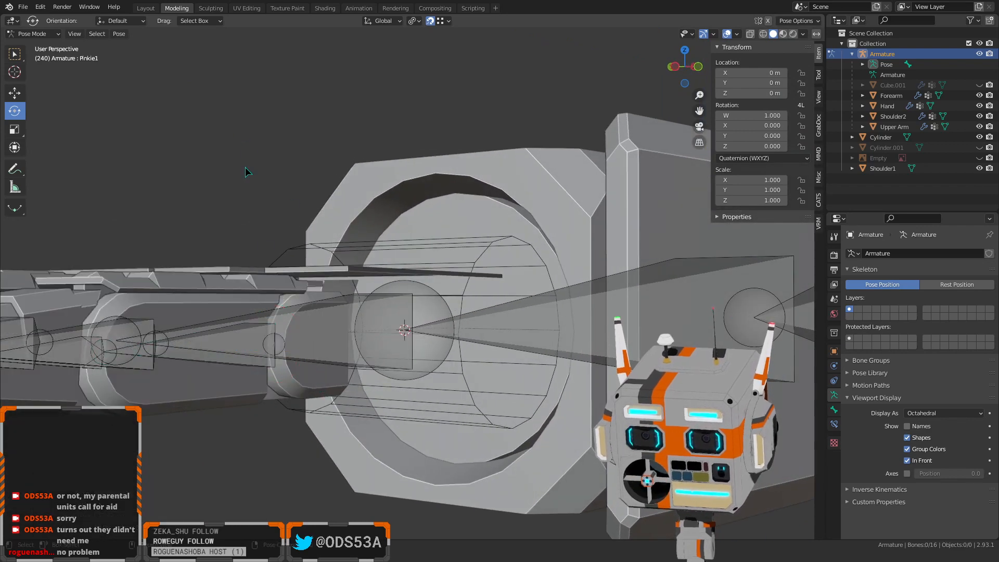
Return the armature to Object Mode and reopen the Hand mesh in Edit Mode
middle_drag(313, 390, 183, 248)
key(grave)
click(245, 179)
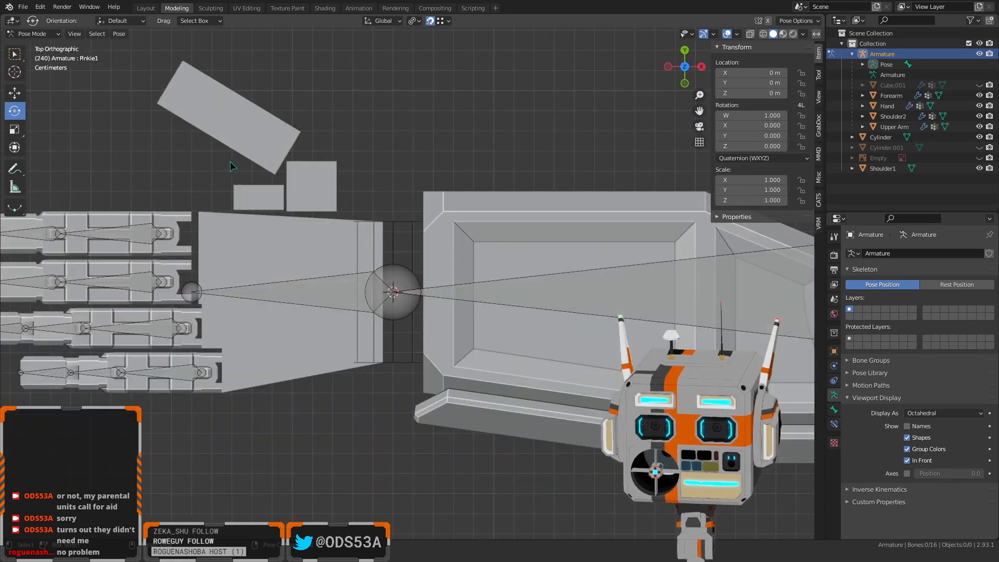
click(33, 34)
click(36, 46)
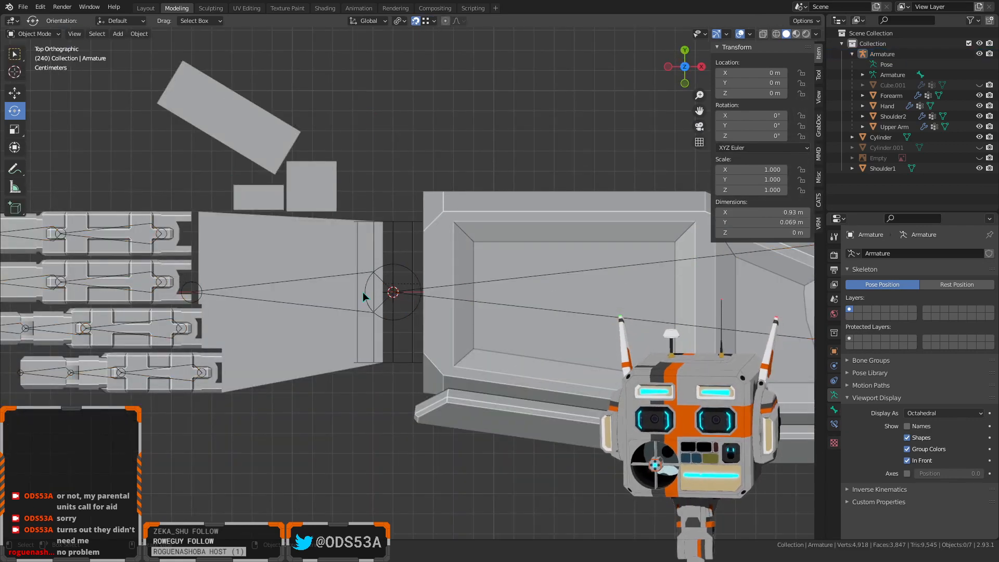
click(346, 243)
key(Tab)
middle_drag(345, 244, 350, 205)
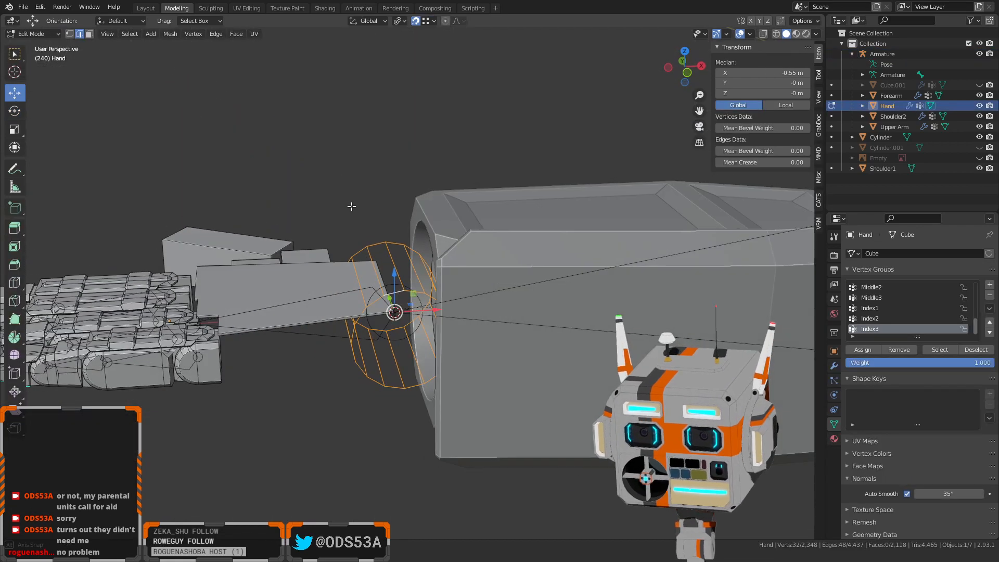
Switch to face selection, select the end faces of the palm block at the wrist and move them back along X away from the forearm
scroll(360, 312, up, 4)
click(241, 146)
middle_drag(240, 145, 291, 300)
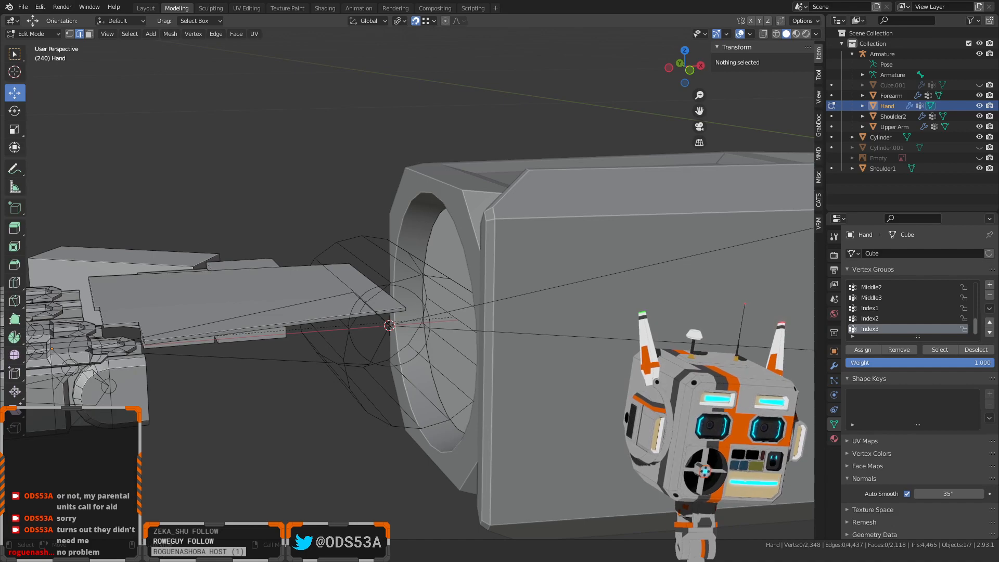
middle_drag(413, 365, 397, 325)
scroll(400, 447, up, 3)
key(3)
click(369, 345)
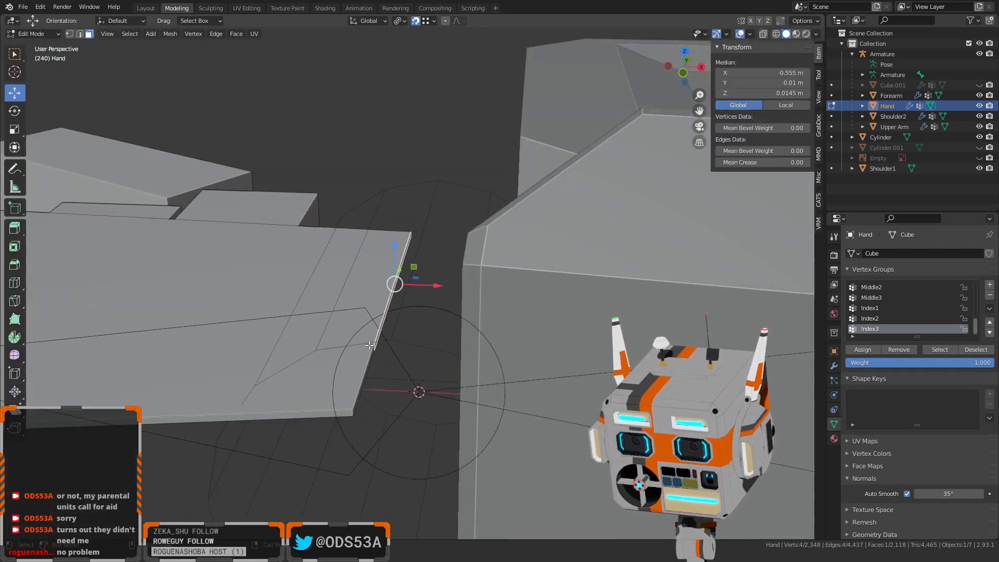
middle_drag(369, 358, 361, 374)
shift+click(356, 382)
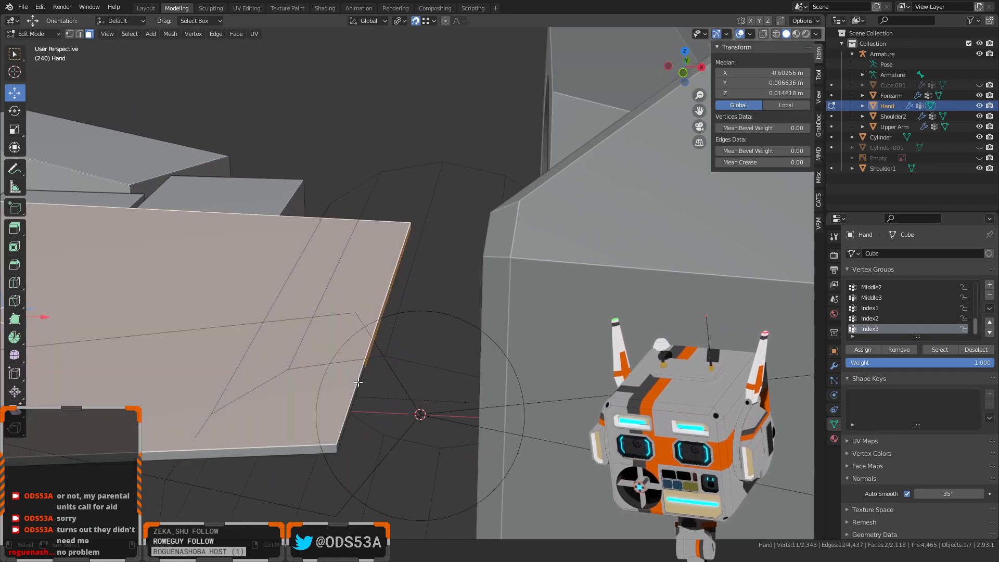
click(358, 383)
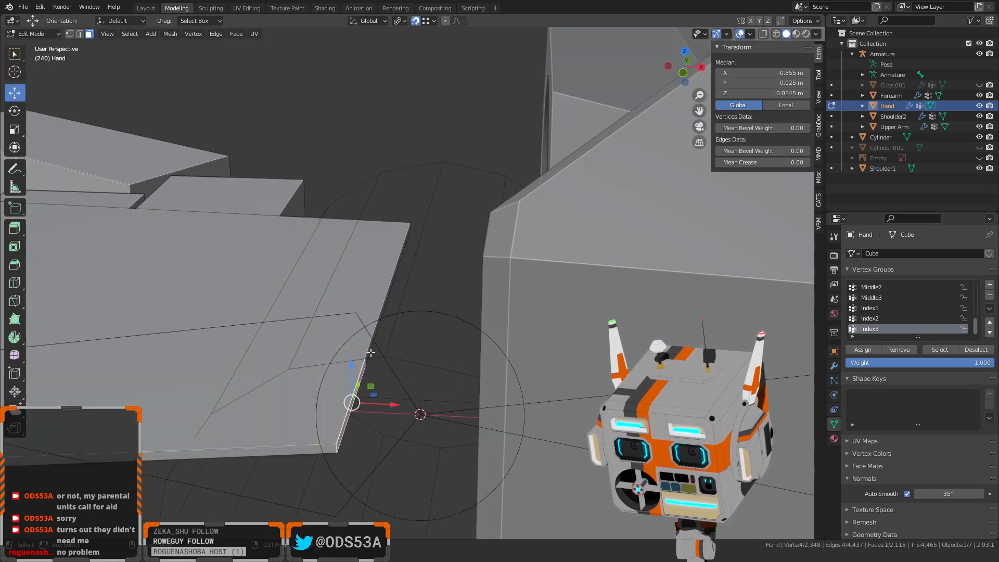
middle_drag(369, 350, 458, 319)
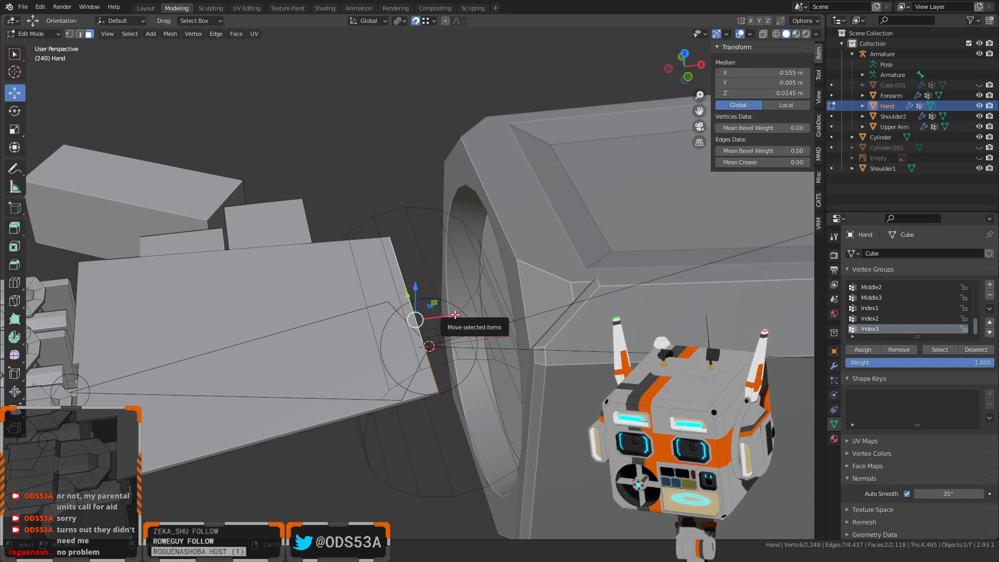
drag(455, 315, 360, 453)
click(339, 486)
Examine the gap between the palm block and the forearm's round wrist opening from several angles
middle_drag(339, 486, 458, 463)
scroll(315, 422, down, 5)
scroll(316, 457, up, 4)
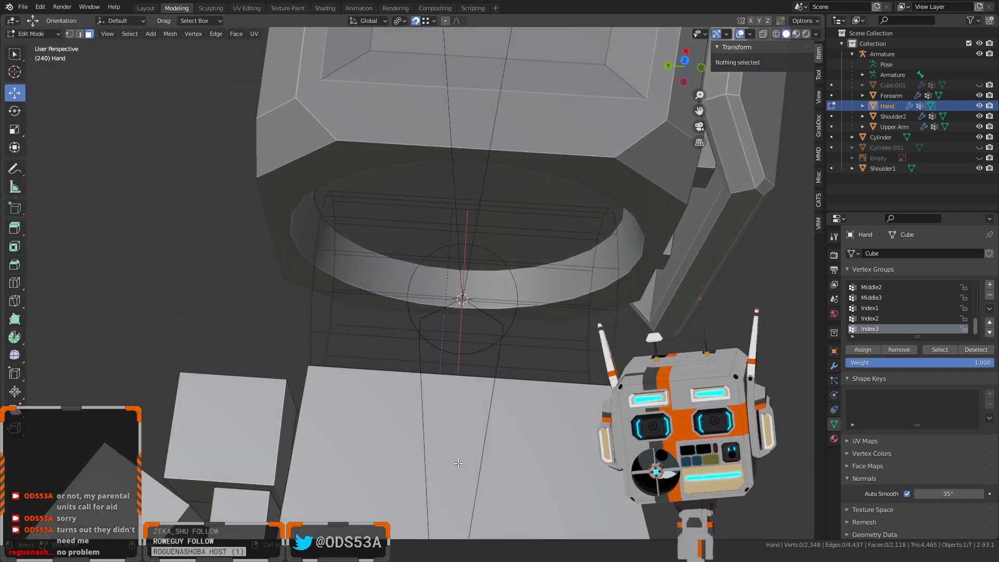
middle_drag(442, 433, 379, 339)
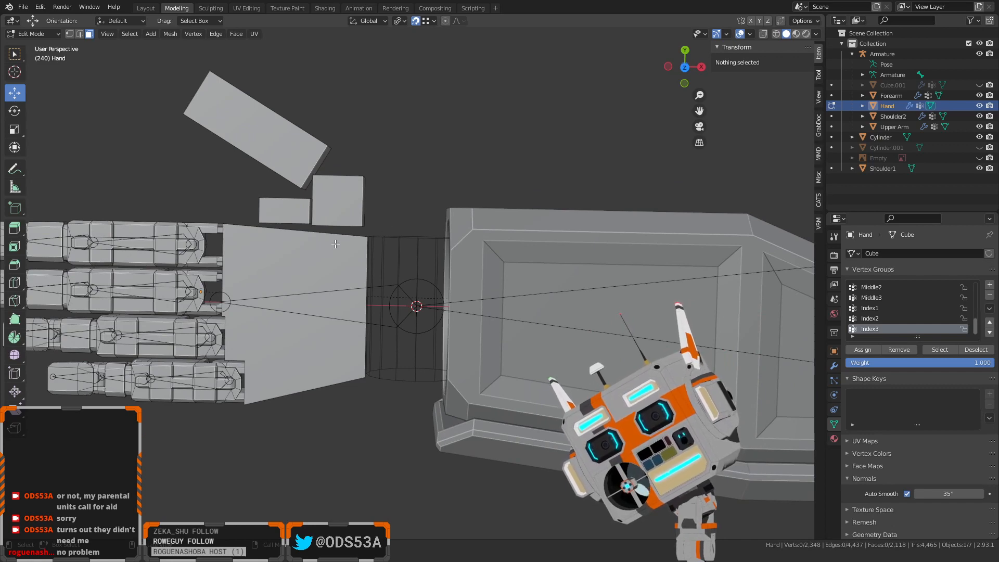
middle_drag(335, 243, 456, 338)
scroll(461, 339, up, 5)
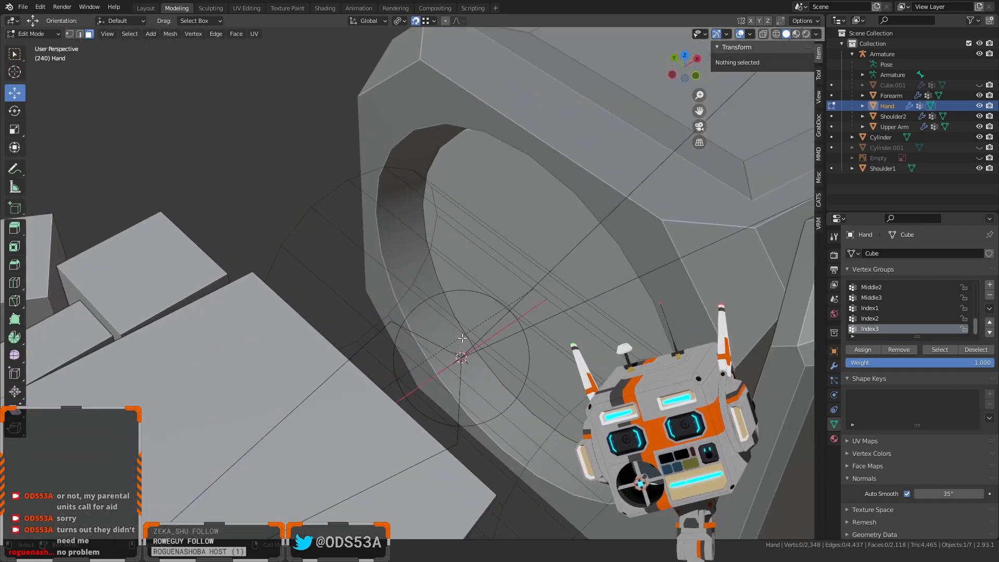
middle_drag(516, 401, 514, 345)
scroll(594, 376, down, 2)
scroll(566, 386, up, 2)
scroll(475, 387, up, 1)
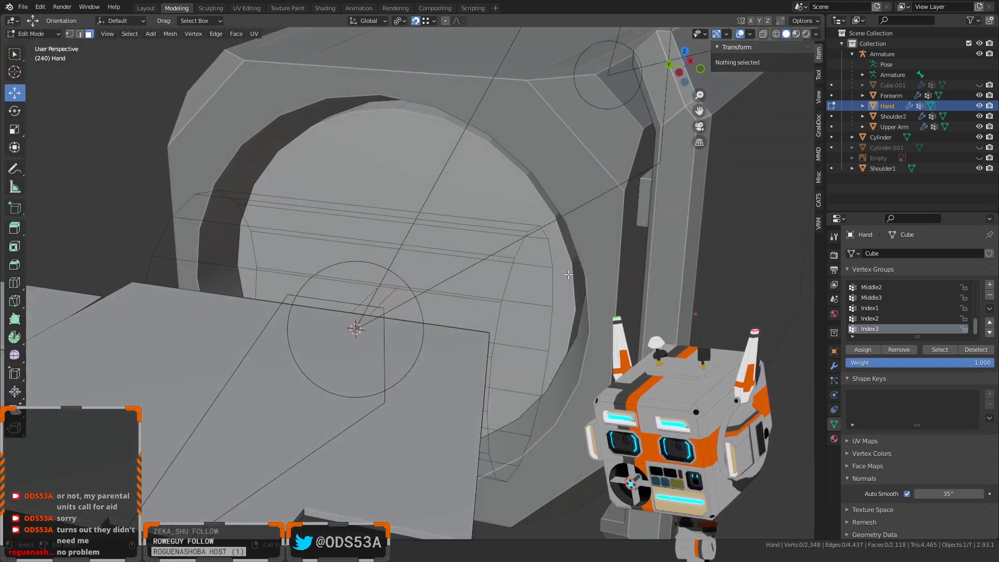
middle_drag(567, 270, 544, 241)
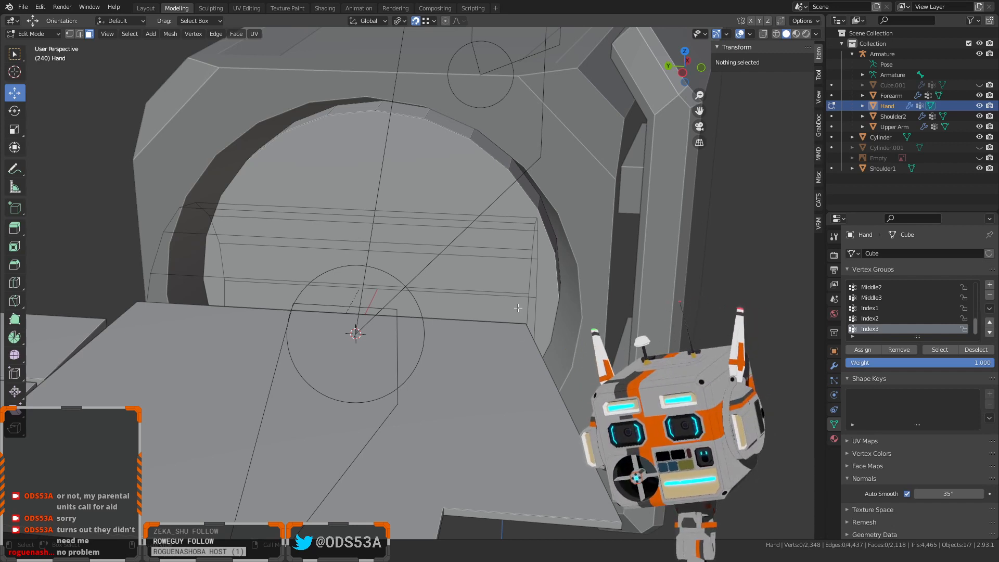
middle_drag(518, 308, 263, 327)
scroll(422, 242, down, 5)
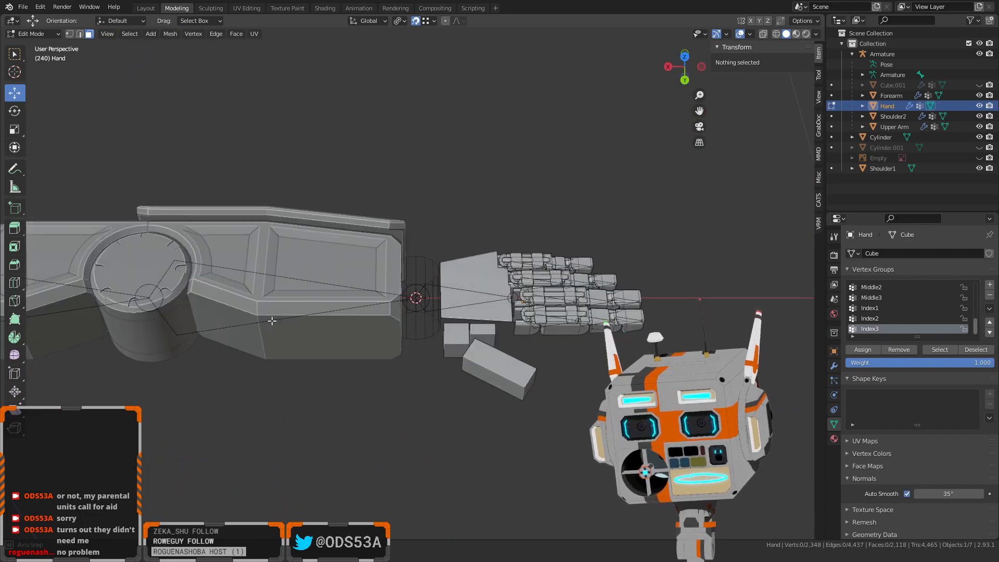
scroll(364, 333, up, 5)
middle_drag(437, 341, 214, 352)
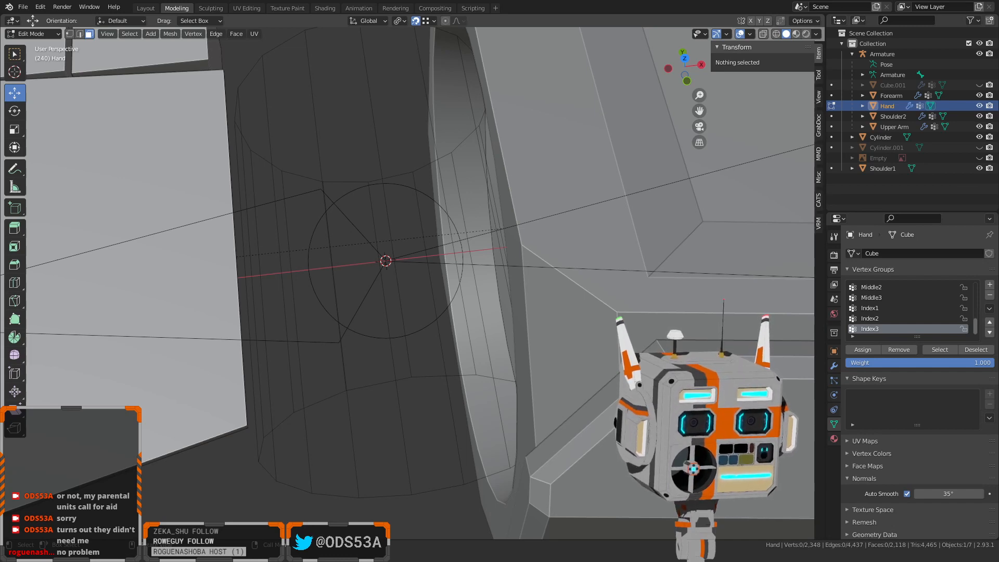
middle_drag(437, 348, 391, 376)
scroll(449, 313, down, 5)
scroll(444, 317, up, 3)
scroll(427, 333, up, 4)
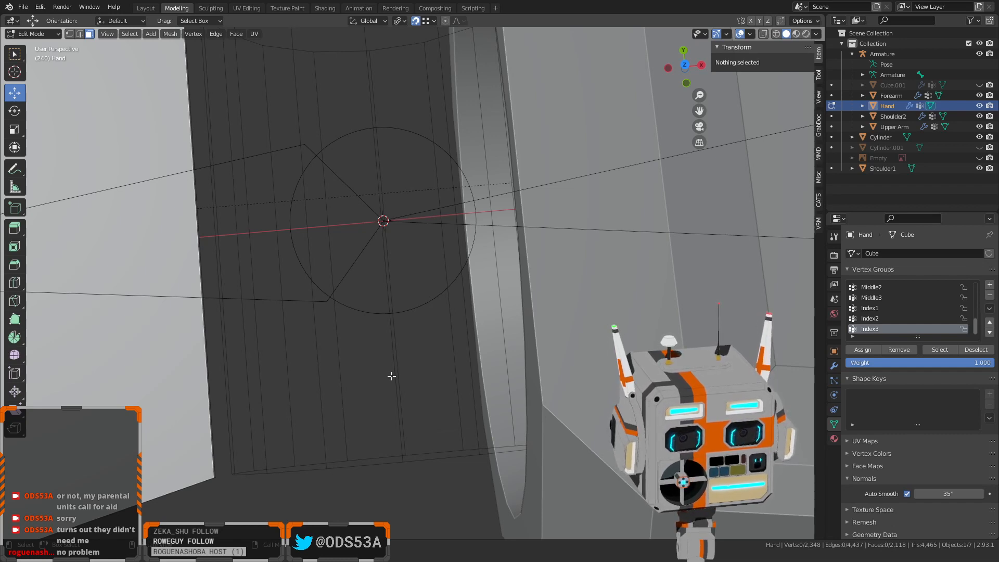
middle_drag(391, 375, 411, 352)
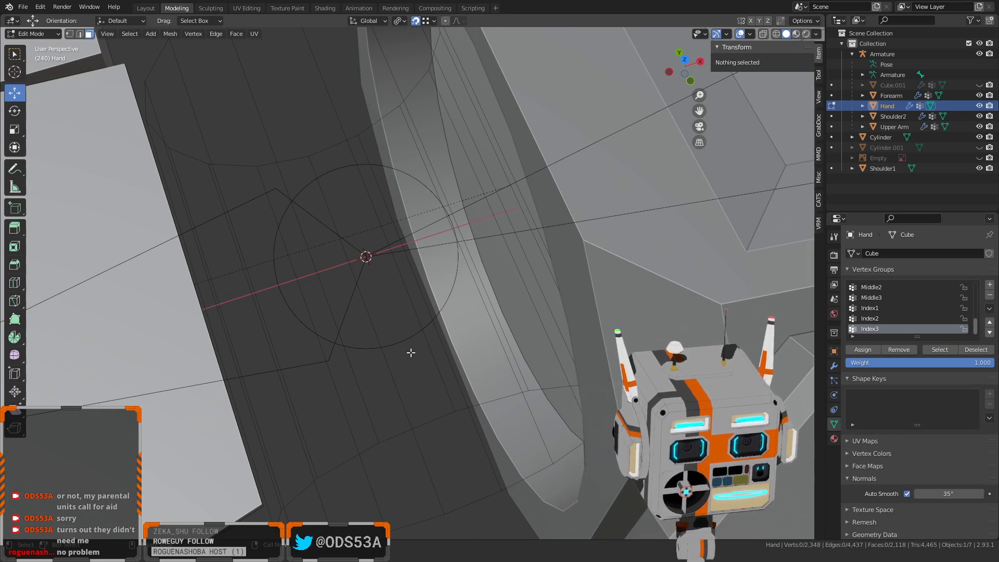
middle_drag(411, 352, 398, 349)
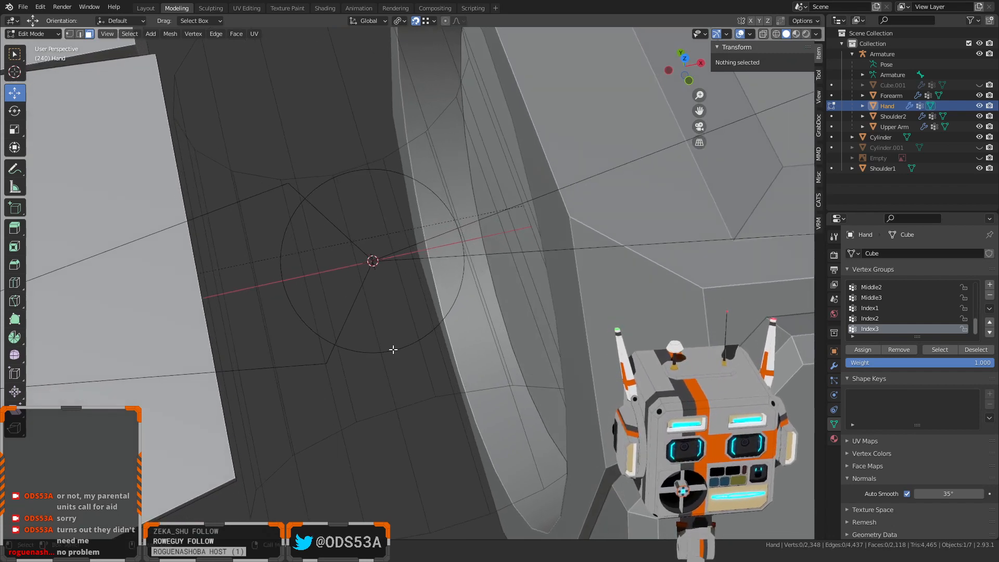
middle_drag(407, 388, 435, 379)
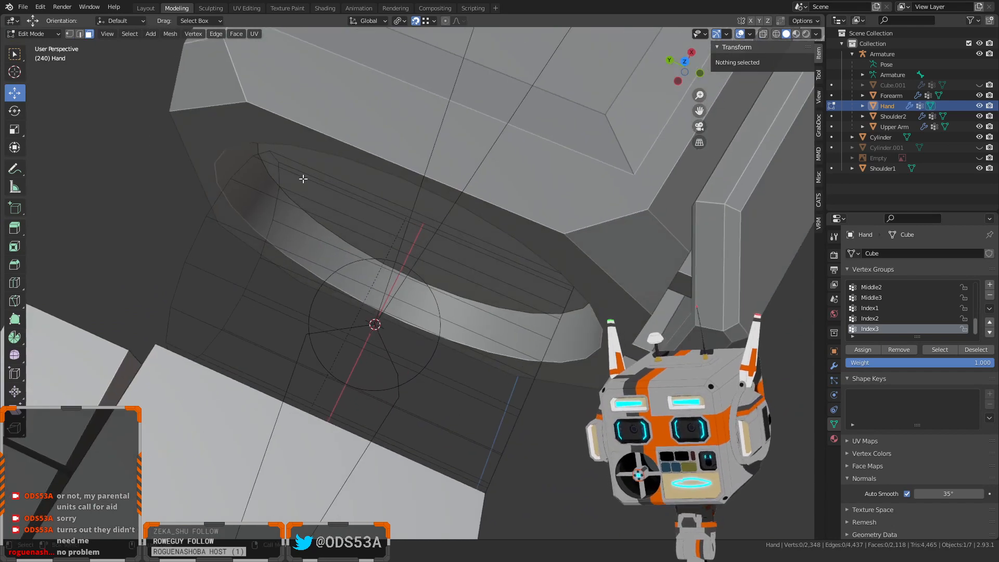
Add a cylinder at the wrist pivot with a 2 cm radius, rotated 90° so its axis runs along Y
click(150, 34)
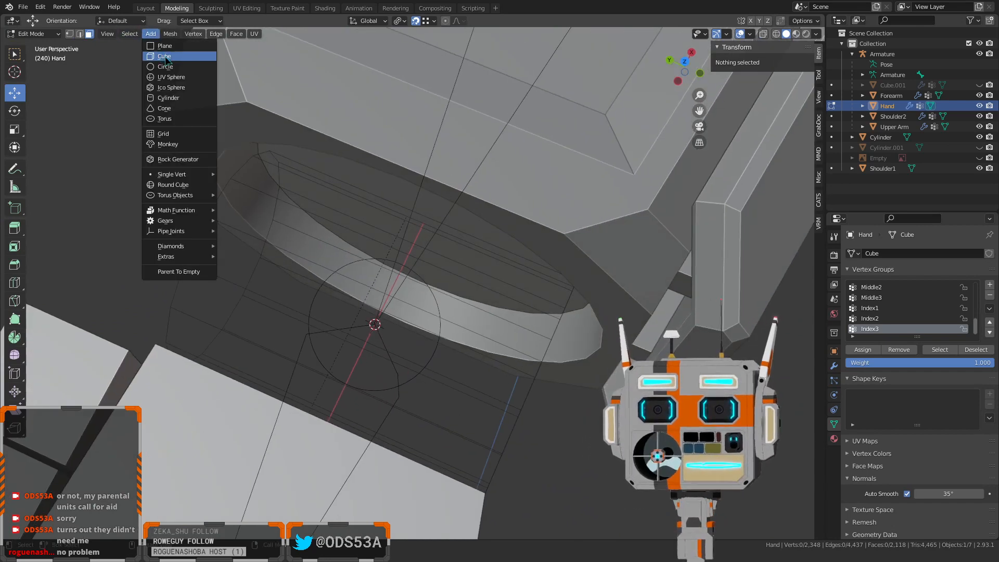
click(171, 98)
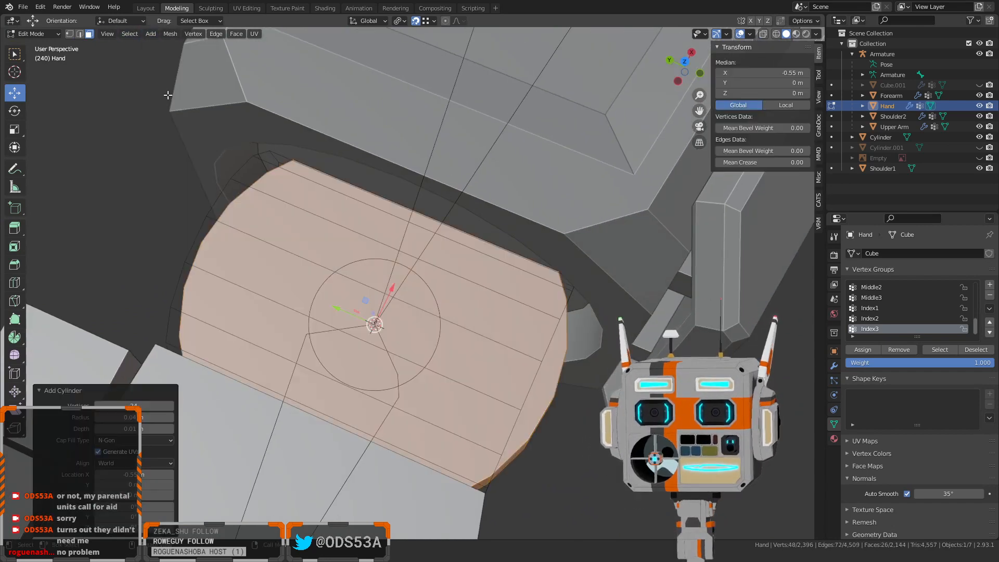
middle_drag(227, 314, 245, 299)
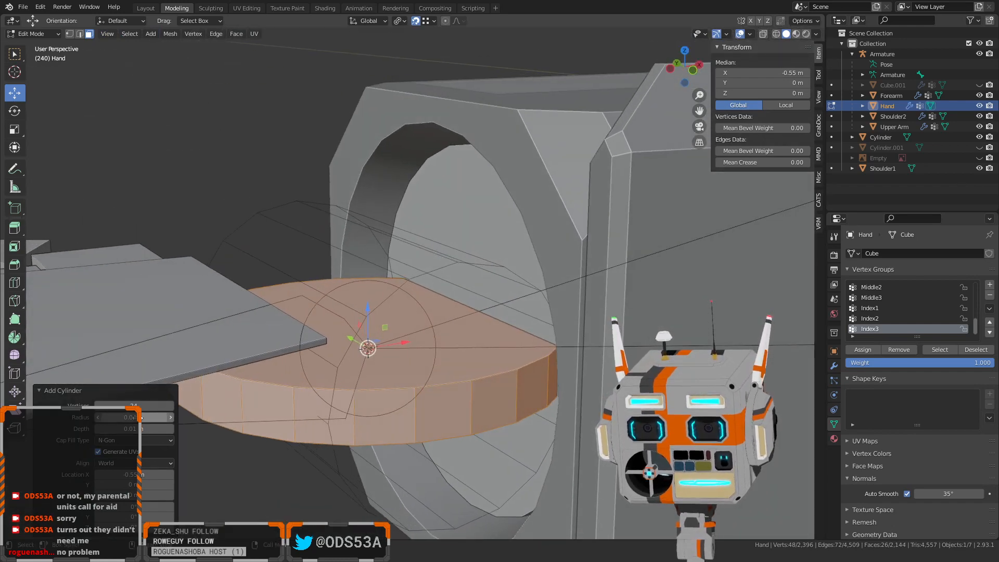
click(115, 417)
text(3)
key(Return)
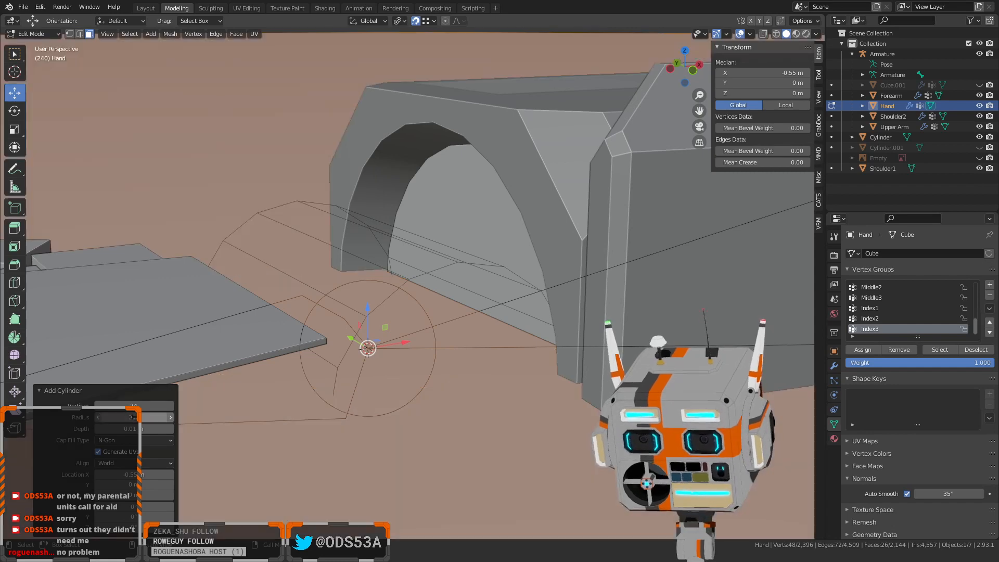
click(132, 417)
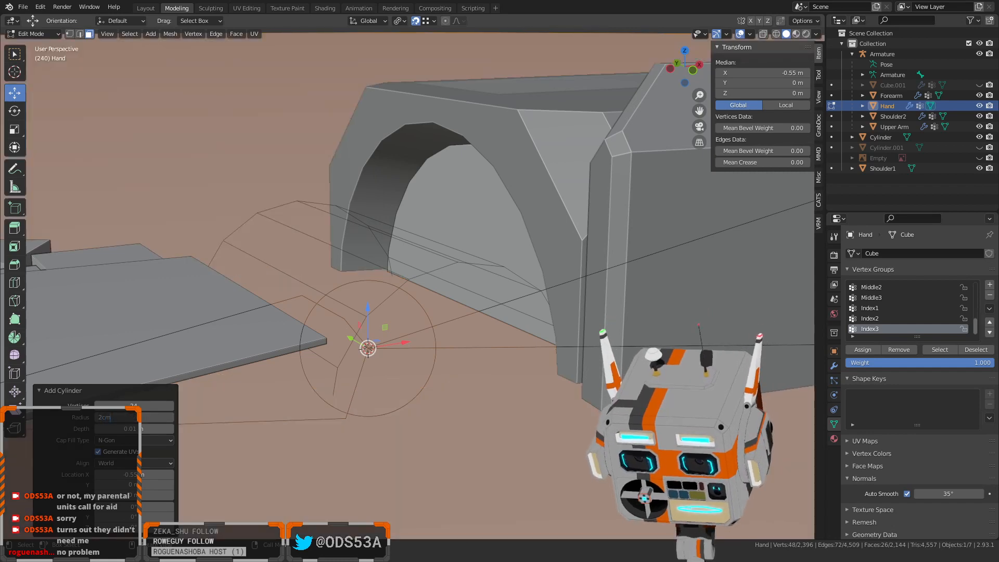
text(2cm)
key(Return)
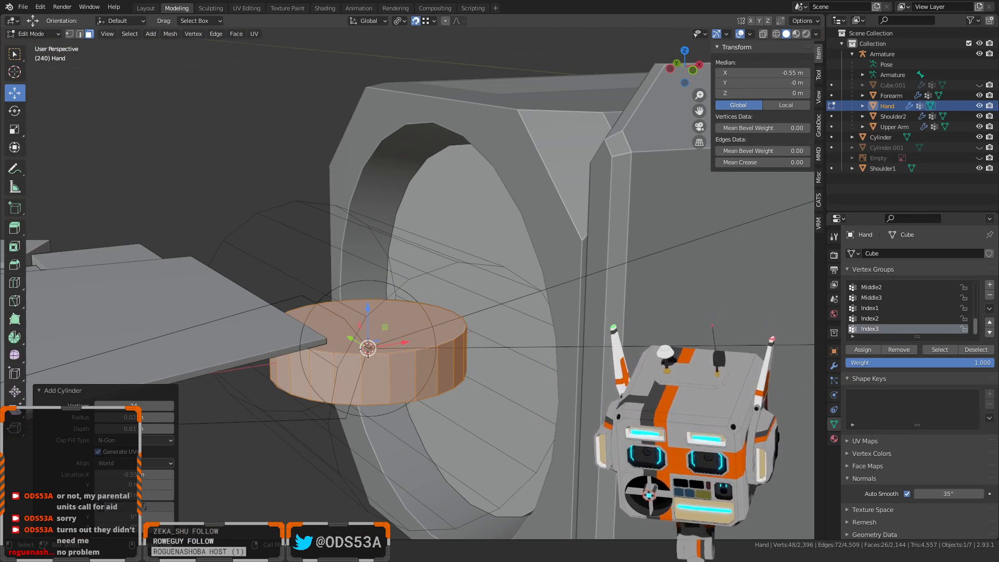
middle_drag(372, 359, 379, 423)
middle_drag(201, 303, 212, 333)
scroll(215, 335, up, 1)
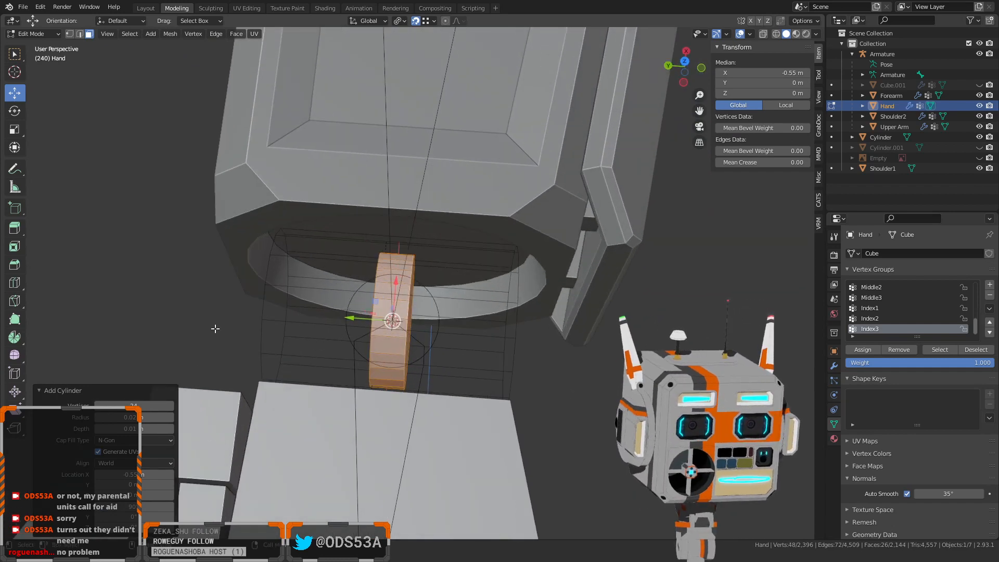
Move the cylinder along Y to exactly -0.03 m and deselect it
scroll(353, 326, up, 1)
key(g)
key(y)
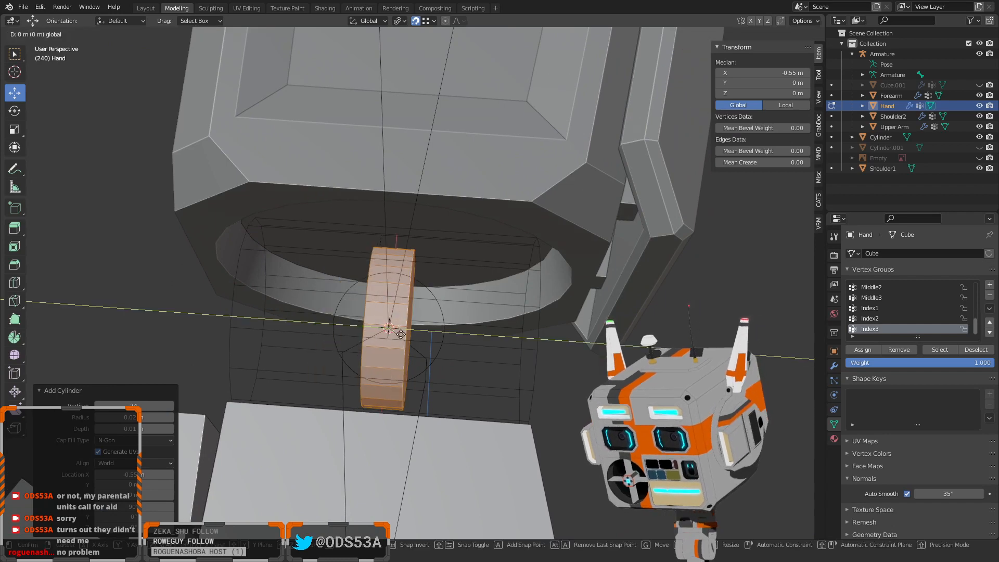
click(463, 400)
shift+middle_drag(457, 399, 410, 390)
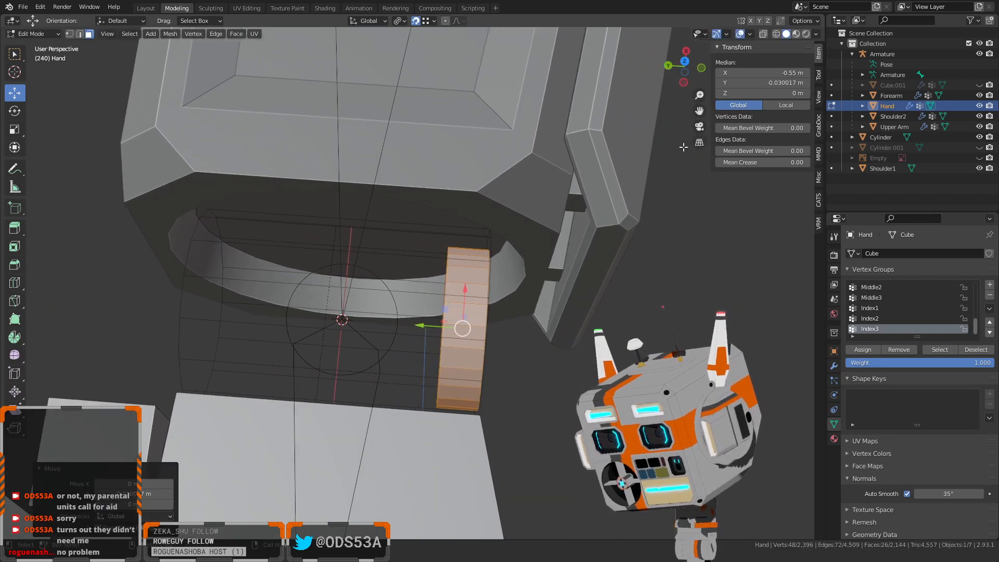
click(683, 62)
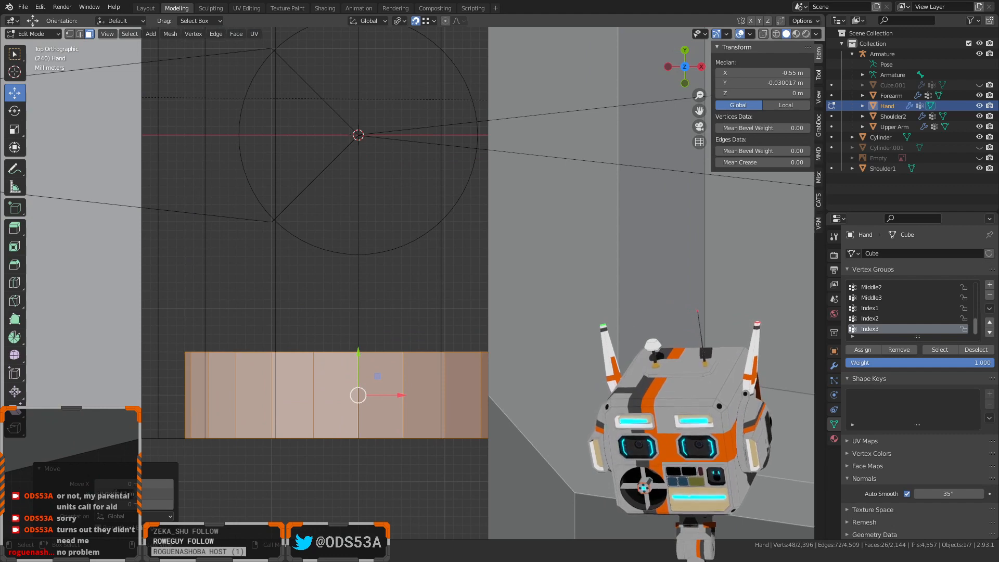
key(BackSpace)
key(Return)
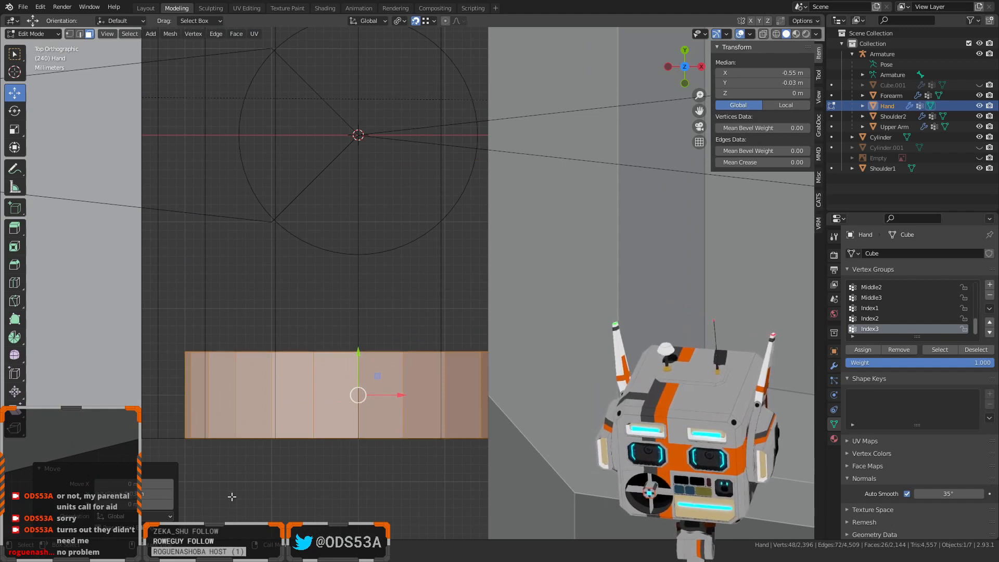
key(alt+a)
middle_drag(218, 442, 430, 376)
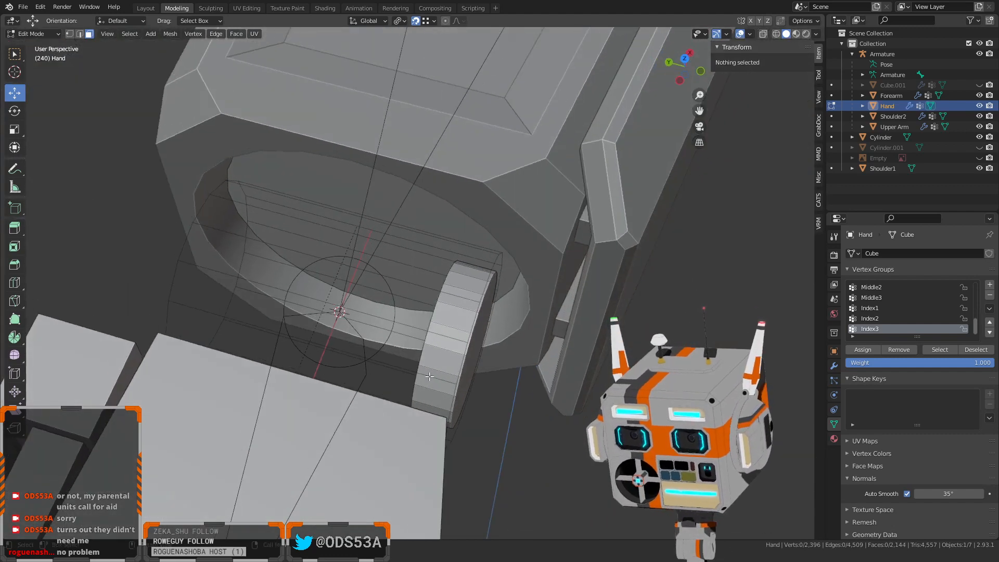
Duplicate the whole wrist disc and place the copy on the opposite side at Y 0.03 m
click(458, 323)
key(l)
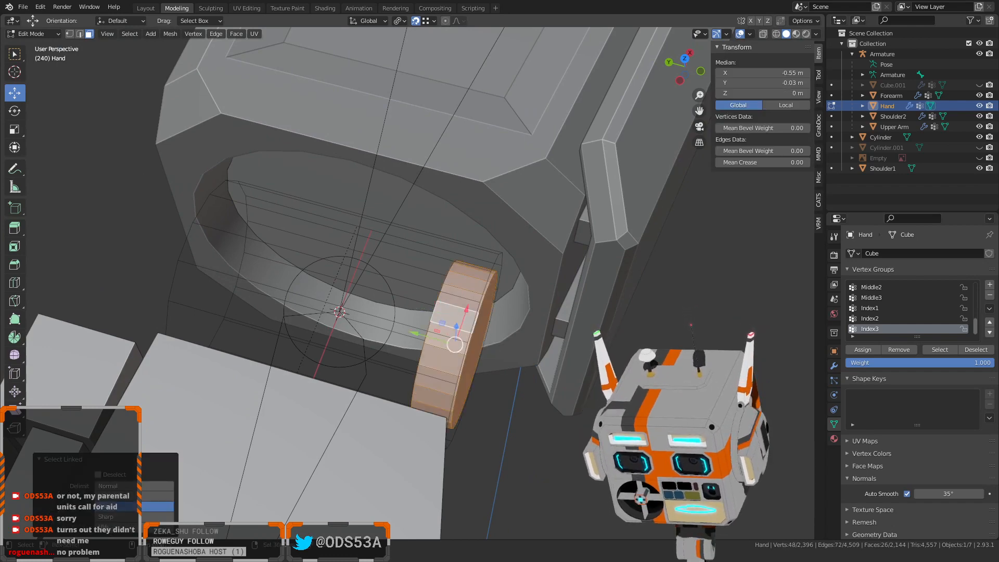
key(shift+d)
key(Escape)
middle_drag(394, 403, 421, 376)
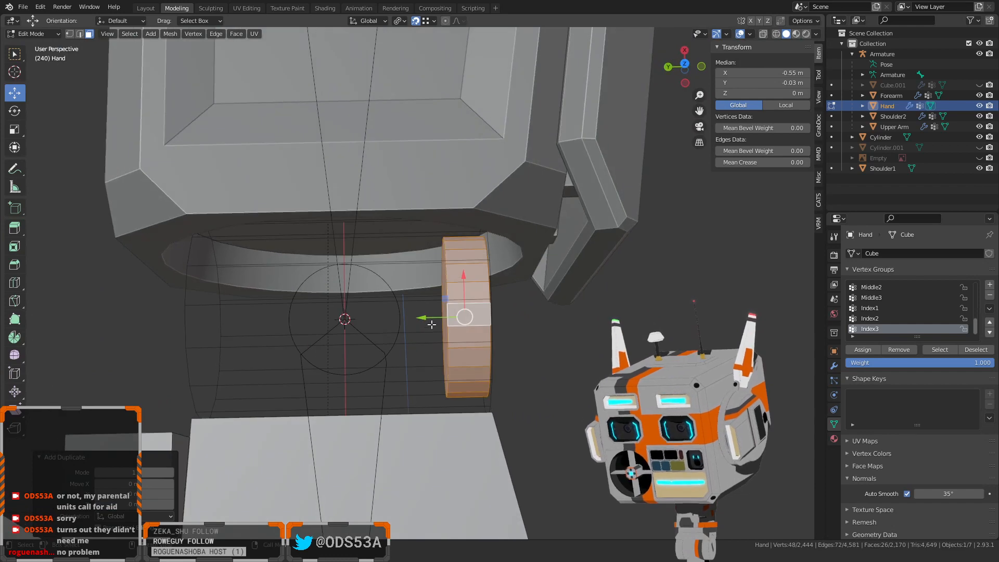
drag(431, 324, 221, 401)
shift+middle_drag(239, 402, 397, 349)
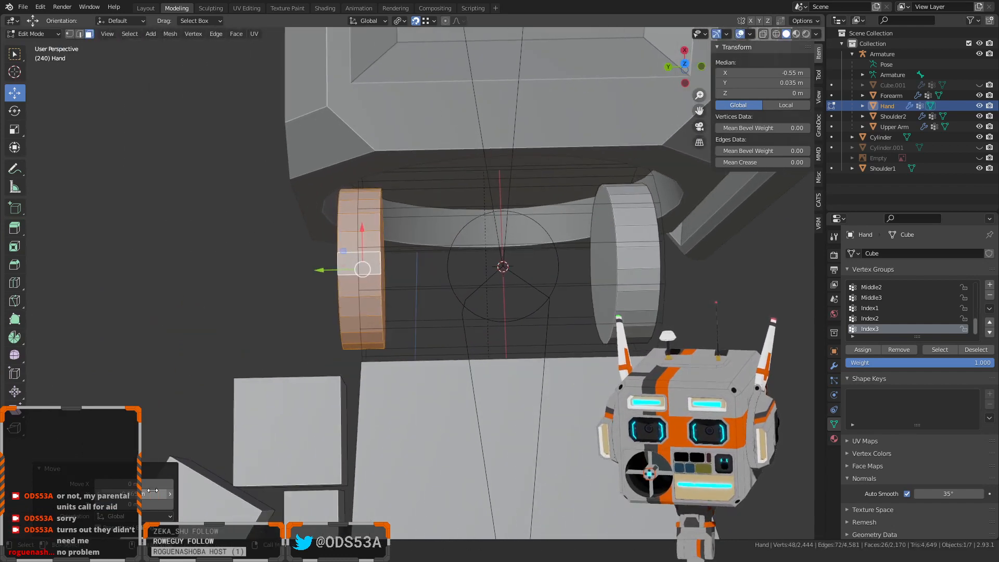
click(143, 495)
key(BackSpace)
key(Return)
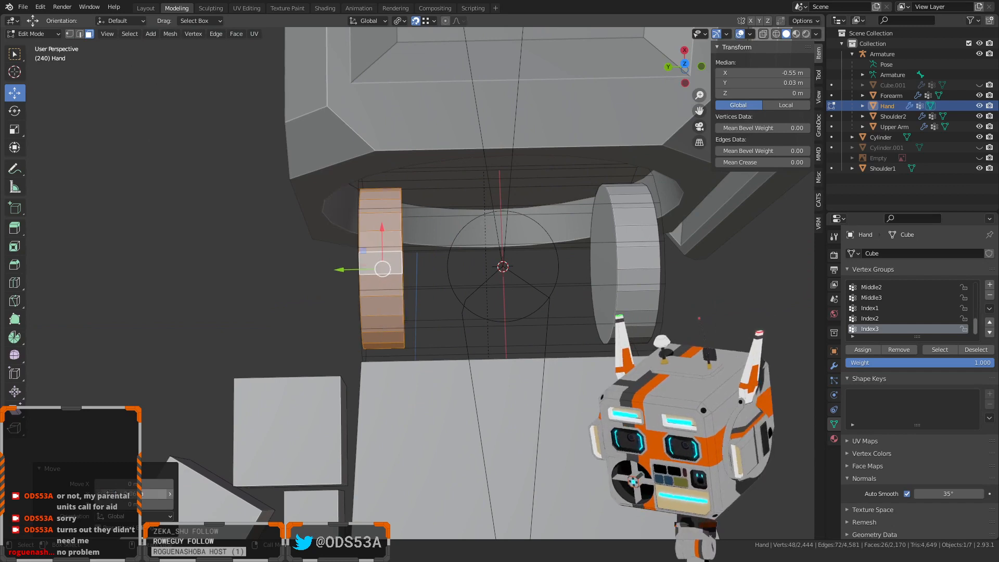
click(194, 300)
Check the placement of the two wrist discs between palm and forearm from the top and from the side
scroll(531, 204, up, 2)
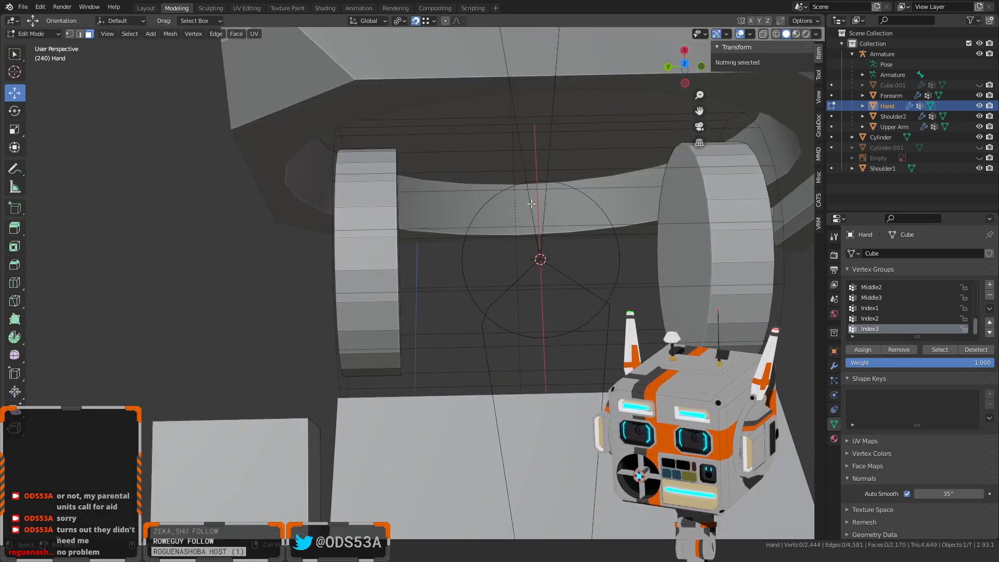
click(686, 64)
scroll(549, 164, down, 5)
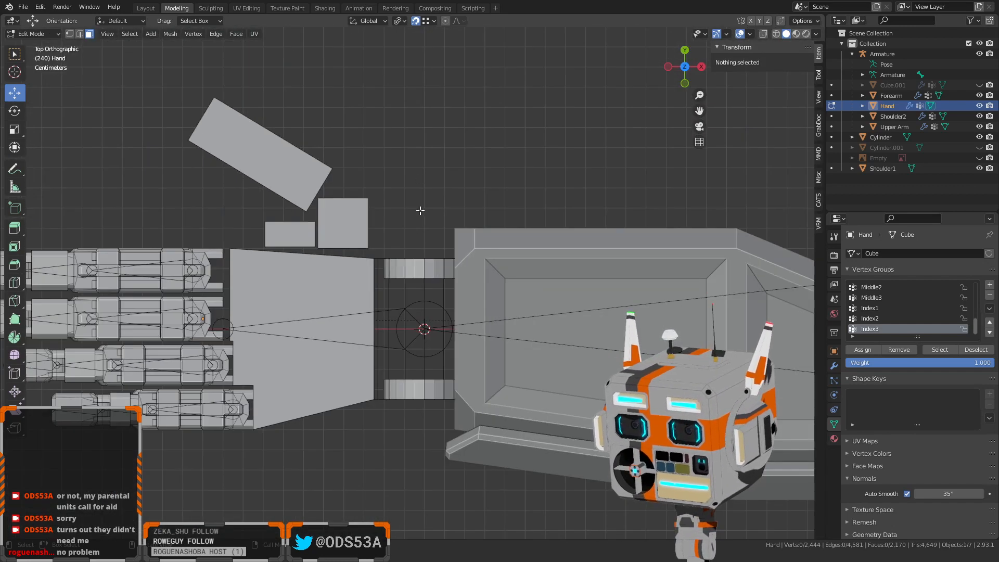
middle_drag(420, 210, 437, 167)
scroll(479, 321, up, 4)
middle_drag(479, 321, 453, 308)
scroll(454, 308, down, 5)
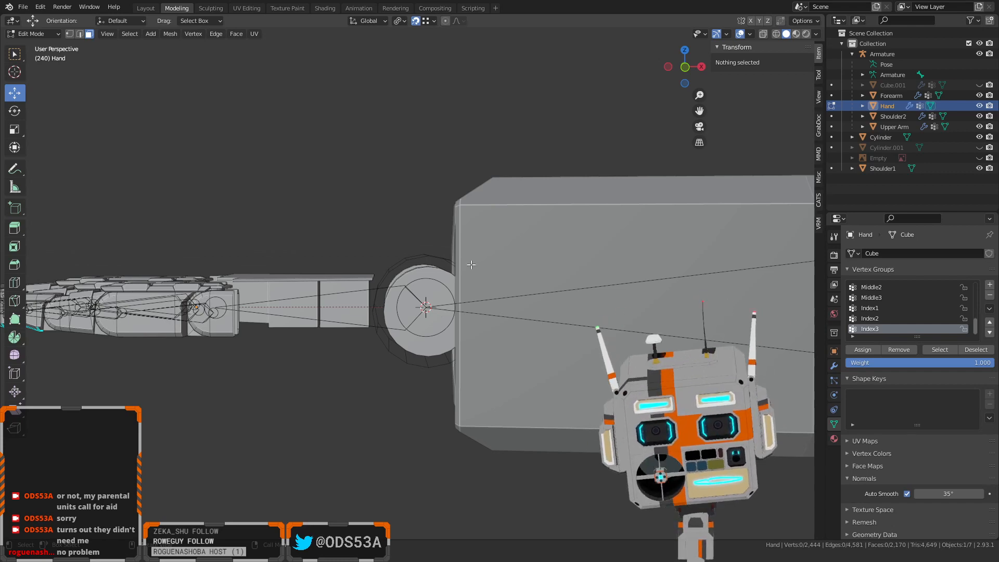
Duplicate the whole wrist disc at Y -0.03 m and move the copy along Y to the pivot at Y 0 m
middle_drag(470, 264, 519, 433)
scroll(438, 335, up, 3)
click(519, 403)
key(l)
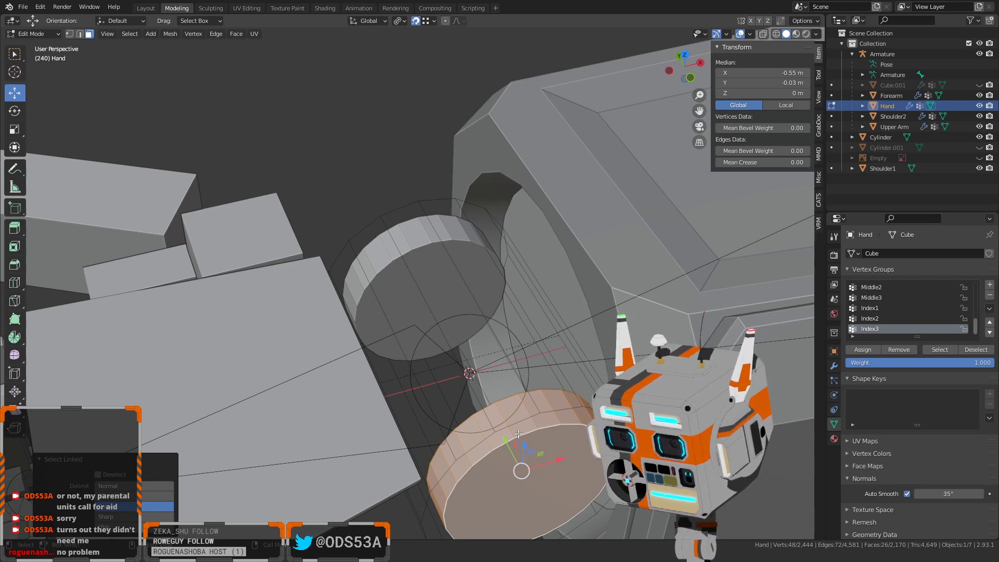
middle_drag(522, 433, 561, 443)
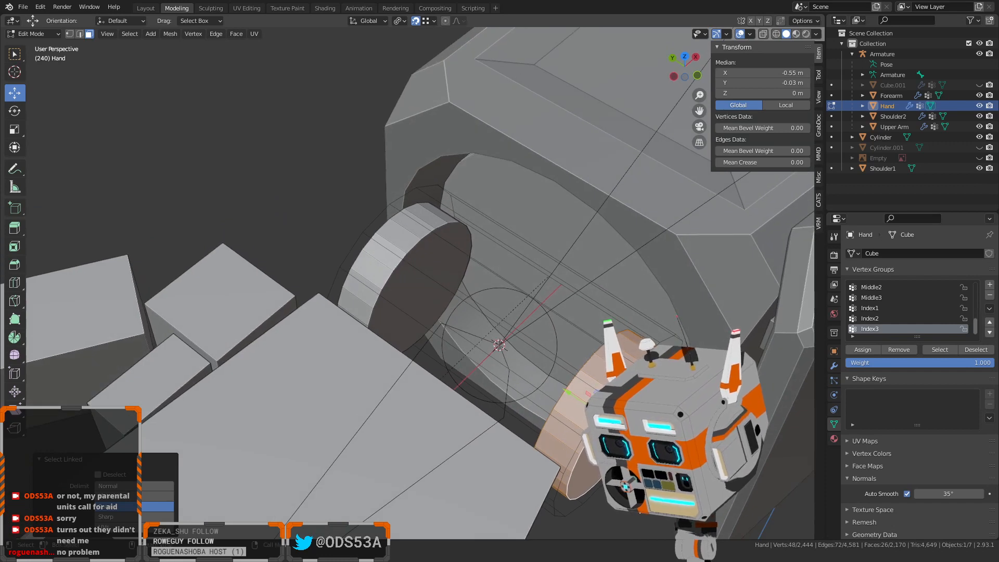
key(shift+d)
key(Escape)
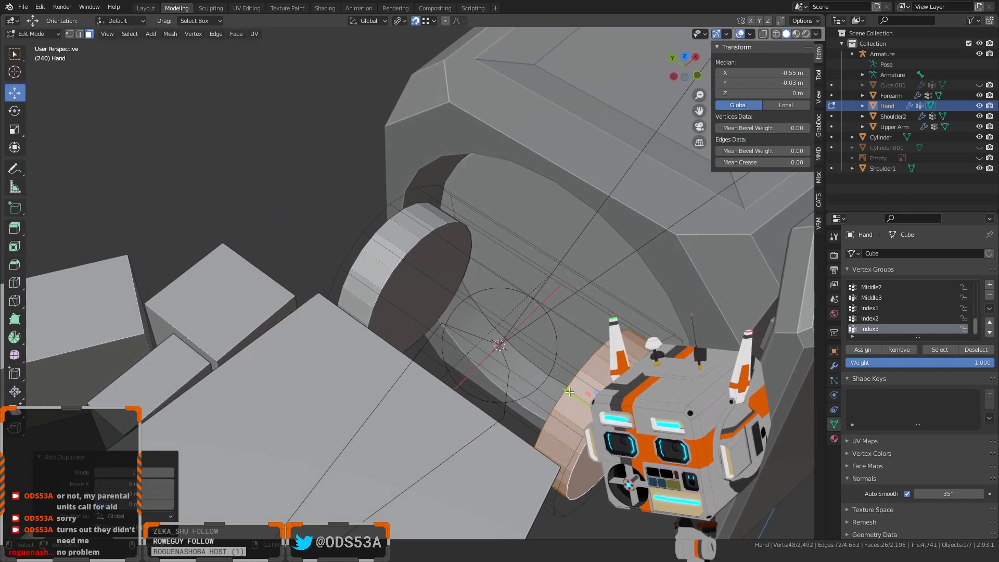
drag(569, 392, 499, 345)
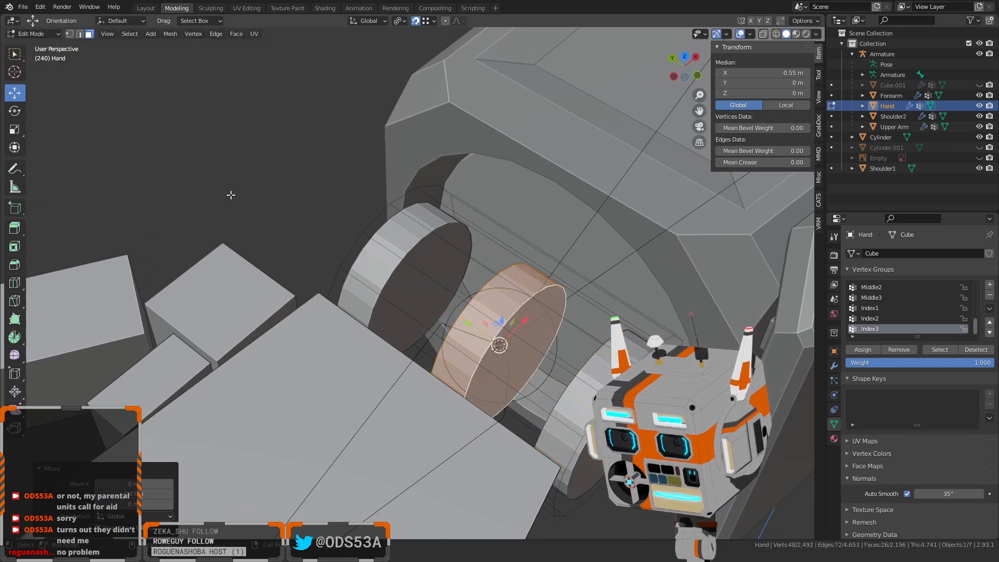
Rotate the duplicated center disc 90° about the global X axis so it lies flat
click(15, 110)
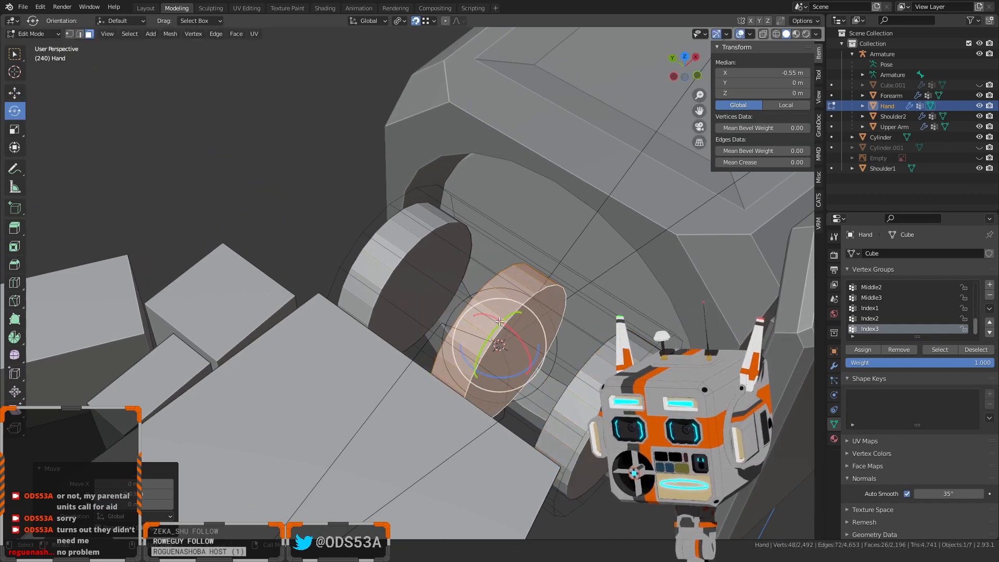
click(15, 93)
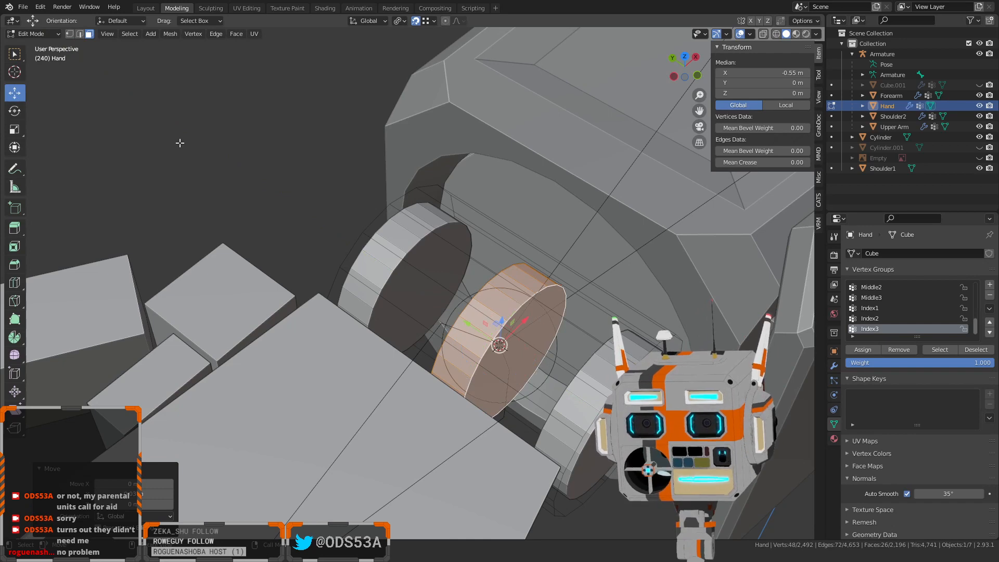
key(r)
key(y)
key(9)
key(0)
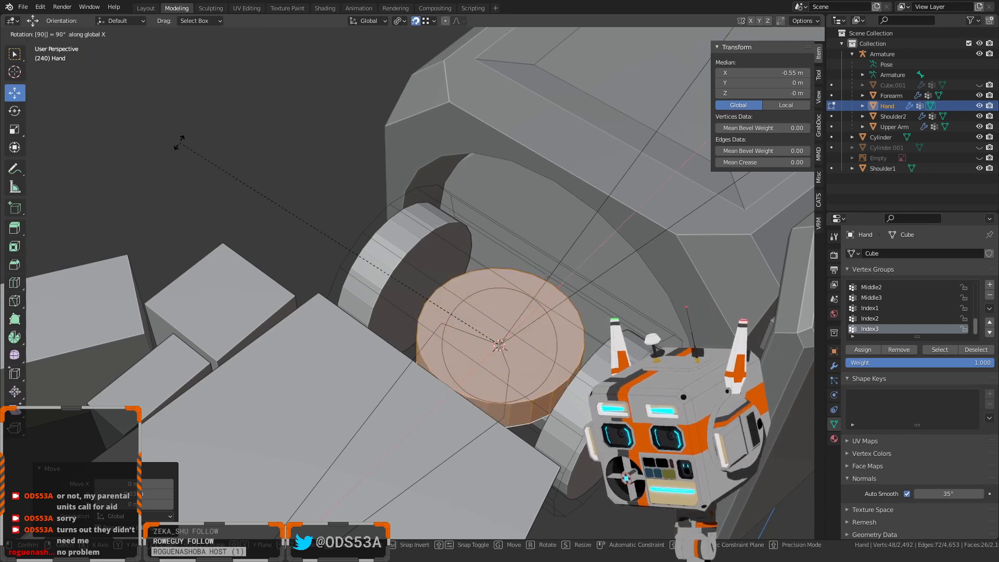
key(Return)
Raise the flat disc along Z to exactly 0.02 m above the pivot and deselect it
middle_drag(475, 290, 417, 273)
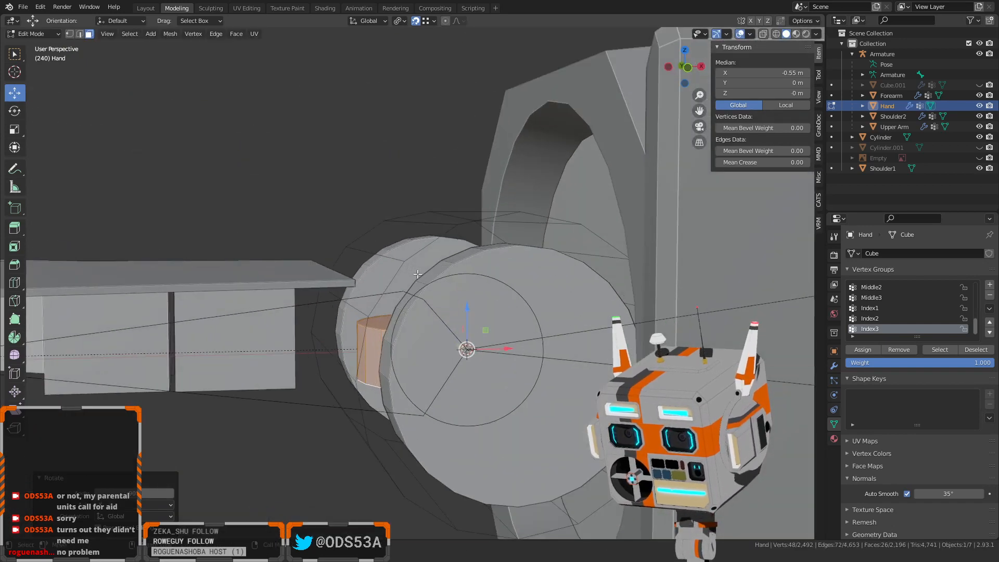
drag(464, 305, 523, 212)
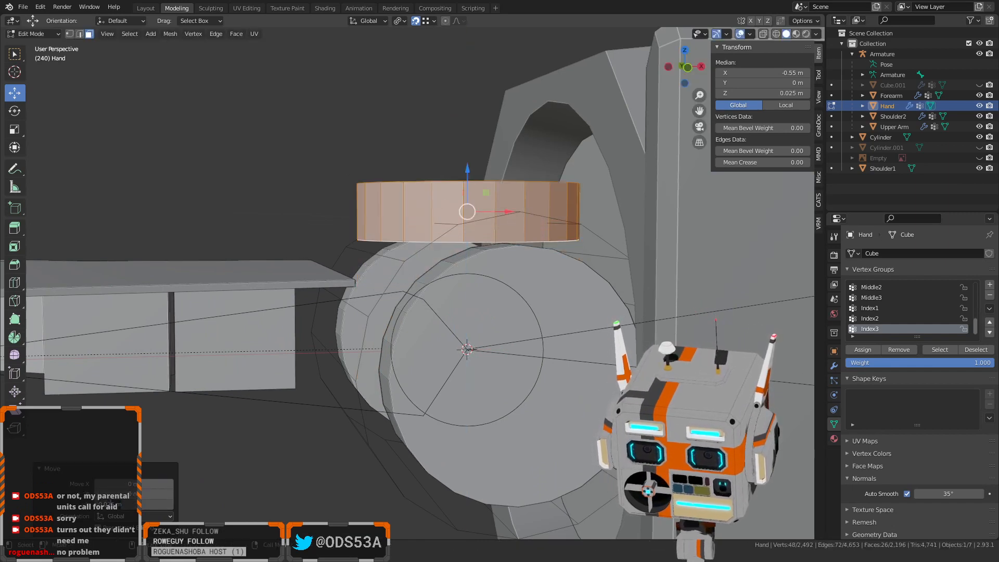
key(BackSpace)
key(Return)
scroll(256, 240, down, 4)
middle_drag(257, 240, 283, 336)
click(313, 414)
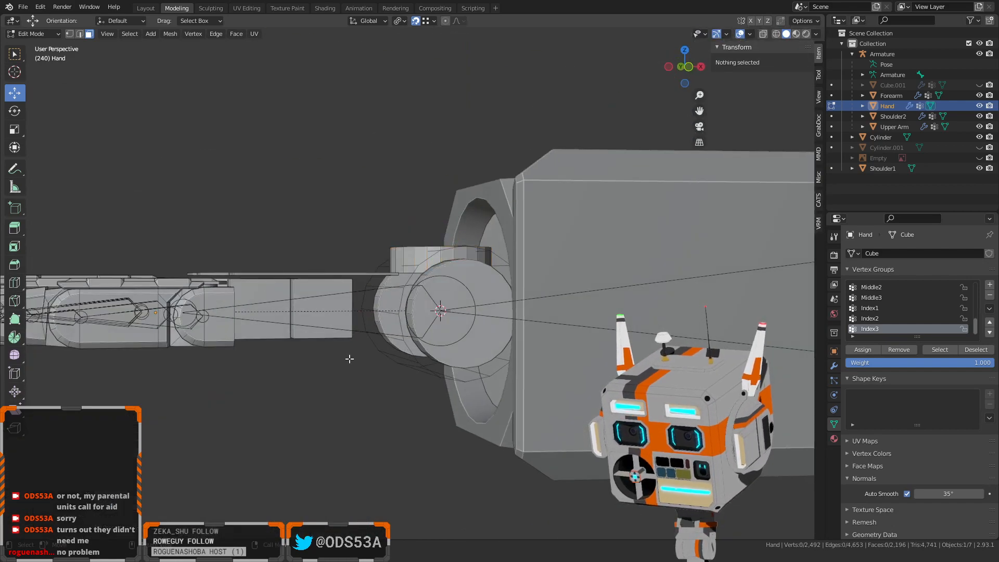
Duplicate the whole upper disc, place the copy on the opposite side below the pivot along Z, and deselect it
scroll(394, 239, up, 2)
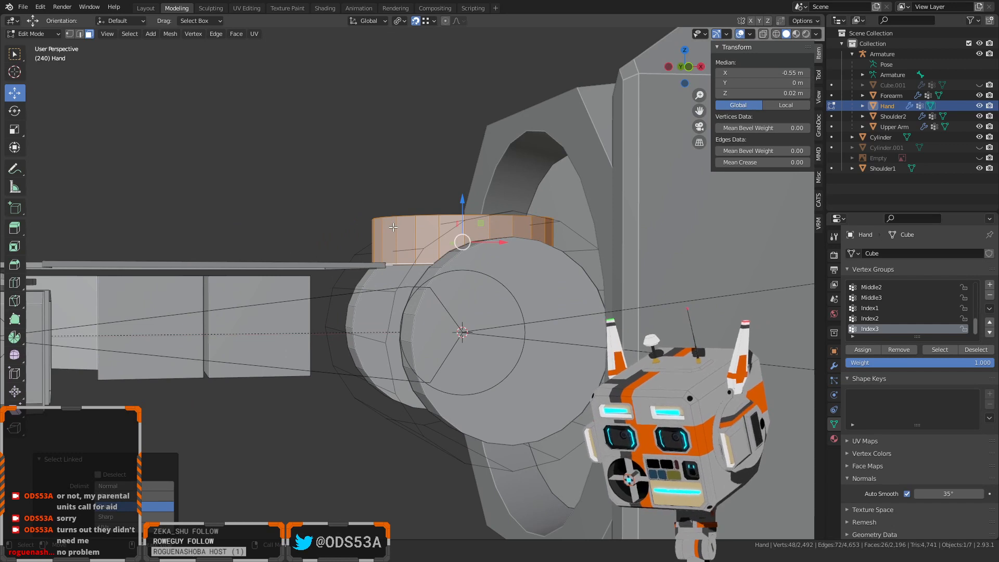
key(shift+d)
right_click(329, 156)
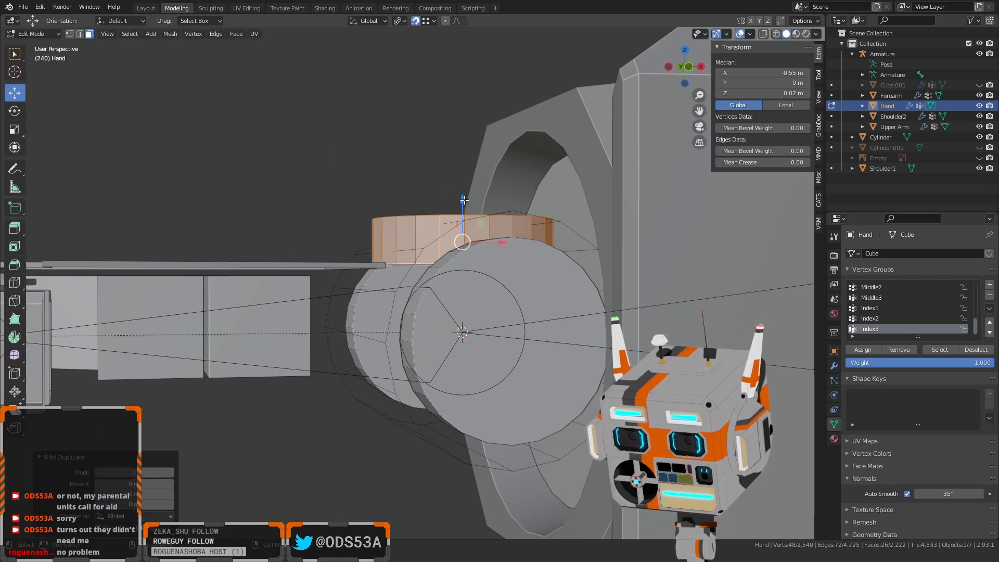
drag(463, 199, 462, 406)
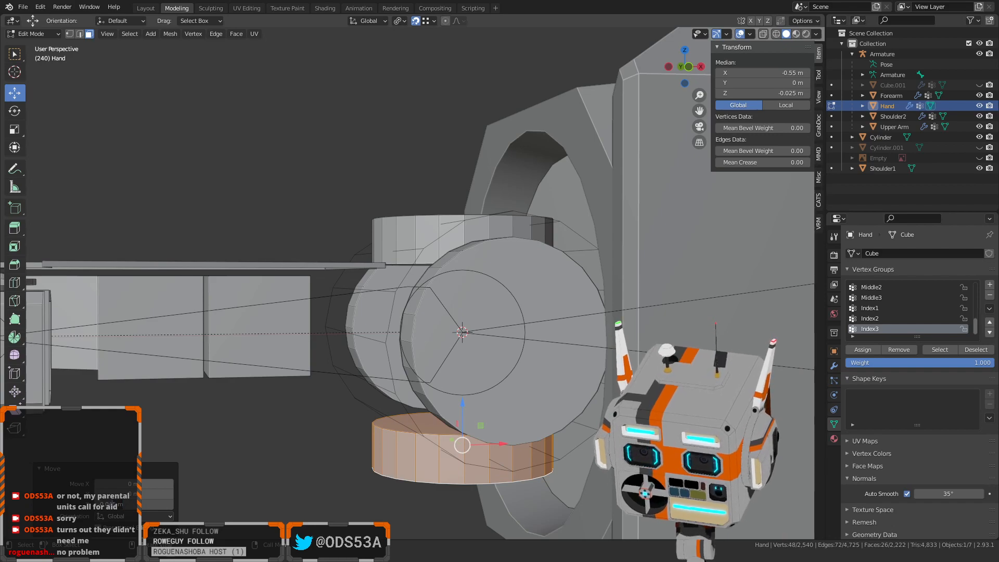
key(BackSpace)
key(Return)
click(247, 479)
Examine how the four wrist discs sit between the palm and the forearm opening from several angles
scroll(248, 479, down, 5)
middle_drag(247, 479, 377, 308)
scroll(435, 483, up, 5)
click(480, 252)
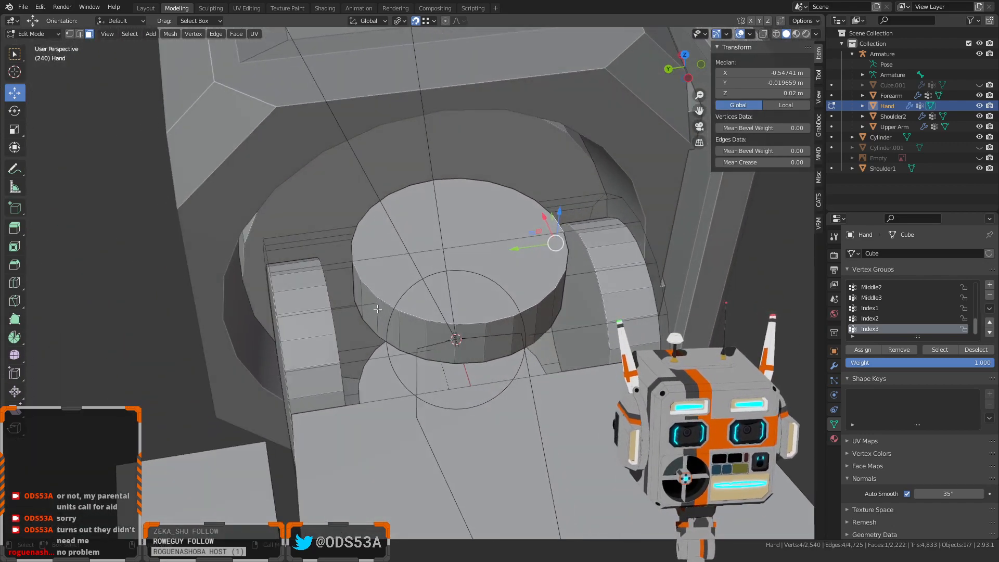
middle_drag(378, 309, 325, 234)
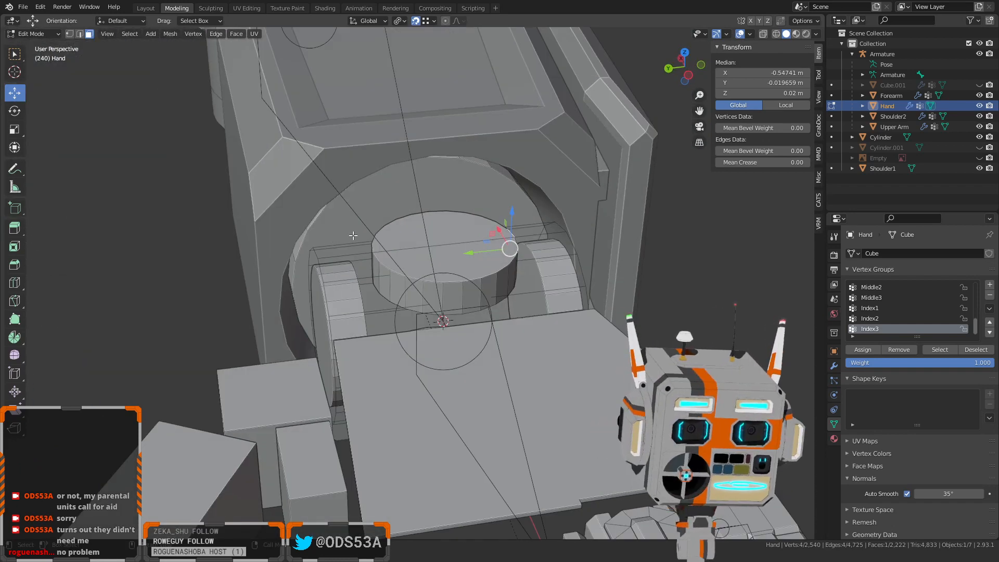
middle_drag(354, 338, 382, 340)
scroll(329, 383, up, 3)
middle_drag(330, 383, 326, 203)
key(alt+a)
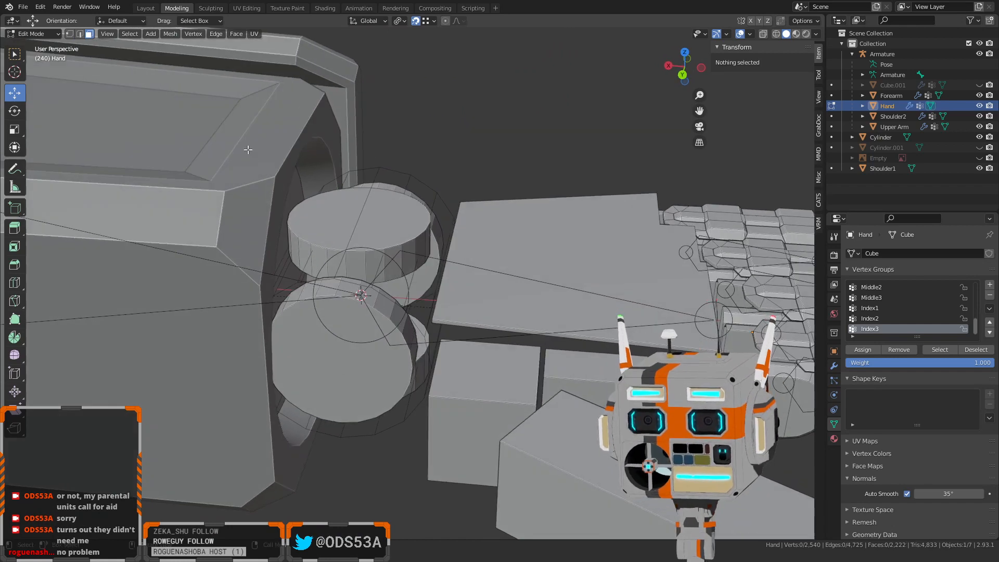
Add a cube with a size of 1 cm at the wrist pivot between the discs and deselect it
click(151, 34)
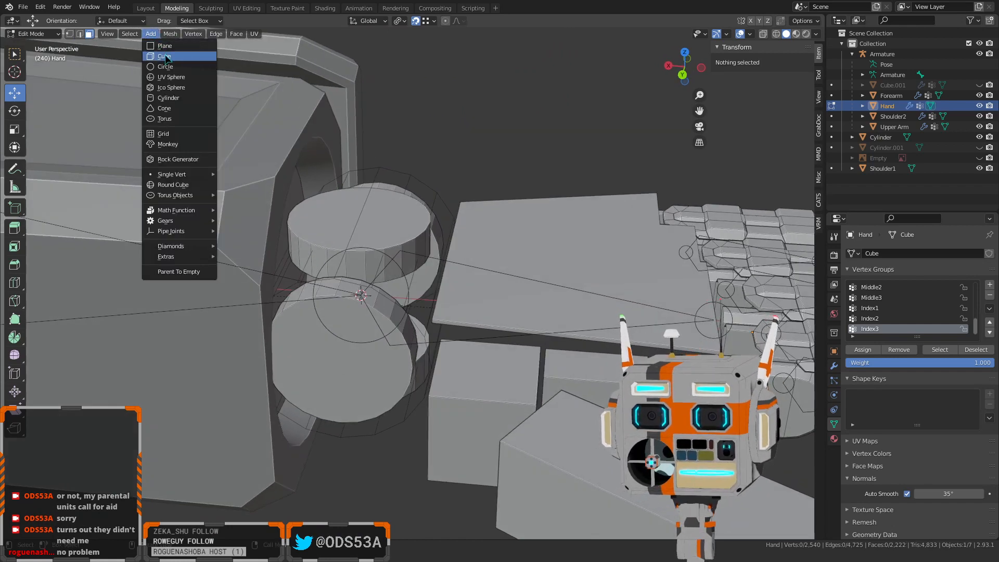
click(165, 56)
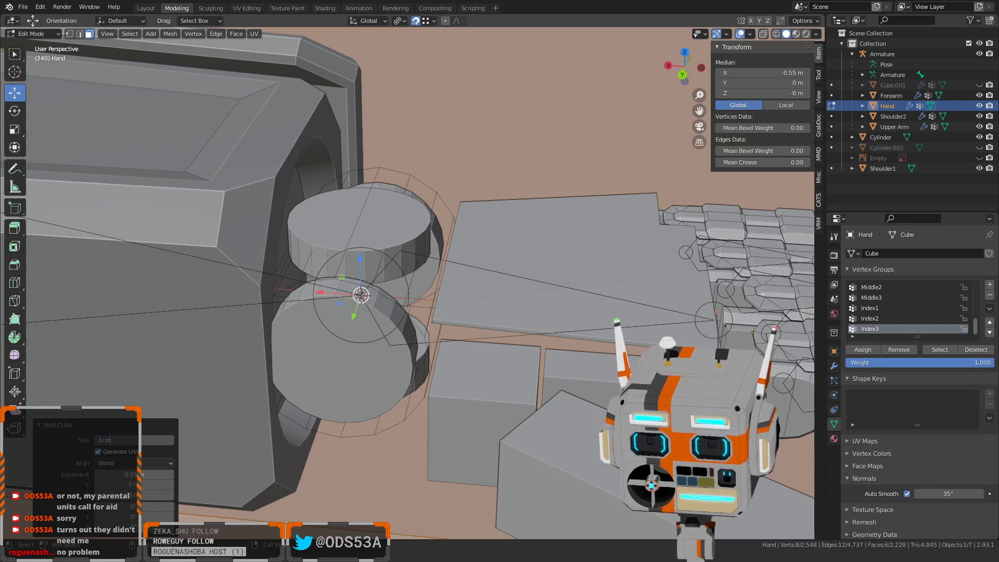
key(Return)
scroll(334, 355, up, 10)
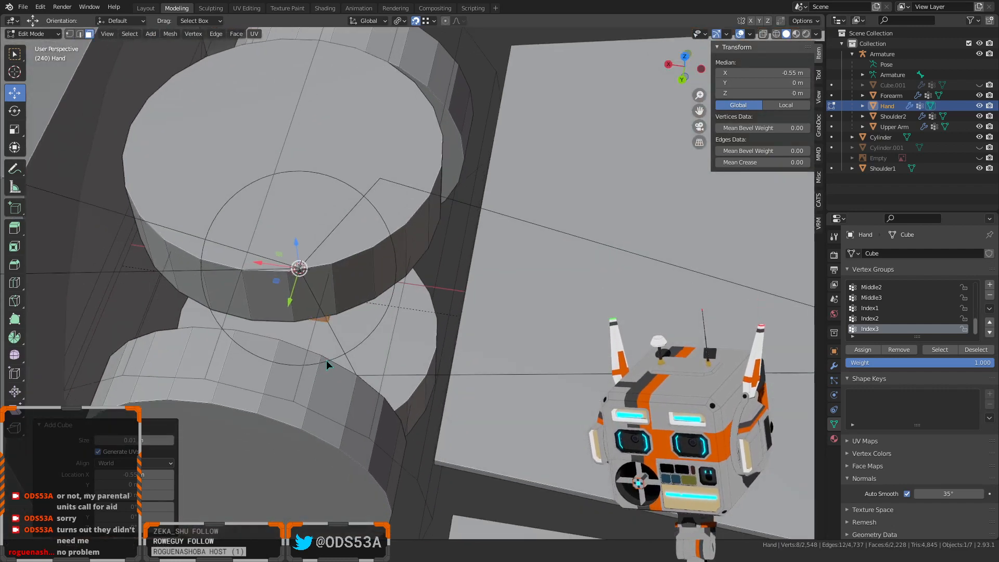
middle_drag(258, 219, 263, 260)
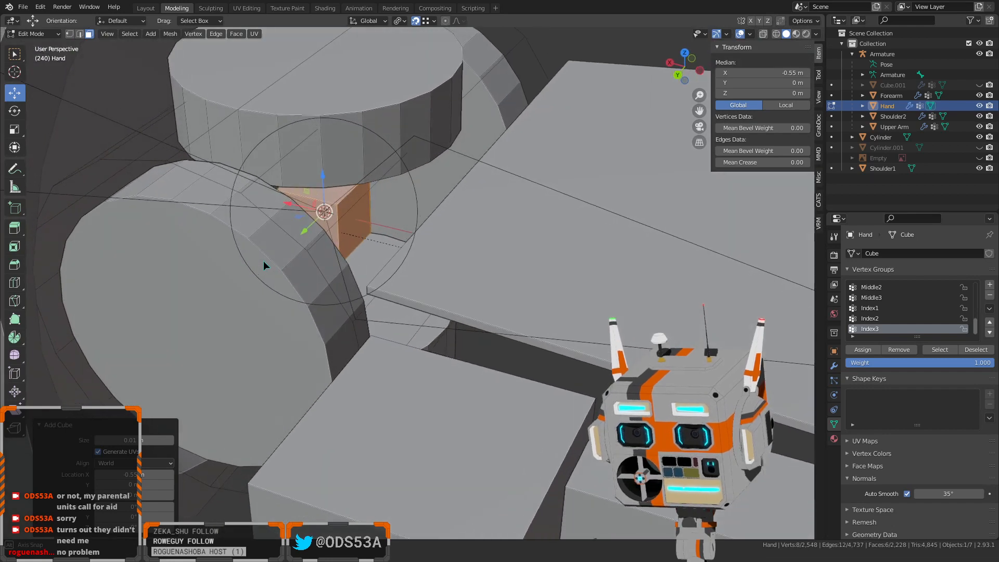
mouse_move(279, 204)
middle_down()
mouse_move(300, 215)
mouse_move(294, 210)
middle_up()
scroll(296, 224, down, 5)
click(359, 451)
Try moving the cube's palm-side face along X to -0.57 m
scroll(359, 438, up, 2)
scroll(276, 149, up, 3)
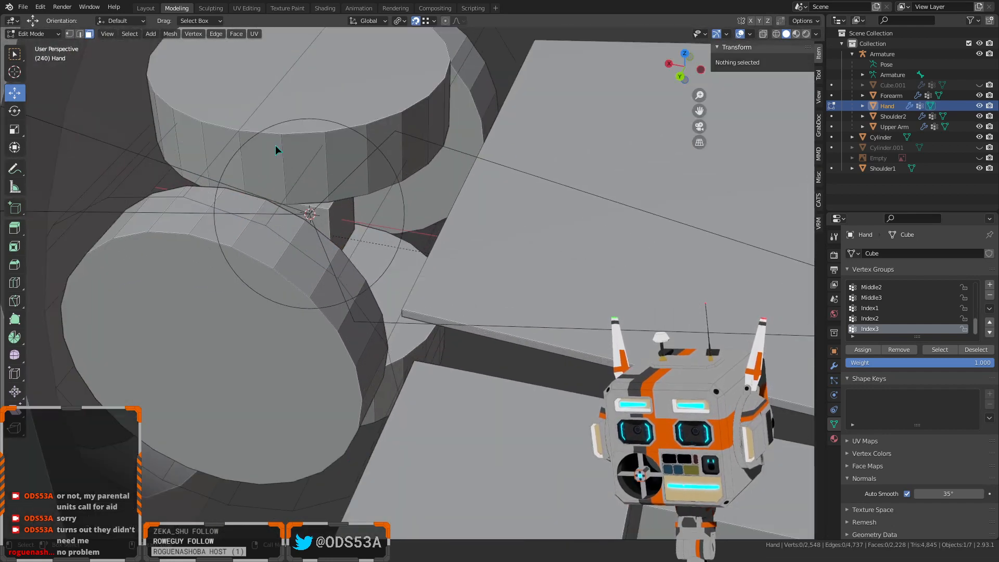
click(341, 224)
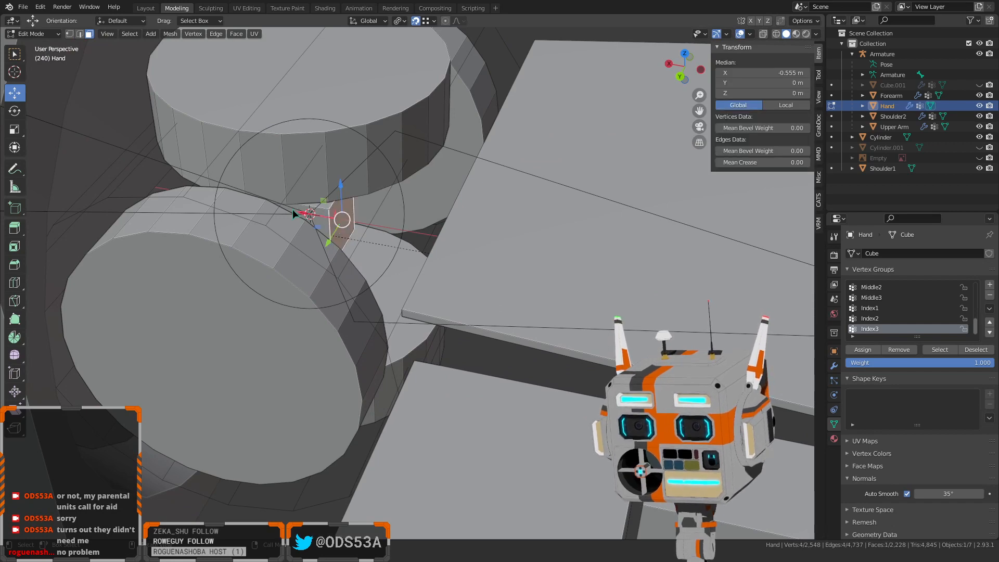
drag(303, 212, 357, 404)
middle_drag(358, 403, 406, 395)
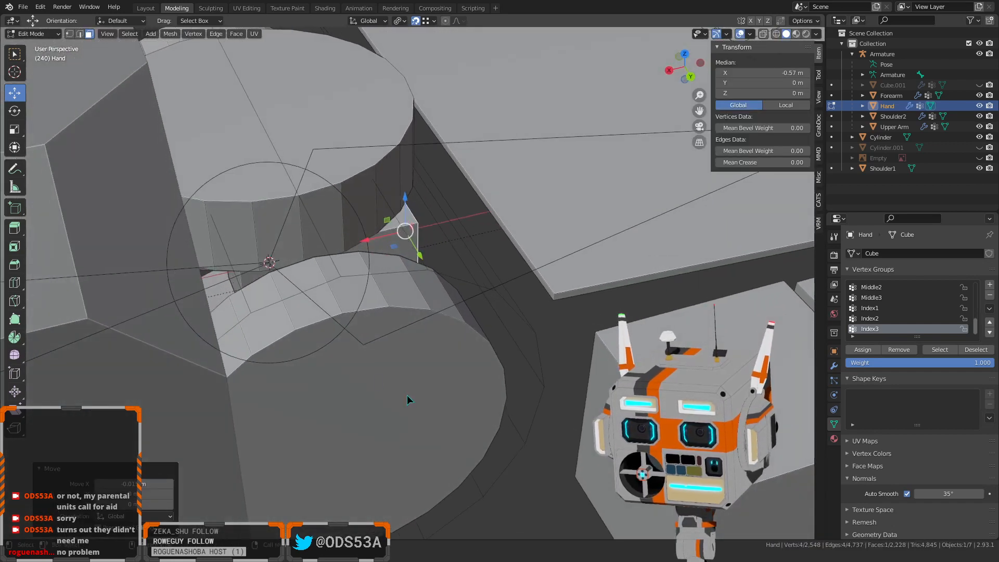
Try moving the cube's forearm-side face along X to -0.53 m
click(236, 279)
middle_drag(245, 282, 193, 255)
key(g)
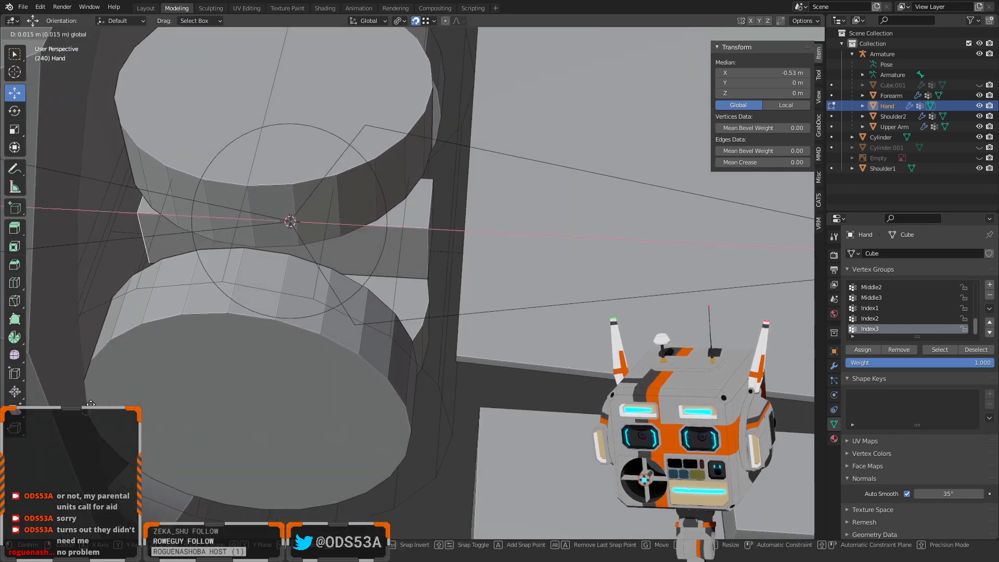
drag(85, 409, 86, 409)
middle_drag(86, 409, 53, 282)
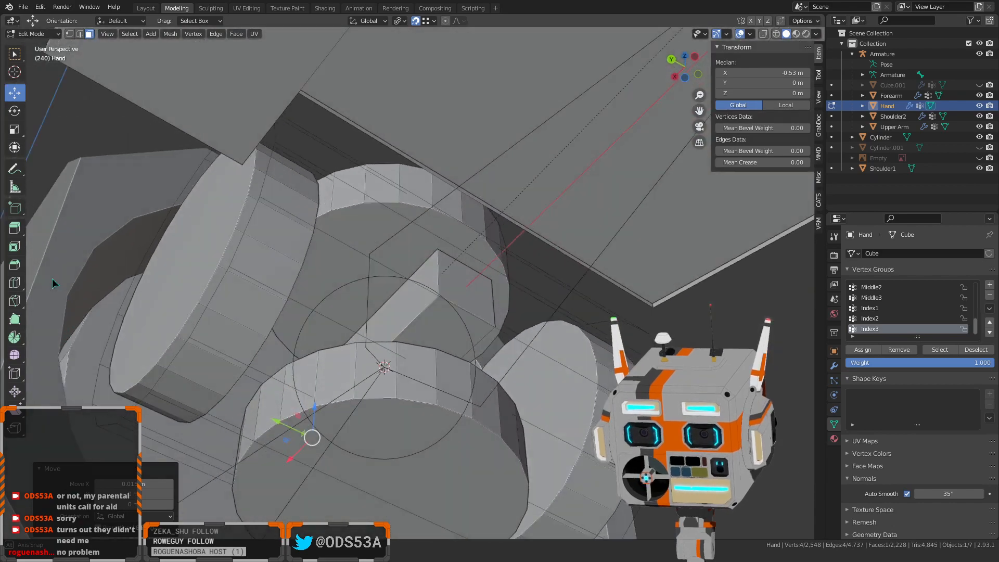
scroll(302, 350, down, 3)
middle_drag(303, 345, 262, 373)
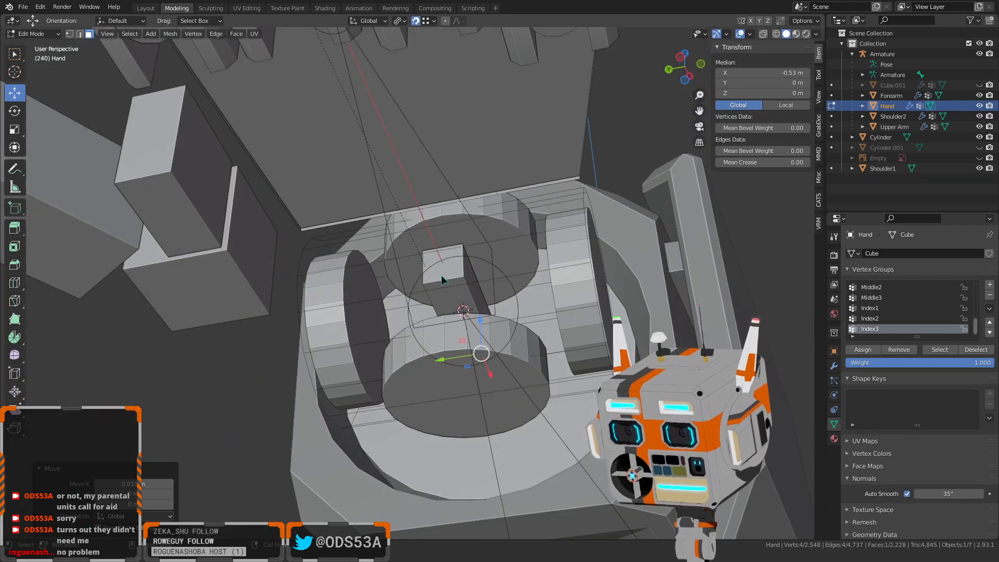
Undo the cube's stretching along X and clear the selection
middle_drag(448, 282, 424, 378)
key(l)
click(457, 266)
scroll(468, 290, up, 3)
key(ctrl+z)
click(532, 289)
middle_drag(536, 265, 528, 281)
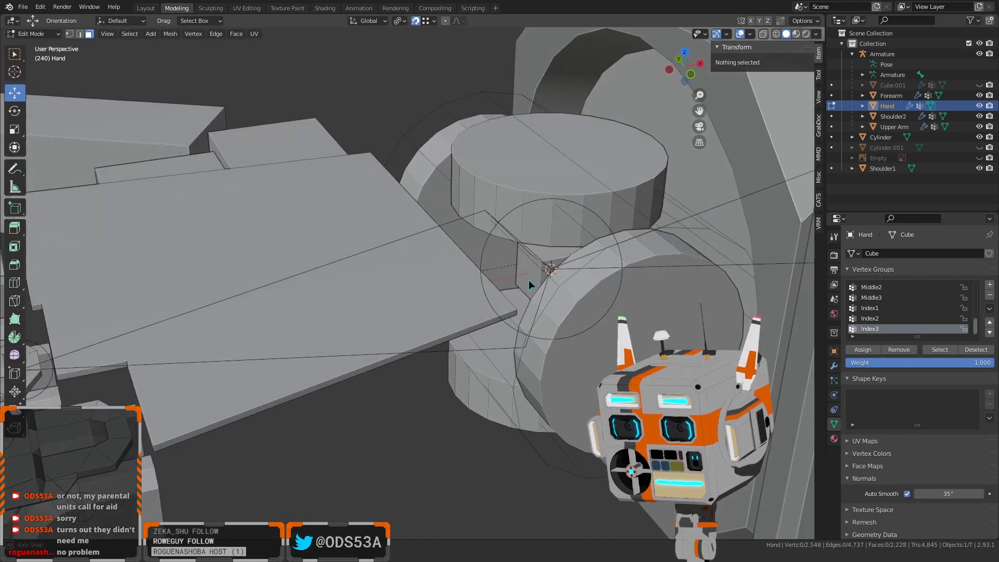
Stretch the cube vertically into a bar by raising its top face toward the upper disc and lowering its bottom face to Z -0.02 m
click(548, 248)
middle_drag(547, 247, 548, 208)
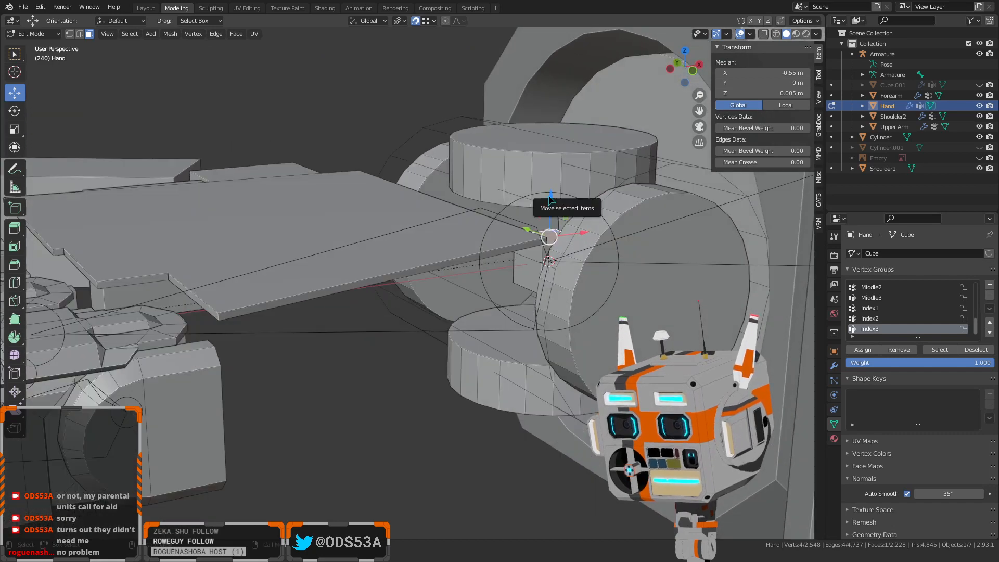
drag(550, 197, 552, 187)
middle_drag(660, 197, 541, 295)
key(g)
key(z)
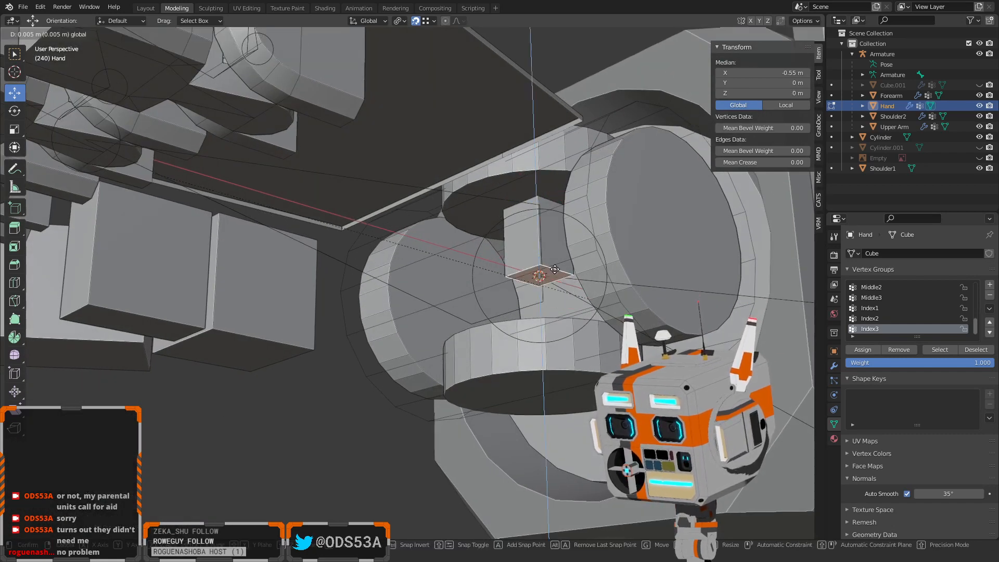
click(555, 269)
middle_drag(554, 269, 568, 303)
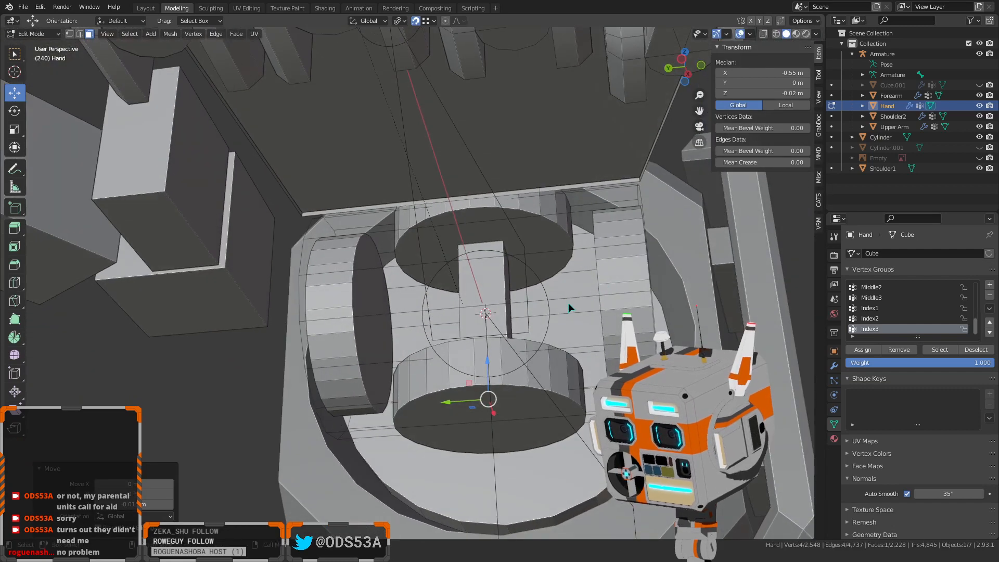
Select the whole vertical bar and move it along Y to exactly 0.03 m, inside the side disc
key(l)
middle_drag(502, 292, 474, 317)
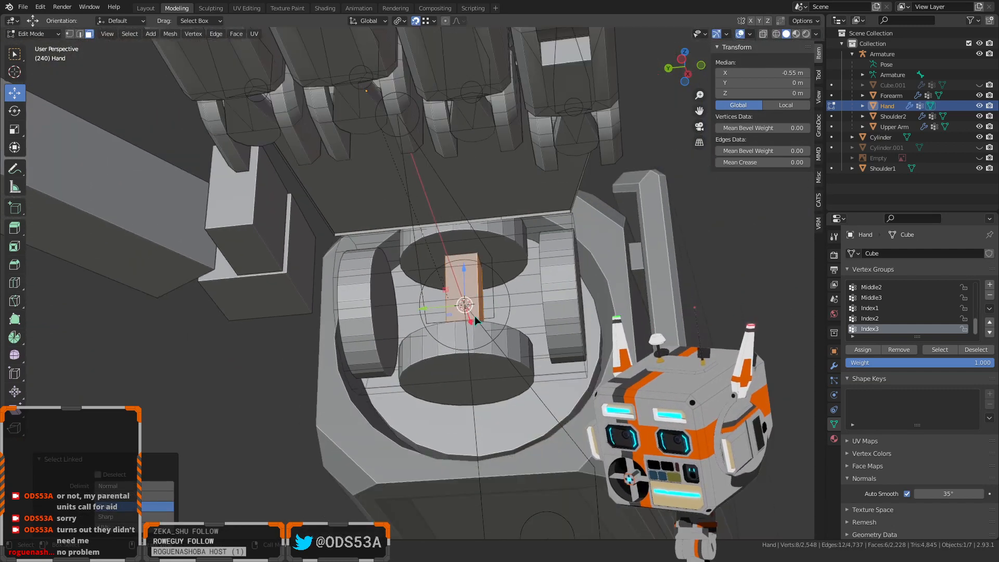
key(g)
key(y)
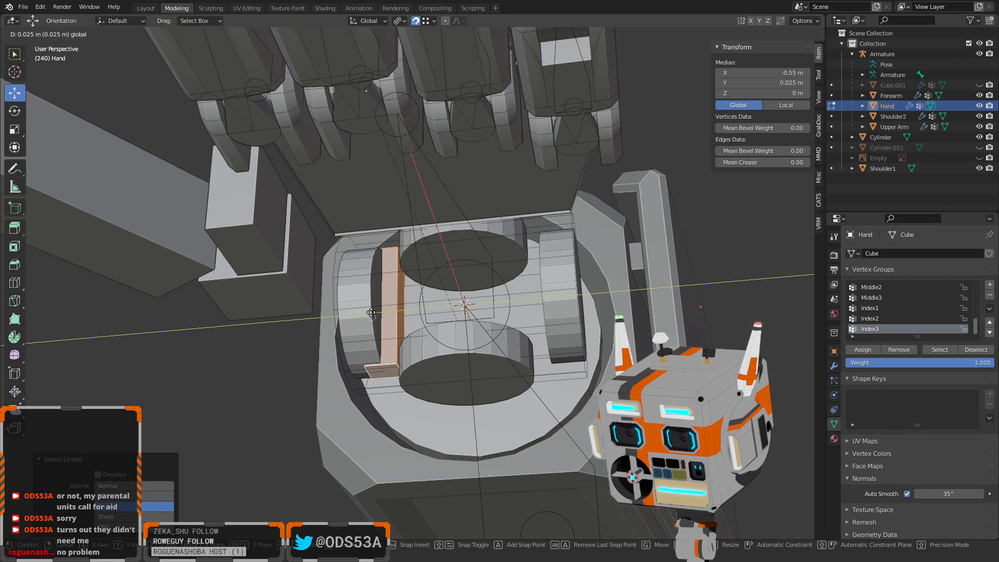
click(354, 391)
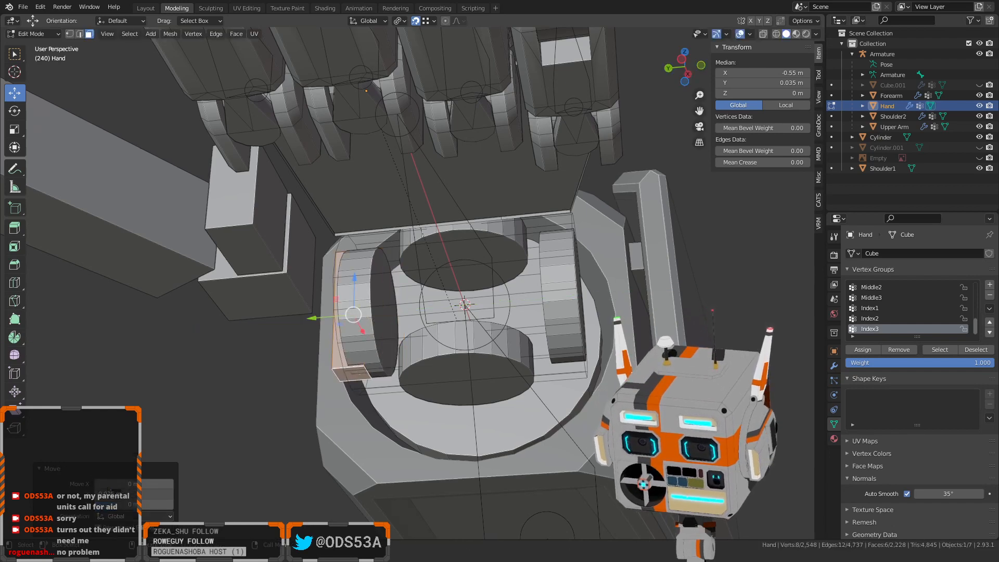
drag(108, 492, 109, 490)
Shift the vertical bar along X toward the palm to about -0.555 m
middle_drag(229, 432, 436, 359)
scroll(414, 422, up, 3)
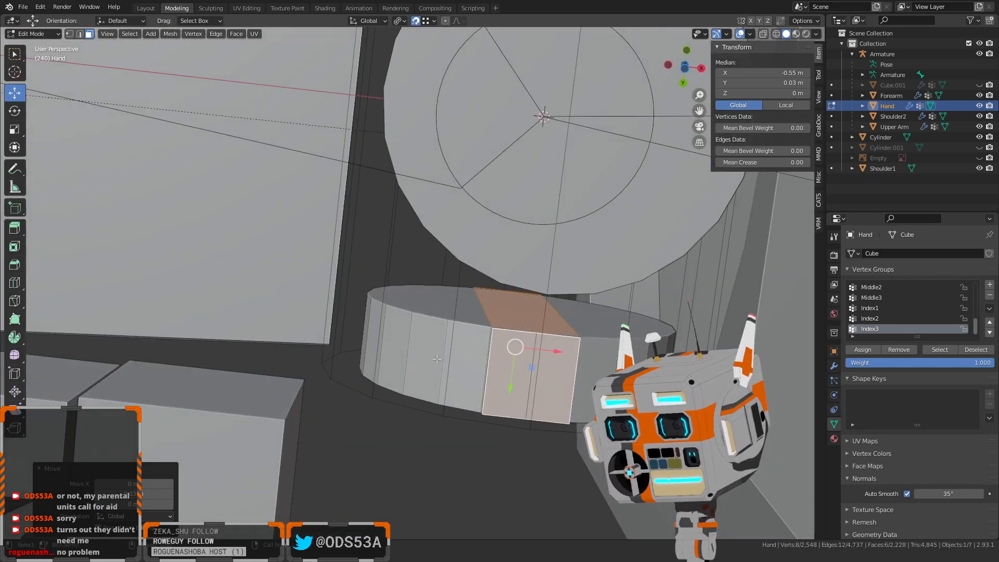
drag(555, 353, 503, 455)
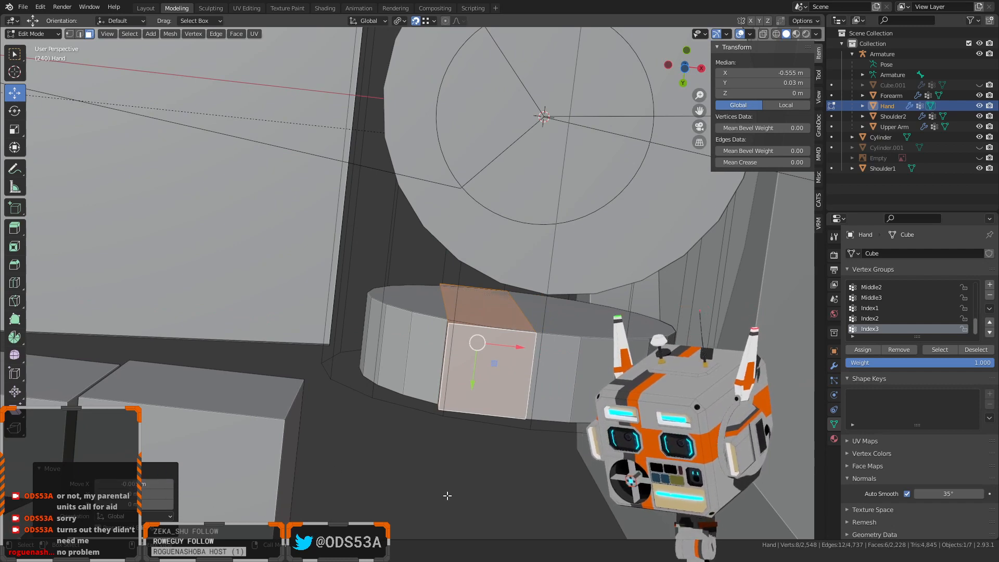
Move the vertical bar along X to -0.56 m and select all of its linked geometry
middle_drag(447, 496, 391, 237)
click(375, 356)
drag(487, 314, 368, 280)
scroll(432, 452, down, 6)
key(ctrl+l)
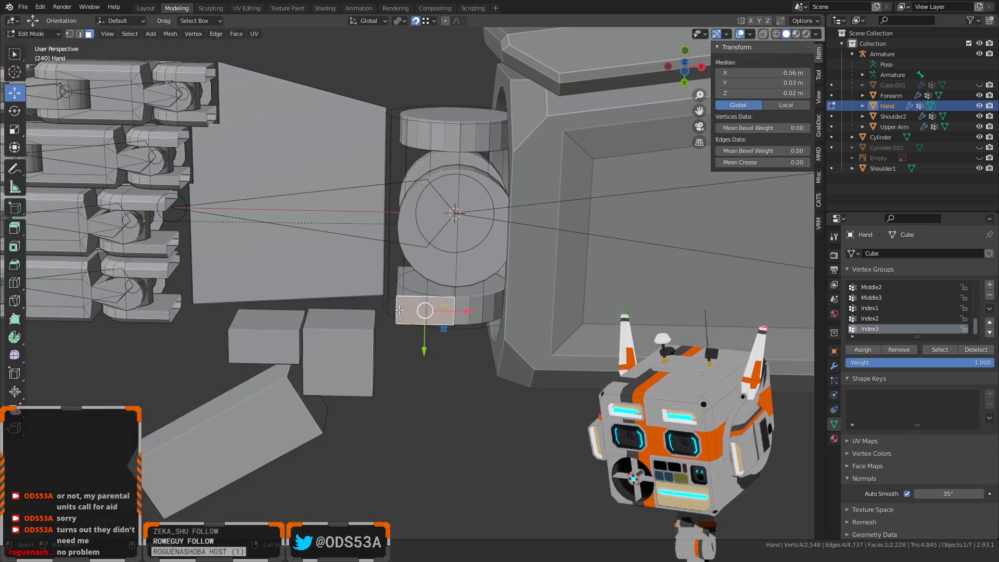
middle_drag(432, 452, 276, 326)
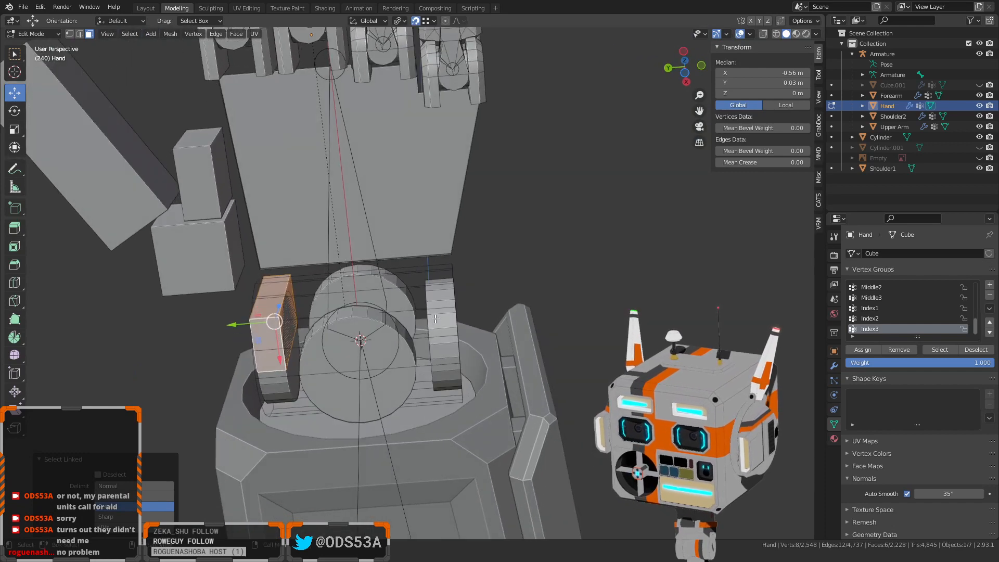
key(shift+d)
click(434, 318)
key(ctrl+z)
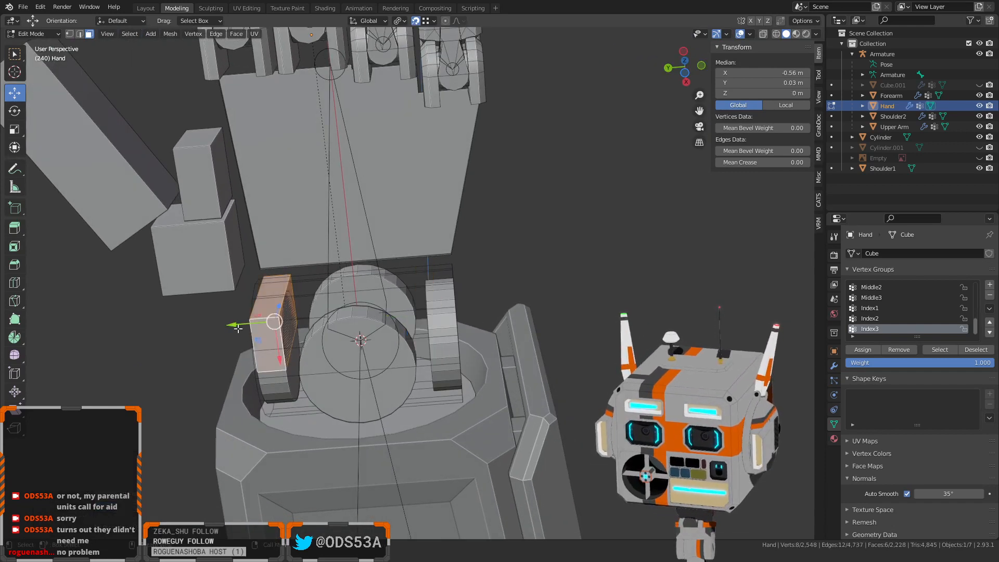
Duplicate the vertical bar and move the copy along Y to -0.03 m, inside the opposite side disc
key(shift+d)
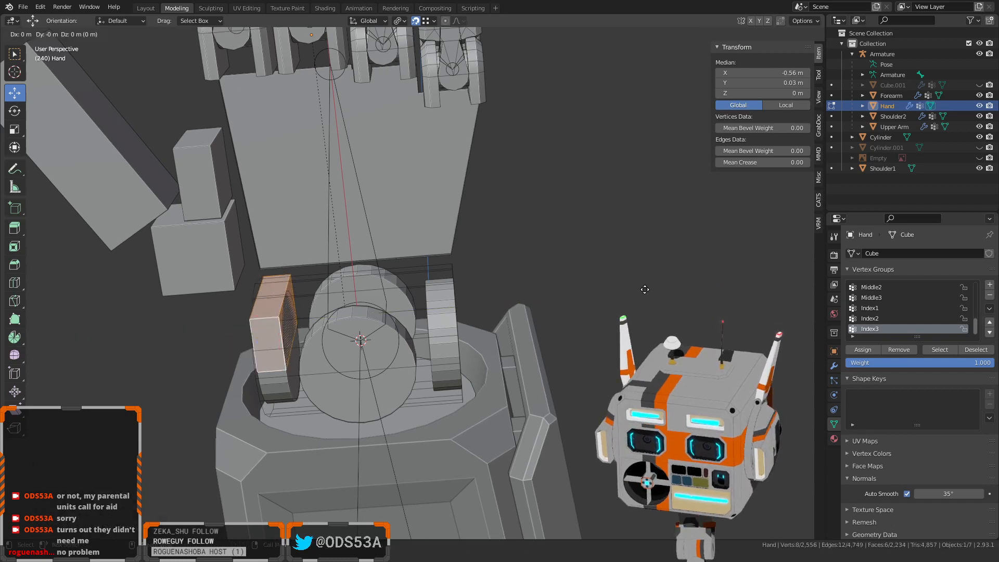
right_click(645, 289)
drag(229, 325, 411, 311)
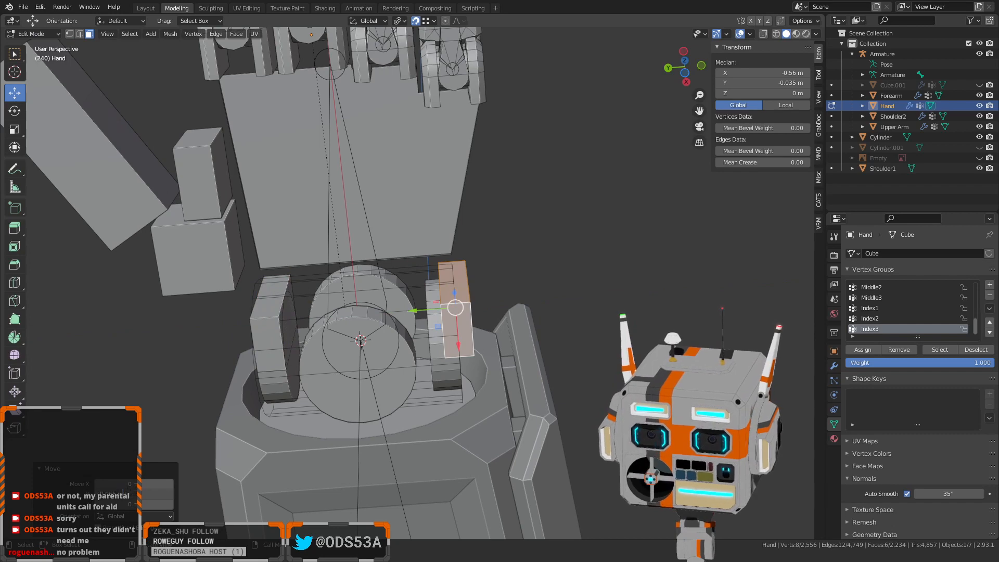
drag(111, 490, 112, 490)
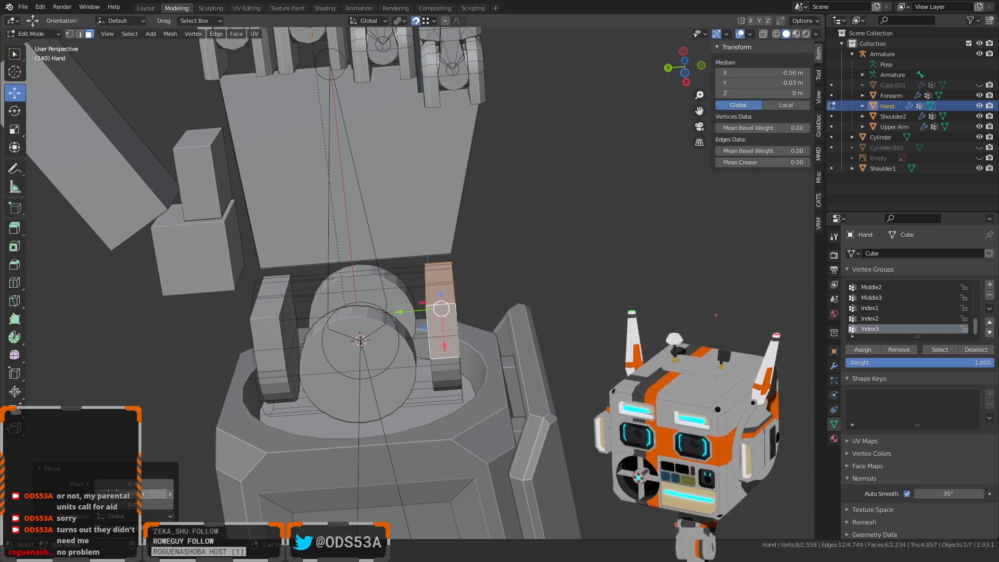
Duplicate the bar at Y -0.03 m in place and rotate the copy 90° about X
click(557, 304)
middle_drag(556, 304, 394, 386)
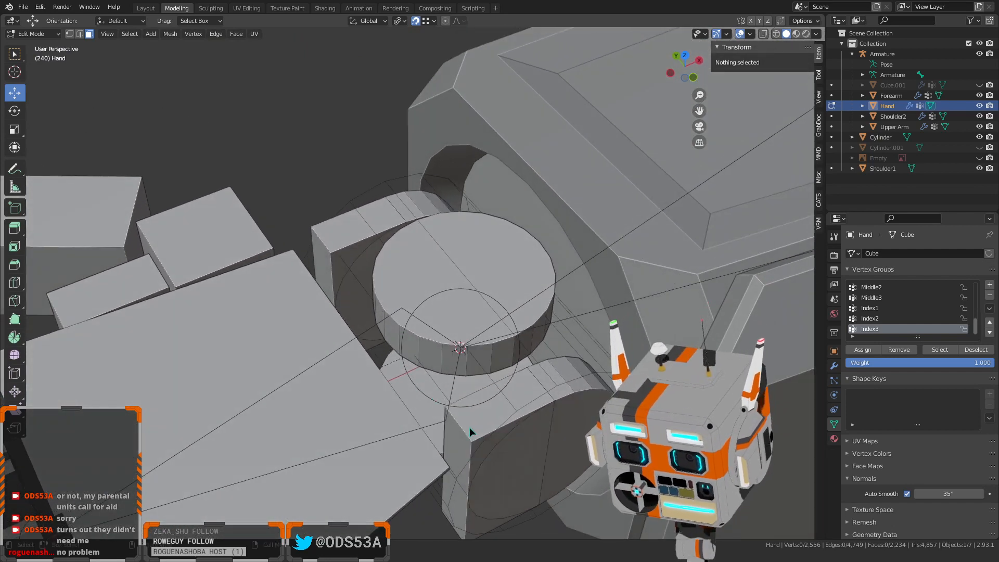
key(l)
scroll(457, 448, down, 3)
key(shift+d)
right_click(427, 466)
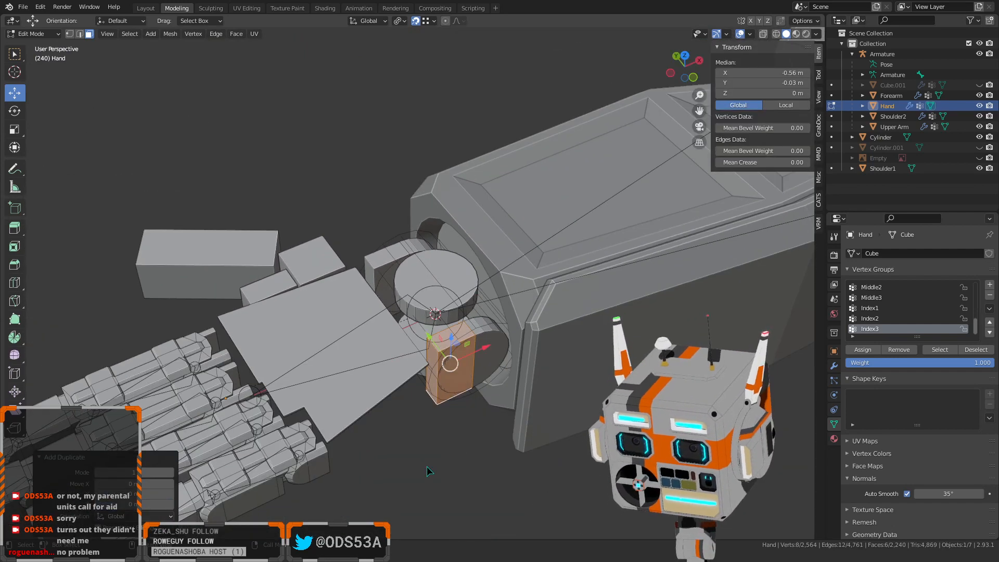
scroll(436, 471, up, 2)
mouse_move(445, 475)
middle_down()
mouse_move(429, 478)
mouse_move(450, 463)
middle_up()
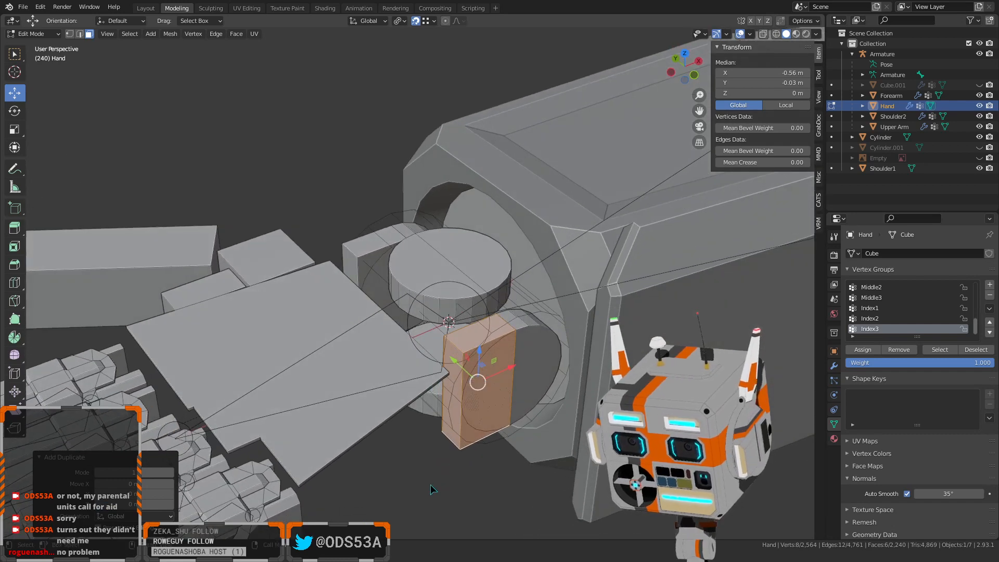
text(rx90)
key(Return)
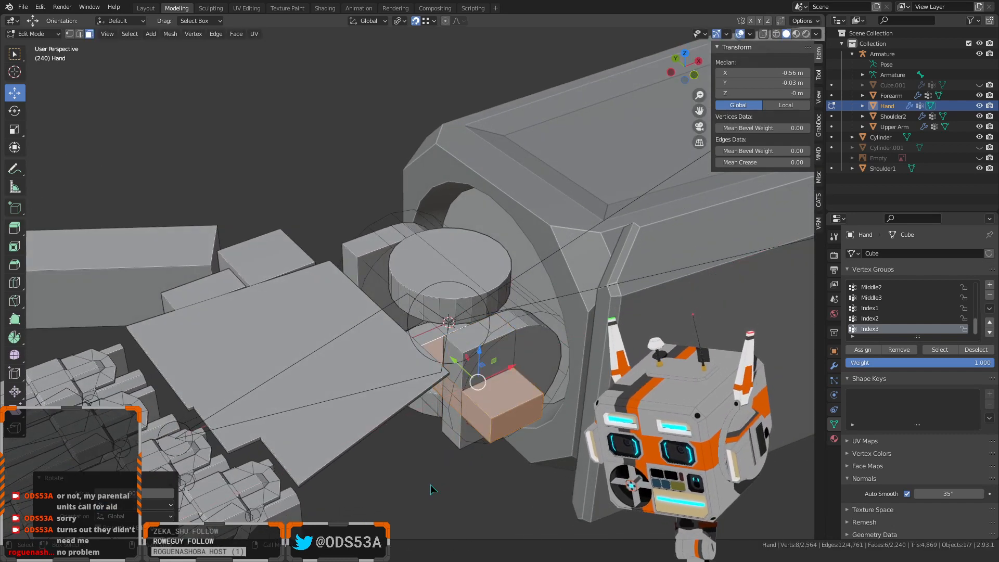
Center the rotated bar at Y 0 and move it along X toward the forearm to -0.54 m
middle_drag(430, 489, 529, 361)
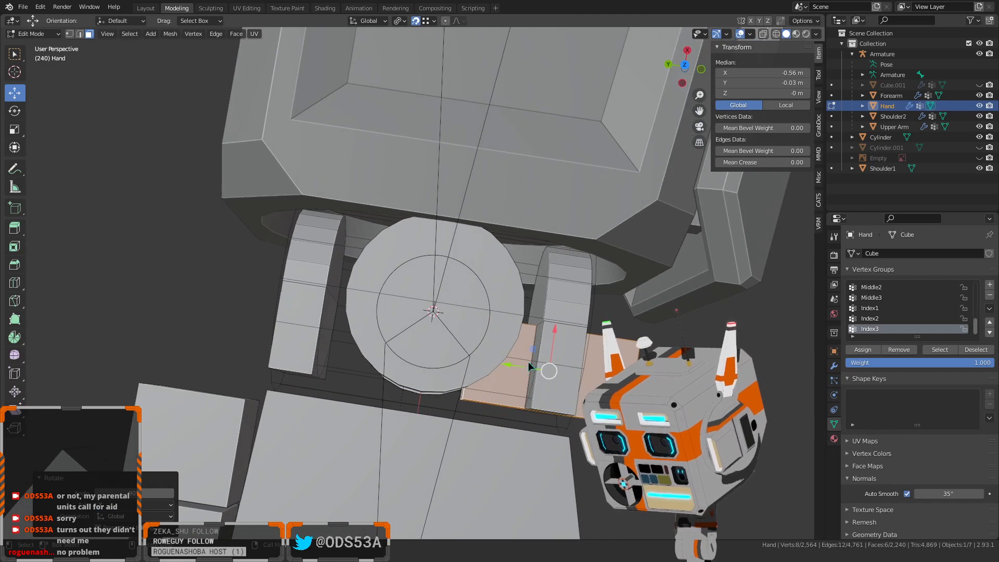
drag(511, 366, 433, 308)
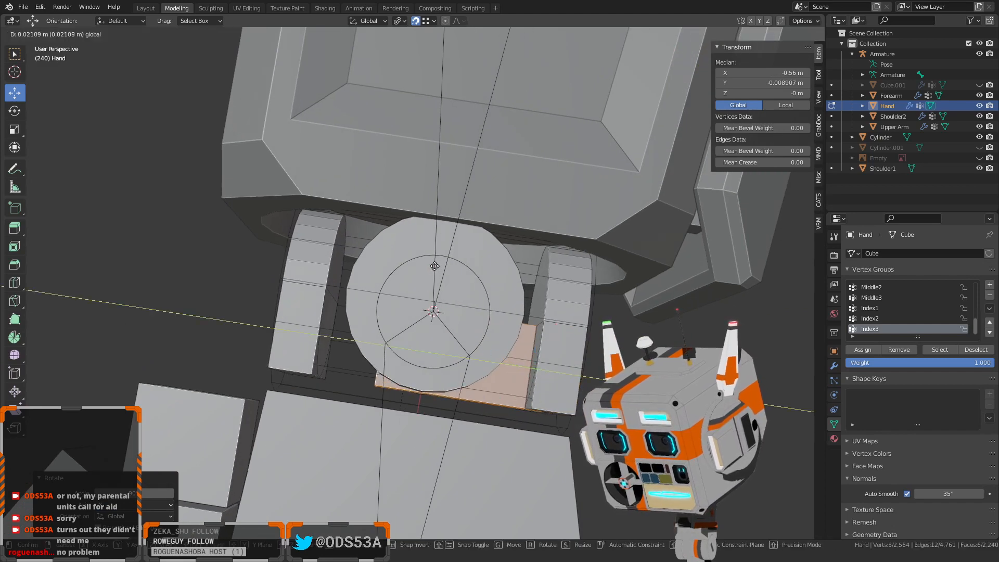
drag(427, 354, 422, 392)
middle_drag(422, 393, 361, 268)
drag(386, 258, 443, 288)
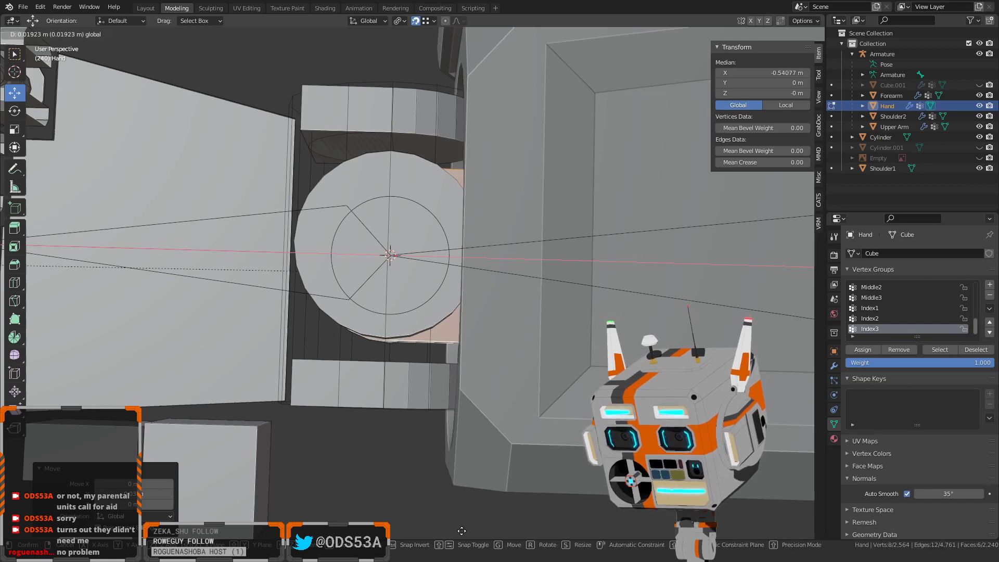
drag(462, 530, 461, 531)
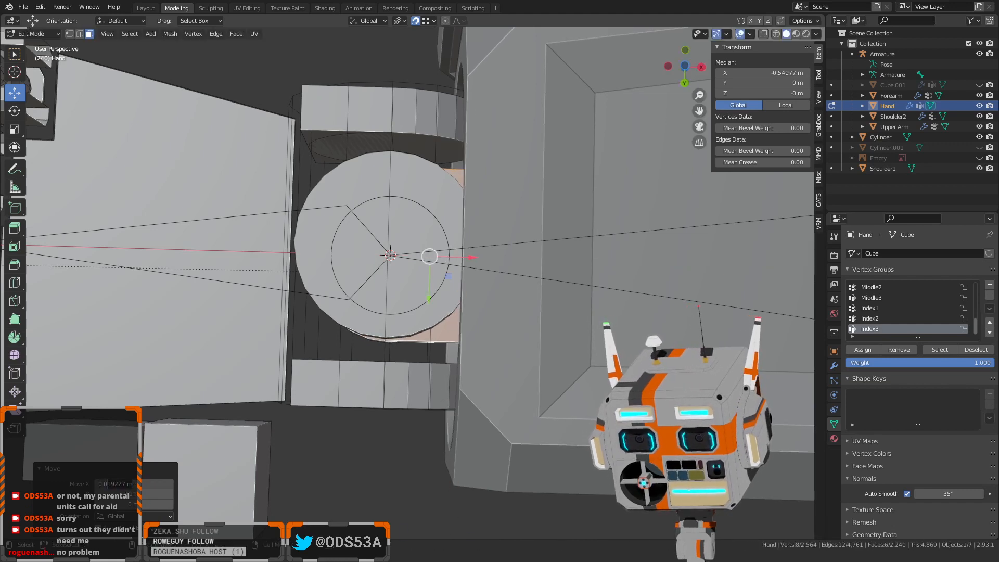
drag(102, 483, 108, 482)
middle_drag(271, 354, 394, 366)
scroll(446, 278, up, 2)
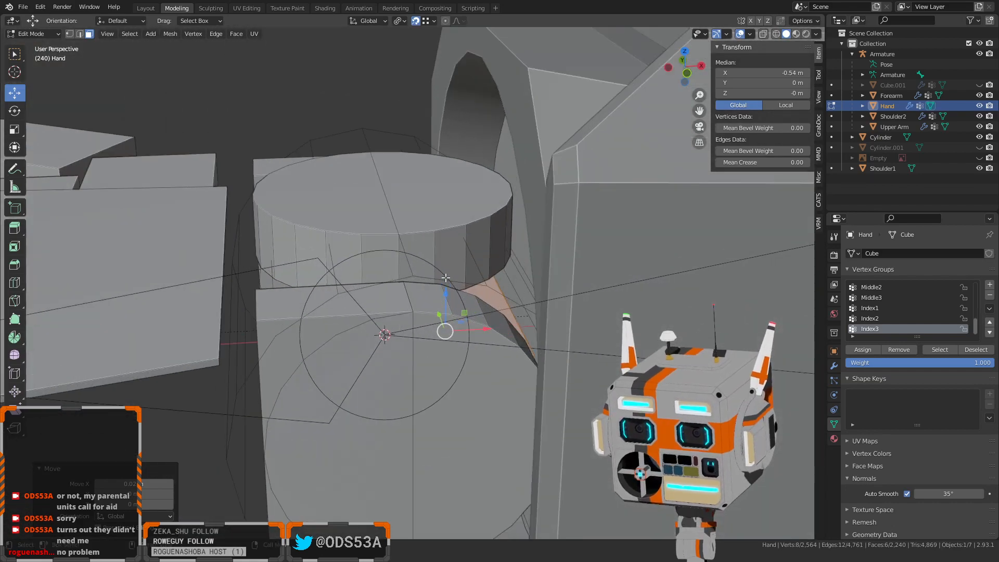
Raise the horizontal bar to Z 0.02 m, inside the upper disc, and clear the selection
drag(447, 293, 431, 234)
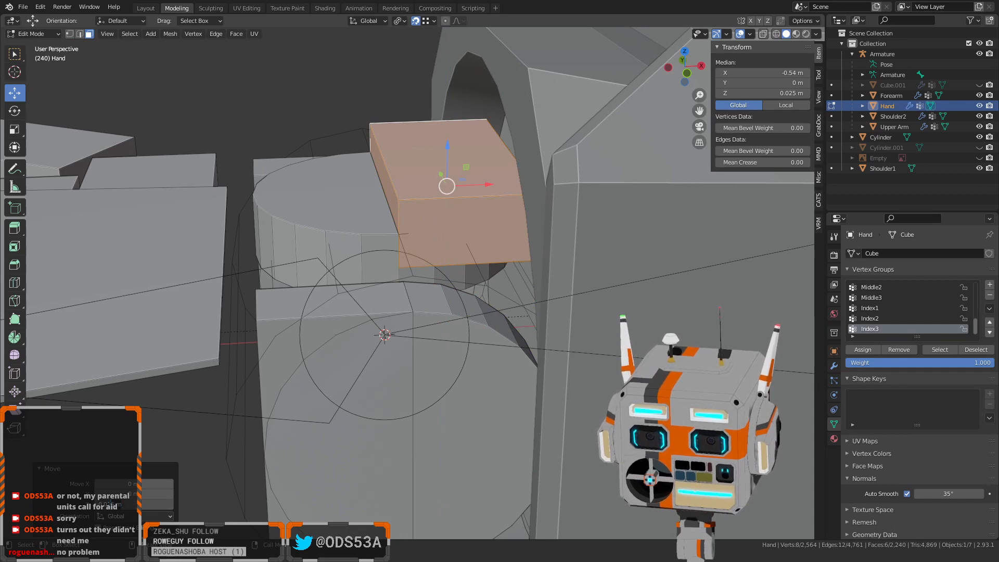
key(BackSpace)
key(Return)
scroll(200, 364, down, 4)
click(254, 433)
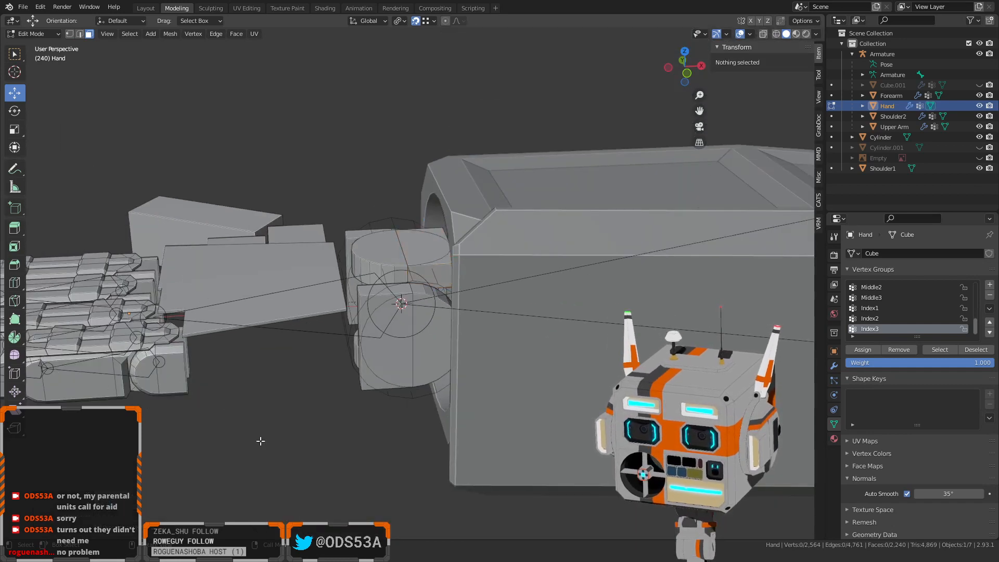
Duplicate the whole upper bar, lower the copy to Z -0.02 m inside the lower disc, and clear the selection
scroll(297, 465, up, 3)
middle_drag(341, 496, 466, 383)
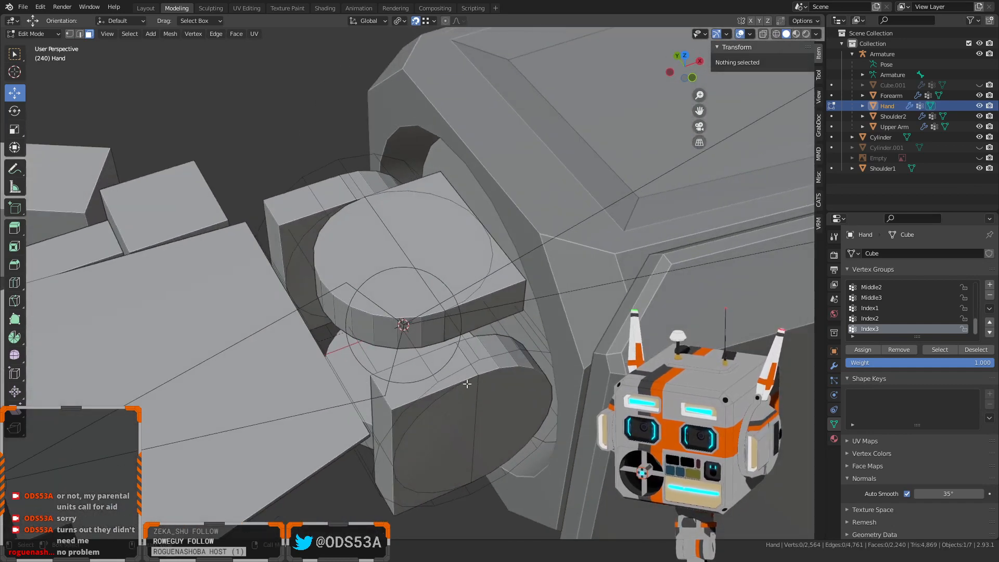
click(504, 293)
key(ctrl+l)
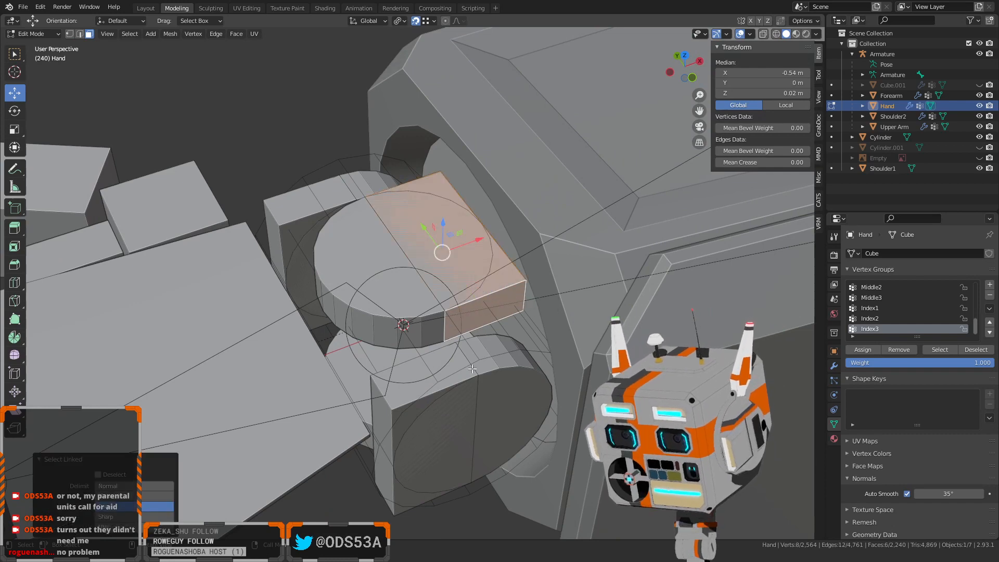
middle_drag(504, 292, 309, 433)
key(shift+d)
right_click(305, 445)
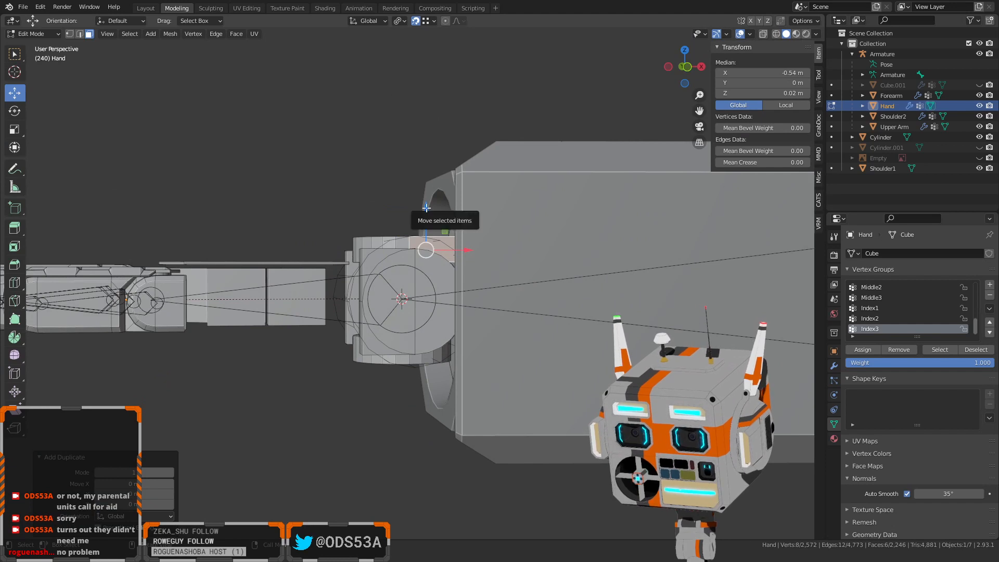
drag(426, 207, 425, 362)
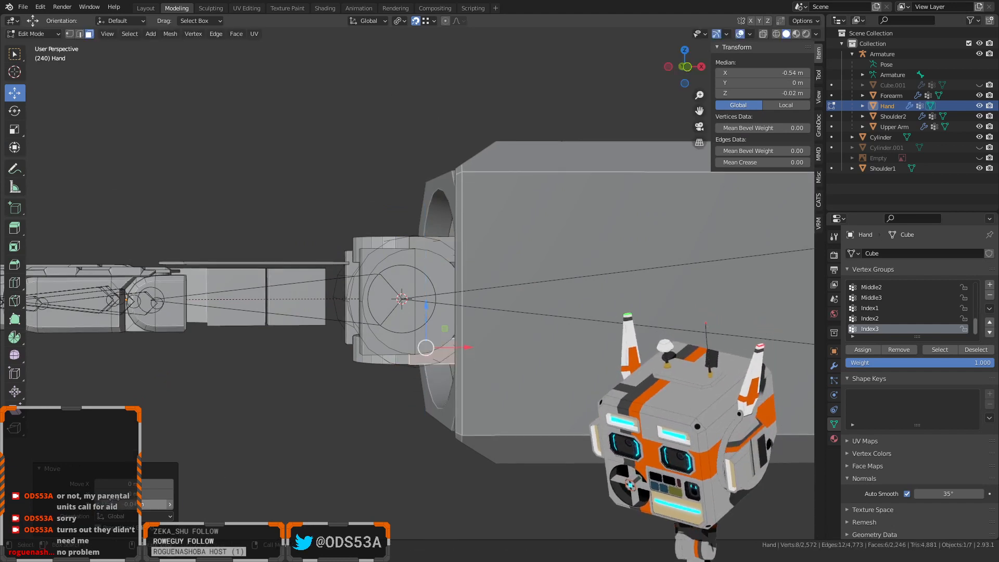
click(318, 433)
Hide the Forearm object to expose the large disc behind the wrist pivots
middle_drag(318, 433, 295, 341)
scroll(428, 379, up, 4)
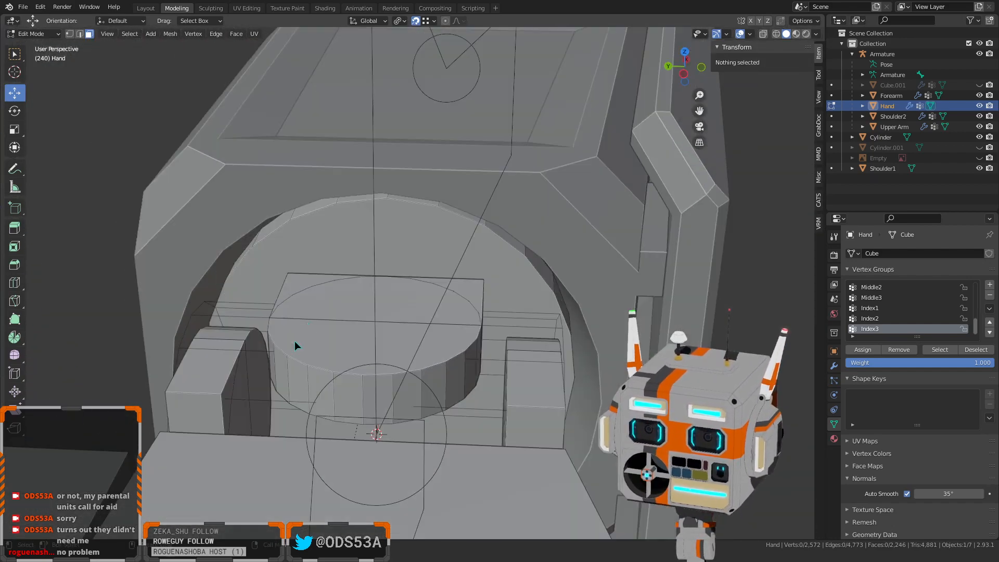
click(316, 225)
scroll(321, 225, down, 4)
click(200, 243)
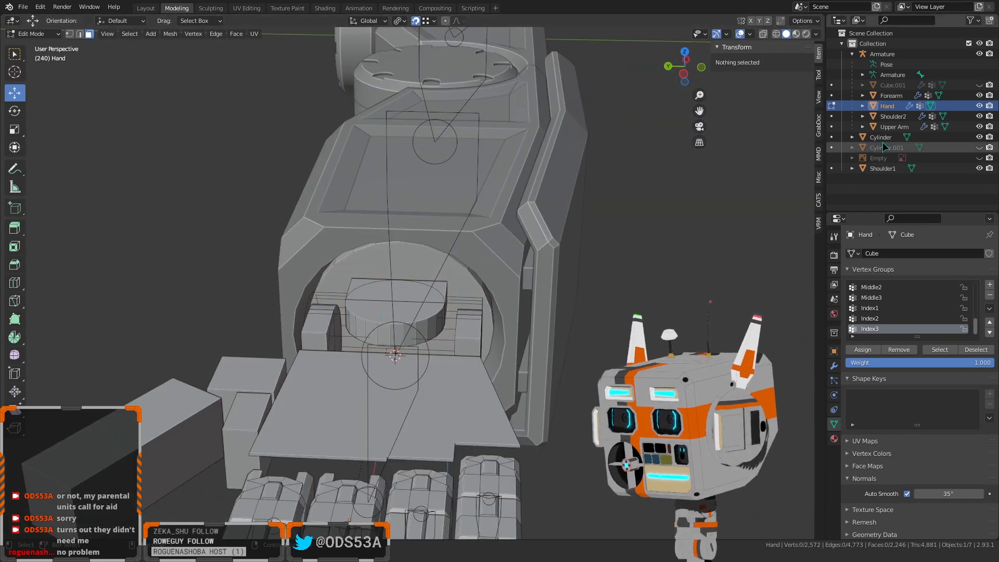
click(979, 127)
click(979, 127)
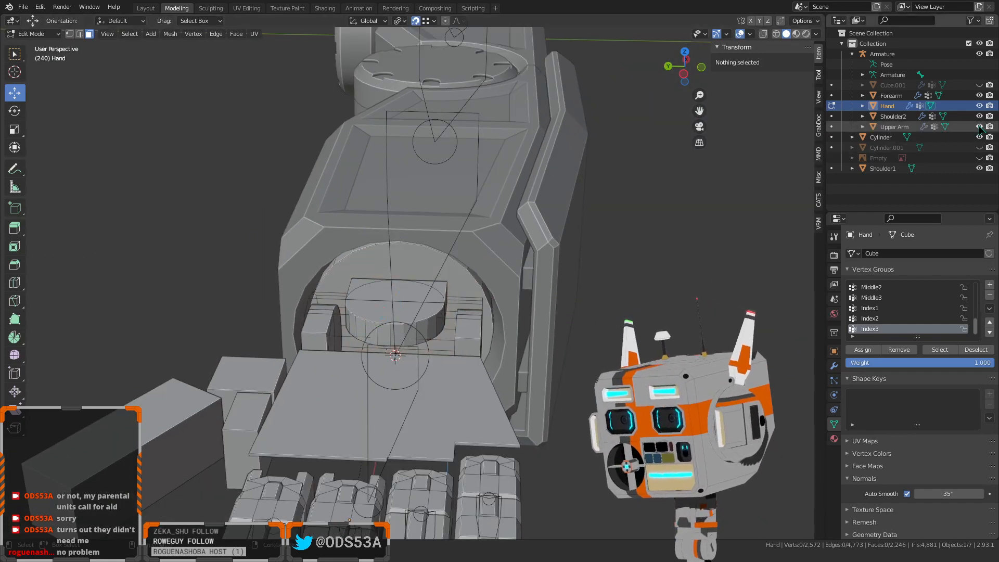
click(980, 95)
middle_drag(249, 312, 368, 347)
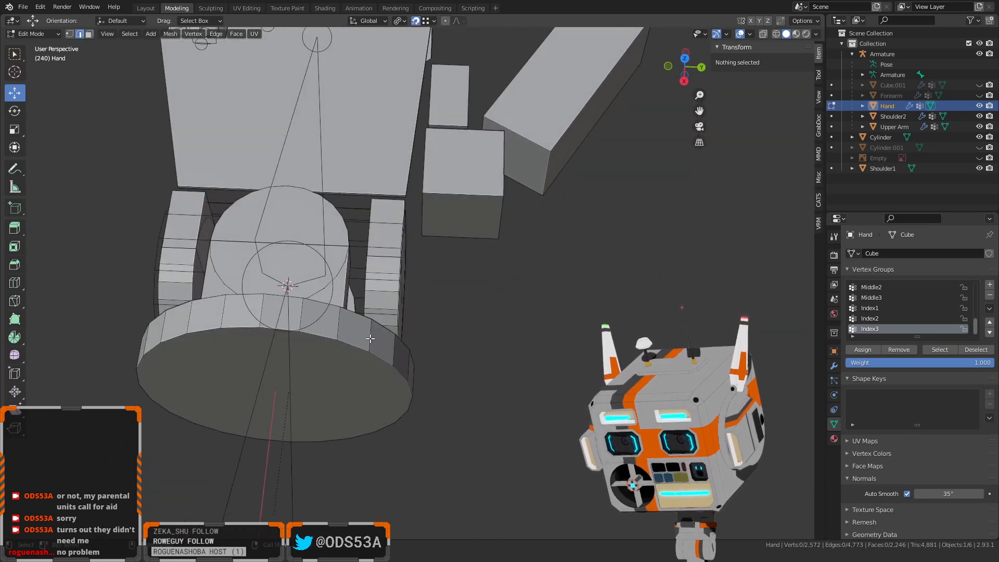
Select the seven rim edges on the +Y side of the large wrist disc
click(370, 338)
mouse_move(370, 338)
middle_down()
mouse_move(349, 338)
mouse_move(357, 349)
middle_up()
shift+click(355, 328)
shift+click(368, 353)
shift+click(351, 348)
shift+click(343, 384)
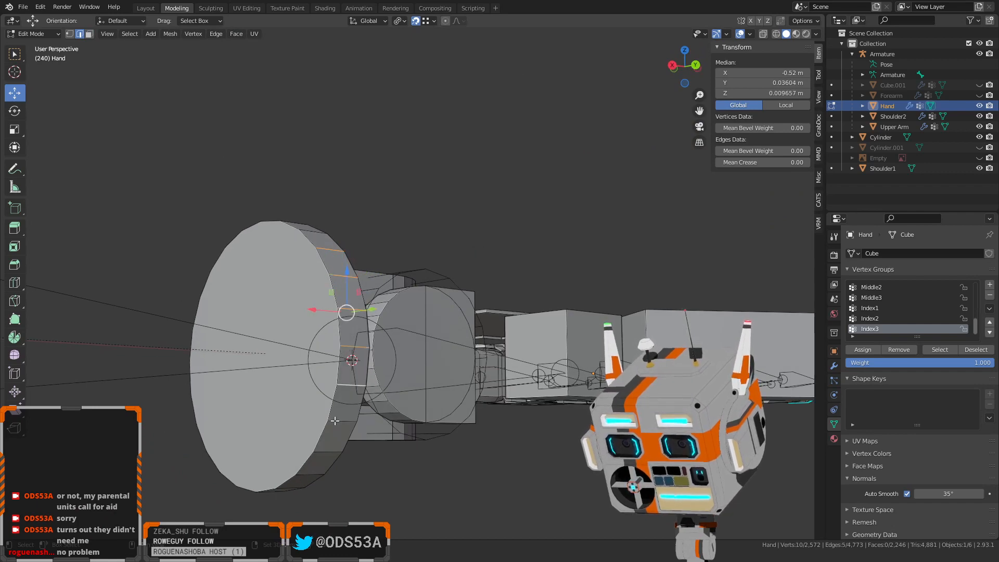
shift+click(335, 420)
shift+click(321, 450)
middle_drag(321, 451, 352, 371)
shift+click(329, 412)
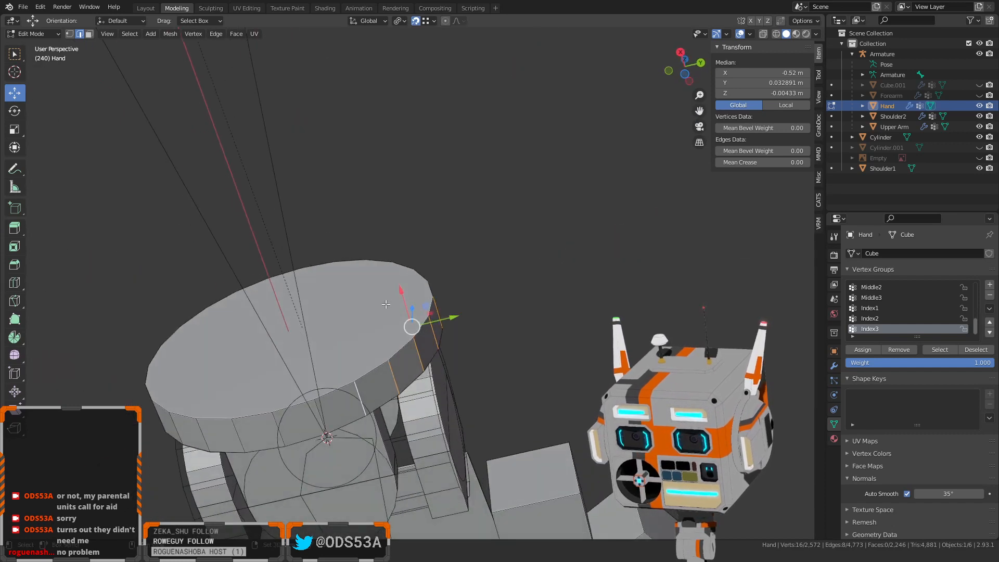
shift+click(362, 396)
Try to flatten the selected rim edges by scaling them to 0 along Y
key(s)
key(y)
key(0)
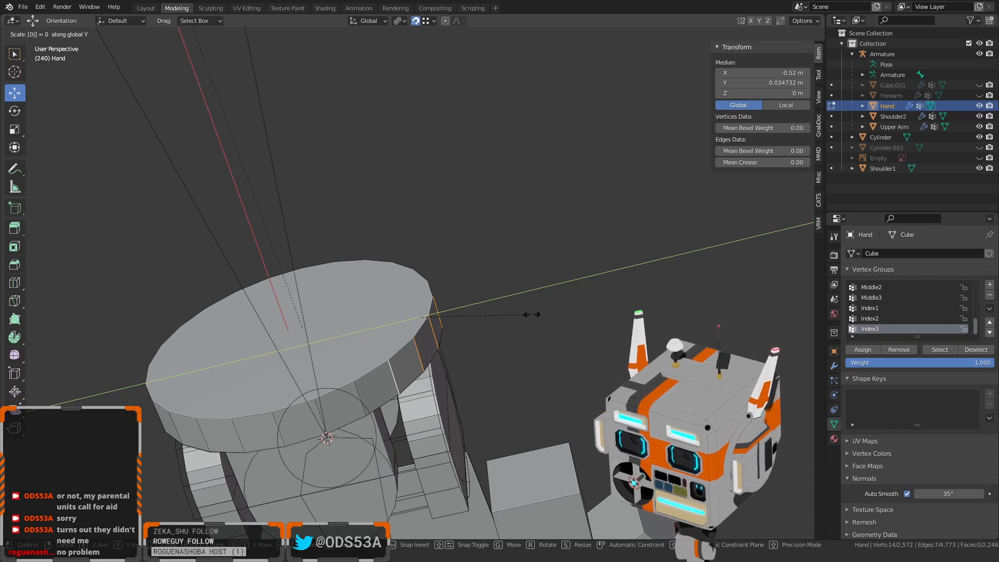
key(Return)
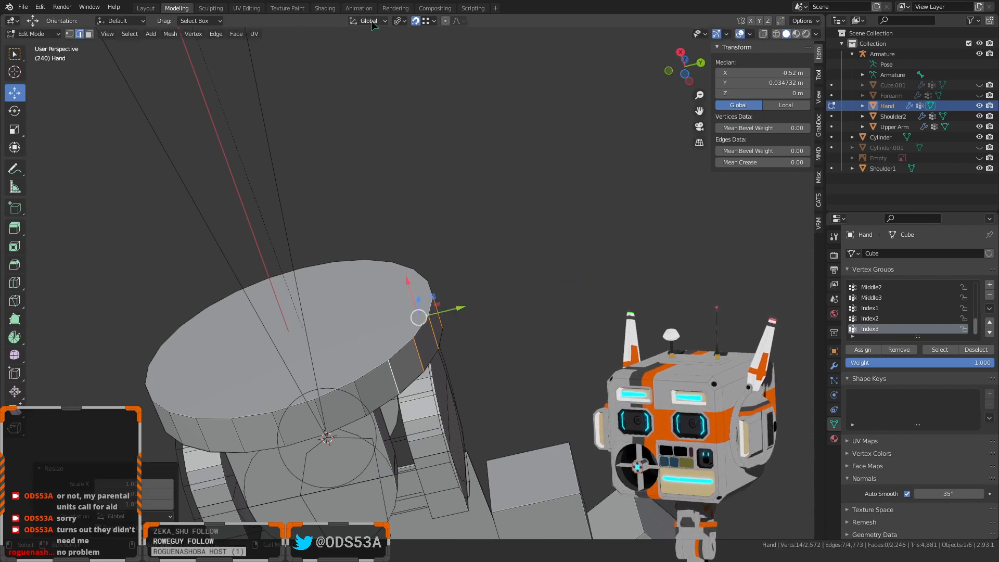
Change the transform pivot to Median Point and scale the seven rim edges to 0 along Y
click(399, 21)
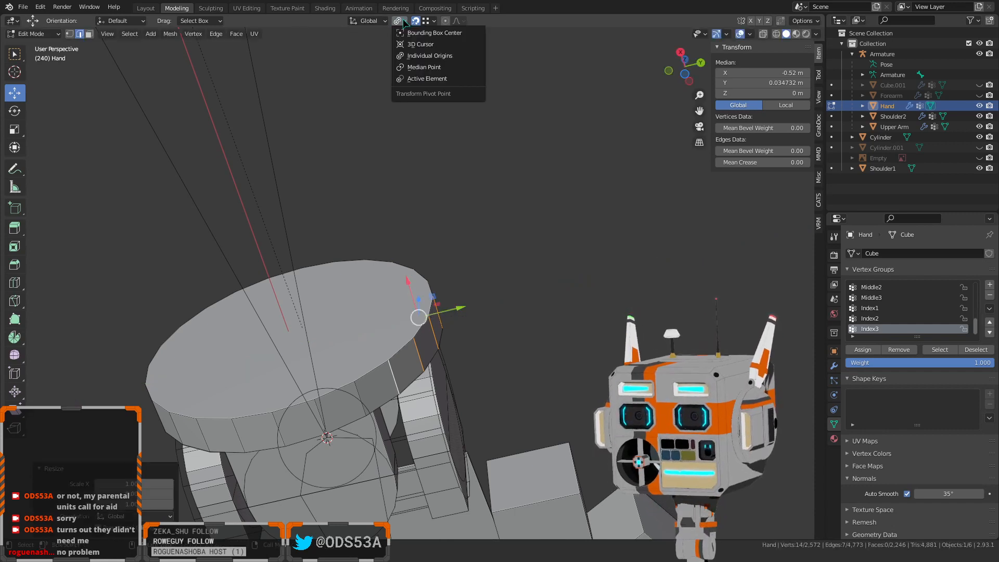
click(431, 71)
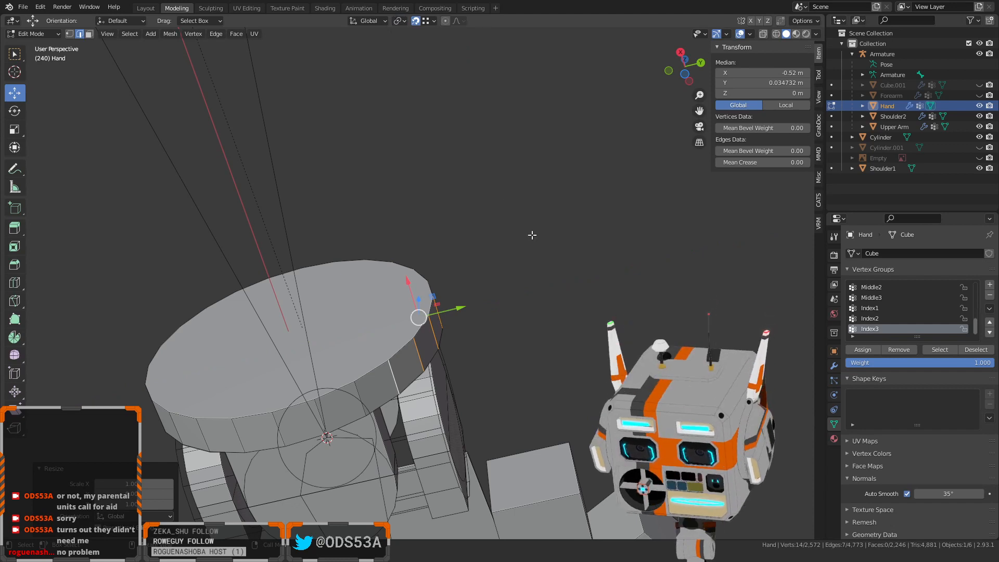
key(s)
key(y)
key(0)
key(Return)
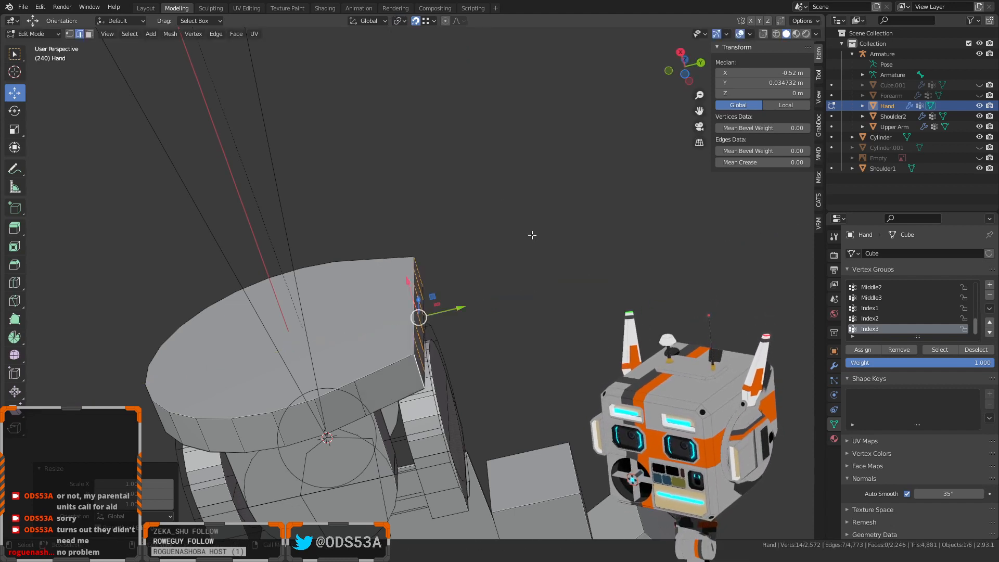
Shift the flattened edges of the large disc along Y and clear the selection
middle_drag(524, 325, 279, 421)
key(g)
key(y)
click(442, 321)
click(474, 429)
Select the seven rim edges on the -Y side of the large disc, opposite the flattened side
middle_drag(650, 416, 396, 430)
click(250, 379)
middle_drag(251, 379, 398, 365)
shift+click(390, 362)
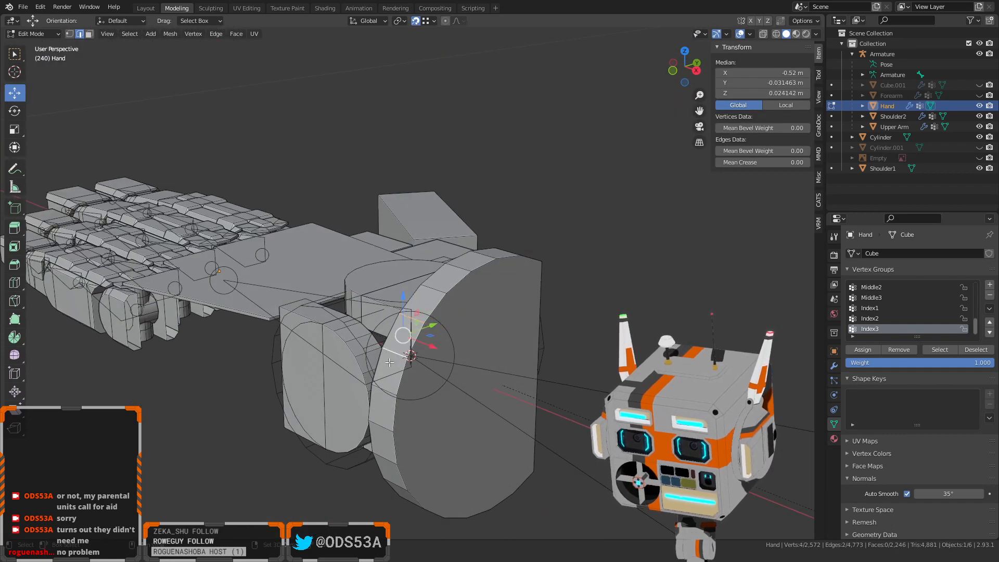
shift+click(389, 395)
shift+click(382, 426)
shift+click(387, 455)
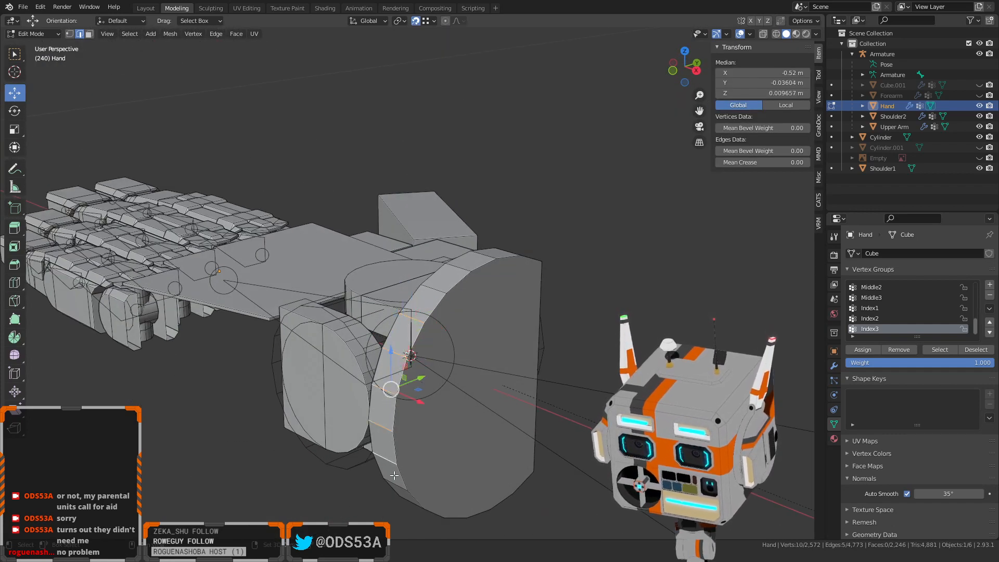
shift+click(395, 484)
shift+click(412, 500)
middle_drag(412, 500, 273, 391)
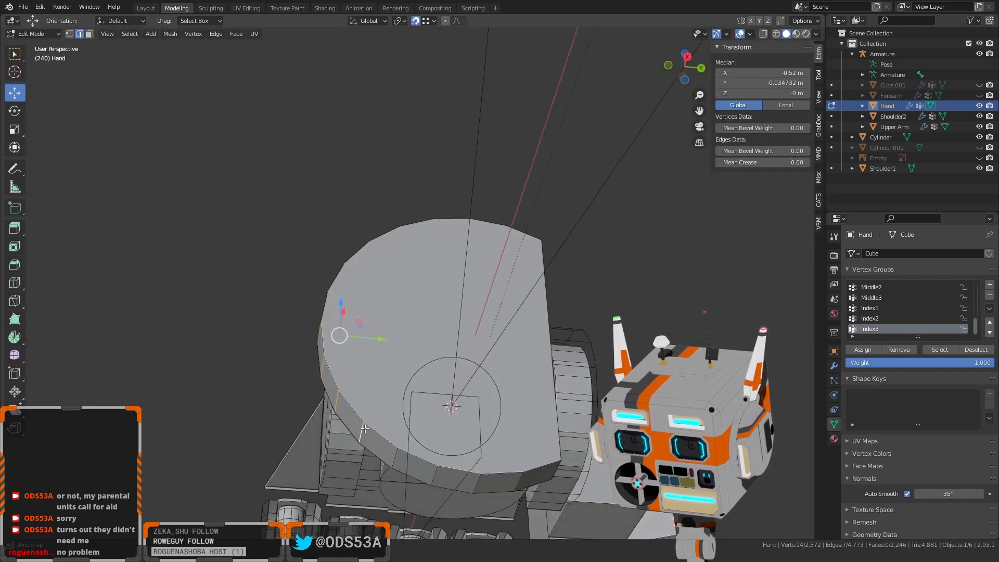
Scale the seven rim edges on the large disc's -Y side to 0 along Y, shift them along Y and clear the selection
key(s)
key(y)
key(0)
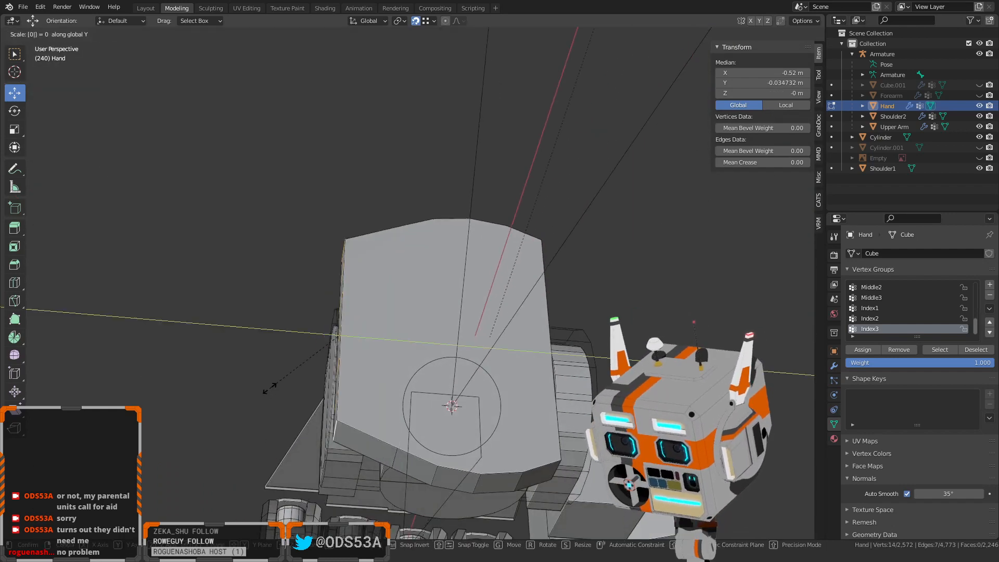
key(Return)
drag(378, 335, 395, 451)
click(189, 312)
Unhide the Forearm object and examine from several angles how the flattened disc and wrist joint fit into its opening
middle_drag(189, 312, 435, 417)
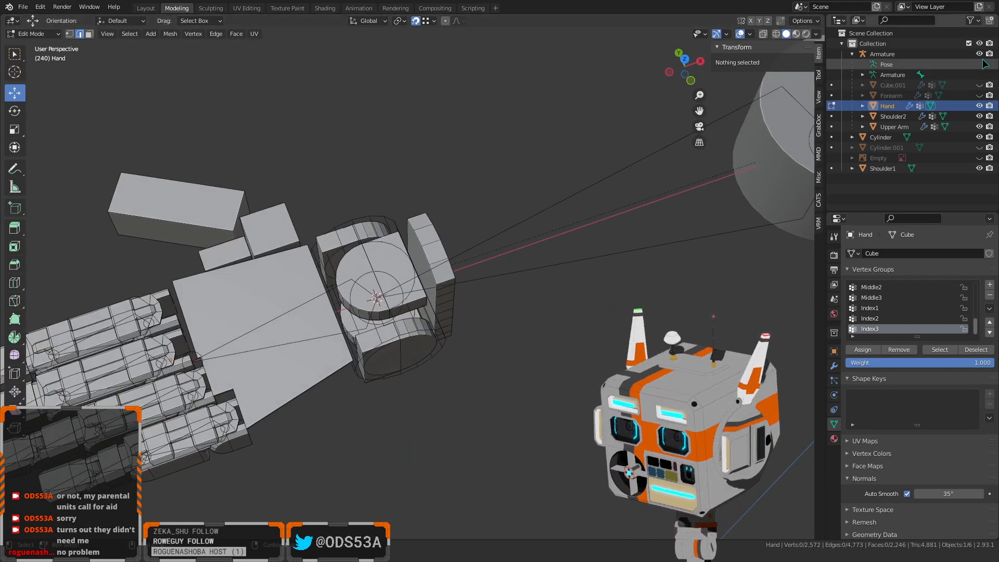
click(978, 96)
middle_drag(526, 427, 584, 411)
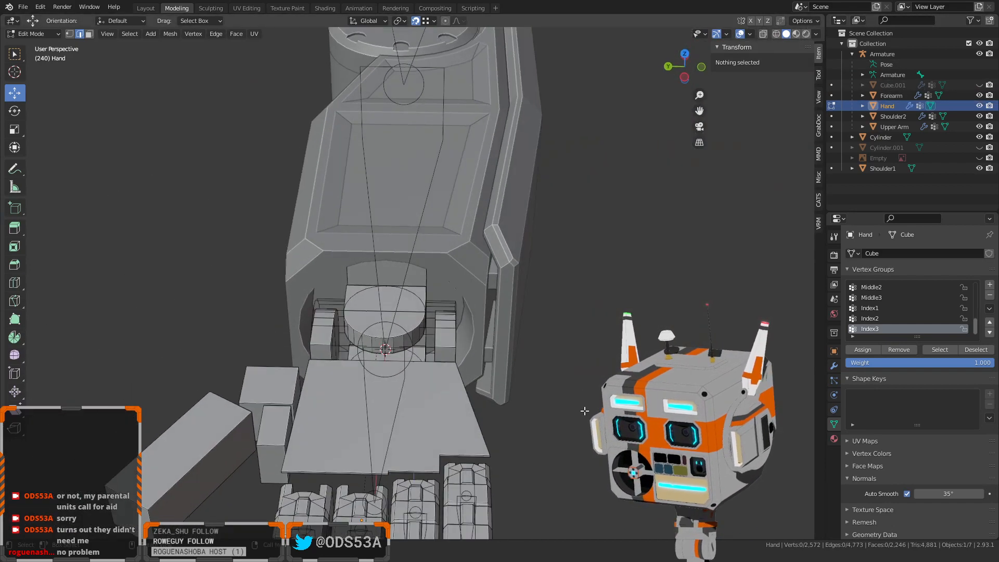
scroll(584, 411, up, 5)
middle_drag(520, 408, 397, 348)
scroll(453, 364, down, 5)
scroll(468, 347, up, 1)
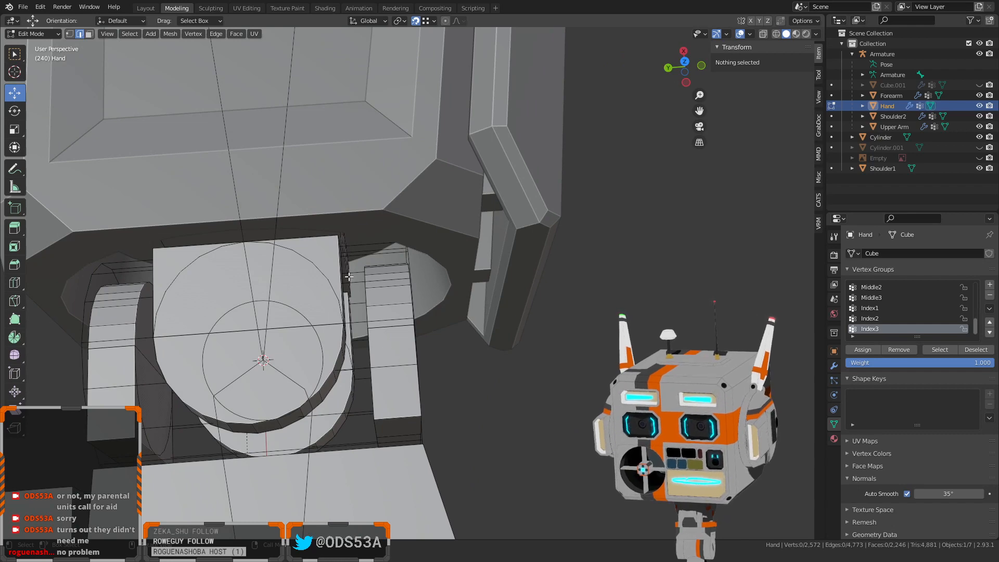
middle_drag(348, 276, 351, 329)
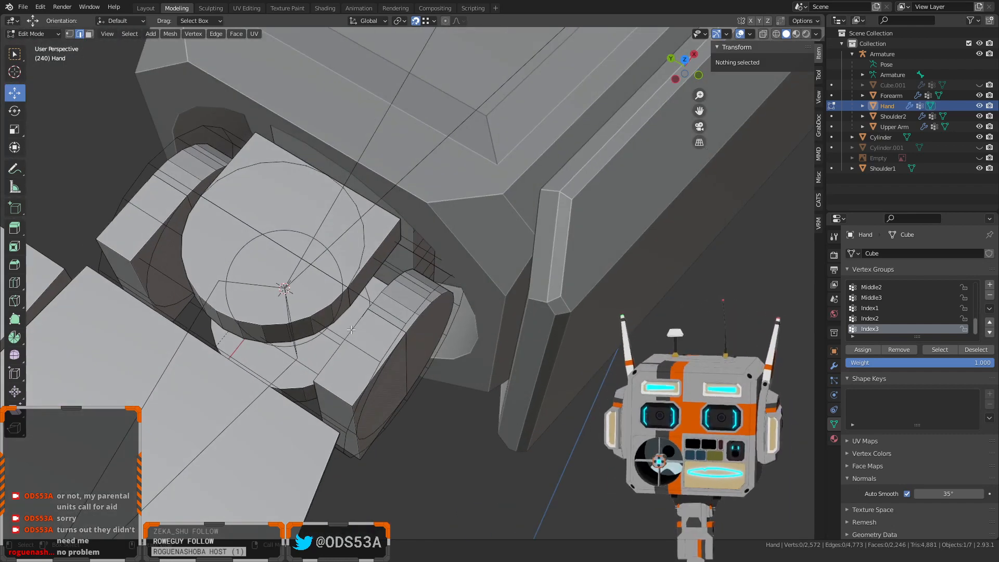
middle_drag(351, 329, 394, 373)
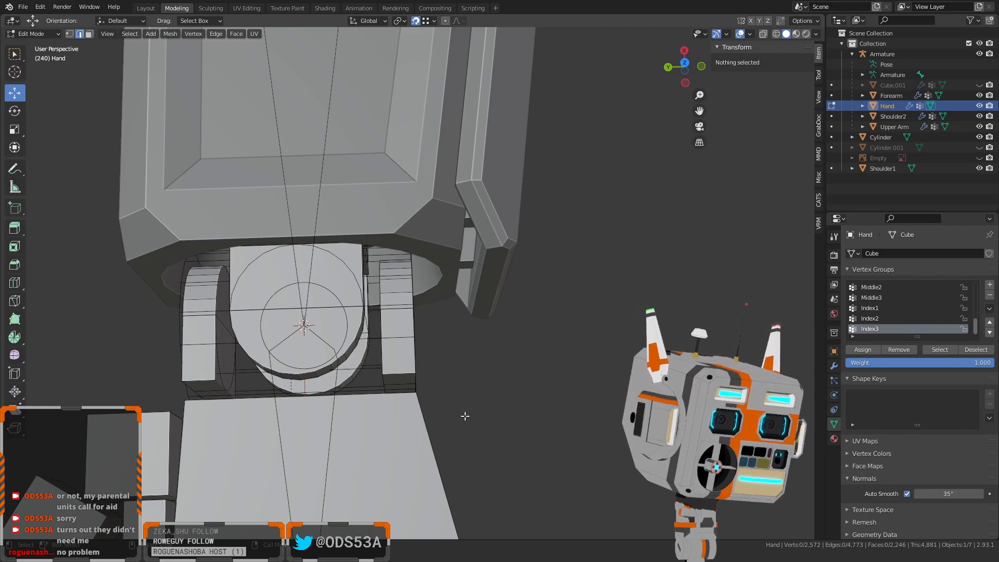
middle_drag(472, 419, 362, 408)
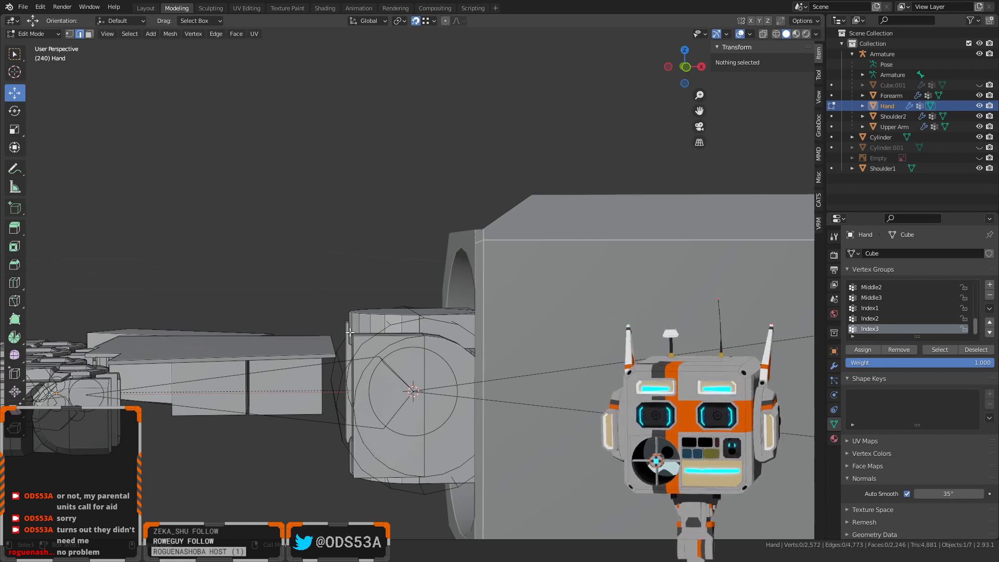
middle_drag(350, 332, 348, 320)
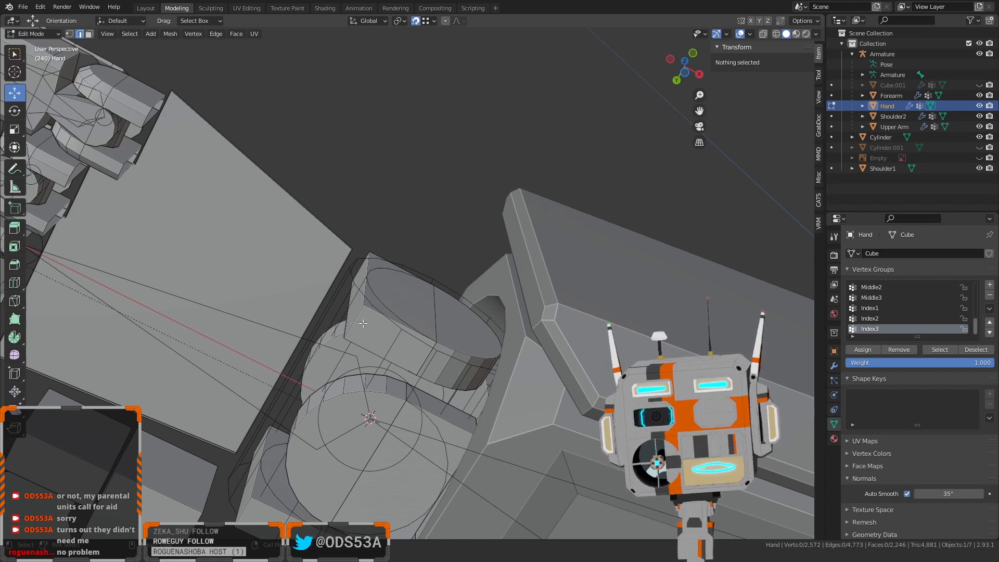
Examine the wrist joint between the hand and the forearm from several angles
middle_drag(363, 323, 412, 378)
scroll(353, 422, up, 1)
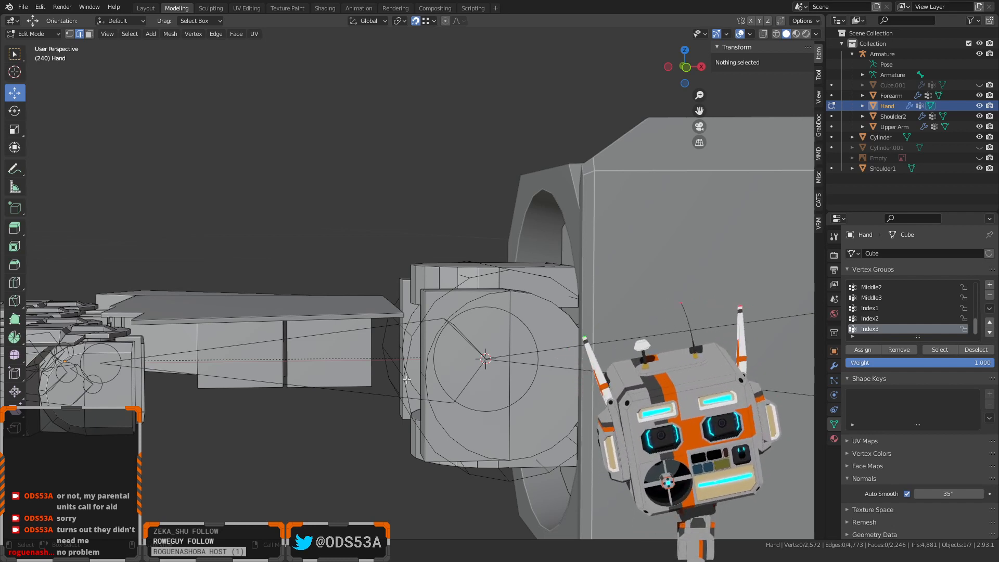
middle_drag(323, 271, 462, 323)
middle_drag(433, 454, 335, 460)
click(335, 461)
scroll(334, 466, down, 3)
click(335, 466)
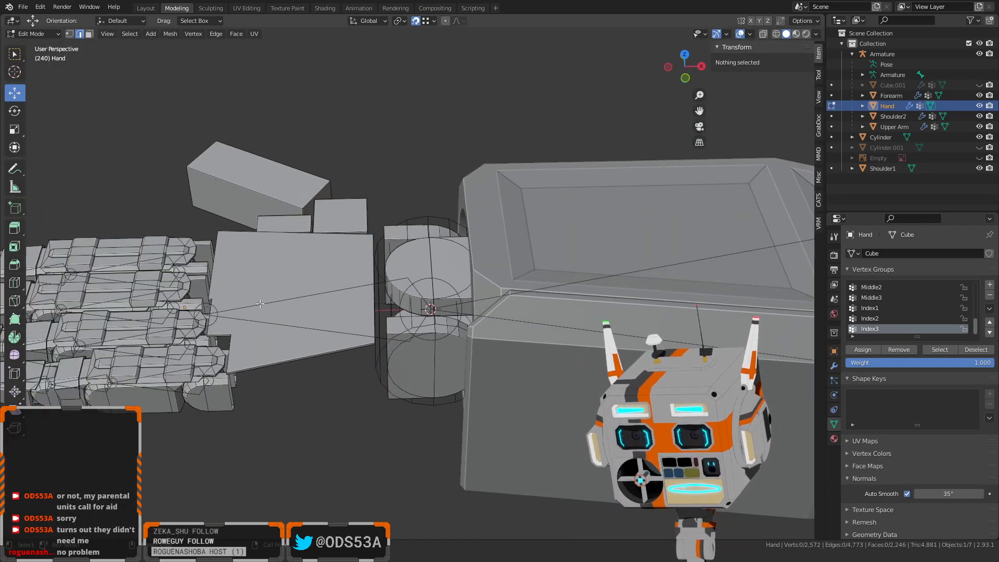
click(212, 314)
click(321, 452)
Leave Edit Mode on the Hand mesh and enter Edit Mode on the armature
key(Tab)
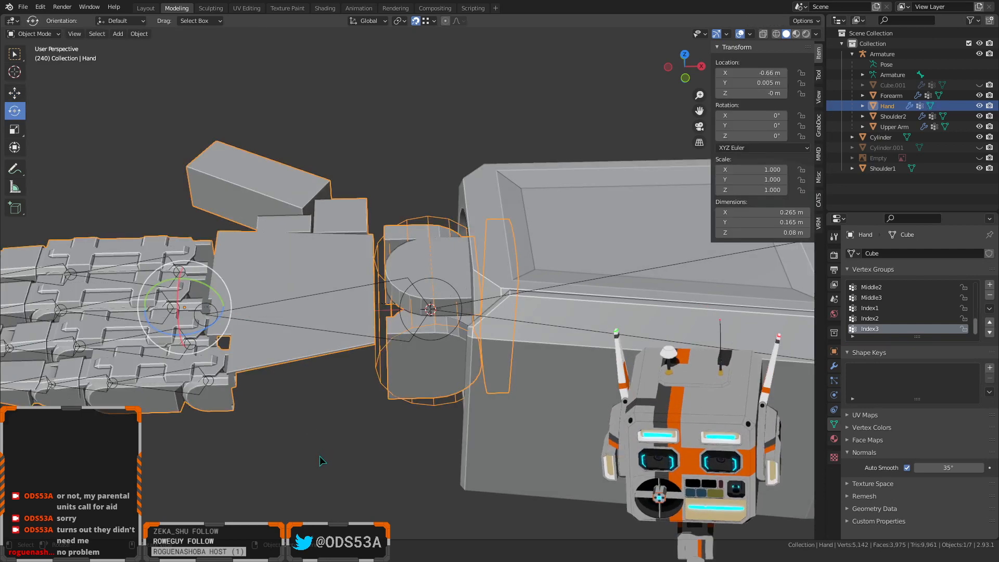
click(321, 461)
click(260, 307)
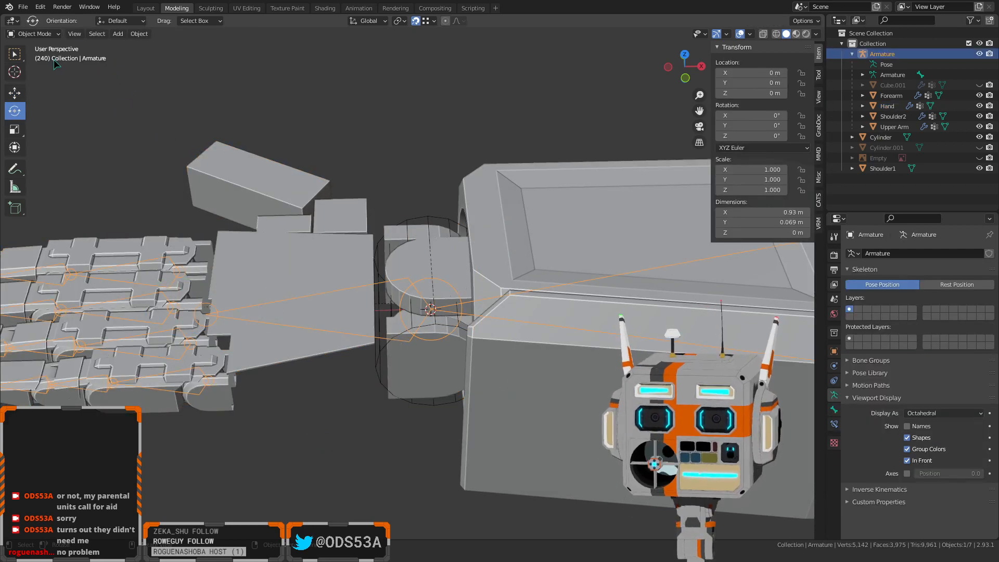
key(Tab)
In top view, extrude a new bone from the tip of HandBone by 0.025 m along X, back toward the wrist
scroll(361, 355, up, 5)
middle_drag(361, 355, 339, 363)
scroll(338, 359, down, 2)
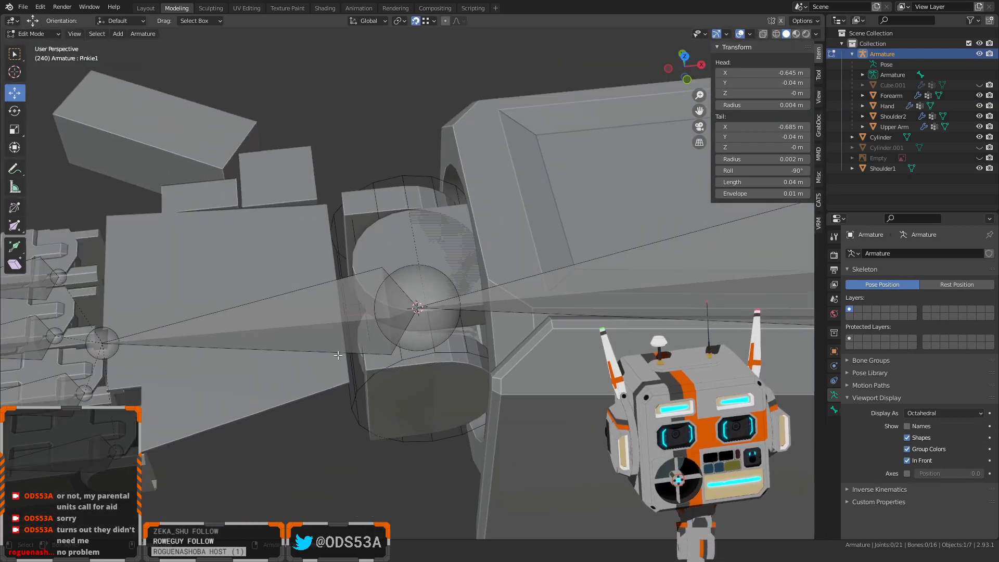
click(103, 338)
middle_drag(390, 184, 370, 298)
click(687, 74)
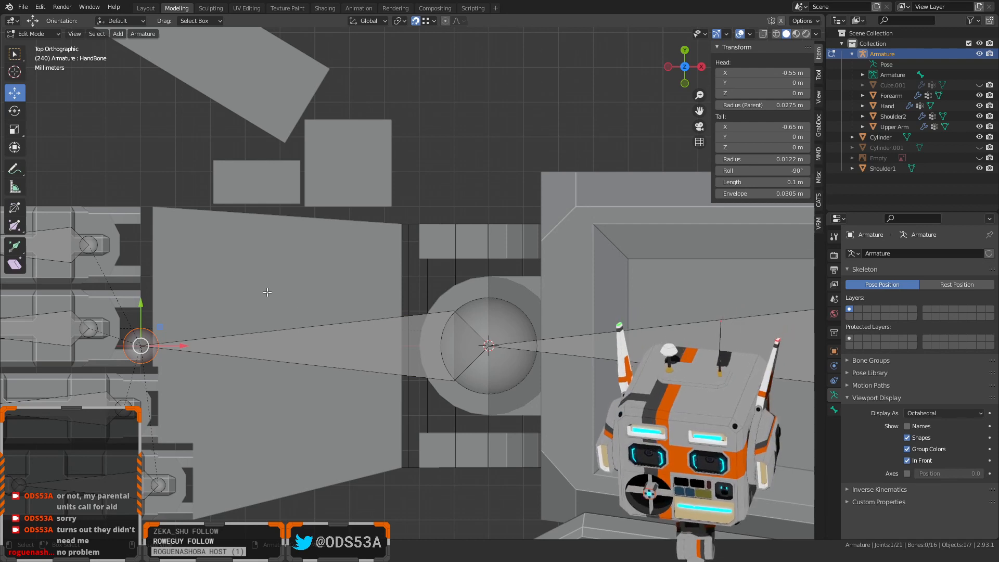
key(e)
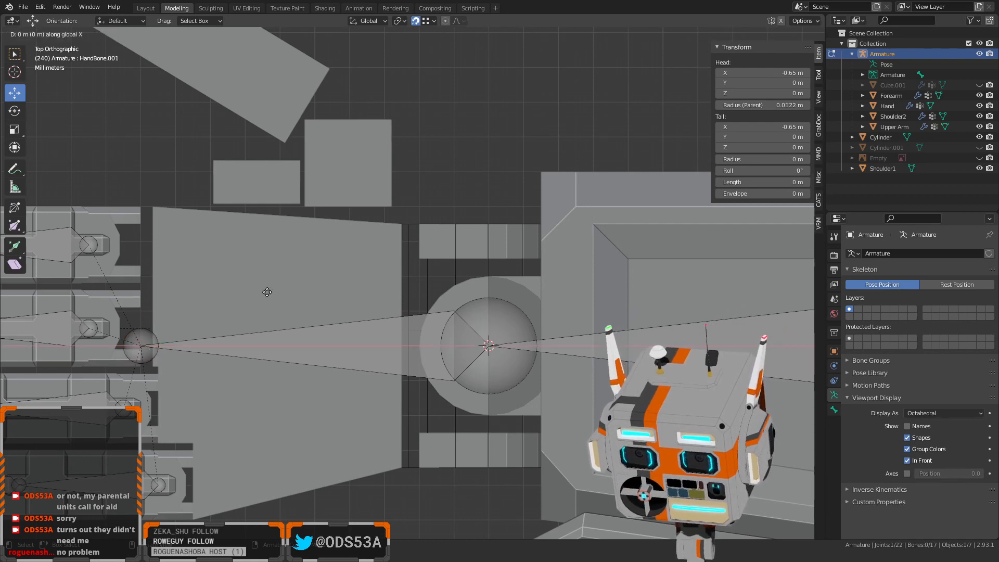
key(x)
click(342, 289)
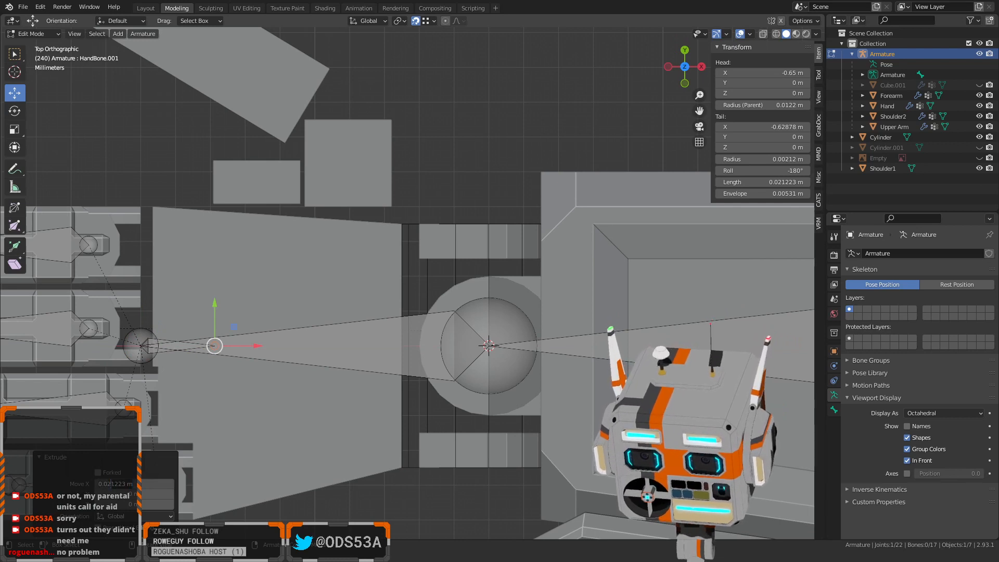
text(5)
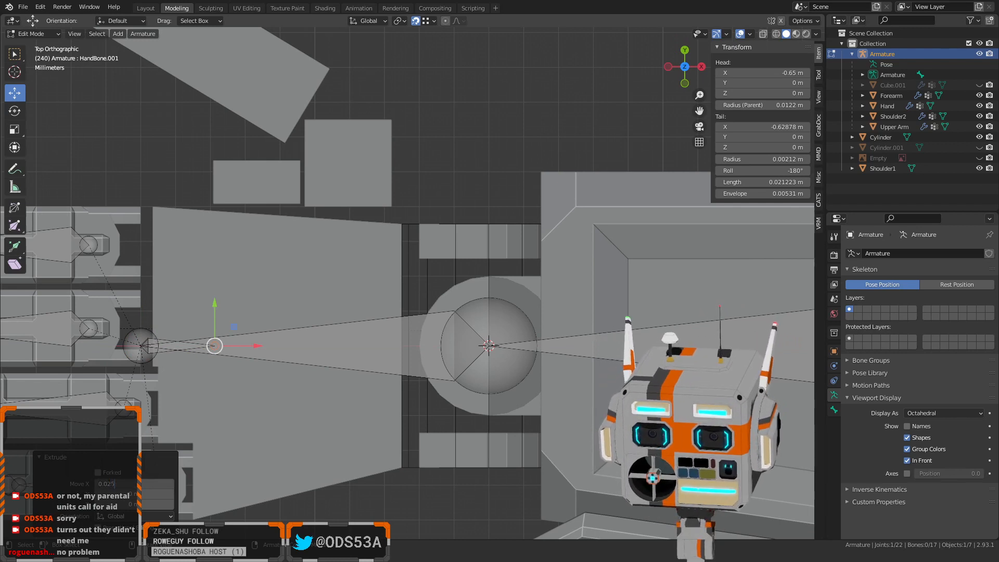
key(Return)
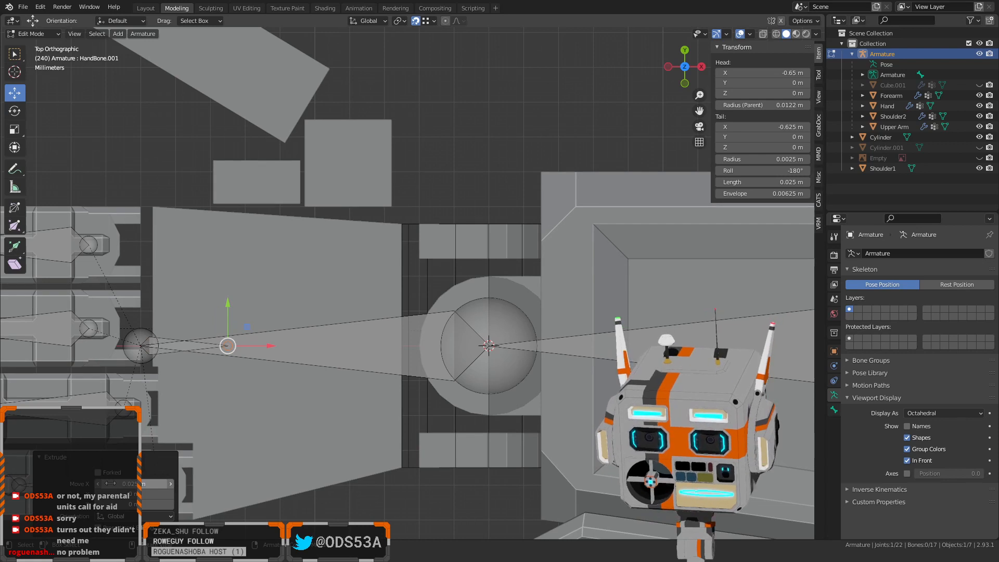
Split the new bone off from HandBone and move it about 0.017 m along Y
click(156, 345)
right_click(186, 274)
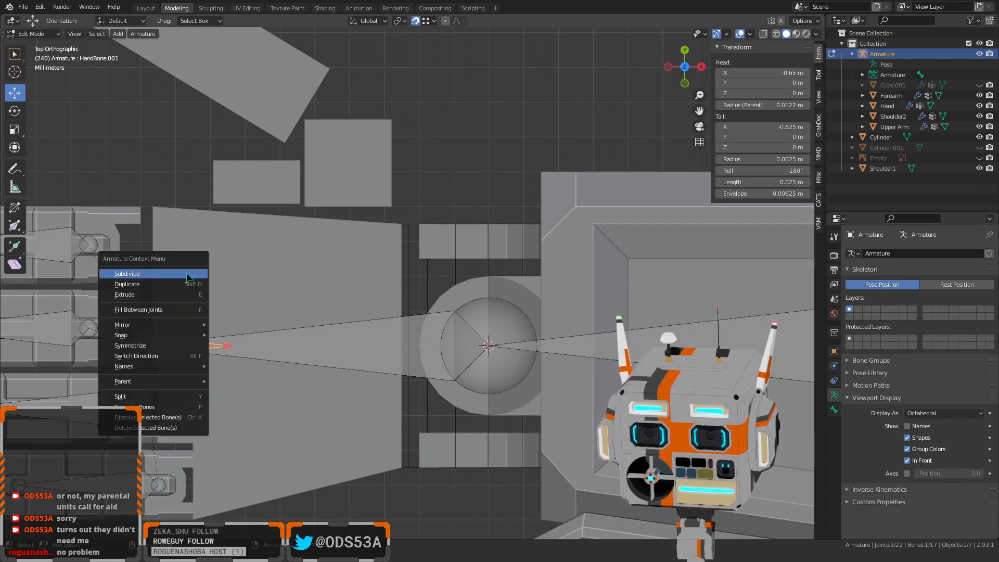
click(176, 396)
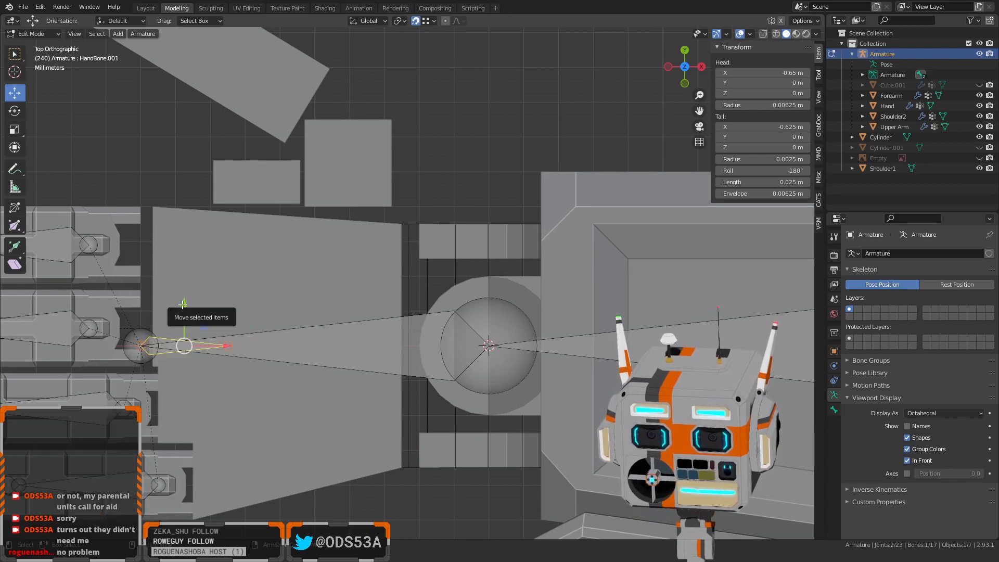
key(g)
click(183, 240)
Move the split bone 0.1 m along X so its head lines up with the wrist joint
key(g)
key(x)
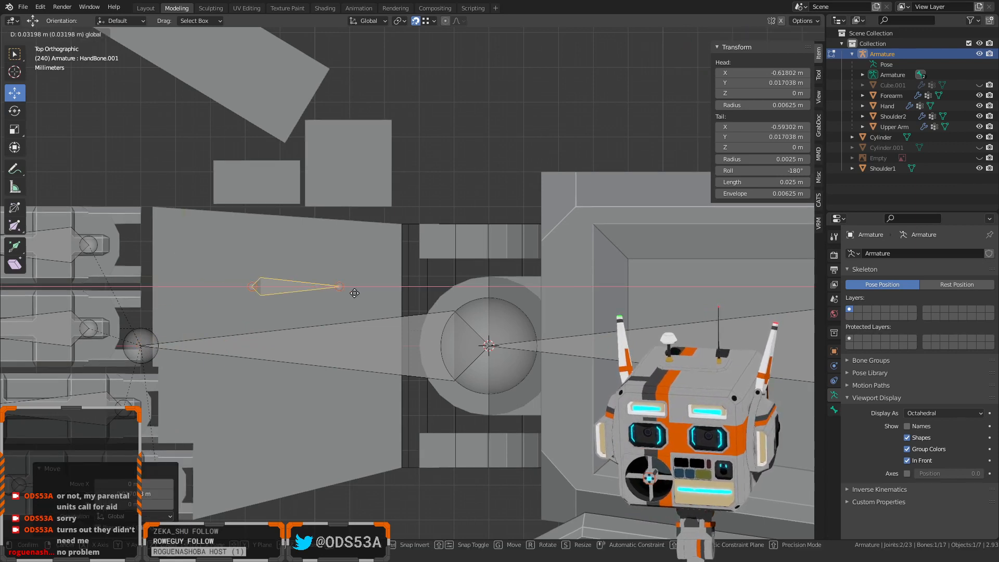
key(ctrl)
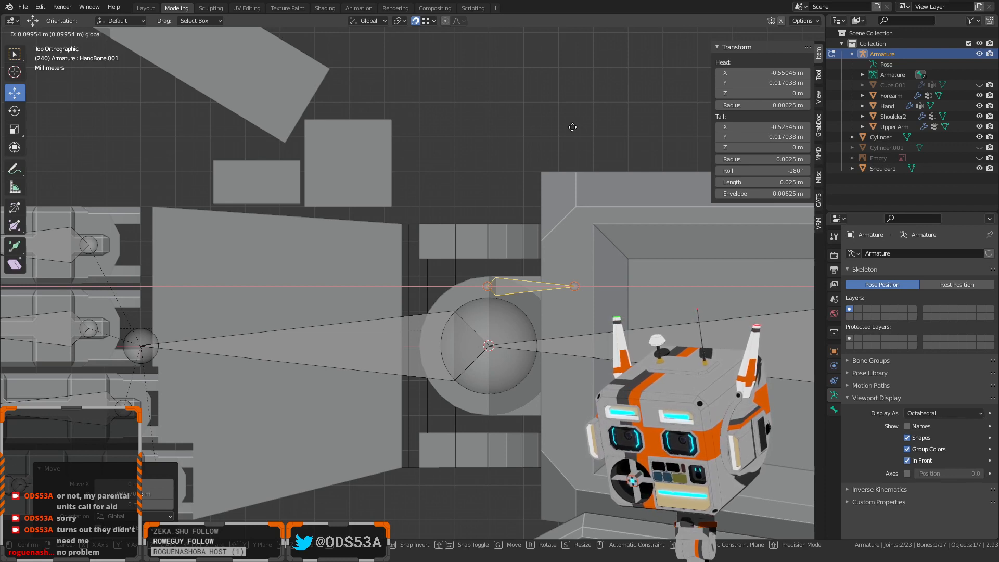
click(574, 127)
click(137, 484)
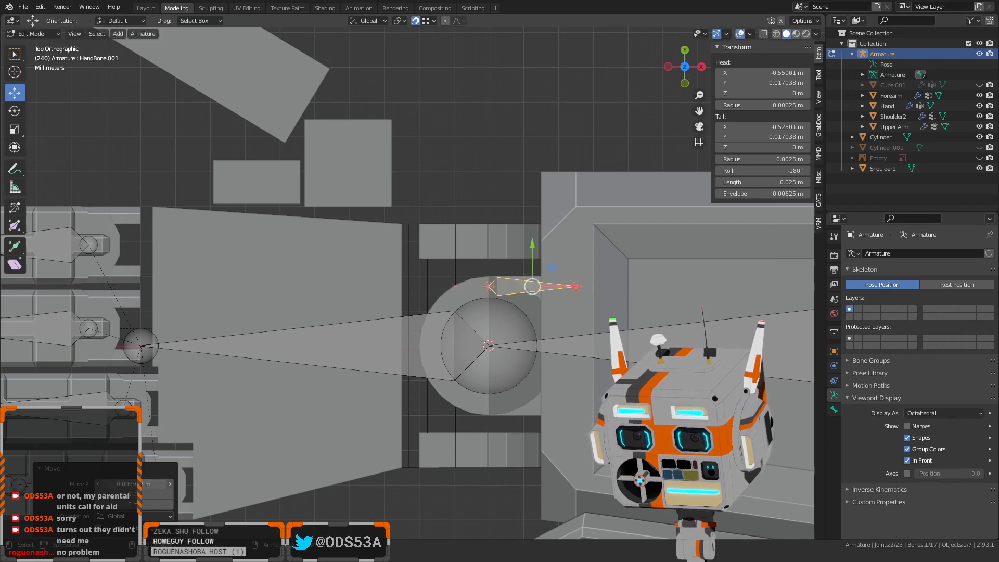
drag(137, 484, 101, 484)
text(0.1)
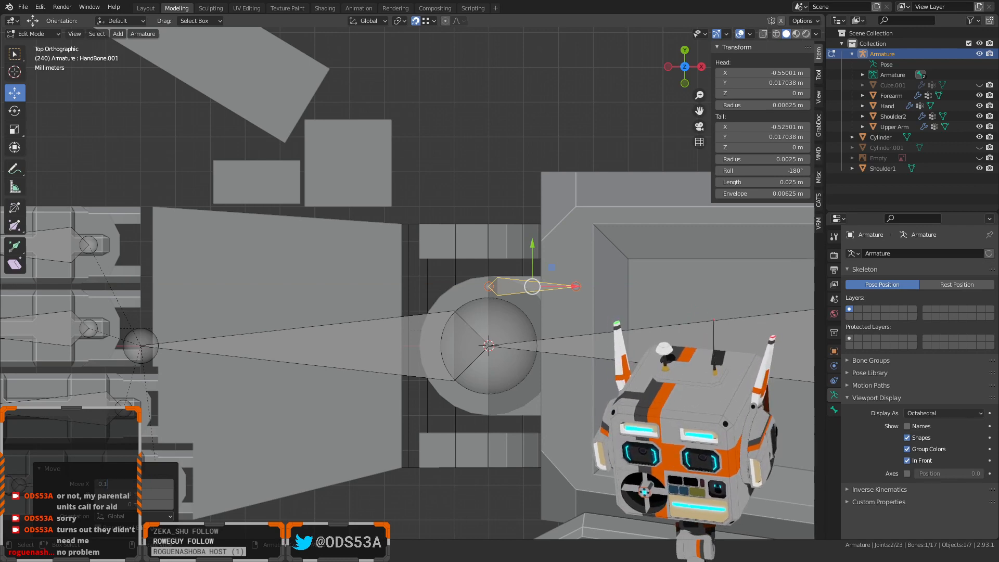
key(Return)
Move the small bone along Y to 0.035 m, onto the side piece of the wrist joint
scroll(489, 362, up, 5)
scroll(584, 297, up, 5)
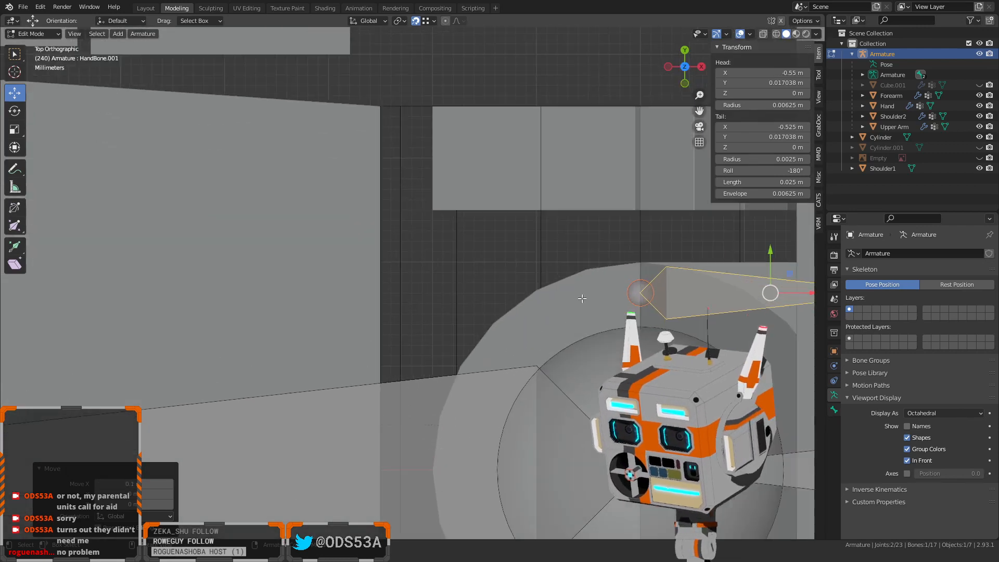
shift+middle_drag(633, 297, 200, 244)
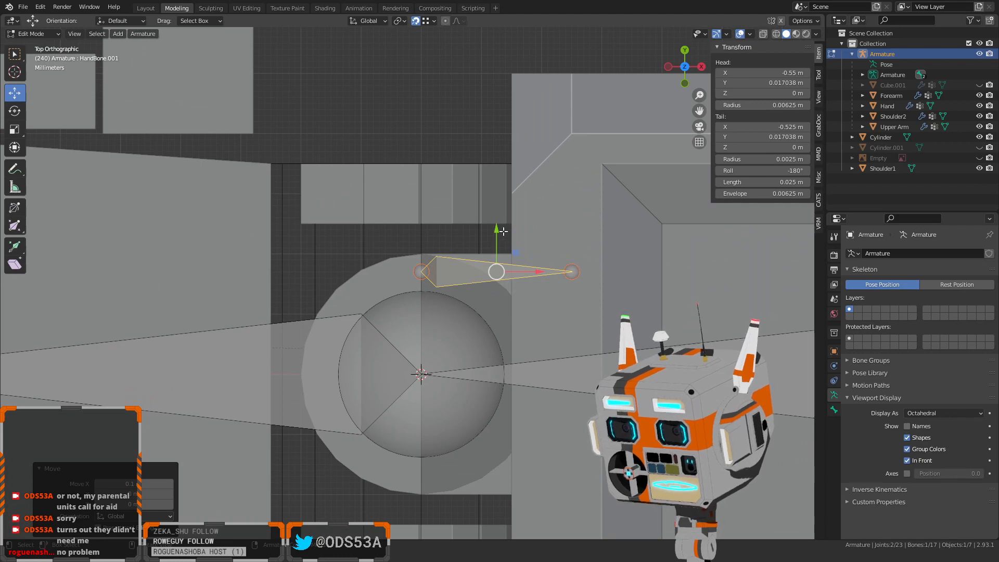
drag(503, 231, 301, 163)
click(428, 103)
Parent the small wrist bone to HandBone with Keep Offset
scroll(431, 103, down, 6)
middle_drag(363, 289, 416, 247)
scroll(417, 248, up, 2)
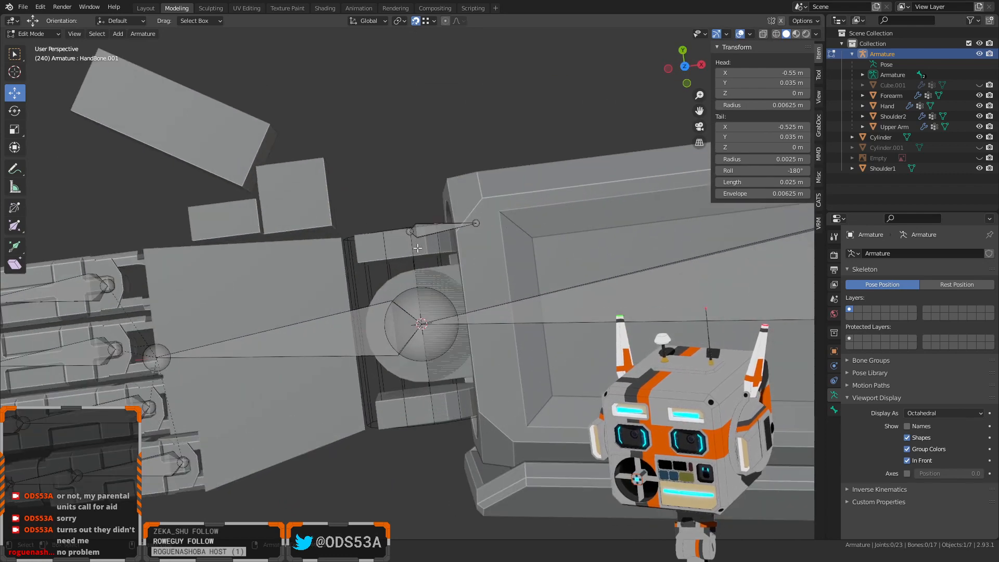
click(432, 227)
shift+click(287, 340)
right_click(271, 307)
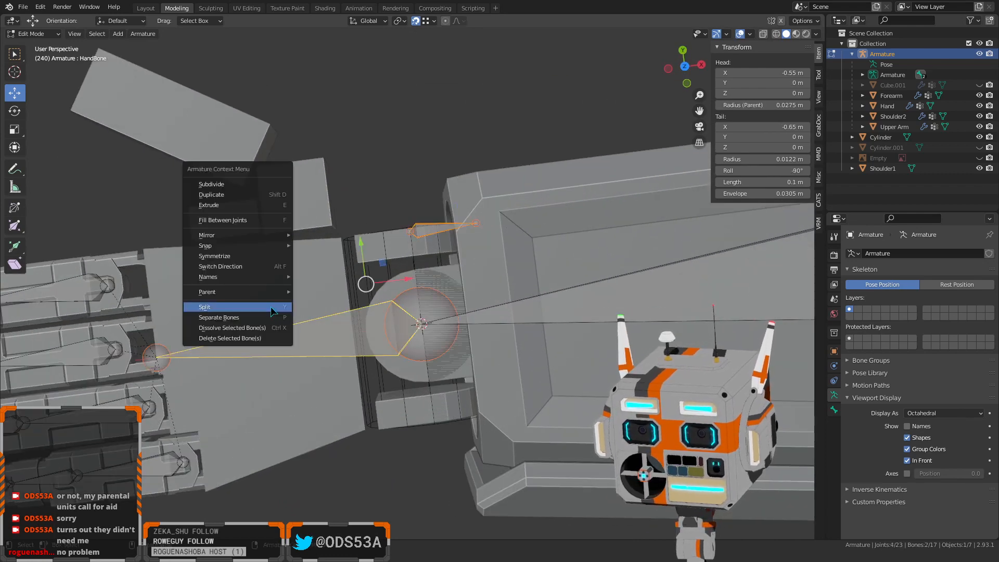
mouse_move(257, 292)
click(310, 292)
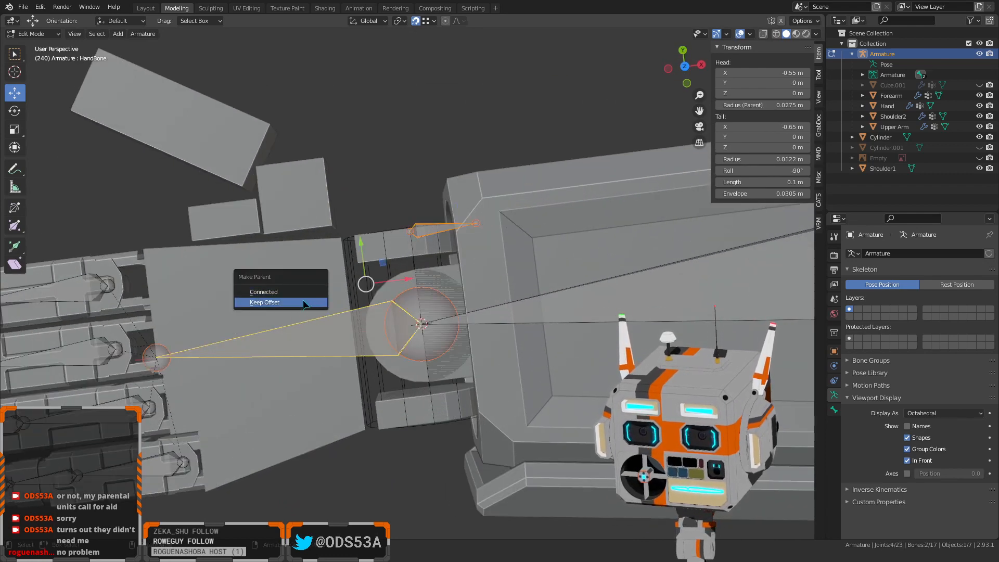
click(303, 303)
click(405, 171)
Examine the small bone's placement on the wrist's side piece and its relation to the forearm
middle_drag(406, 171, 512, 131)
scroll(350, 325, up, 4)
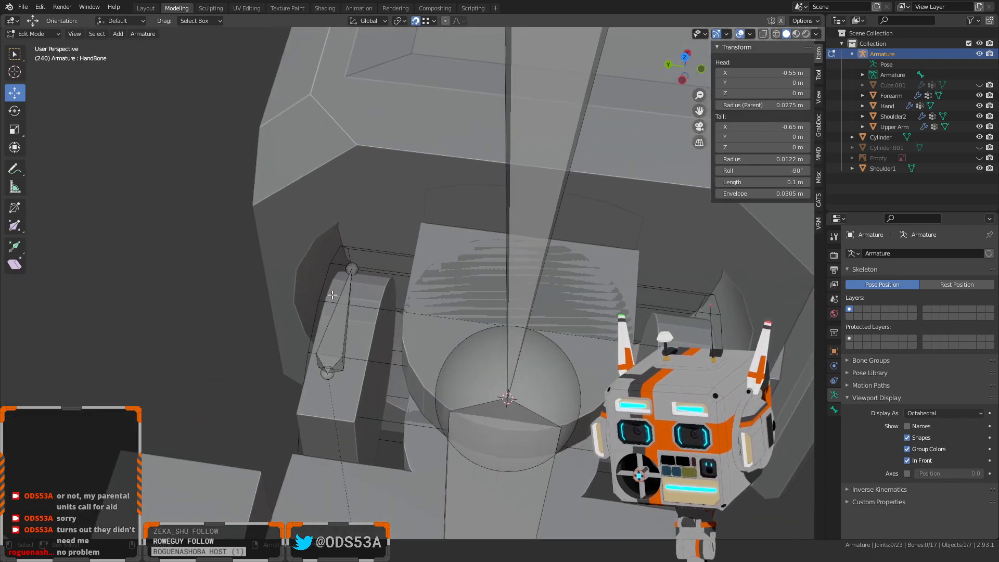
click(350, 275)
middle_drag(351, 277, 327, 301)
scroll(381, 341, up, 1)
scroll(388, 342, down, 2)
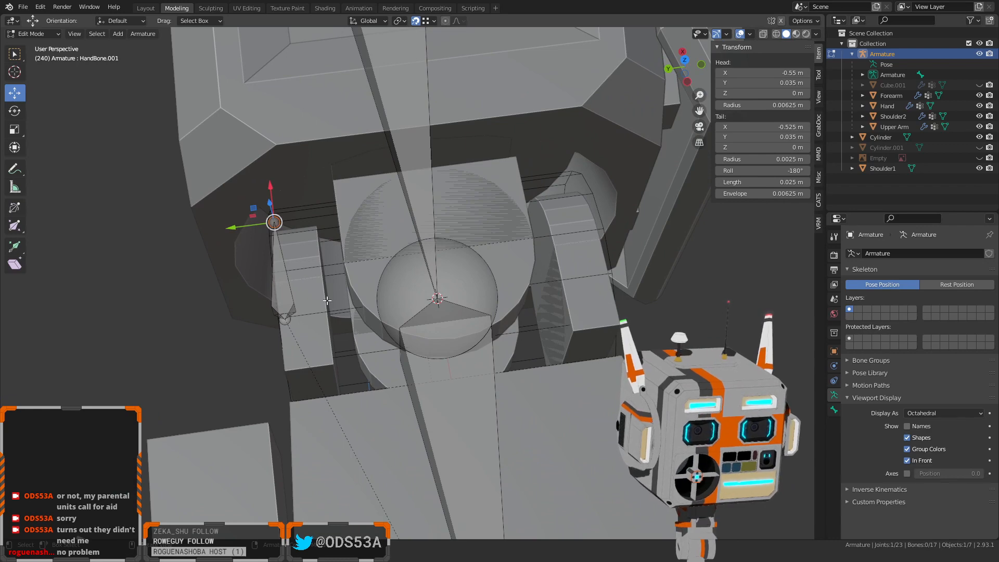
scroll(329, 304, down, 2)
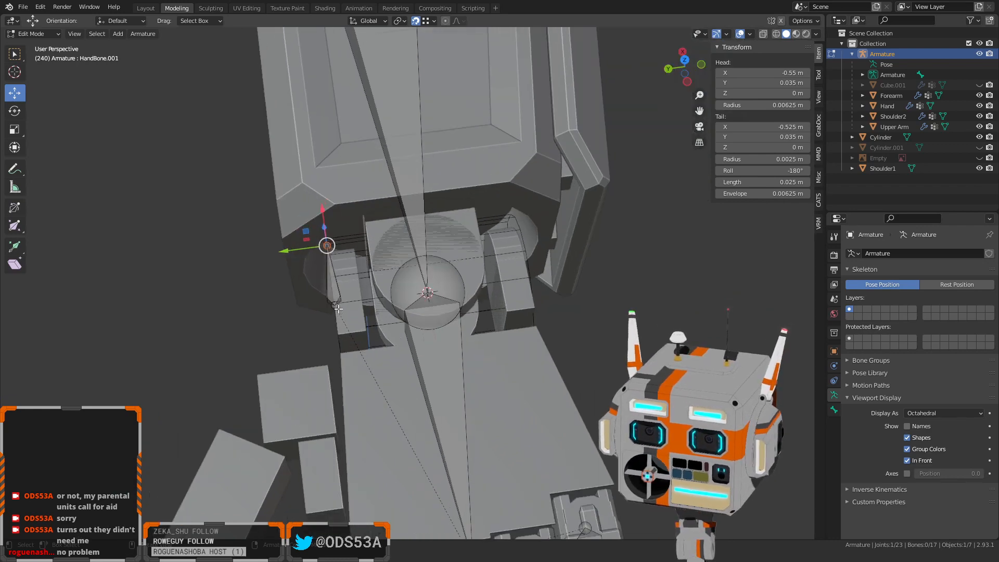
middle_drag(336, 306, 268, 300)
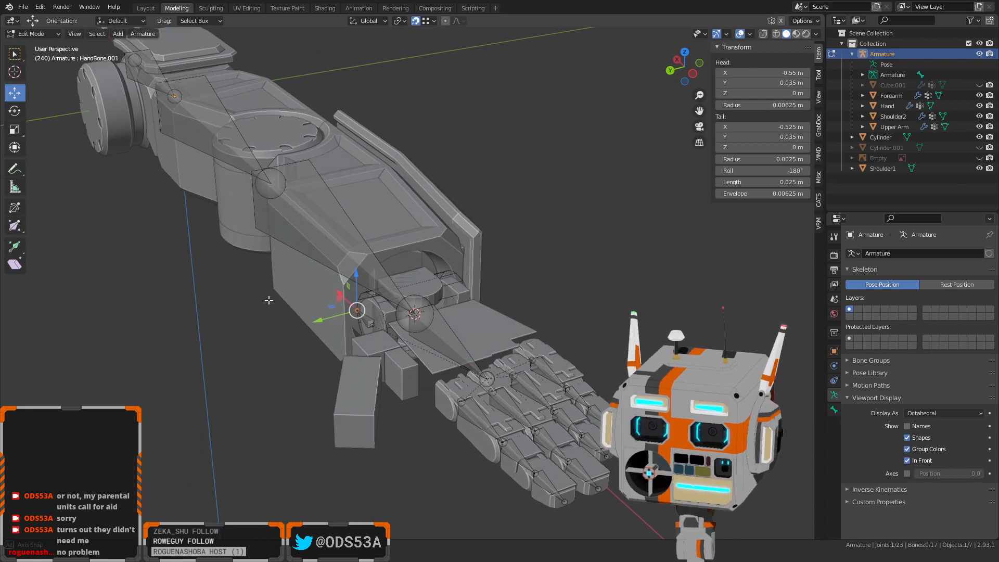
scroll(268, 300, up, 4)
middle_drag(323, 357, 292, 404)
scroll(292, 383, up, 2)
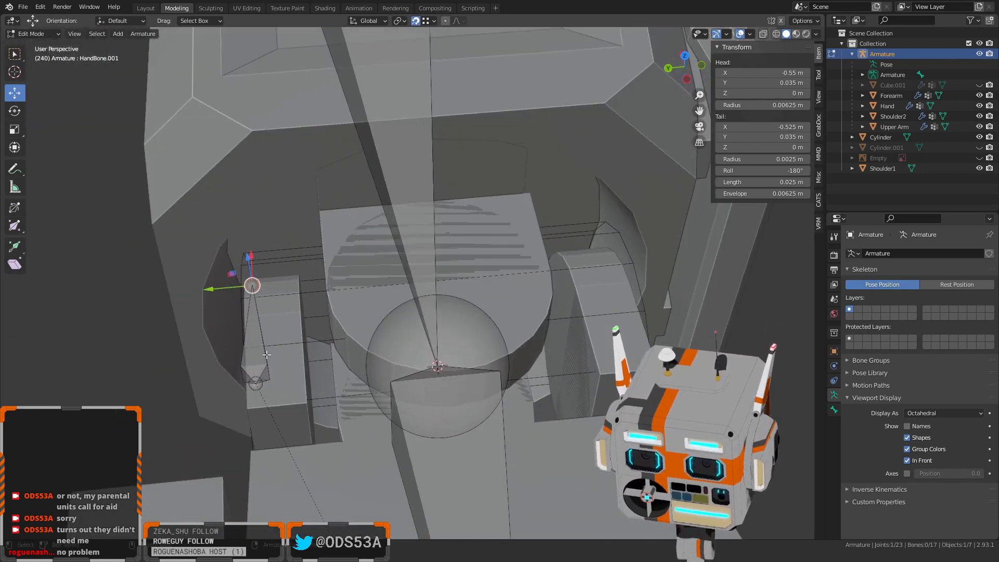
middle_drag(267, 355, 333, 345)
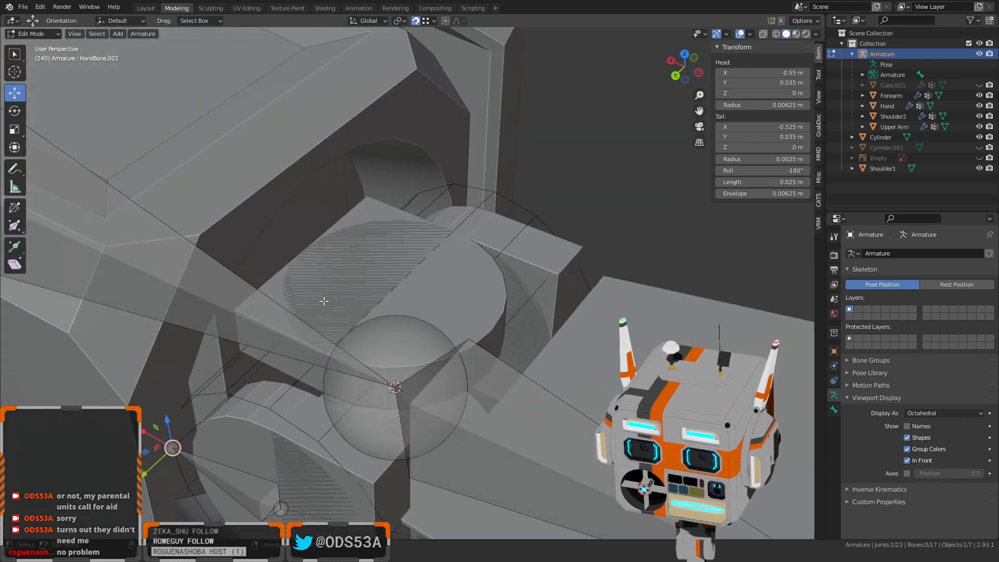
middle_drag(323, 300, 353, 362)
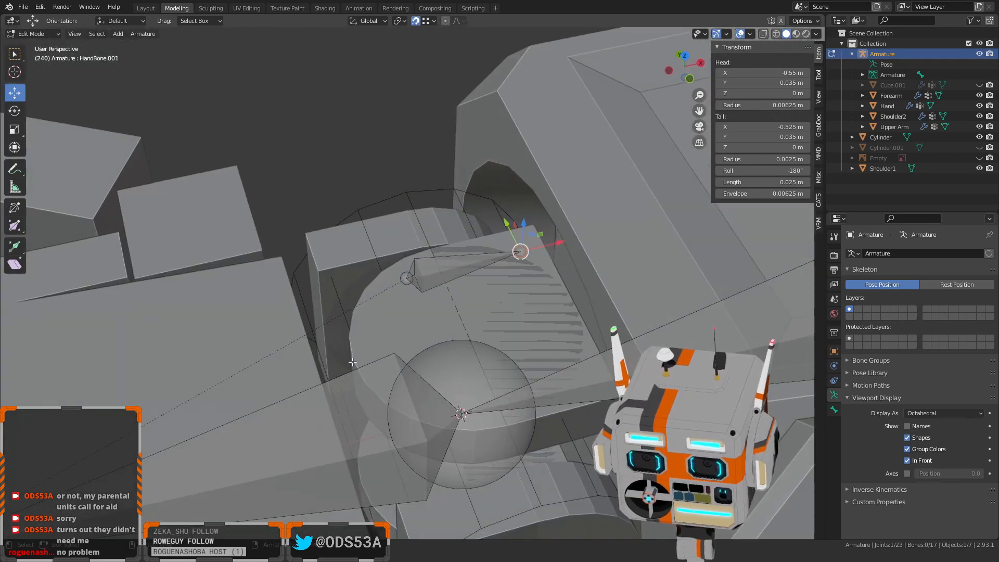
Try extruding another bone 0.025 m along X from the small wrist bone's tip, and undo it
key(e)
click(448, 339)
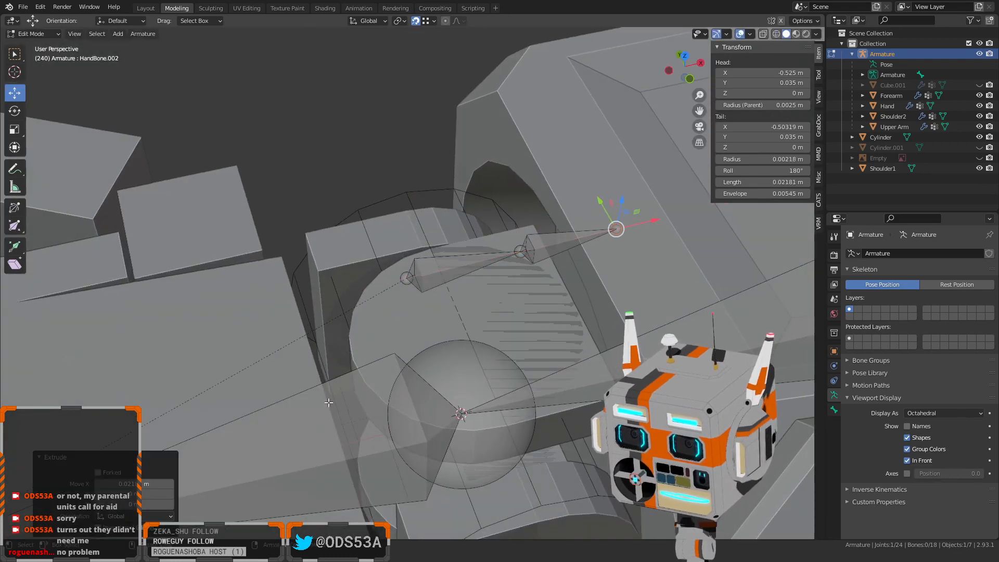
click(162, 482)
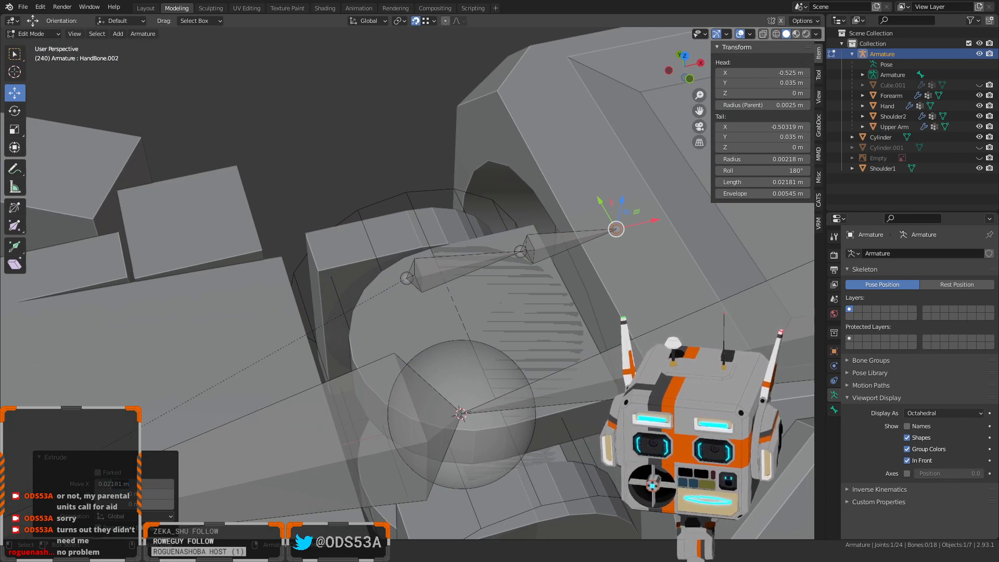
text(0.023)
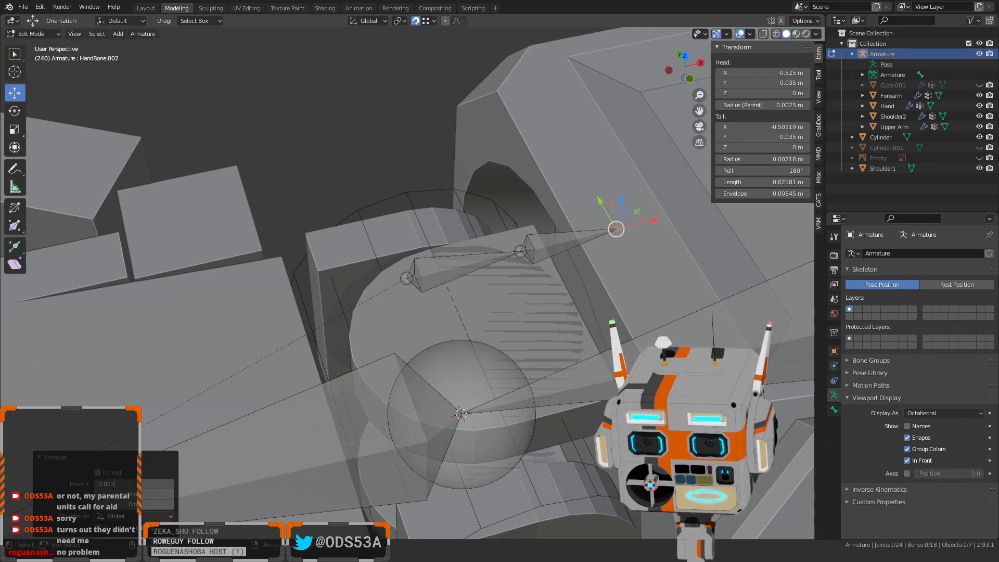
key(Return)
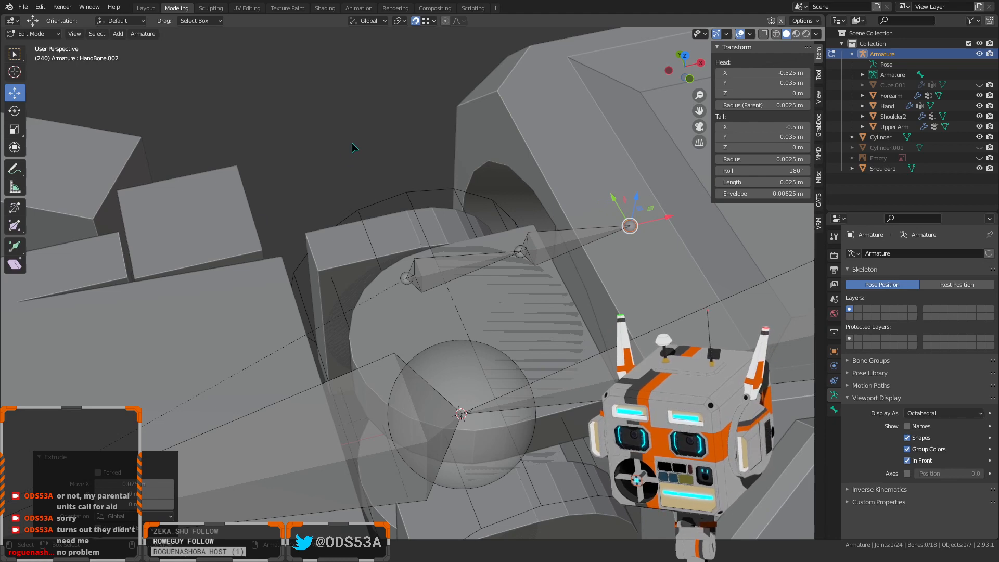
scroll(352, 142, down, 3)
key(ctrl+z)
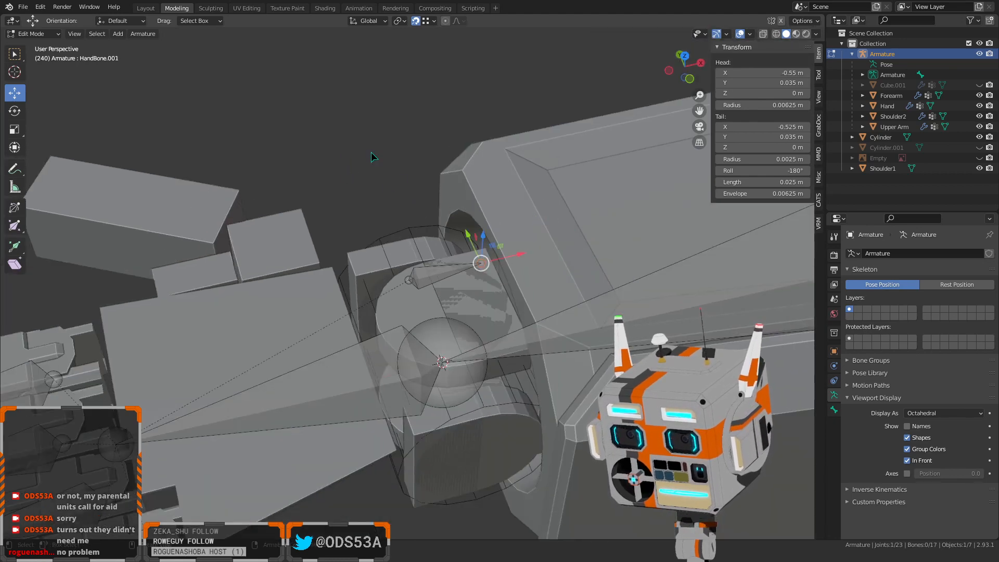
Extrude a new bone 0.025 m along X from the tip of LowerArmBone at the wrist's centre
click(443, 367)
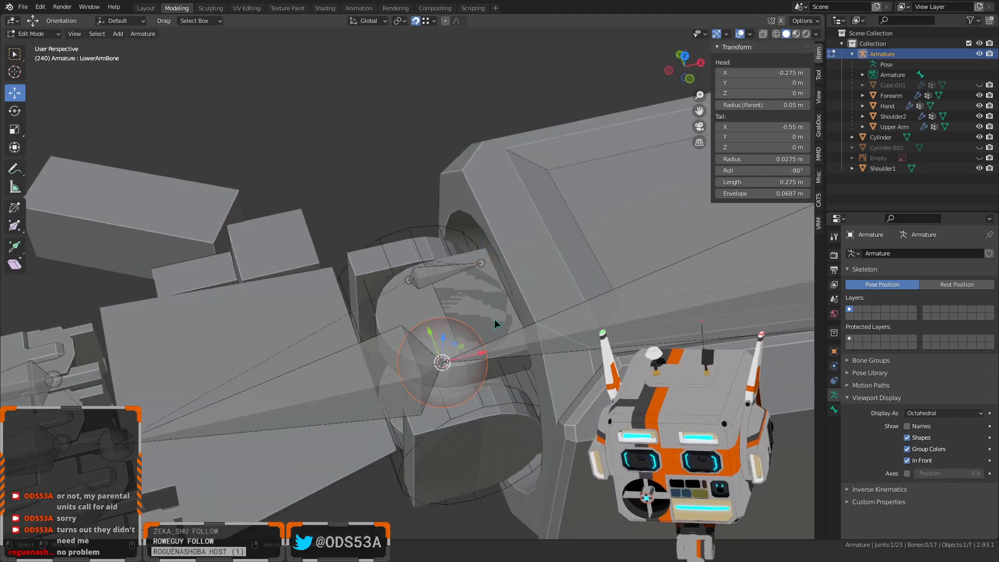
key(e)
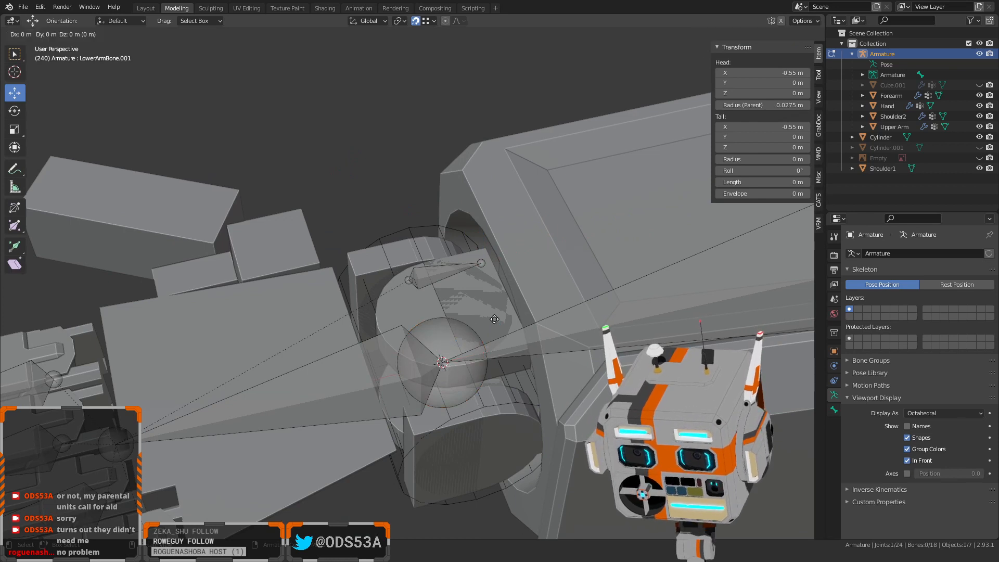
key(x)
click(494, 320)
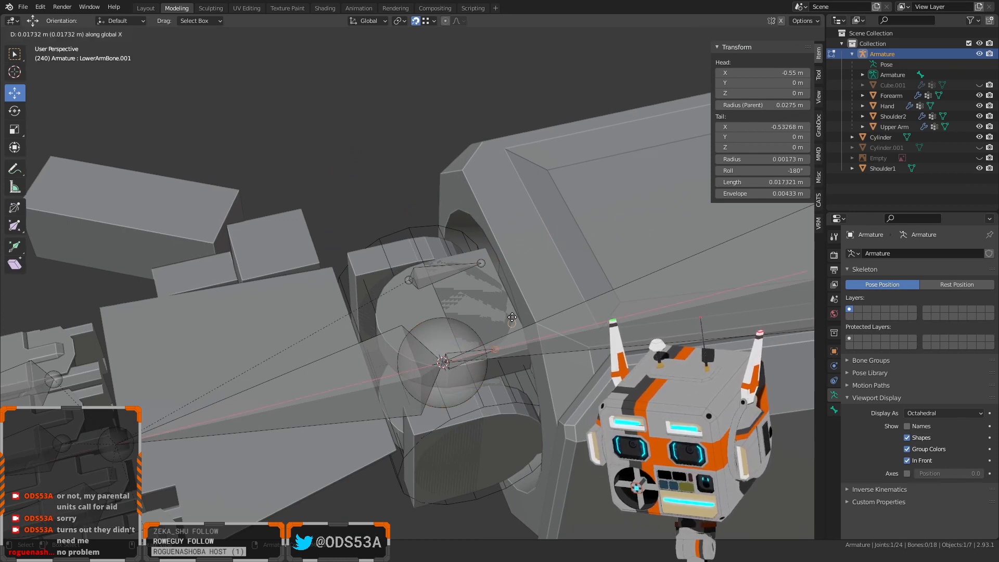
click(153, 482)
click(100, 483)
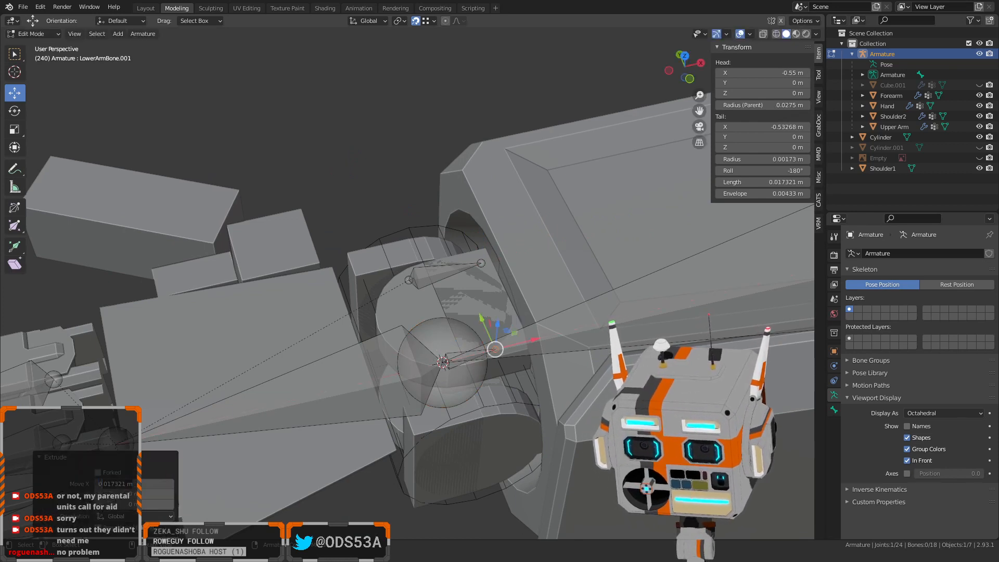
key(shift+End)
text(2)
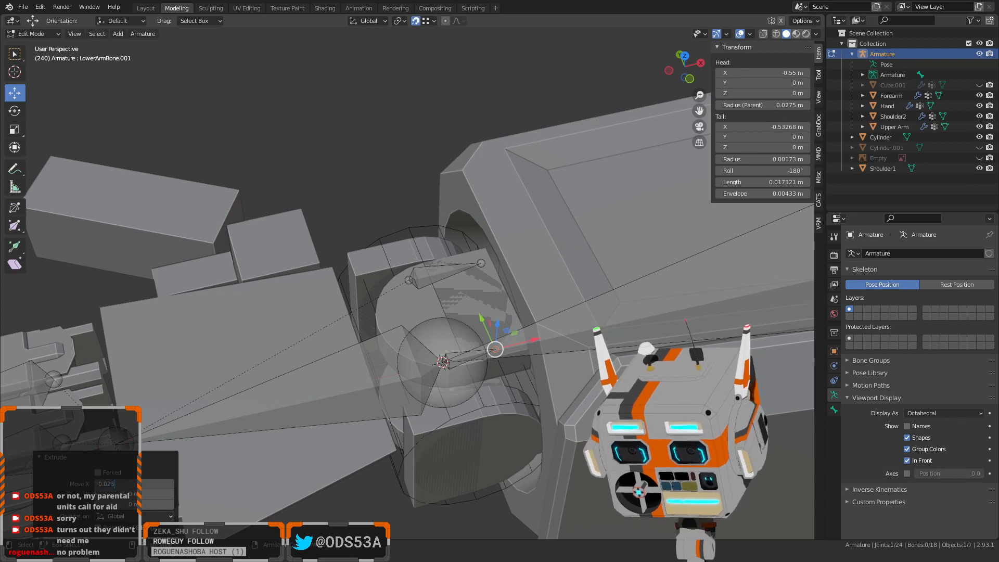
text(5)
key(Return)
click(355, 198)
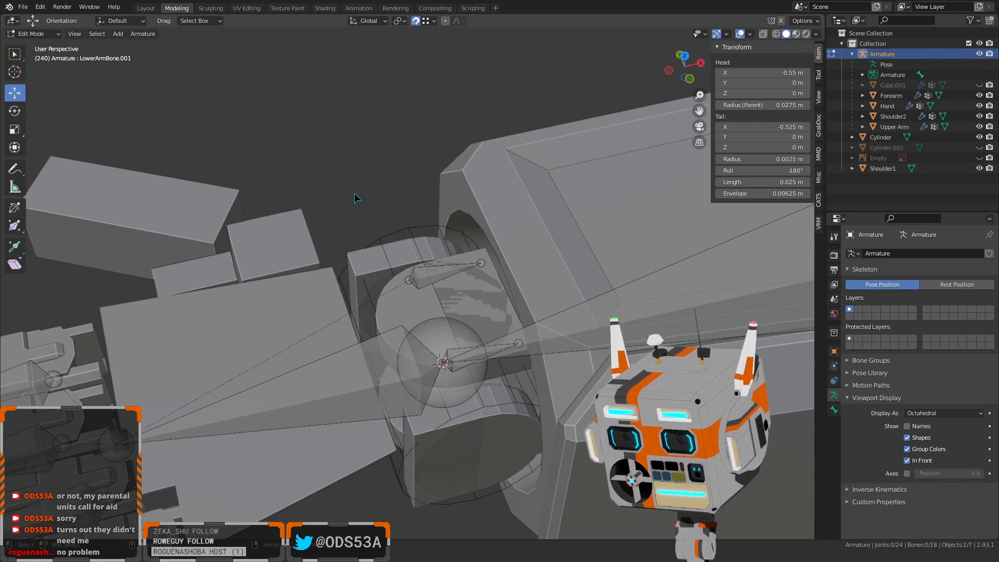
Examine the new bone at the wrist's centre and how it joins the forearm and hand bones
click(453, 350)
click(453, 350)
right_click(453, 350)
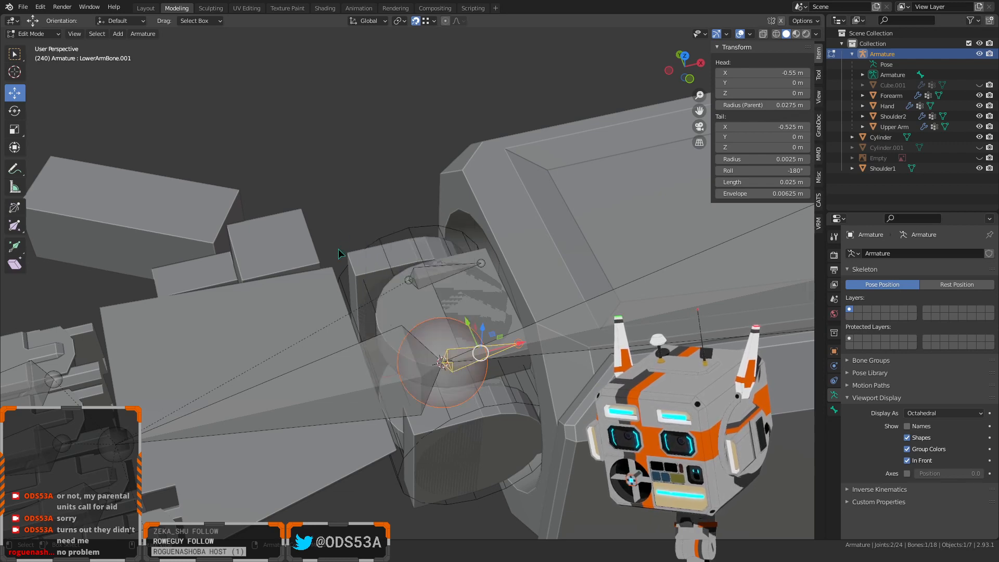
click(313, 177)
scroll(483, 400, up, 2)
middle_drag(496, 409, 475, 402)
scroll(475, 402, down, 3)
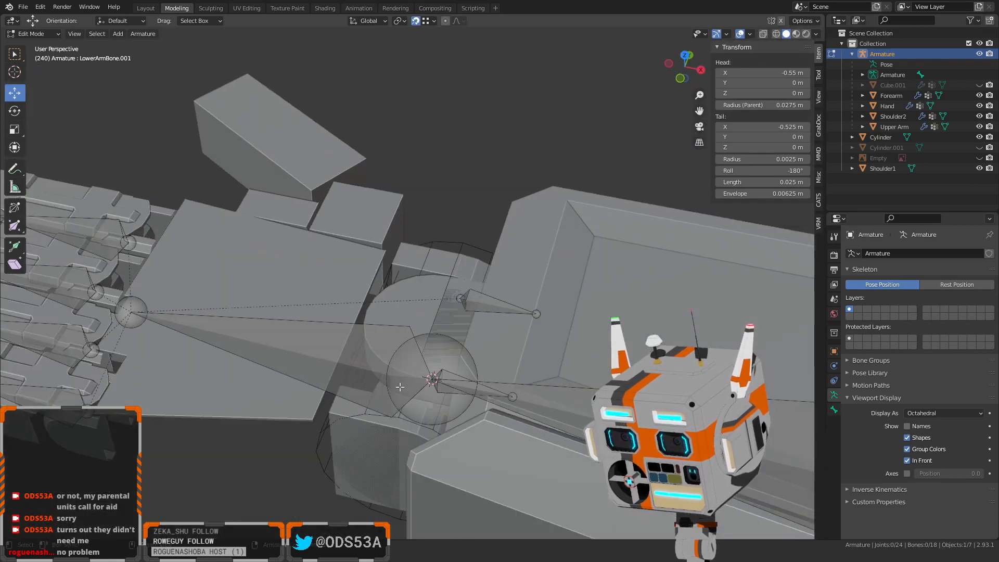
scroll(344, 116, up, 5)
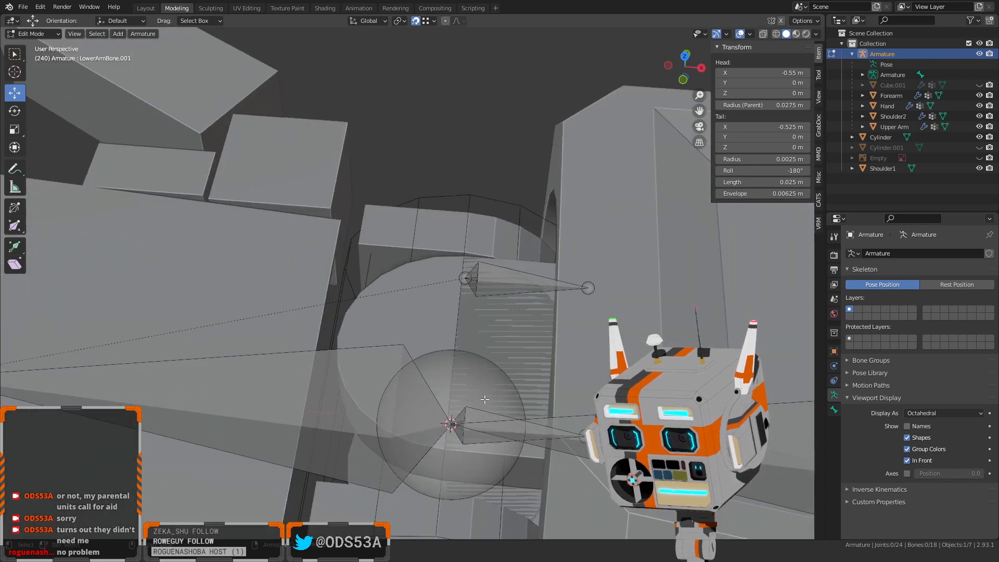
scroll(404, 299, up, 3)
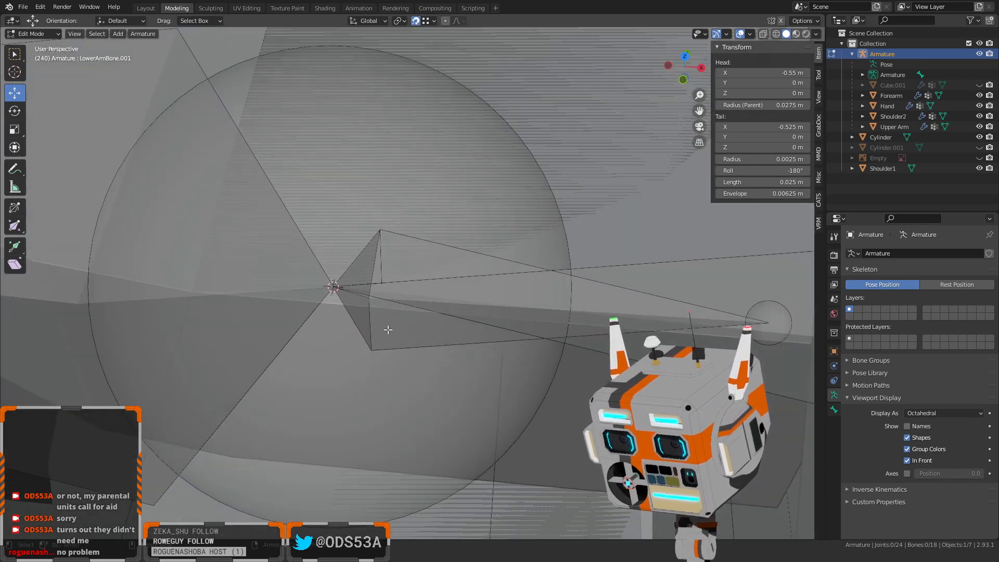
scroll(384, 346, up, 4)
middle_drag(372, 358, 298, 252)
Split the new small bone at the wrist's centre off from the forearm bone
click(473, 271)
scroll(473, 271, down, 9)
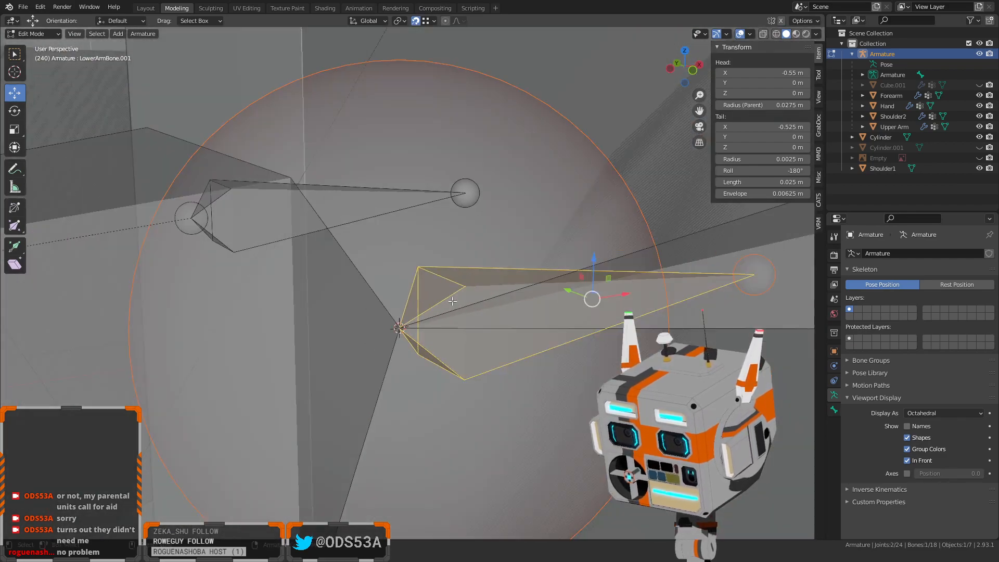
middle_drag(432, 320, 388, 392)
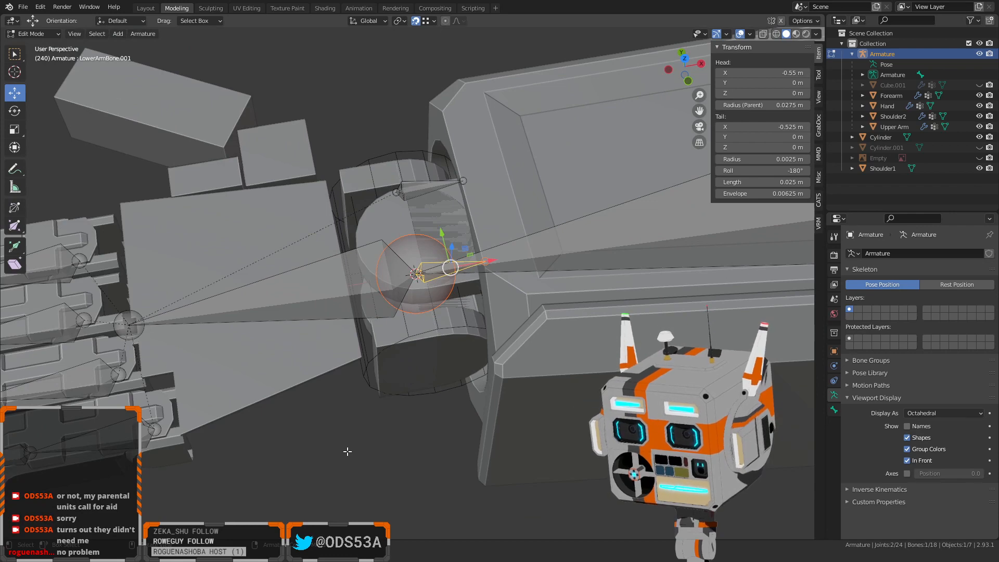
scroll(347, 451, up, 4)
right_click(402, 404)
mouse_move(402, 406)
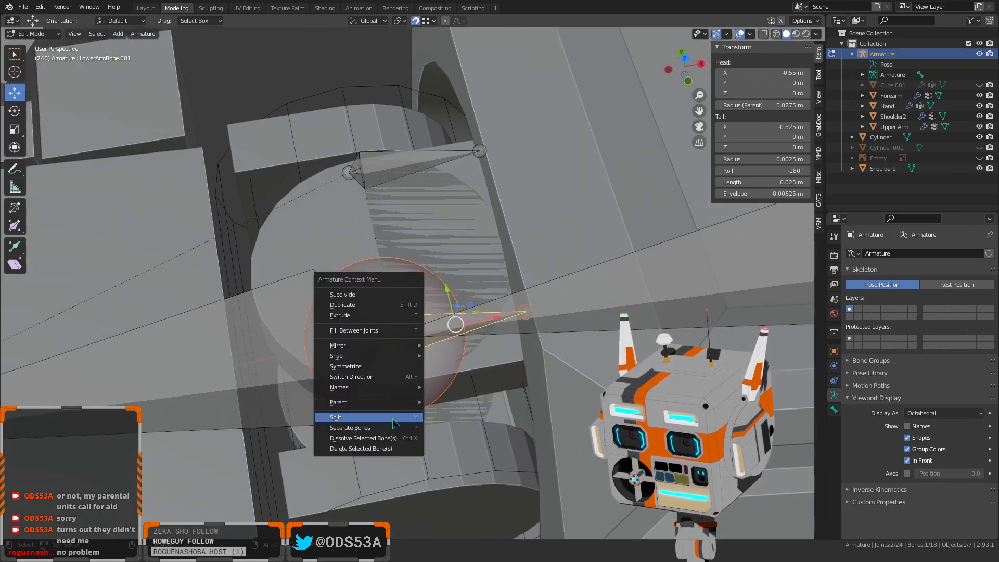
click(393, 419)
Move the split bone up along Z to 0.025 m, onto the wrist joint's upper disc
middle_drag(398, 405, 418, 310)
drag(450, 289, 487, 257)
middle_drag(486, 256, 294, 155)
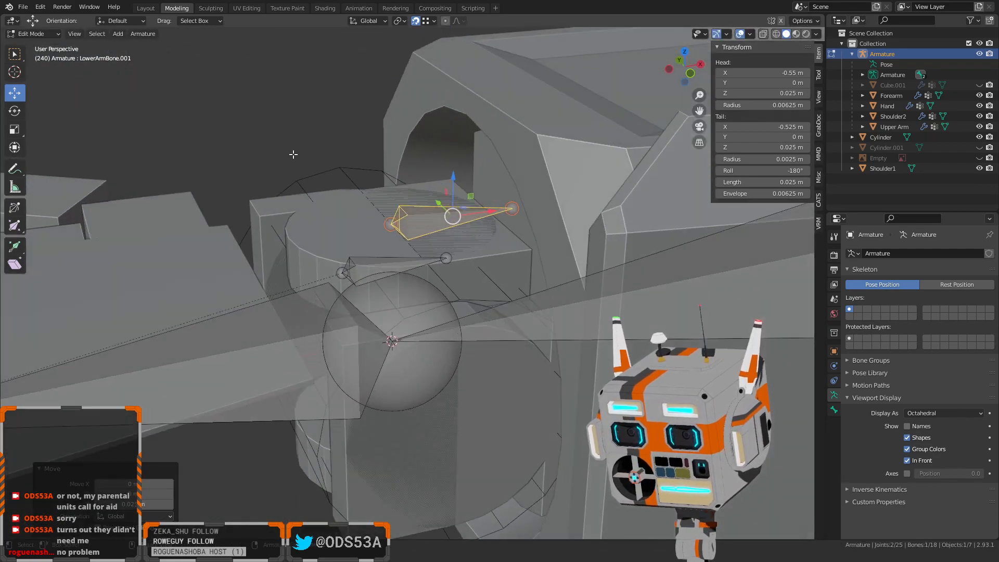
click(241, 80)
Parent the upper wrist bone to the small bone on the wrist's side piece with Keep Offset
click(422, 219)
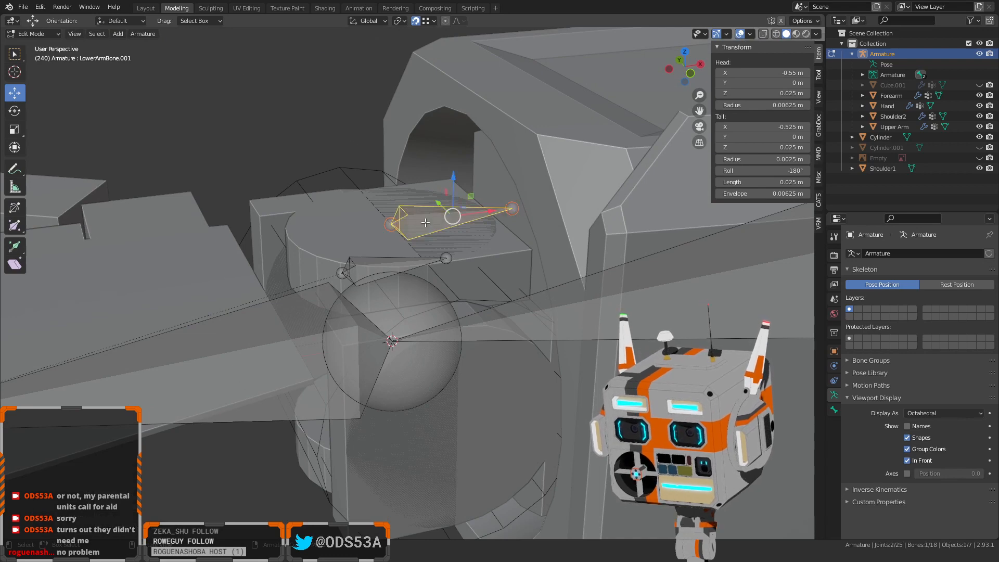
shift+click(357, 258)
right_click(254, 152)
mouse_move(253, 142)
click(294, 136)
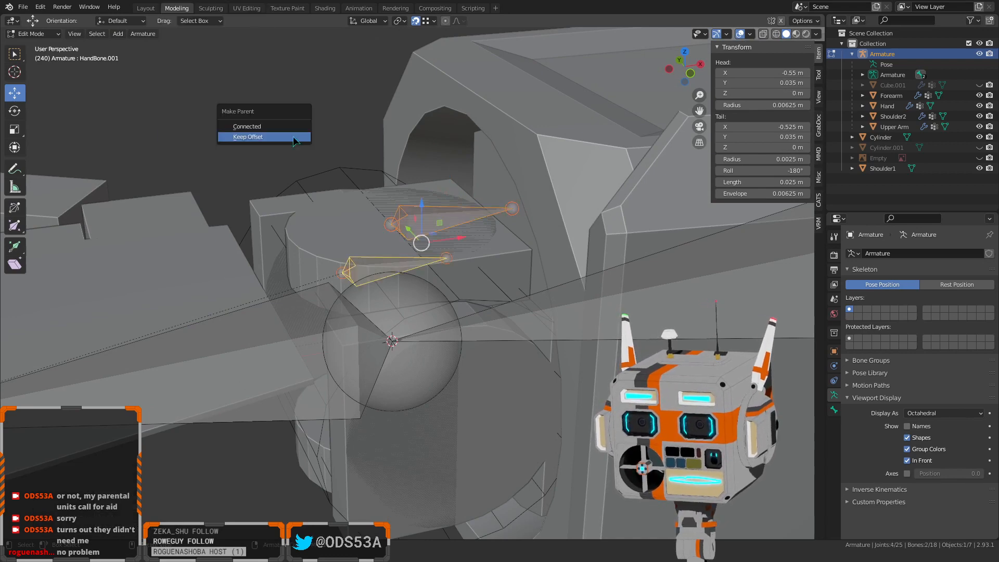
click(293, 136)
click(274, 152)
Select the small bone on the wrist's side piece and examine how both wrist bones sit in the joint
middle_drag(274, 151, 392, 195)
scroll(313, 244, down, 5)
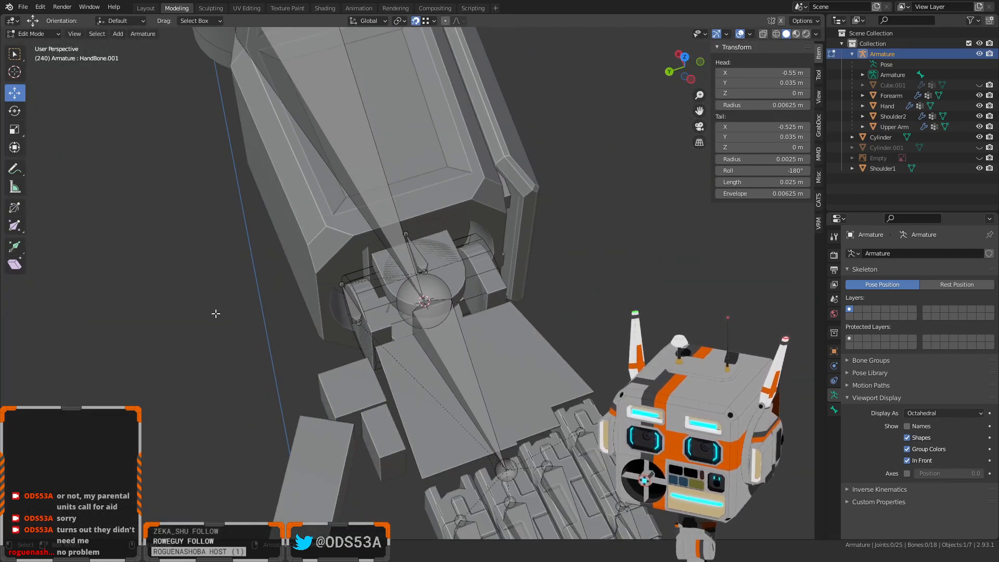
middle_drag(215, 313, 273, 297)
scroll(275, 299, up, 4)
click(347, 384)
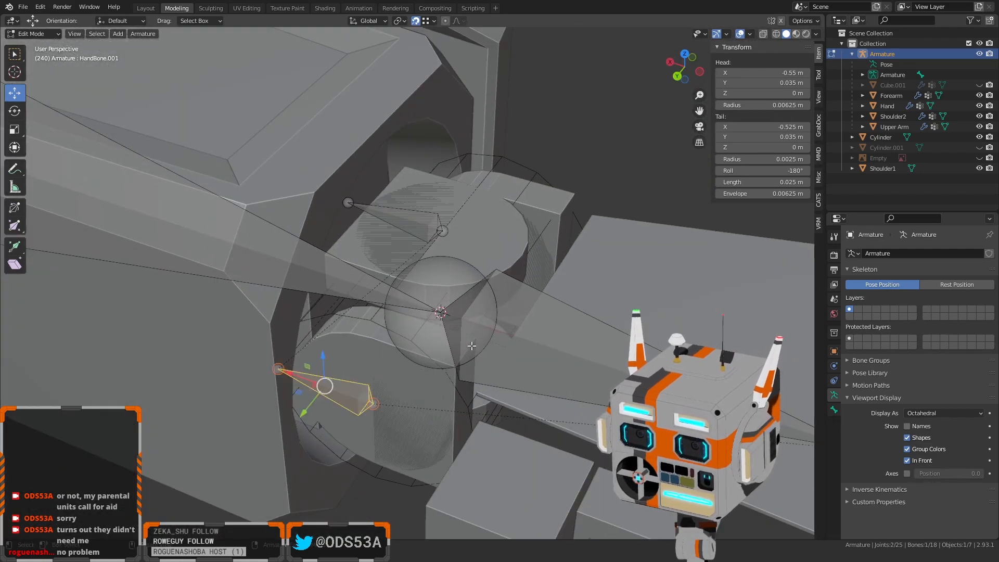
middle_drag(468, 364, 539, 377)
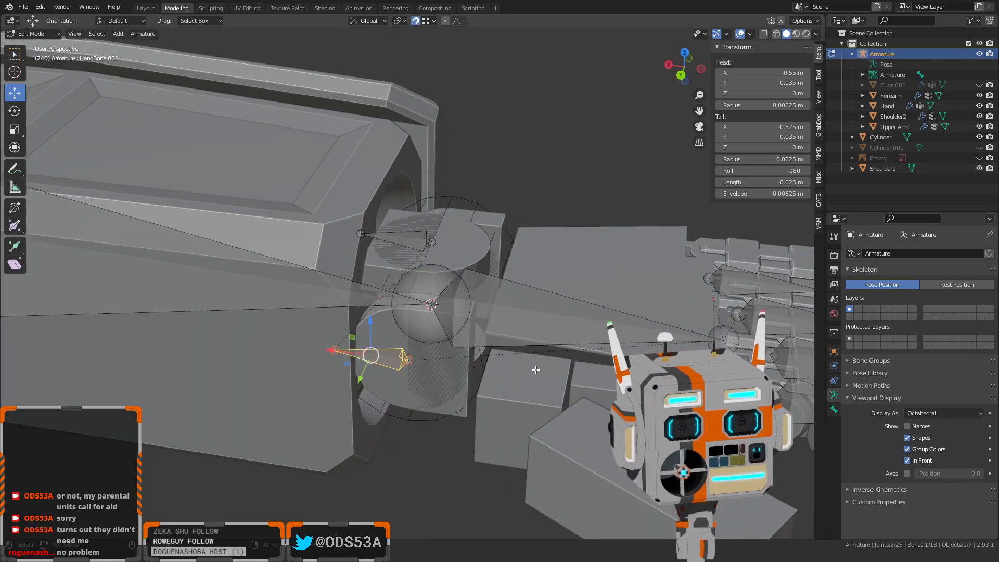
scroll(536, 369, up, 1)
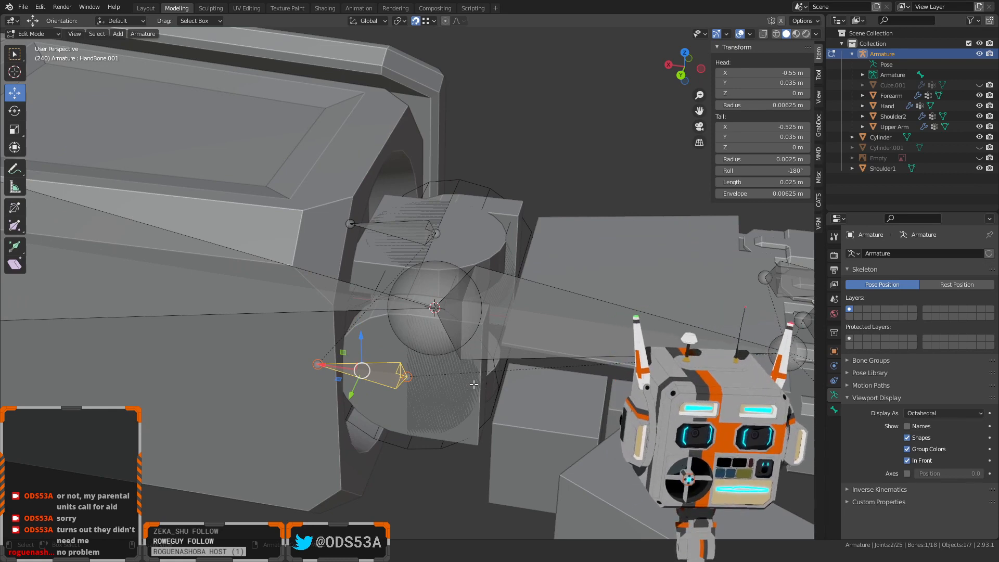
middle_drag(446, 408, 395, 379)
scroll(366, 440, up, 3)
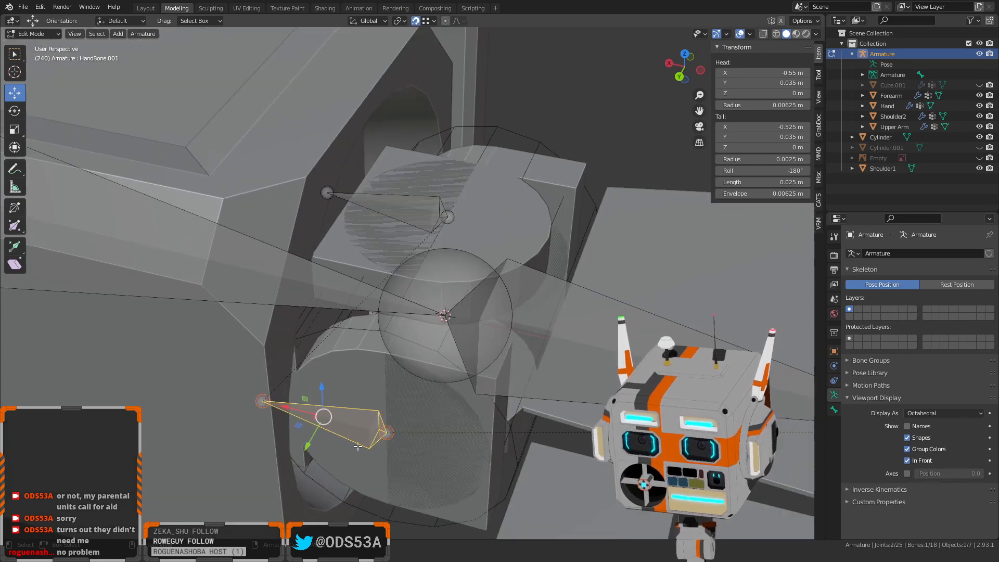
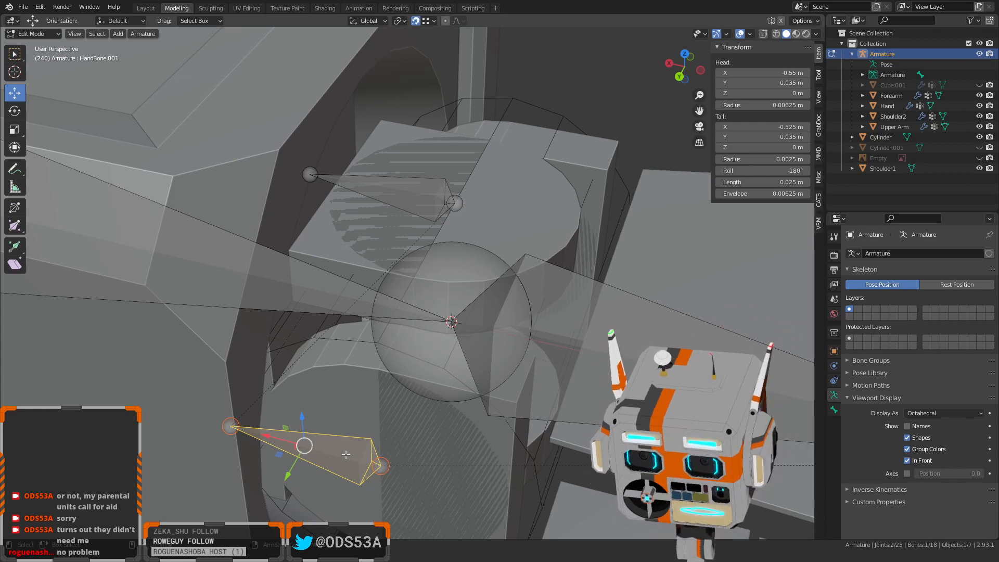
Rename the small bone on the wrist's side piece as Wrist1
click(833, 409)
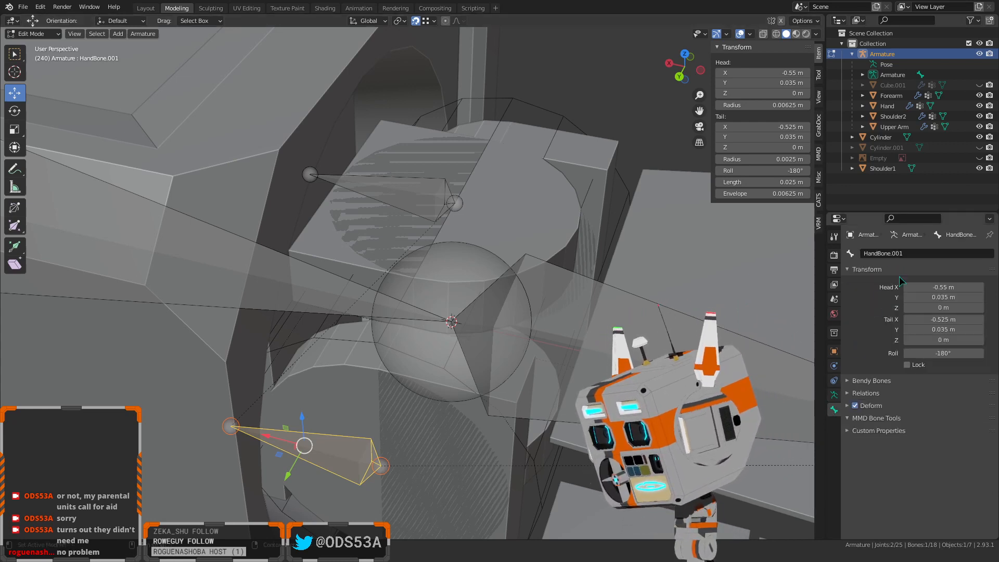
click(913, 252)
text(Wrist1)
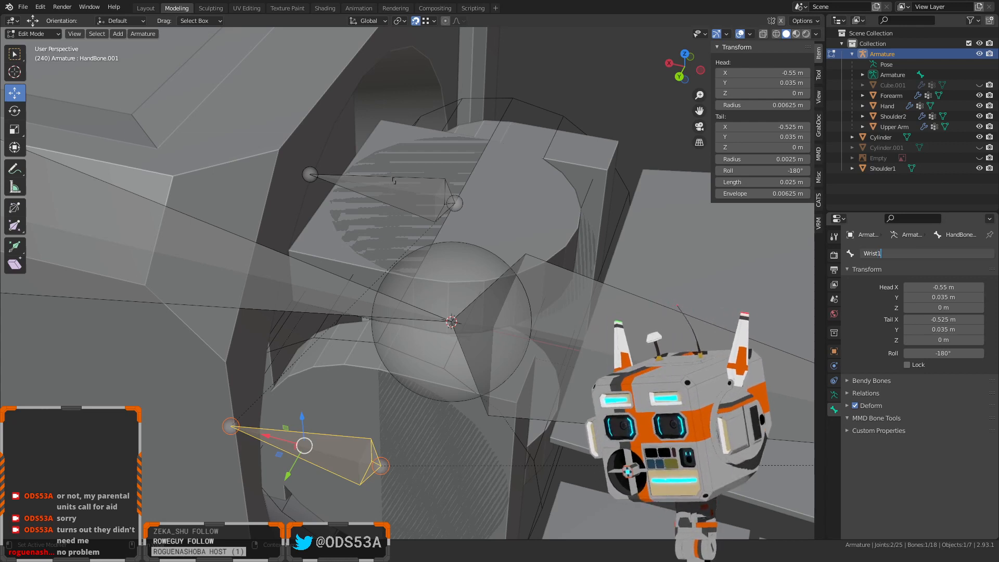
key(Return)
Rename the small bone on the wrist joint's upper disc as Wrist2
click(421, 184)
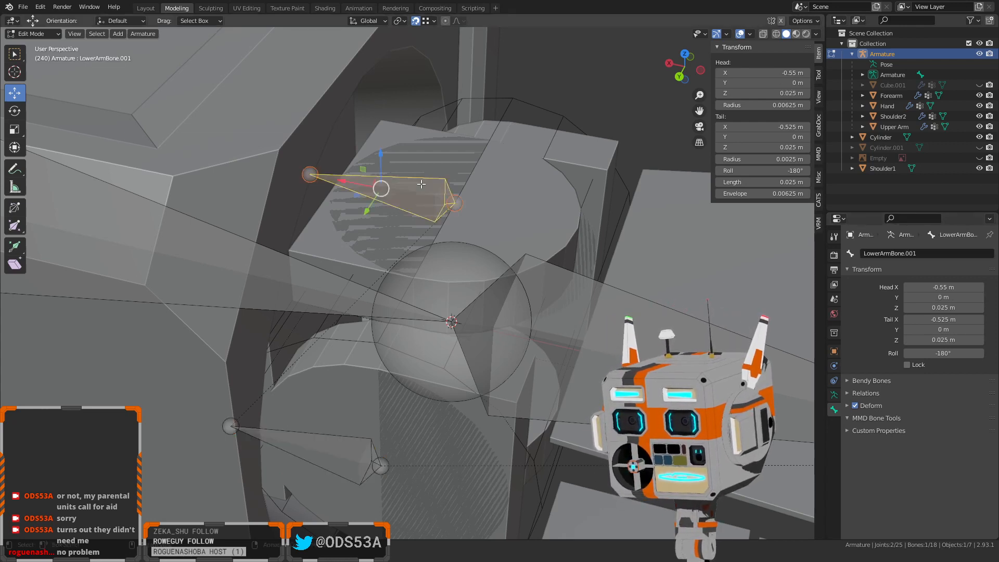
click(928, 256)
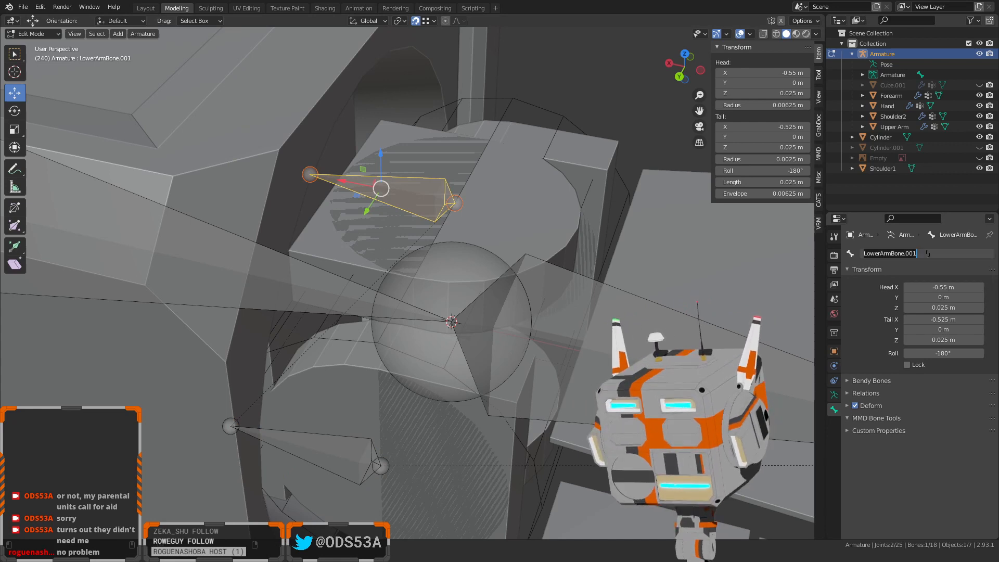
text(Wrist2)
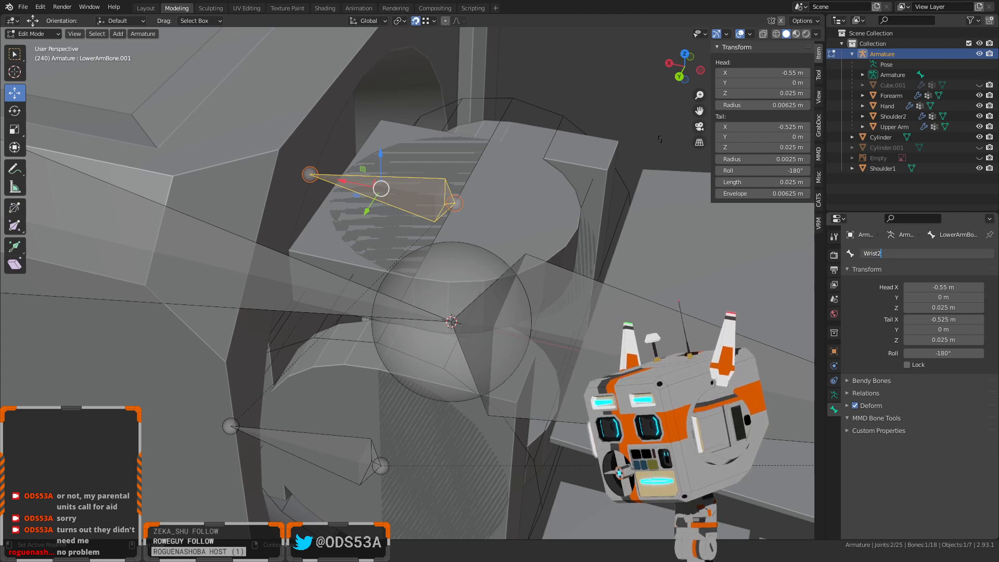
key(Return)
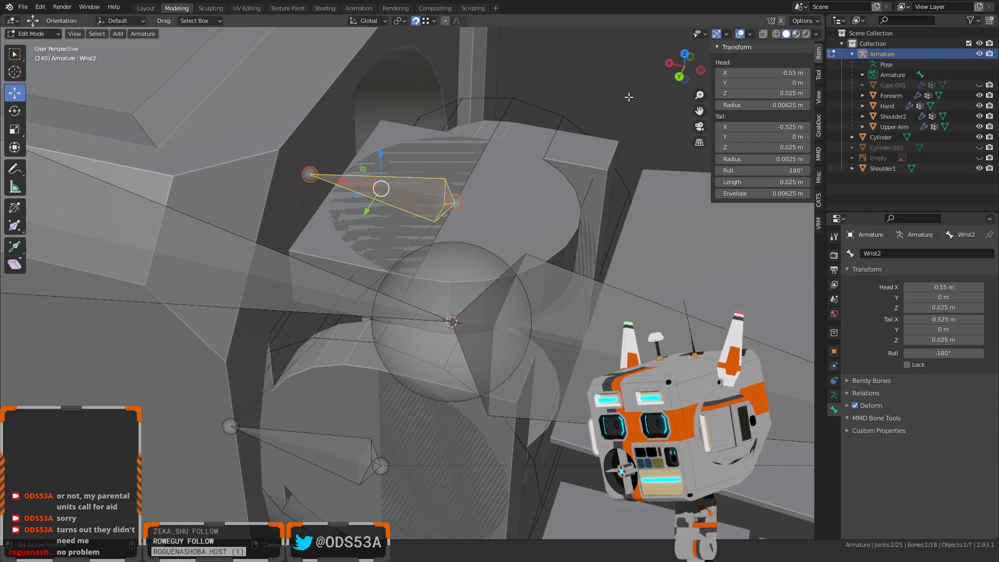
Leave armature editing and open the Hand mesh in Edit Mode
scroll(542, 220, down, 4)
middle_drag(541, 220, 447, 226)
click(191, 308)
scroll(191, 308, up, 2)
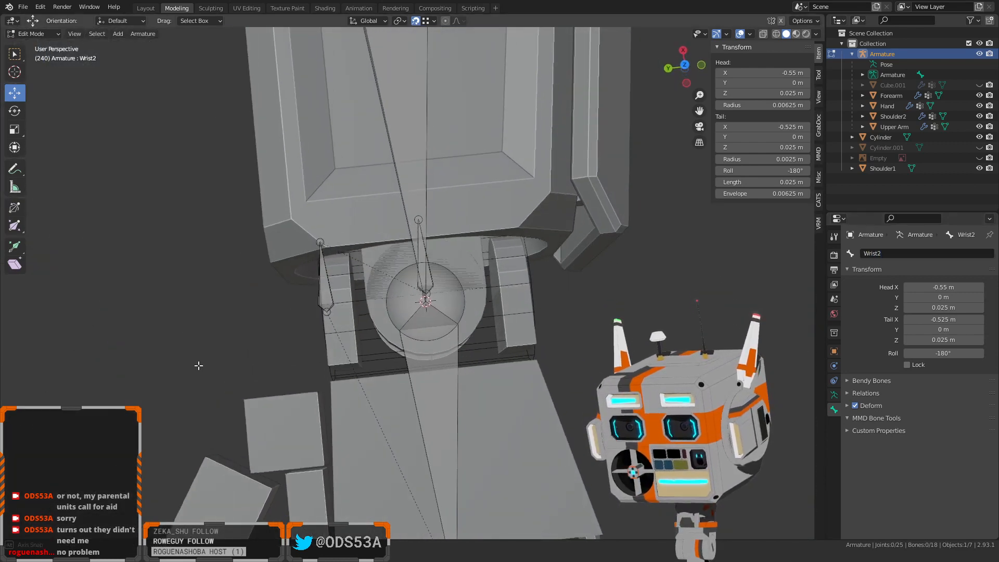
middle_drag(192, 308, 169, 420)
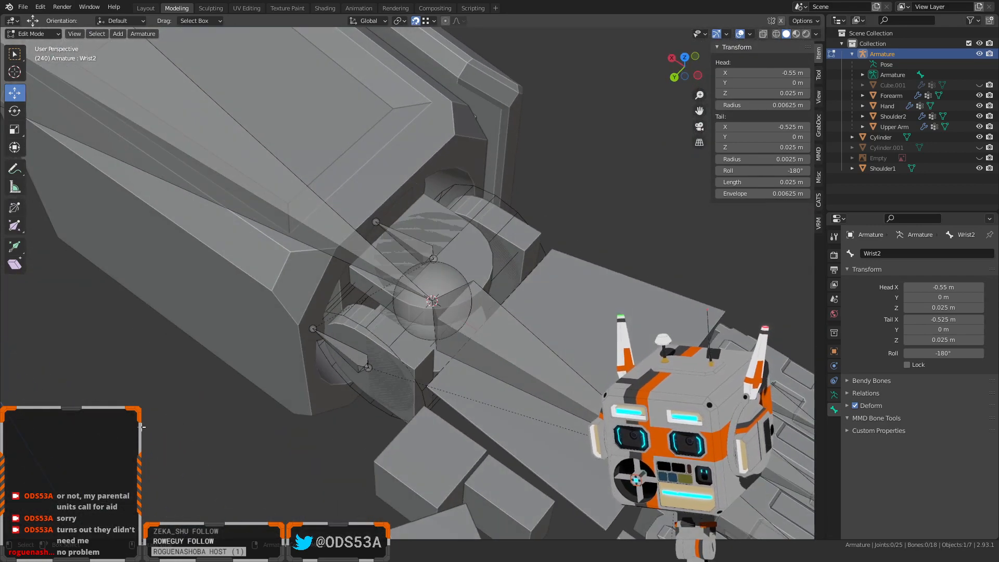
scroll(179, 451, up, 3)
key(Tab)
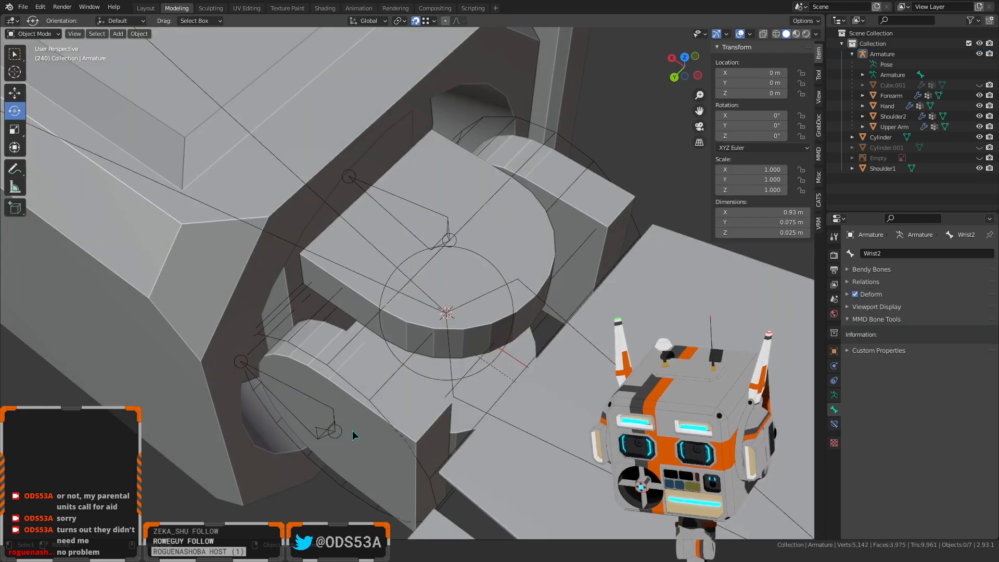
click(379, 439)
key(Tab)
Add a cube to the Hand mesh at the centre of the wrist joint
scroll(376, 454, down, 2)
middle_drag(375, 454, 252, 243)
click(150, 33)
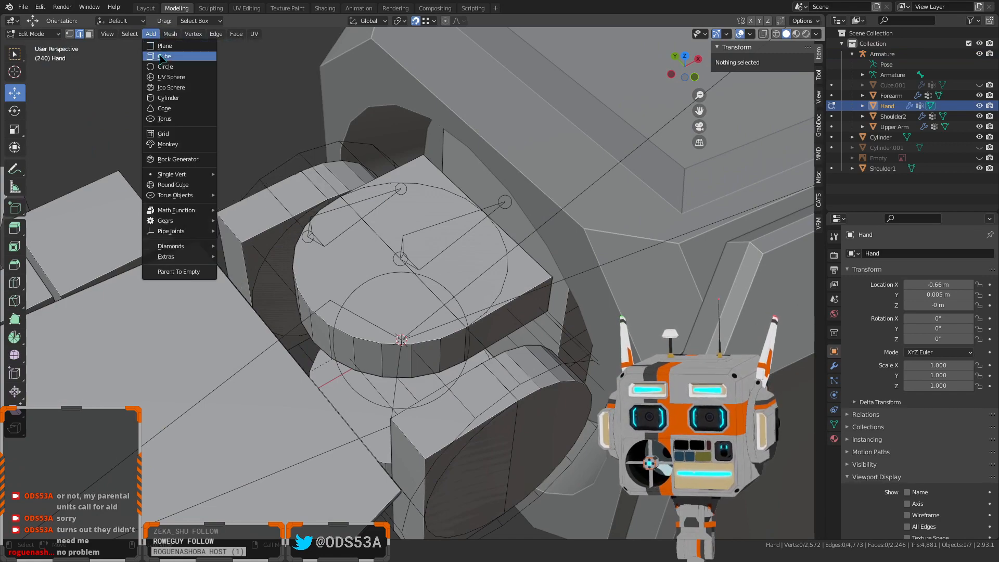
click(164, 56)
middle_drag(171, 83, 305, 329)
scroll(305, 329, up, 4)
scroll(270, 348, down, 5)
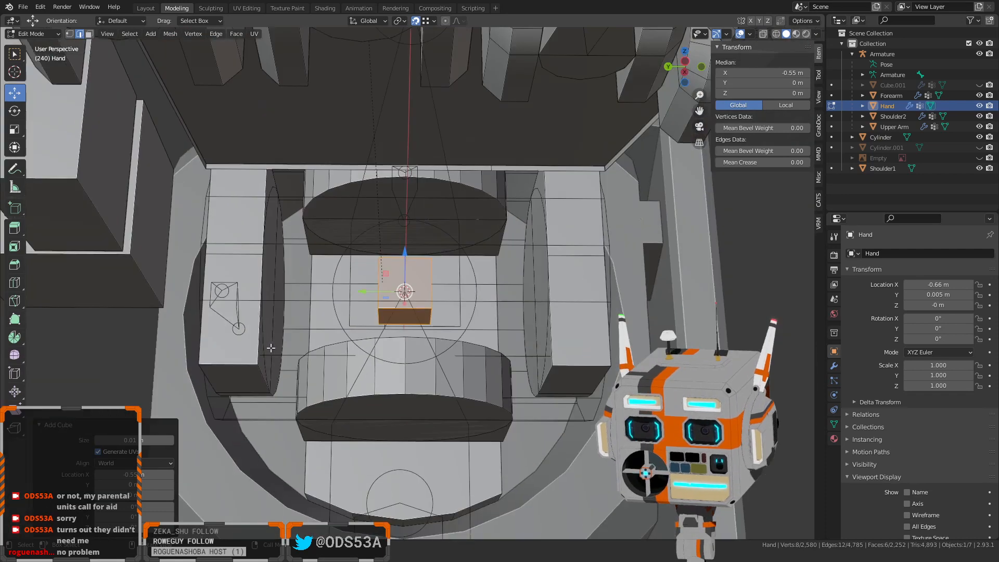
Set the new cube's size to 0.03 m
scroll(323, 372, up, 4)
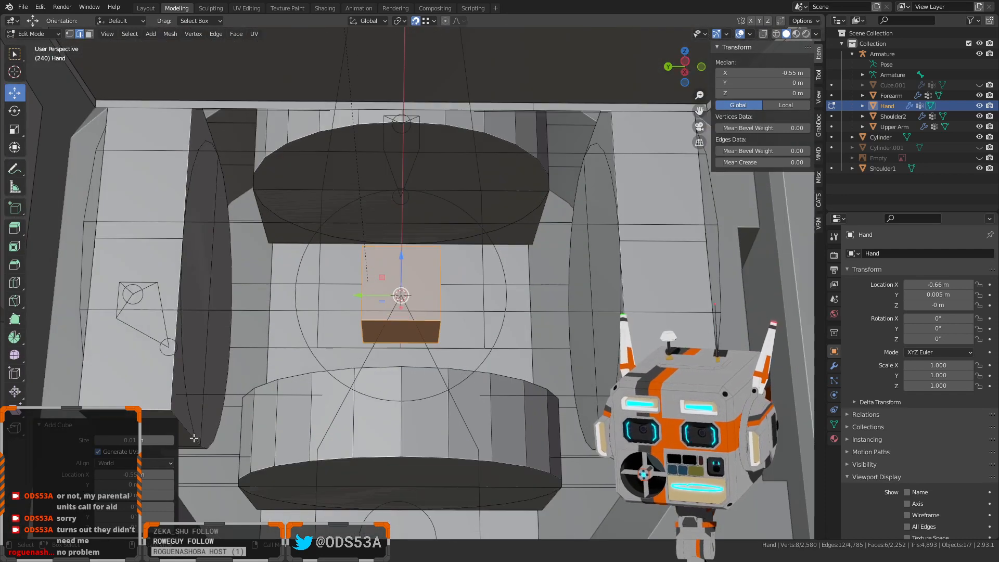
click(152, 440)
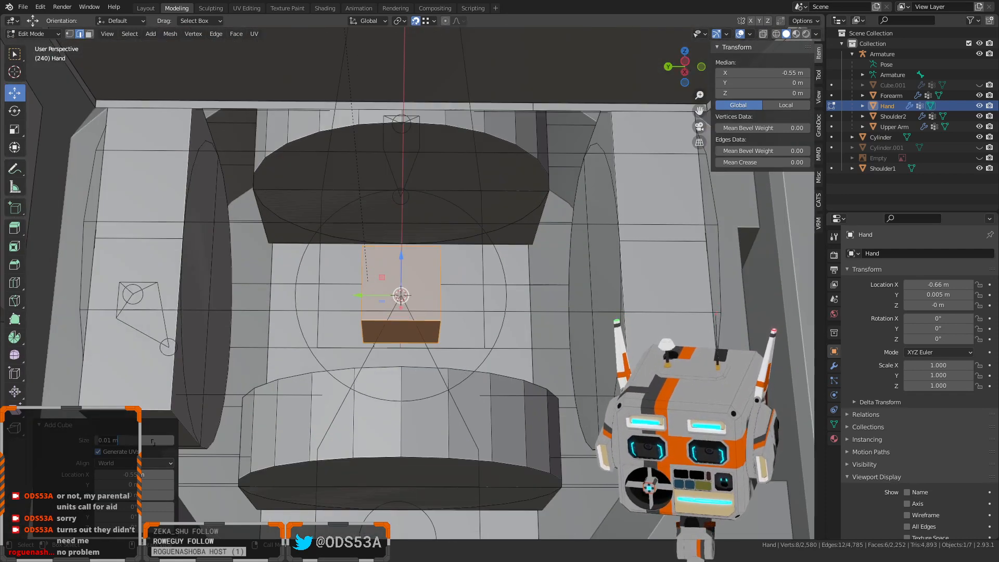
text(3)
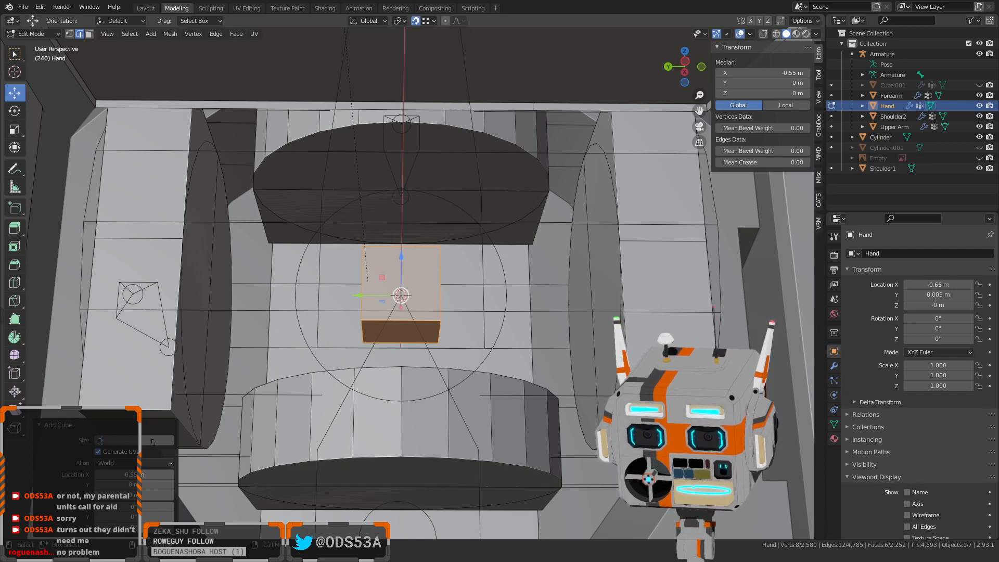
key(Return)
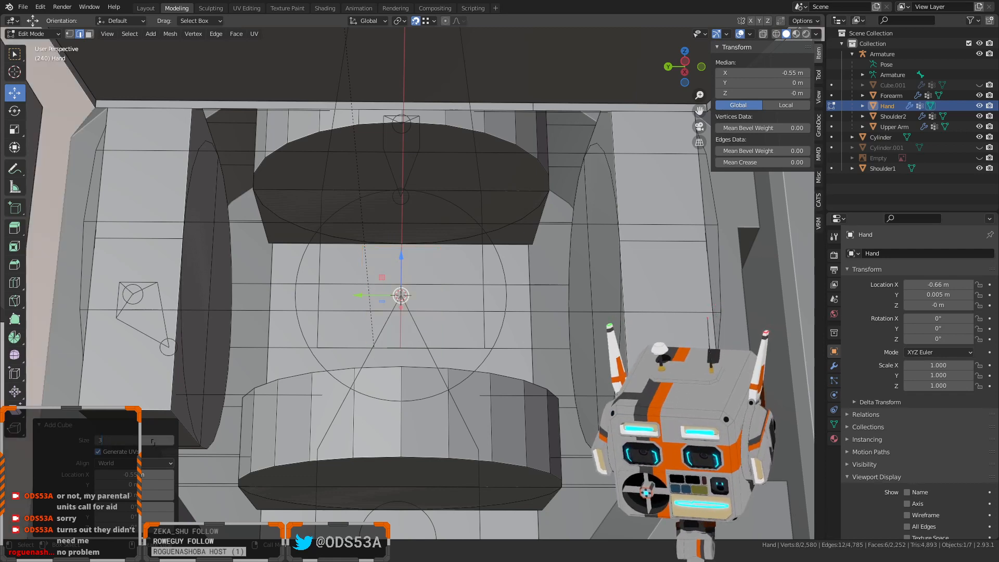
key(Return)
Move the cube's face nearest the Wrist1 bone outward along the Y axis to 0.025 m
middle_drag(291, 431, 335, 383)
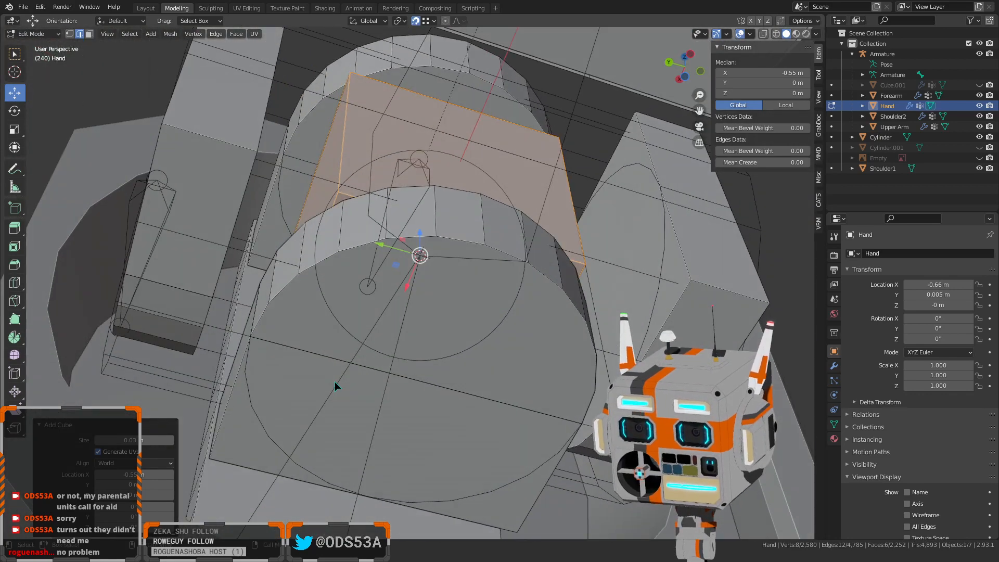
middle_drag(314, 329, 281, 227)
click(369, 196)
key(3)
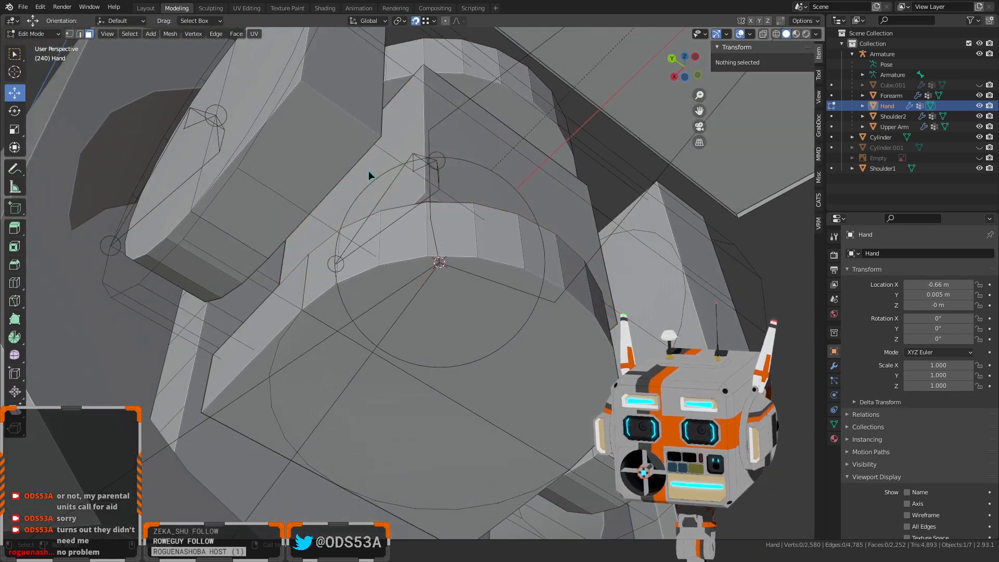
click(368, 171)
middle_drag(368, 171, 229, 238)
drag(250, 253, 193, 362)
Move the cube's opposite side face outward by the same distance so the block spans between both wrist side pieces
middle_drag(420, 359, 421, 338)
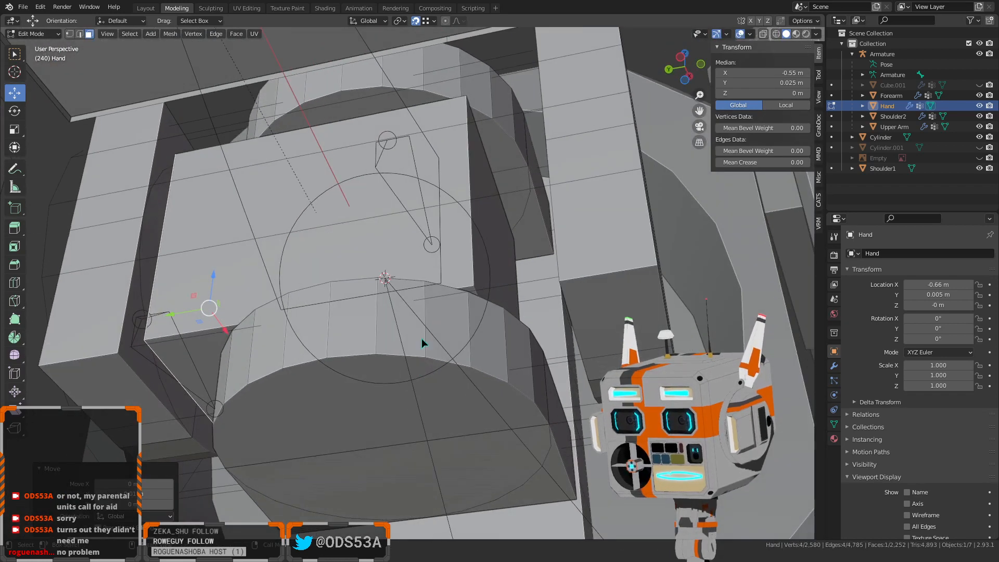
click(489, 256)
drag(458, 269, 586, 385)
middle_drag(586, 385, 531, 351)
Bevel the widened block's eight corner vertices, with the bevel affecting vertices instead of edges
click(602, 150)
middle_drag(602, 149, 352, 296)
scroll(156, 371, up, 6)
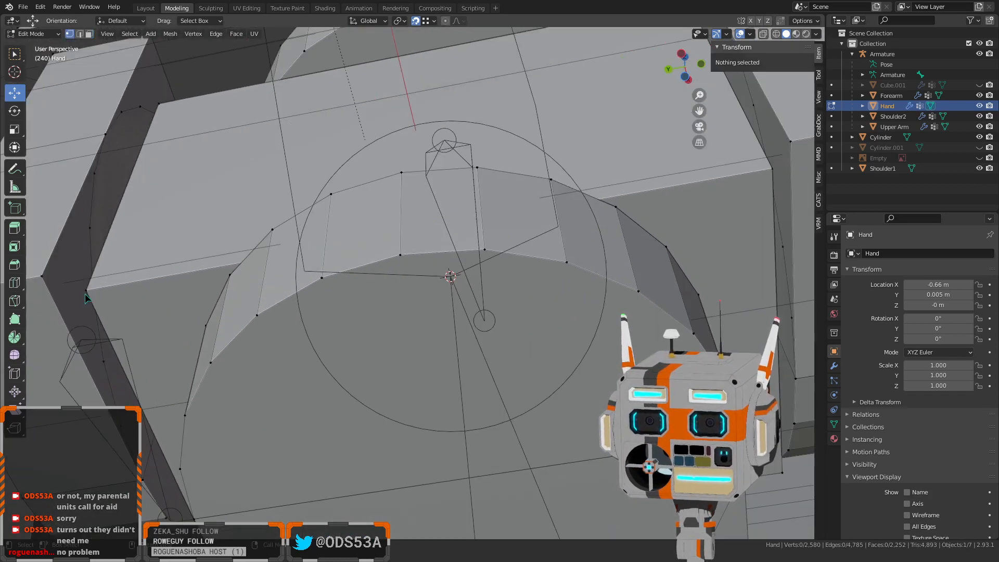
click(86, 291)
shift+click(156, 105)
scroll(180, 161, down, 4)
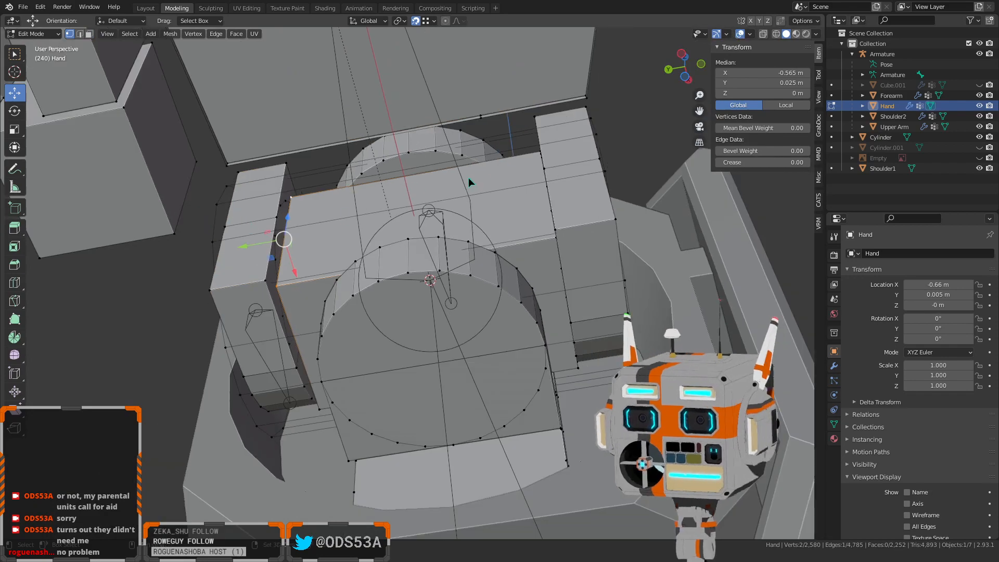
middle_drag(468, 176, 546, 208)
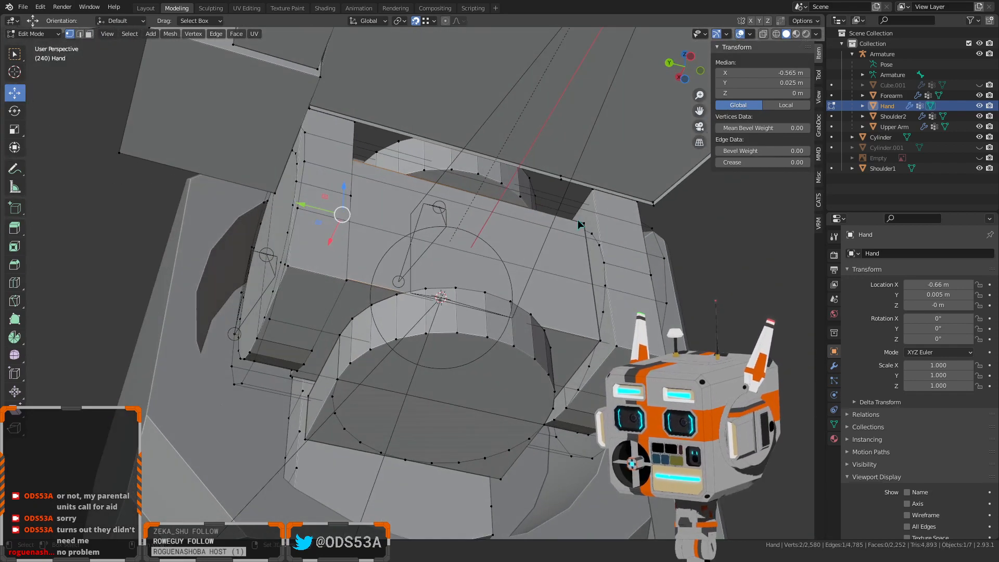
shift+click(601, 346)
middle_drag(601, 346, 518, 474)
shift+click(582, 327)
middle_drag(469, 383, 229, 376)
shift+click(307, 305)
shift+click(305, 396)
scroll(317, 317, up, 5)
middle_drag(326, 308, 225, 264)
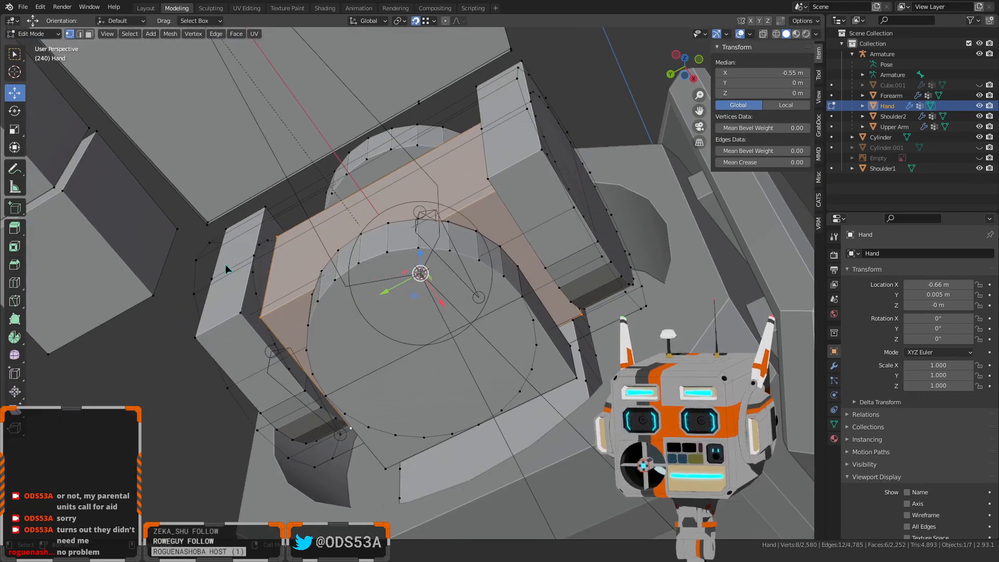
click(15, 265)
middle_drag(384, 236, 423, 278)
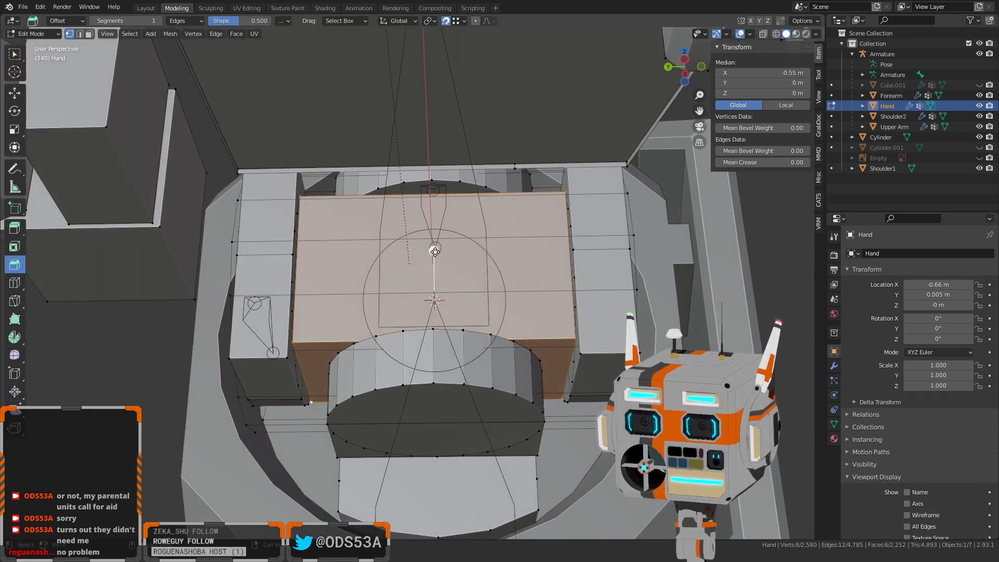
drag(435, 251, 274, 344)
click(113, 342)
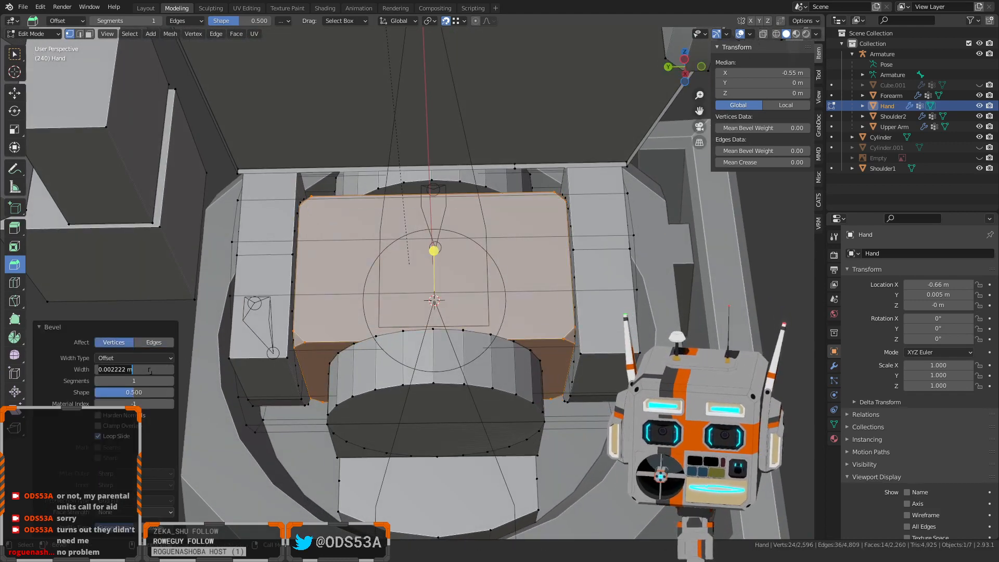
Set the corner bevel's width to 0.005 m and deselect the block
text(5)
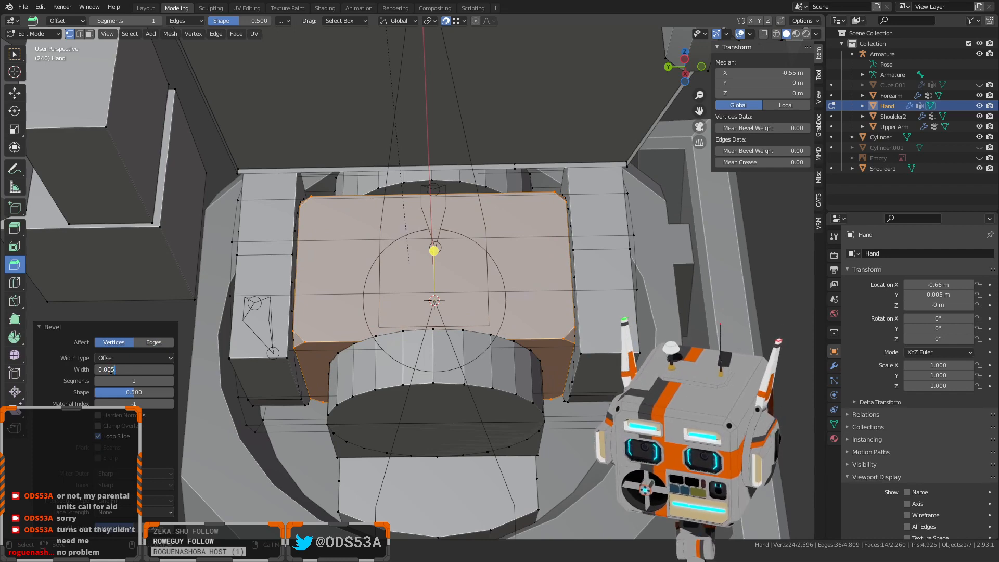
key(Return)
middle_drag(306, 372, 287, 339)
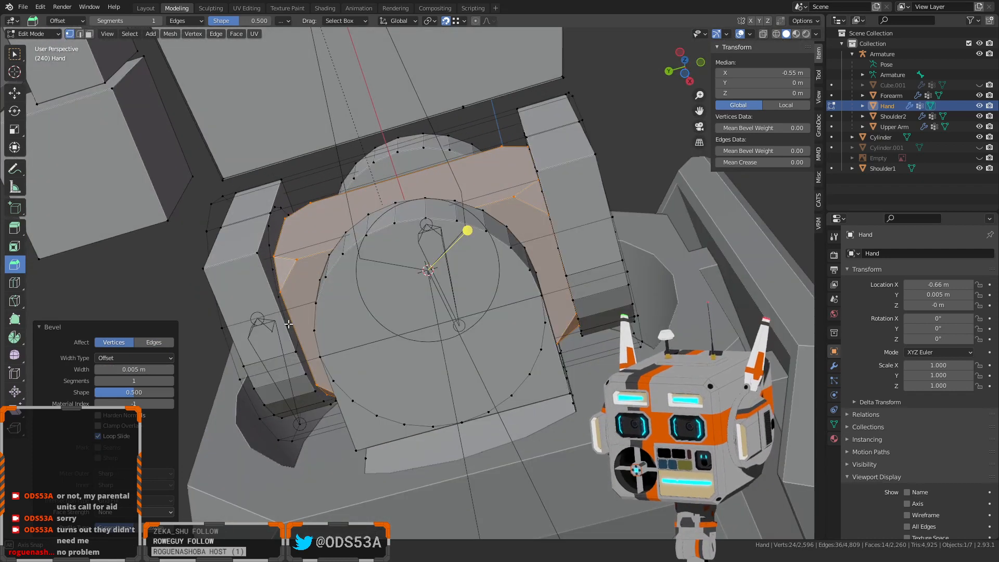
scroll(233, 373, down, 4)
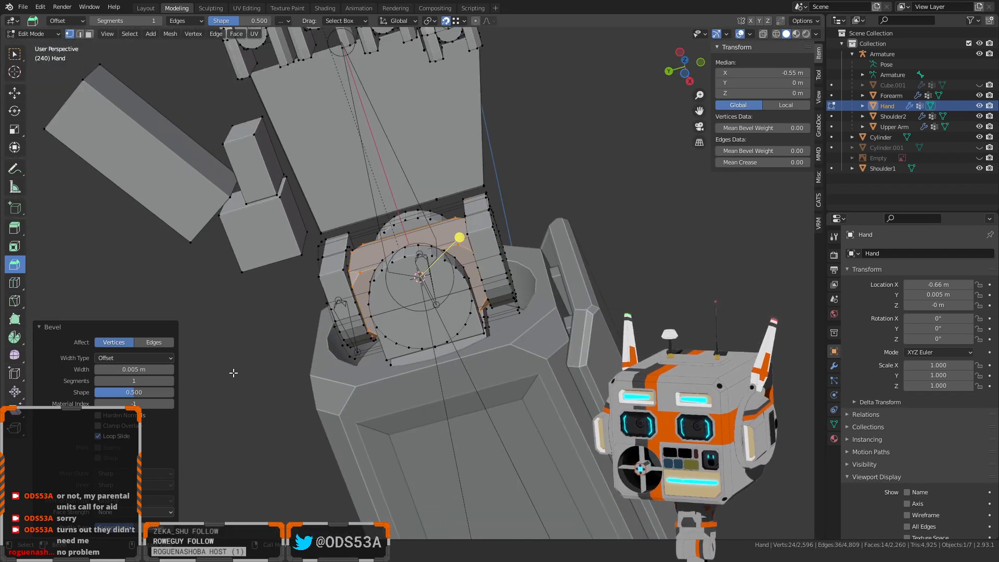
click(246, 326)
Add two vertex groups named Wrist1 and Wrist2 to the Hand mesh
middle_drag(250, 326, 341, 381)
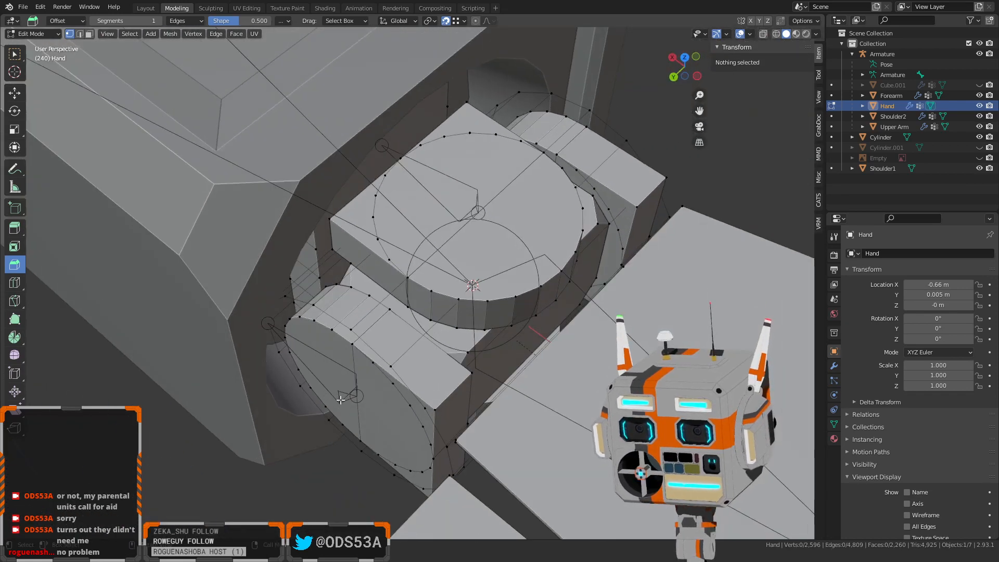
click(833, 423)
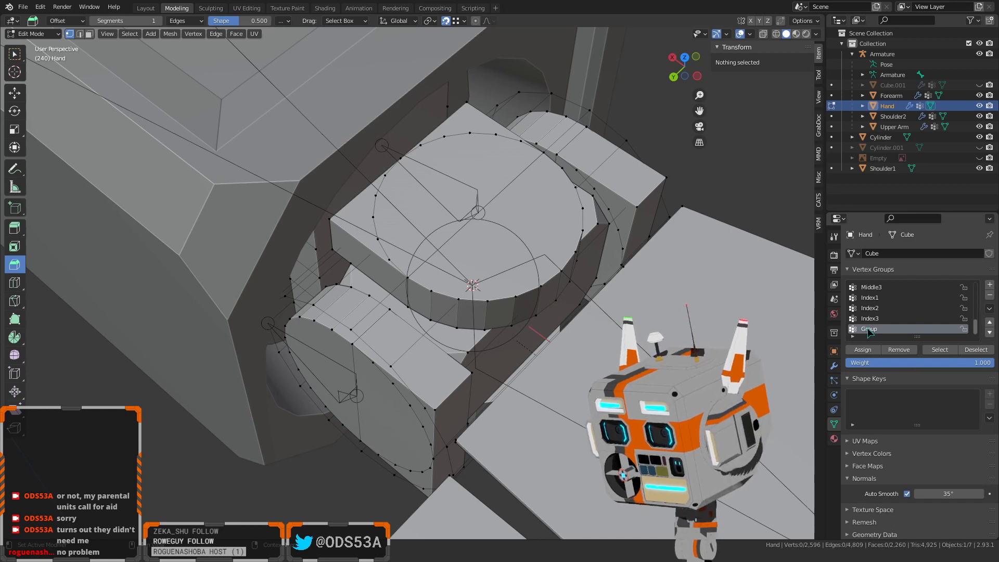
double_click(867, 328)
text(Wrist1)
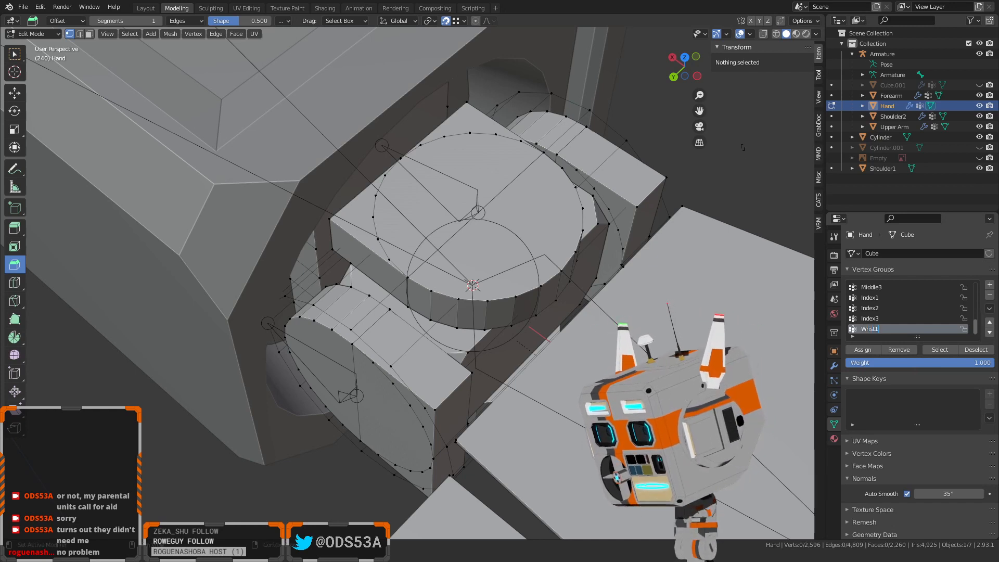
key(Return)
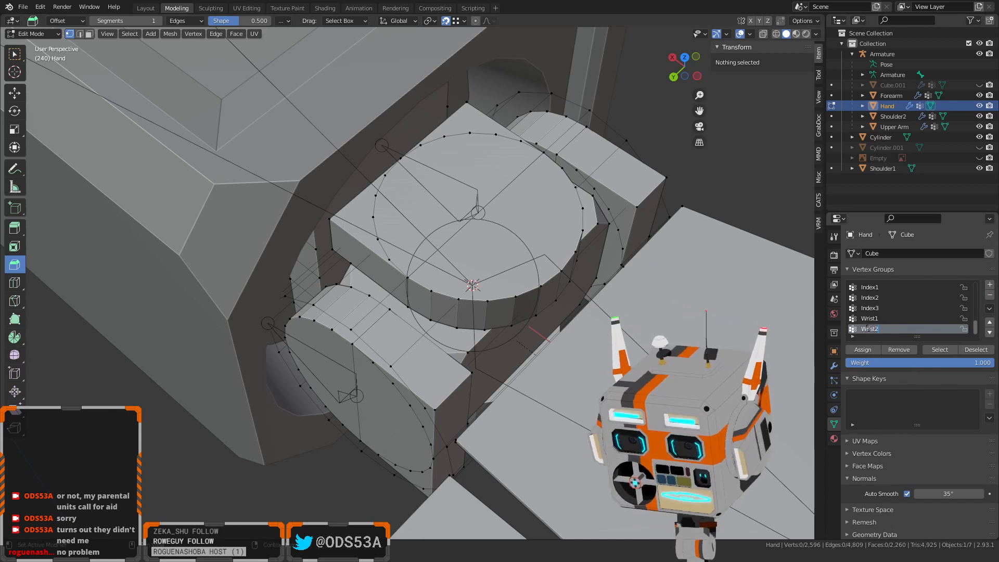
Assign the whole beveled central block to the Wrist1 vertex group and switch to the Move tool
click(869, 317)
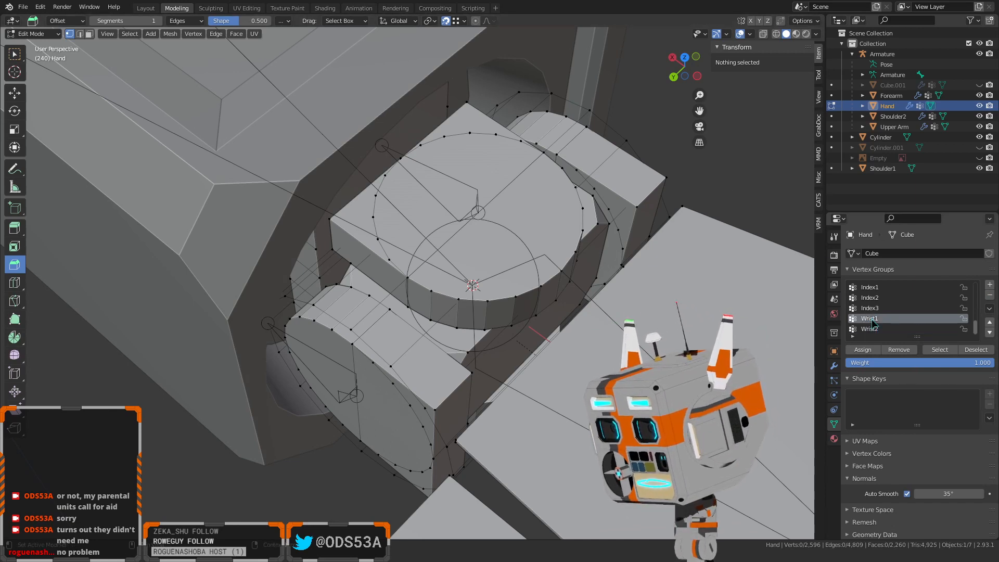
middle_drag(319, 379, 320, 378)
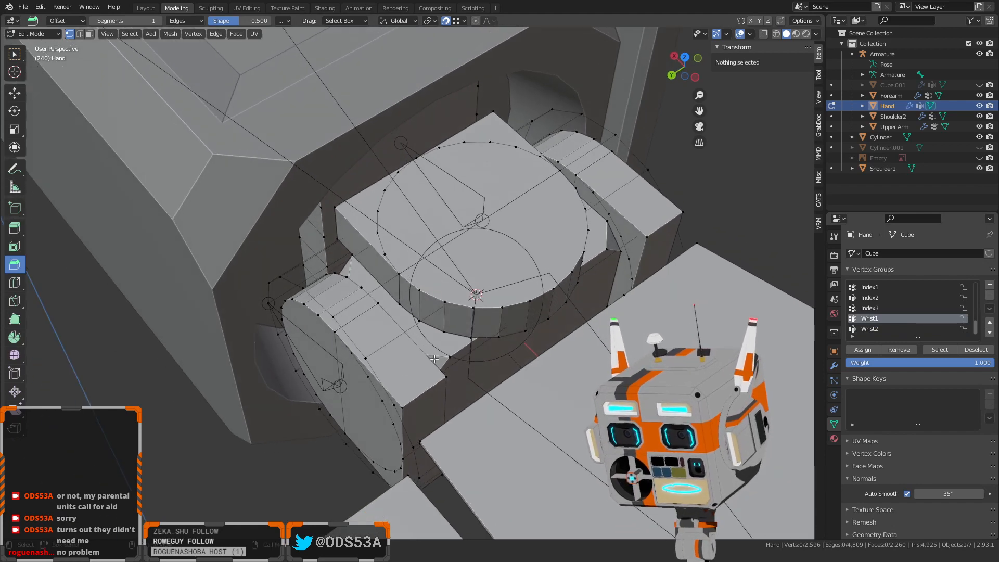
key(l)
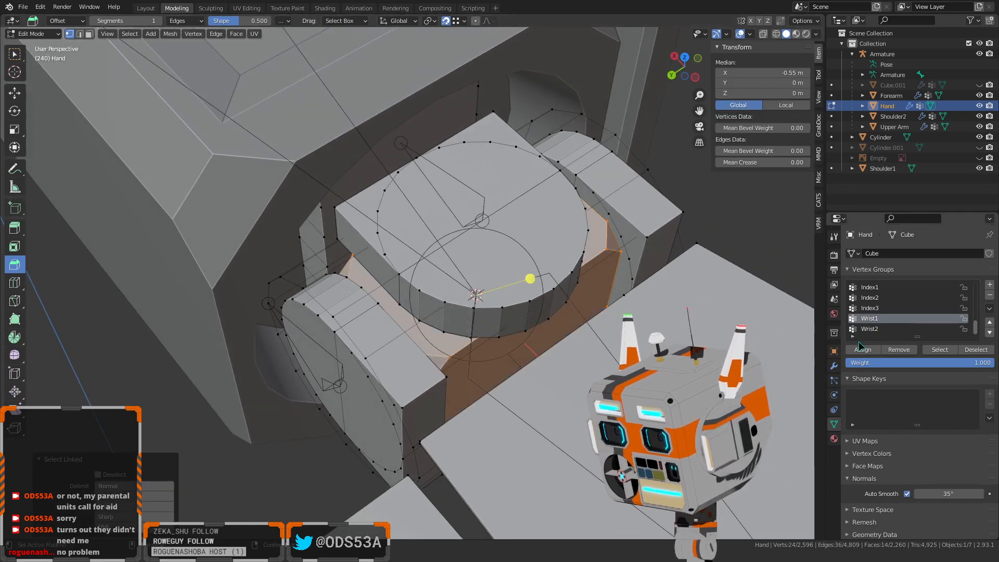
click(15, 95)
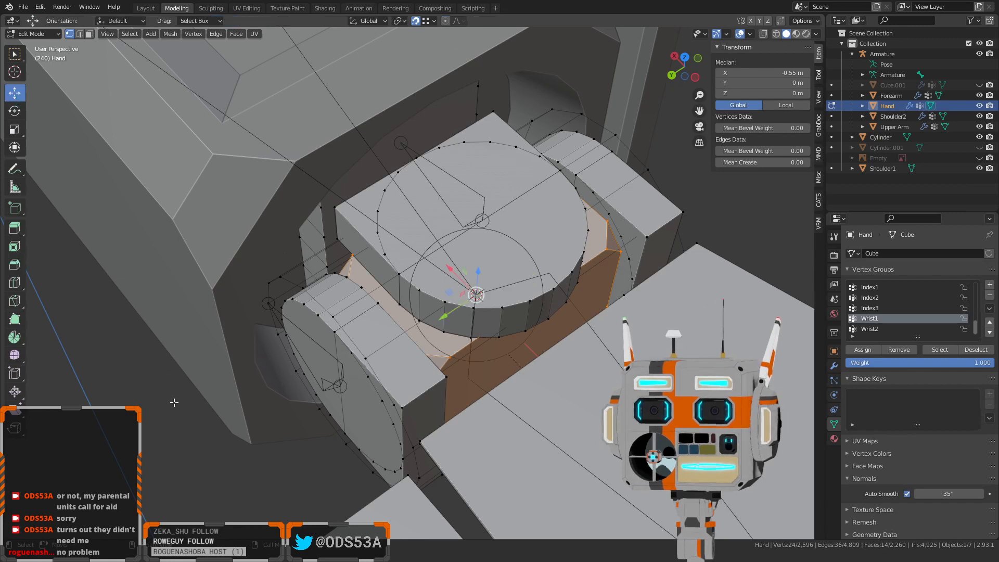
click(159, 446)
Assign the upper and lower wrist discs, their attached blocks and the plate inside the forearm opening to the Wrist2 vertex group
middle_drag(336, 414, 405, 390)
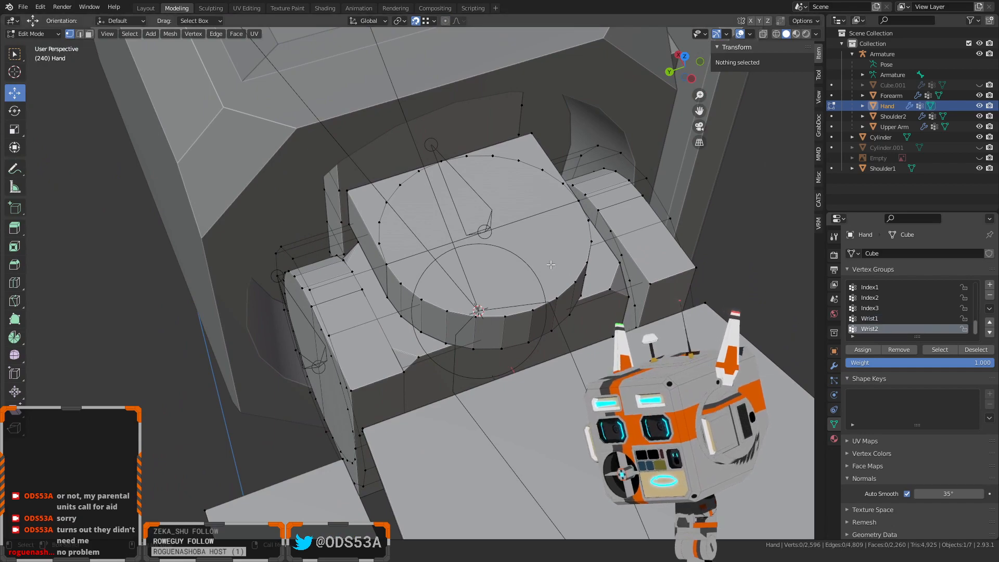
key(l)
middle_drag(551, 265, 521, 264)
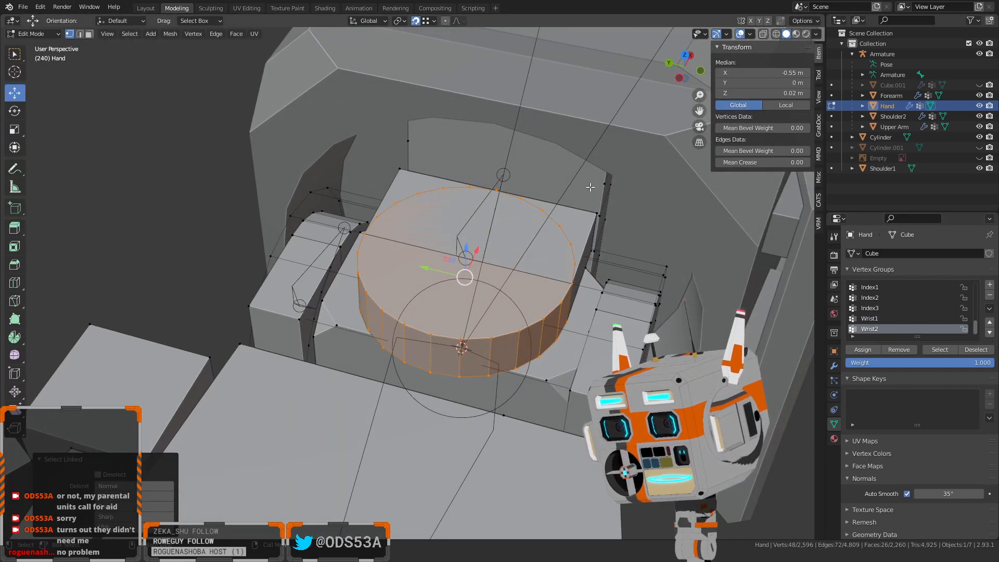
key(l)
middle_drag(590, 187, 550, 241)
key(l)
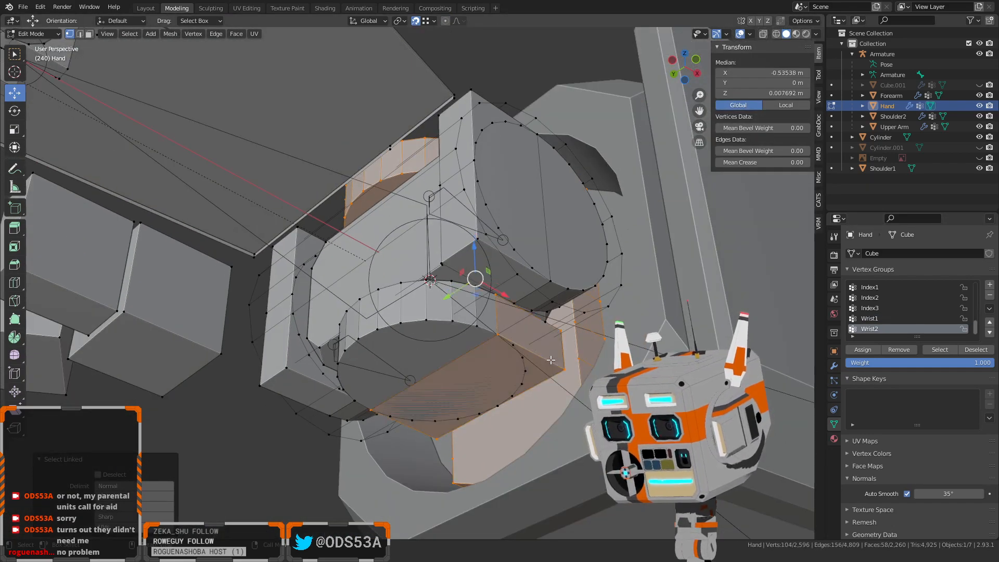
key(l)
middle_drag(457, 331, 464, 344)
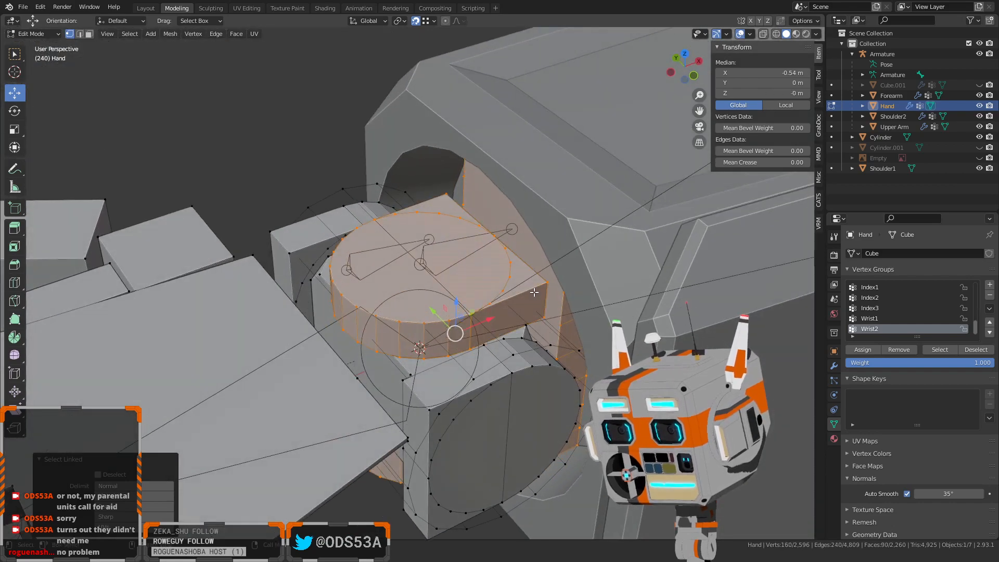
middle_drag(534, 292, 741, 317)
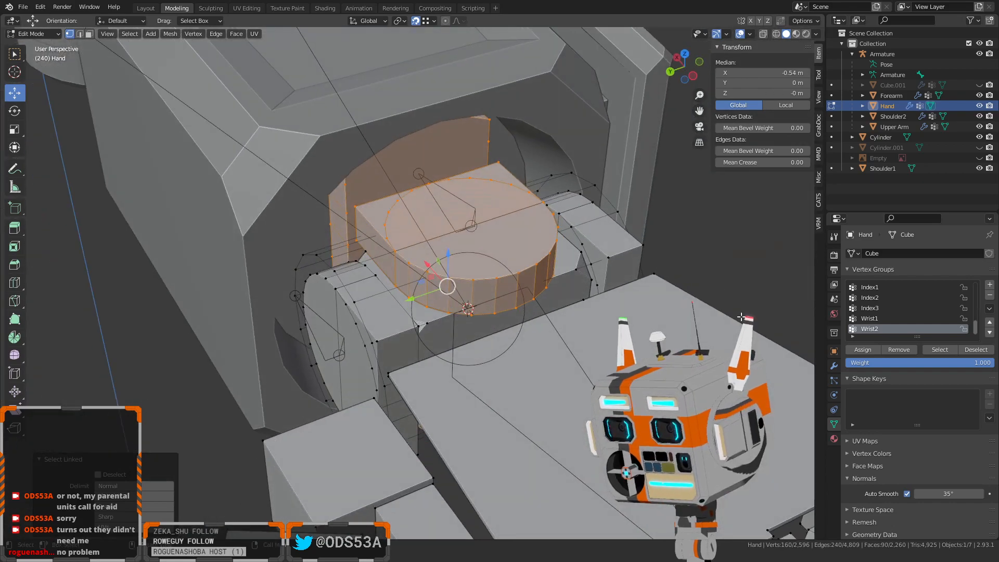
click(863, 353)
scroll(416, 374, down, 5)
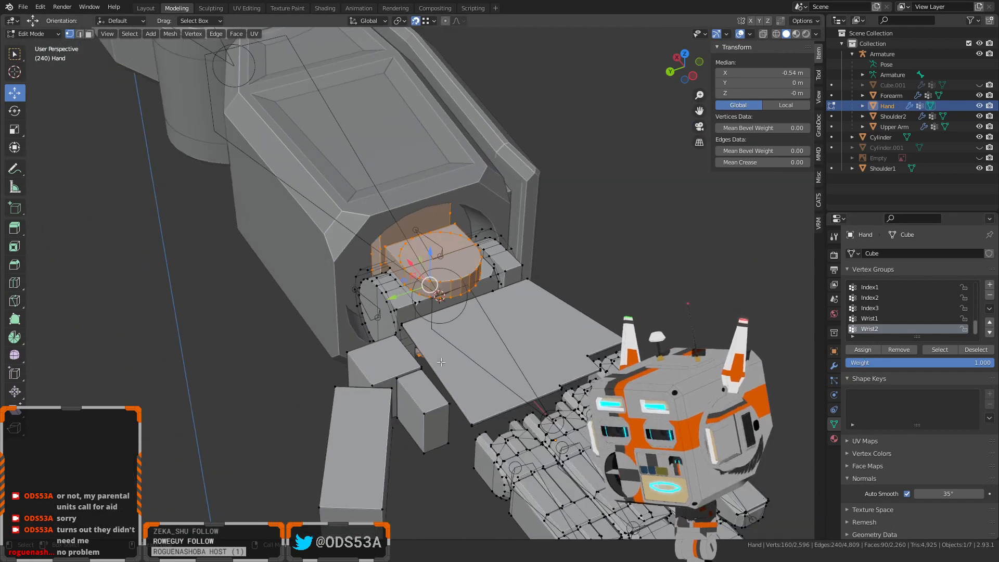
click(214, 391)
Assign the blocks and discs of both wrist side pieces to the HandBone vertex group
middle_drag(214, 390, 273, 391)
scroll(274, 391, up, 3)
key(l)
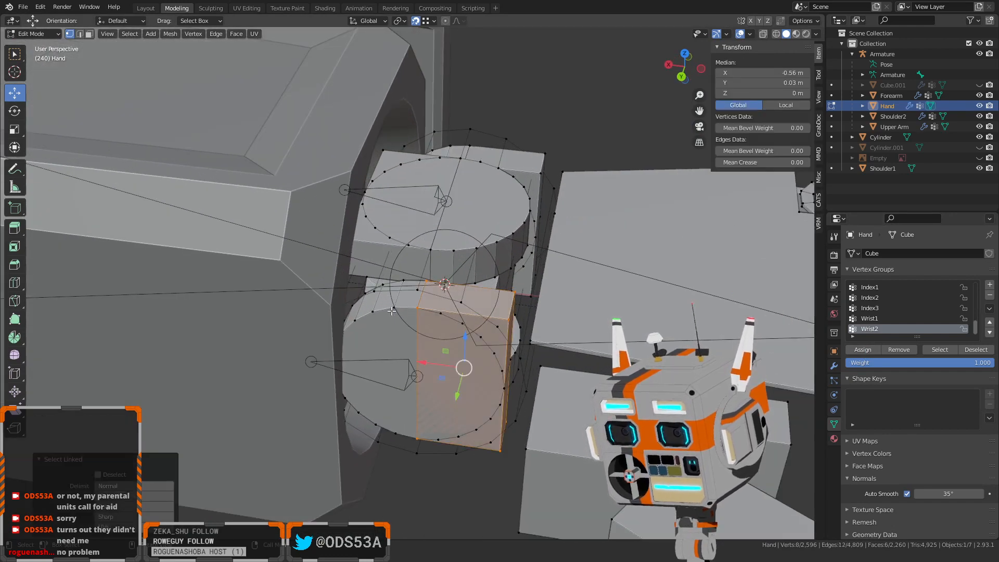
key(l)
middle_drag(391, 311, 499, 316)
key(l)
middle_drag(616, 338, 555, 343)
key(l)
scroll(532, 390, down, 4)
middle_drag(532, 390, 779, 340)
scroll(780, 340, up, 1)
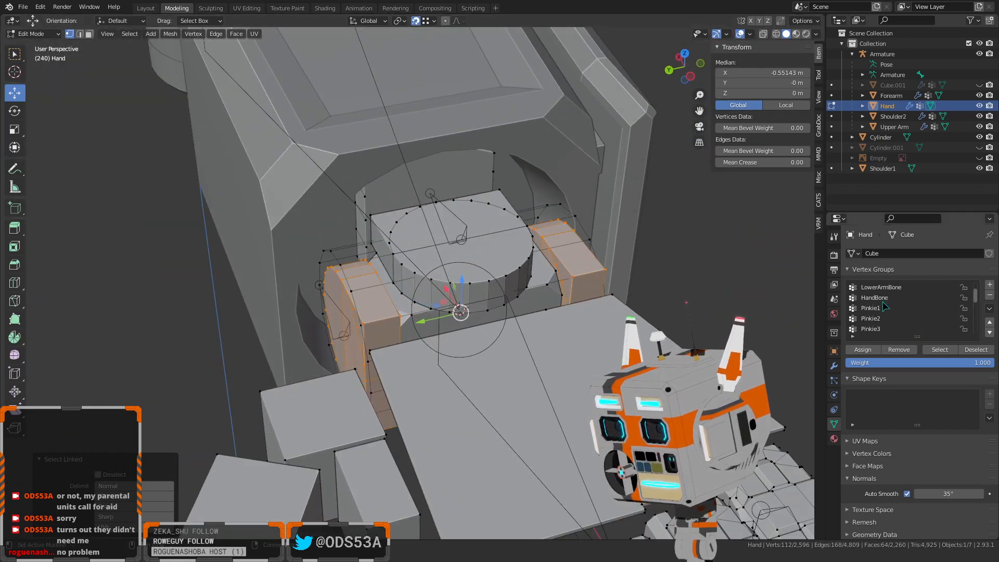
click(865, 349)
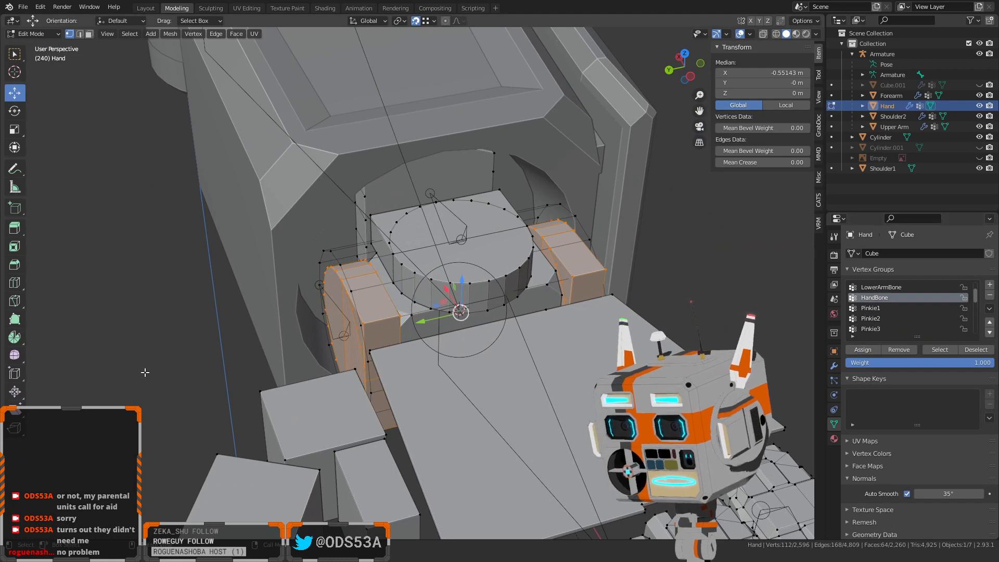
Assign the palm plate, the thumb blocks and the base knuckle brackets of all four fingers to the HandBone vertex group and check its membership
key(alt+a)
click(940, 350)
scroll(431, 359, down, 3)
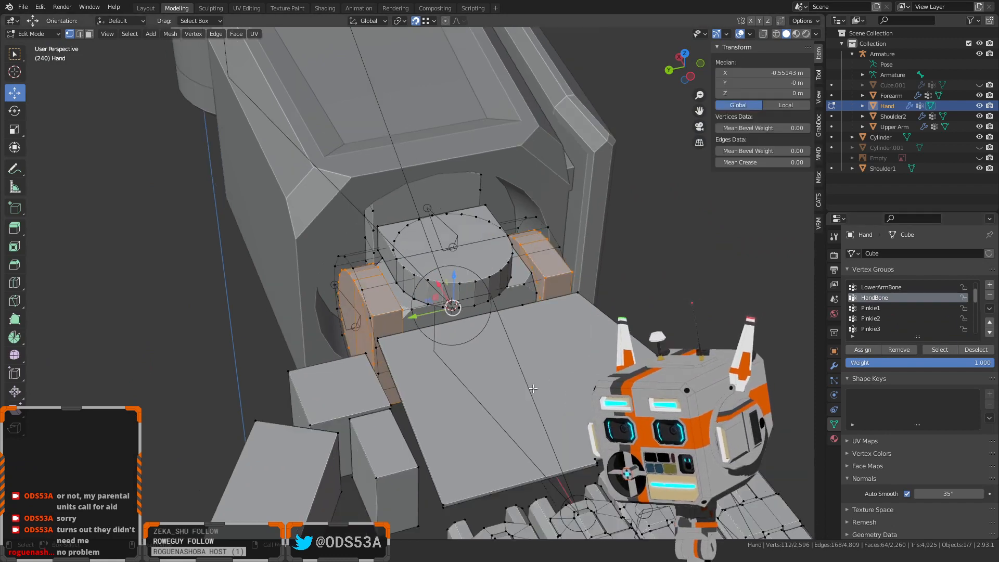
middle_drag(416, 360, 474, 365)
key(l)
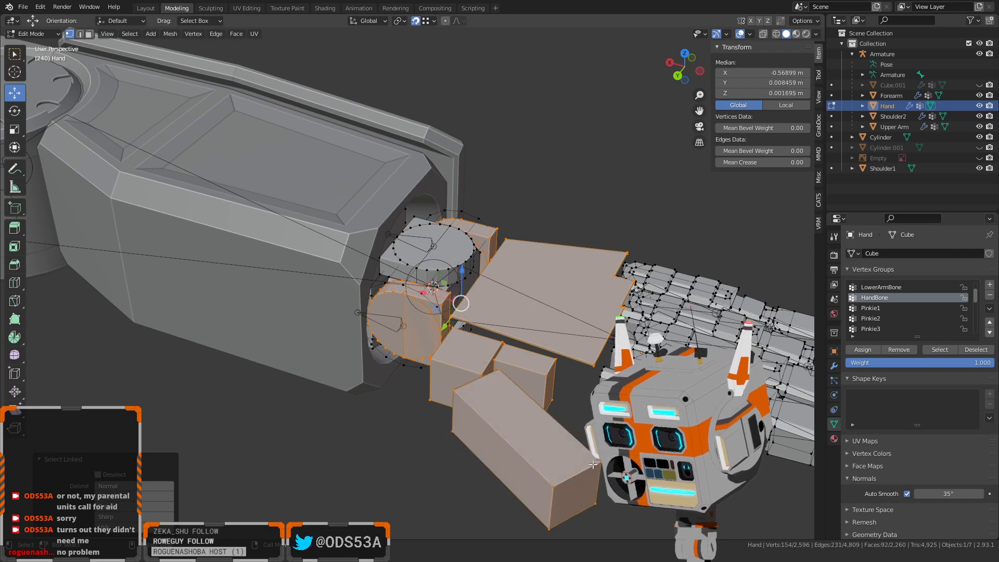
middle_drag(593, 465, 522, 259)
key(l)
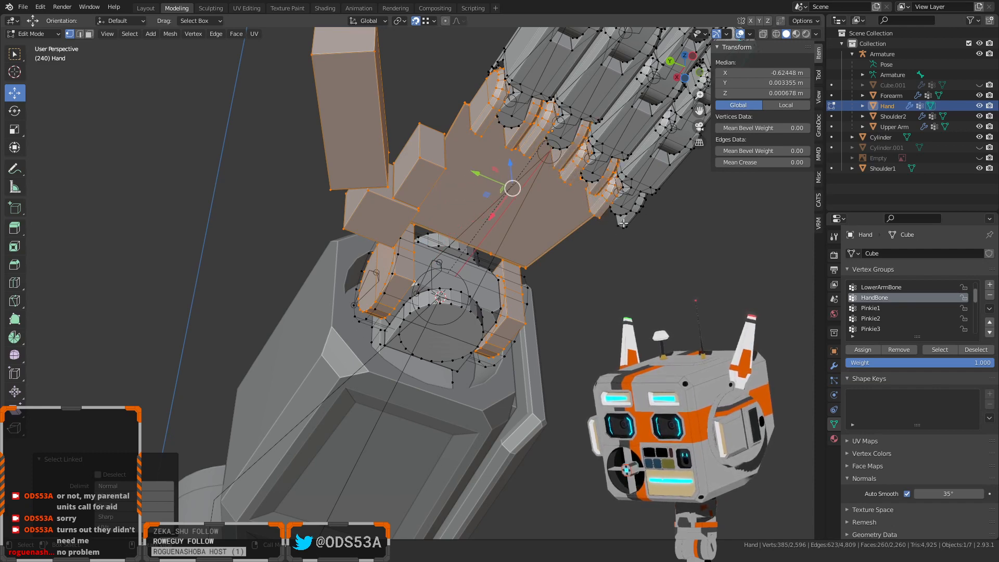
key(l)
middle_drag(623, 222, 436, 275)
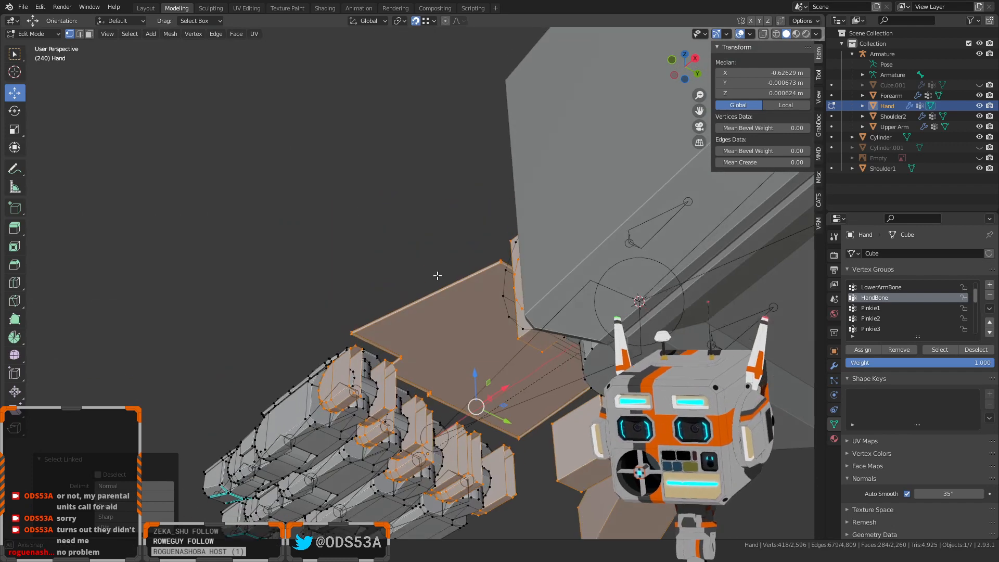
scroll(435, 281, up, 4)
shift+middle_drag(415, 369, 472, 144)
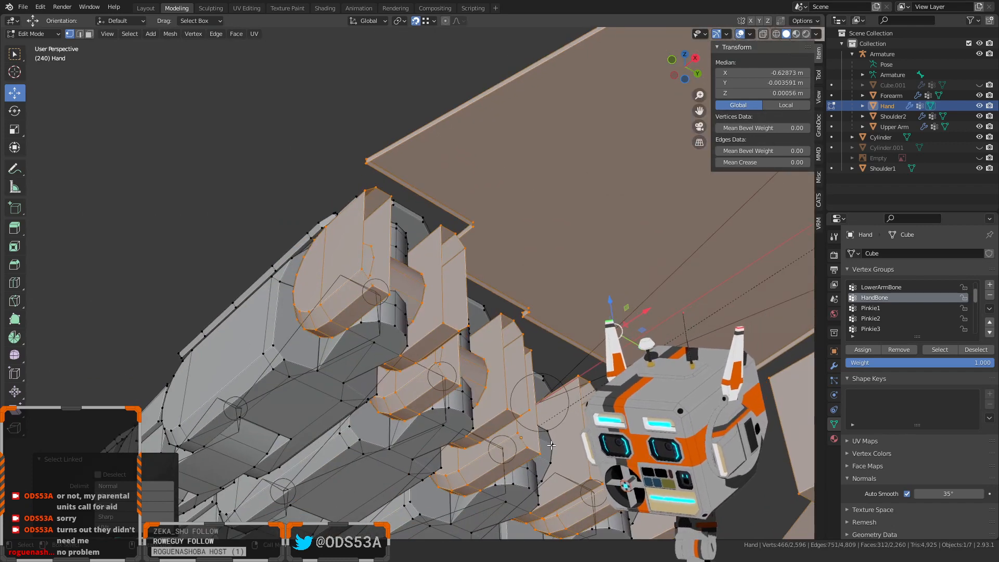
middle_drag(551, 312, 524, 355)
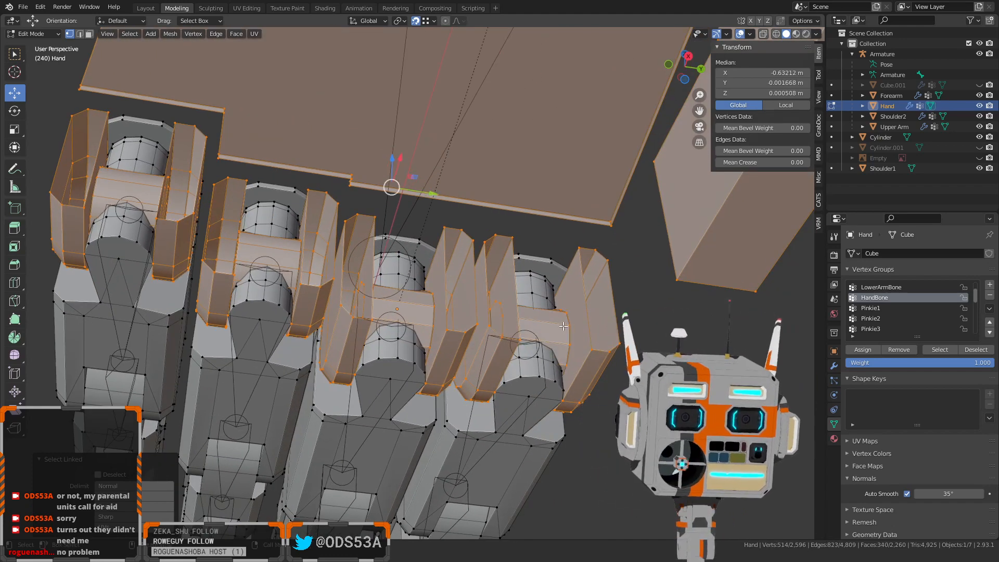
scroll(564, 326, down, 4)
click(863, 350)
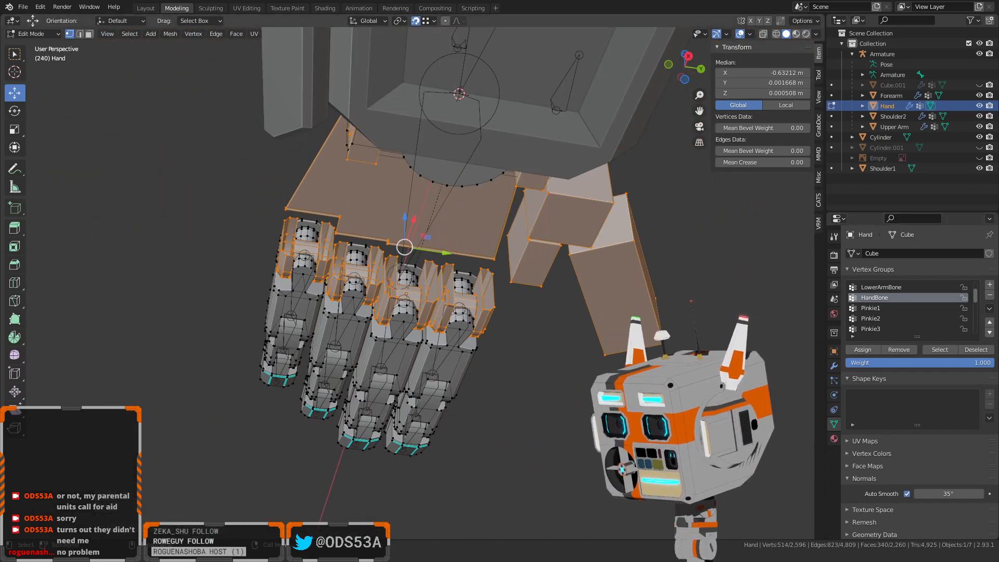
key(alt+a)
click(939, 350)
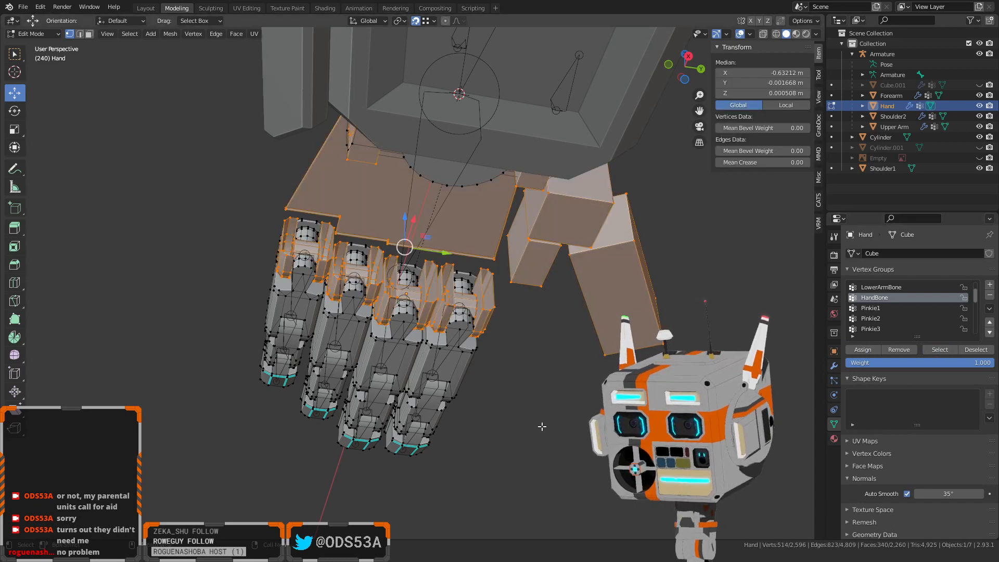
key(alt+a)
Leave Edit Mode on the hand mesh and put the armature into Pose Mode
scroll(260, 343, down, 3)
middle_drag(203, 327, 328, 354)
shift+middle_drag(341, 164, 361, 359)
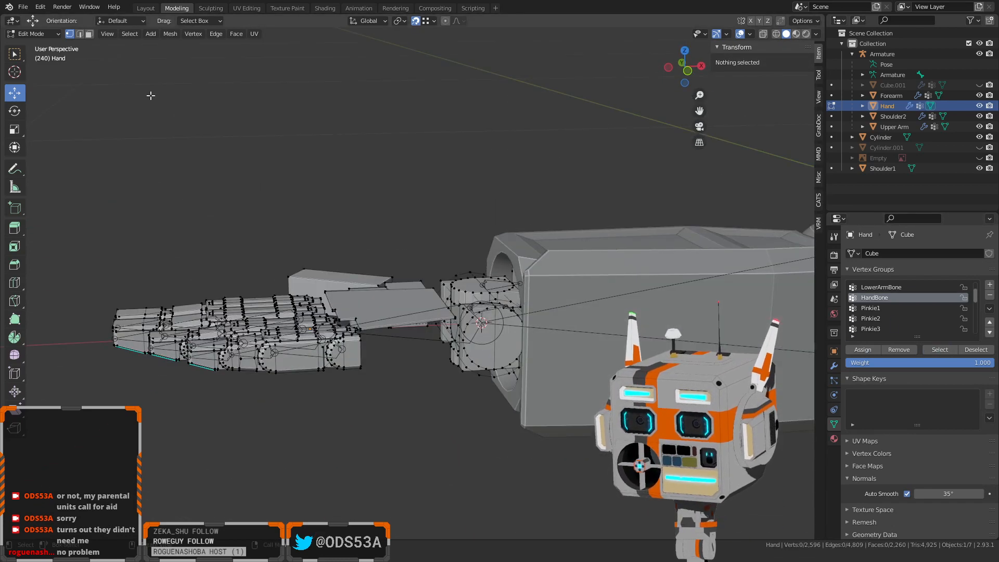
click(31, 35)
click(37, 45)
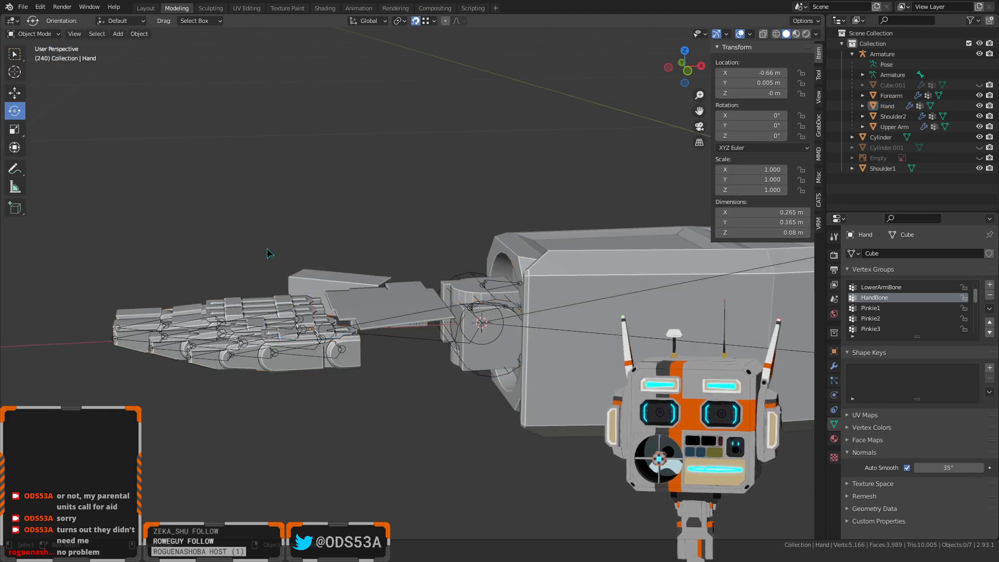
click(405, 344)
click(26, 33)
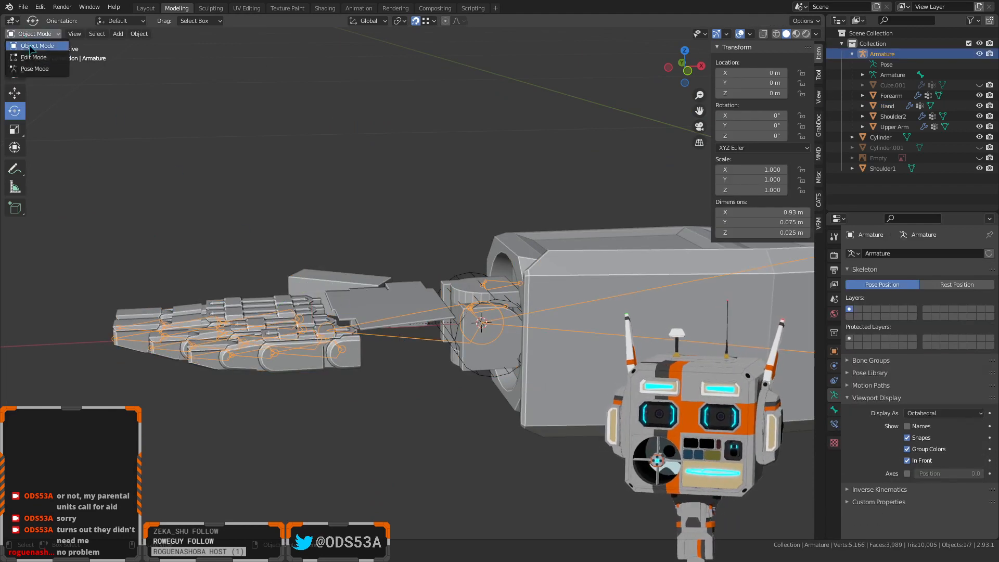
click(34, 70)
Try swinging HandBone sideways about the vertical axis to test the wrist, and undo the rotation
scroll(409, 204, up, 4)
middle_drag(409, 204, 326, 326)
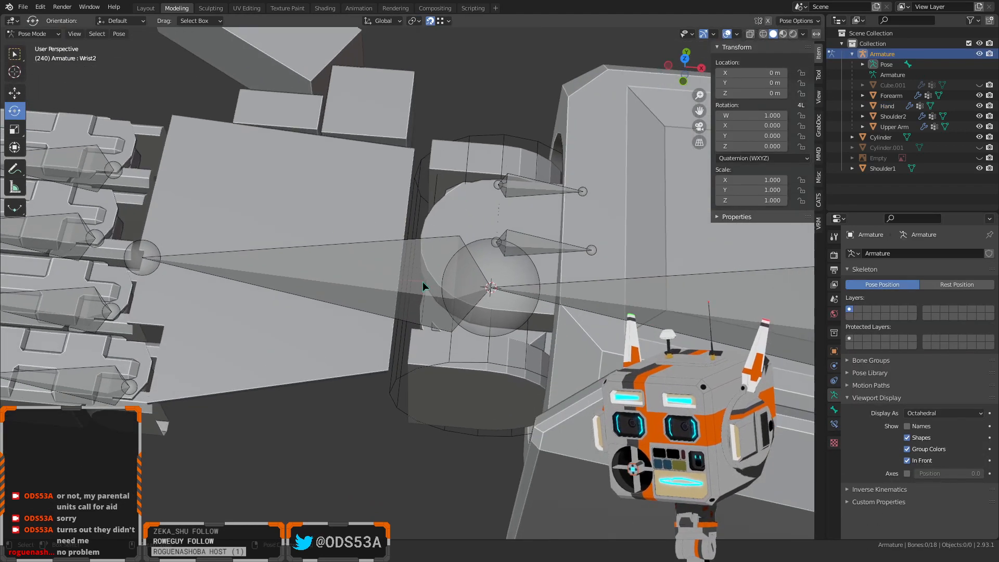
scroll(423, 282, down, 4)
click(429, 294)
drag(428, 311, 353, 295)
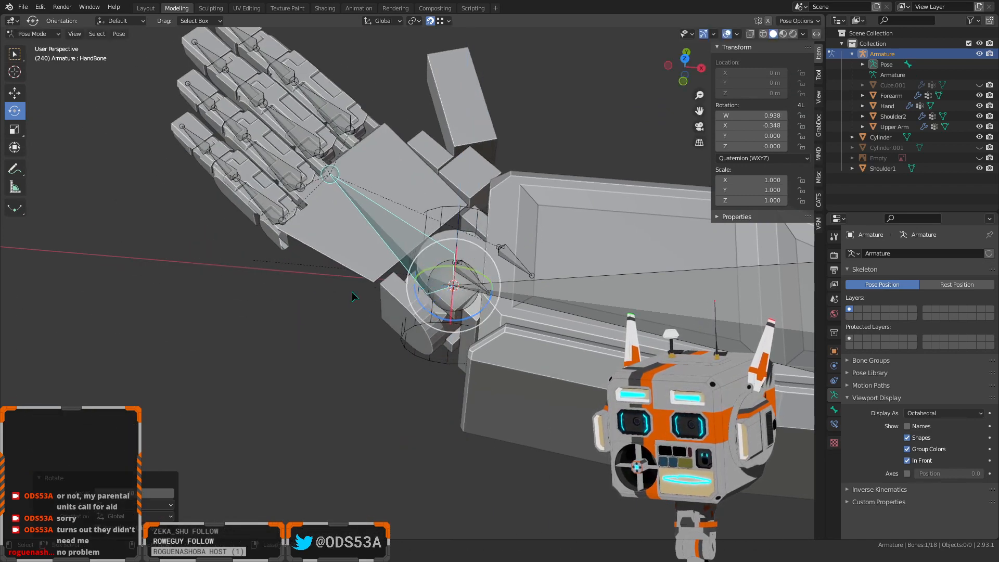
key(ctrl+z)
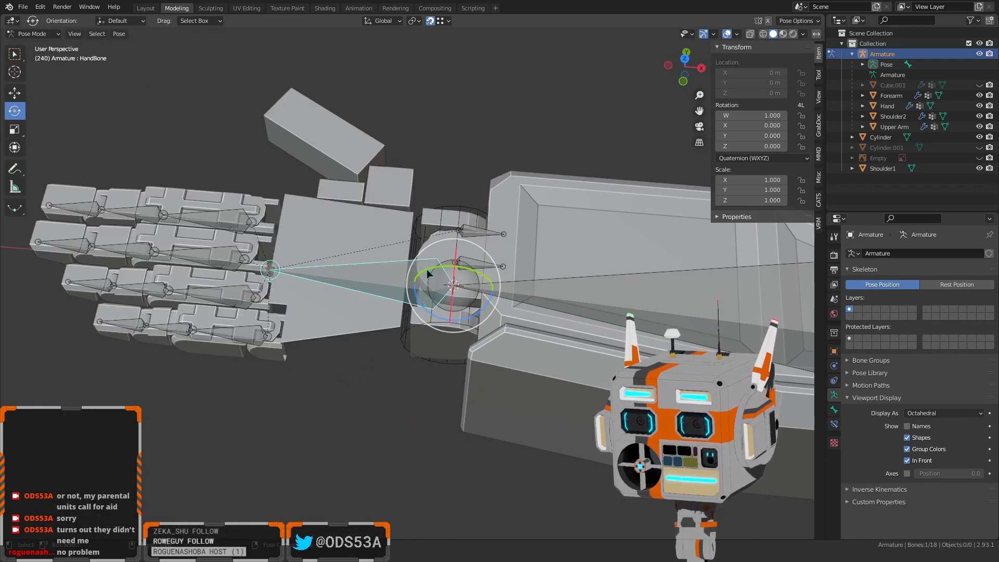
Try bending HandBone downward about the global Y axis, and clear its rotation
middle_drag(427, 273, 382, 242)
shift+middle_drag(403, 426, 397, 306)
scroll(368, 356, up, 4)
drag(415, 281, 493, 283)
middle_drag(494, 283, 475, 294)
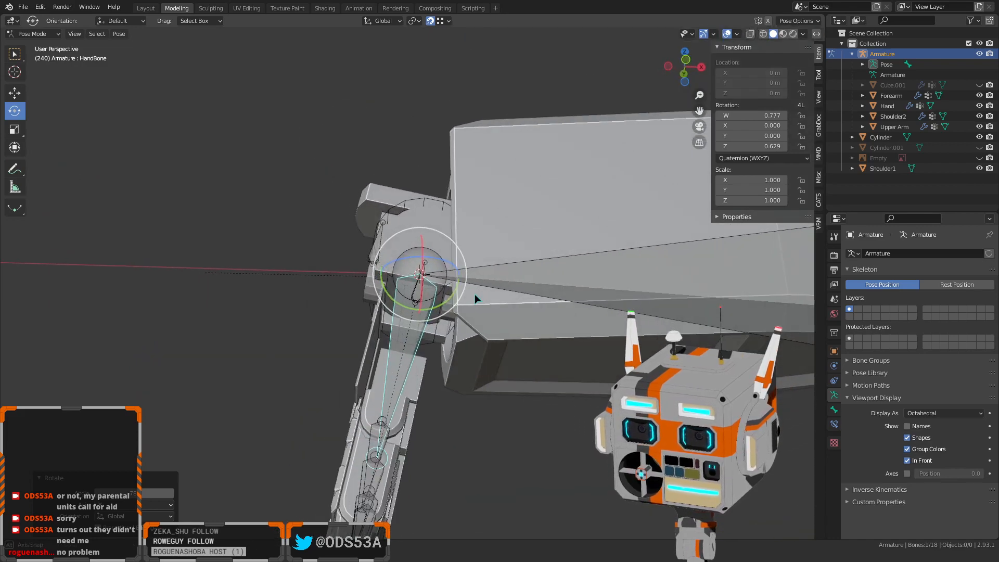
key(alt+r)
middle_drag(324, 373, 228, 280)
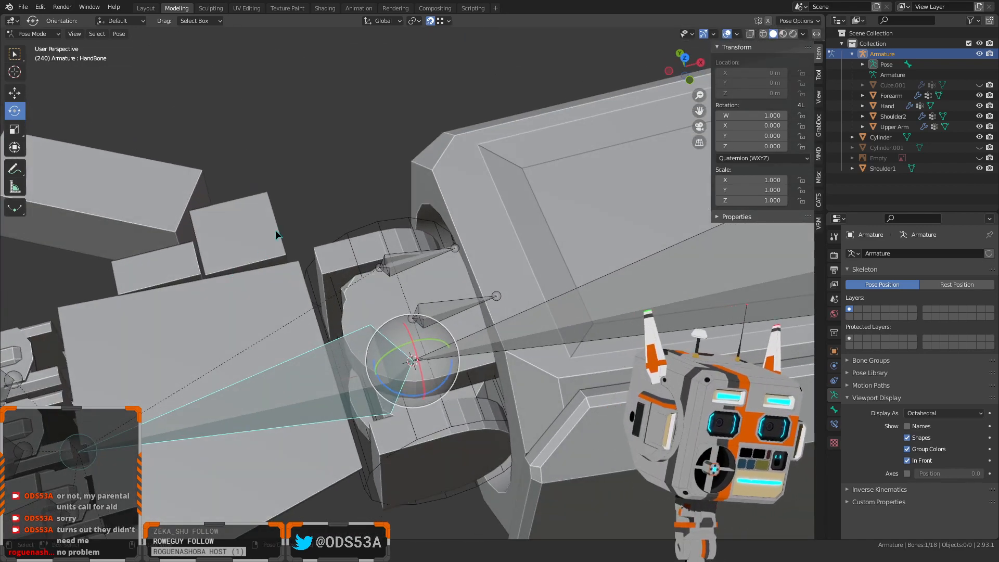
Add a Locked Track bone constraint to the Wrist1 bone
click(398, 297)
middle_drag(399, 297, 409, 378)
click(351, 440)
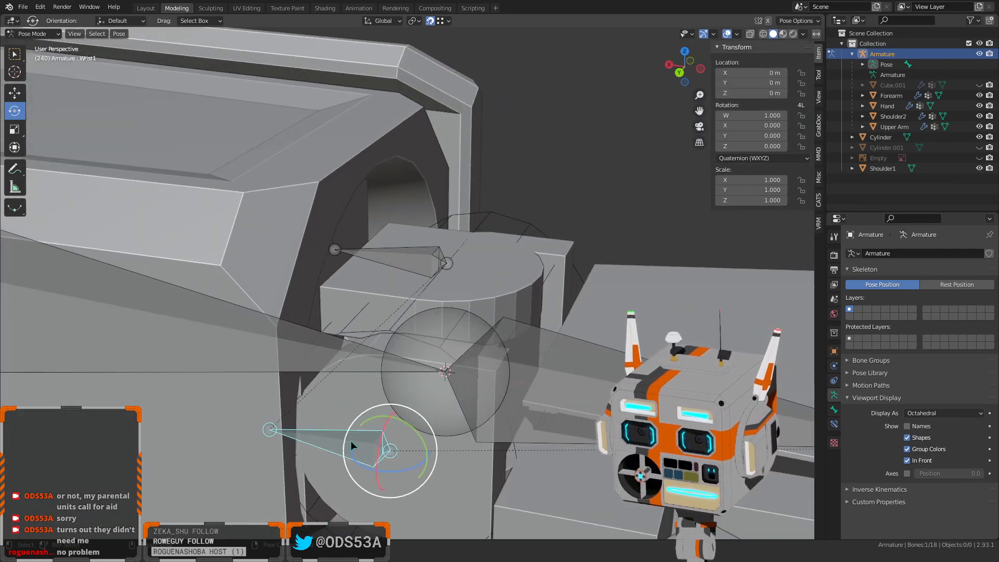
middle_drag(350, 440, 520, 364)
scroll(489, 357, up, 4)
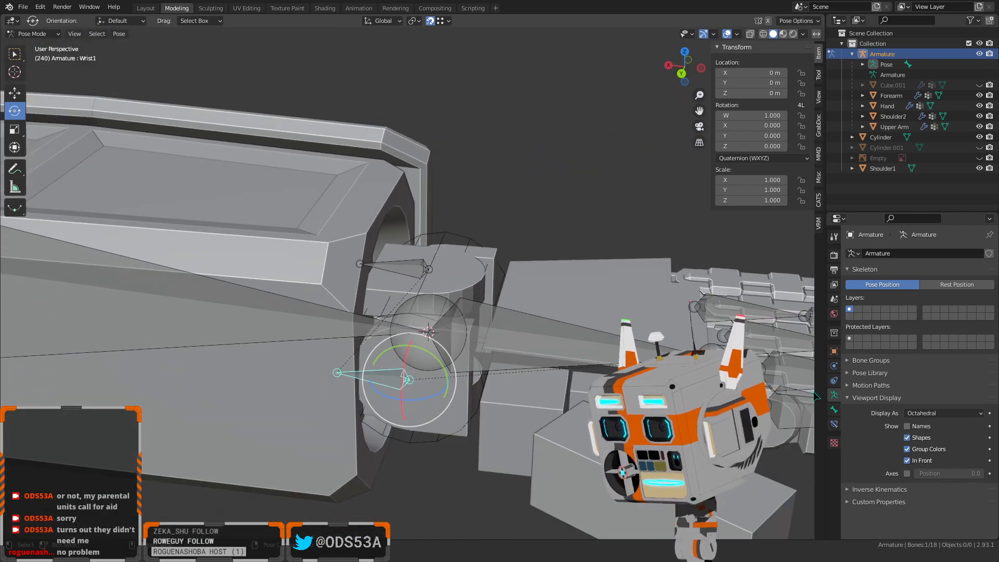
click(834, 424)
click(879, 253)
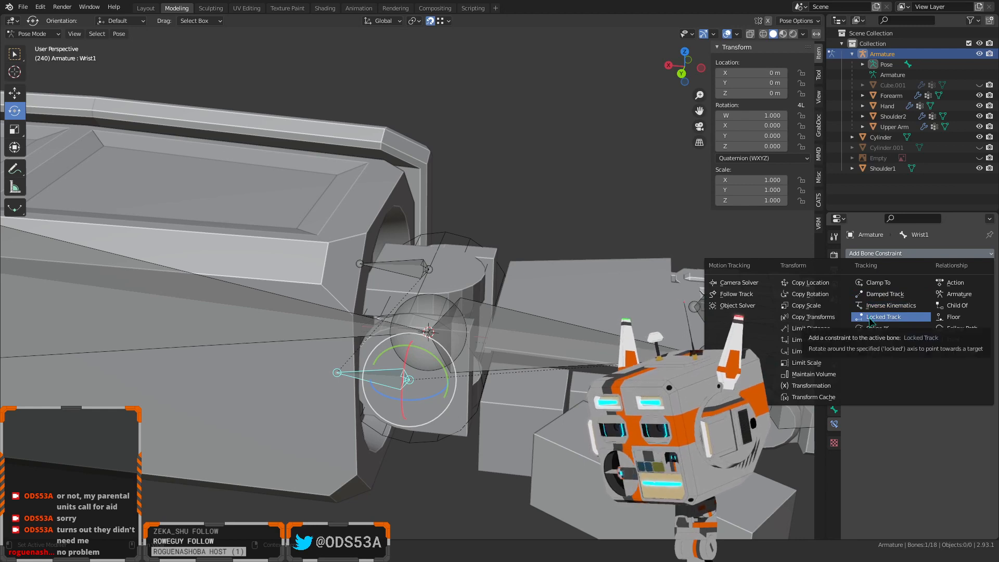
click(869, 318)
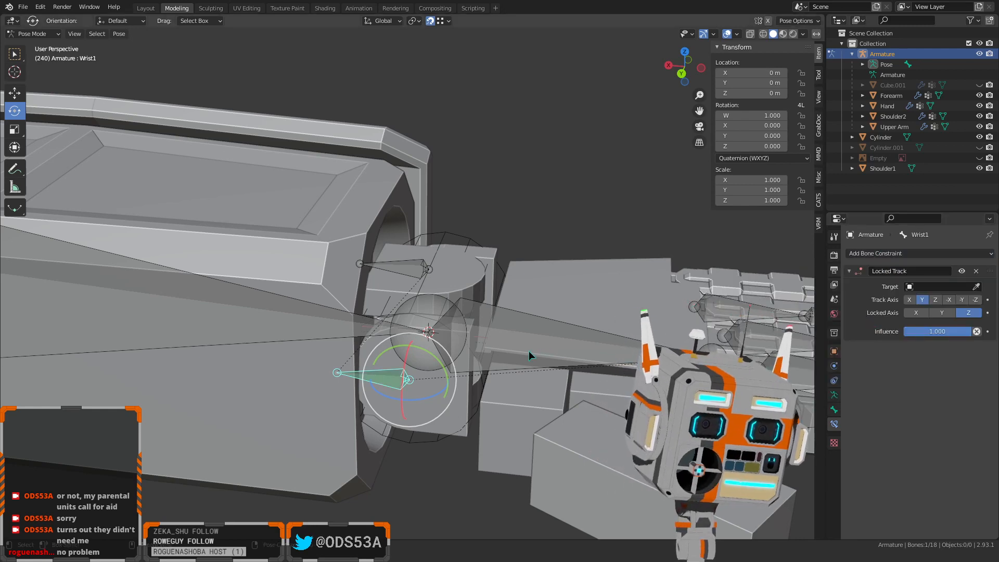
Set Wrist1's Locked Track to track axis X and locked axis Y, targeting LowerArmBone of the Armature
middle_drag(528, 350, 614, 351)
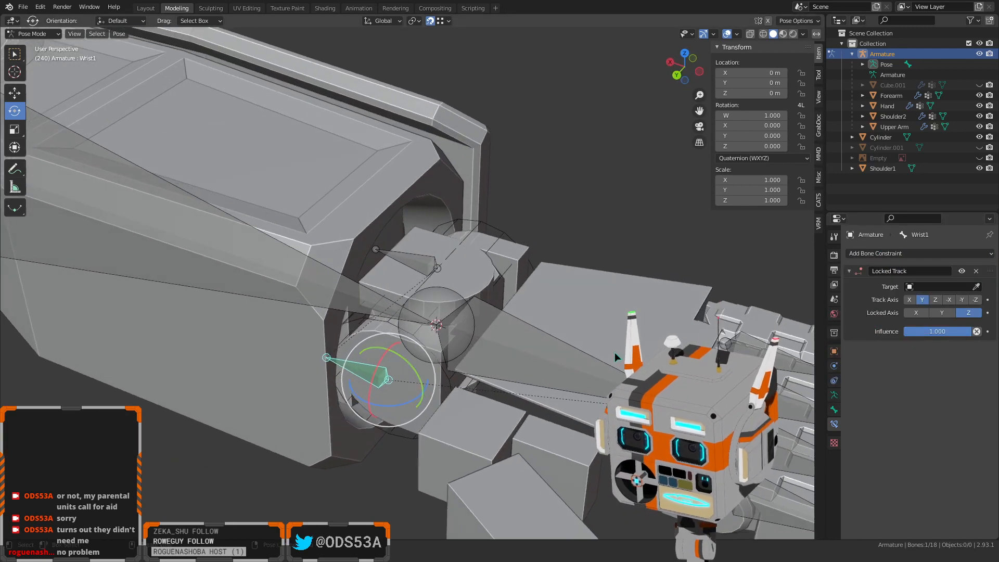
click(909, 300)
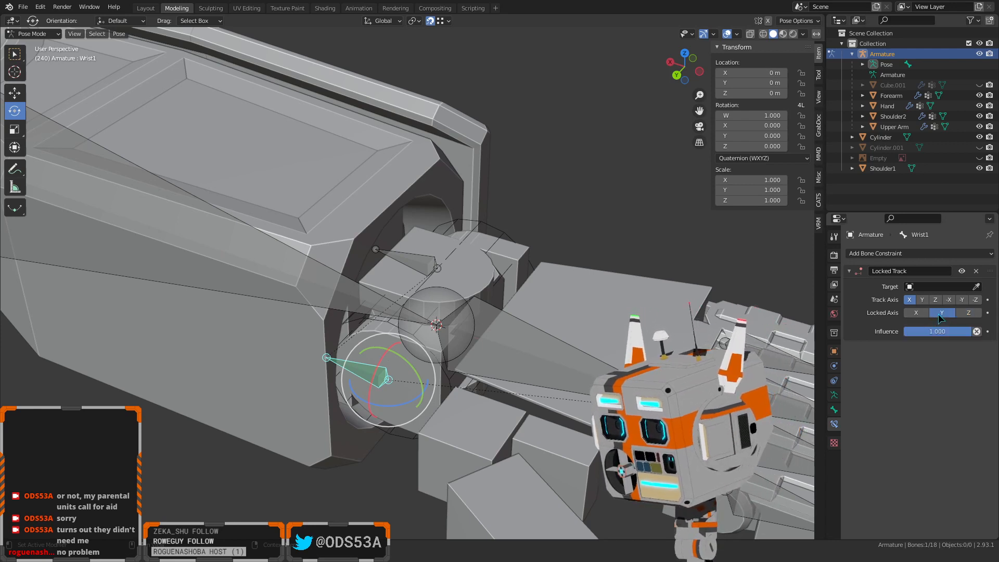
mouse_move(332, 430)
middle_down()
mouse_move(350, 416)
mouse_move(325, 421)
middle_up()
scroll(325, 421, down, 4)
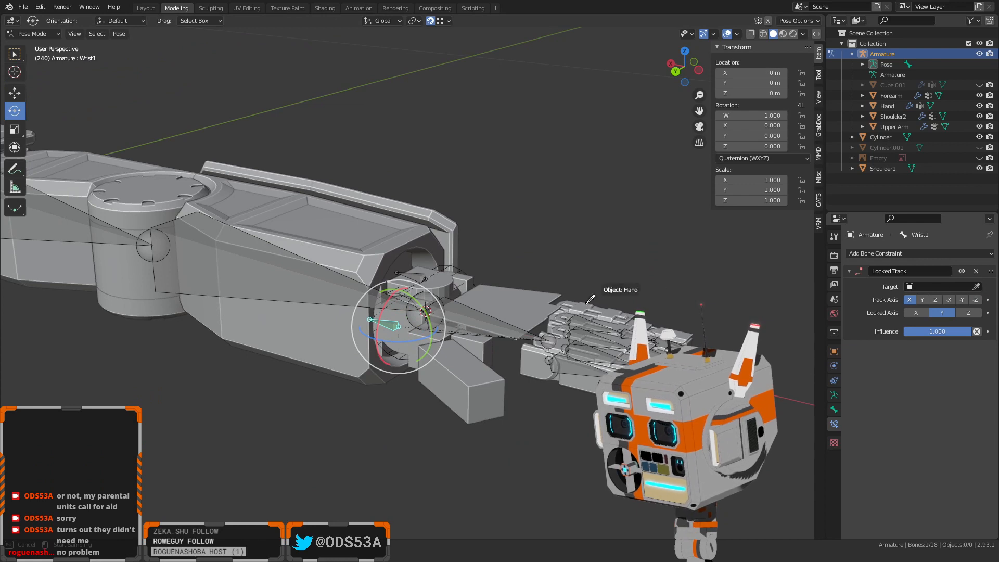
click(189, 279)
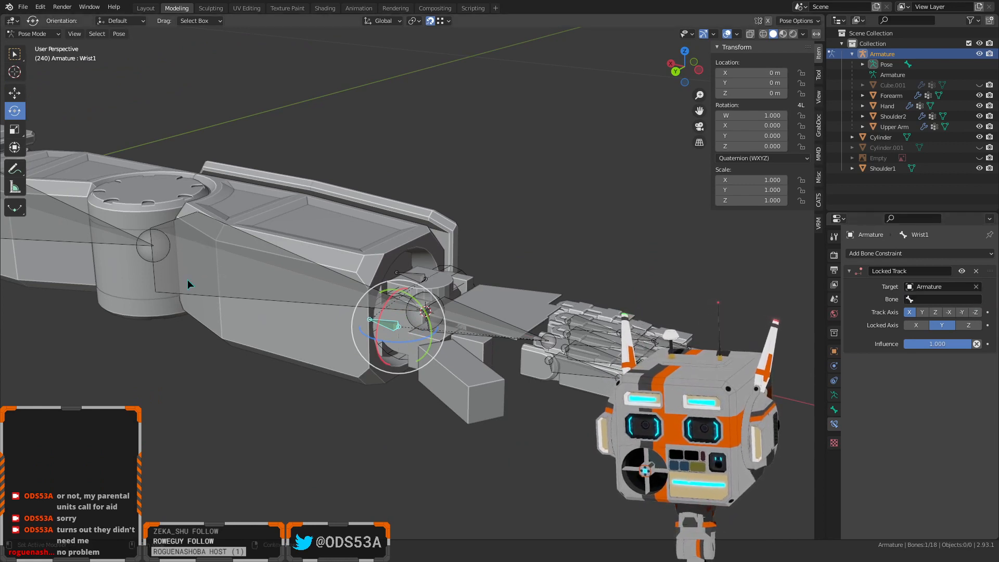
click(919, 301)
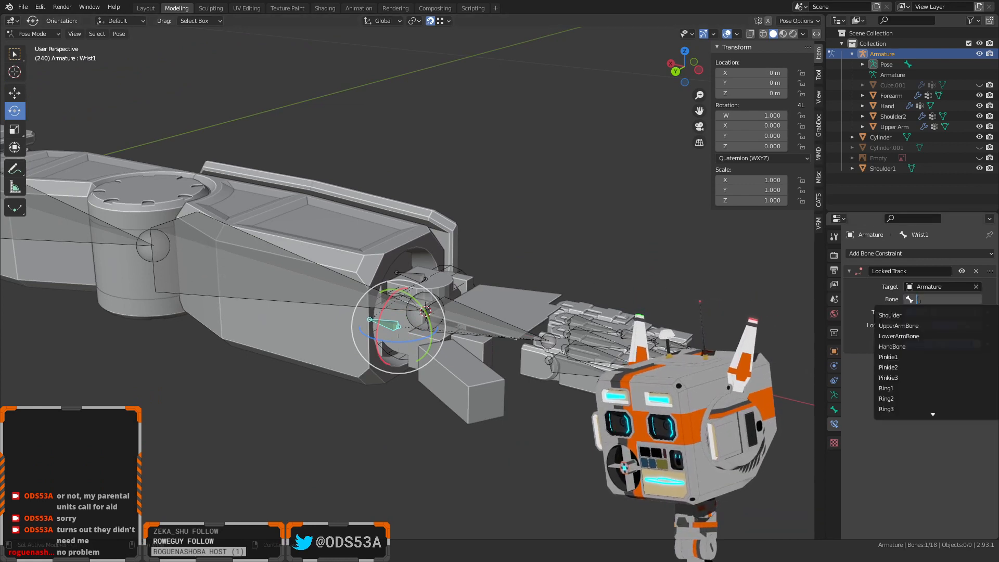
click(903, 337)
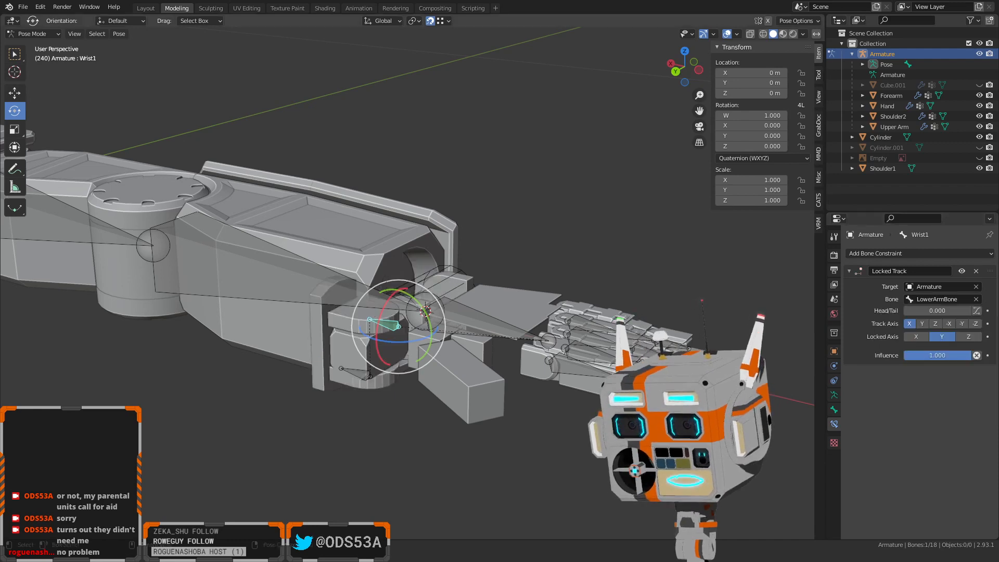
Change the track axis of Wrist1's Locked Track constraint to -X
middle_drag(401, 375, 380, 425)
scroll(379, 425, up, 5)
middle_drag(292, 432, 334, 426)
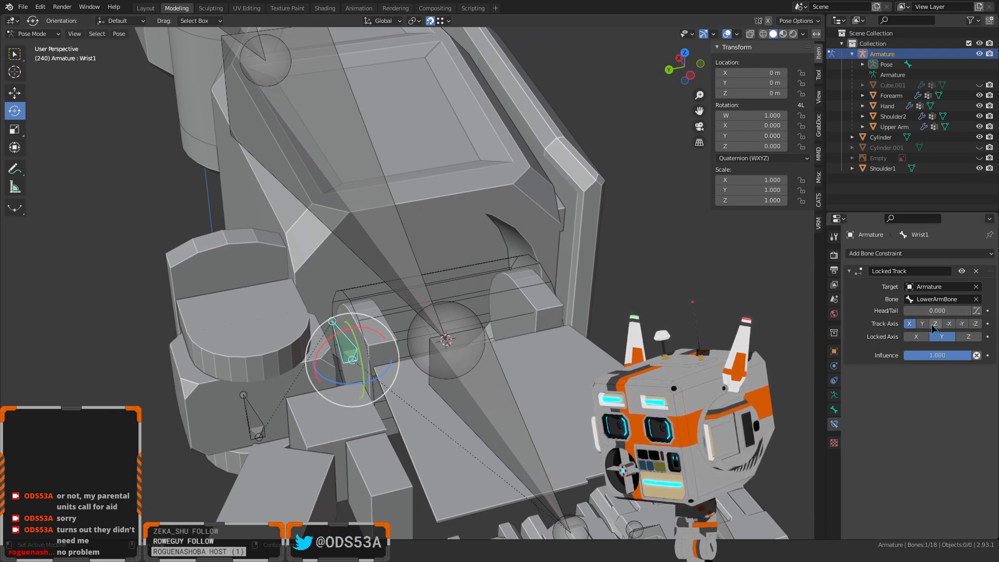
click(949, 323)
Try rotating HandBone about the global Y axis to test the Wrist1 constraint, and undo the rotation
middle_drag(458, 387, 322, 441)
click(474, 330)
scroll(463, 333, up, 3)
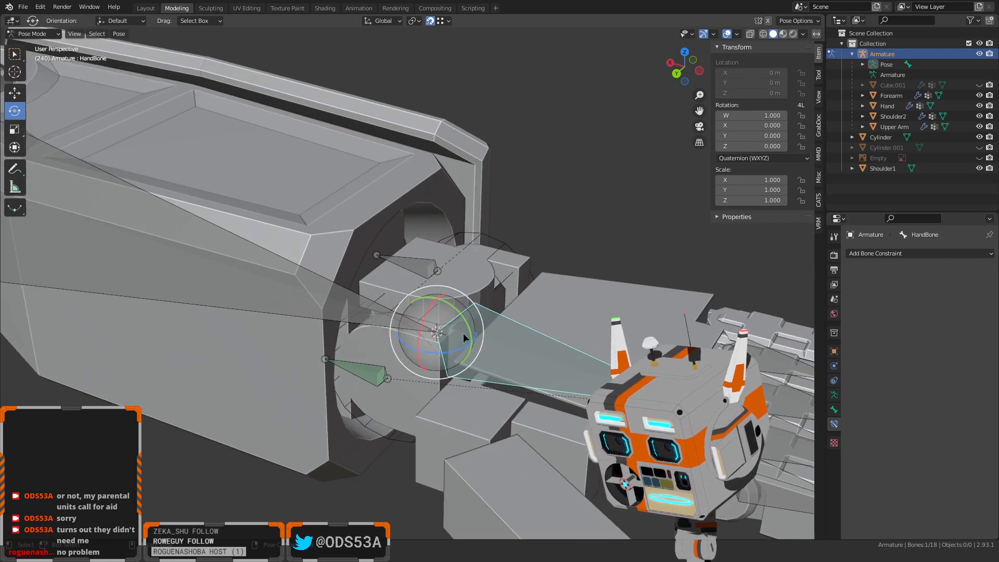
key(r)
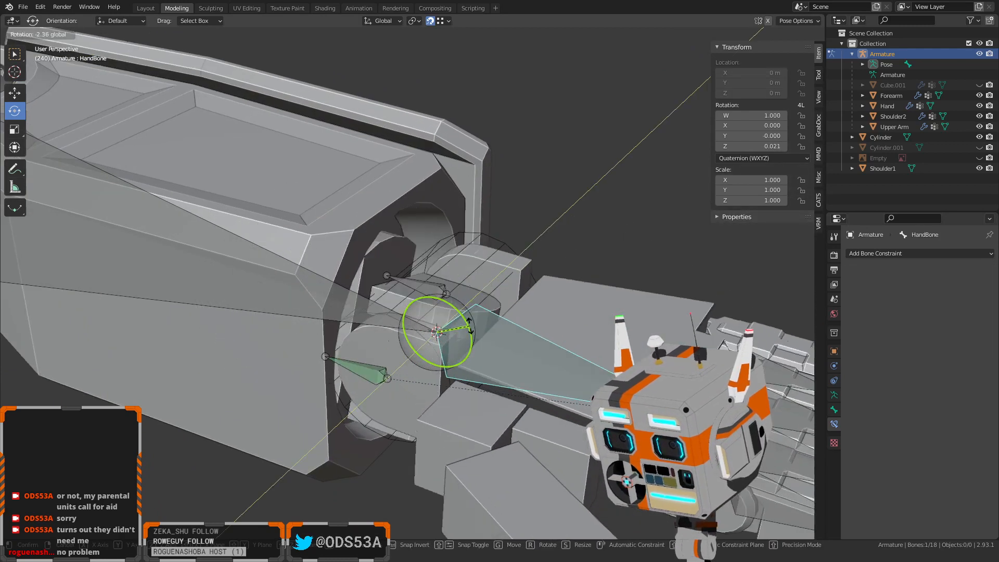
click(386, 423)
key(ctrl+z)
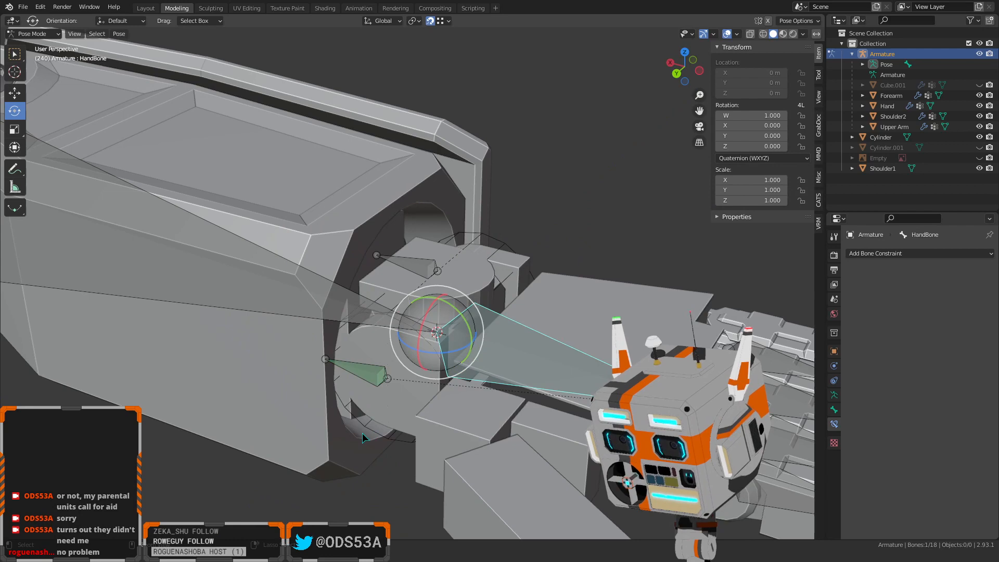
Set Wrist1's Locked Track constraint to track axis Y and locked axis X
click(376, 370)
mouse_move(371, 389)
middle_down()
mouse_move(330, 399)
mouse_move(366, 396)
middle_up()
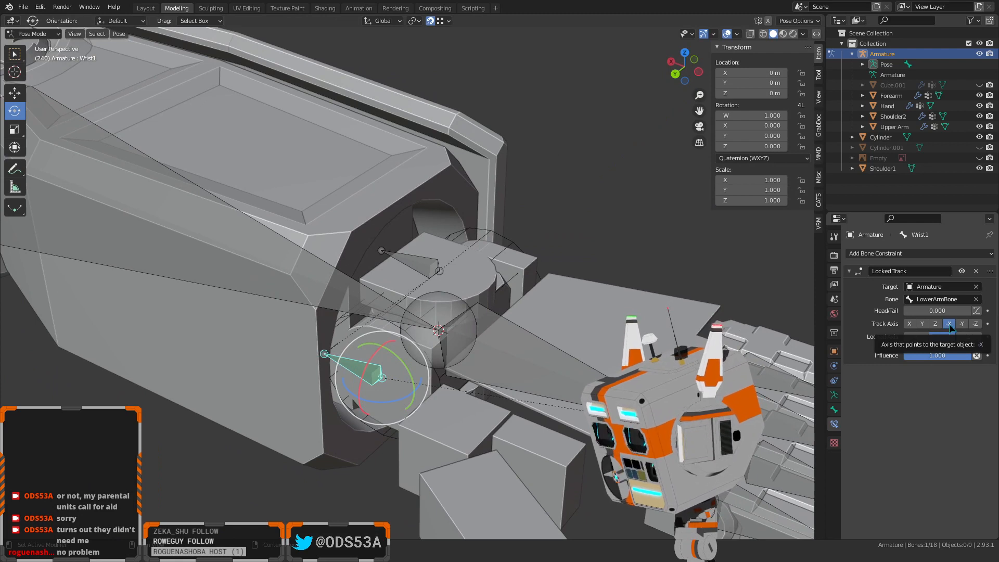
click(921, 323)
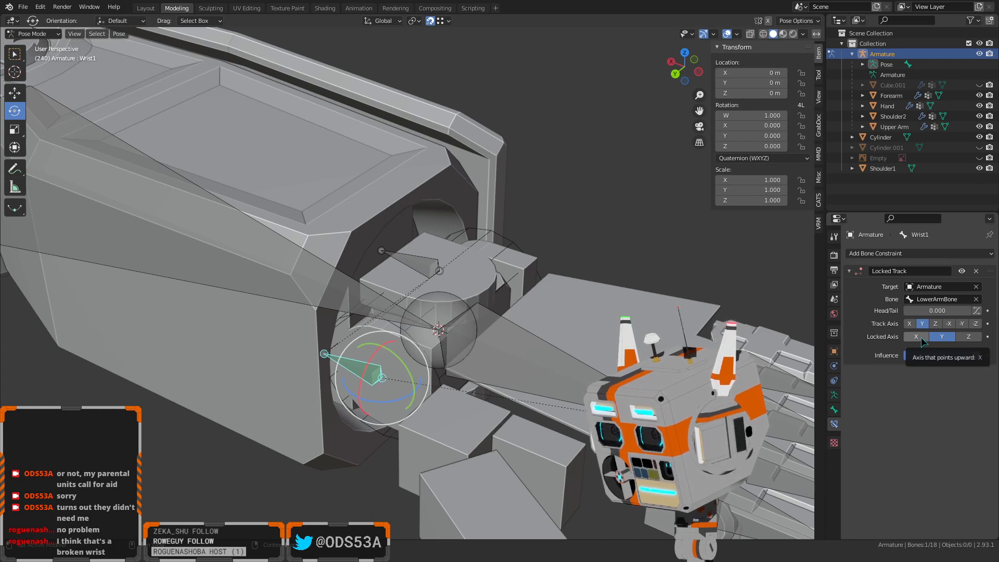
click(921, 337)
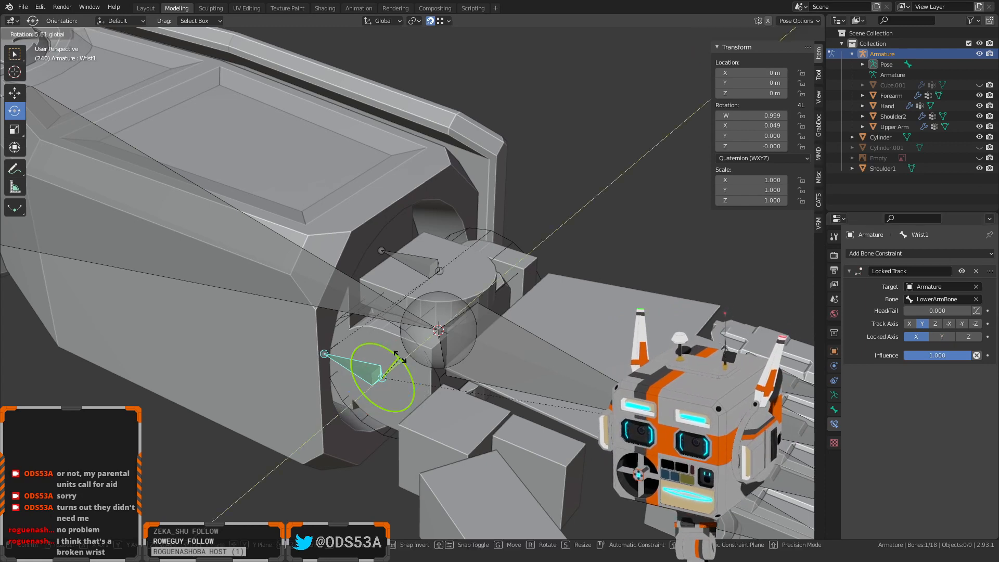
Rotate HandBone downward about 41° around the global Y axis to test the wrist joint
click(473, 352)
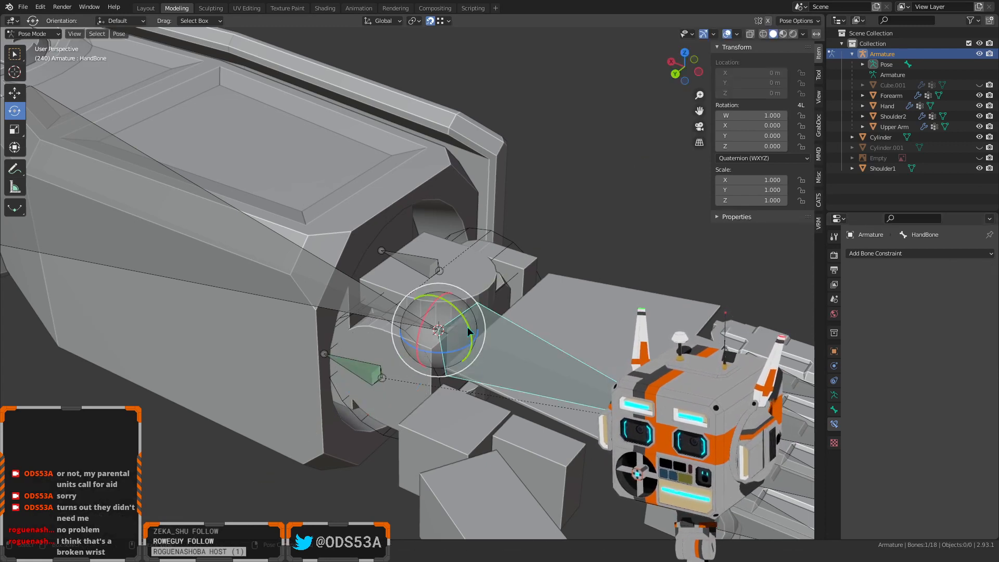
drag(467, 326, 484, 357)
middle_drag(483, 357, 425, 345)
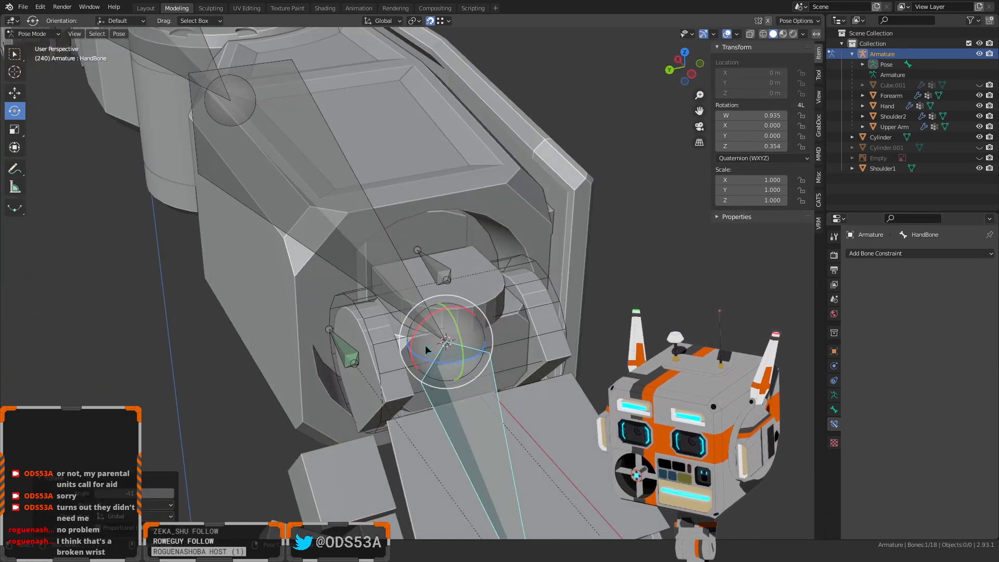
Test the wrist joint with a free trackball rotation of HandBone and clear the bone's rotation
key(alt+r)
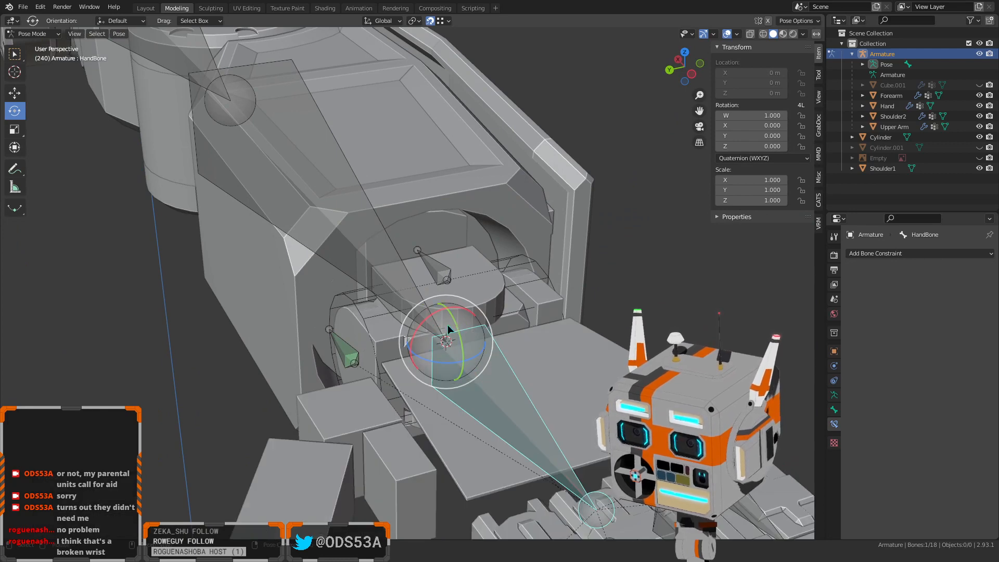
key(r)
key(r)
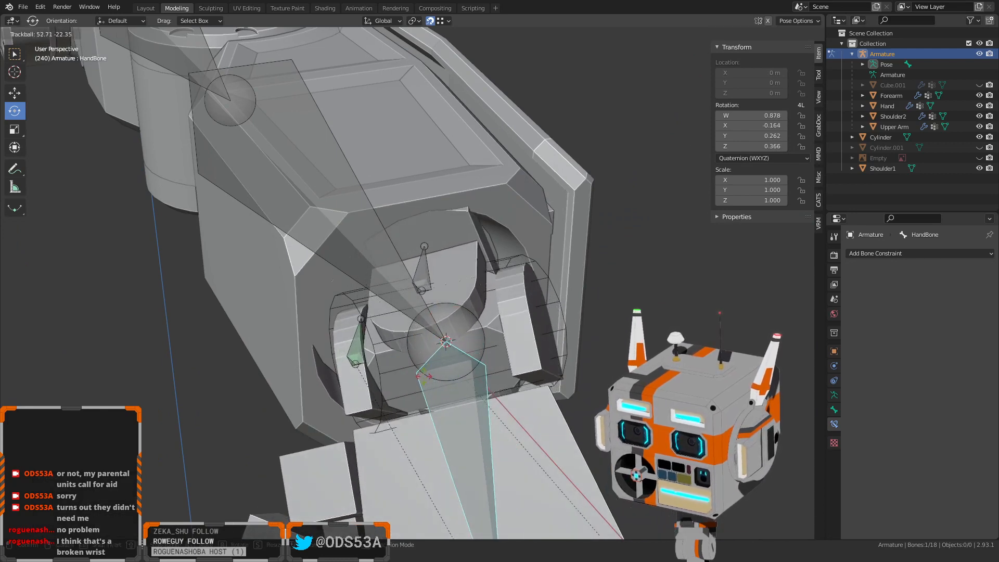
click(423, 386)
middle_drag(422, 386, 470, 380)
key(alt+r)
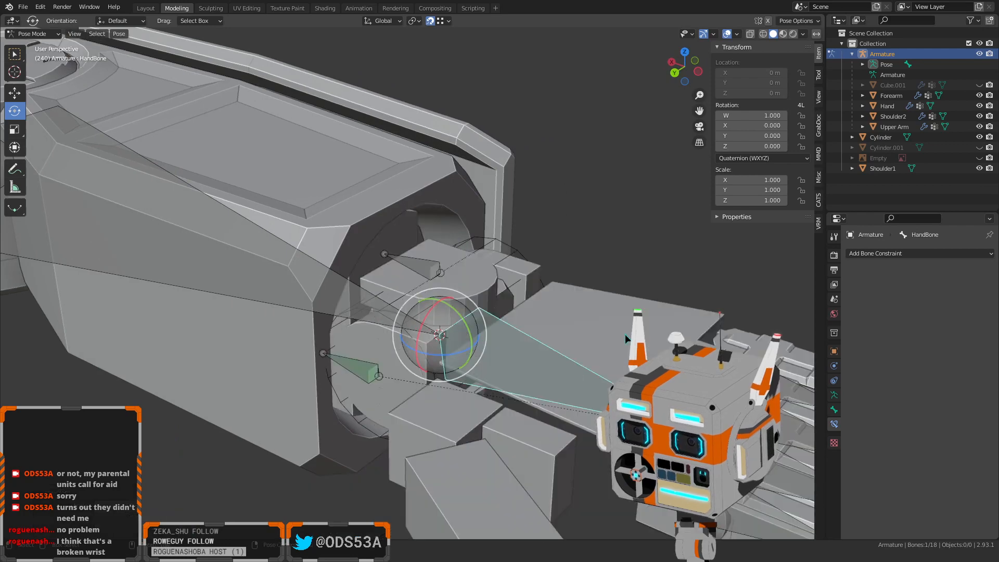
Add a Locked Track constraint to the Wrist2 bone and set its track axis to Z
click(573, 259)
click(429, 279)
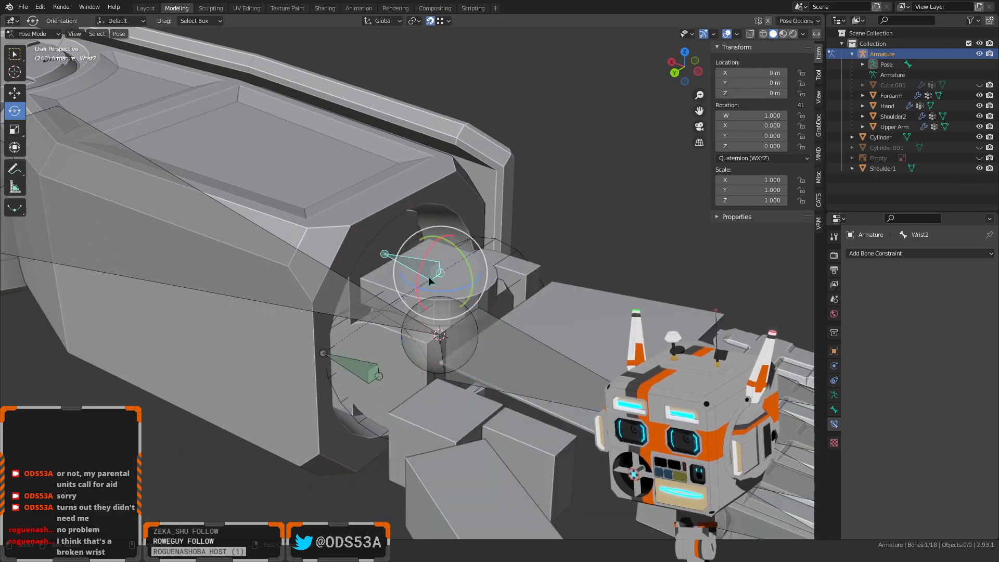
click(364, 368)
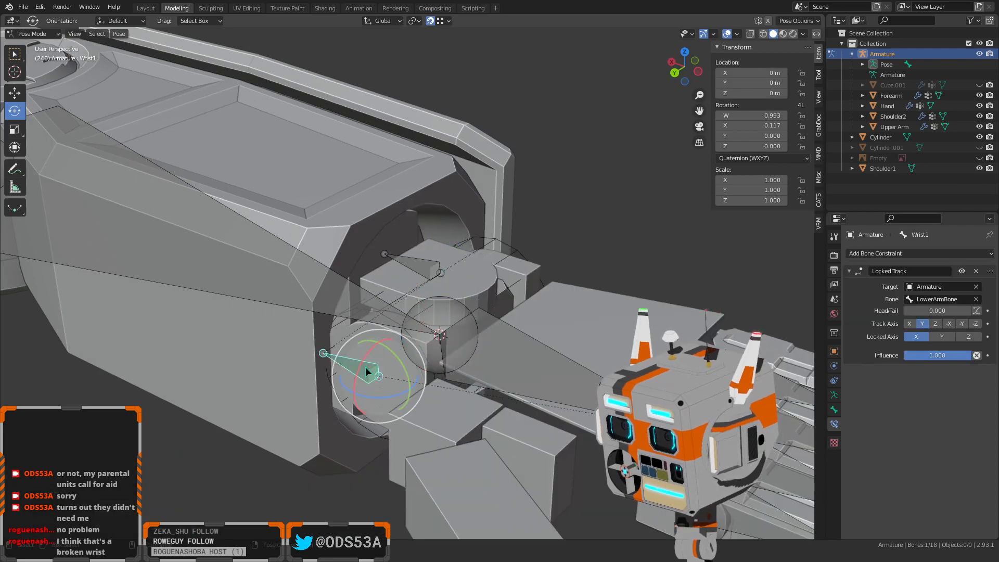
click(411, 276)
click(884, 254)
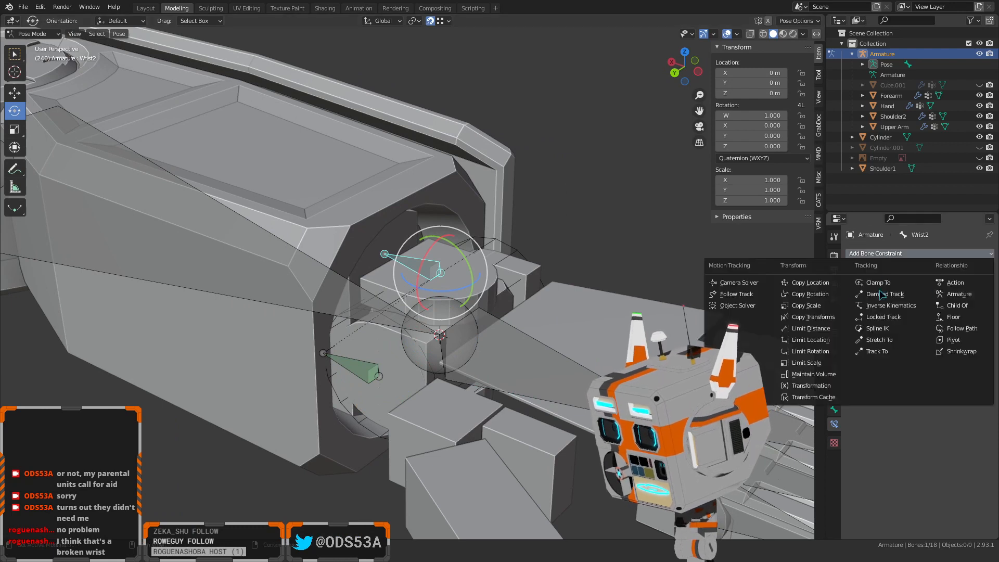
click(883, 317)
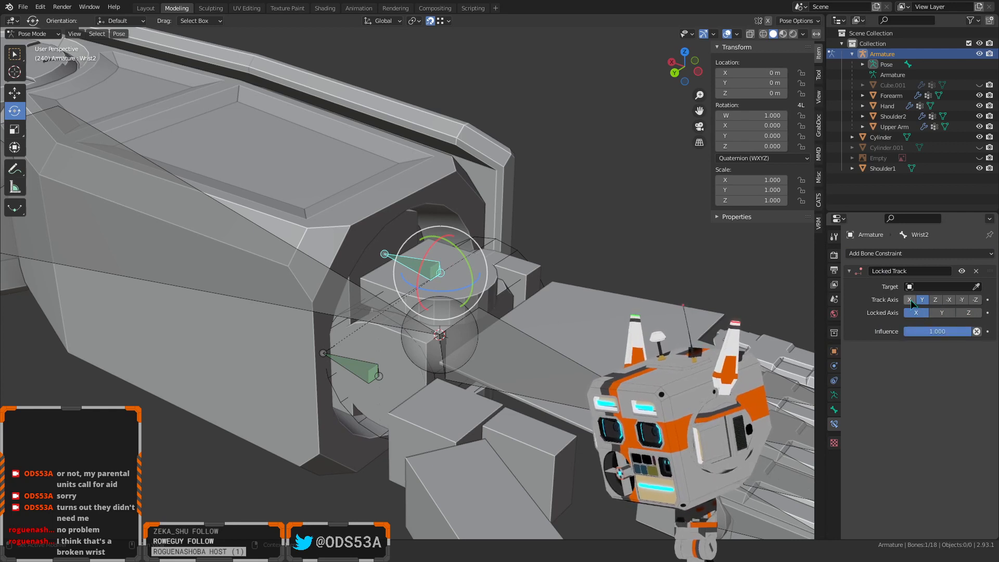
click(935, 300)
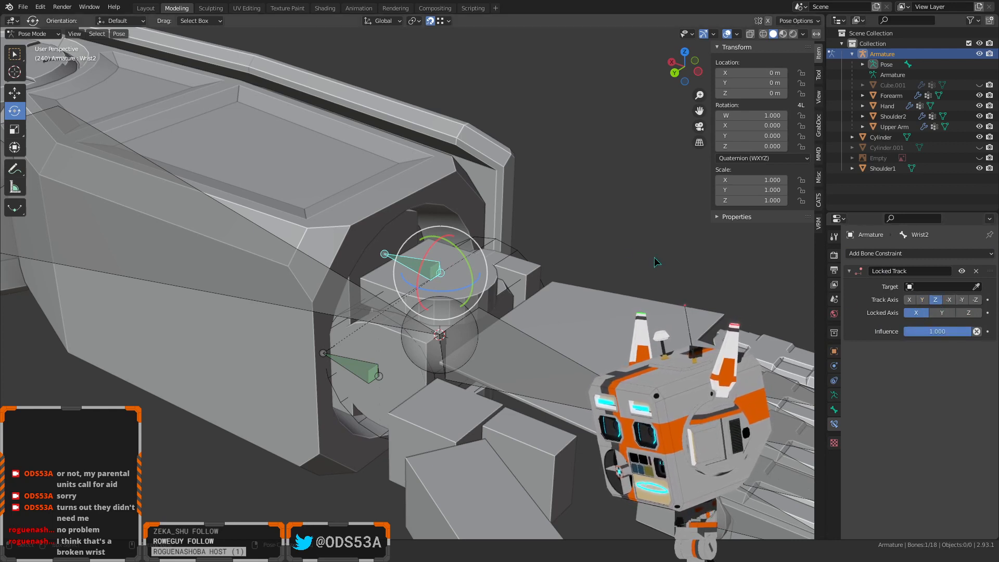
Rotate HandBone about 17° around the global Z axis to swing the hand sideways
click(519, 352)
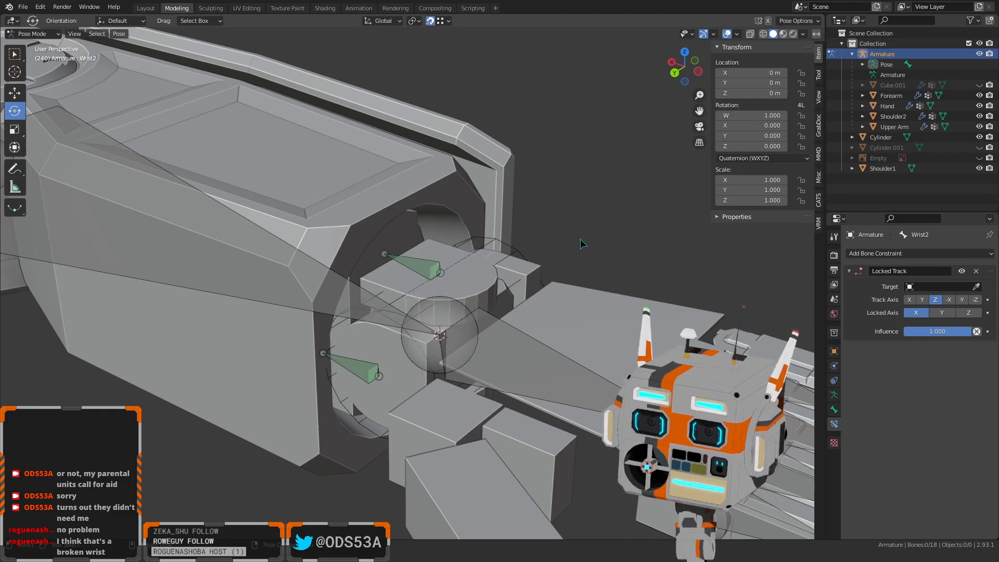
drag(460, 331, 438, 387)
middle_drag(438, 387, 463, 373)
key(alt+r)
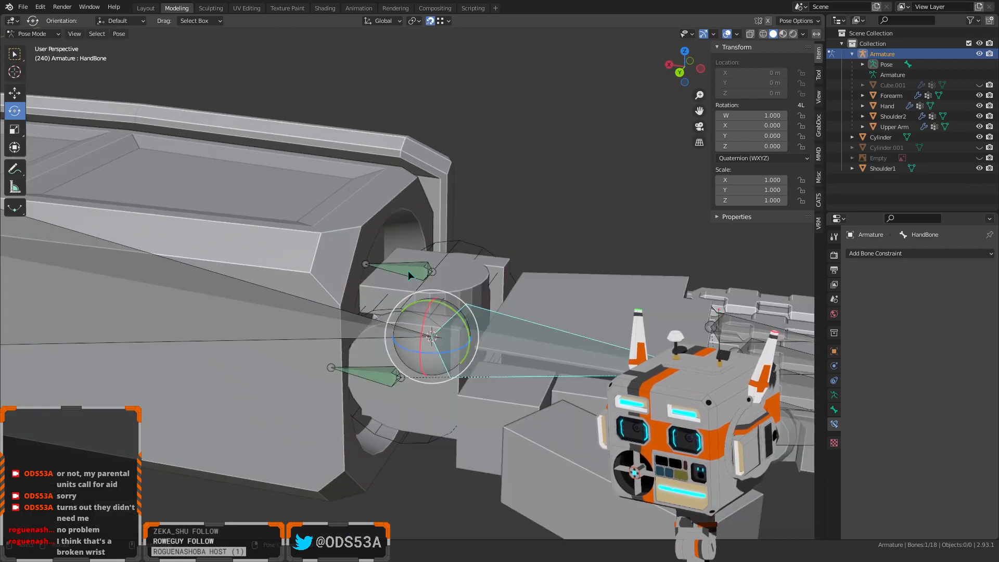
click(408, 270)
click(483, 339)
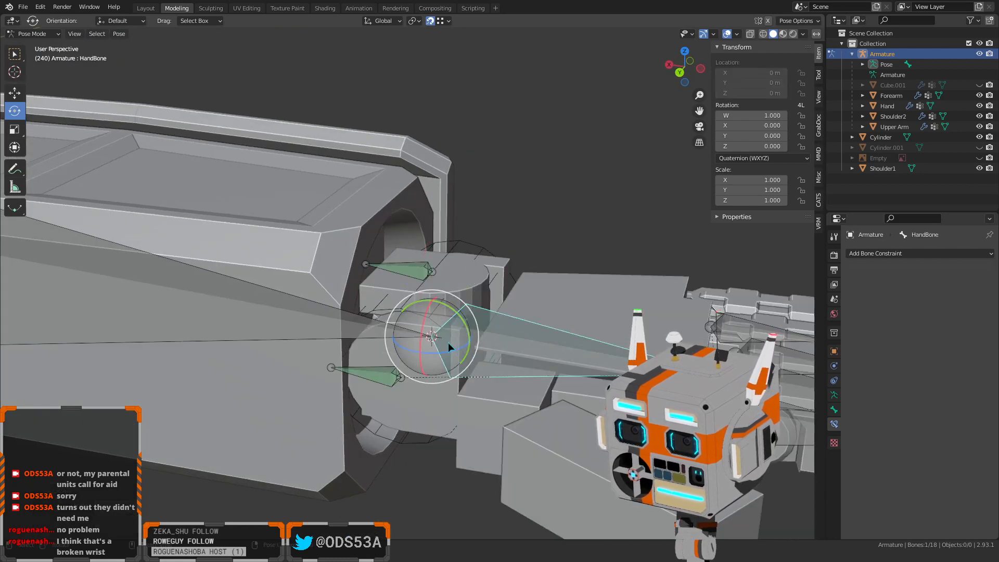
drag(449, 350, 458, 330)
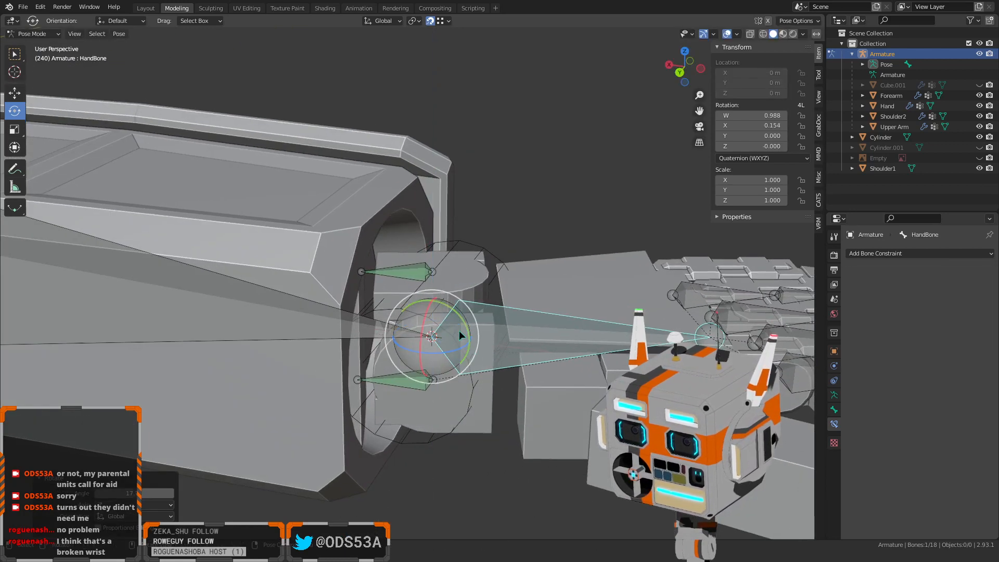
Try different axis combinations on Wrist2's Locked Track constraint, ending with track axis Z and locked axis X
click(420, 276)
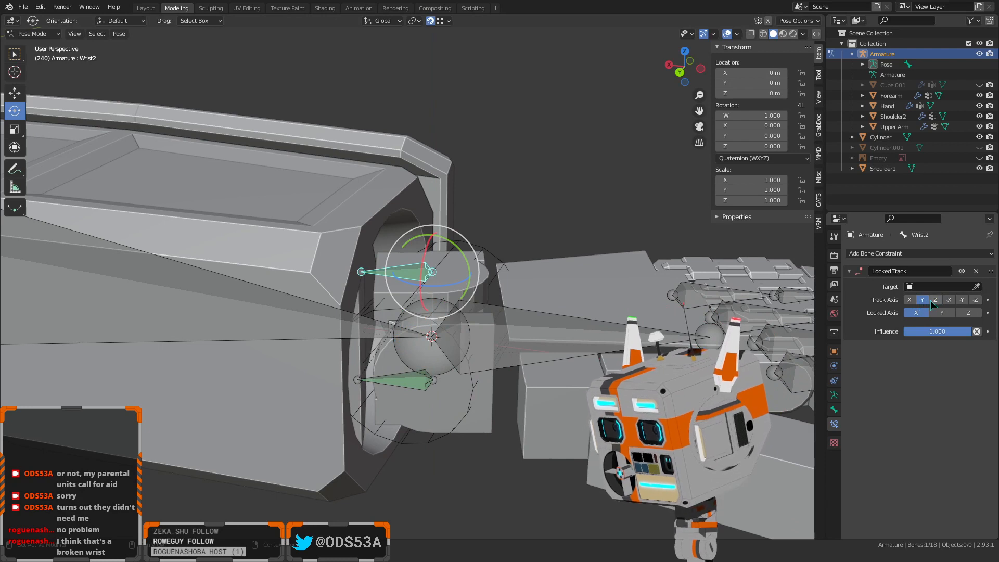
click(948, 300)
click(960, 299)
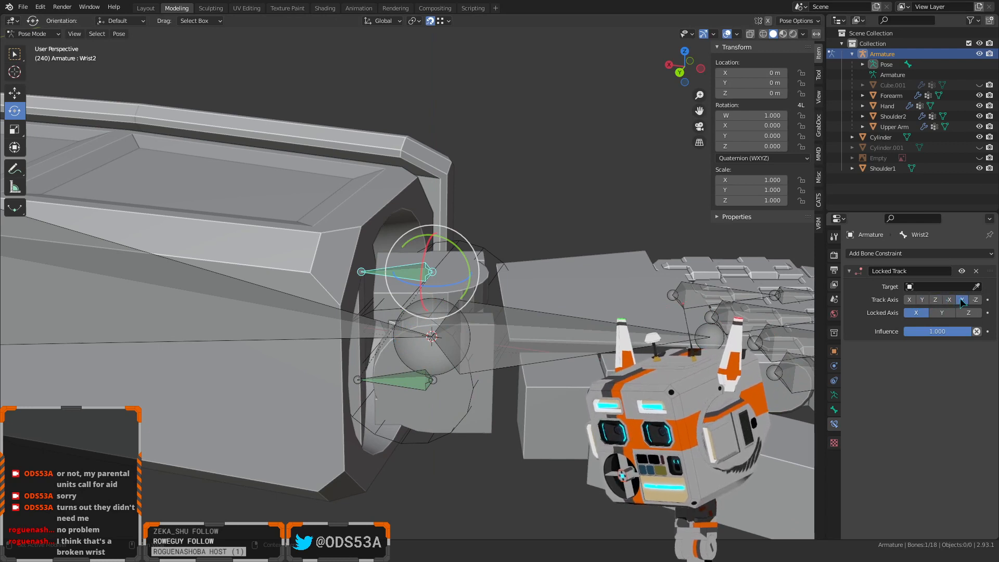
click(910, 300)
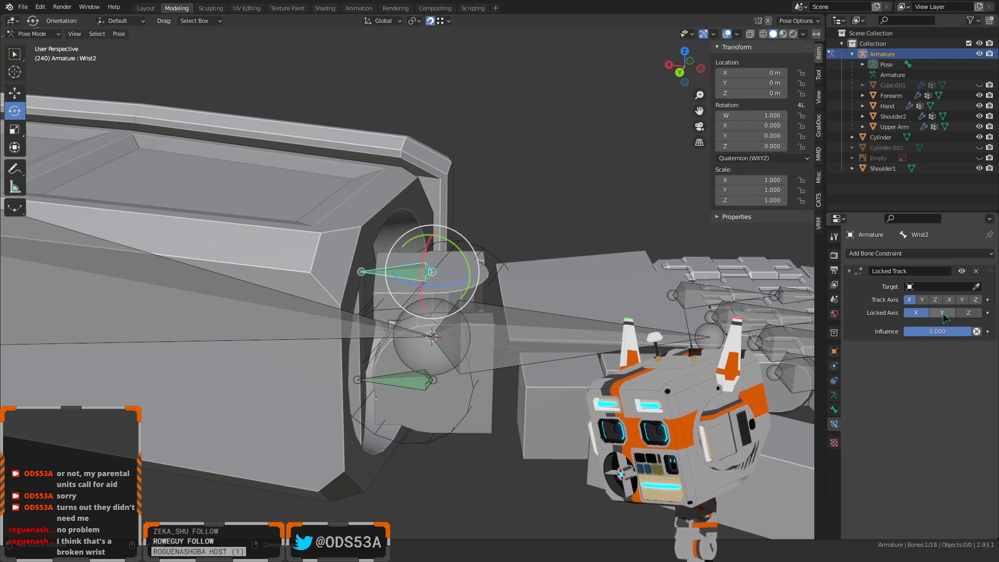
click(966, 312)
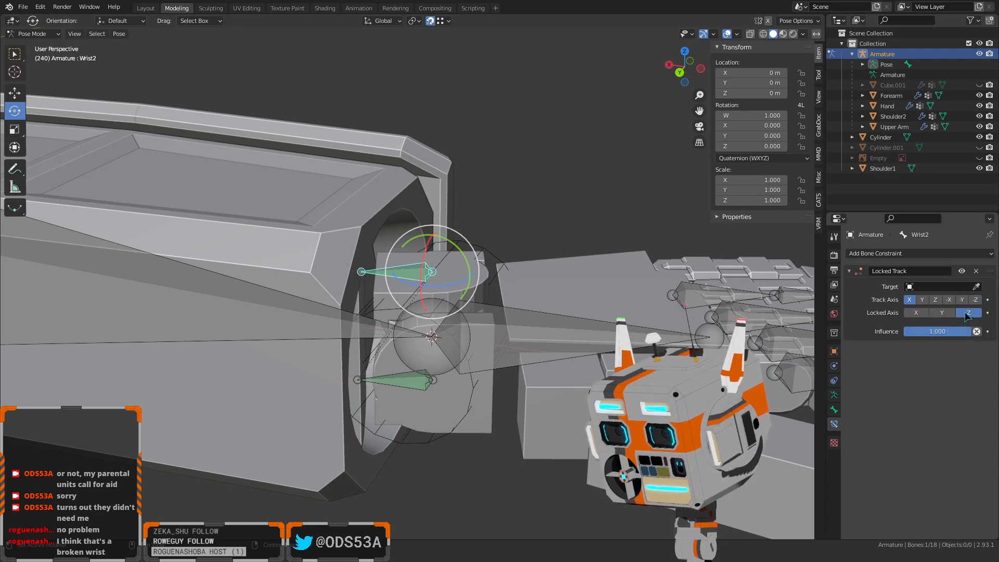
click(917, 312)
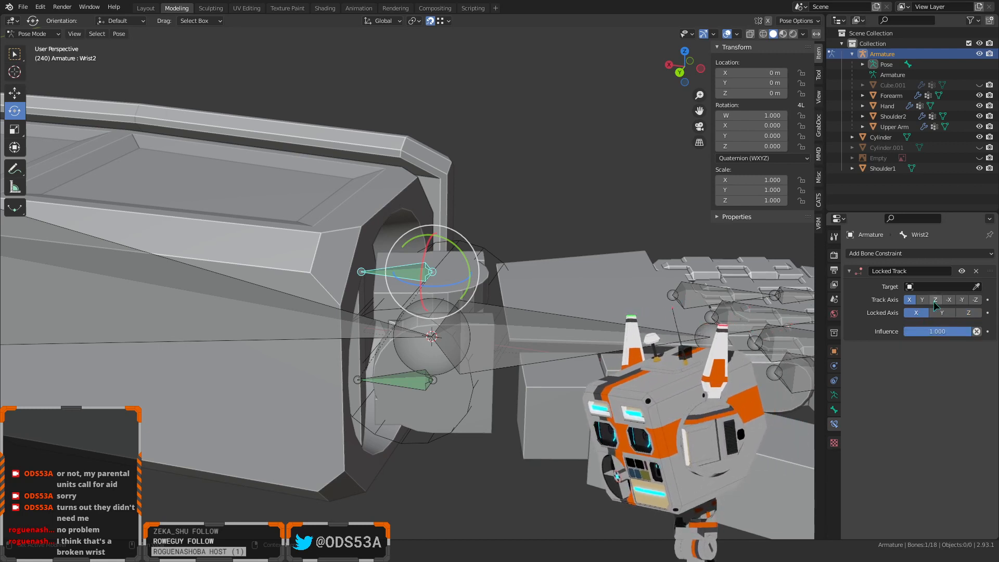
click(937, 300)
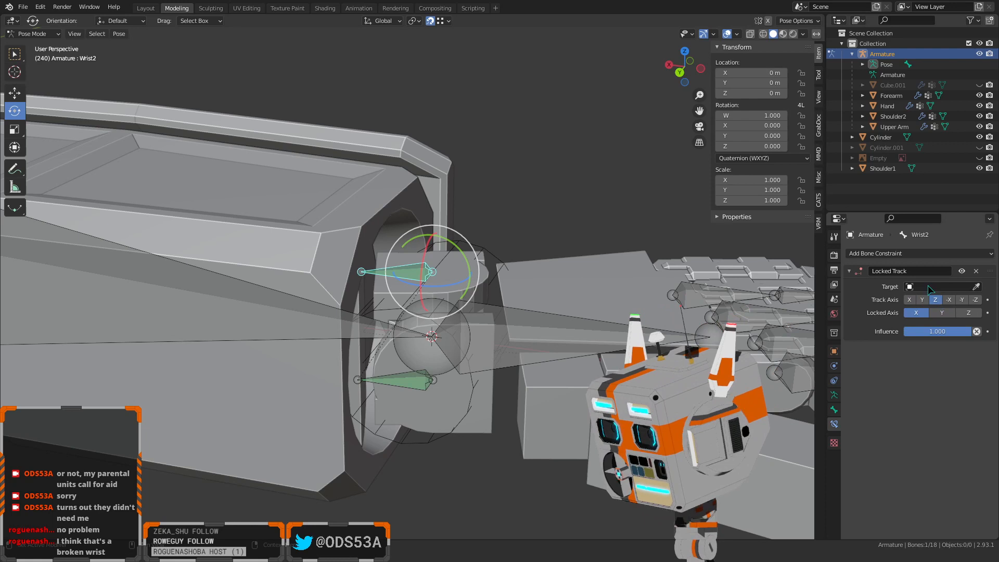
Set the target of Wrist2's Locked Track constraint to the Armature with LowerArmBone as the bone
click(976, 287)
click(256, 309)
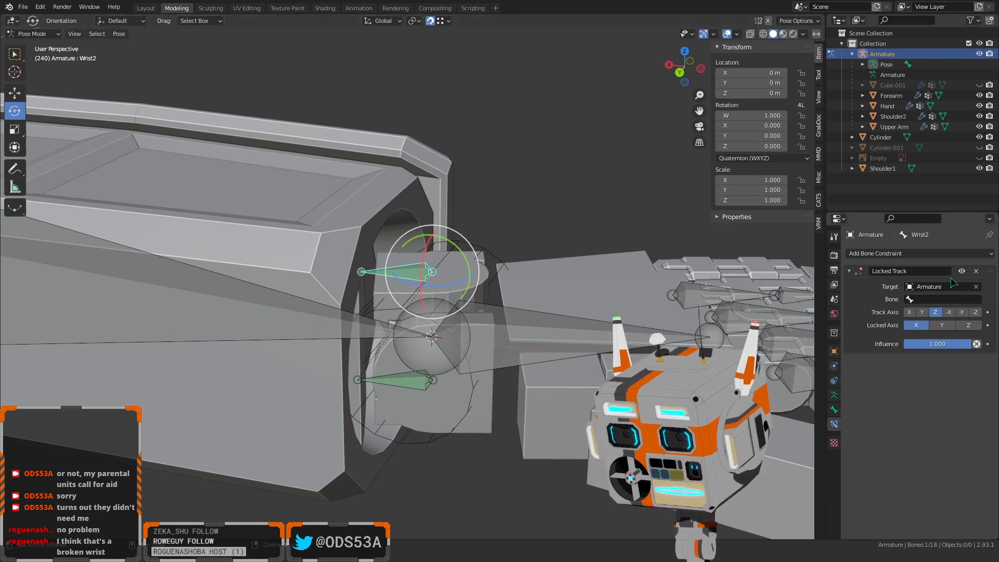
click(944, 299)
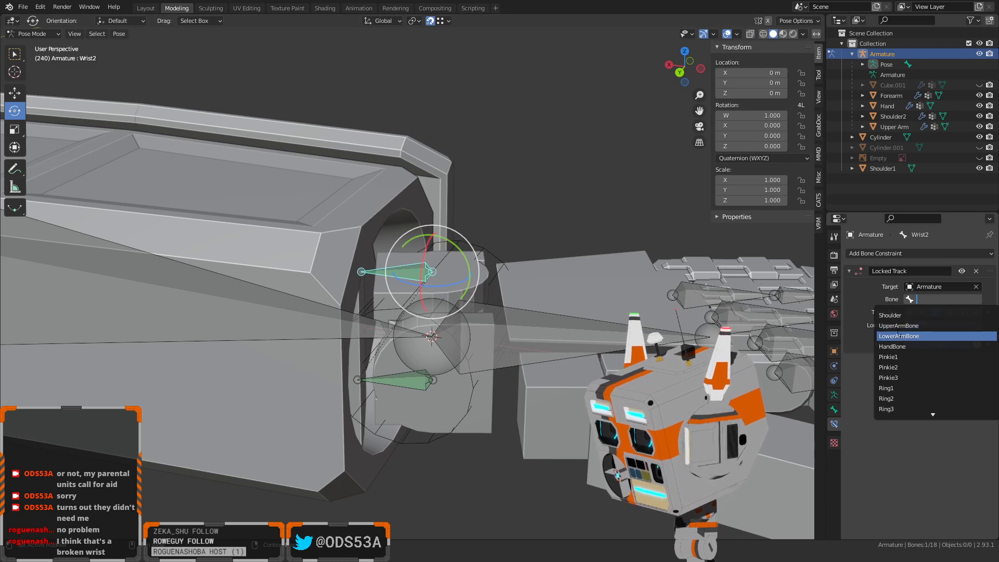
click(899, 335)
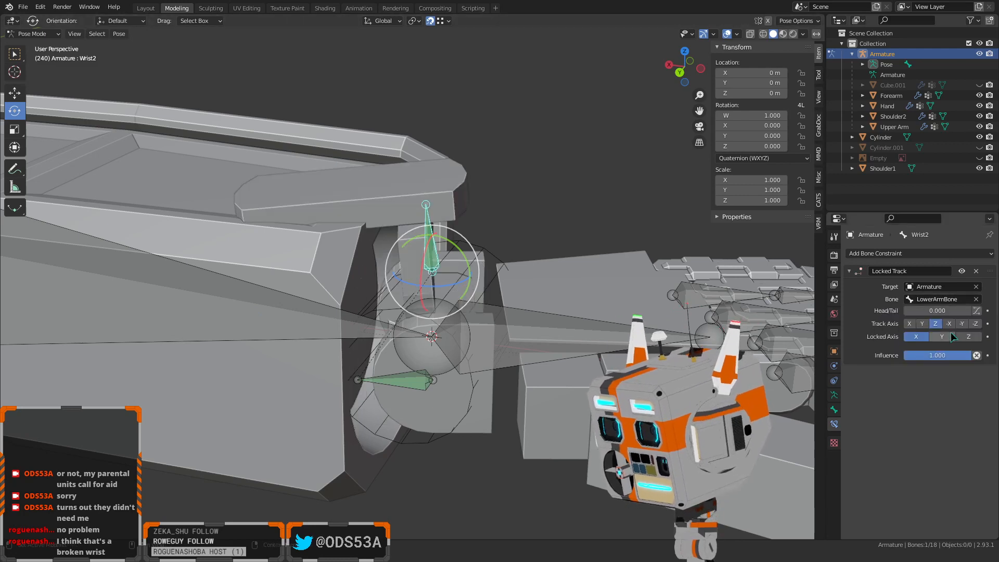
Set Wrist2's Locked Track constraint to track axis X and locked axis Z
middle_drag(651, 361, 575, 358)
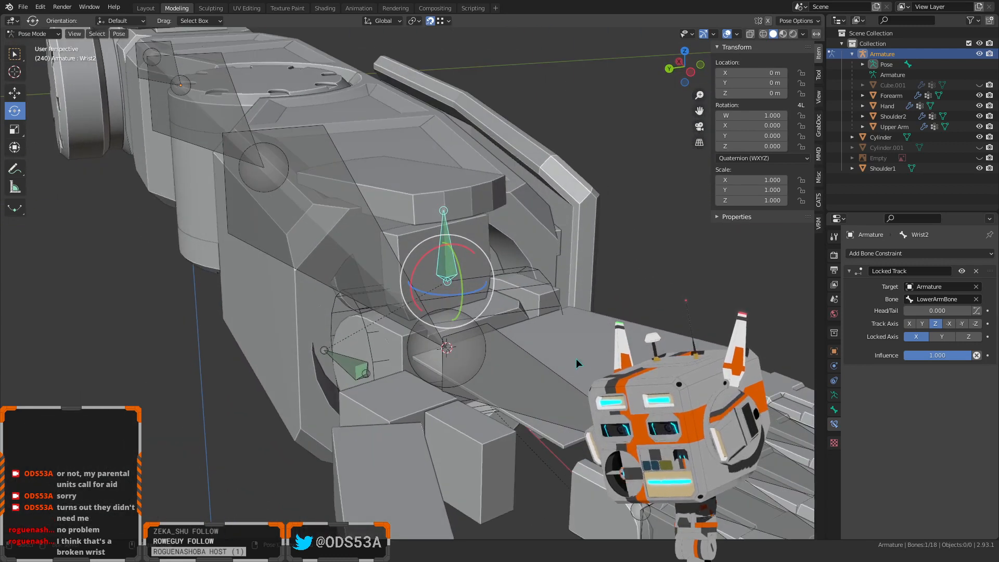
click(909, 324)
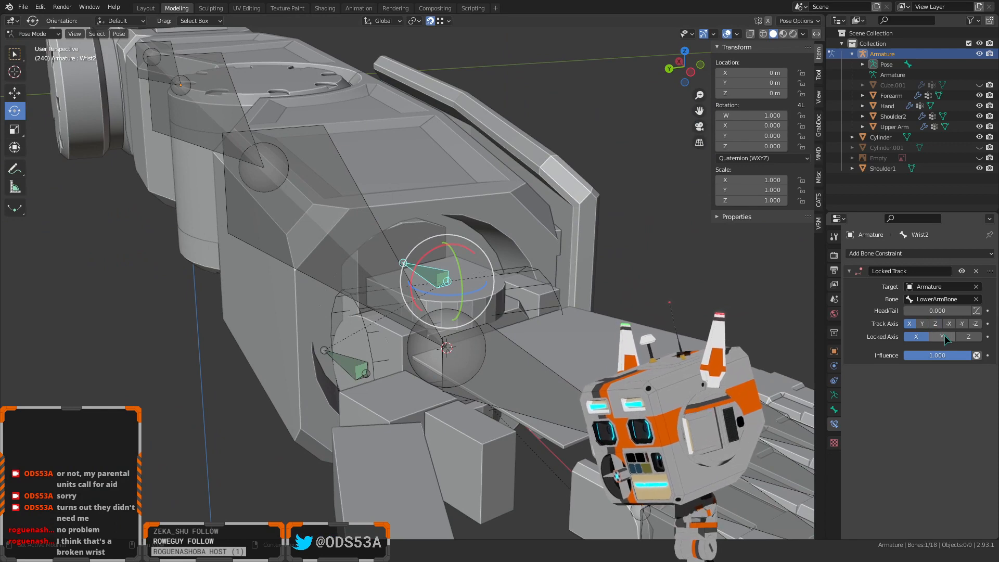
click(967, 337)
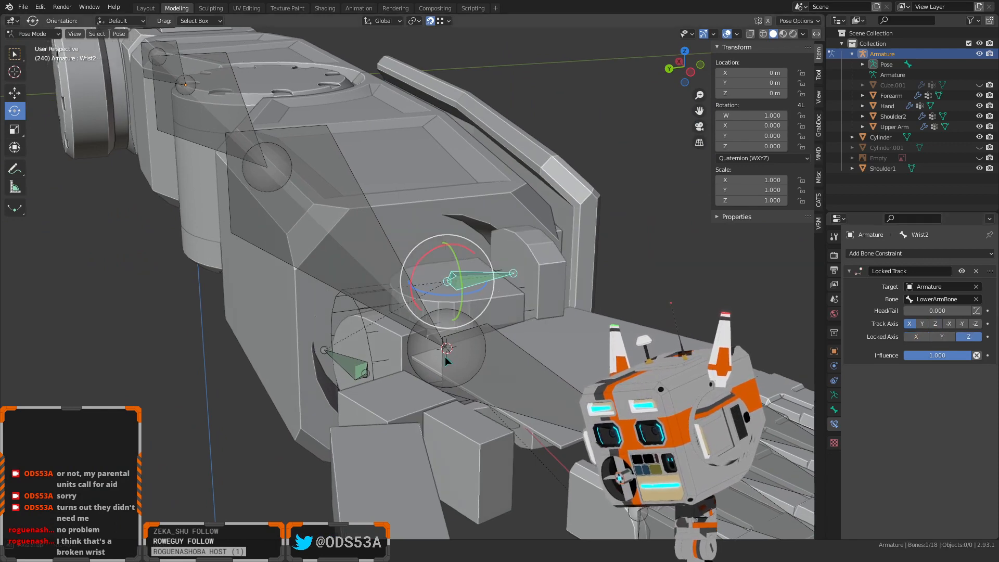
middle_drag(444, 356, 496, 361)
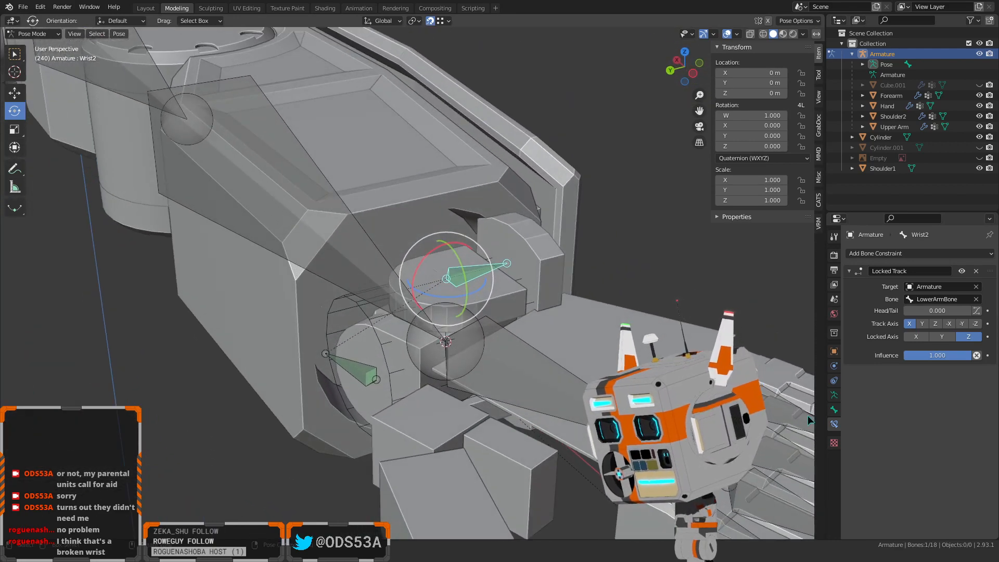
Turn on the armature's bone axes display in the viewport and inspect the axes around the wrist
click(833, 411)
click(876, 462)
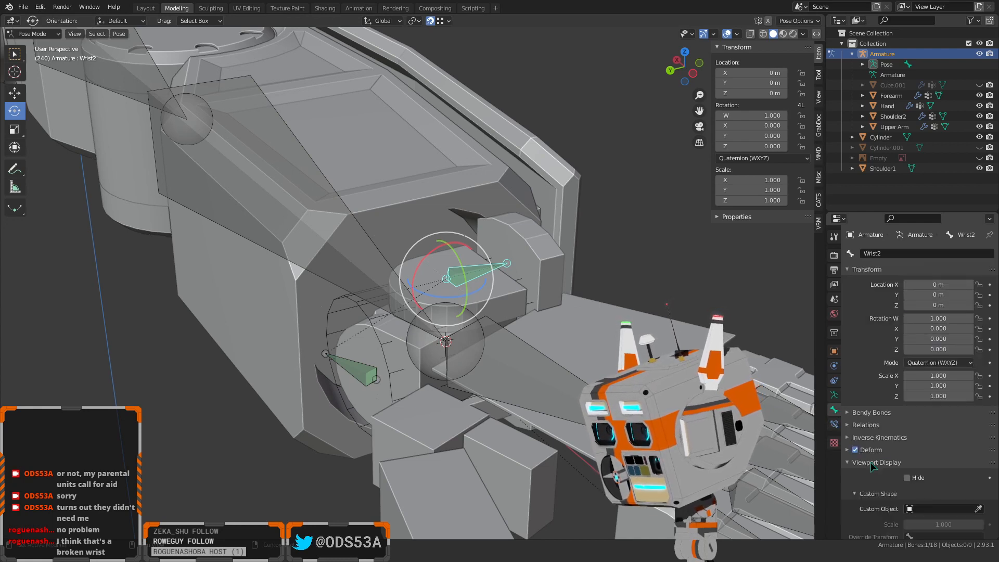
scroll(876, 458, down, 4)
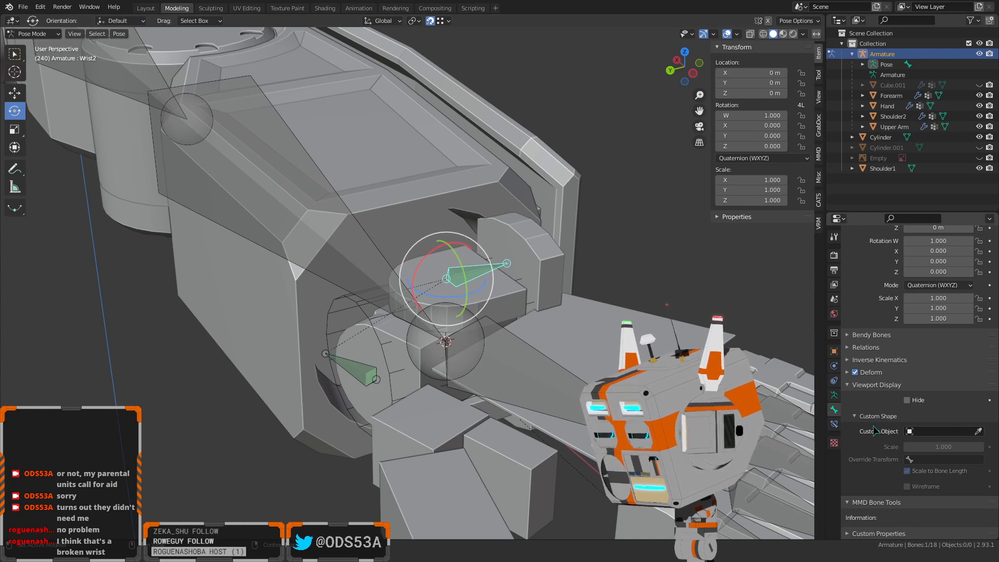
click(833, 395)
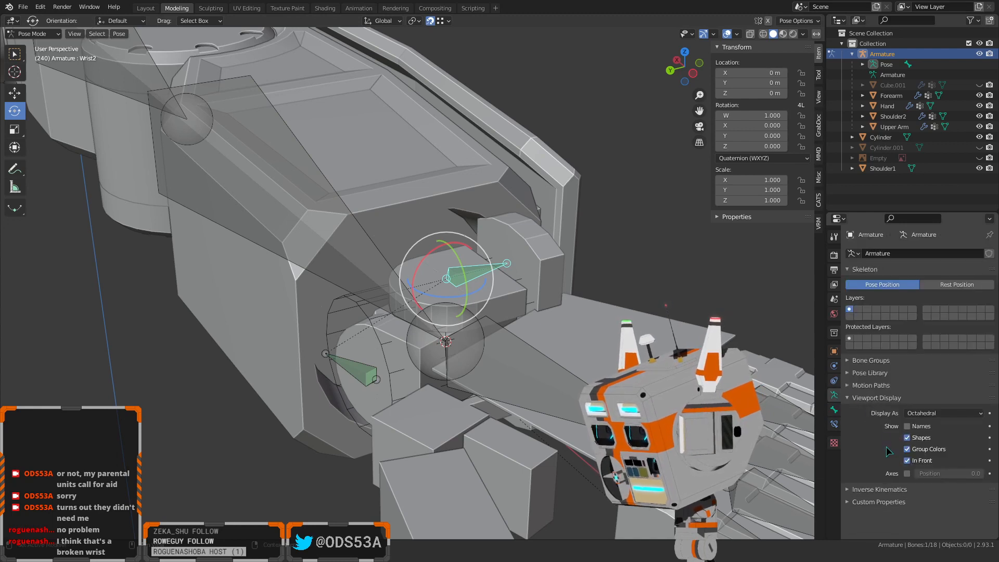
click(906, 473)
scroll(488, 397, up, 5)
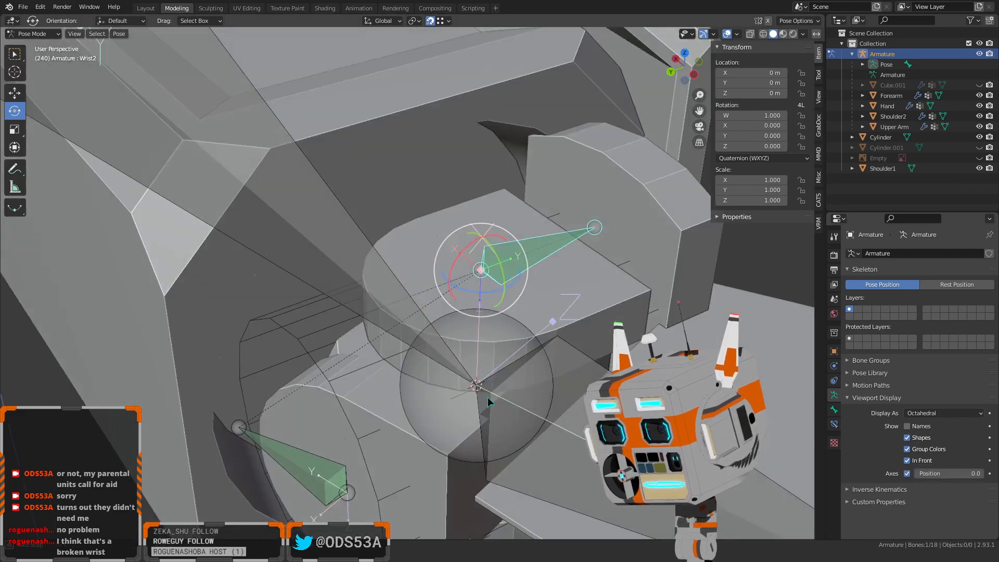
mouse_move(507, 417)
middle_down()
mouse_move(519, 414)
mouse_move(477, 406)
mouse_move(504, 405)
middle_up()
scroll(443, 355, down, 4)
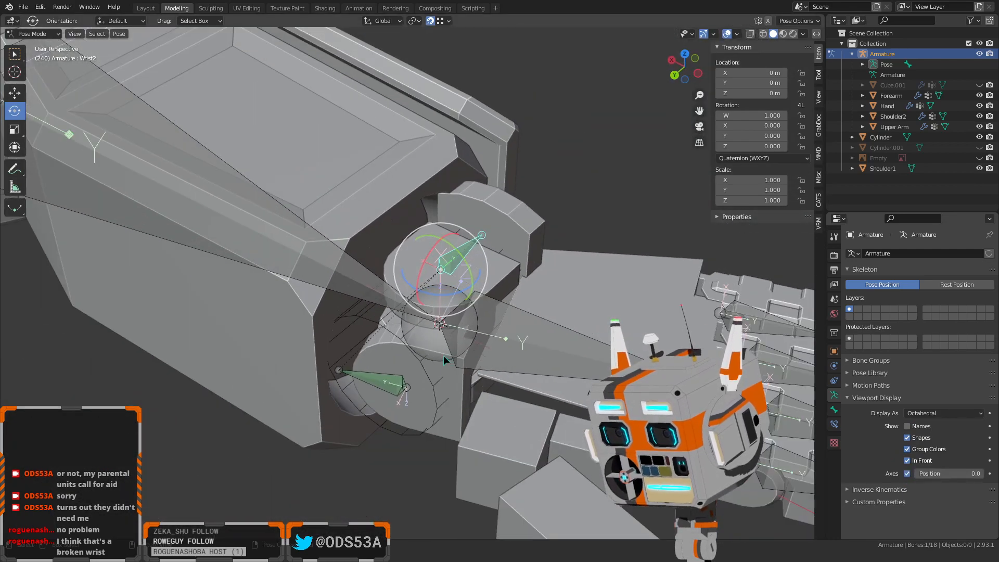
Compare Wrist1's Locked Track settings and bone axes with Wrist2's, and set Wrist2's track axis to Y
click(834, 424)
scroll(624, 345, up, 5)
middle_drag(626, 343, 376, 439)
scroll(606, 347, down, 1)
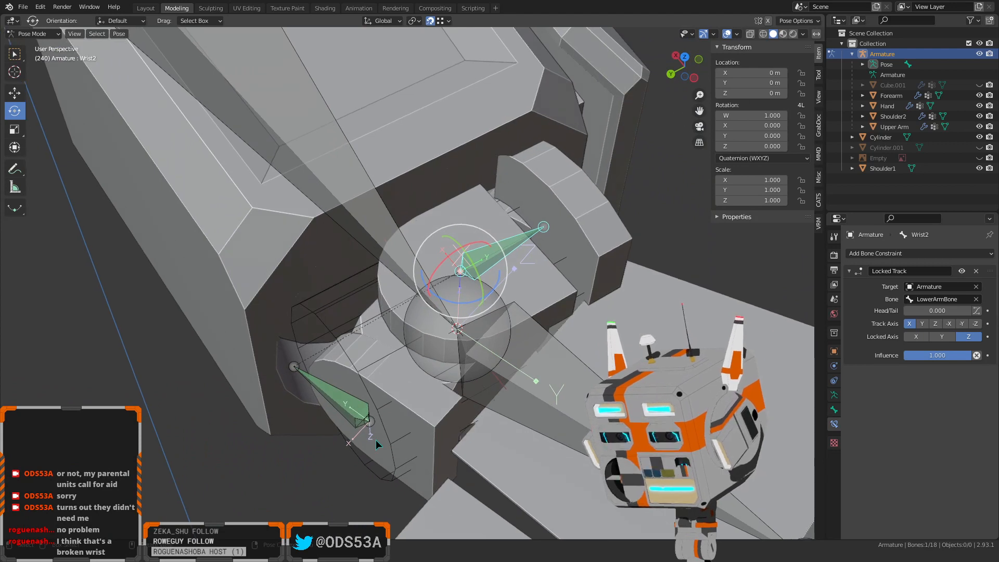
click(330, 396)
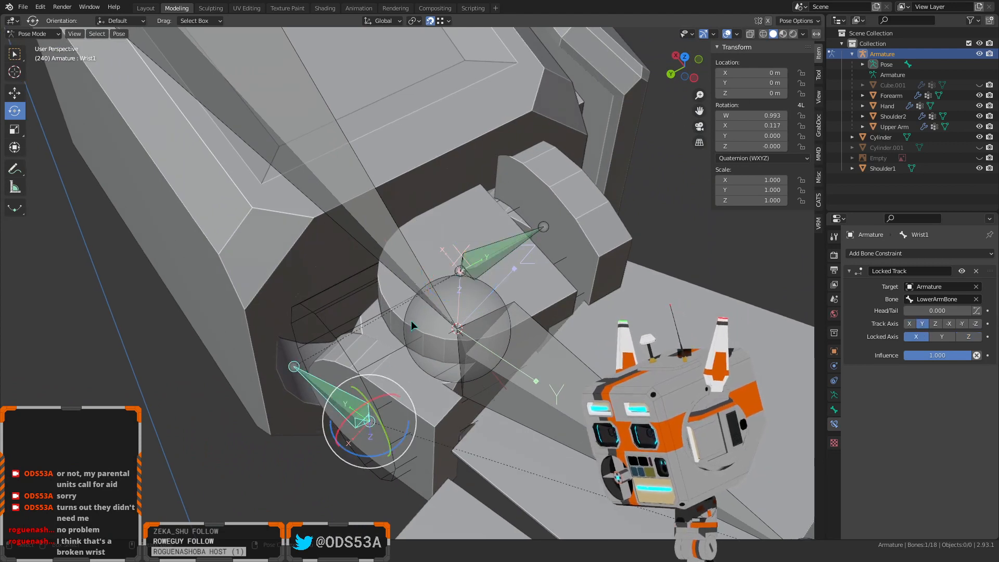
click(497, 252)
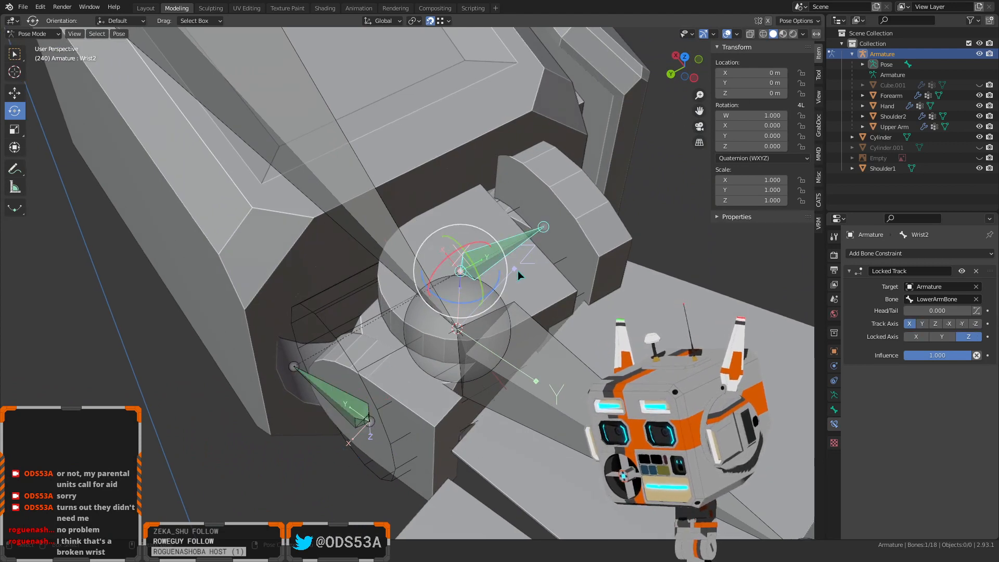
click(923, 326)
middle_drag(613, 348, 390, 425)
scroll(541, 349, up, 4)
click(390, 426)
scroll(390, 426, up, 4)
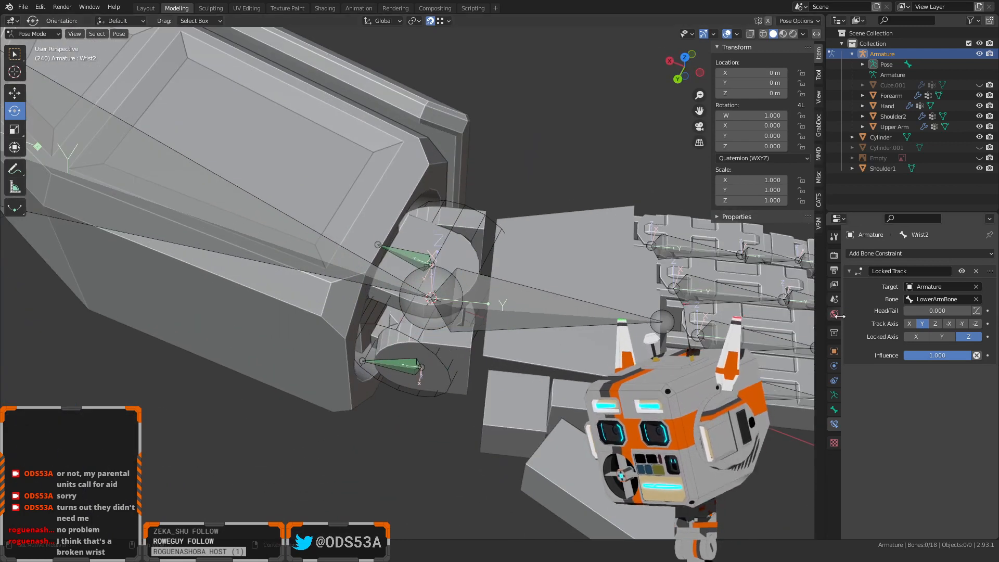
Turn off the armature's bone axes display and clear HandBone's rotation
click(834, 395)
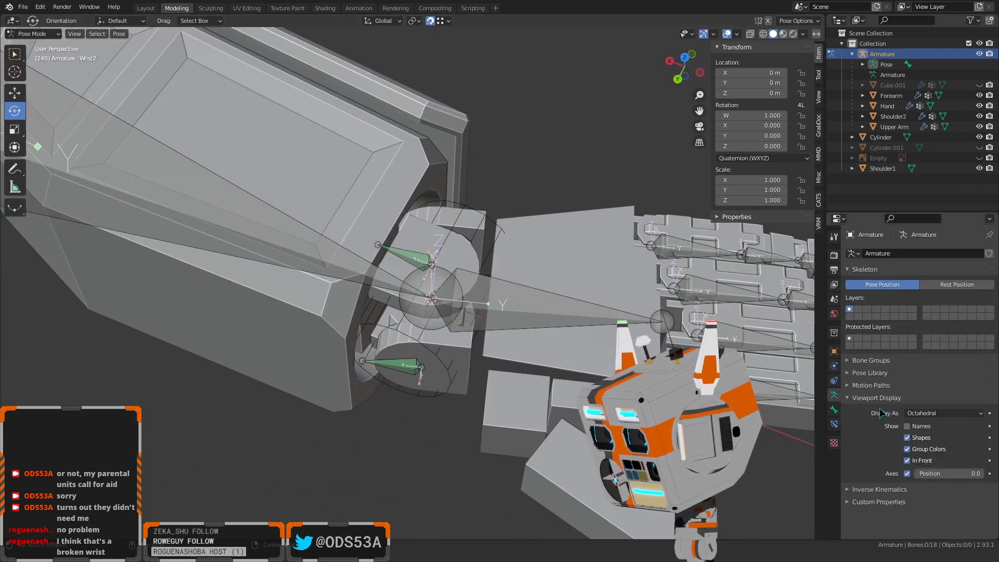
click(908, 473)
click(468, 327)
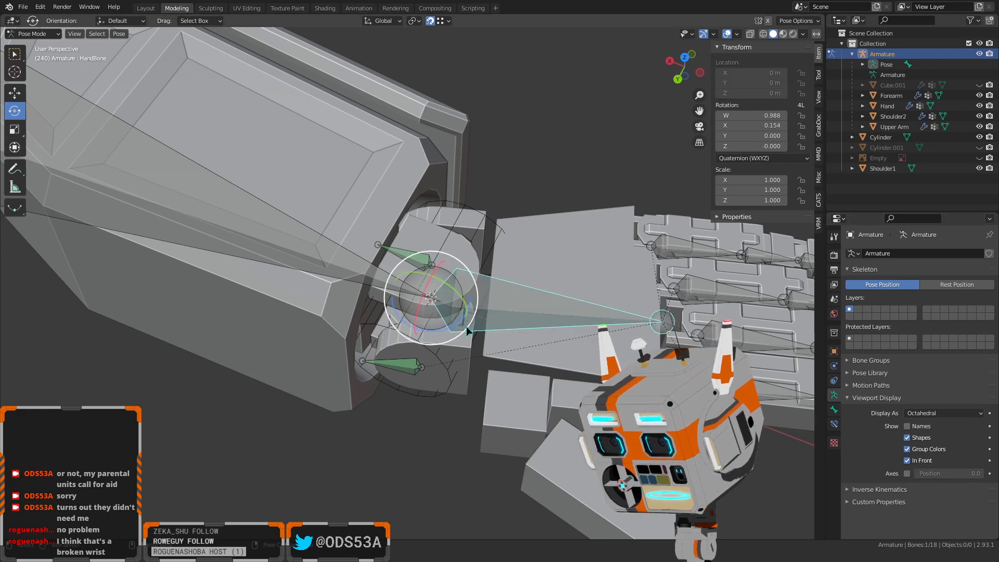
middle_drag(466, 326, 430, 303)
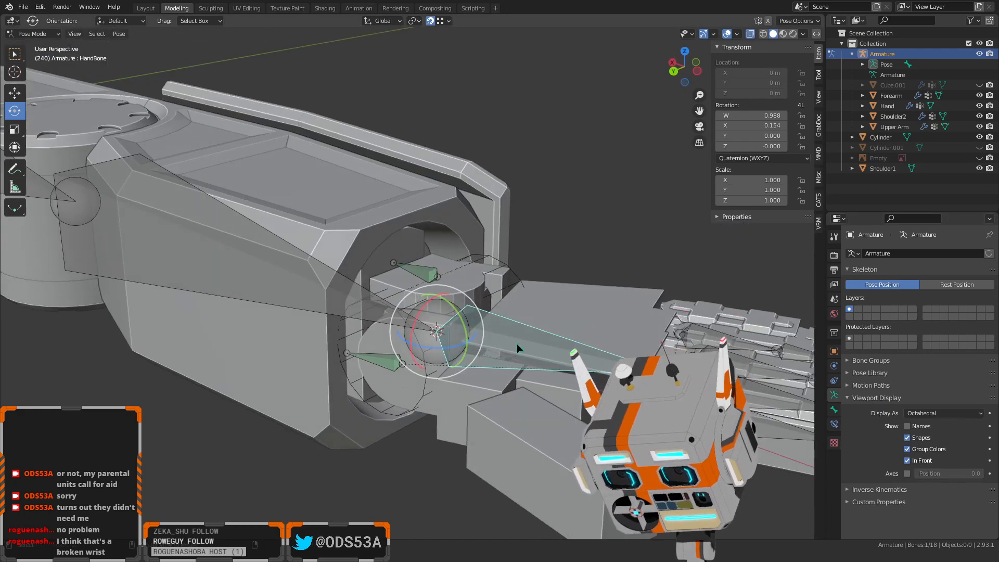
key(alt+r)
key(alt+a)
middle_drag(593, 239, 499, 320)
click(460, 347)
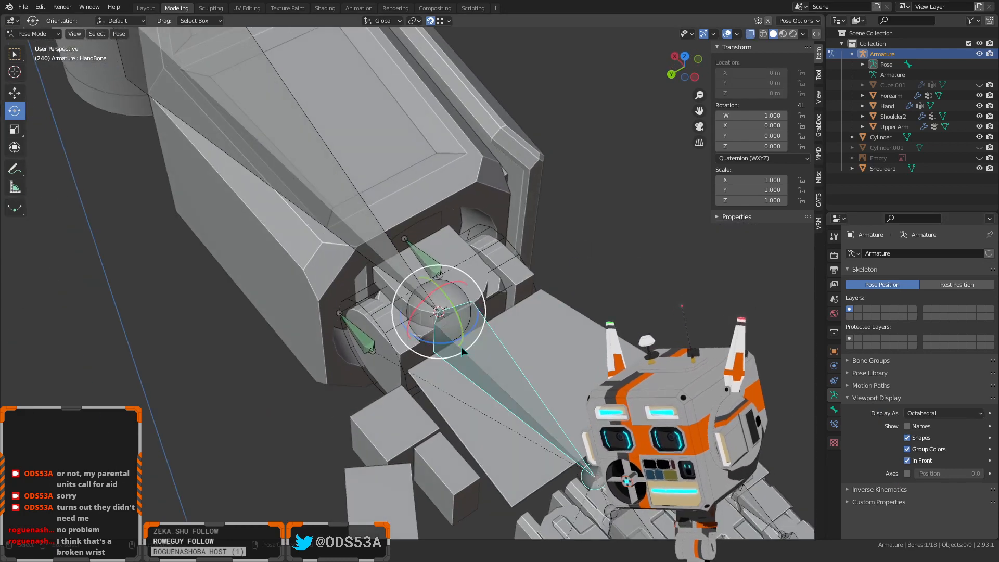
Rotate HandBone in several directions to test how the two wrist bones follow
middle_drag(461, 346, 449, 367)
drag(445, 354, 422, 372)
key(alt+r)
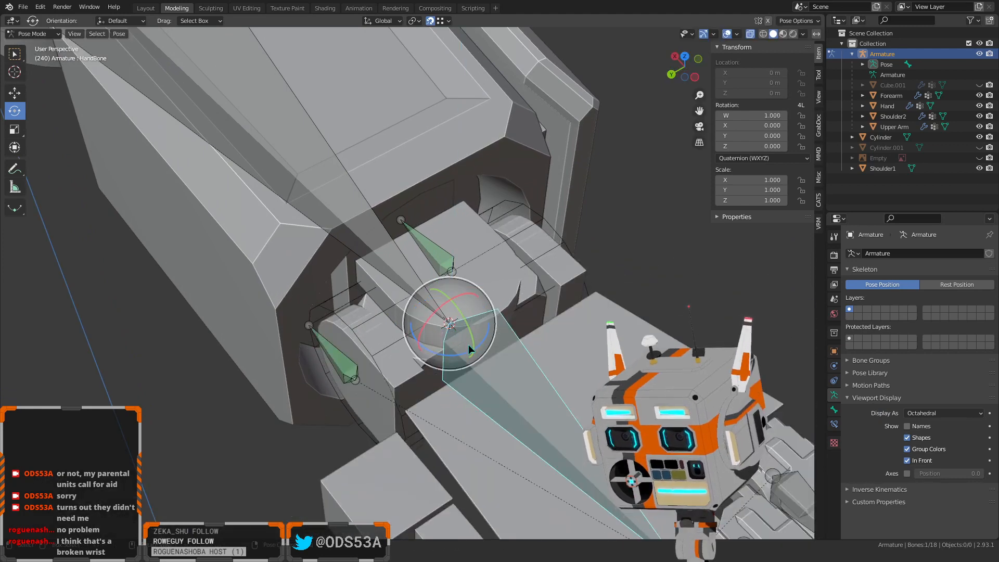
middle_drag(470, 332, 461, 337)
drag(461, 337, 478, 345)
middle_drag(479, 345, 407, 379)
drag(411, 370, 351, 307)
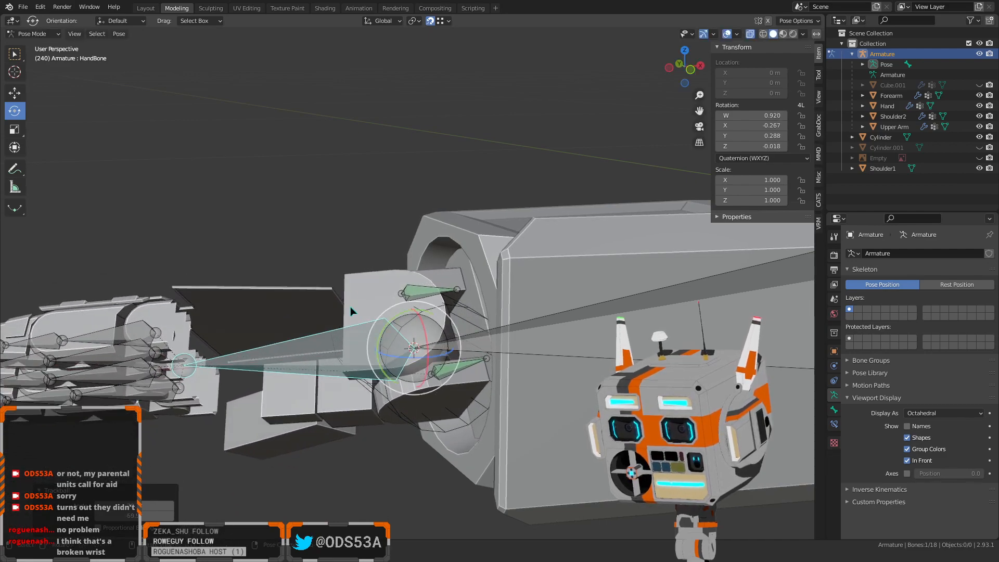
middle_drag(351, 306, 448, 340)
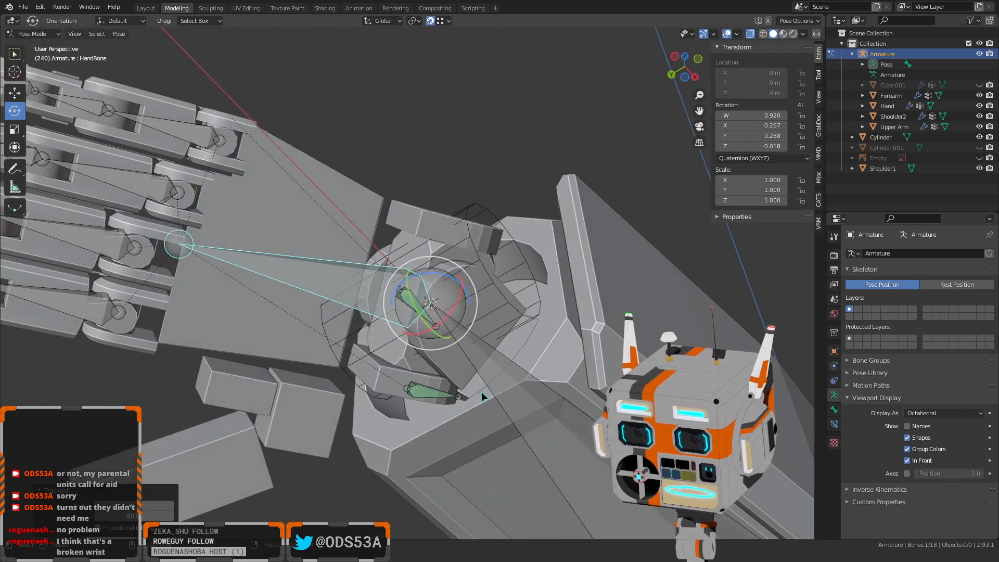
middle_drag(472, 385, 495, 408)
middle_drag(432, 361, 336, 351)
Reset HandBone, test the wrist again with free trackball rotation, and clear the bone's rotation
key(ctrl+z)
key(alt+r)
drag(390, 336, 375, 352)
key(ctrl+z)
key(r)
key(r)
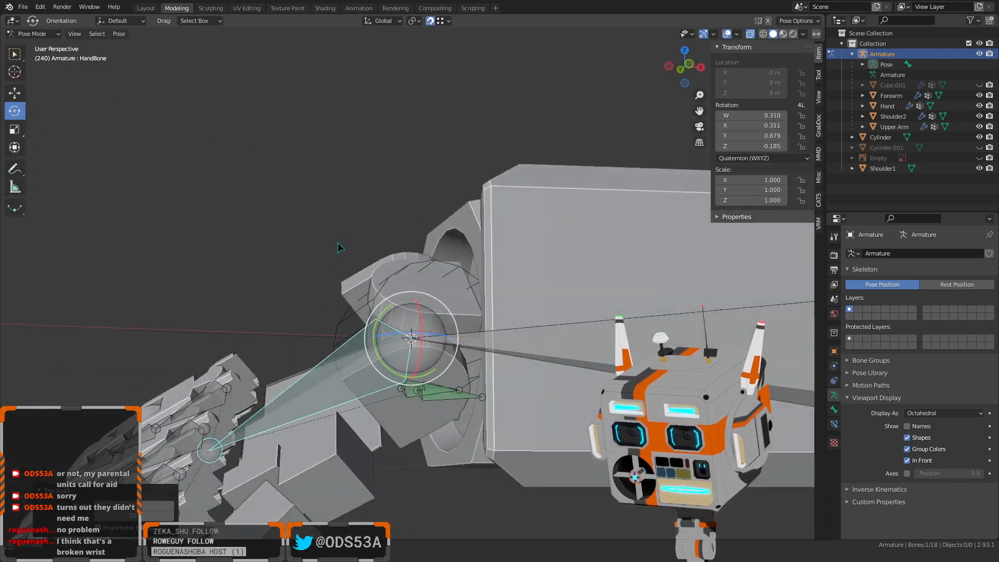
click(344, 317)
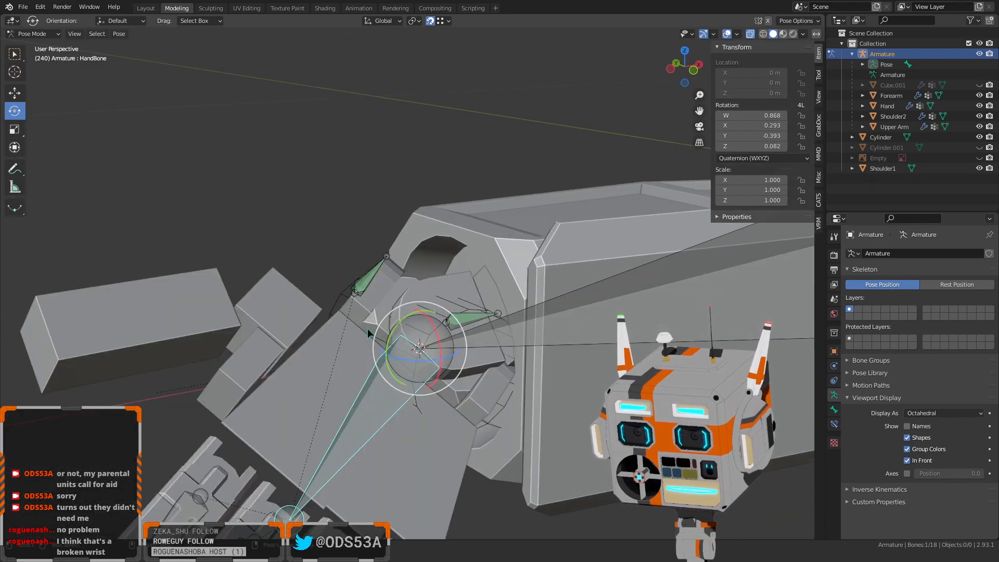
key(alt+r)
click(292, 239)
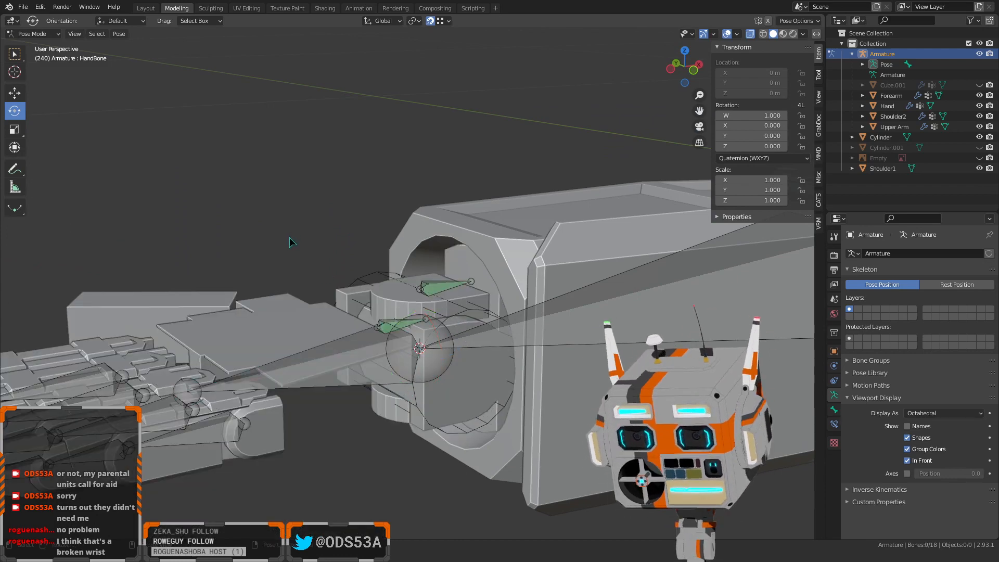
Inspect the wrist joint in its neutral pose from several angles and save the file
middle_drag(291, 239, 276, 267)
scroll(270, 311, down, 3)
middle_drag(269, 311, 296, 313)
scroll(343, 351, up, 3)
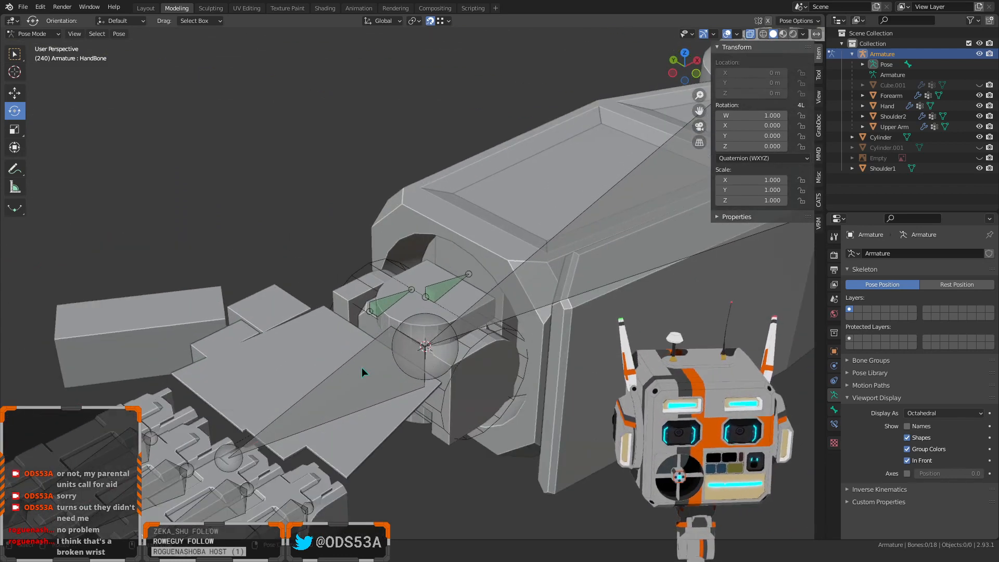
mouse_move(361, 368)
middle_down()
mouse_move(332, 375)
mouse_move(343, 363)
middle_up()
middle_drag(389, 392, 423, 338)
scroll(328, 319, up, 4)
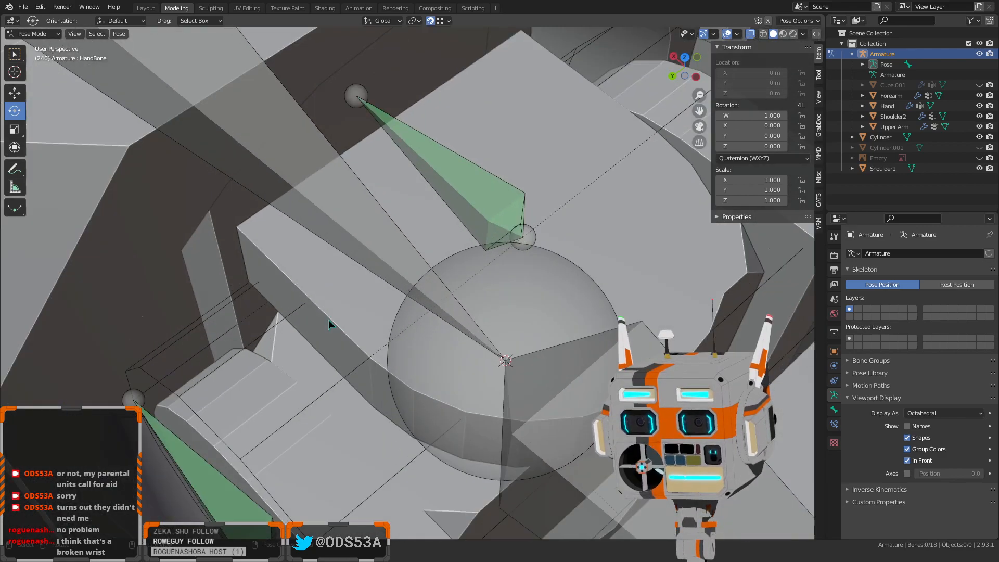
scroll(243, 345, down, 4)
middle_drag(284, 370, 280, 329)
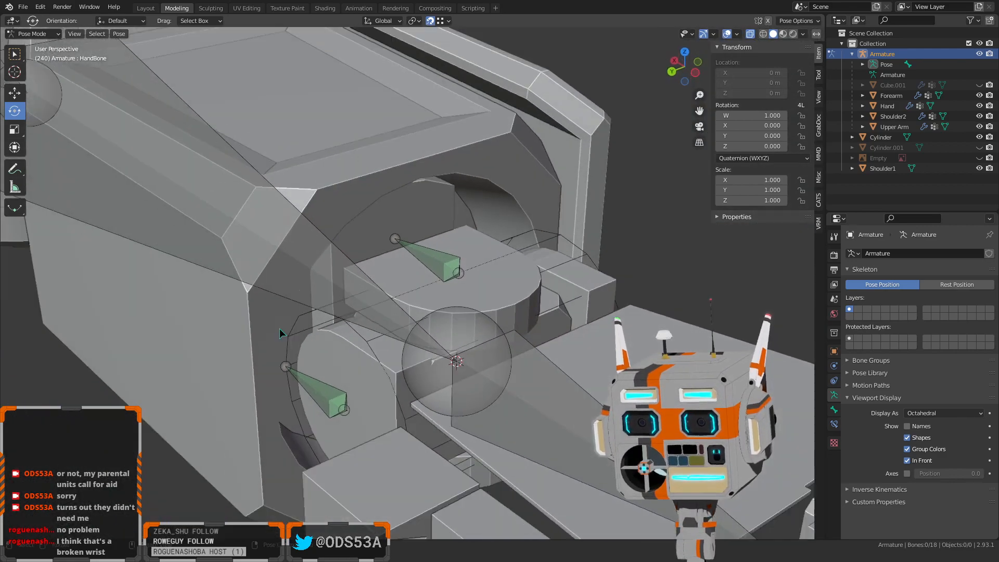
scroll(279, 329, down, 5)
middle_drag(257, 391, 181, 401)
scroll(364, 388, up, 4)
middle_drag(432, 386, 353, 381)
scroll(352, 376, down, 4)
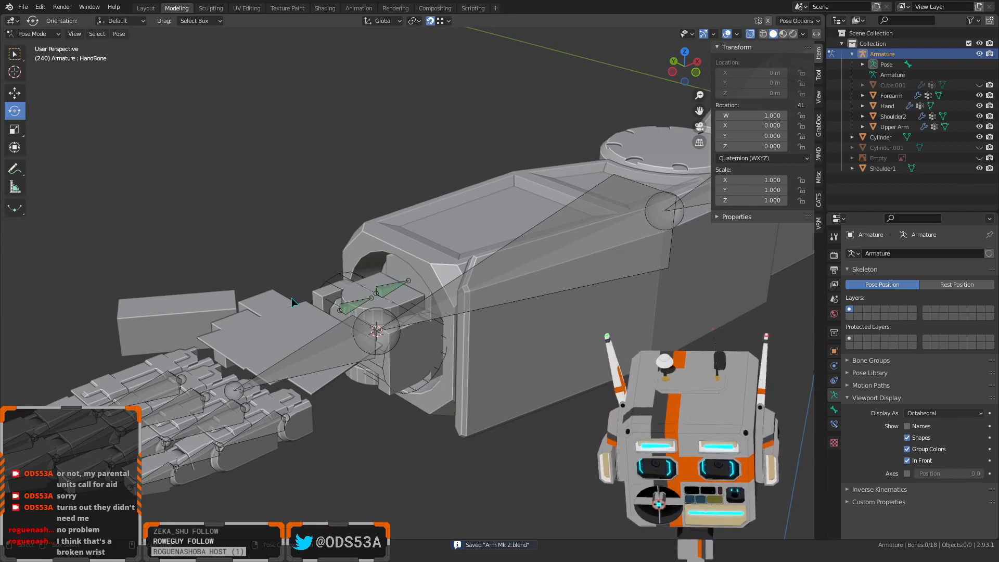
middle_drag(291, 298, 287, 270)
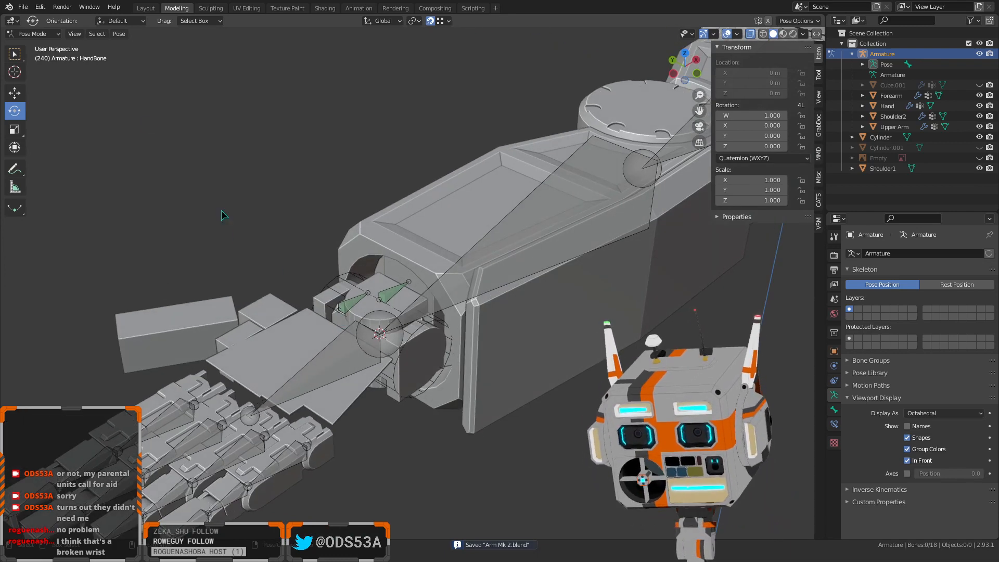
Open the recent file Chassis Mk 2 Overall Assembly.blend and switch to the Modeling workspace
click(23, 6)
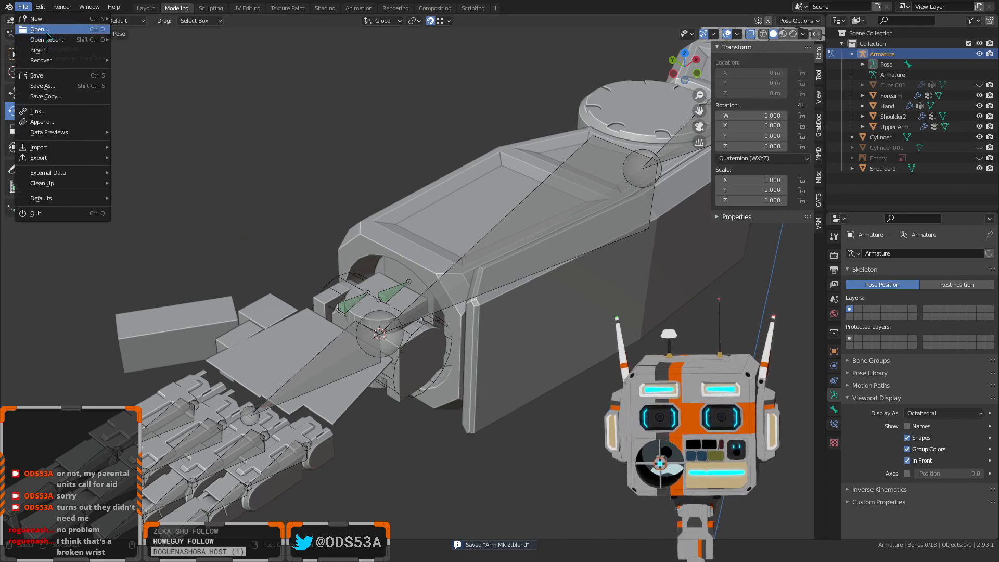
mouse_move(62, 41)
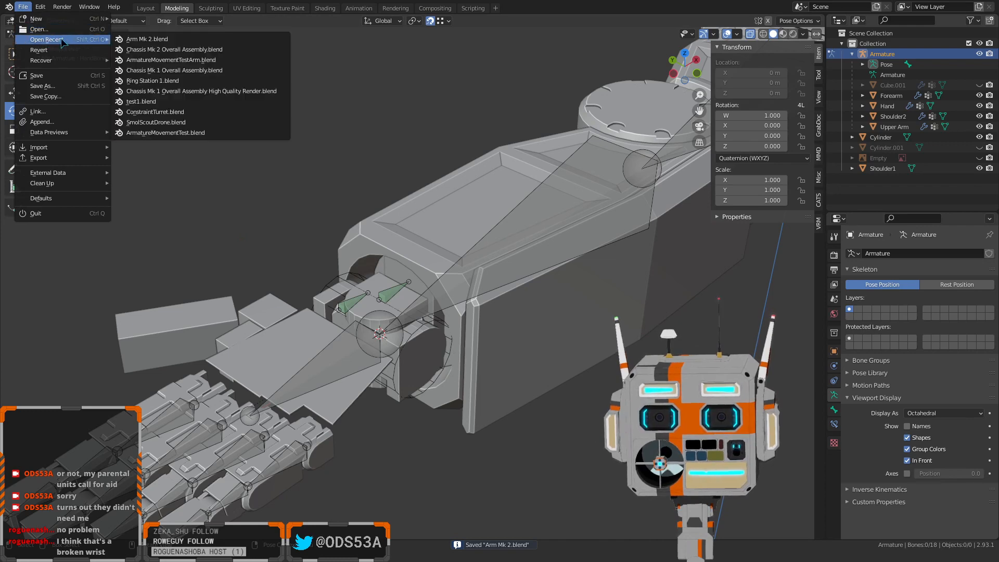
click(159, 50)
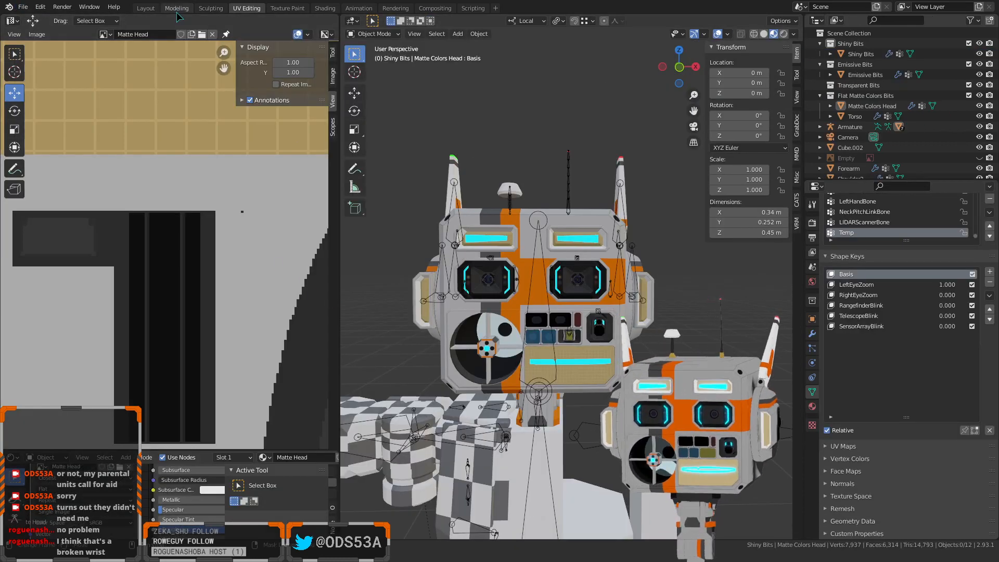
click(176, 8)
Put the chassis armature in Pose Mode and select HeadBone above the neck
scroll(323, 148, up, 2)
scroll(340, 279, down, 2)
shift+middle_drag(340, 280, 367, 204)
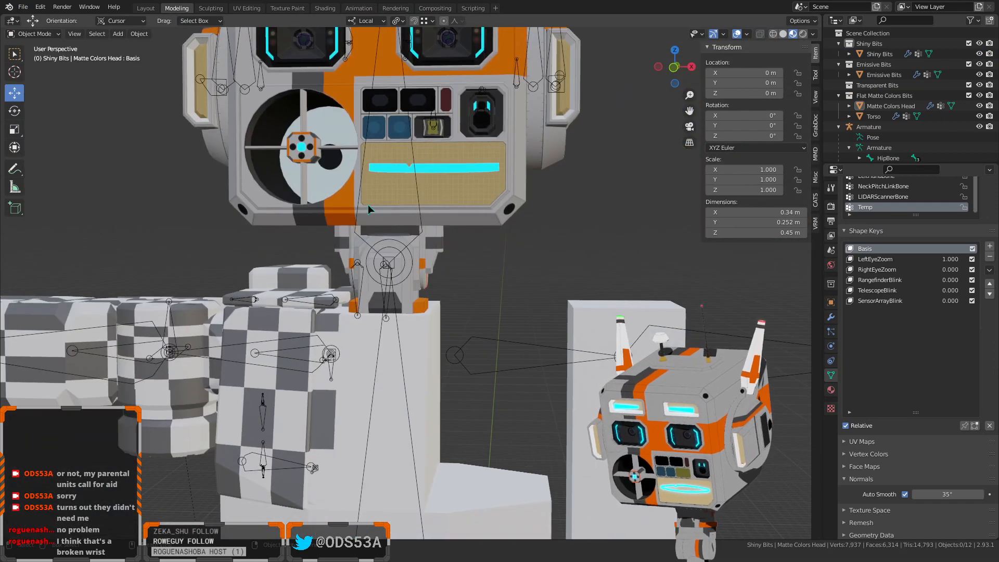
click(361, 236)
click(34, 33)
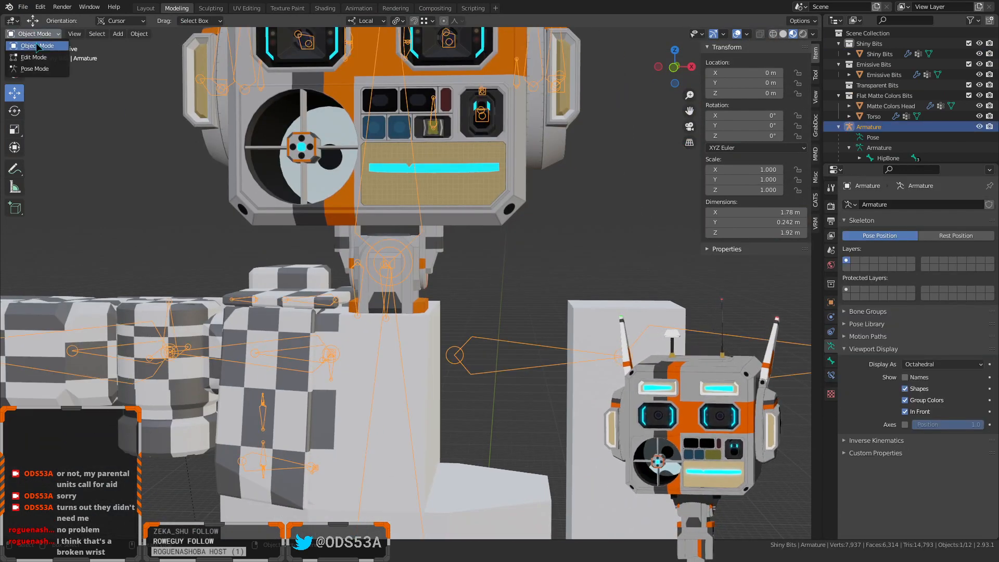
click(37, 68)
click(372, 241)
Trackball-rotate HeadBone to test how the neck joint's bones follow, and clear its rotation
middle_drag(372, 241, 327, 240)
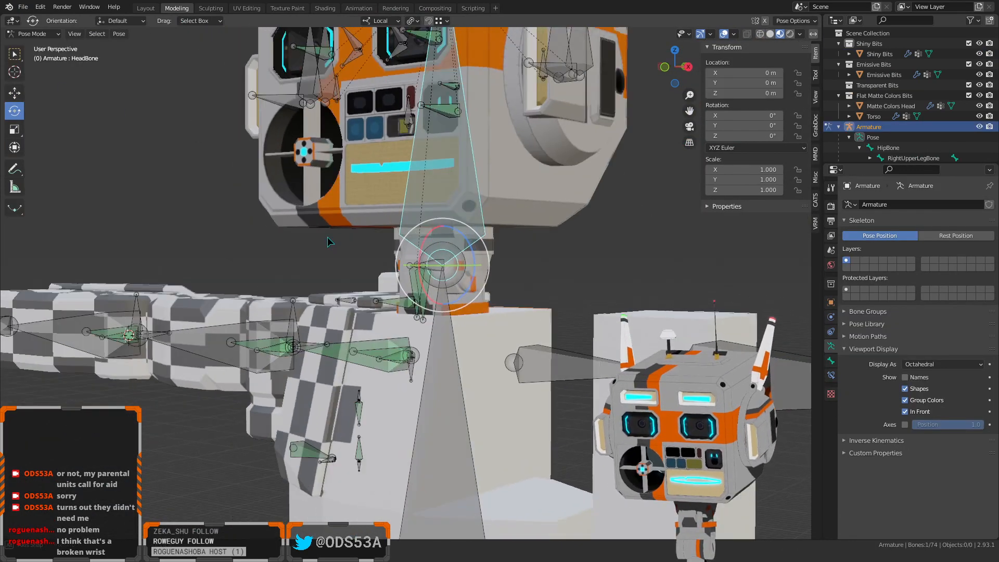
scroll(474, 272, up, 6)
shift+middle_drag(513, 252, 236, 308)
middle_drag(364, 268, 320, 255)
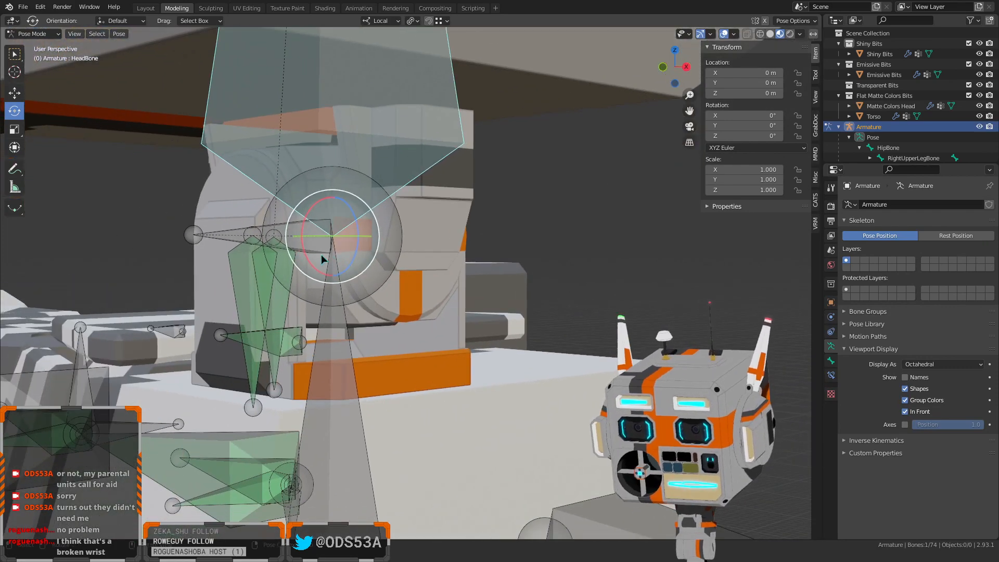
key(r)
key(r)
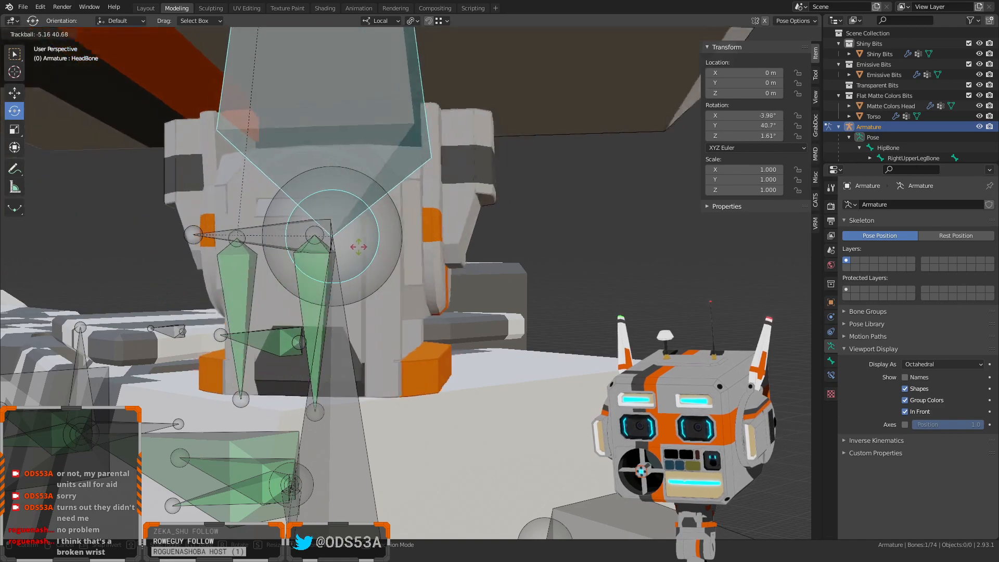
click(313, 277)
middle_drag(313, 277, 365, 304)
key(alt+r)
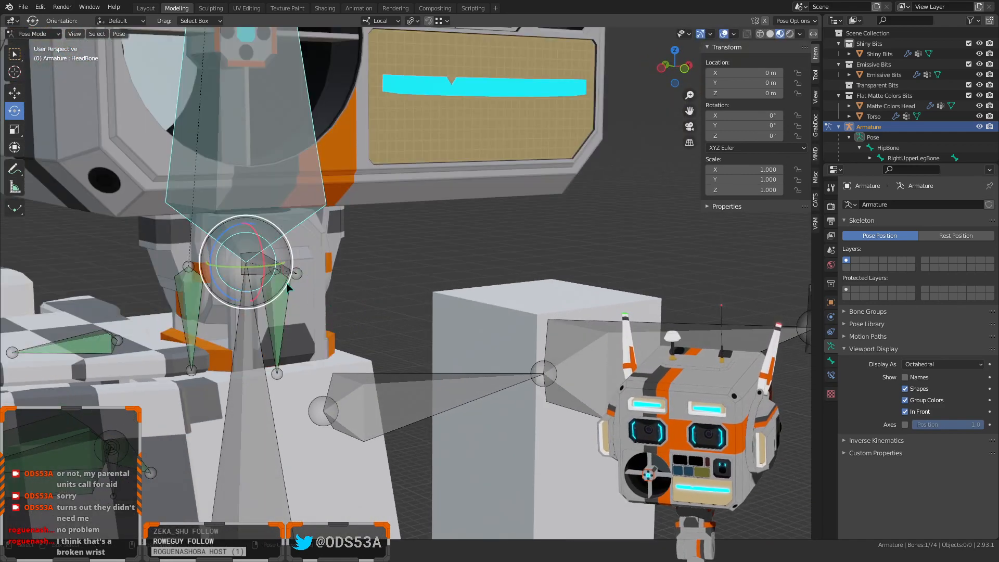
Select NeckBone, show its bone properties, and examine the bones around the neck joint
click(295, 272)
middle_drag(296, 277, 432, 298)
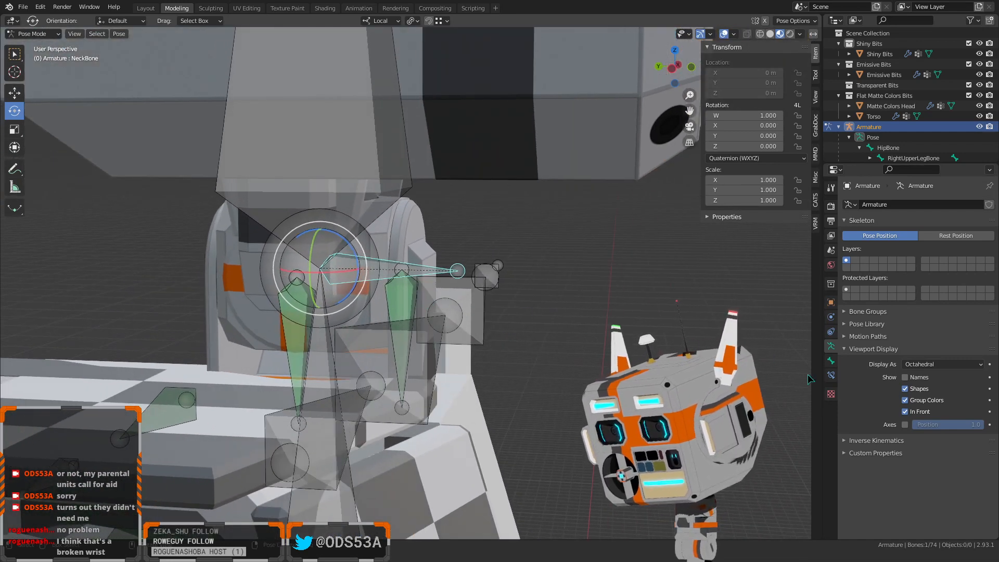
click(830, 361)
middle_drag(586, 341, 424, 296)
click(469, 276)
scroll(468, 275, up, 2)
scroll(390, 286, up, 1)
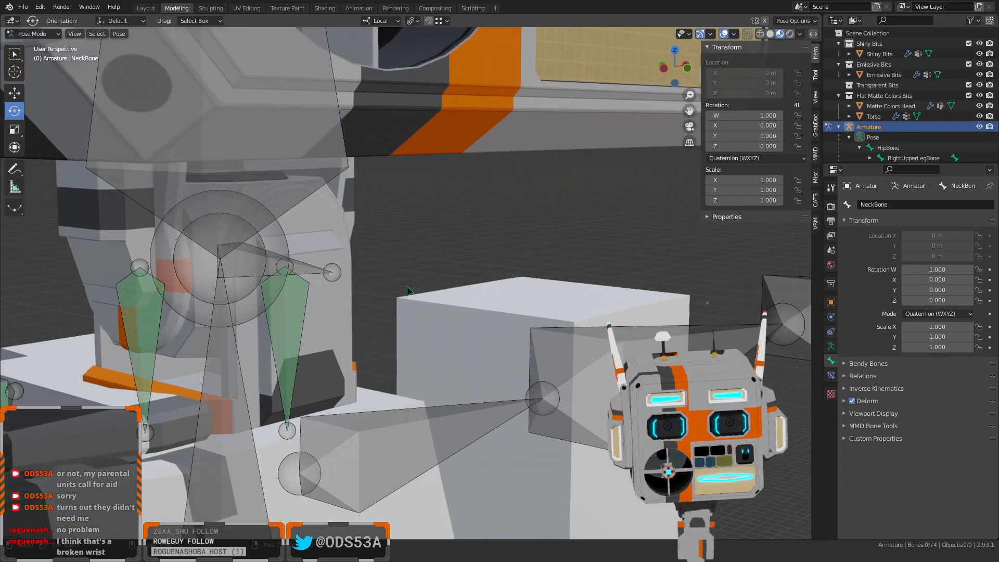
scroll(359, 279, up, 2)
middle_drag(325, 280, 454, 293)
scroll(199, 269, down, 3)
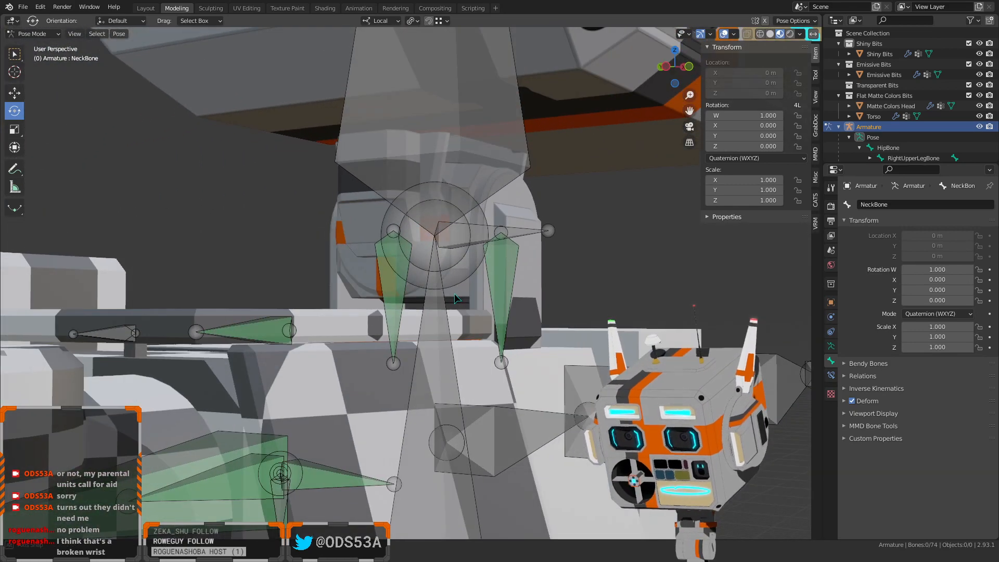
Check the bone properties of LowerNeckClevisBone and NeckCoreBone and examine their placement in the neck
click(495, 269)
middle_drag(527, 300, 484, 294)
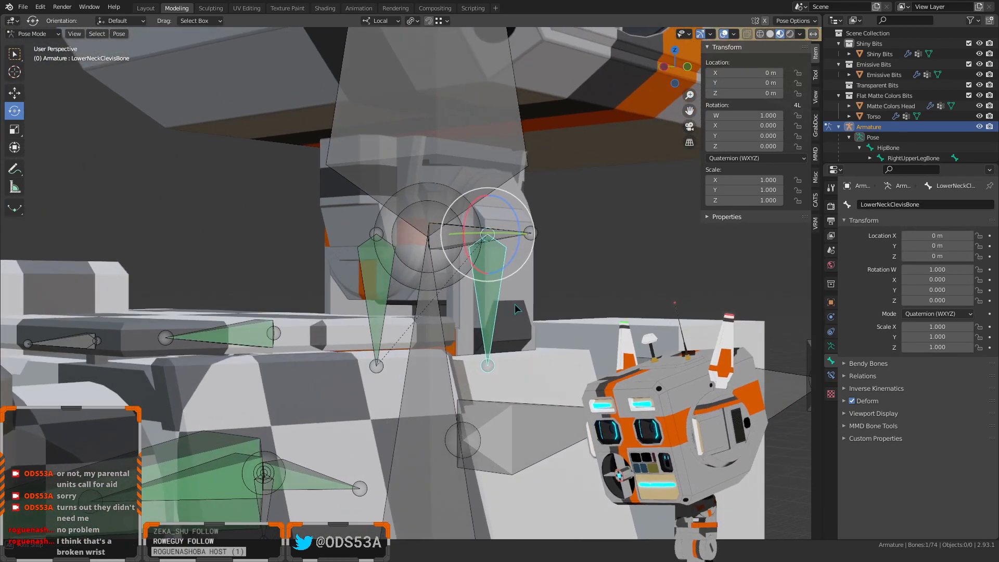
click(379, 279)
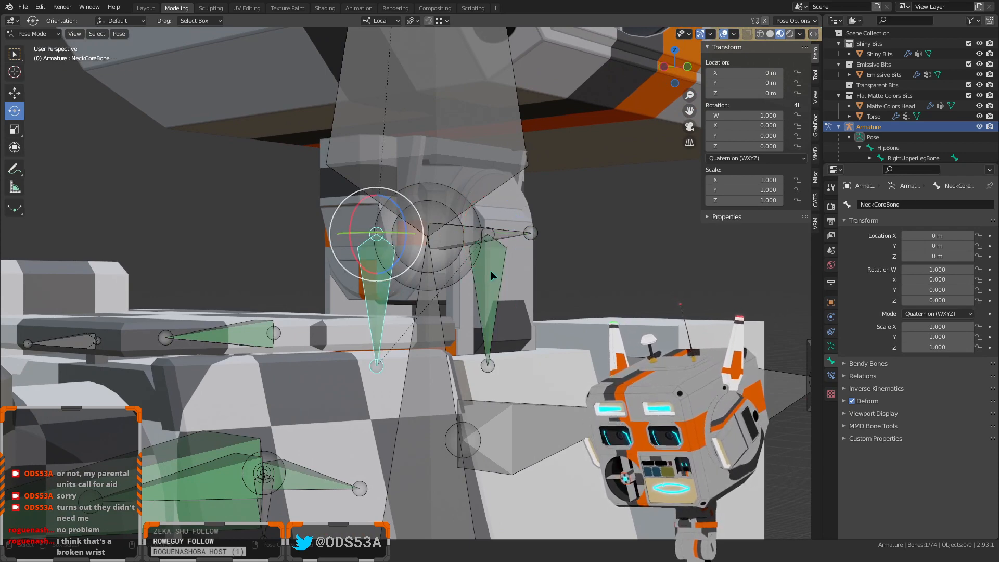
middle_drag(423, 280, 314, 308)
scroll(495, 308, up, 3)
scroll(354, 326, up, 2)
scroll(314, 313, down, 1)
scroll(314, 312, up, 1)
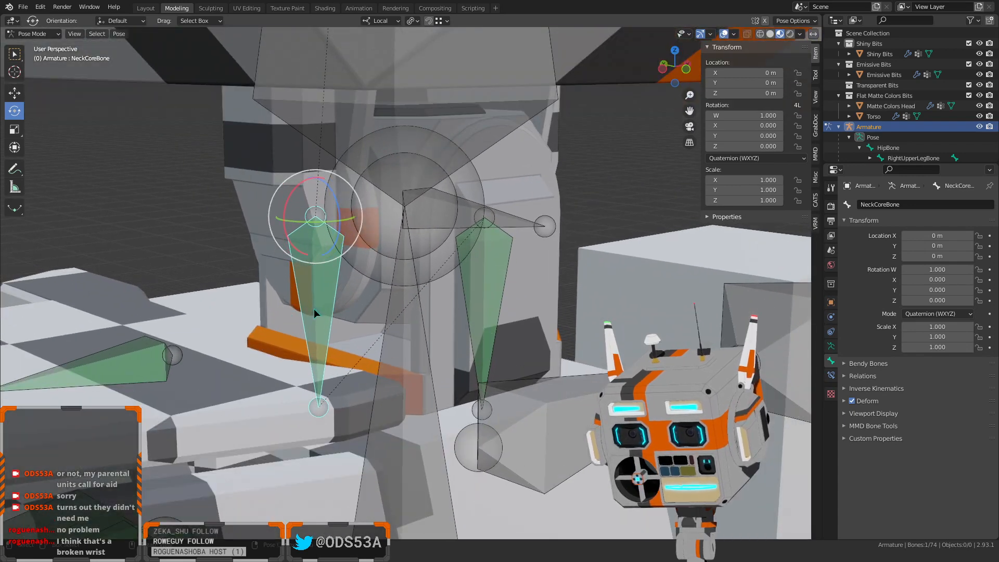
right_click(314, 307)
key(Escape)
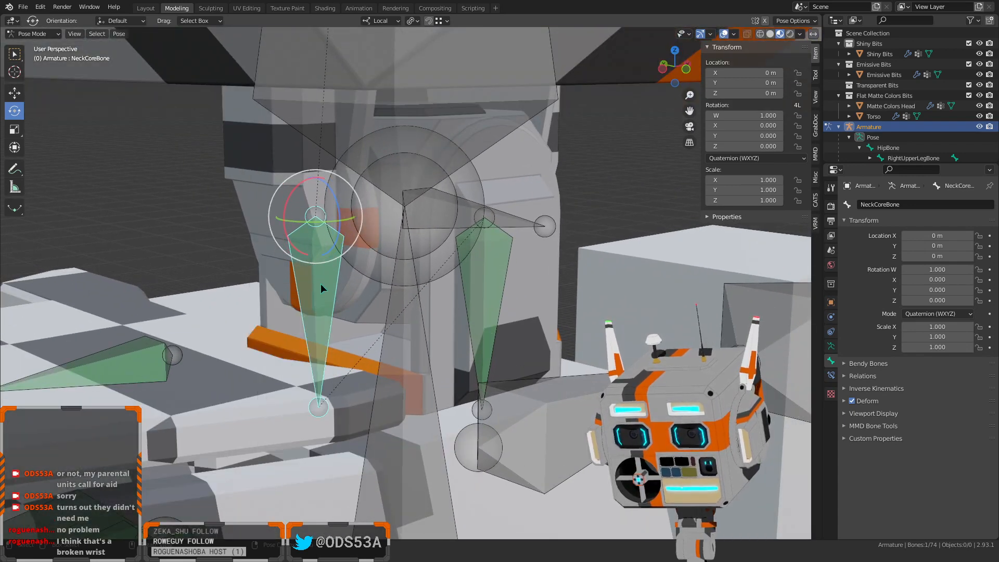
right_click(320, 298)
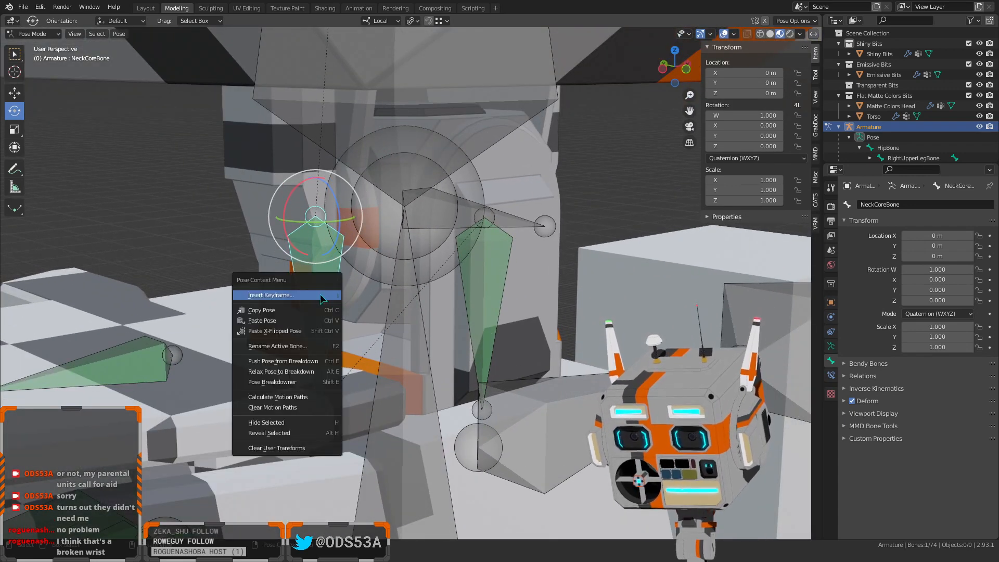
key(Escape)
scroll(255, 252, down, 2)
click(238, 236)
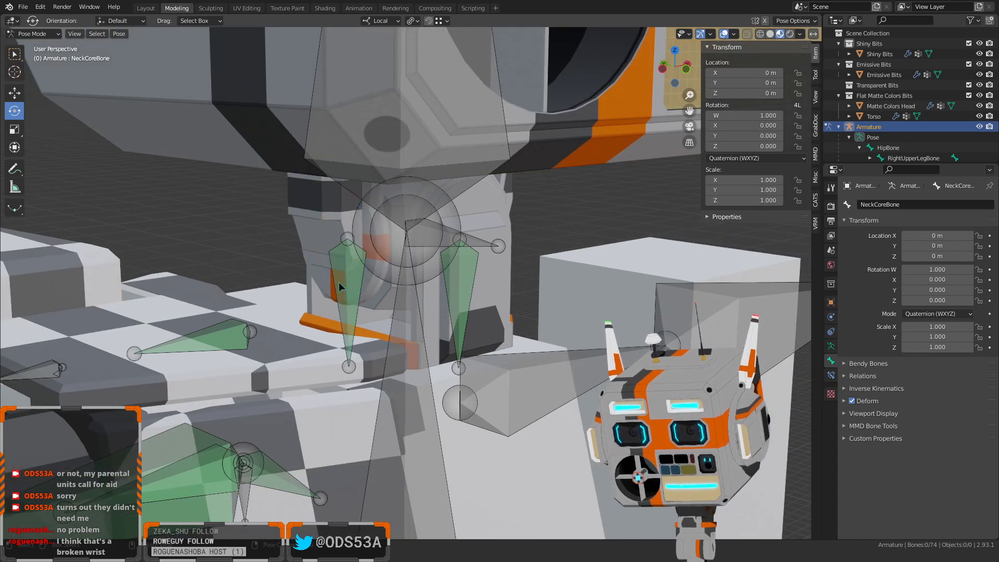
Switch the armature to Edit Mode and select NeckCoreBone
click(46, 34)
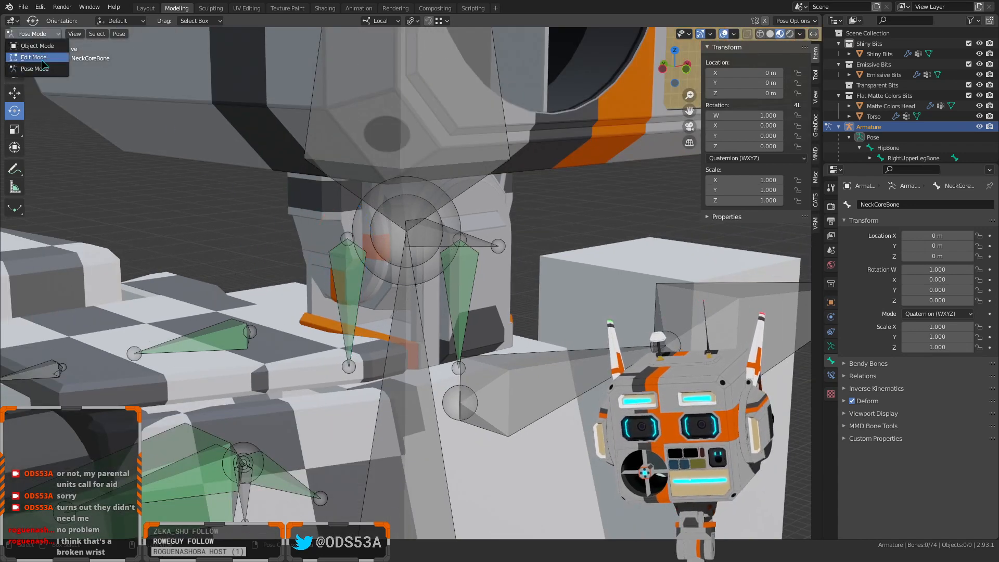
click(42, 63)
click(344, 267)
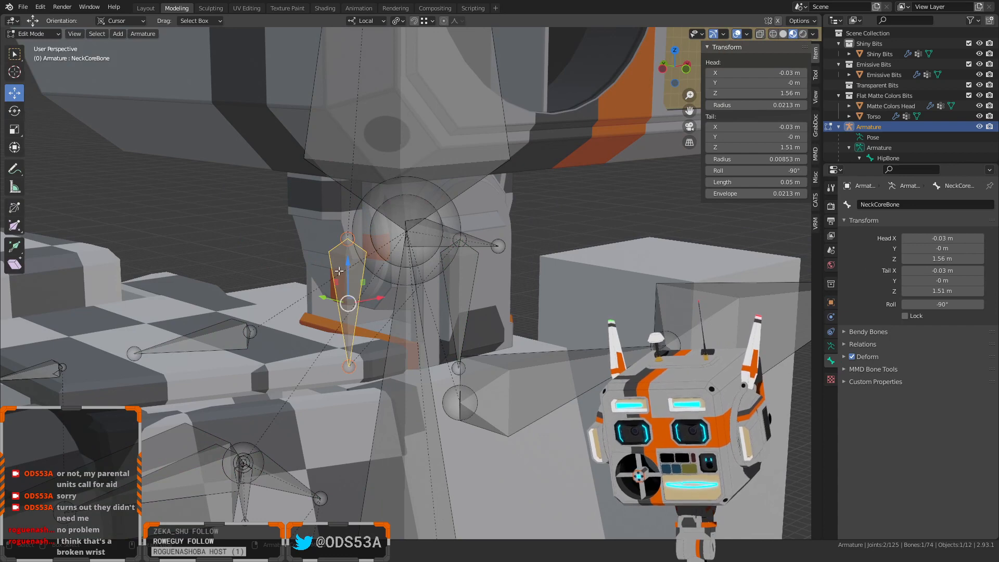
Subdivide NeckCoreBone into two bones and select each half in turn
right_click(336, 268)
click(317, 161)
scroll(308, 261, up, 2)
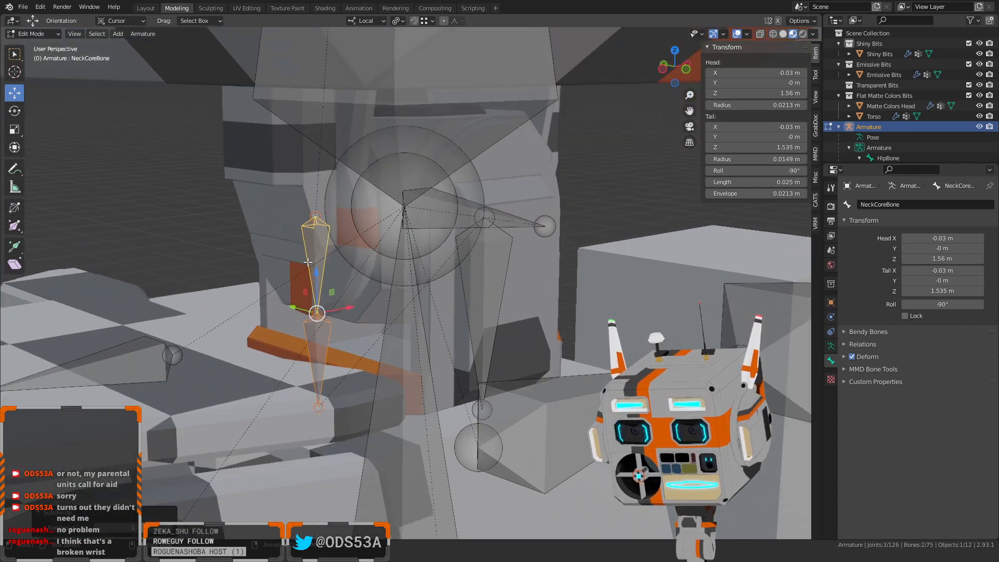
middle_drag(308, 262, 365, 302)
click(360, 233)
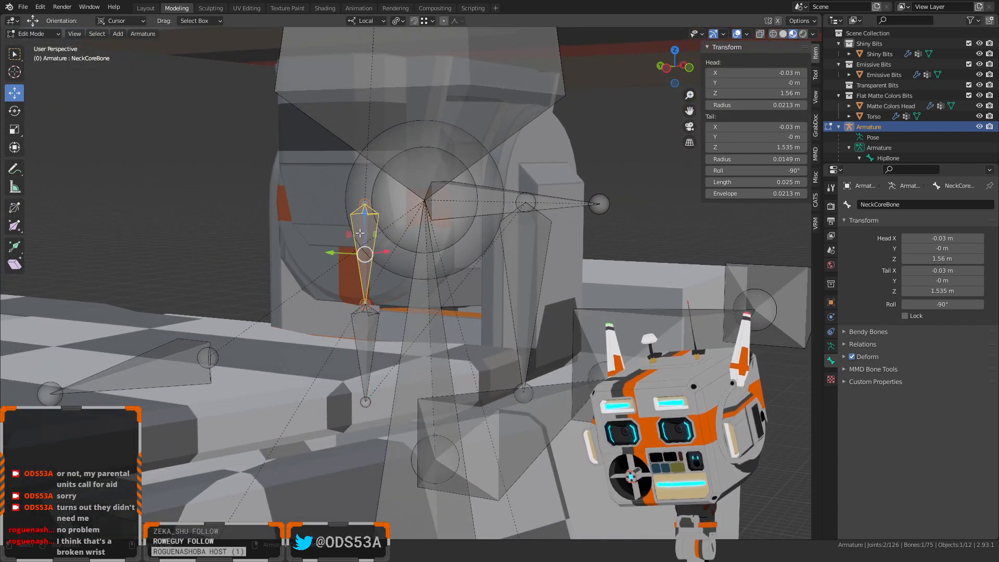
click(358, 342)
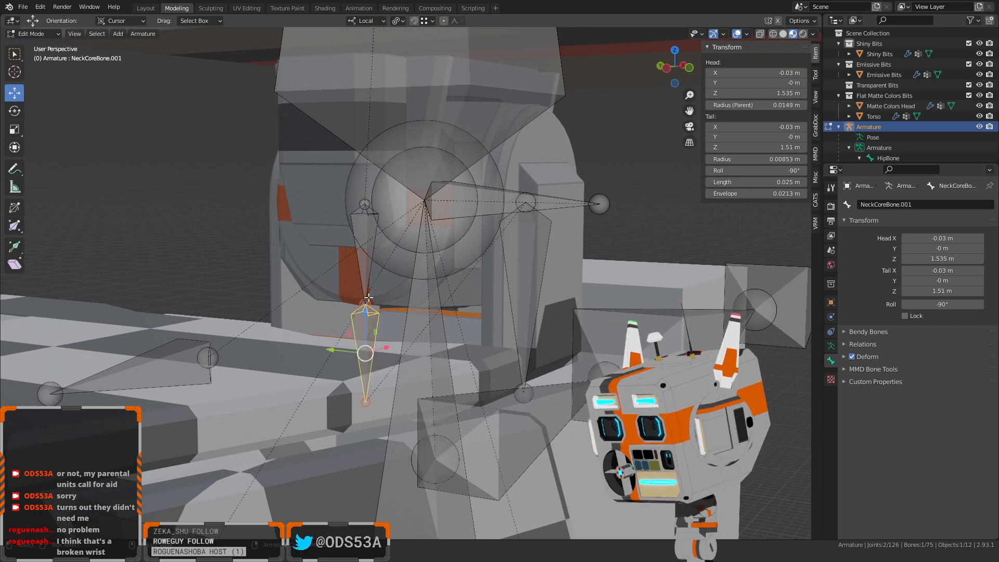
Rename the upper half NeckCoreRotatorBone and the lower half NeckCoreBone
click(367, 235)
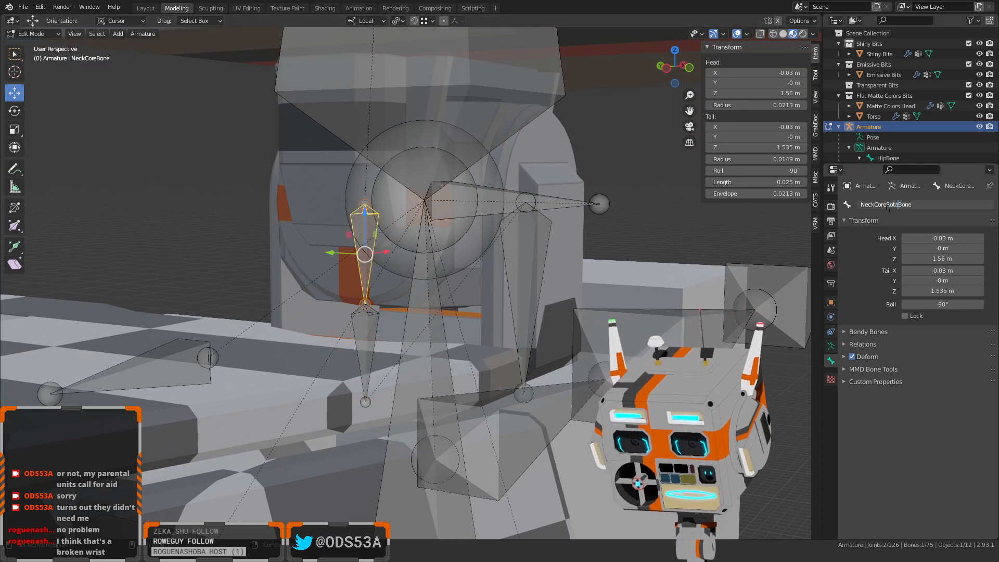
key(Return)
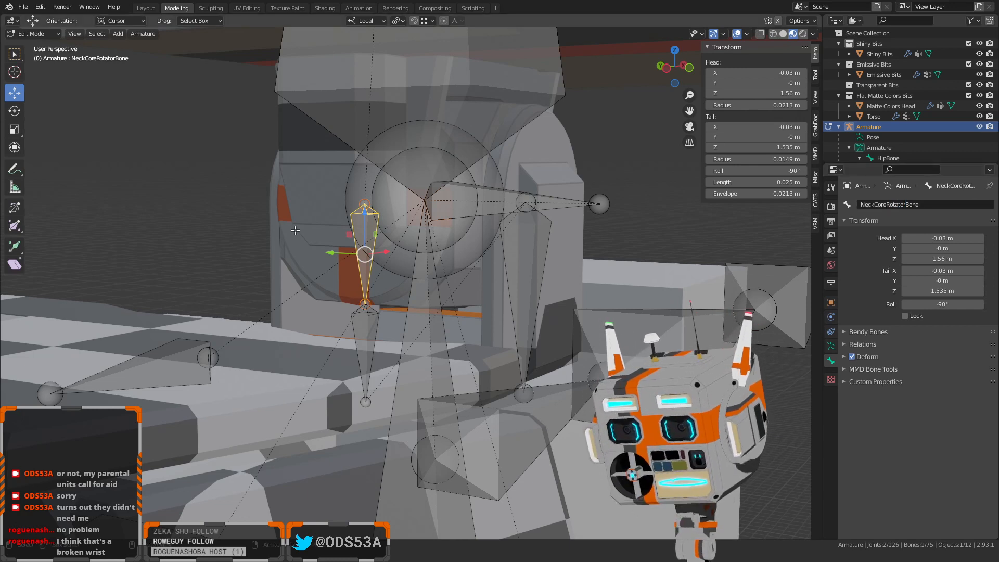
click(359, 338)
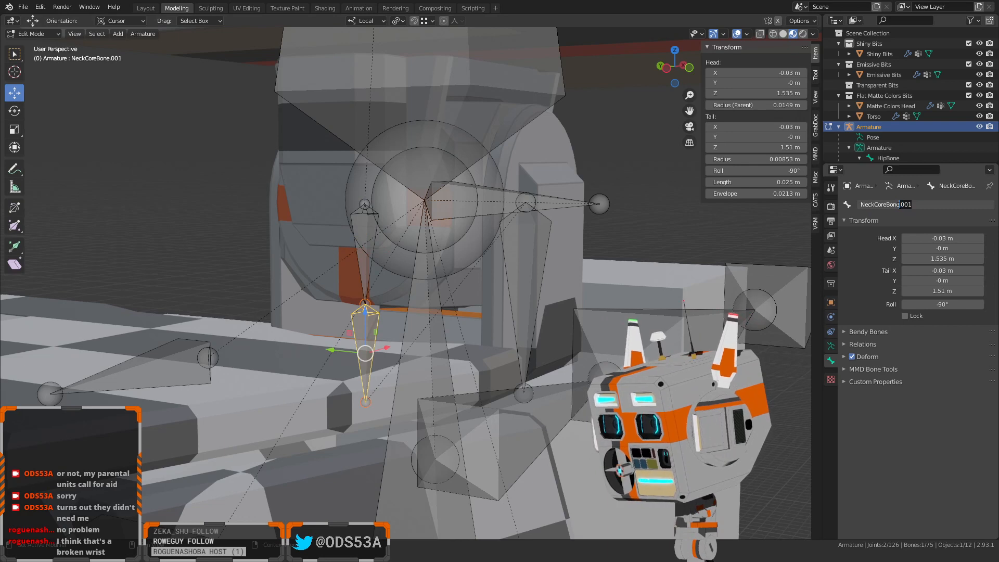
key(Return)
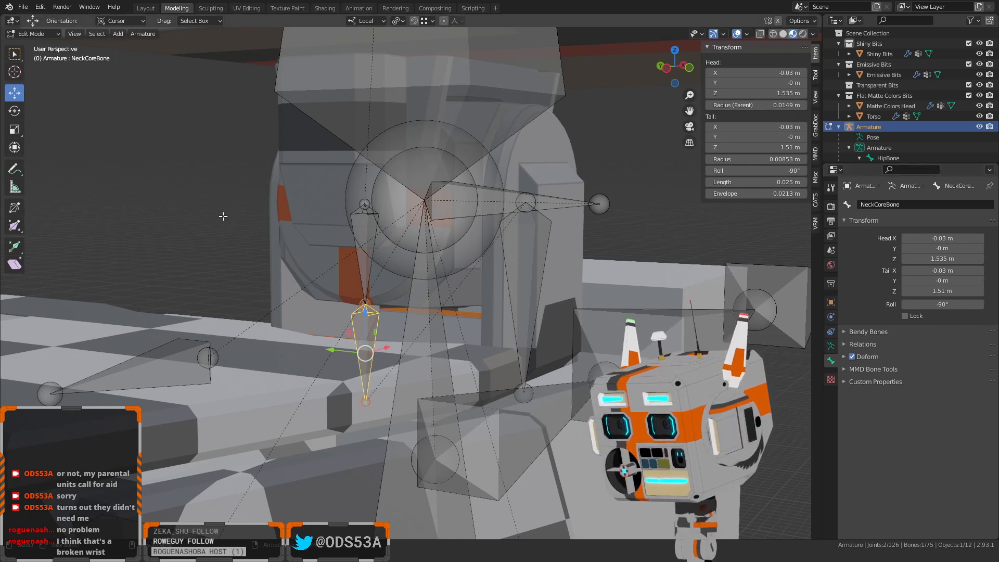
Split the lower NeckCoreBone off from NeckCoreRotatorBone so the two bones no longer share a joint
mouse_move(369, 260)
middle_down()
mouse_move(380, 260)
mouse_move(344, 262)
mouse_move(369, 263)
mouse_move(357, 264)
middle_up()
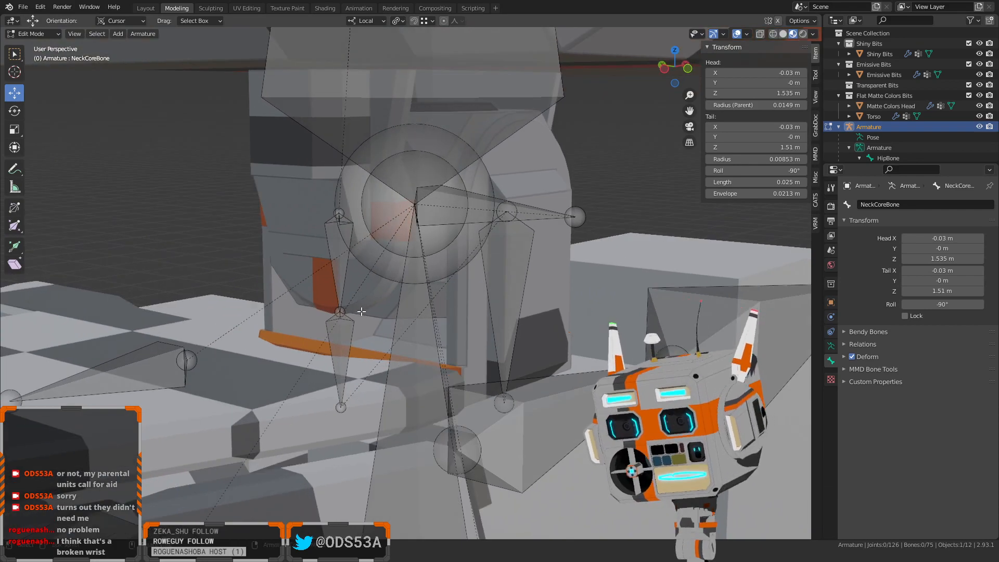
mouse_move(361, 311)
middle_down()
mouse_move(348, 312)
mouse_move(372, 311)
mouse_move(360, 307)
middle_up()
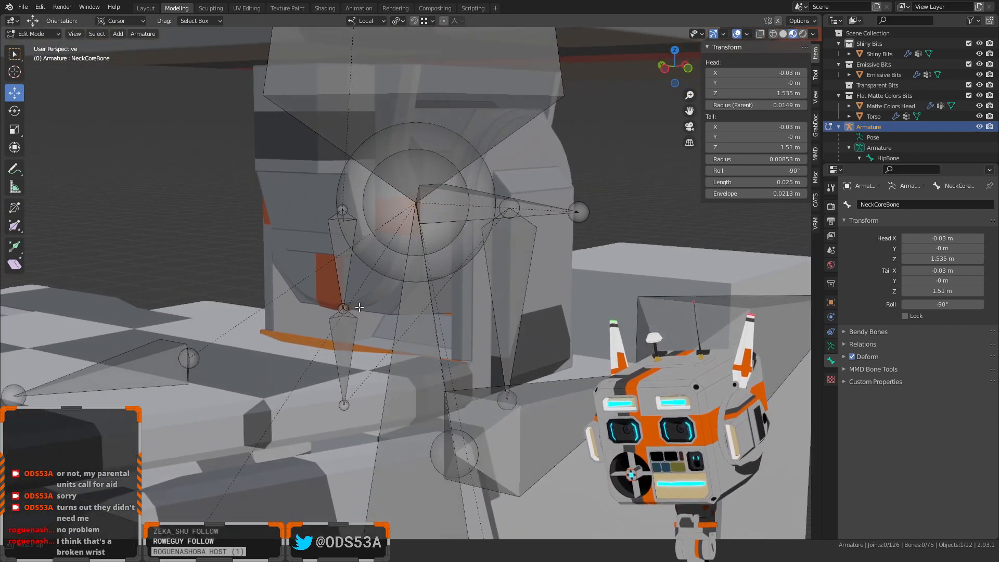
scroll(356, 306, up, 2)
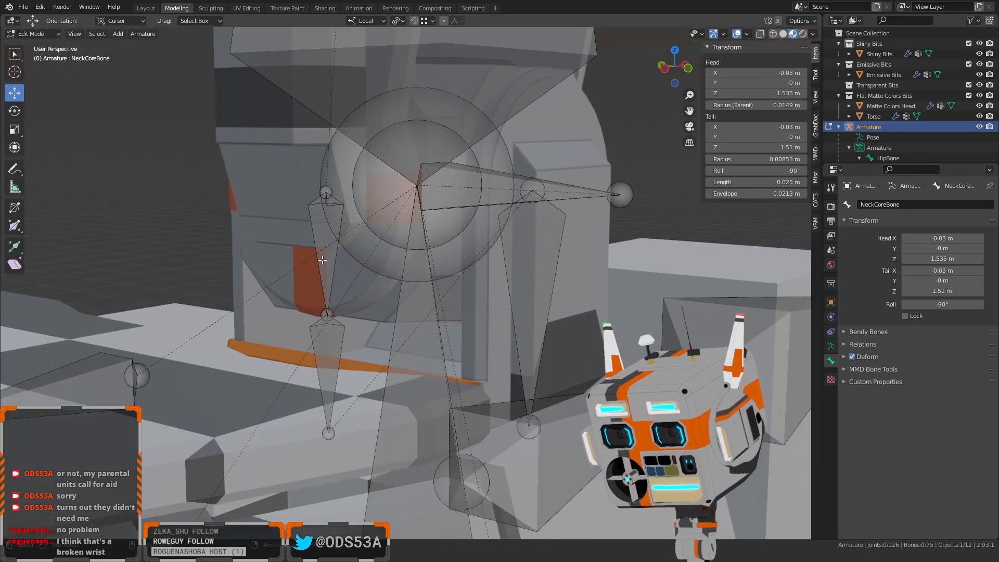
click(323, 259)
middle_drag(323, 259, 374, 309)
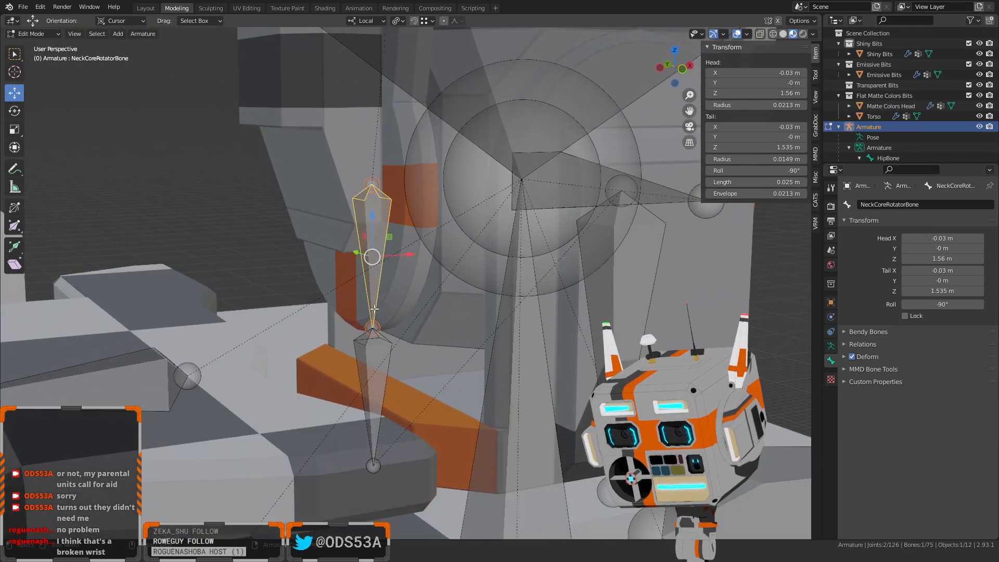
click(375, 366)
right_click(370, 358)
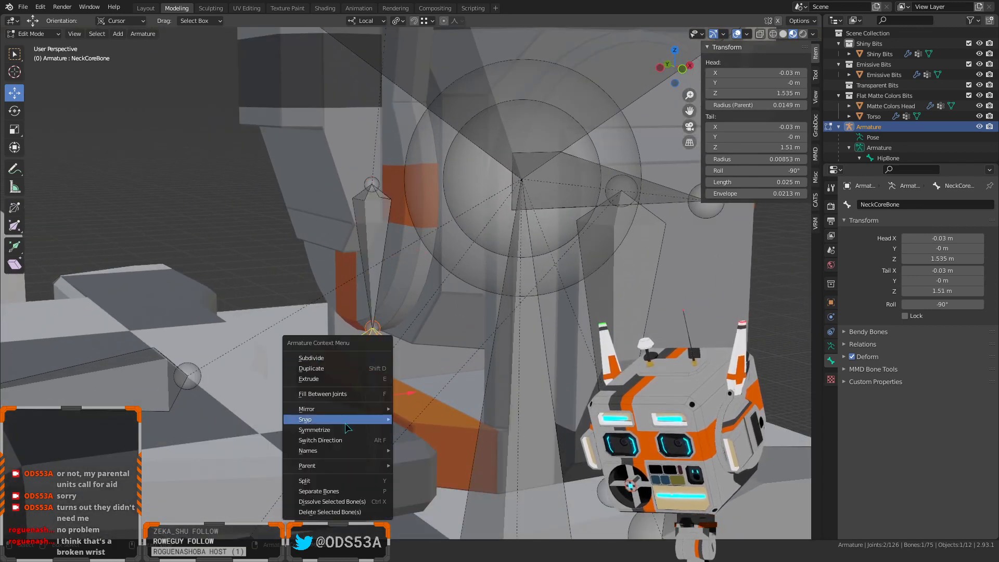
mouse_move(339, 422)
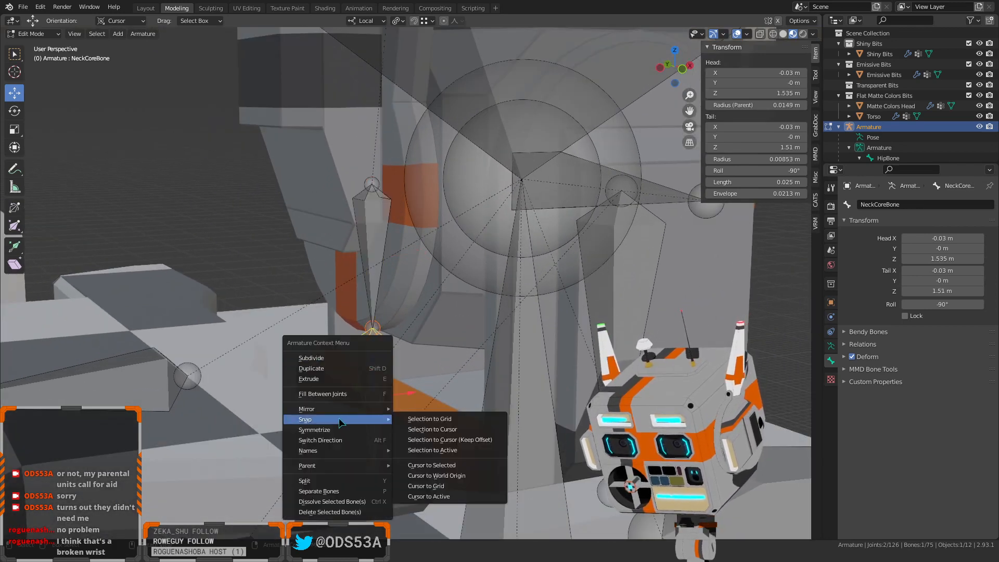
click(329, 480)
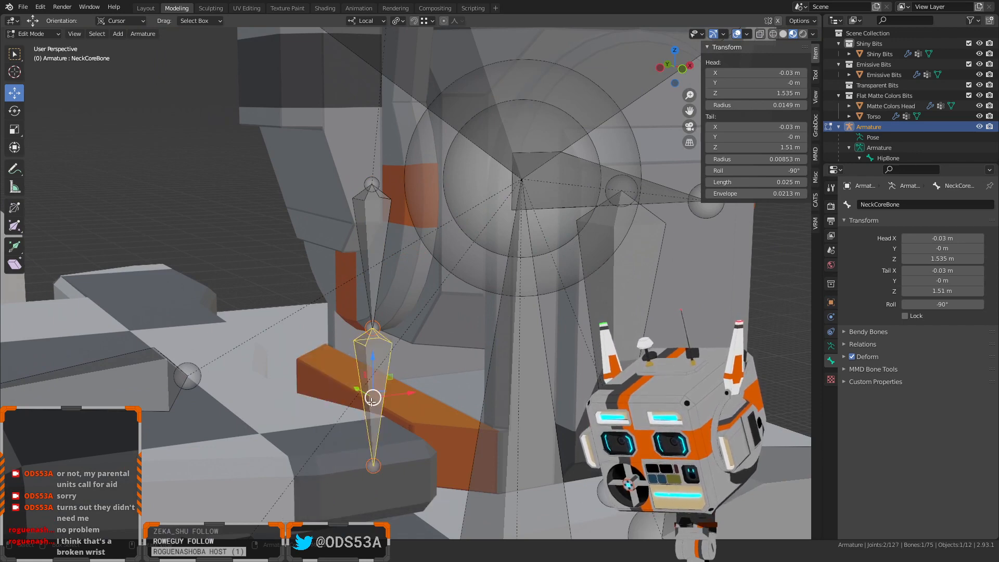
Parent NeckCoreBone to LowerNeckClevisBone while keeping its position
middle_drag(372, 399, 386, 400)
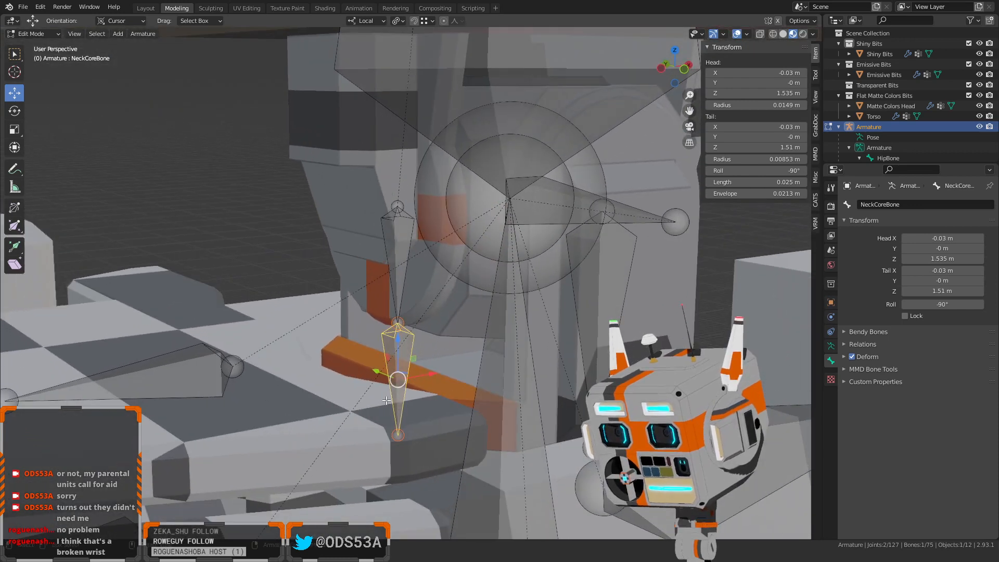
shift+click(609, 289)
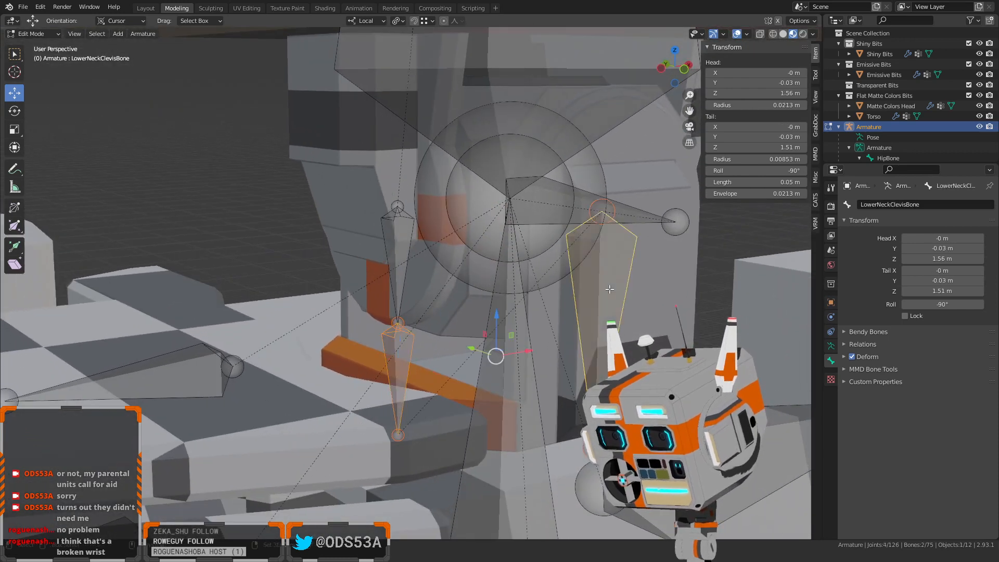
right_click(603, 293)
click(587, 300)
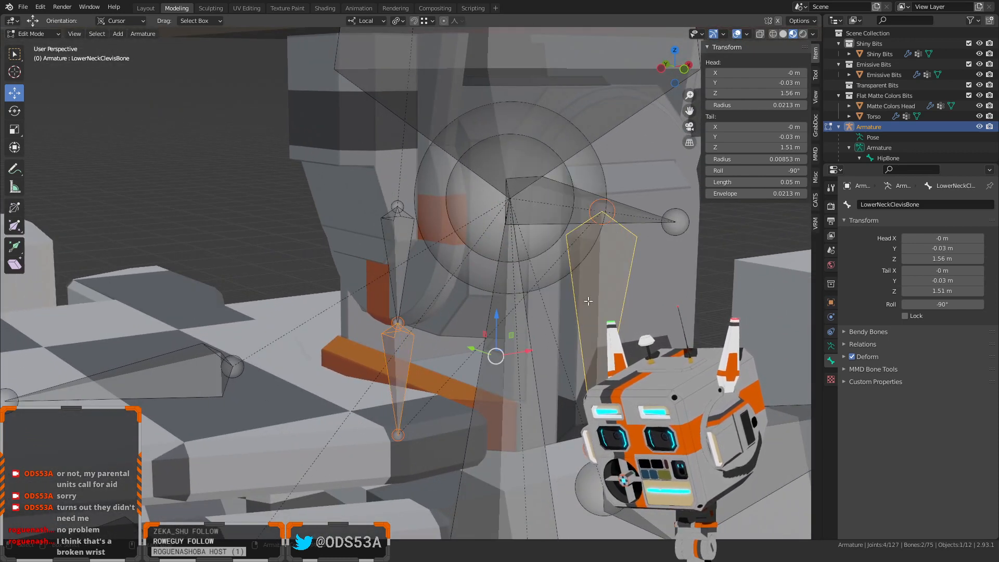
Select NeckCoreBone, NeckCoreRotatorBone and the rotator bone's end joints in turn to check their separation
scroll(402, 327, up, 2)
click(397, 371)
click(389, 316)
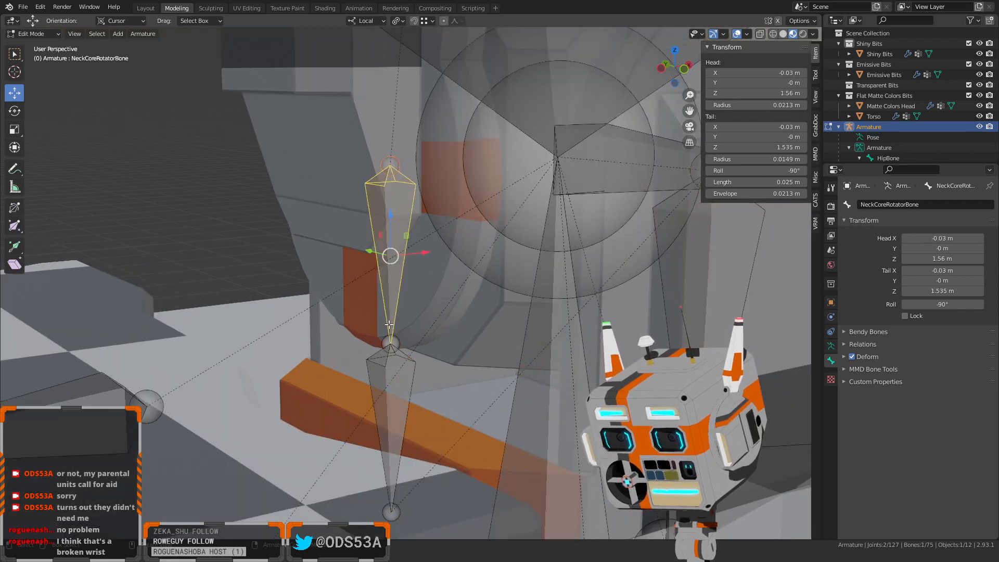
middle_drag(390, 316, 360, 237)
click(357, 161)
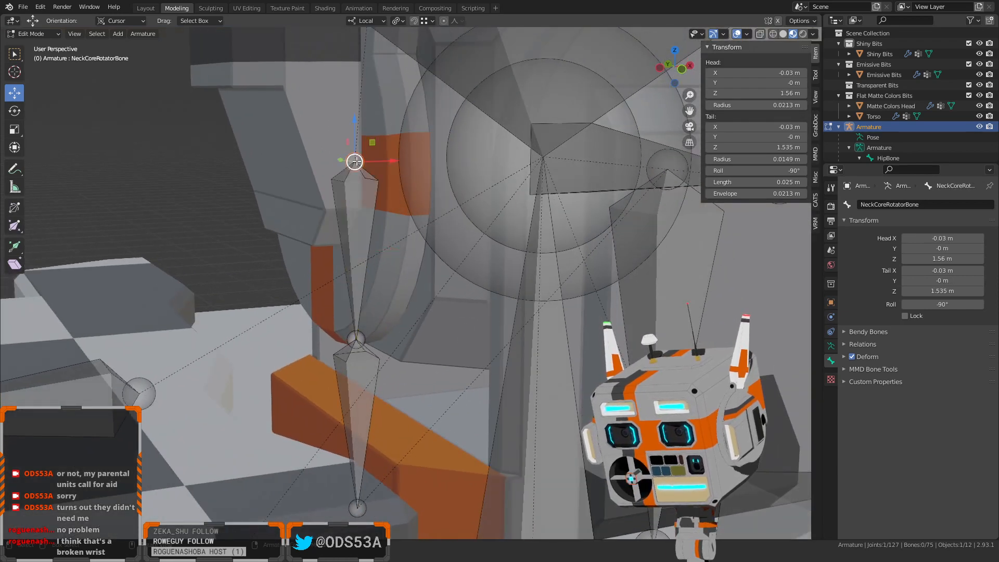
click(358, 226)
click(354, 337)
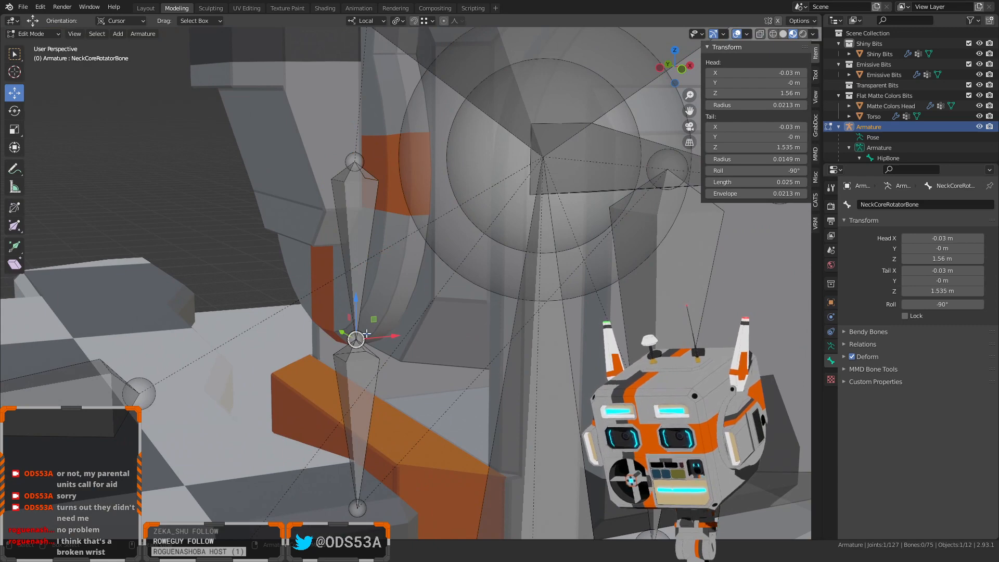
scroll(367, 333, down, 2)
click(375, 232)
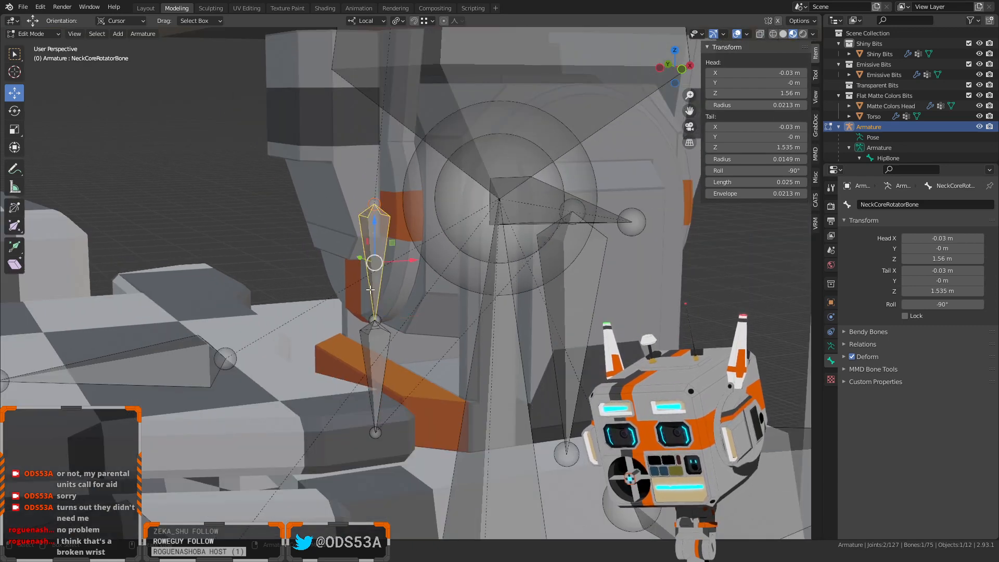
middle_drag(381, 280, 335, 304)
Try moving NeckCoreRotatorBone's tail up along Z to its head and outward along X, and undo both moves
click(323, 316)
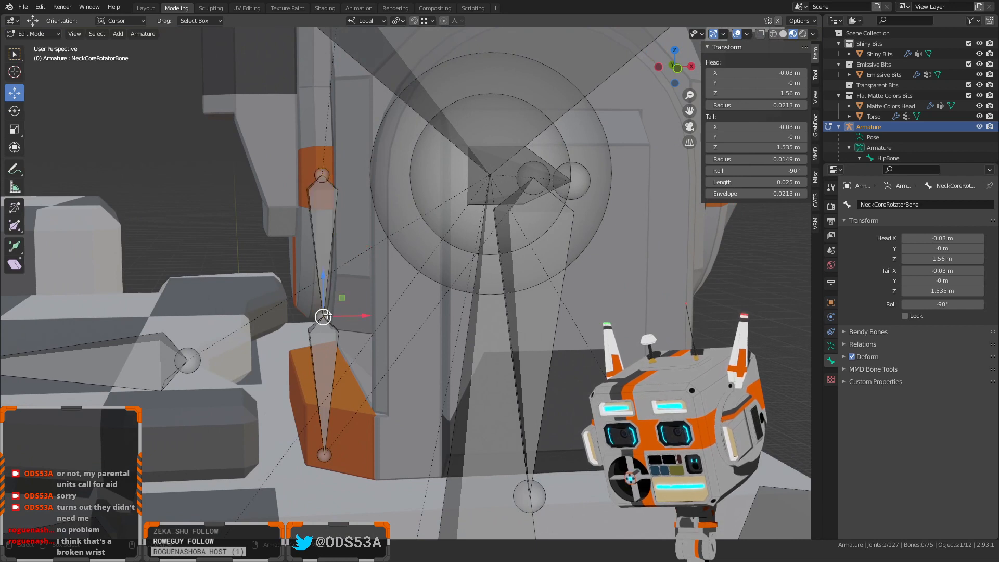
key(g)
key(z)
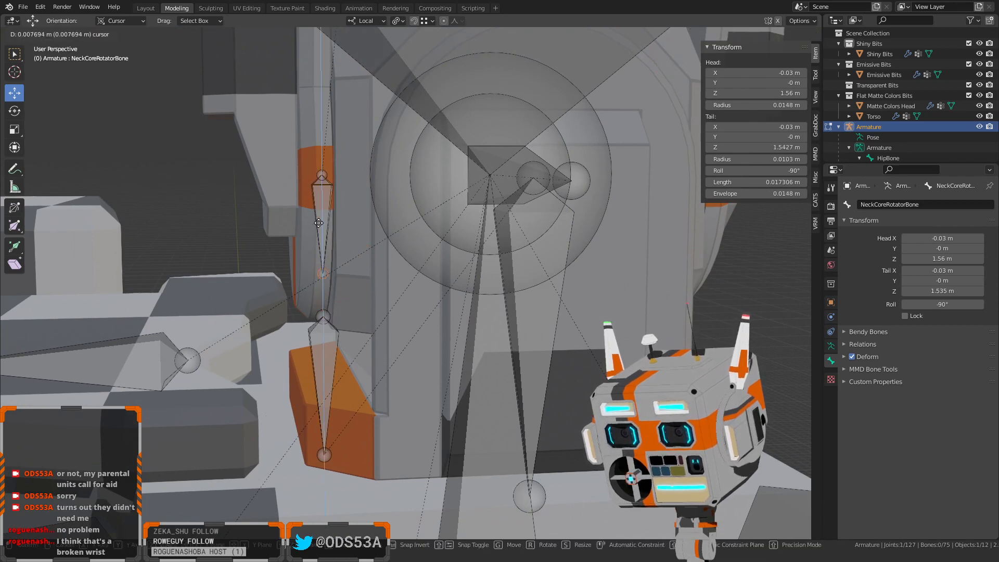
click(265, 132)
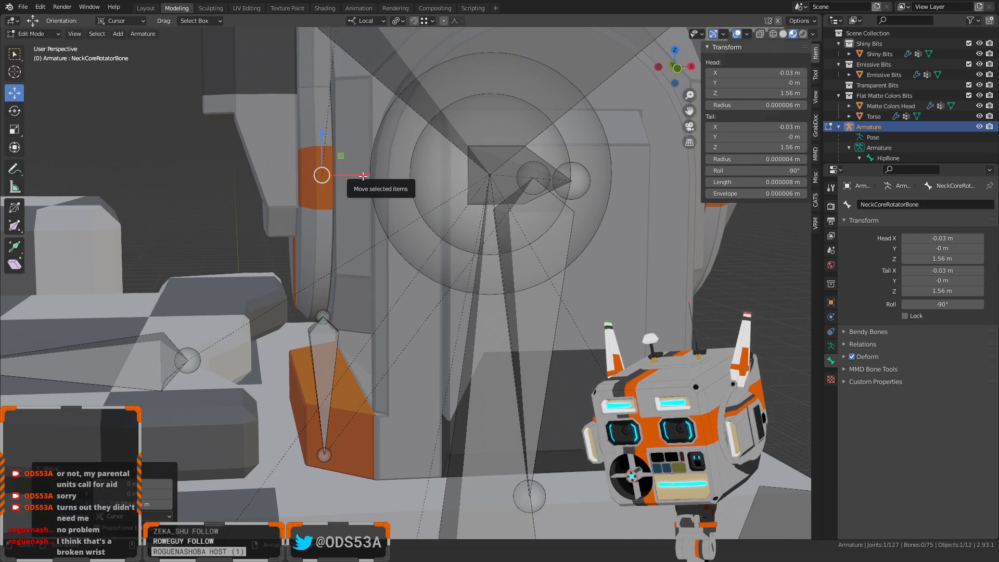
drag(355, 173, 178, 307)
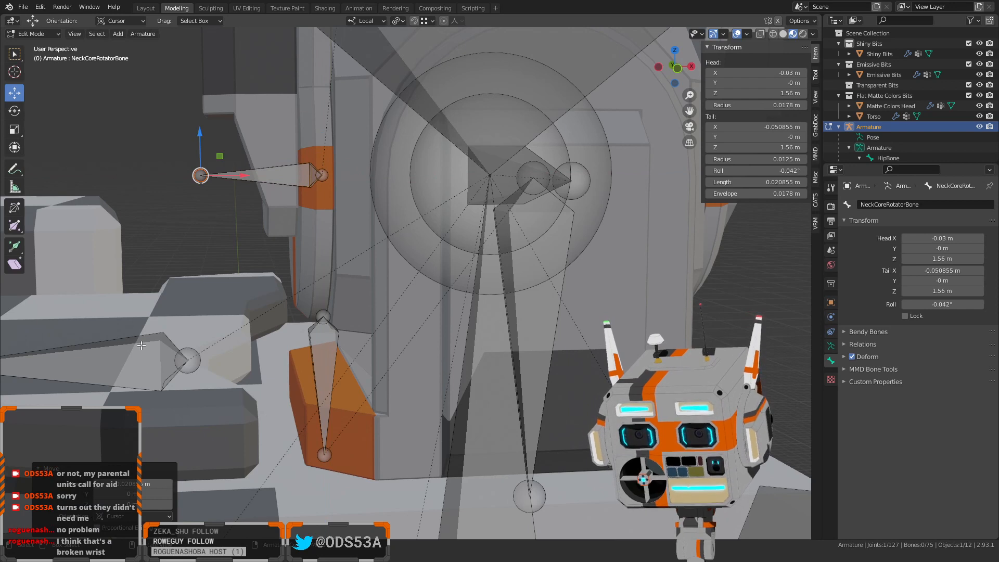
key(ctrl+z)
key(ctrl+z)
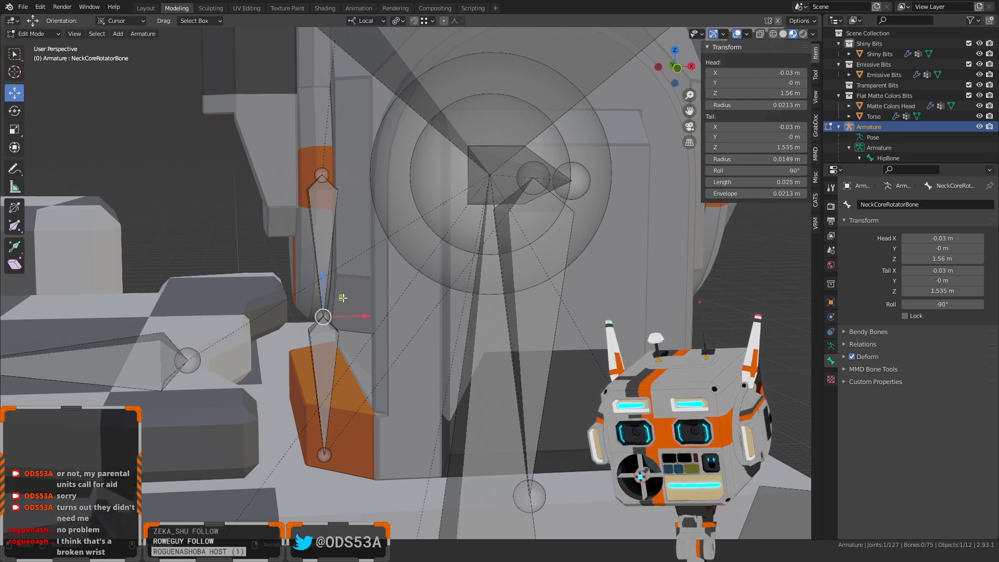
Move NeckCoreRotatorBone's tail to X -0.055 m and Z 1.56 m so the bone lies horizontal, and deselect it
key(g)
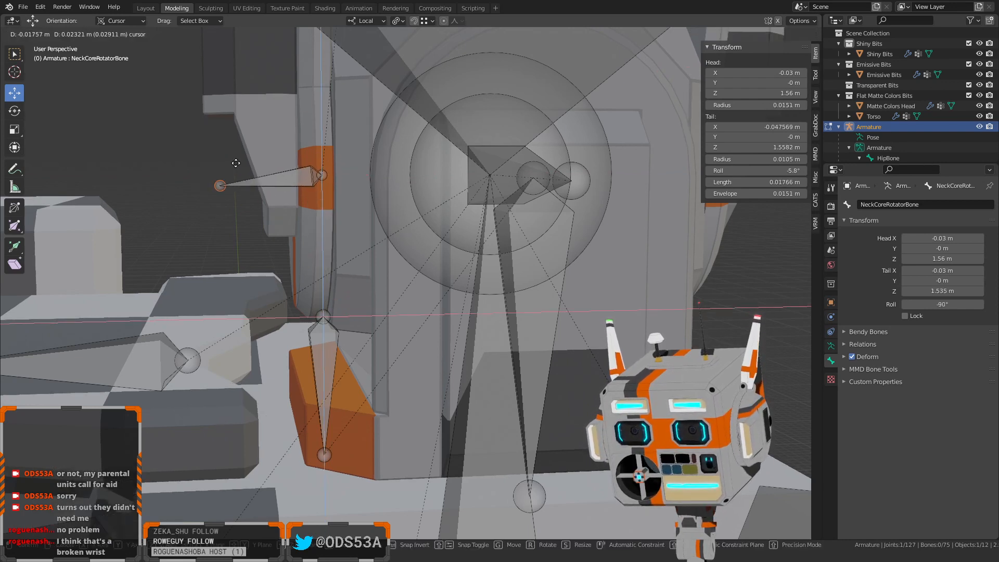
click(221, 154)
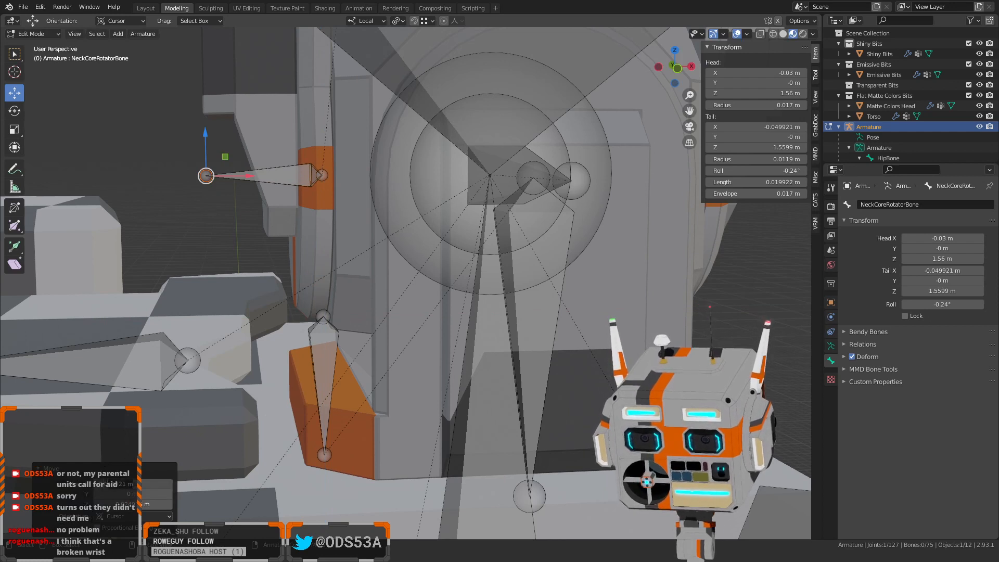
key(Return)
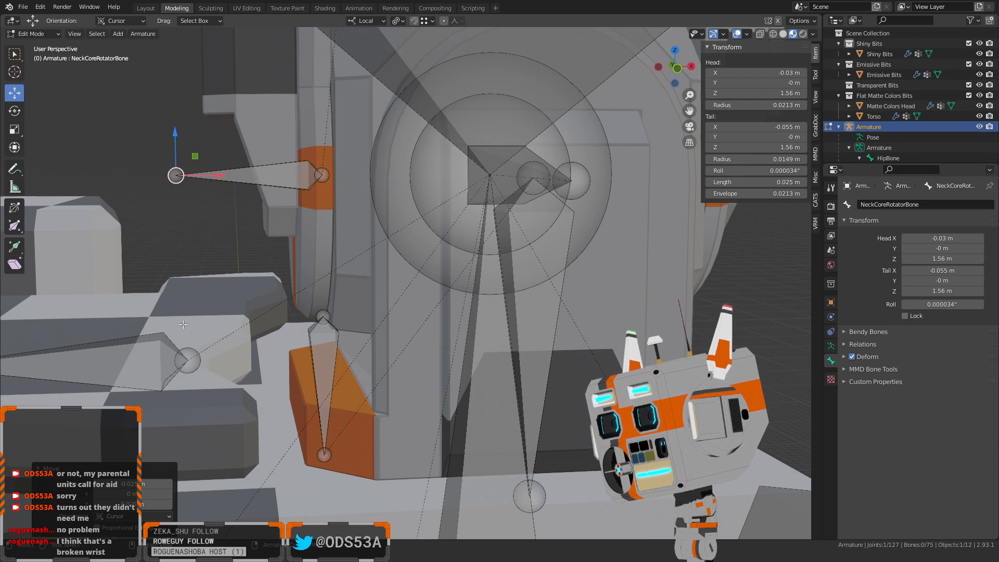
click(136, 169)
Try raising NeckCoreBone's head freely along Z towards the rotator bone's head, turn on snapping, and undo the unsnapped move
middle_drag(136, 169, 170, 186)
click(374, 336)
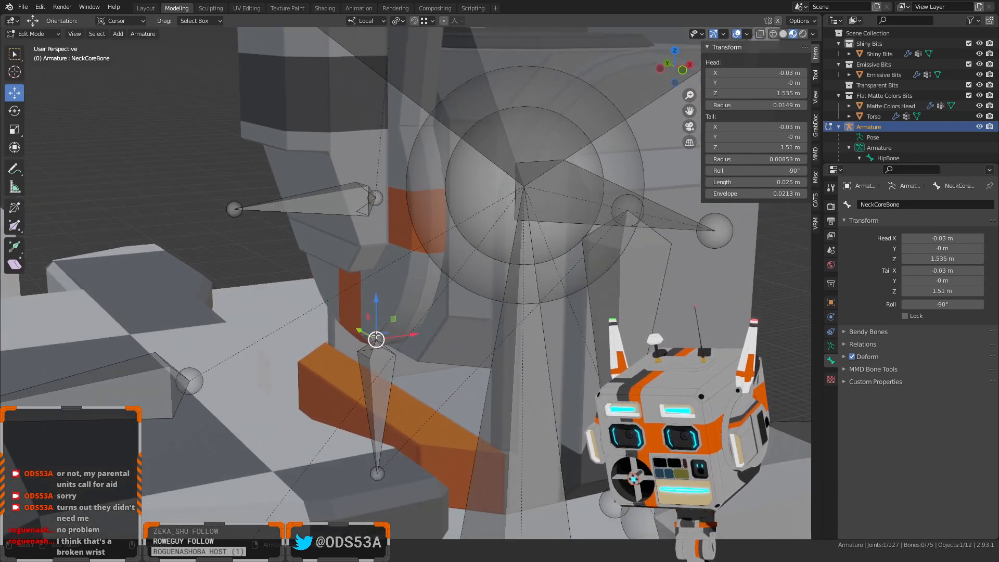
middle_drag(374, 336, 357, 328)
drag(336, 283, 341, 128)
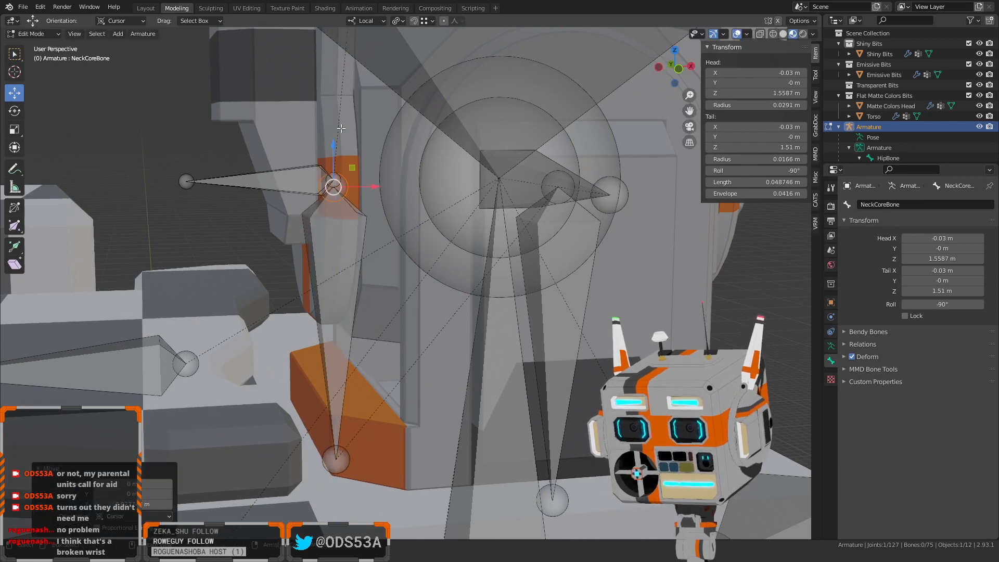
click(414, 21)
key(ctrl+z)
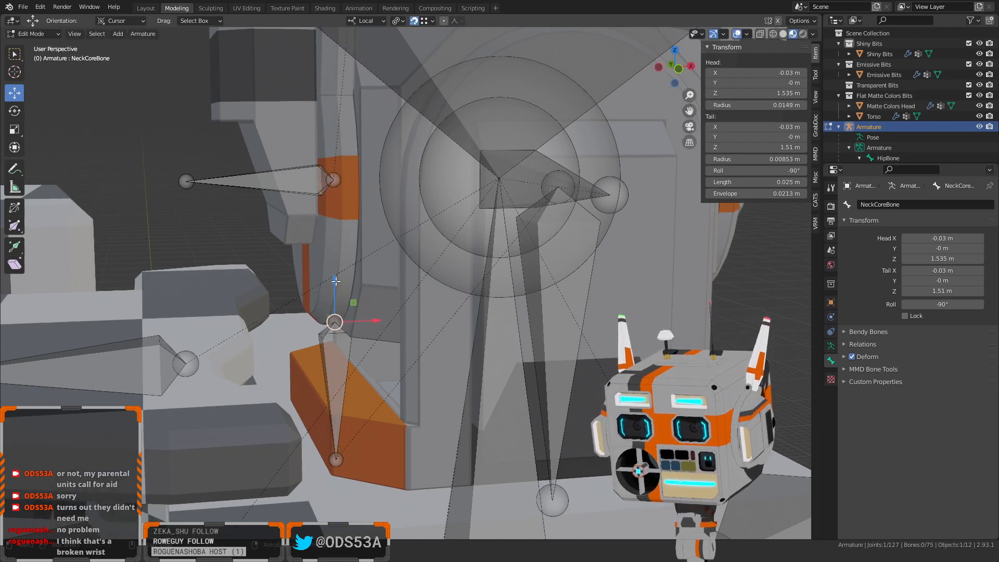
Snap NeckCoreBone's head up along Z to NeckCoreRotatorBone's head at Z 1.56 m, undoing and repeating the move once
drag(336, 282, 331, 179)
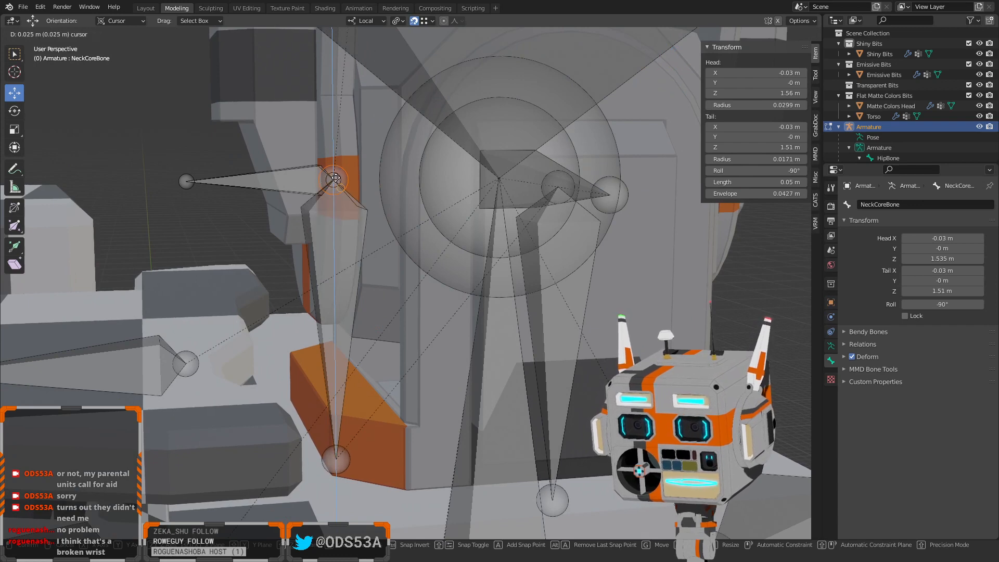
middle_drag(333, 180, 356, 194)
scroll(357, 199, up, 1)
key(ctrl+z)
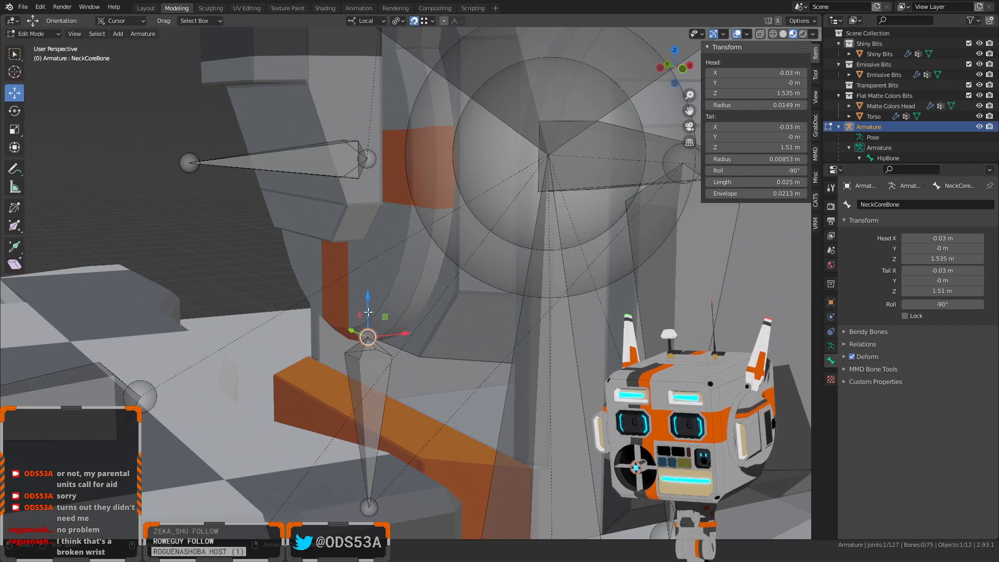
drag(368, 312, 434, 171)
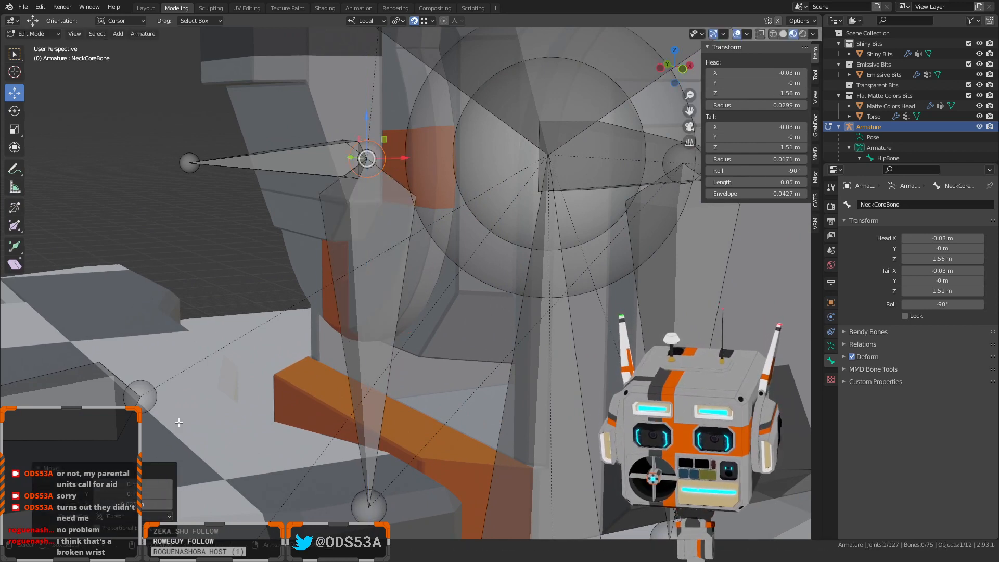
Parent NeckCoreBone to NeckCoreRotatorBone with Keep Offset, and deselect both bones
click(332, 231)
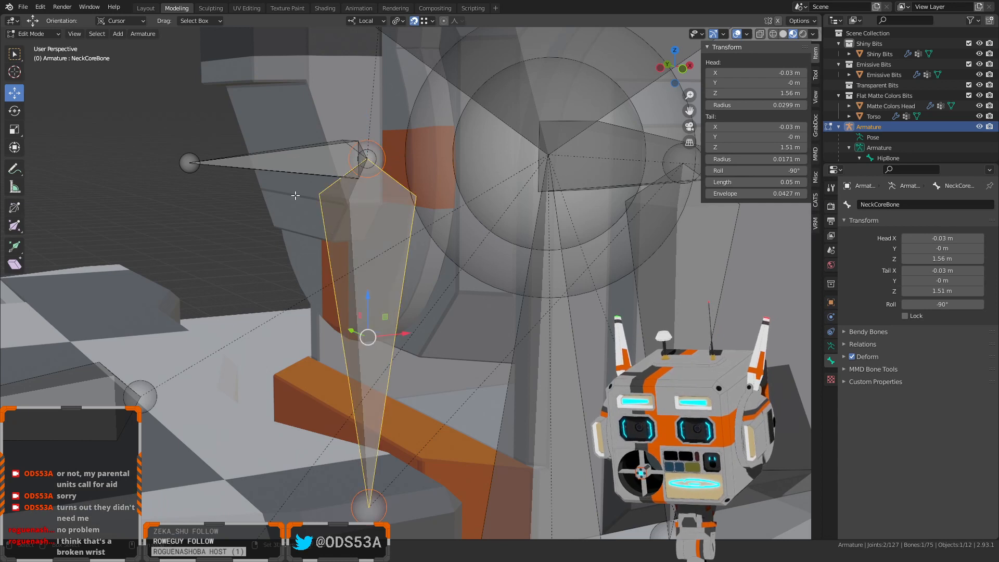
shift+click(254, 165)
right_click(197, 229)
mouse_move(200, 214)
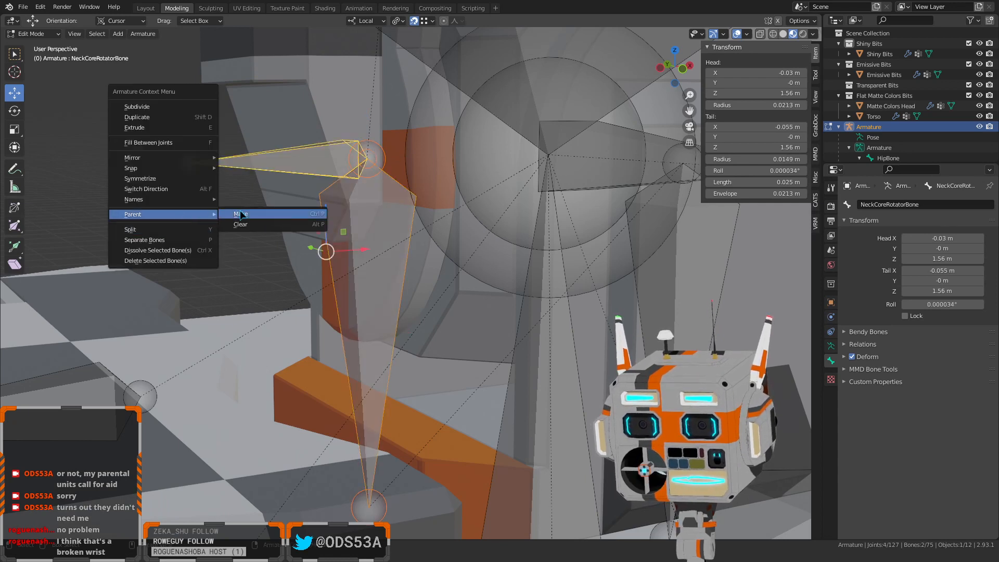
click(241, 215)
click(191, 209)
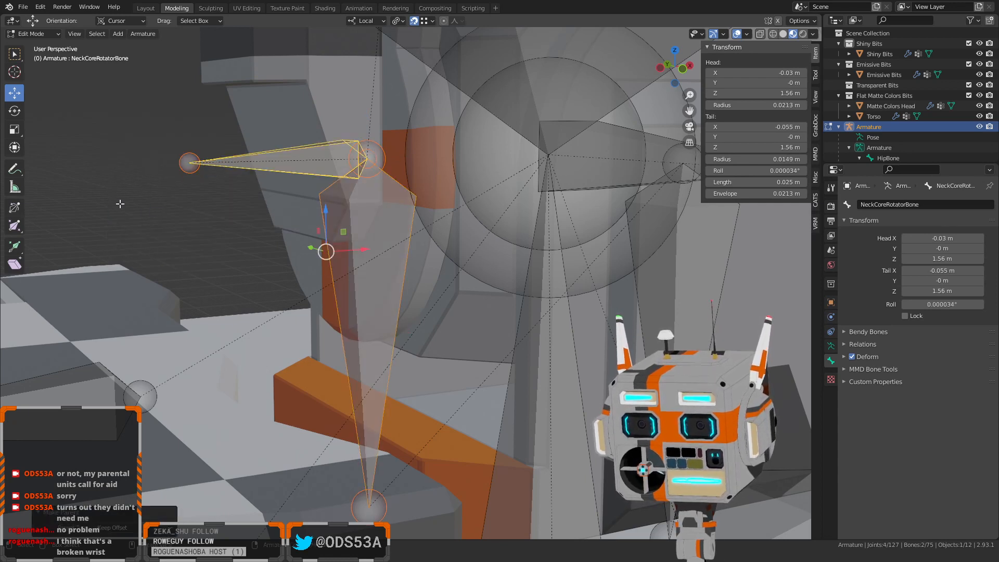
click(120, 203)
middle_drag(119, 204, 367, 223)
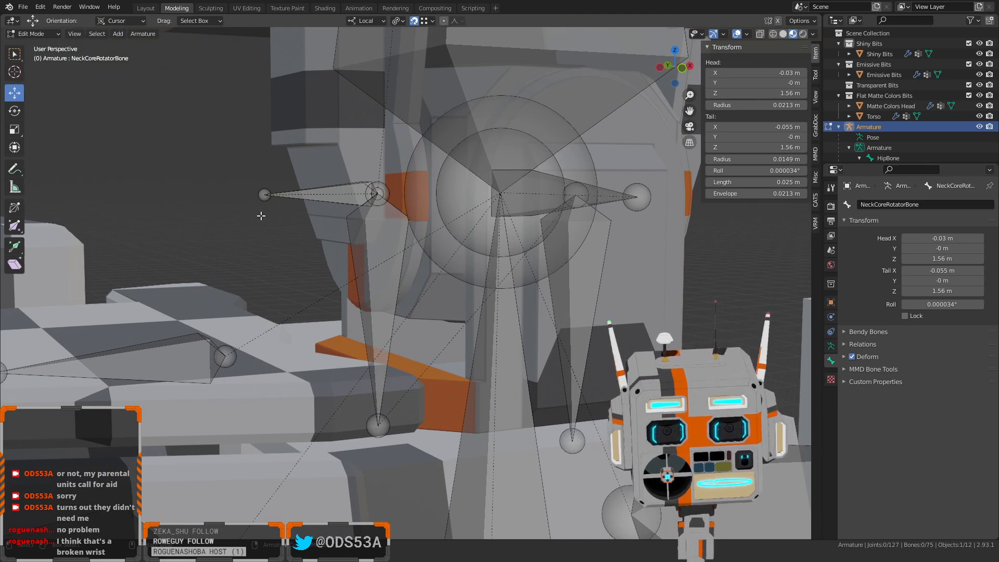
Switch the armature to Pose Mode, select NeckCoreRotatorBone and examine its Locked Track constraint settings
click(32, 33)
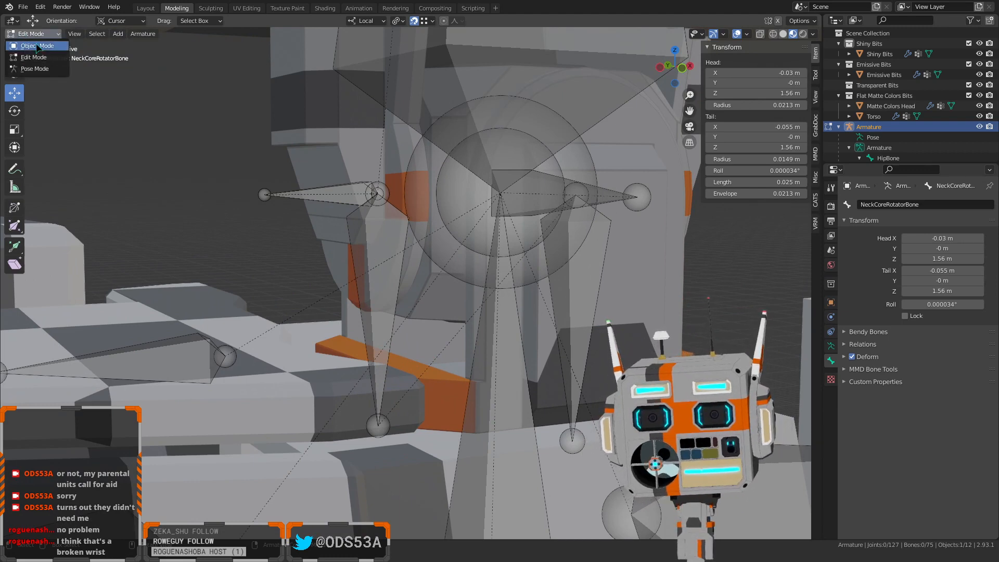
click(41, 70)
scroll(291, 236, down, 3)
scroll(399, 240, up, 2)
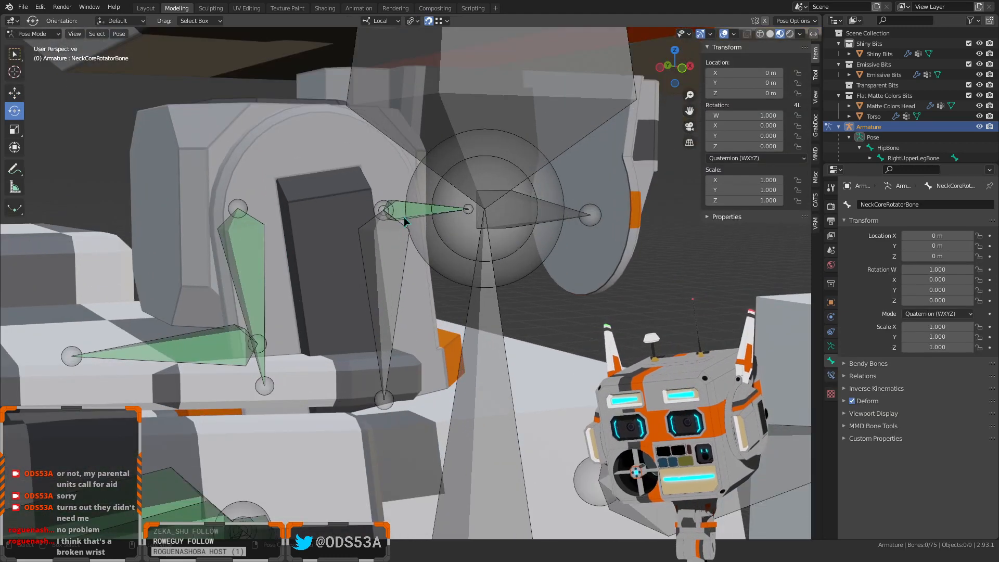
click(405, 221)
click(831, 374)
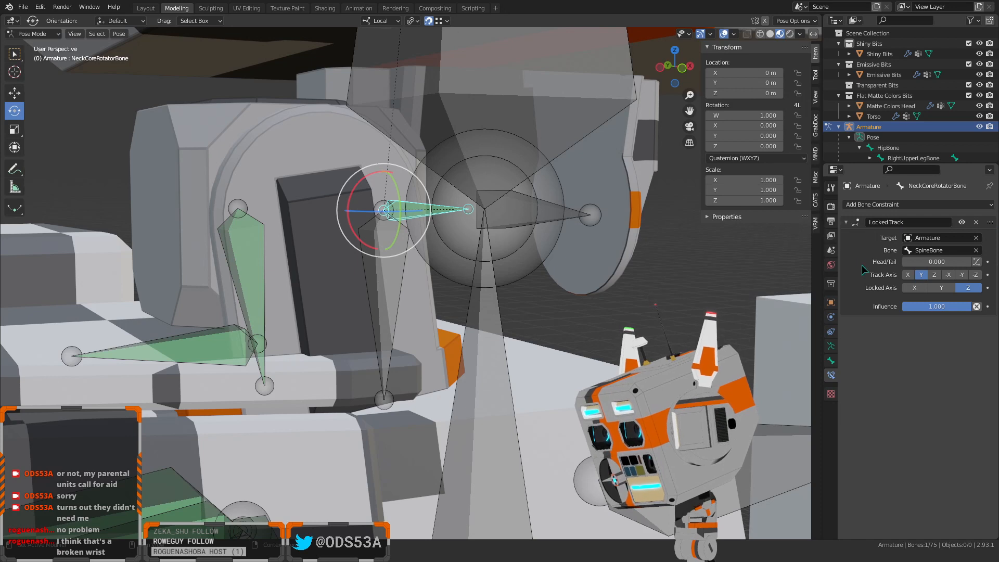
click(847, 223)
click(846, 223)
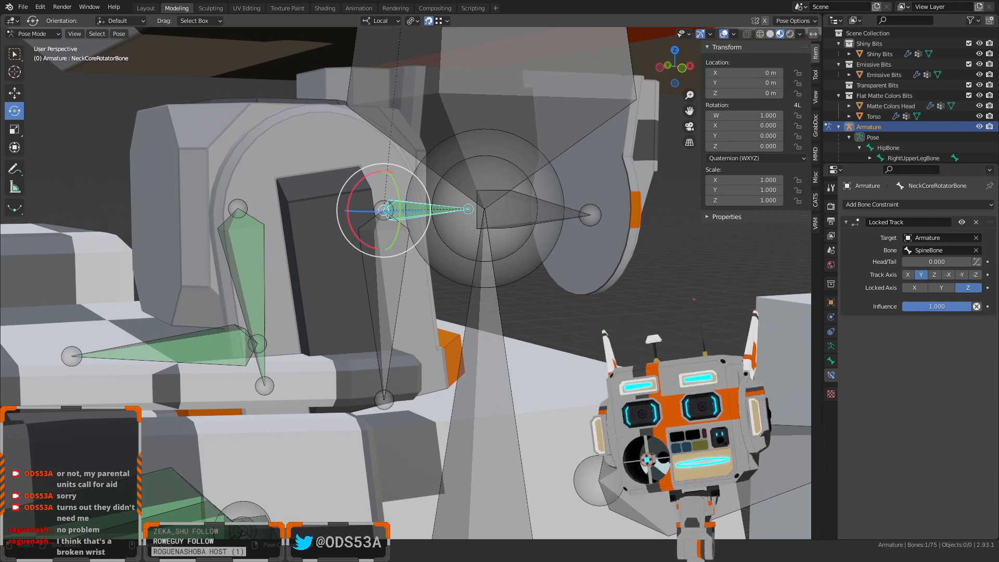
Open the program preferences
click(40, 7)
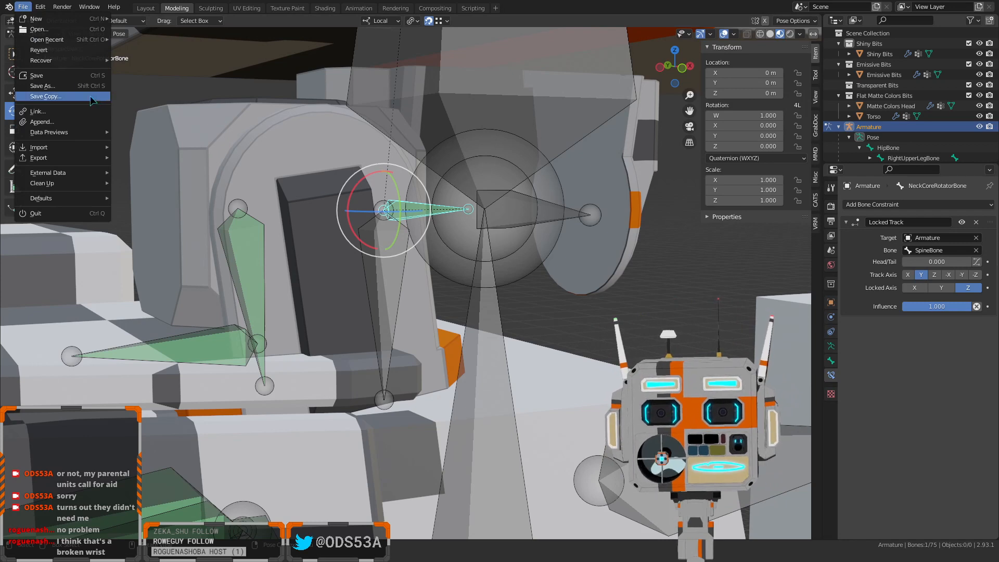
click(41, 8)
click(40, 8)
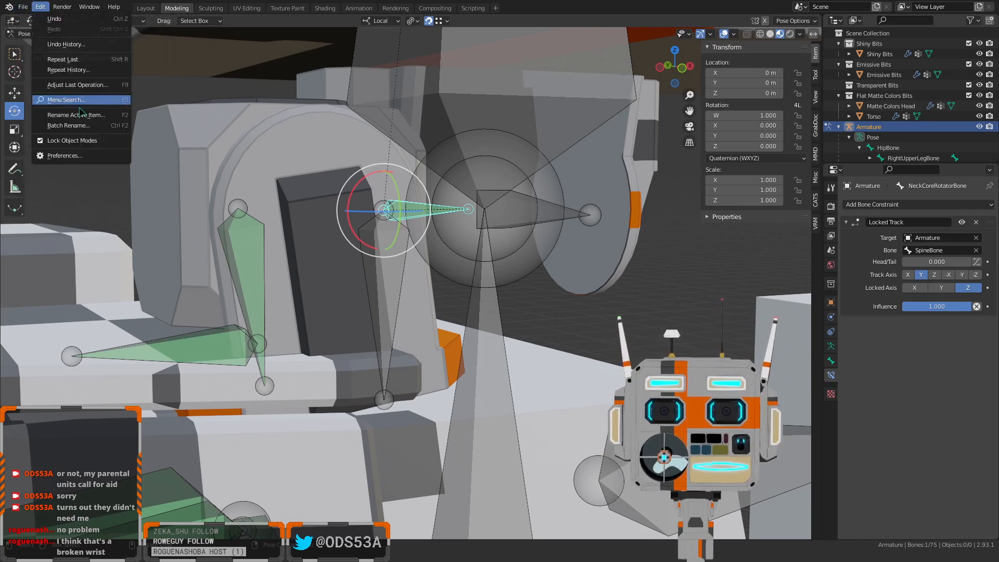
click(81, 152)
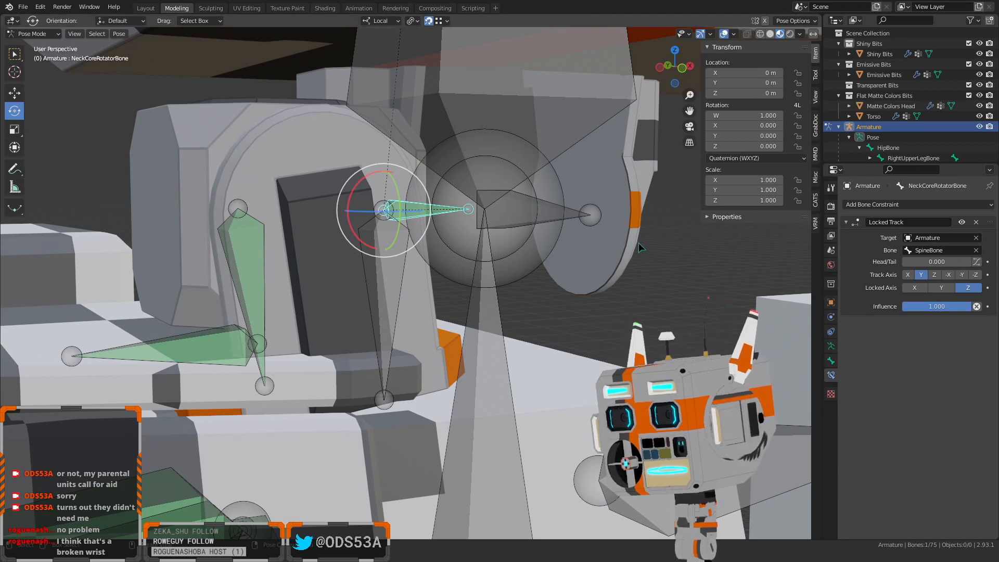
Try to copy NeckCoreRotatorBone's bone constraints with only that bone selected, and paste them onto NeckCoreBone
middle_drag(571, 254, 583, 274)
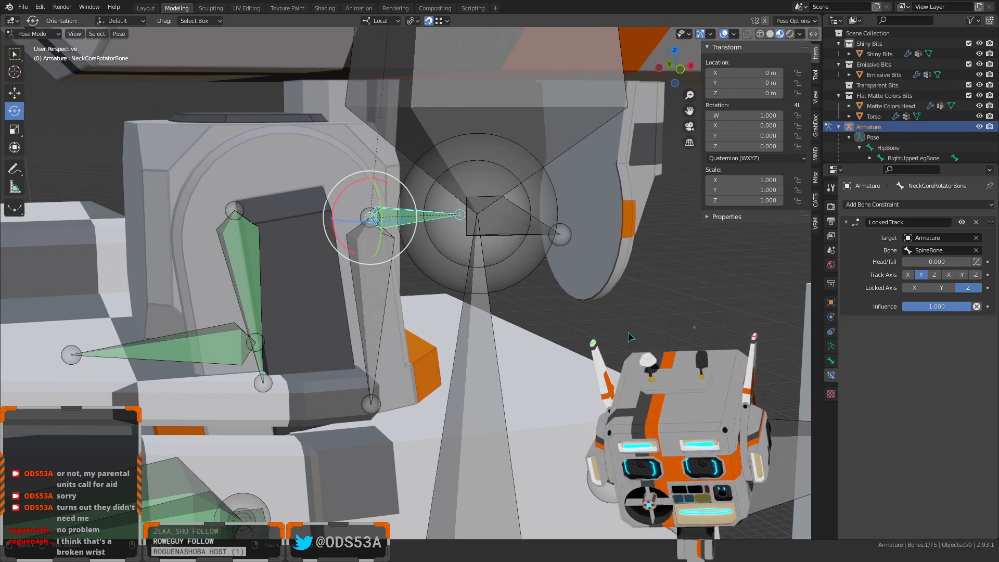
key(ctrl+c)
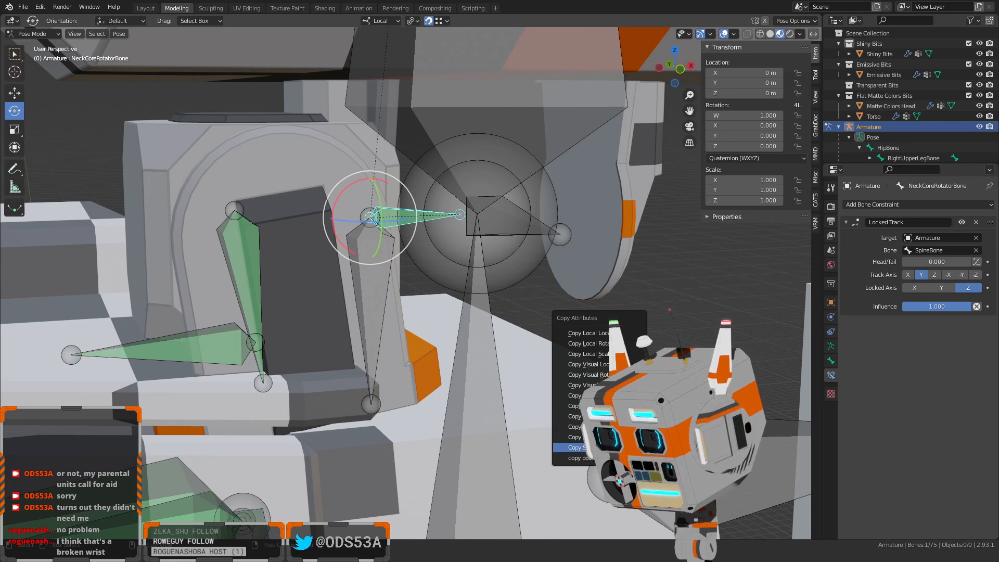
click(599, 416)
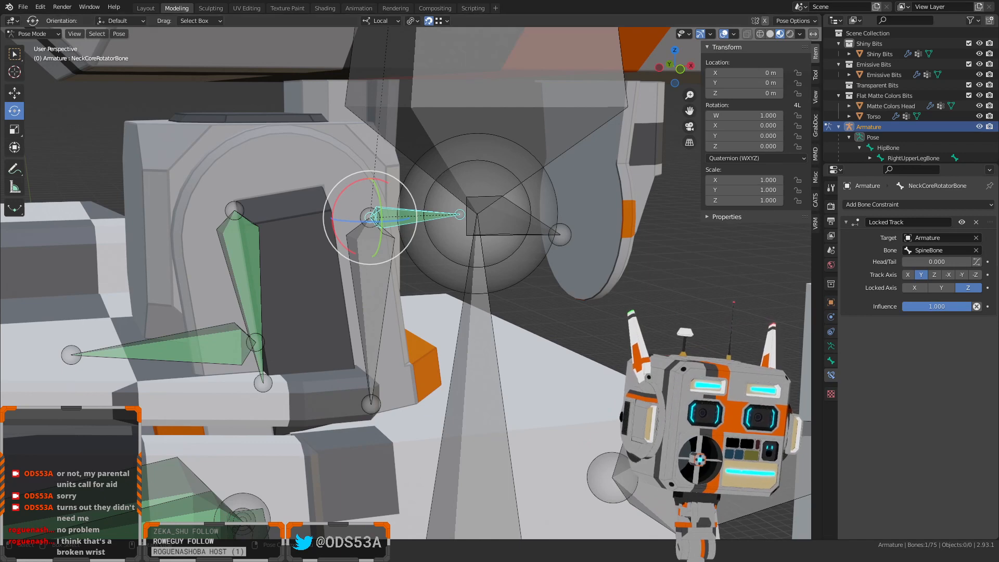
middle_drag(363, 277, 358, 301)
click(395, 302)
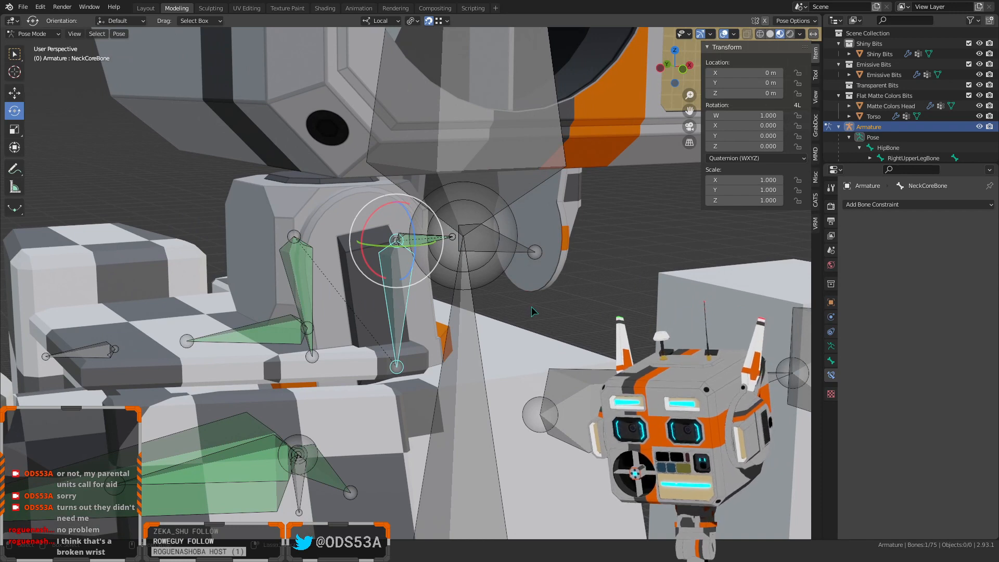
key(ctrl+v)
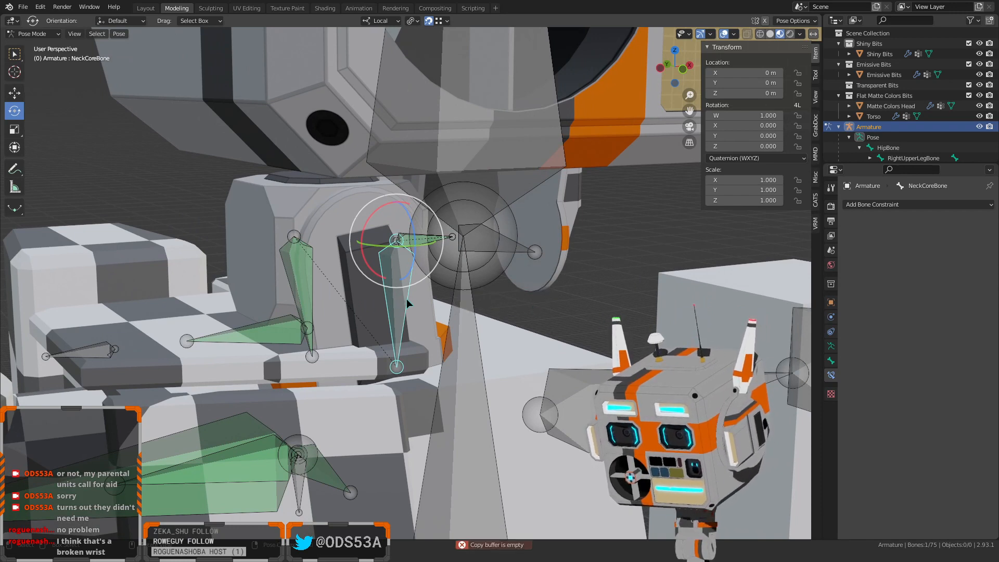
right_click(404, 300)
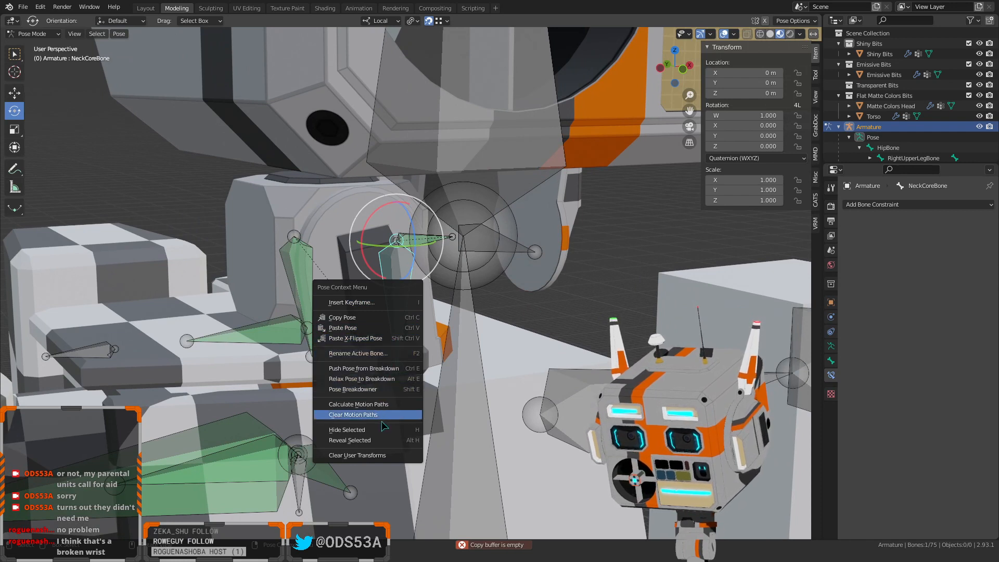
click(356, 455)
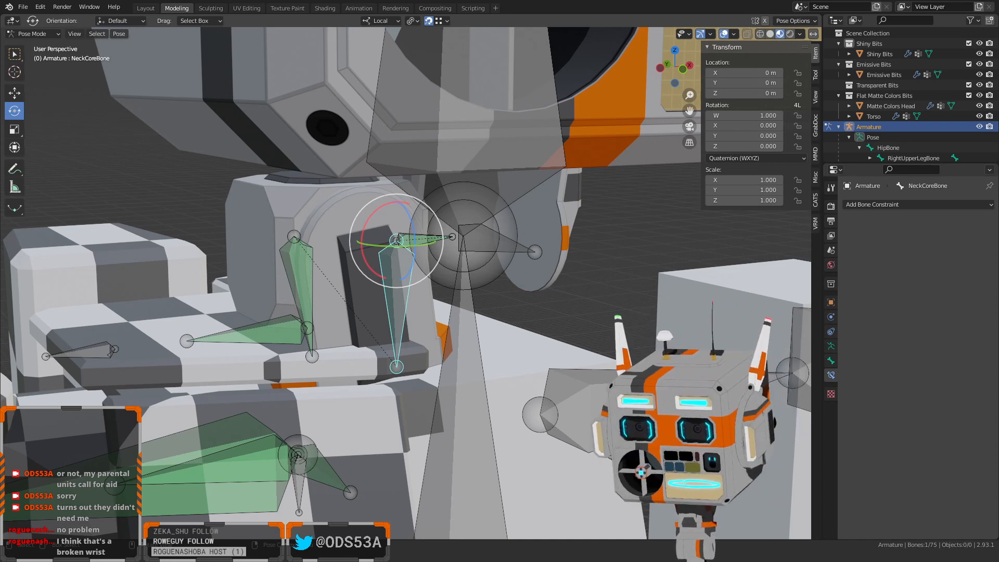
Select NeckCoreBone with NeckCoreRotatorBone active, copy the bone constraints across with Copy Attributes, and deselect both
shift+click(418, 235)
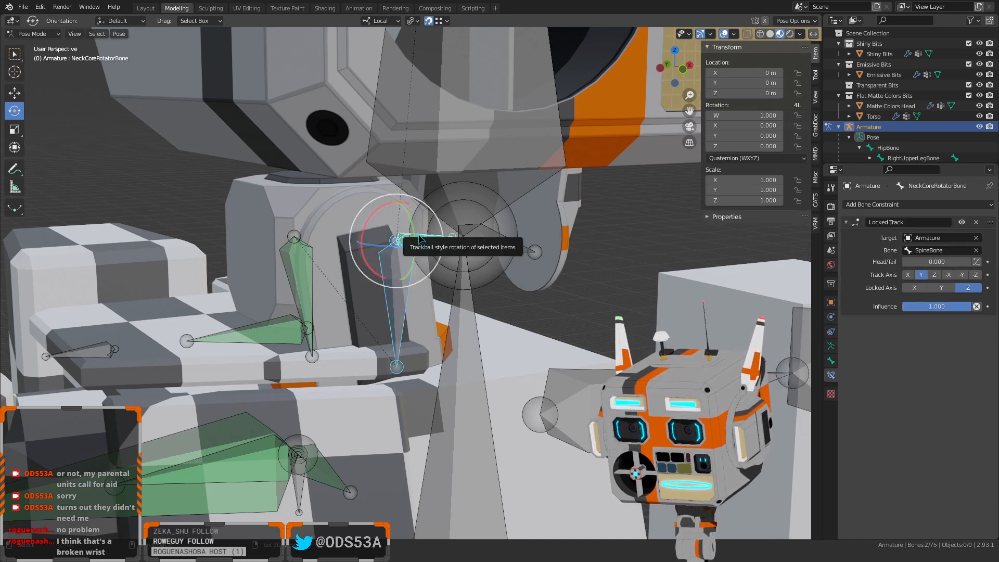
right_click(602, 255)
key(Escape)
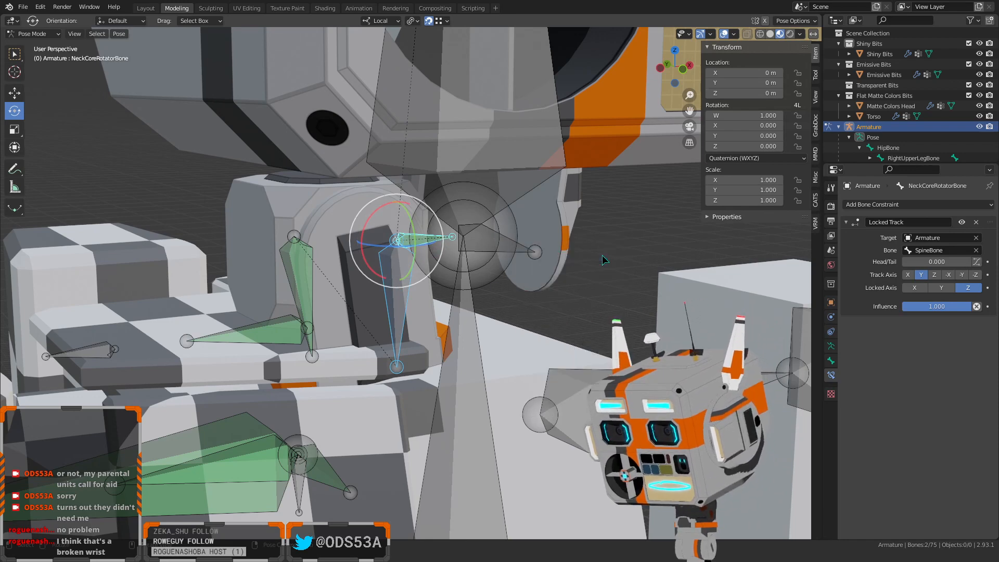
key(ctrl+c)
click(601, 255)
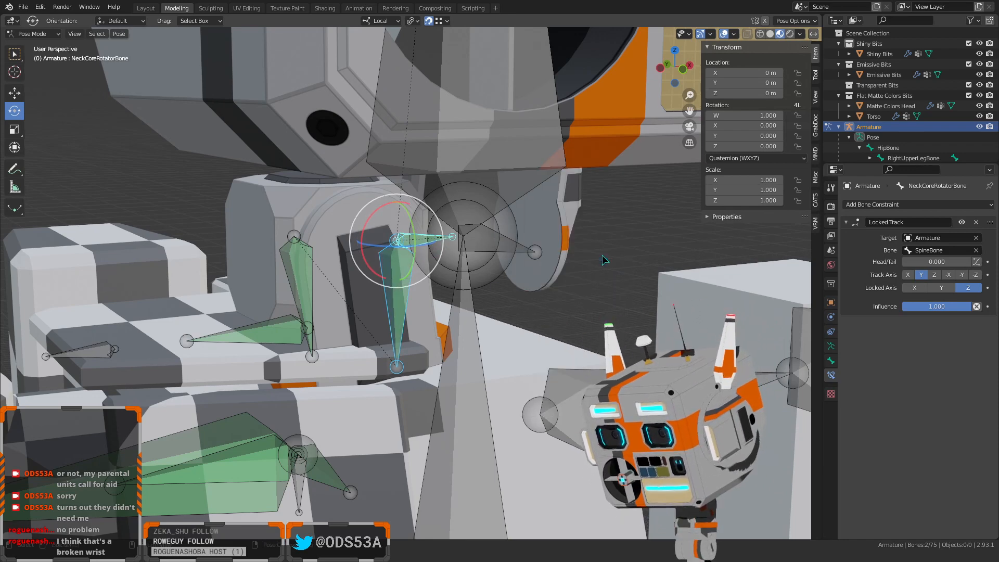
click(633, 257)
Remove the Locked Track constraint from NeckCoreRotatorBone
scroll(419, 262, up, 4)
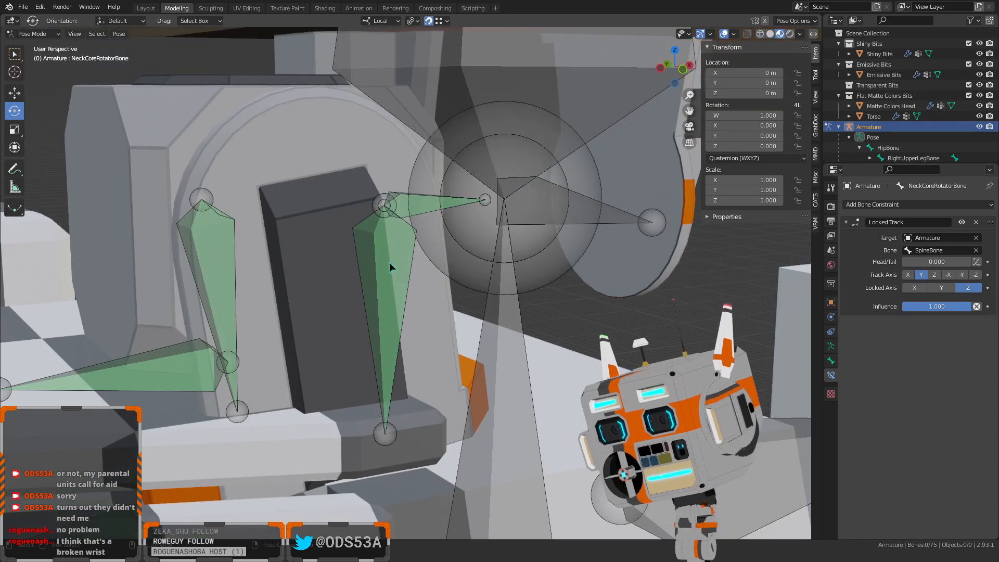
click(390, 265)
click(438, 208)
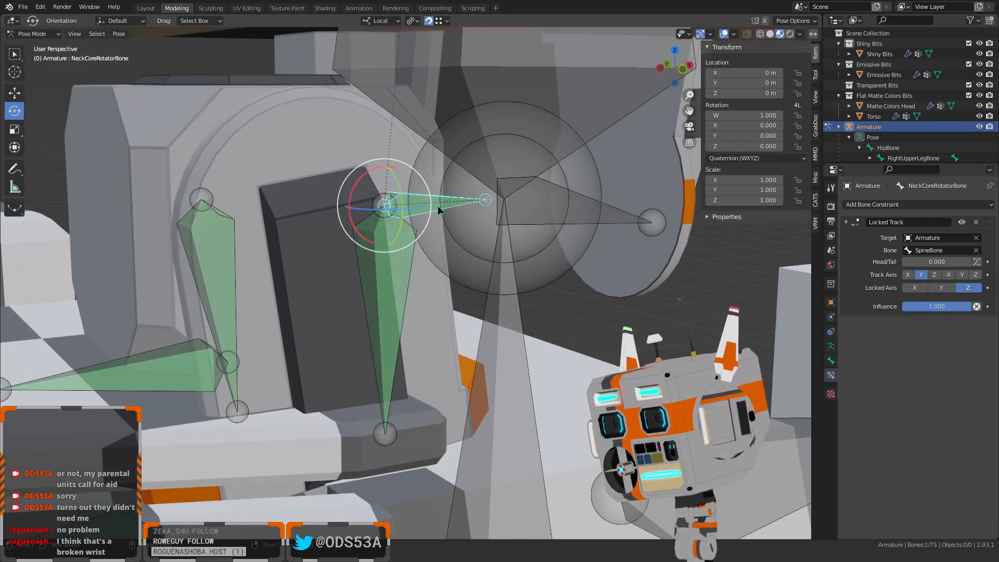
click(402, 196)
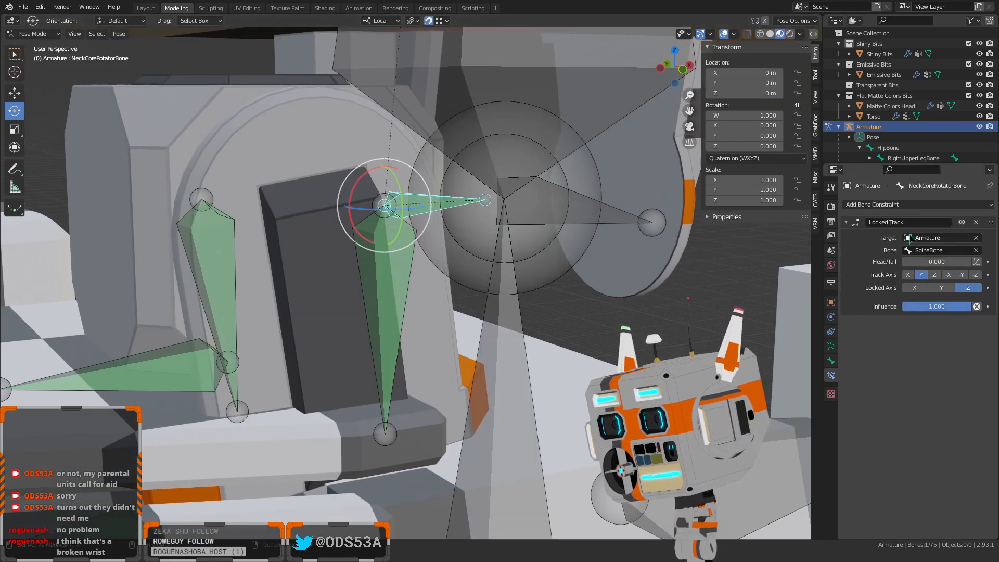
click(972, 220)
Test-rotate HeadBone to check the neck joint, clear its rotation and deselect it
middle_drag(678, 265, 544, 266)
click(536, 203)
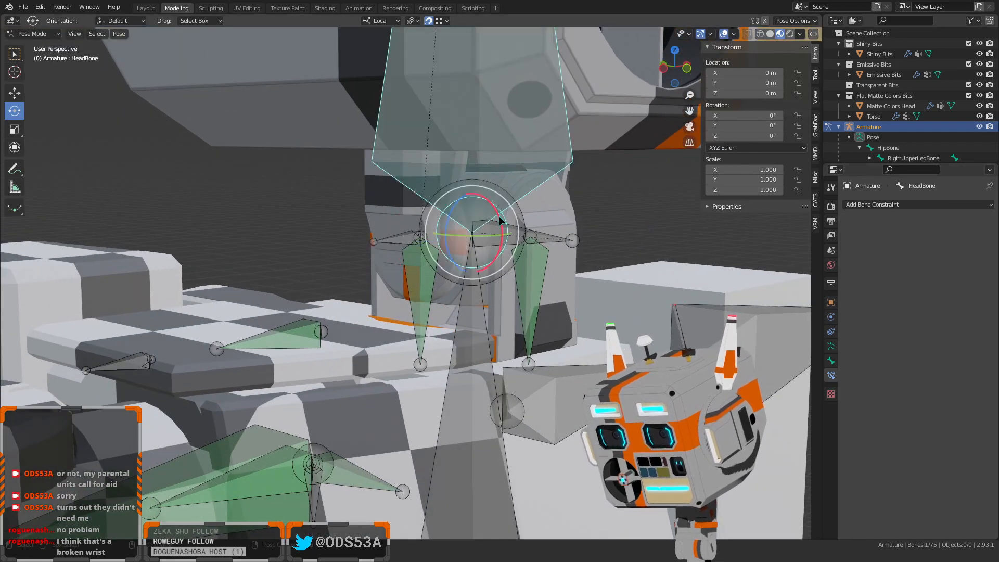
mouse_move(500, 221)
mouse_down()
mouse_move(473, 247)
mouse_move(496, 223)
mouse_up()
middle_drag(486, 248, 444, 257)
key(alt+r)
drag(444, 250, 474, 231)
right_click(474, 232)
click(622, 275)
middle_drag(622, 275, 573, 275)
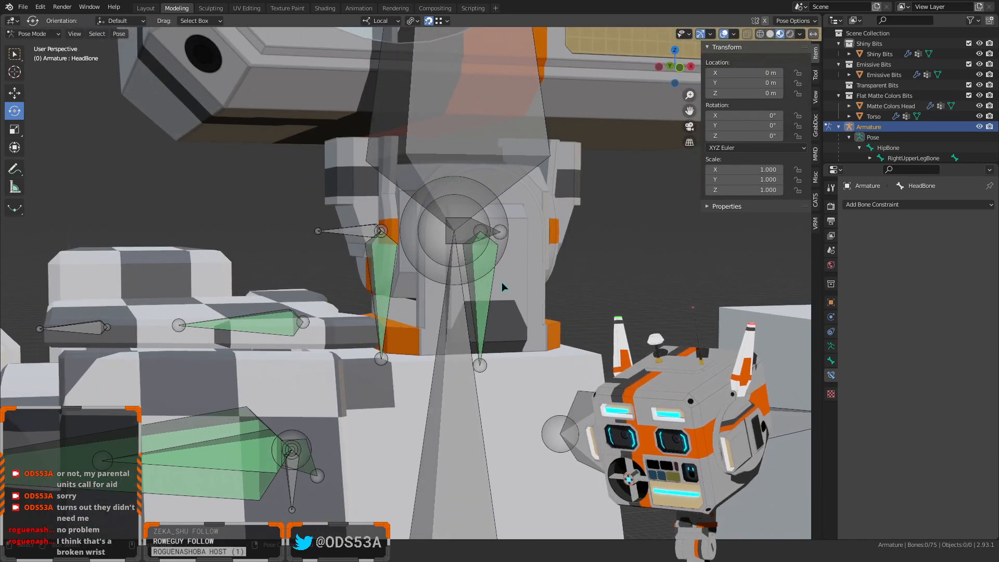
Return to Edit Mode and subdivide LowerNeckClevisBone once
key(Tab)
click(480, 312)
right_click(600, 264)
mouse_move(602, 267)
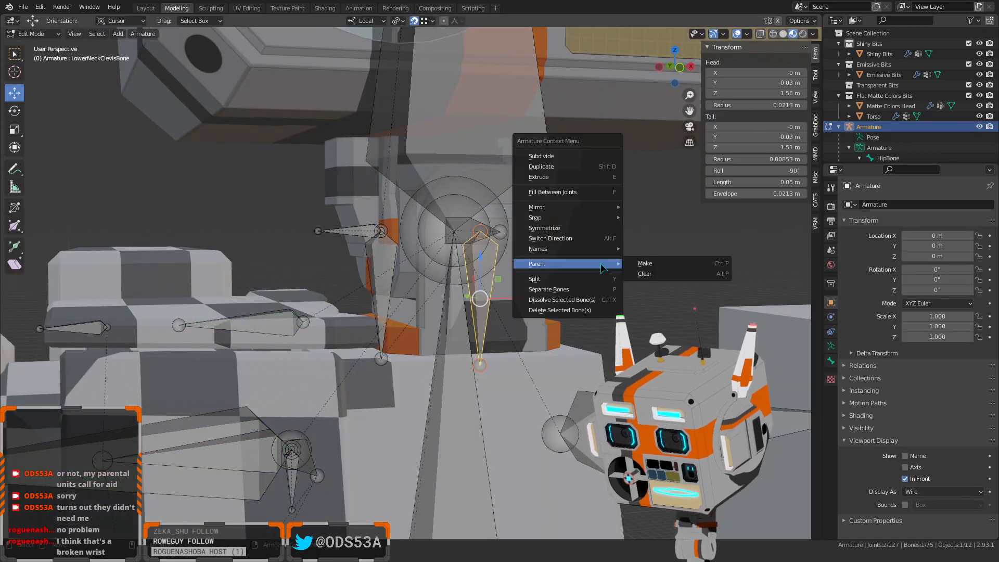
click(541, 156)
middle_drag(598, 271, 563, 284)
Split the lower half of the subdivided clevis bone off from LowerNeckClevisBone
scroll(619, 283, up, 1)
click(462, 334)
right_click(462, 334)
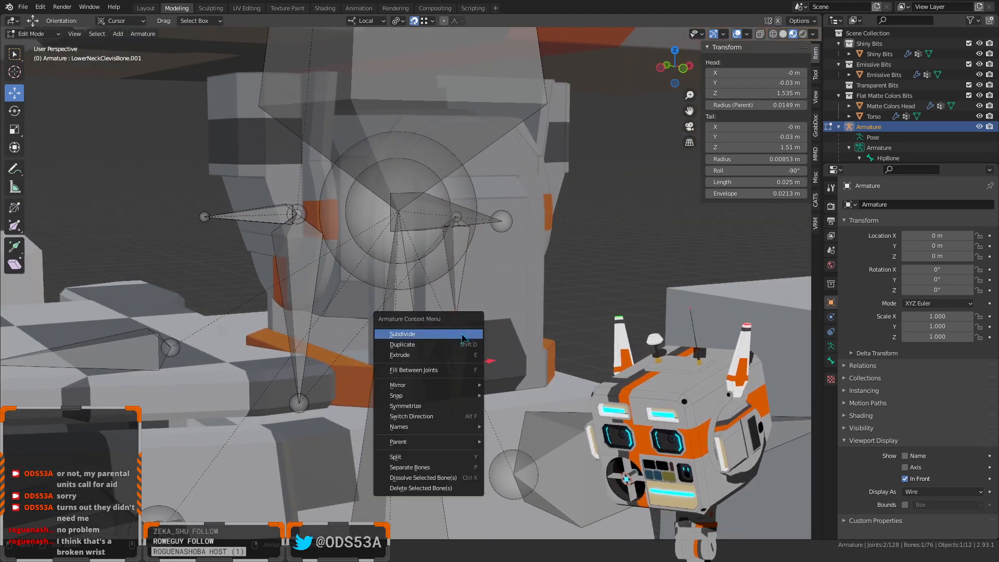
click(439, 457)
Swing LowerNeckClevisBone's tail up and outward to about Y -0.062 m and Z 1.56 m
click(454, 269)
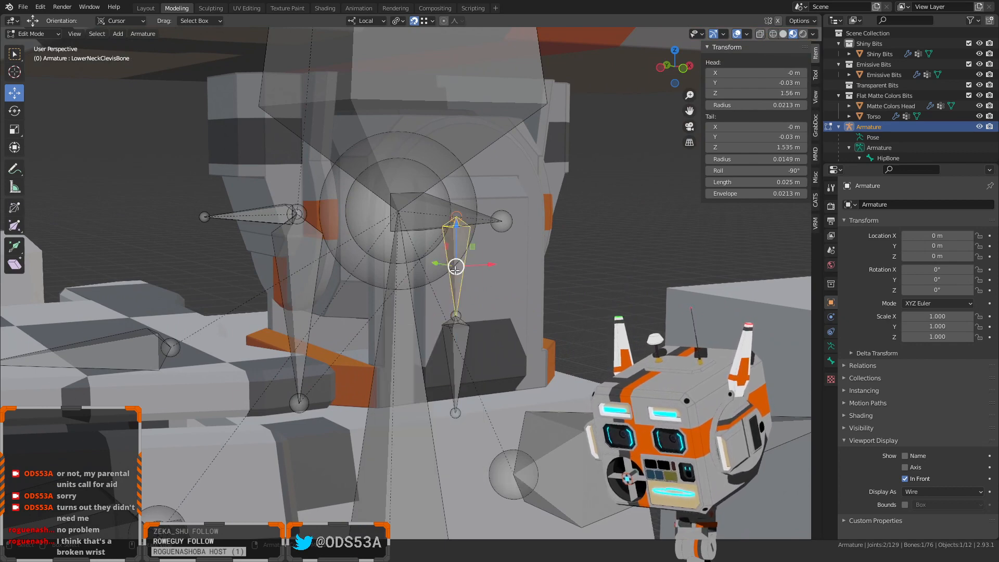
middle_drag(455, 268, 416, 326)
click(561, 317)
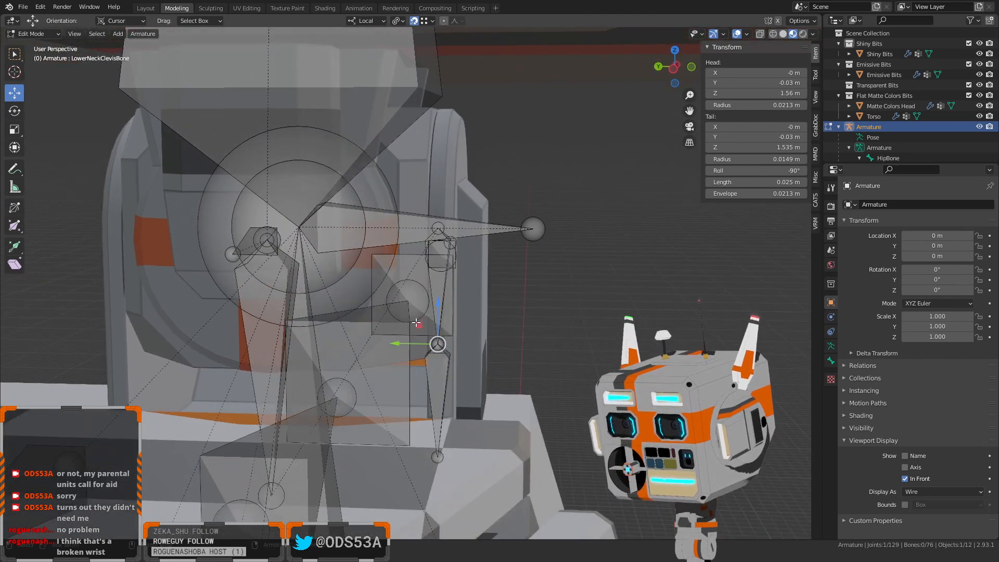
drag(416, 326, 571, 209)
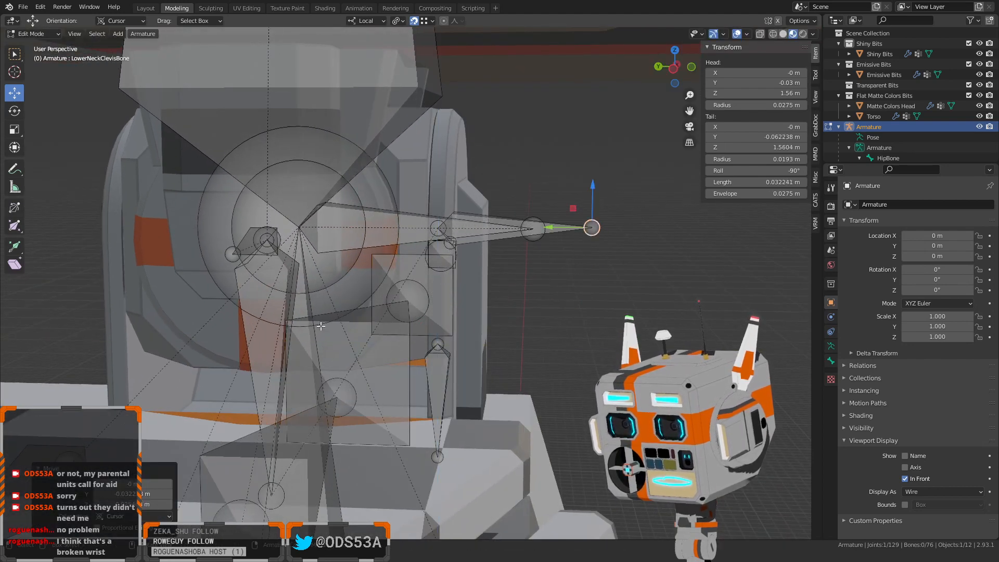
Adjust the tail move so LowerNeckClevisBone's tail sits exactly at Y -0.055 m and Z 1.56 m
click(152, 494)
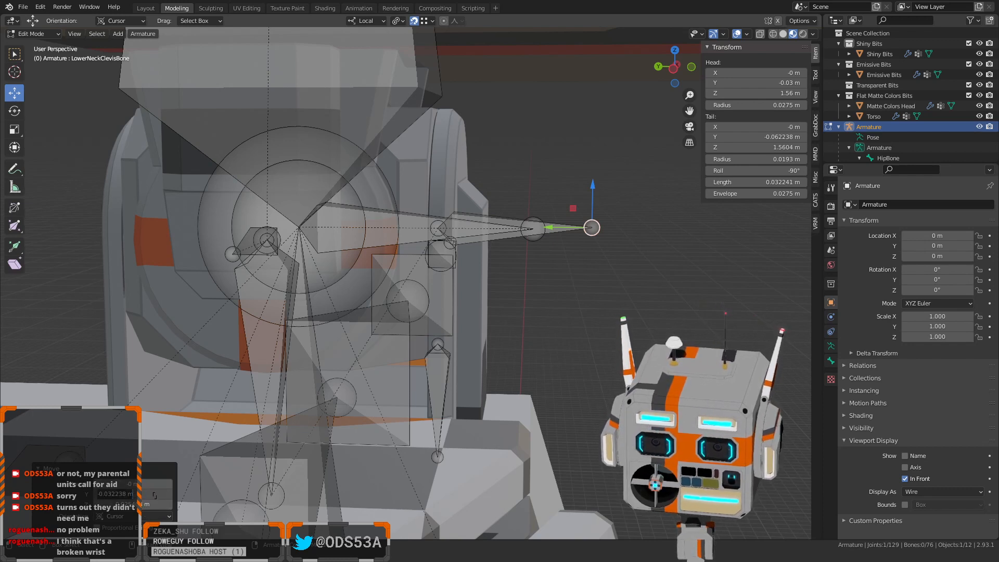
click(154, 505)
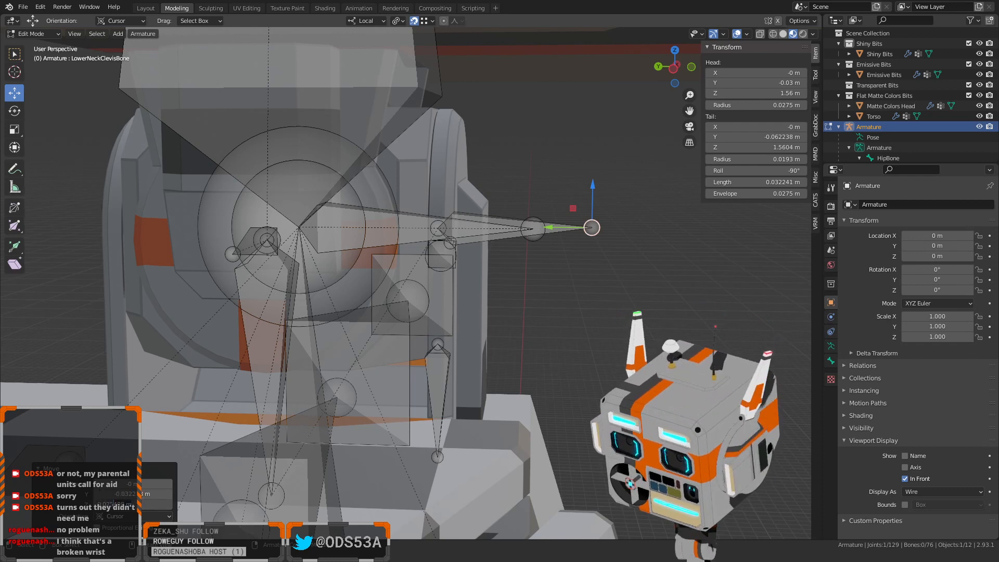
key(Return)
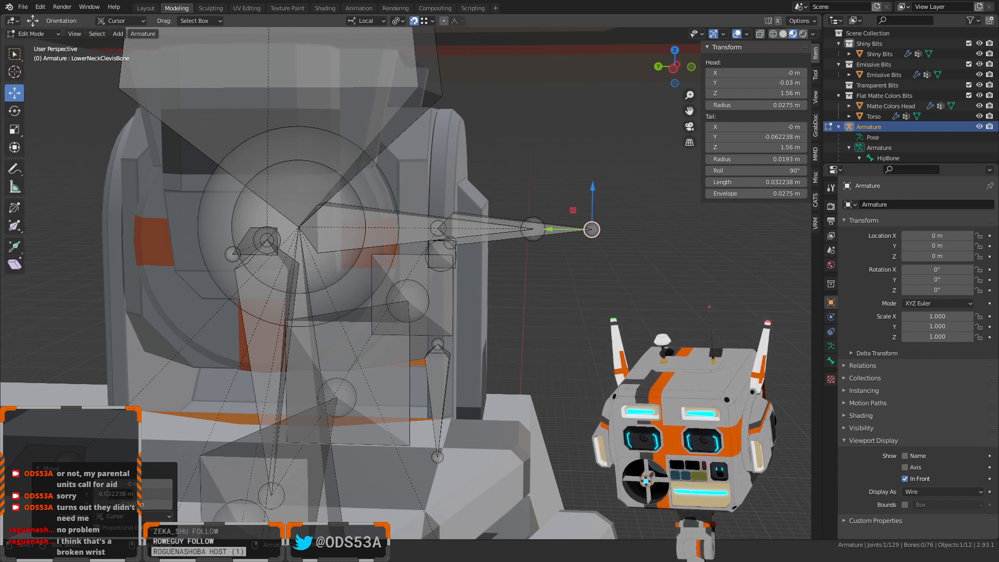
drag(98, 494, 106, 495)
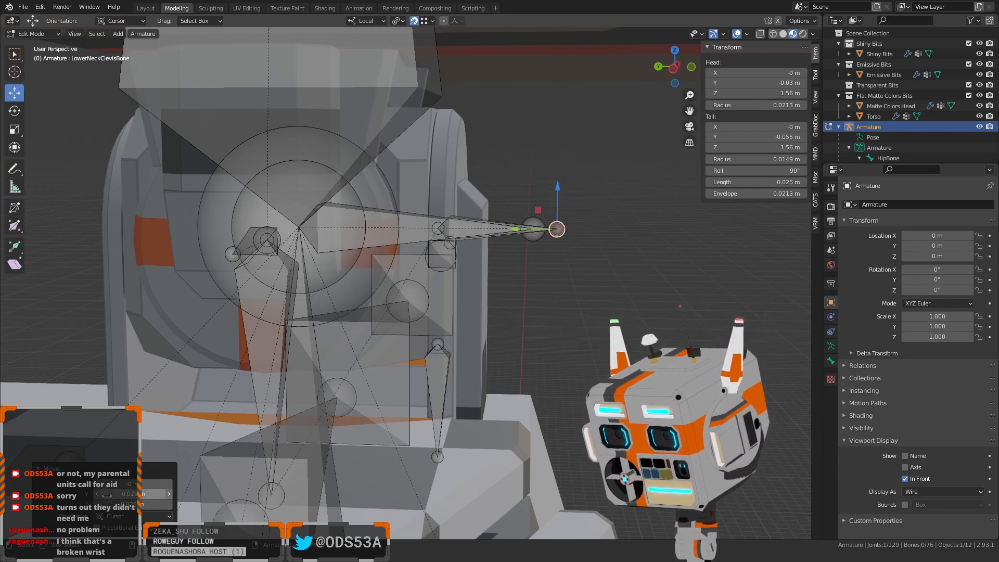
Move NeckBone's tail 0.025 m along the Y axis so that it sits at Y -0.025 m
mouse_move(437, 288)
middle_down()
mouse_move(451, 267)
mouse_move(455, 282)
middle_up()
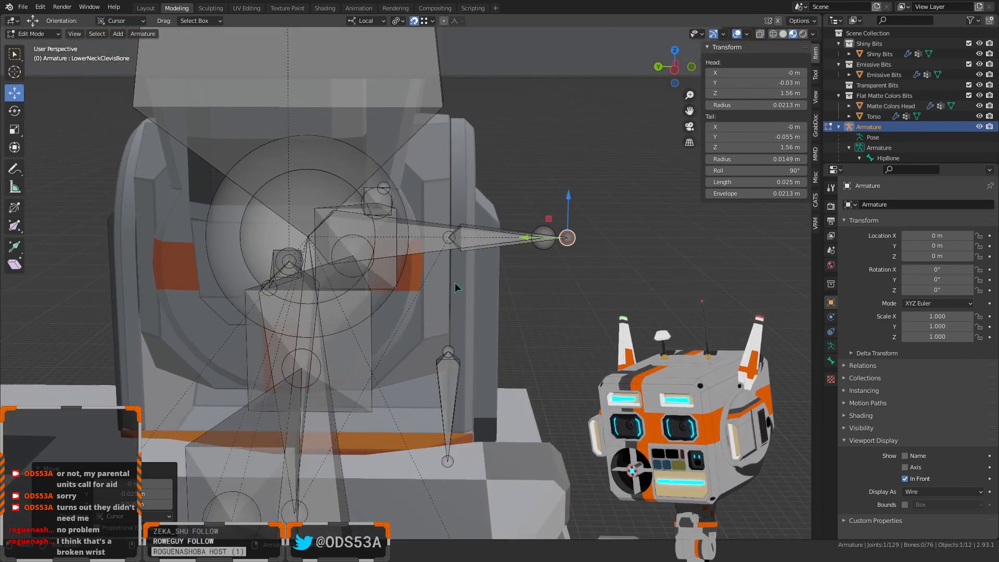
click(550, 282)
click(541, 242)
key(g)
key(y)
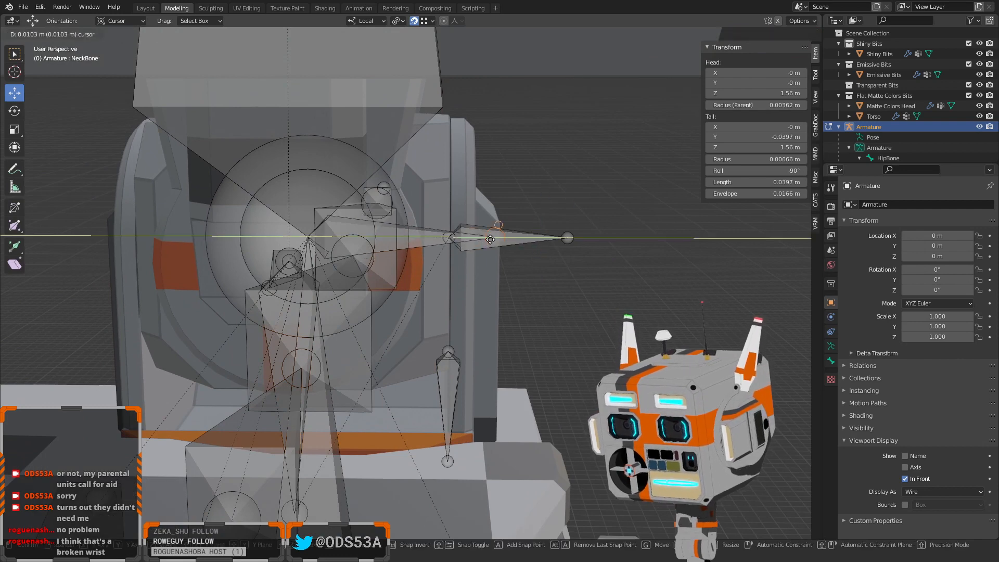
click(425, 254)
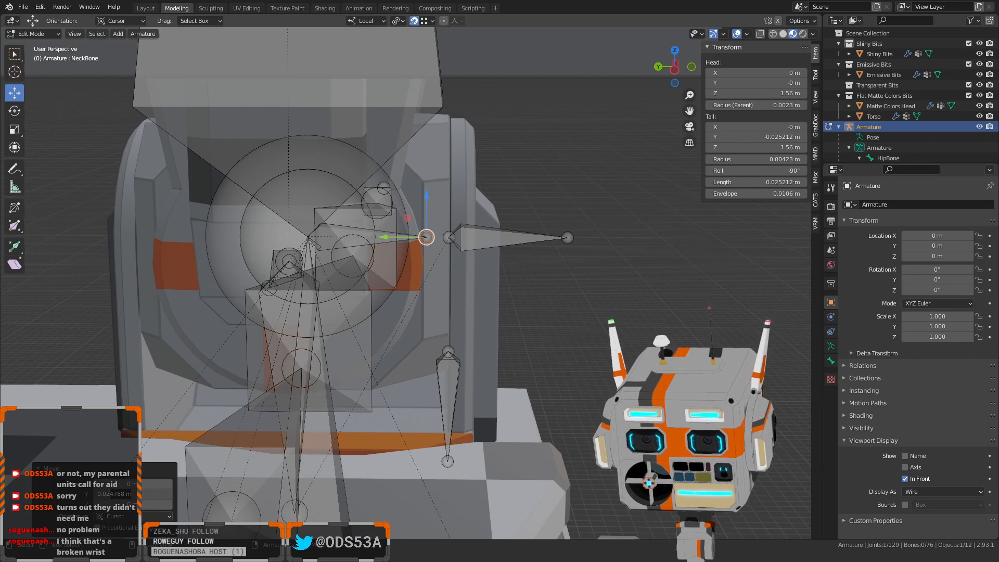
text(0.025)
key(Return)
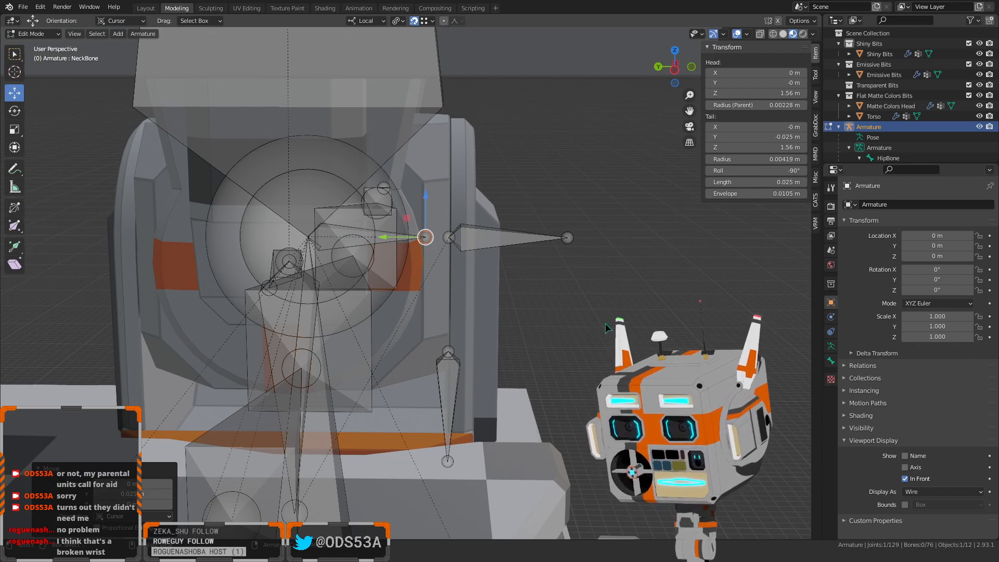
click(605, 323)
Raise the head of LowerNeckClevisBone.001 to Z 1.56 m so it meets the head of LowerNeckClevisBone
middle_drag(605, 325, 576, 329)
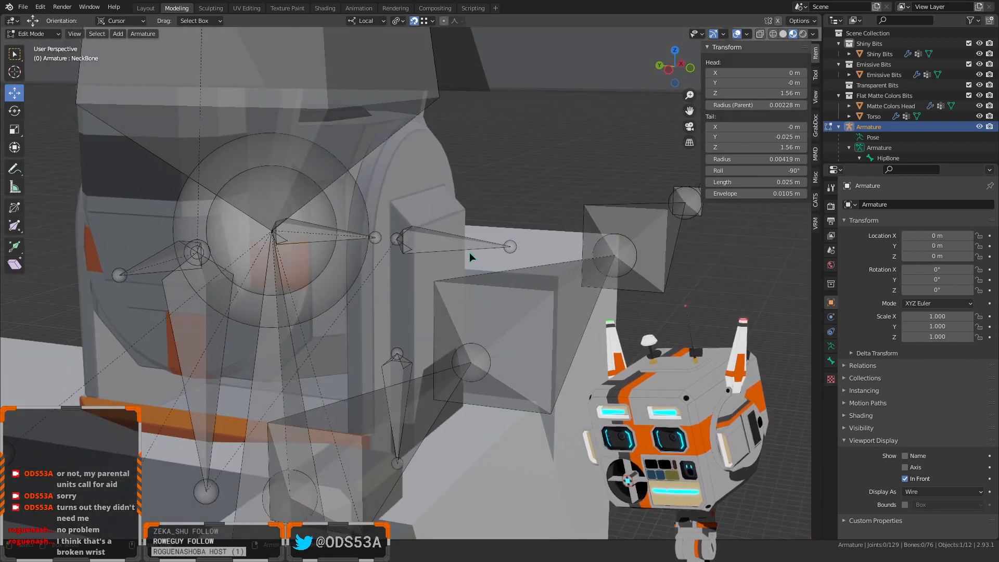
click(426, 237)
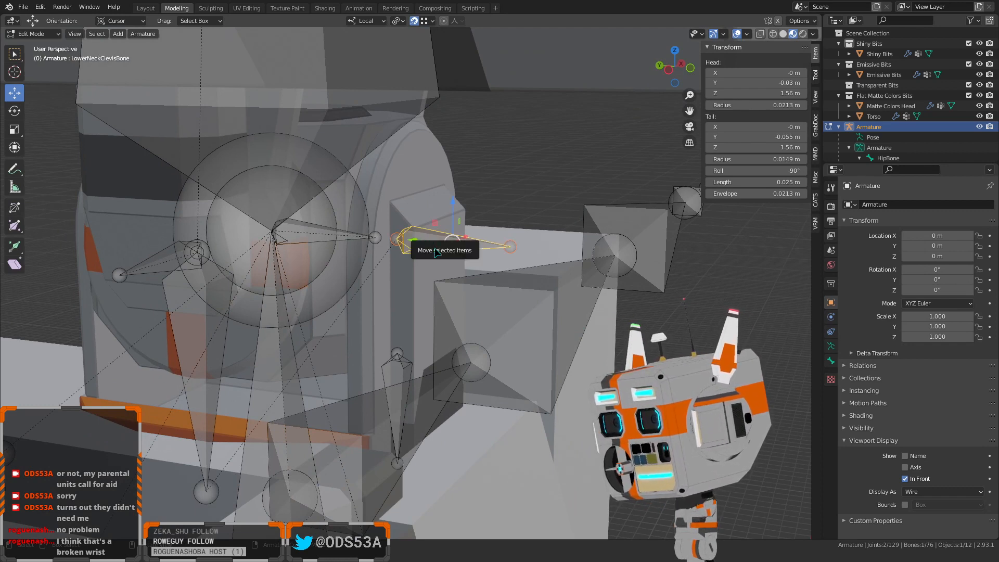
click(405, 378)
click(402, 373)
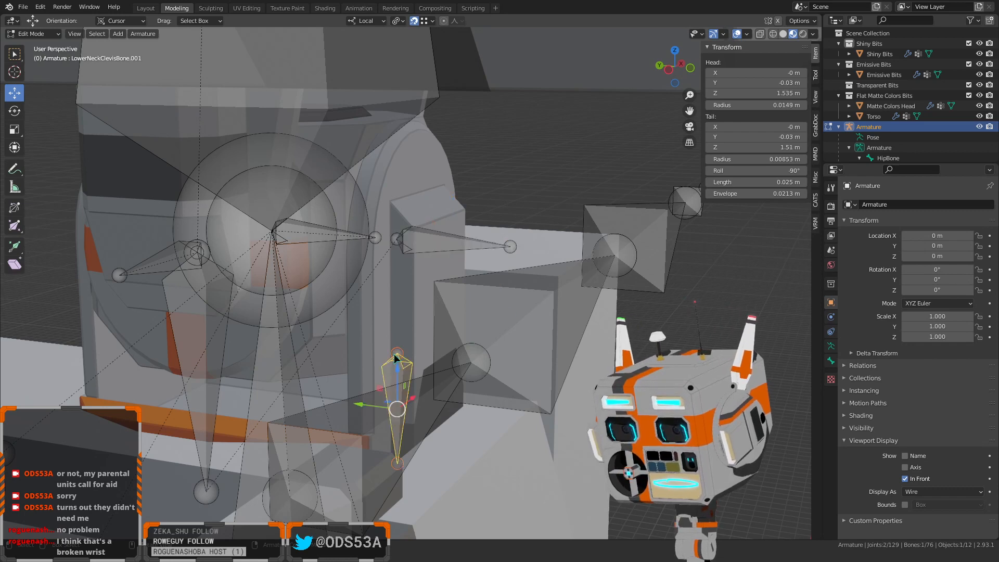
click(398, 355)
drag(397, 314, 509, 252)
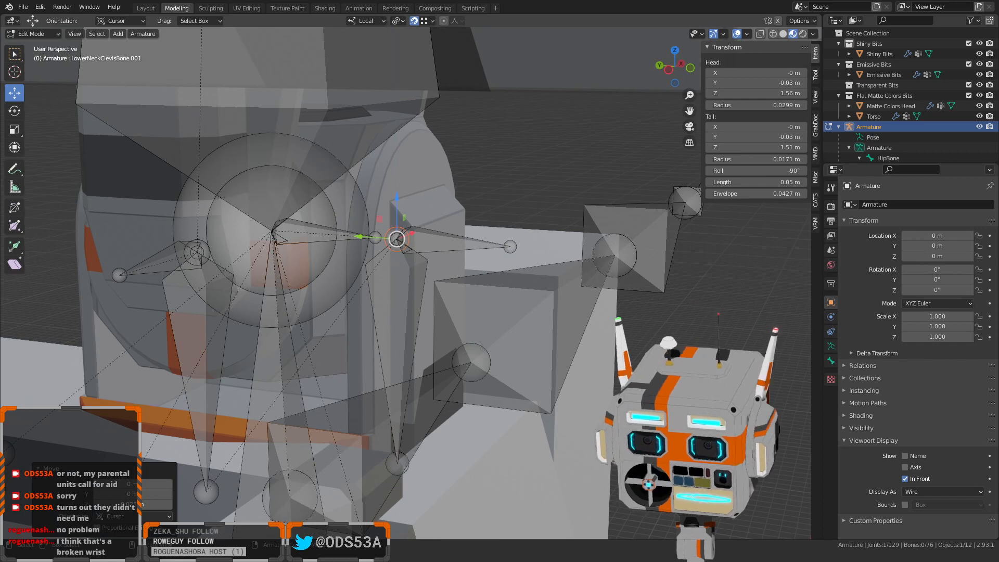
Parent LowerNeckClevisBone.001 to LowerNeckClevisBone with Keep Offset
key(alt+a)
click(418, 315)
shift+click(465, 248)
right_click(521, 179)
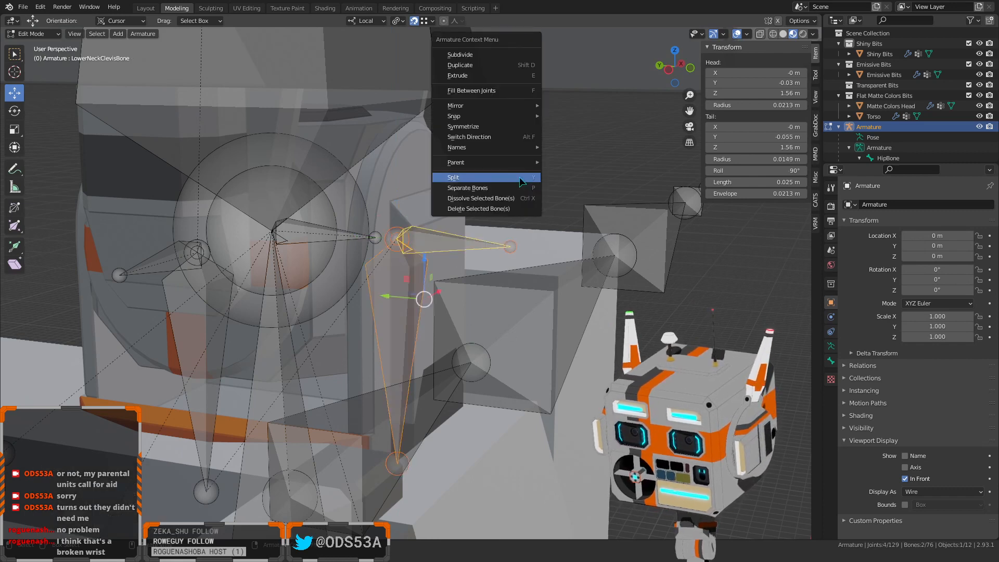
mouse_move(522, 164)
click(564, 163)
click(562, 162)
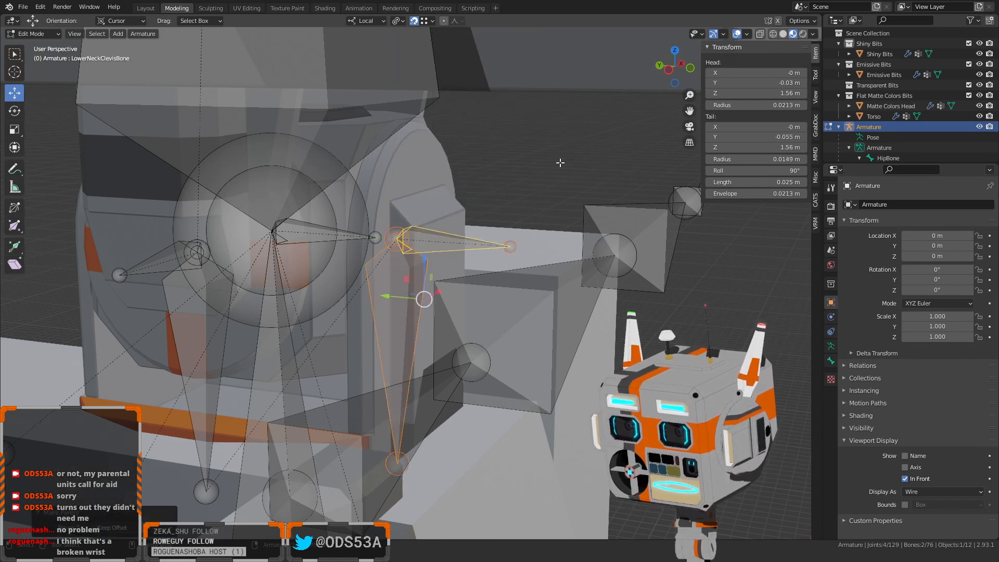
click(537, 194)
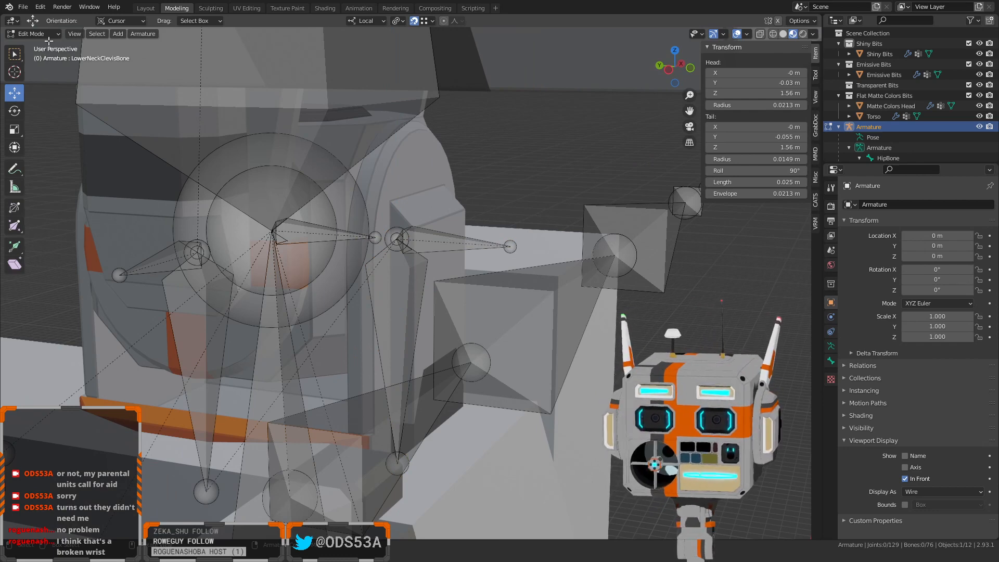
Switch to Pose Mode and copy the Locked Track constraint from LowerNeckClevisBone to LowerNeckClevisBone.001
click(49, 68)
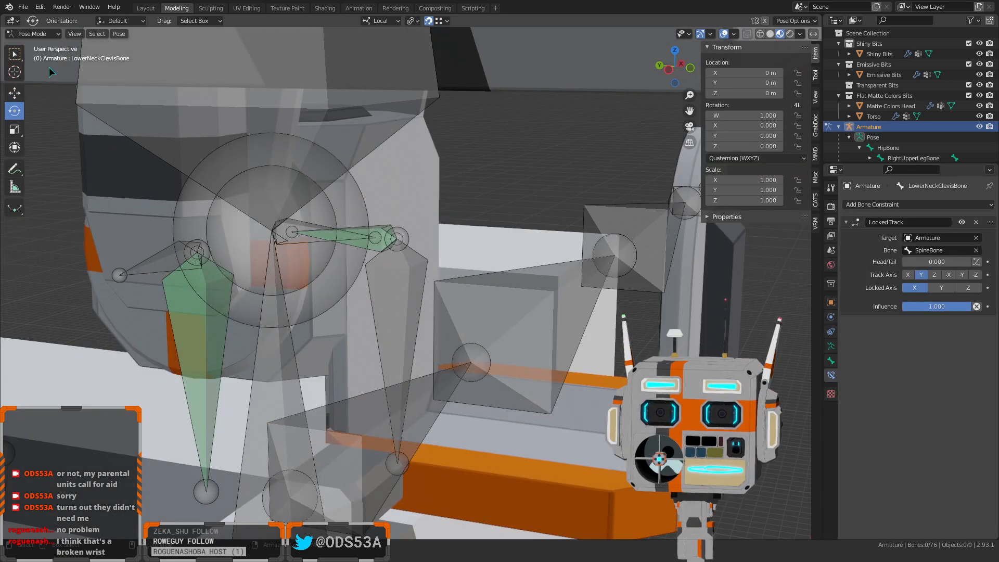
click(363, 244)
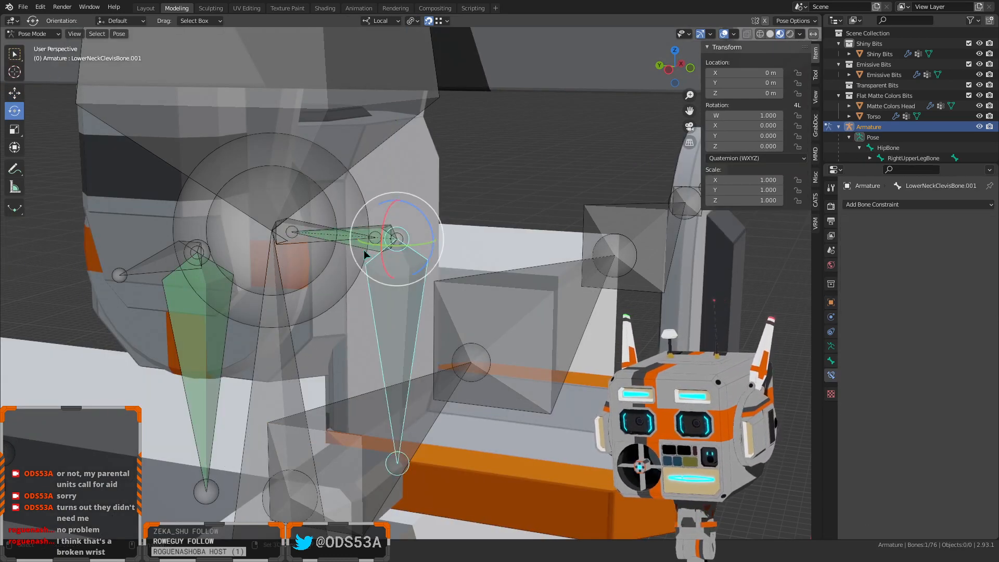
shift+click(388, 269)
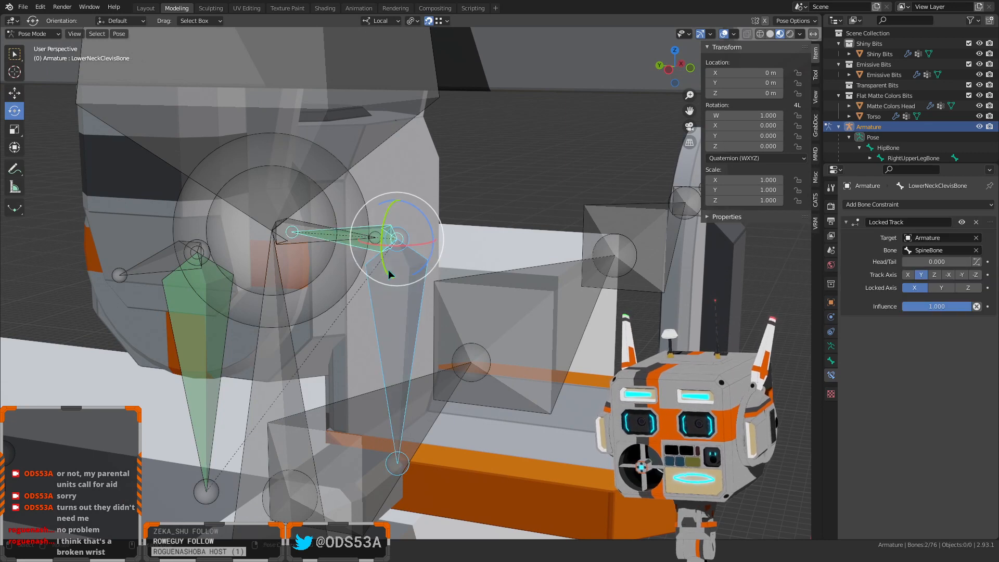
key(shift+ctrl+c)
click(497, 198)
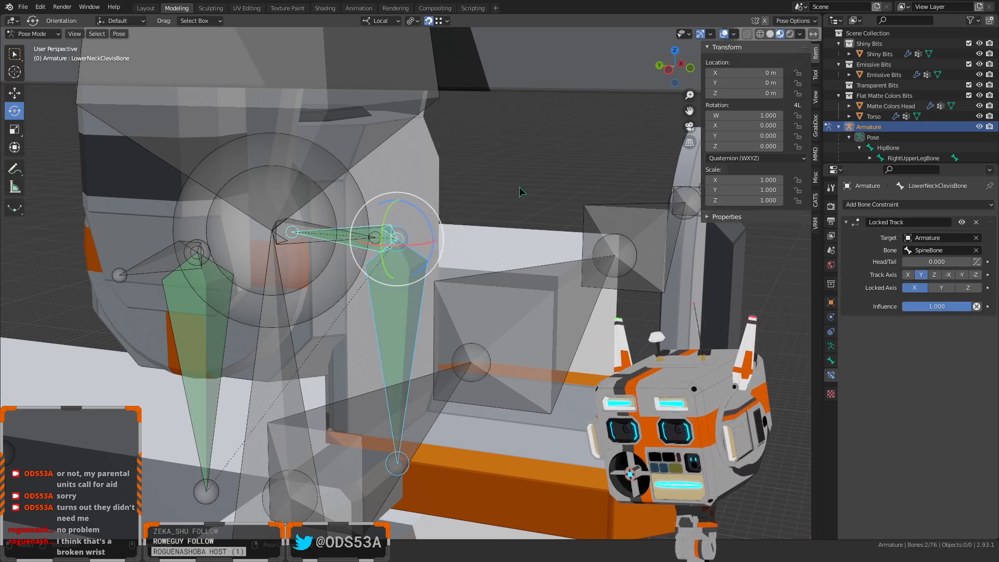
key(alt+a)
Remove the Locked Track constraint from LowerNeckClevisBone
click(373, 228)
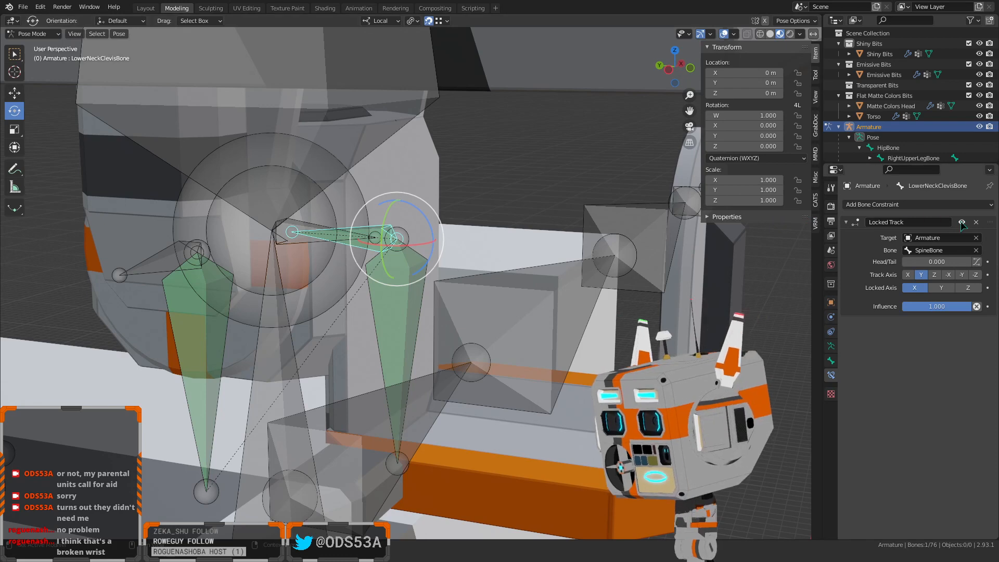
click(976, 223)
click(526, 176)
Test the neck joint by rotating HeadBone twice, undoing each rotation
scroll(525, 176, down, 5)
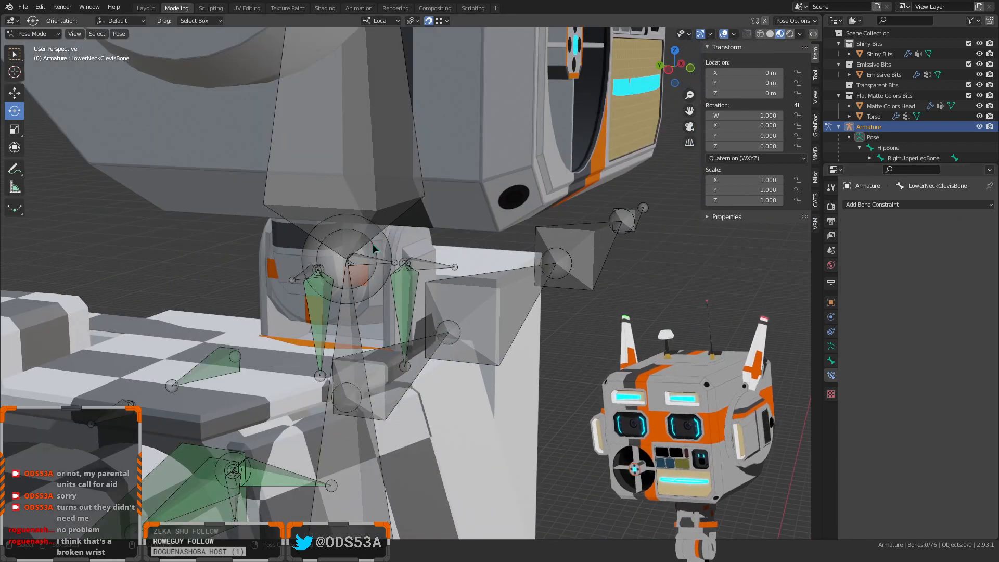
click(368, 201)
middle_drag(369, 199, 357, 195)
drag(346, 253, 380, 230)
key(ctrl+z)
scroll(394, 277, up, 4)
middle_drag(393, 286, 360, 287)
drag(301, 242, 326, 183)
key(ctrl+z)
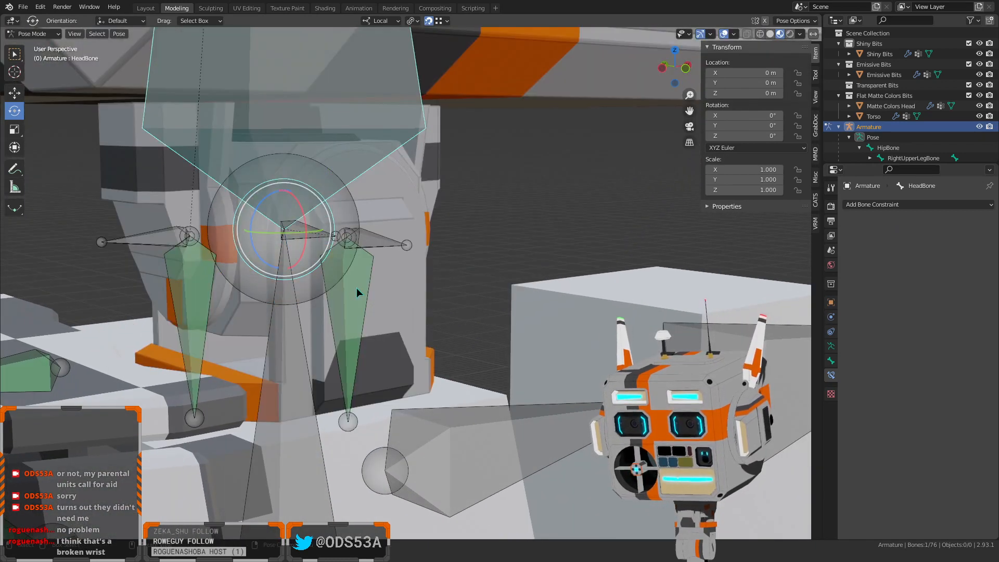
Select LowerNeckClevisBone.001 and turn on the display of bone axes for the armature
click(340, 287)
middle_drag(341, 323, 365, 319)
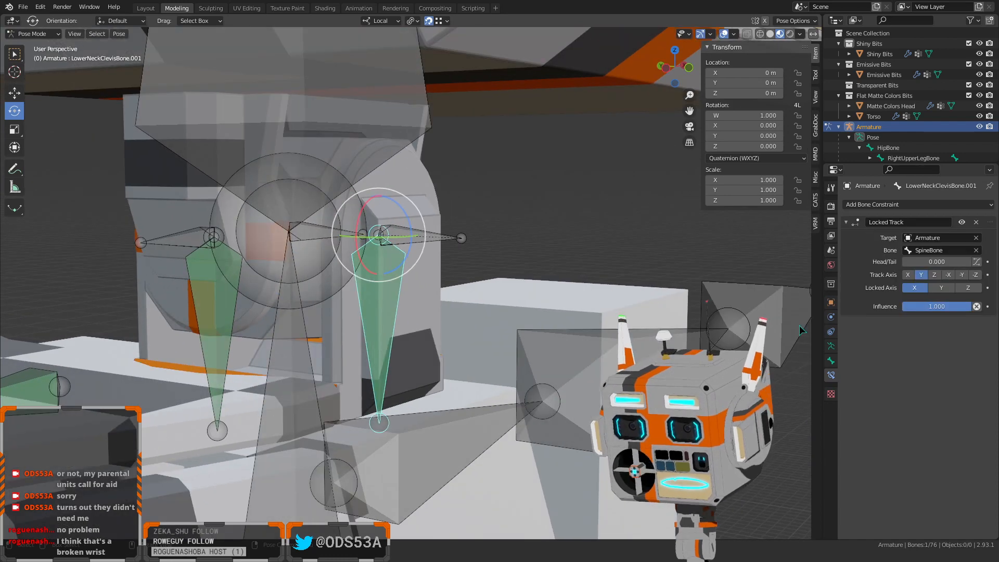
click(830, 347)
click(904, 424)
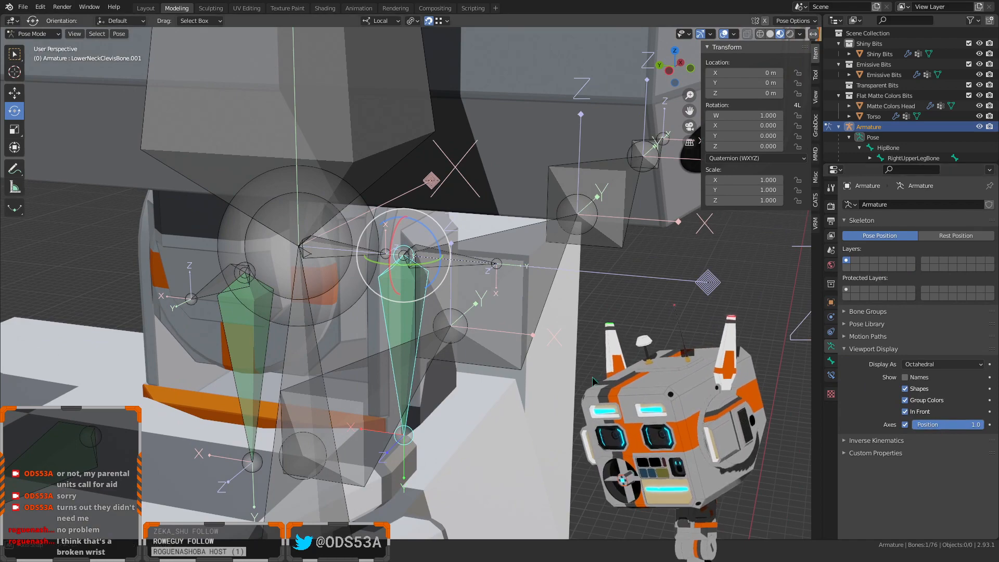
middle_drag(595, 378, 394, 302)
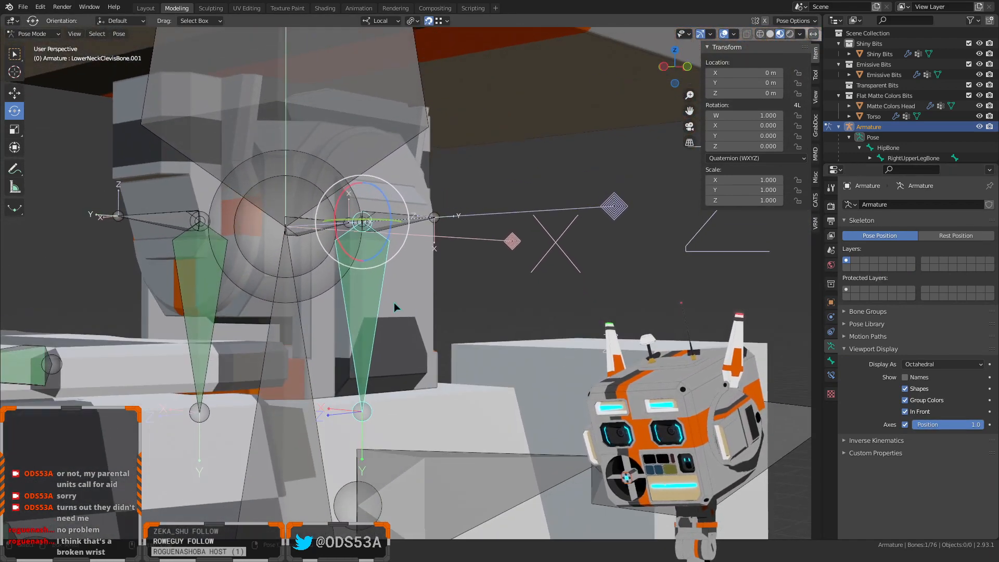
Try Z as the locked axis of LowerNeckClevisBone.001's Locked Track constraint, and undo the change
click(831, 375)
scroll(549, 291, up, 2)
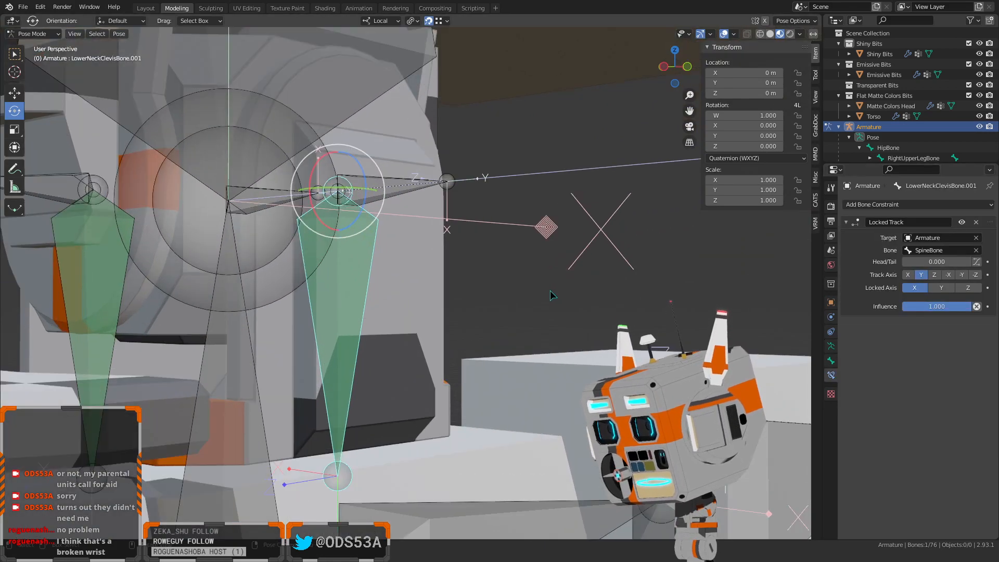
middle_drag(540, 302, 507, 309)
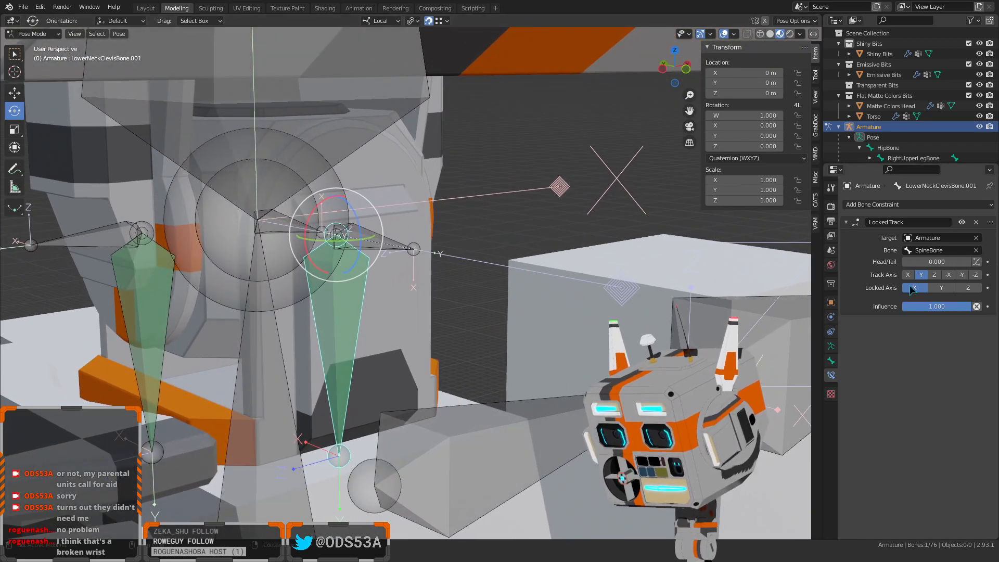
click(968, 287)
middle_drag(468, 364, 420, 373)
scroll(427, 366, up, 5)
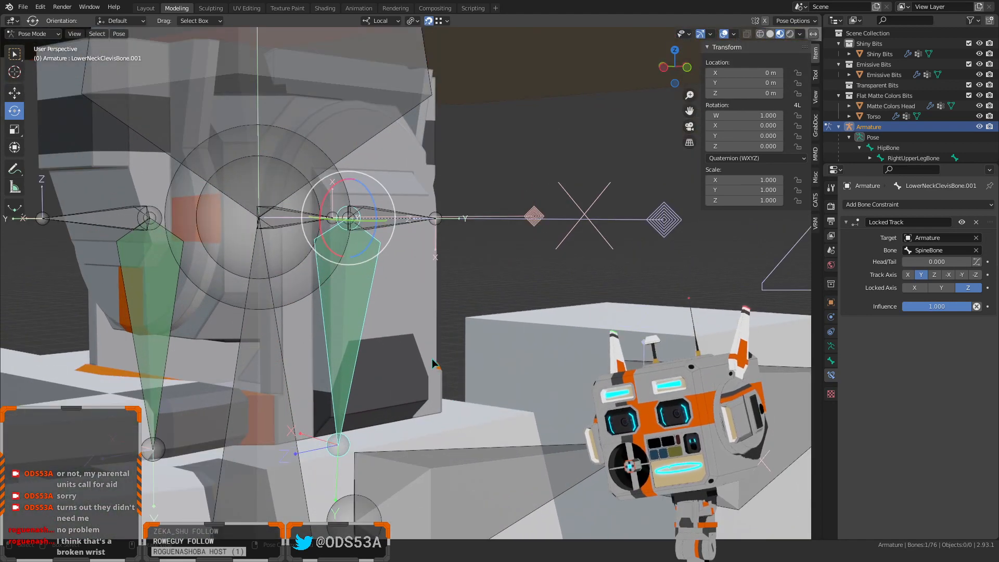
key(ctrl+z)
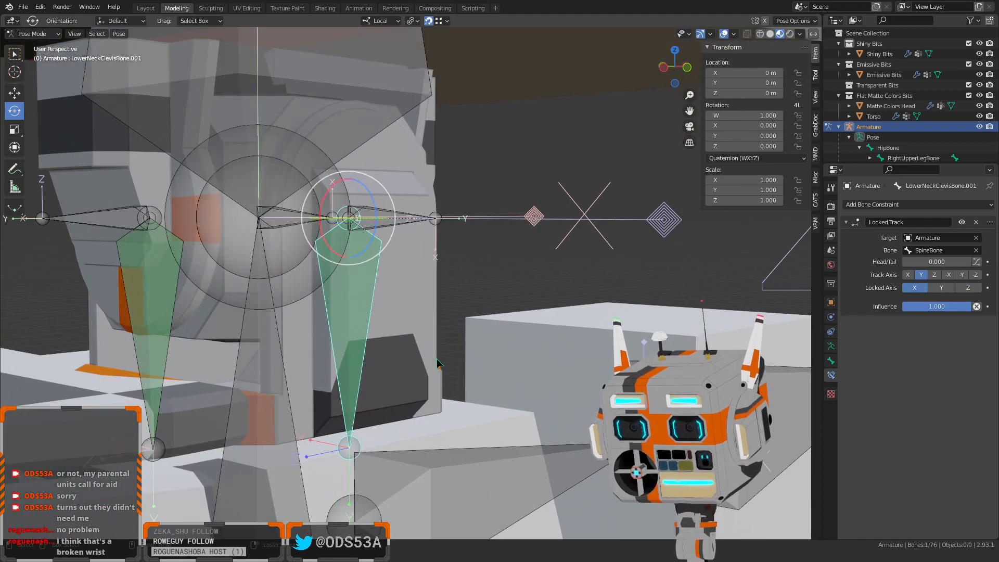
scroll(445, 317, down, 1)
click(497, 294)
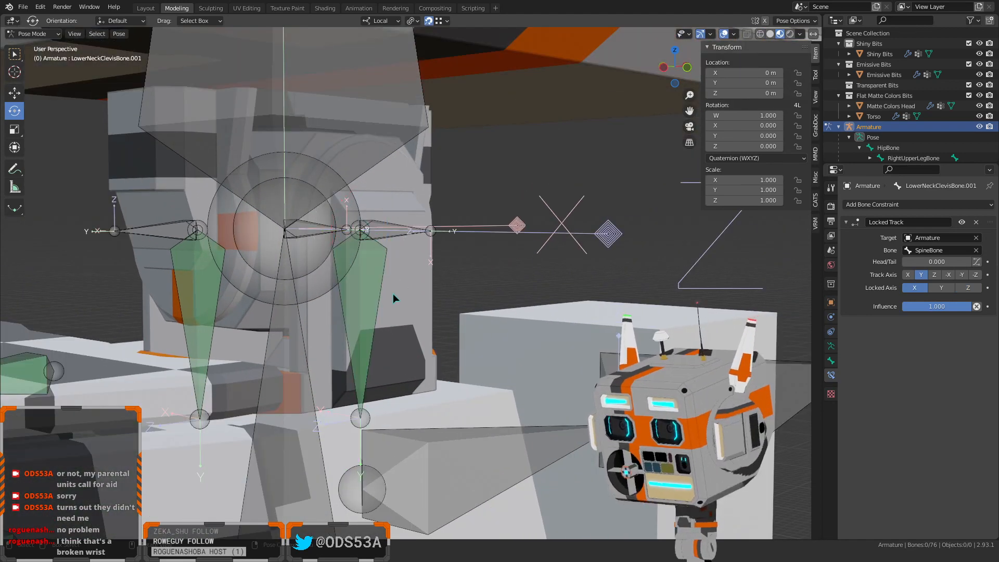
Return to Edit Mode and rename the horizontal LowerNeckClevisBone as LowerNeckClevisRotatorBone
mouse_move(395, 303)
middle_down()
mouse_move(408, 310)
mouse_move(401, 291)
middle_up()
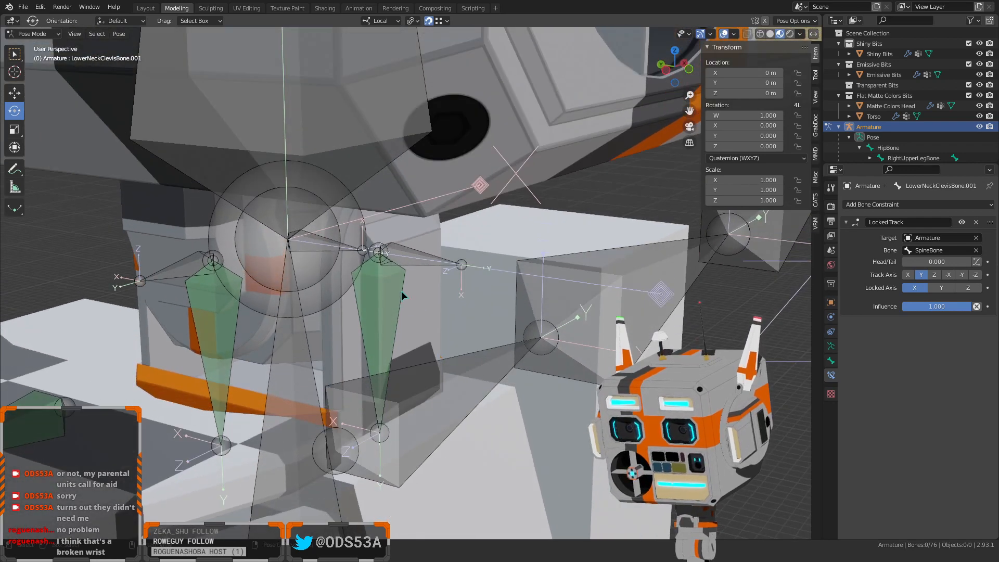
click(380, 305)
key(Tab)
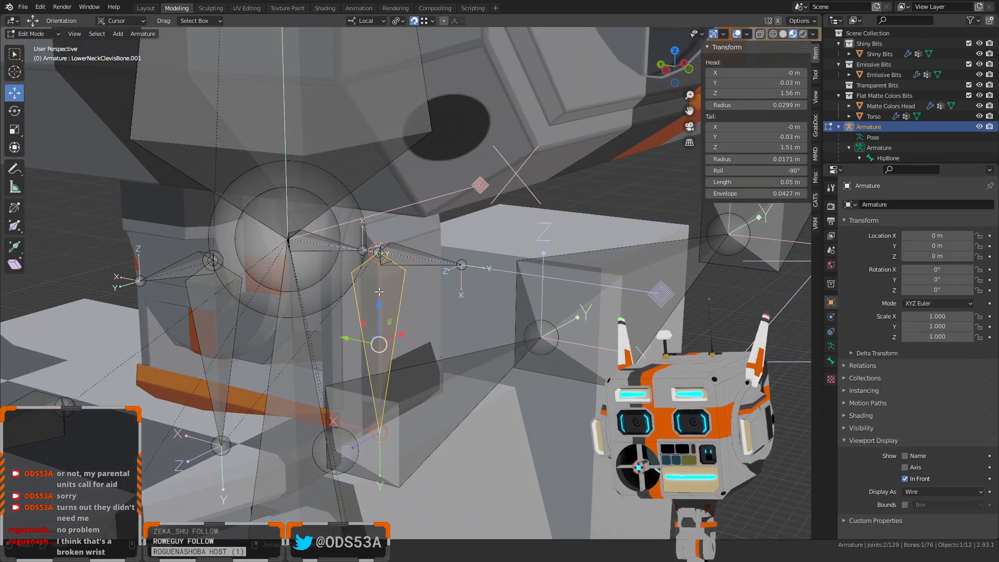
click(830, 361)
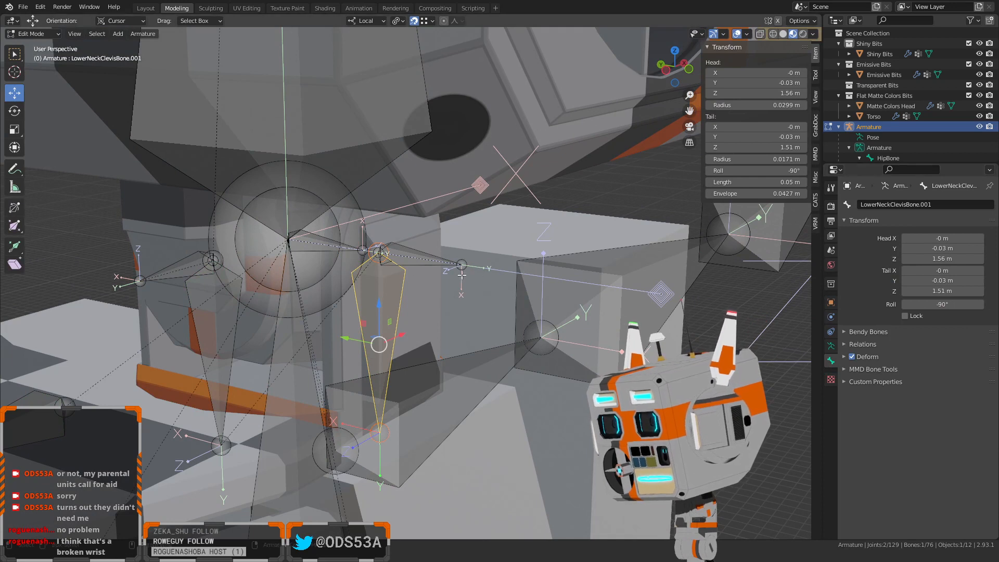
click(412, 257)
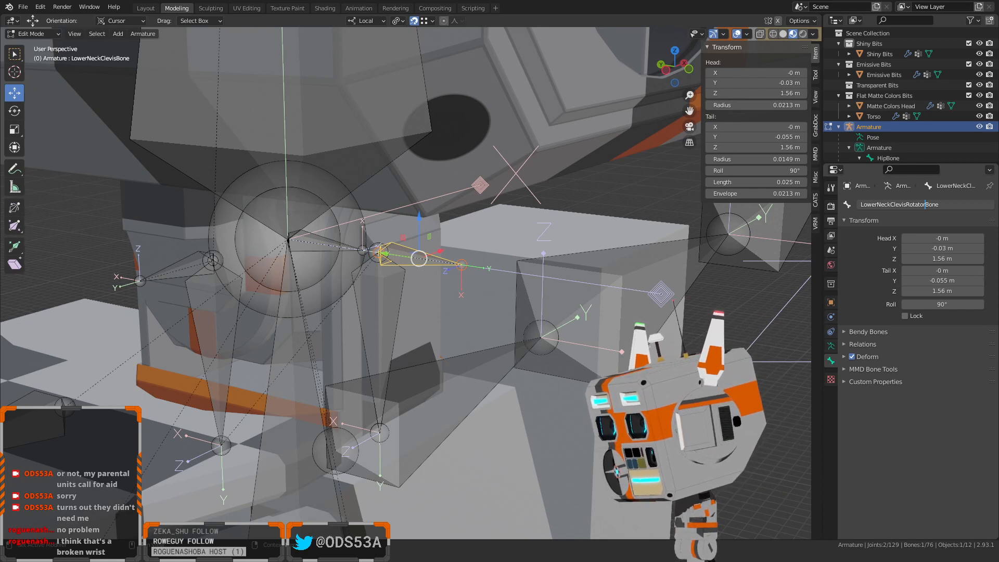
key(Return)
Rename LowerNeckClevisBone.001 as LowerNeckClevisBone
click(370, 311)
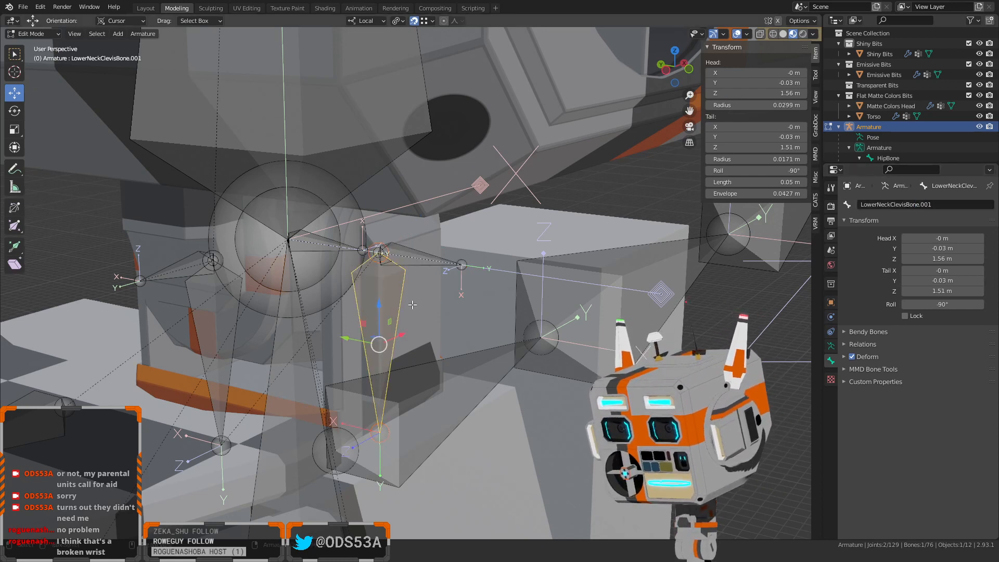
double_click(952, 203)
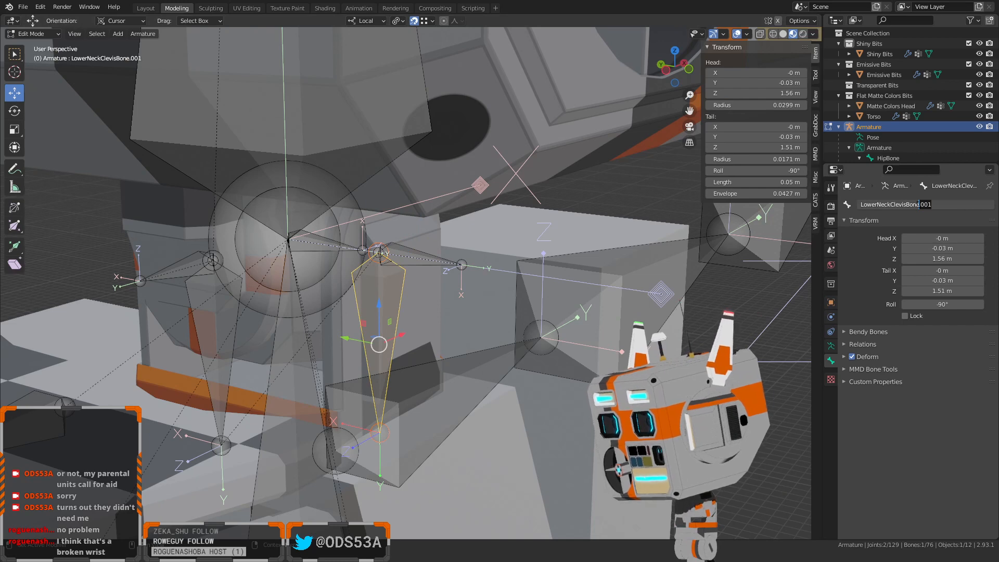
key(Return)
key(alt+a)
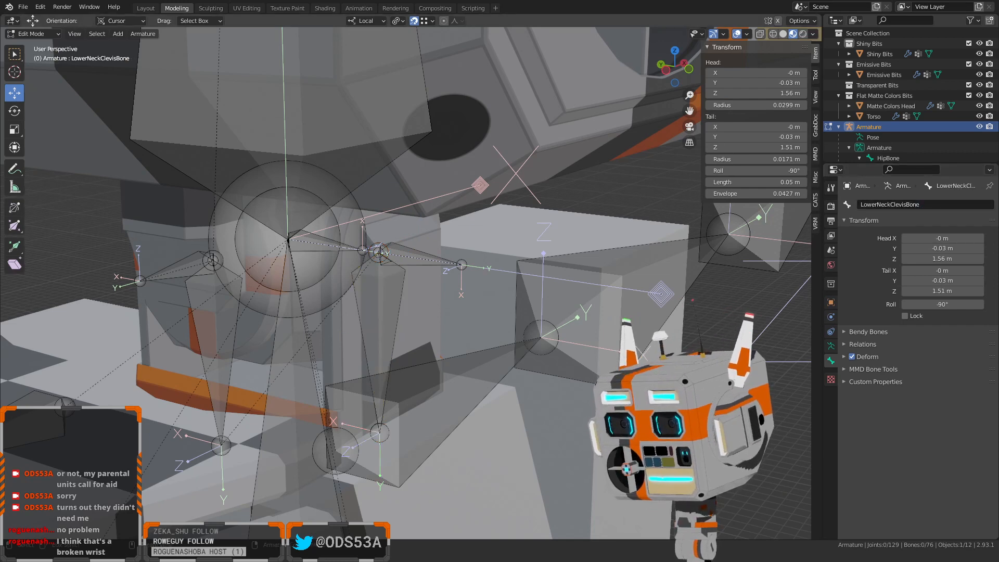
In Pose Mode, trackball-rotate HeadBone to test how the neck clevis bones follow, and undo the rotation
click(35, 35)
click(36, 69)
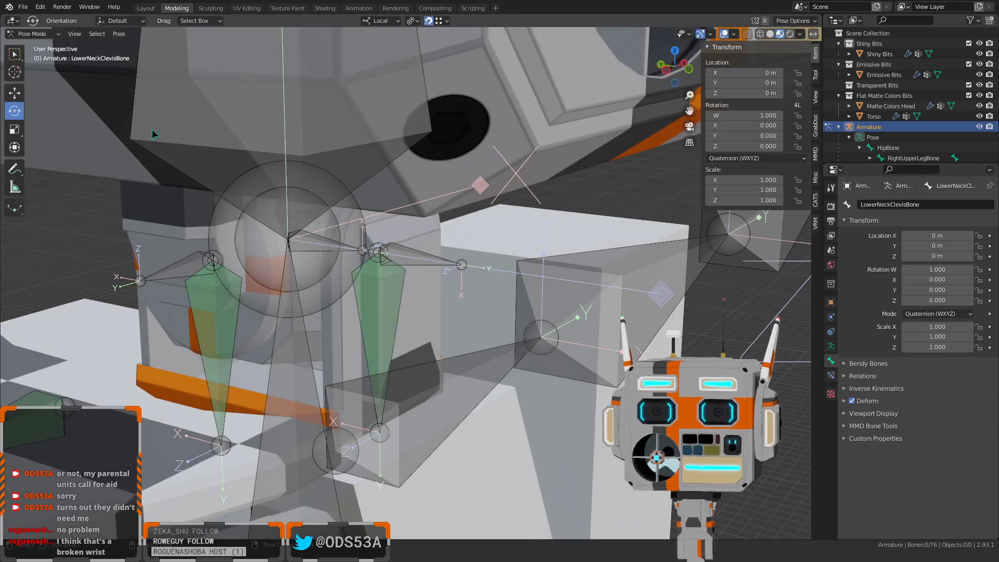
middle_drag(366, 265, 304, 255)
click(332, 194)
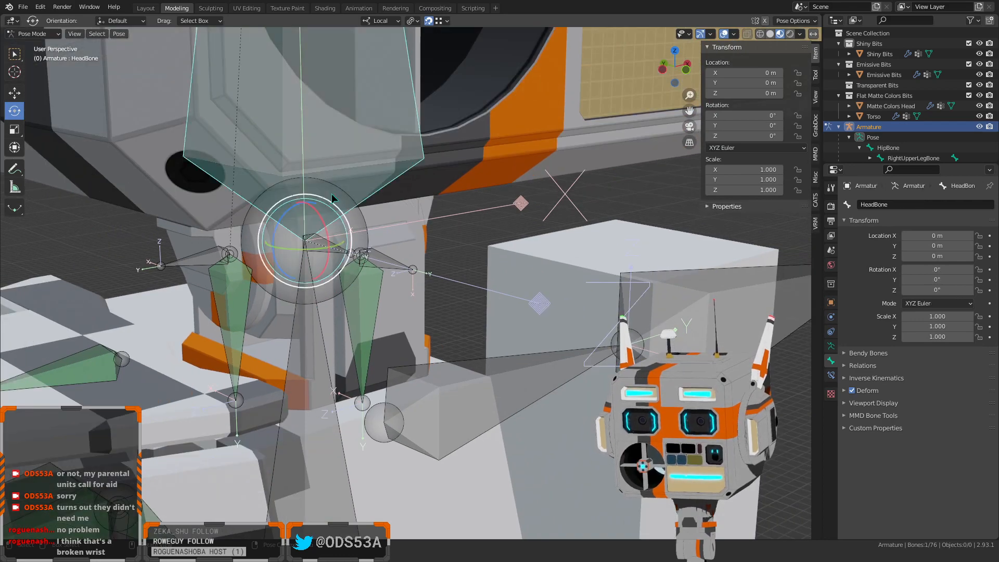
key(r)
key(r)
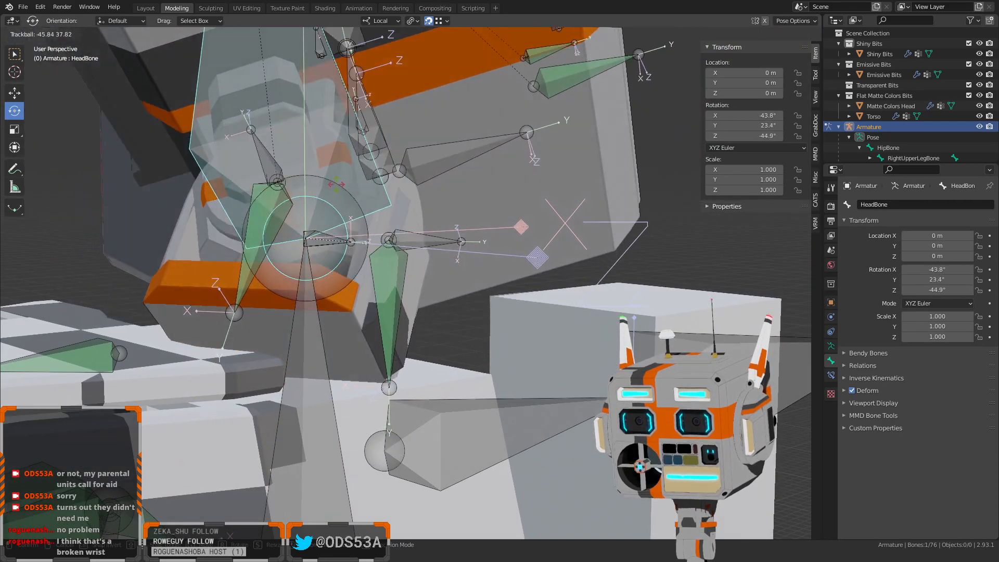
click(340, 221)
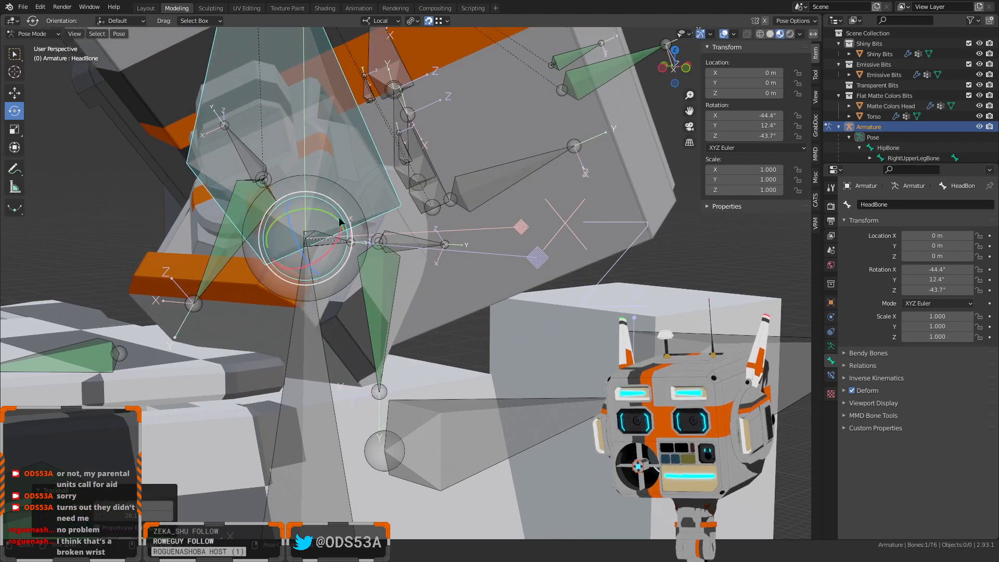
middle_drag(445, 300, 415, 317)
key(ctrl+z)
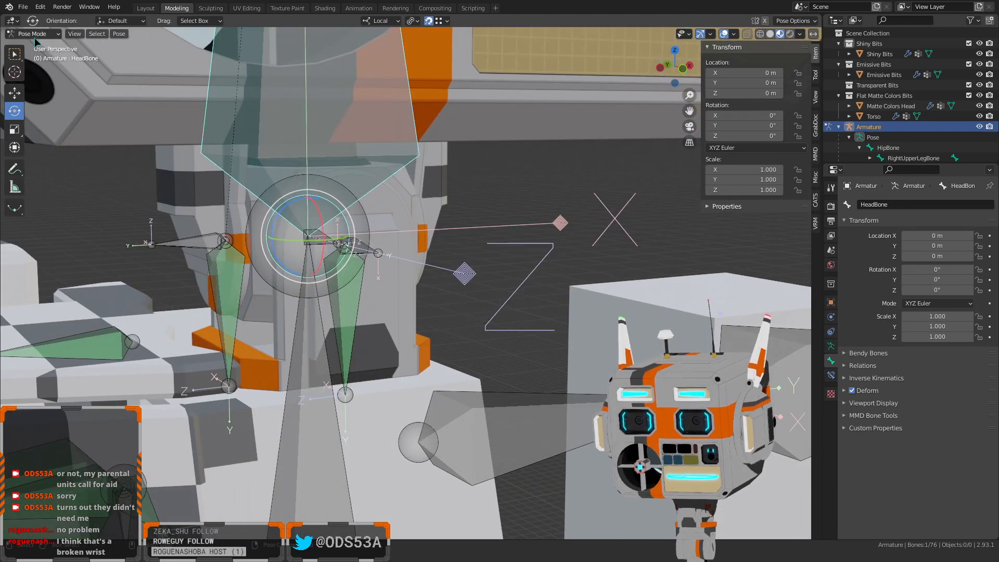
Return to Edit Mode and examine the orientation of LowerNeckClevisRotatorBone and LowerNeckClevisBone at the lower neck joint
key(Tab)
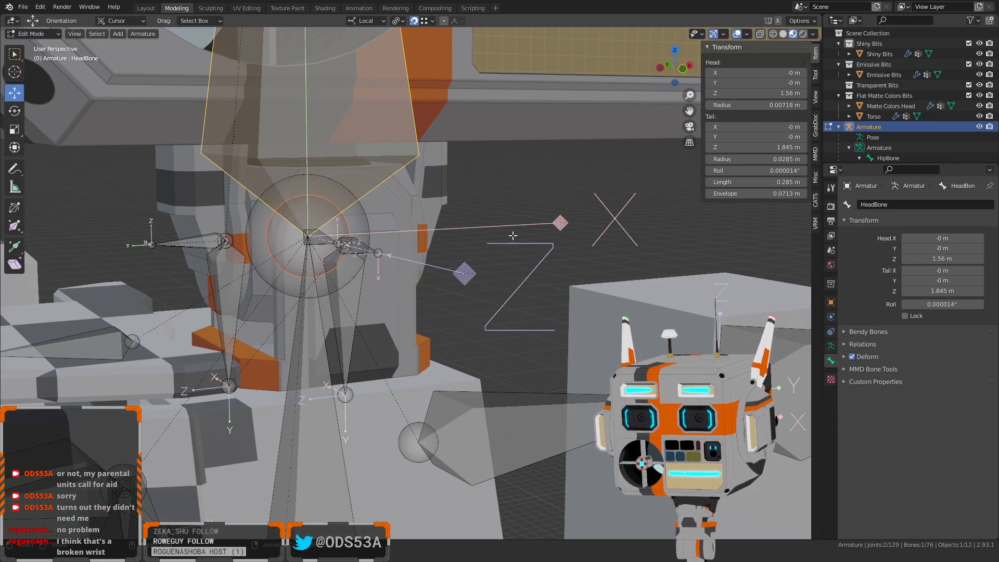
click(352, 238)
middle_drag(354, 242, 406, 286)
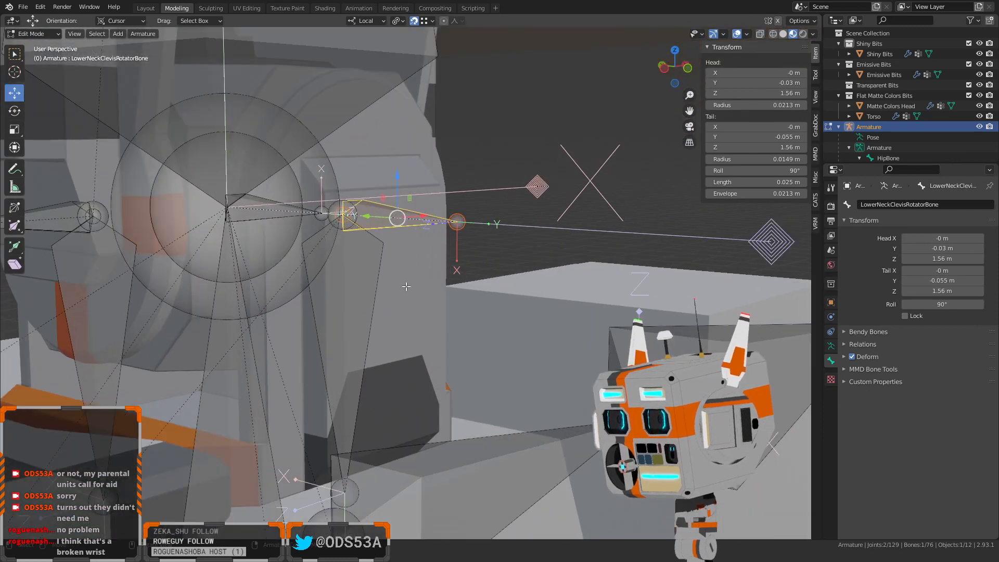
click(337, 307)
middle_drag(337, 307, 369, 280)
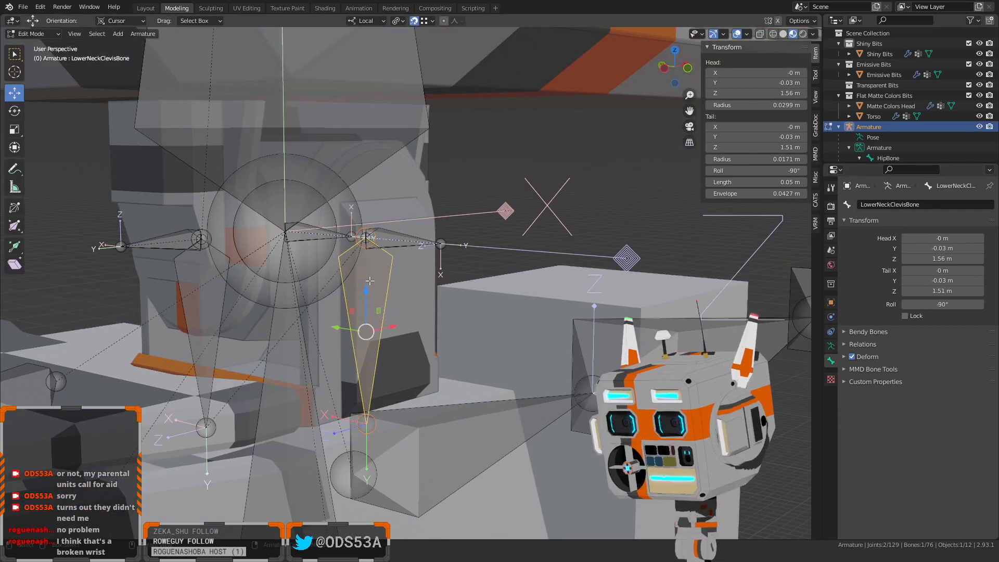
click(394, 238)
middle_drag(394, 239, 379, 287)
click(375, 293)
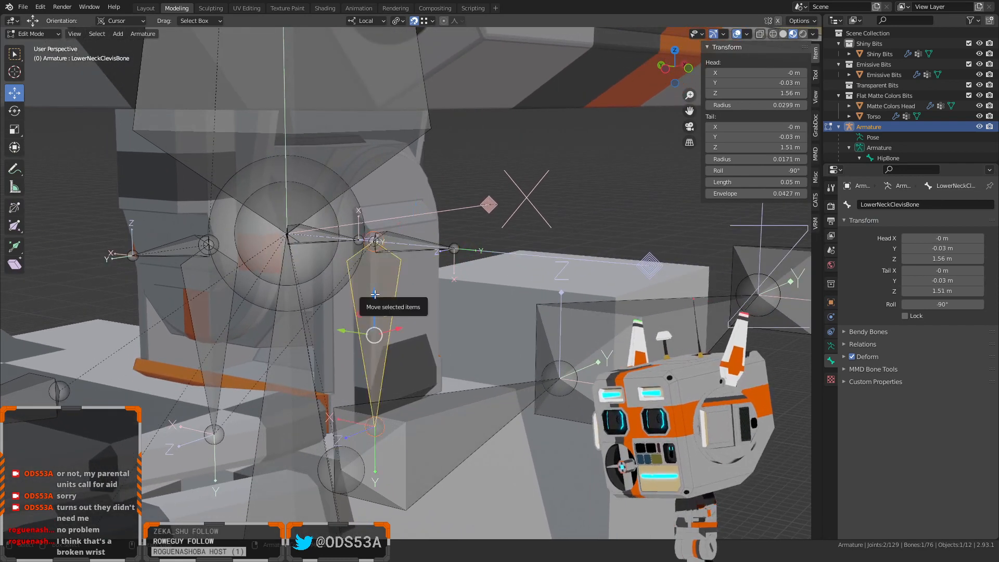
click(400, 242)
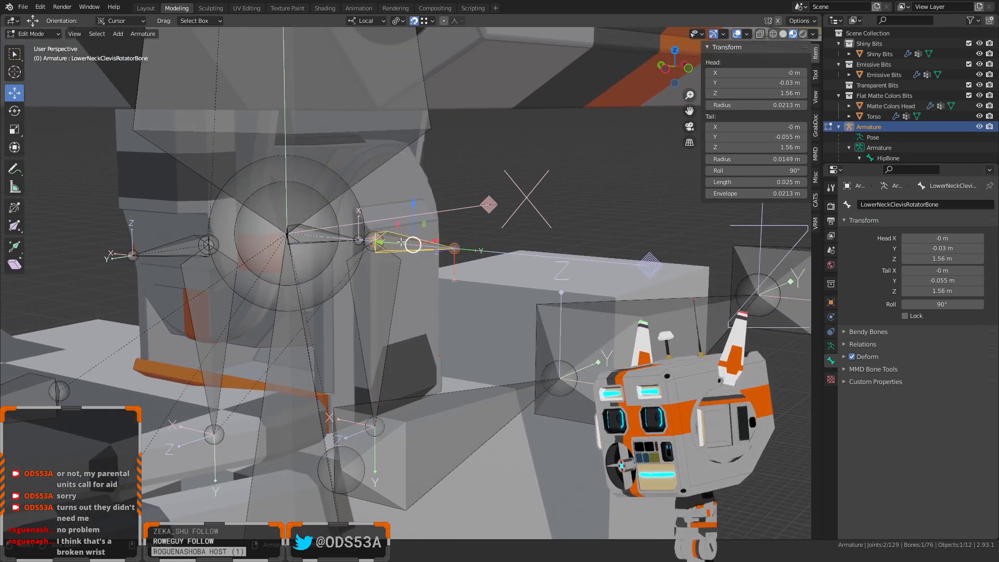
click(384, 282)
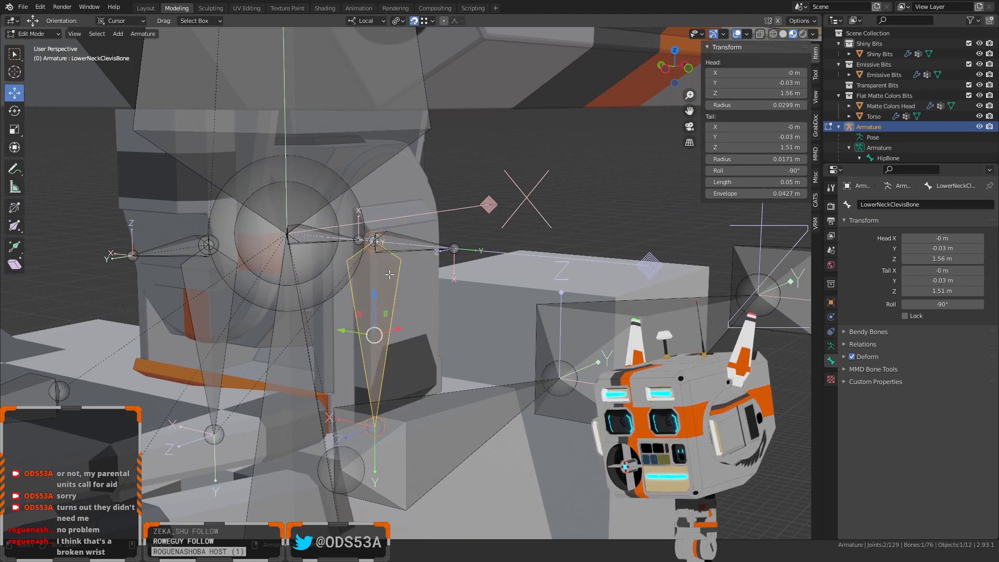
Leave the armature for Object Mode and open the Matte Colors Head mesh in Edit Mode
key(ctrl+Tab)
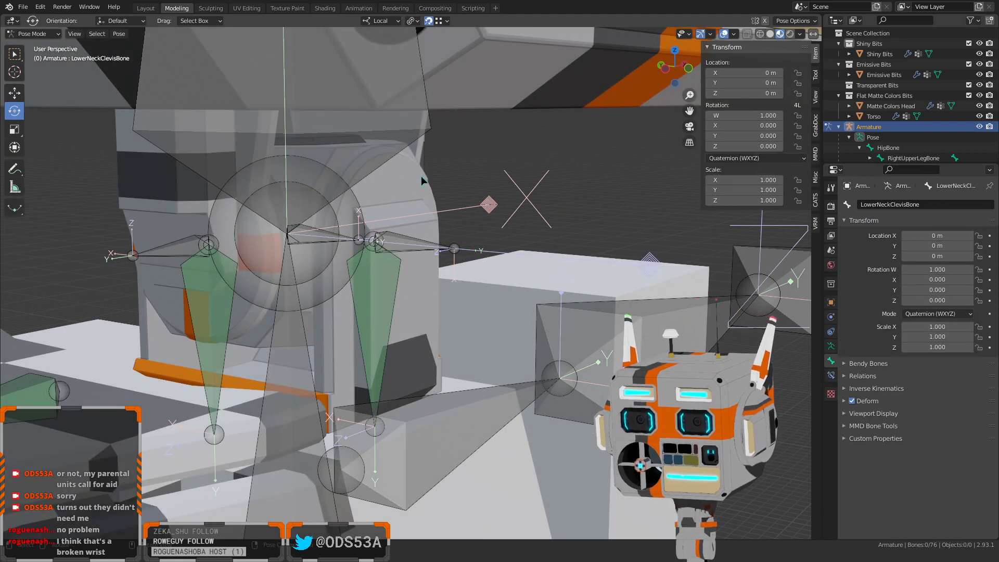
click(33, 35)
click(35, 48)
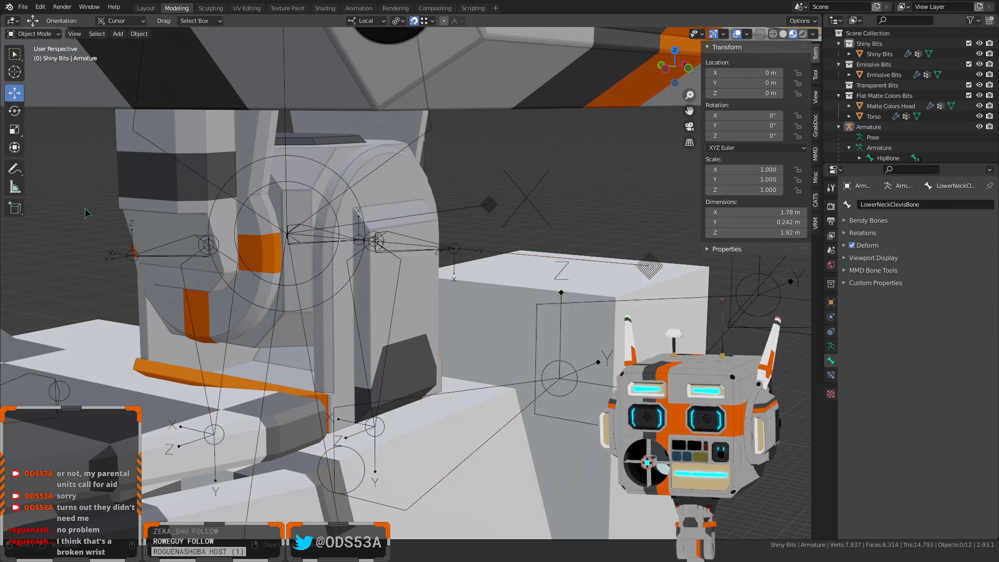
click(407, 188)
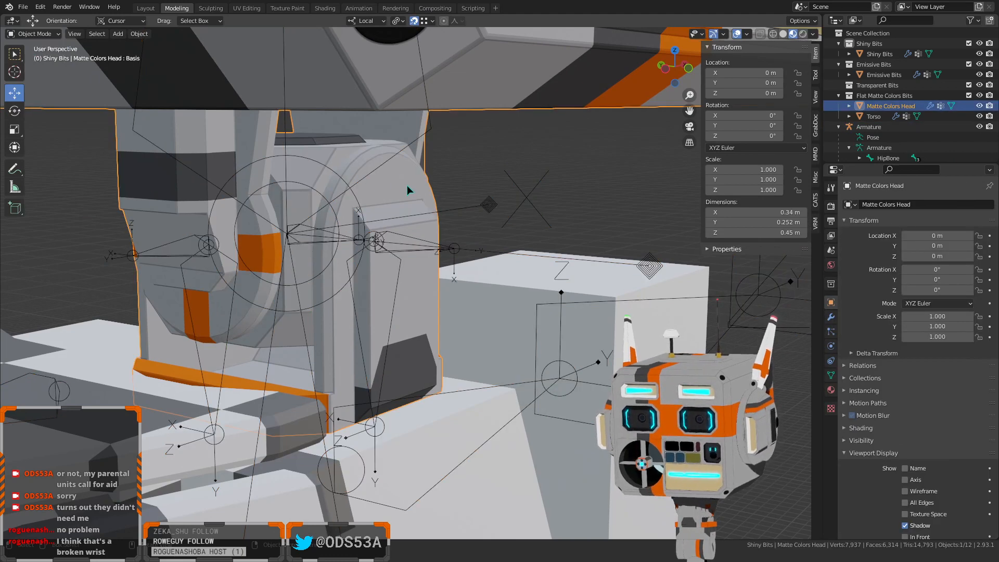
key(Tab)
middle_drag(484, 351, 457, 344)
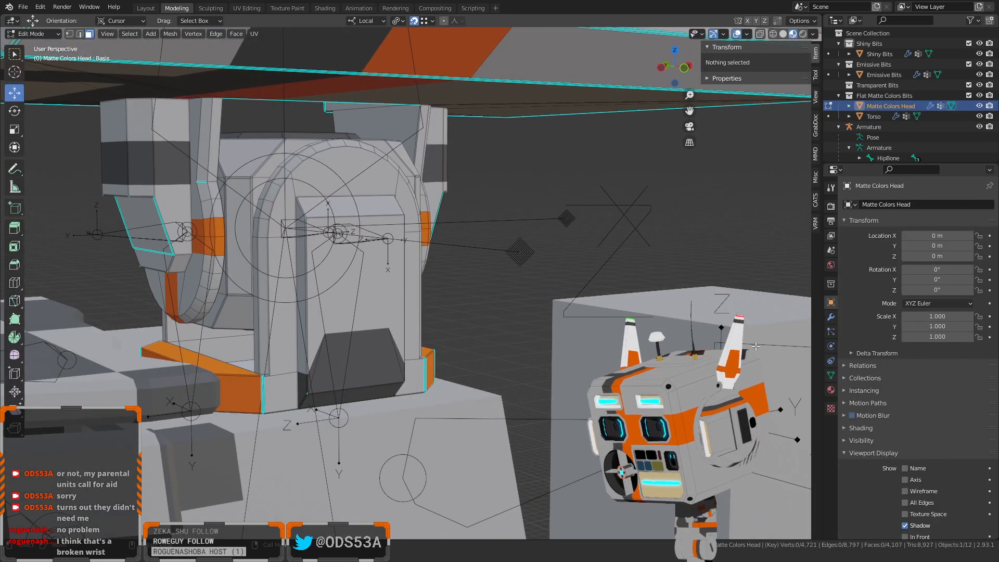
Select the mesh vertices belonging to the Lower Neck Clevis vertex group of Matte Colors Head
click(831, 375)
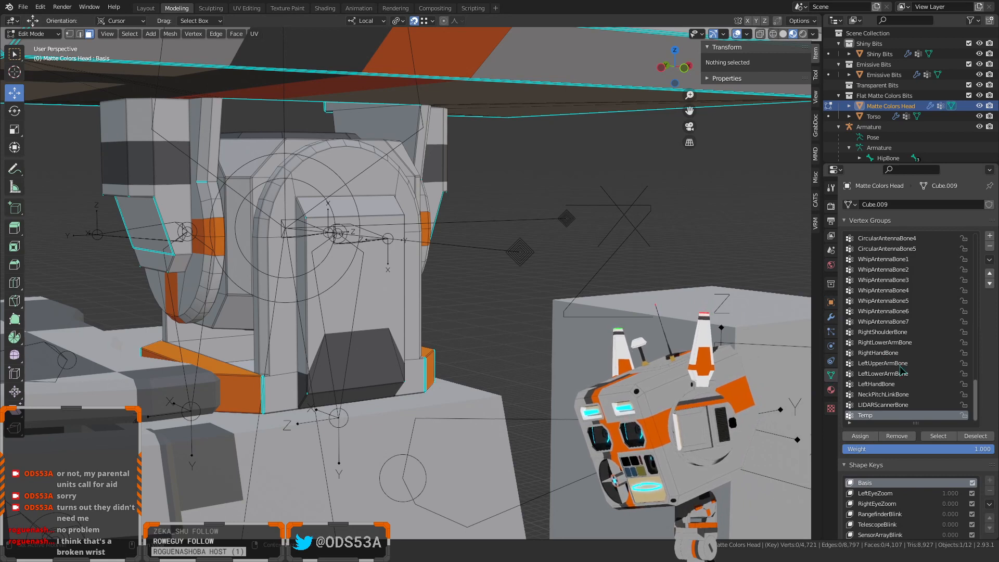
scroll(913, 388, up, 3)
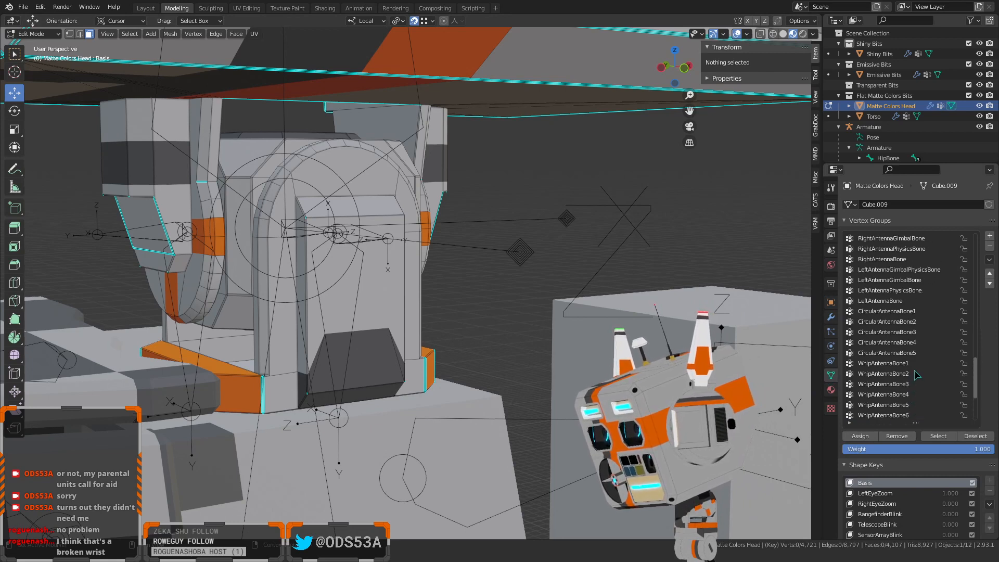
scroll(918, 385, down, 3)
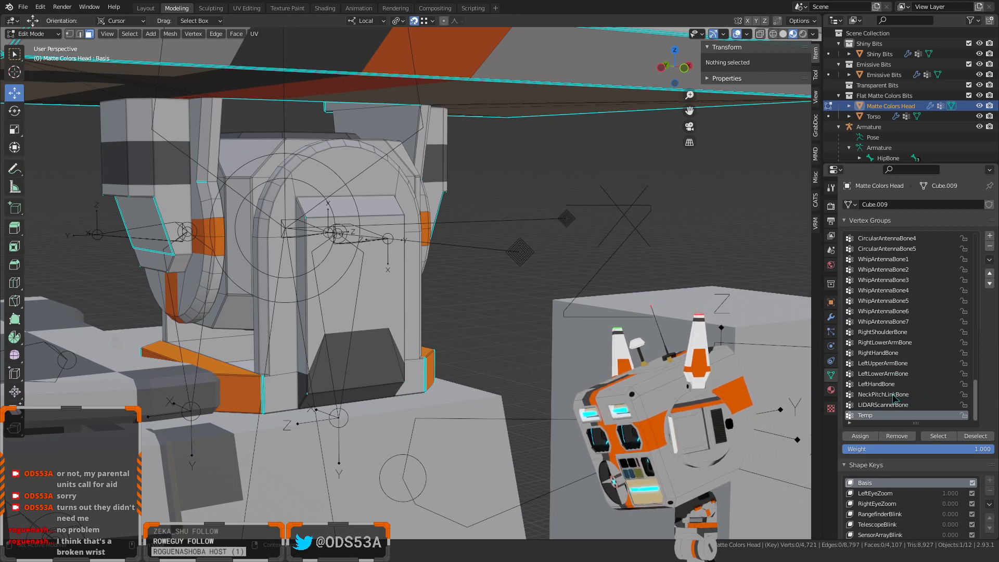
scroll(555, 347, down, 3)
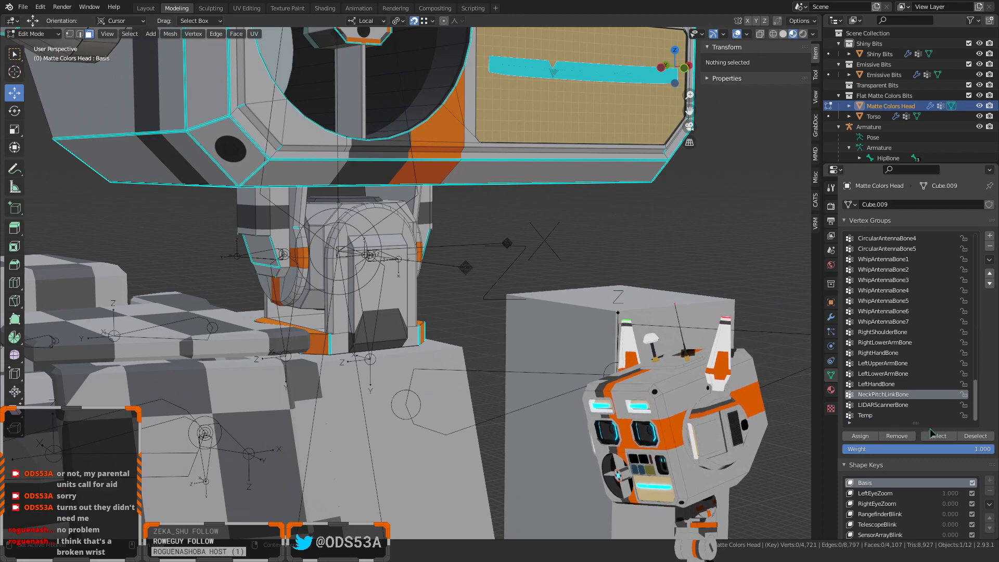
scroll(385, 326, down, 6)
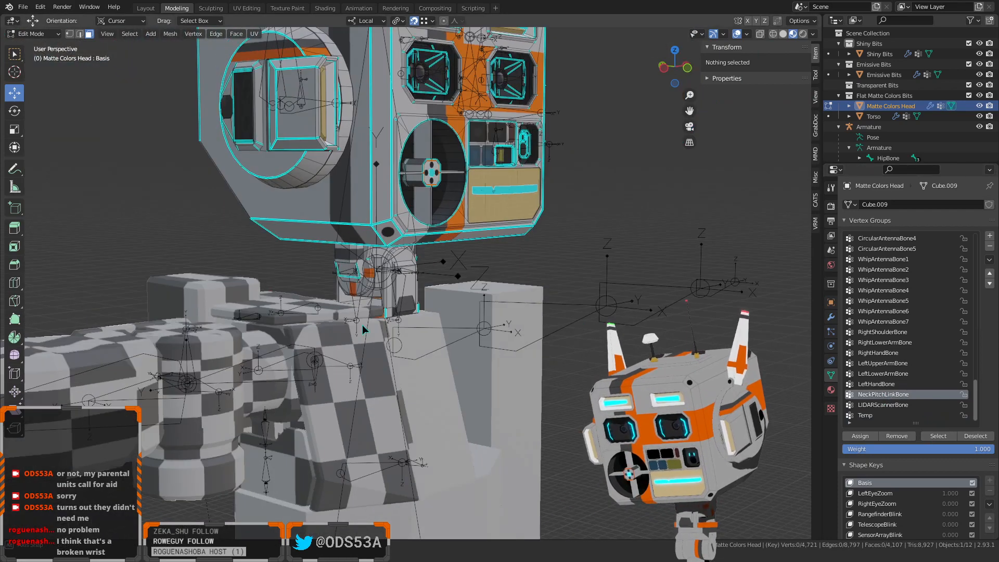
scroll(407, 327, up, 5)
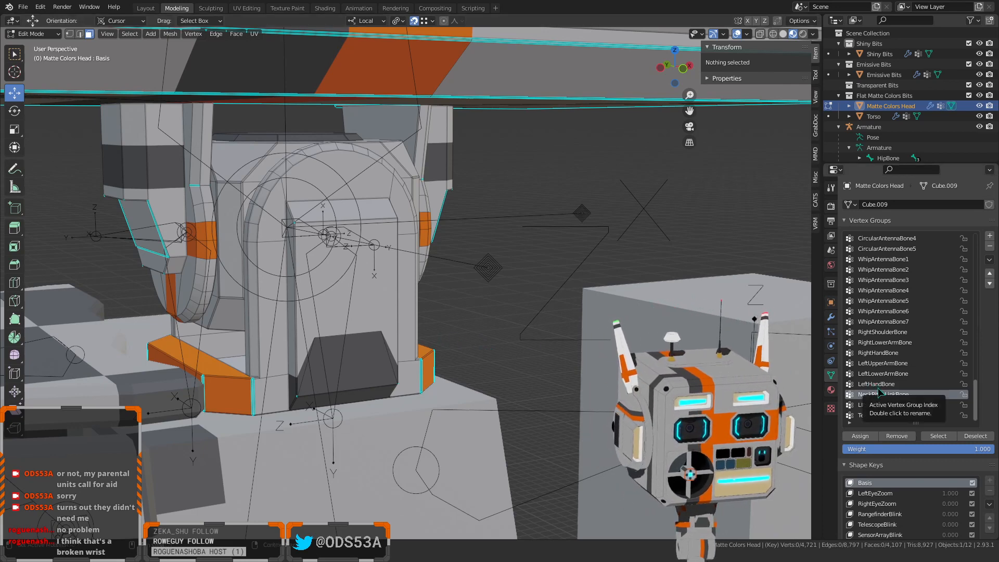
scroll(894, 385, up, 10)
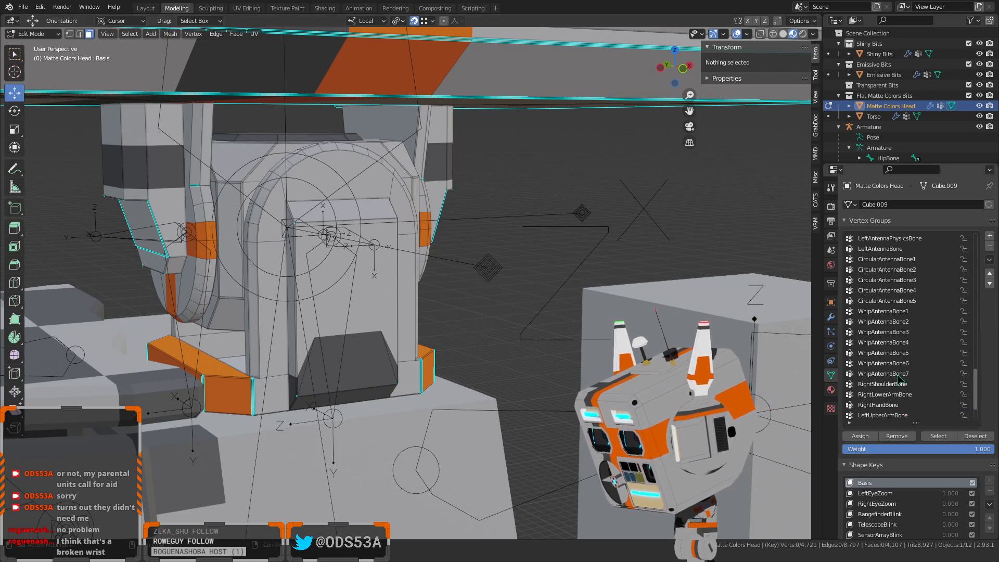
scroll(898, 378, up, 15)
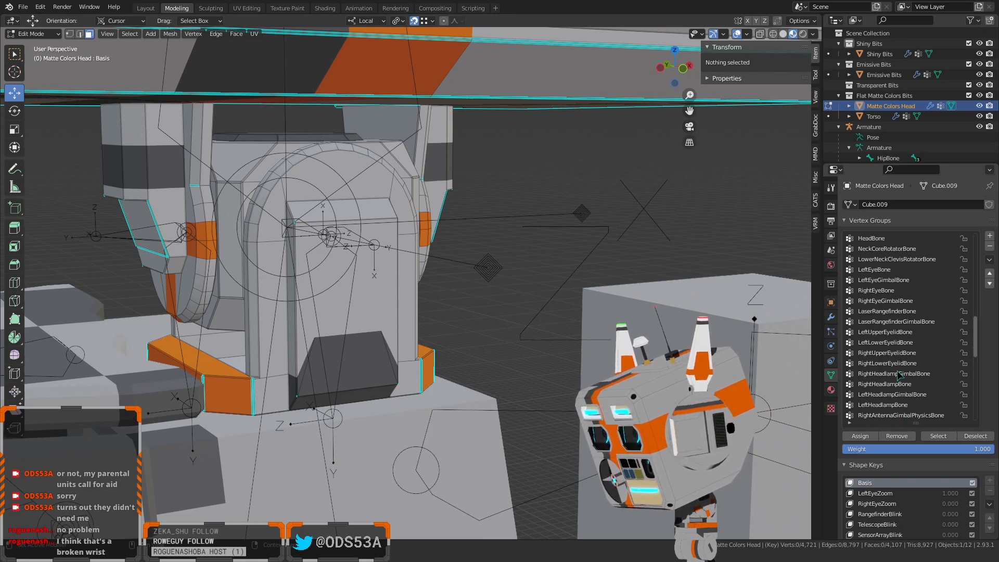
scroll(898, 375, up, 6)
scroll(899, 374, up, 1)
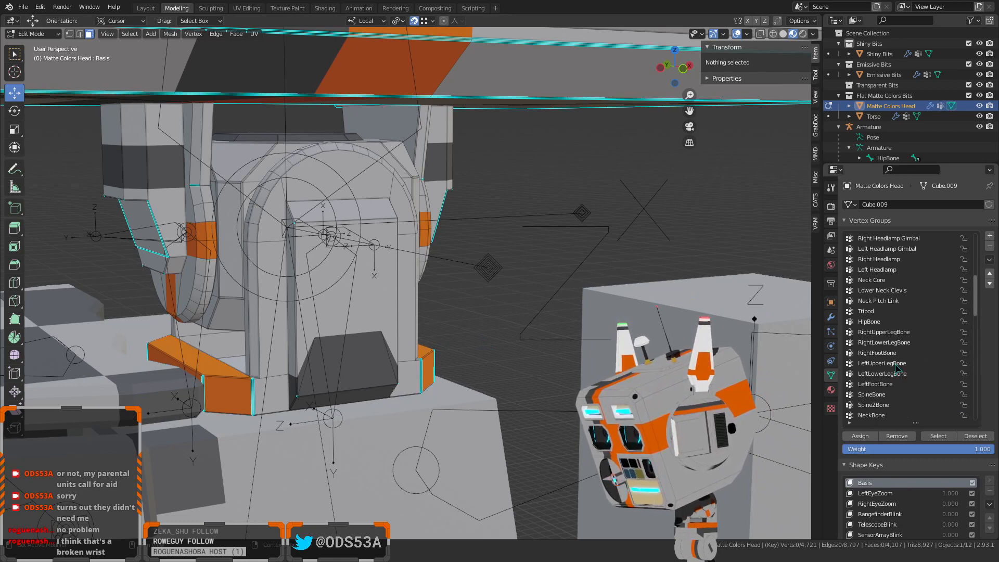
click(884, 290)
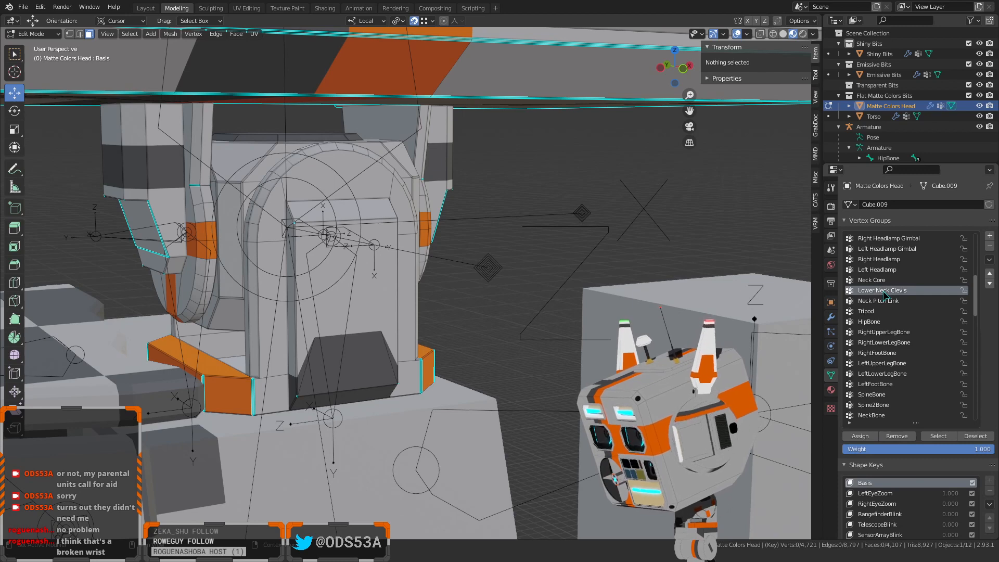
click(938, 435)
Look through the vertex group list of Matte Colors Head for the groups belonging to the neck clevis bones
scroll(903, 362, down, 8)
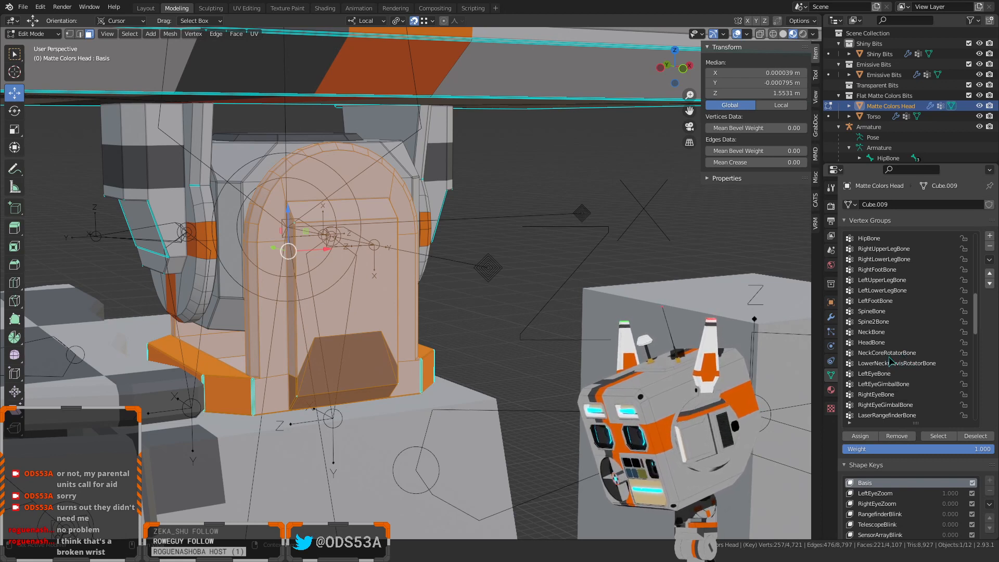
scroll(889, 356, up, 1)
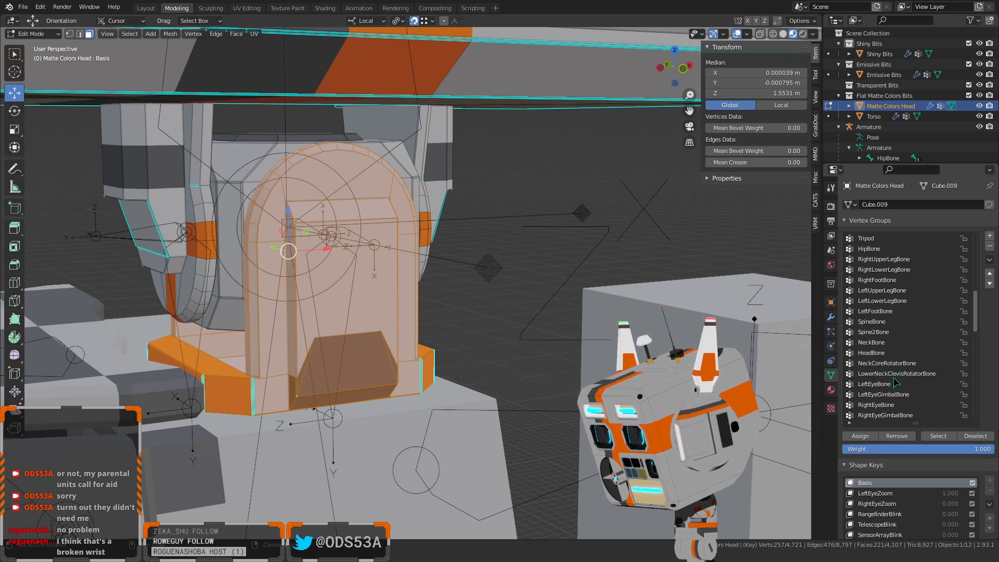
scroll(891, 368, up, 7)
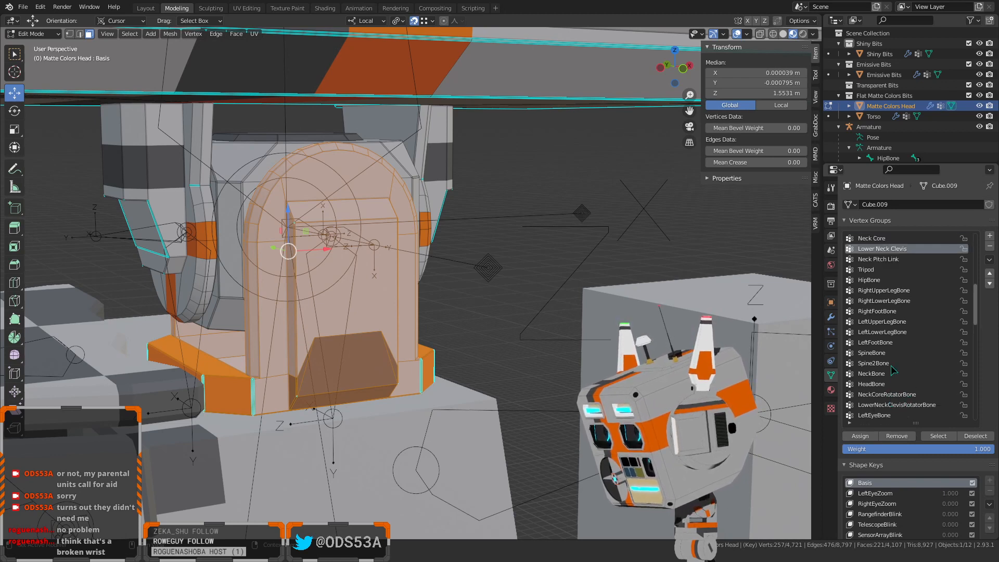
scroll(892, 369, up, 15)
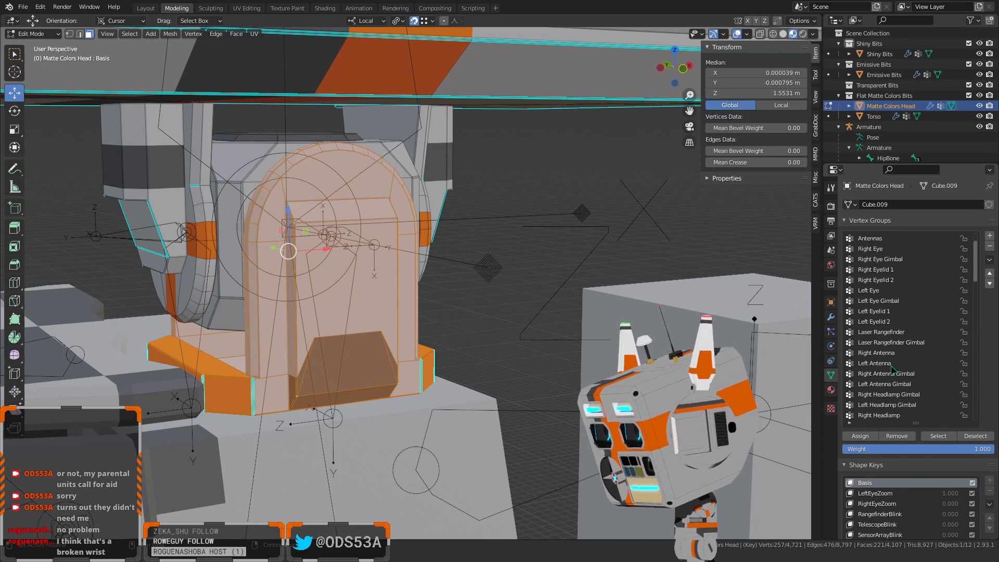
scroll(892, 368, down, 20)
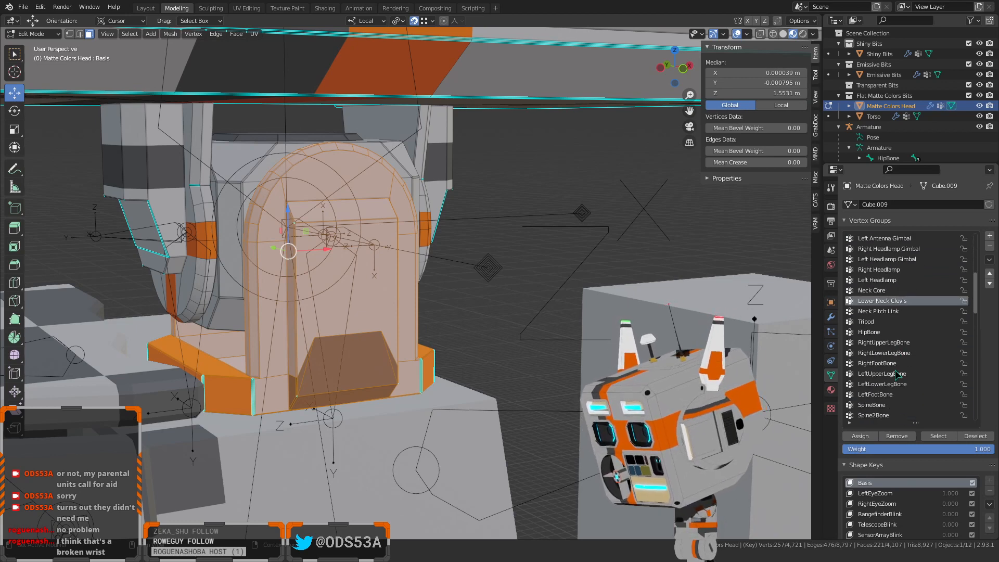
scroll(896, 373, down, 1)
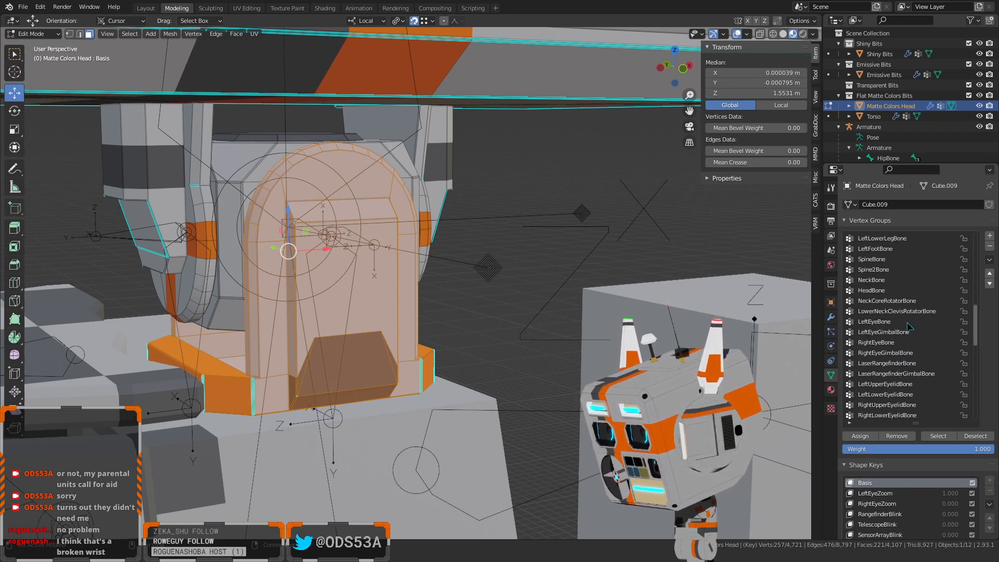
scroll(915, 333, down, 7)
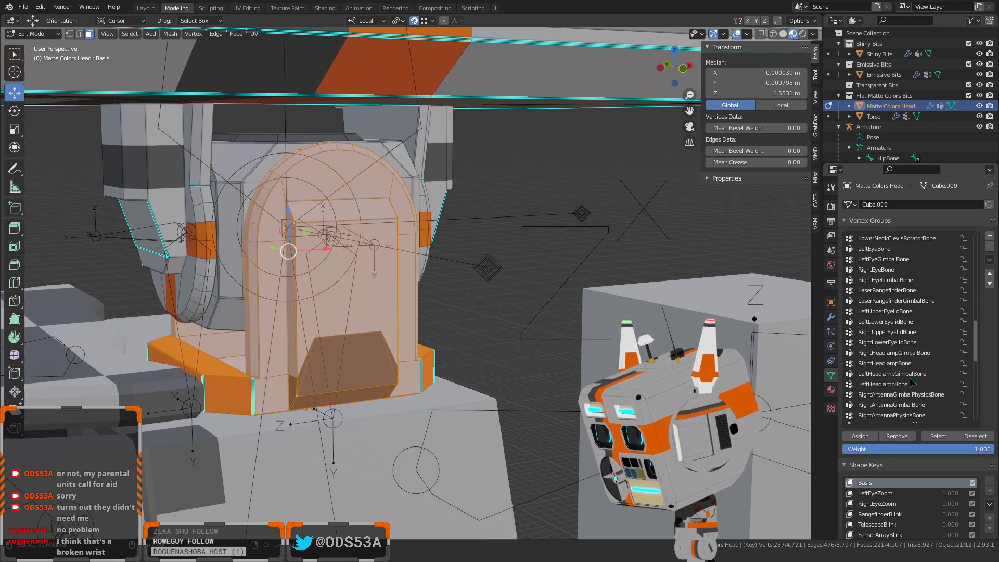
scroll(911, 374, down, 8)
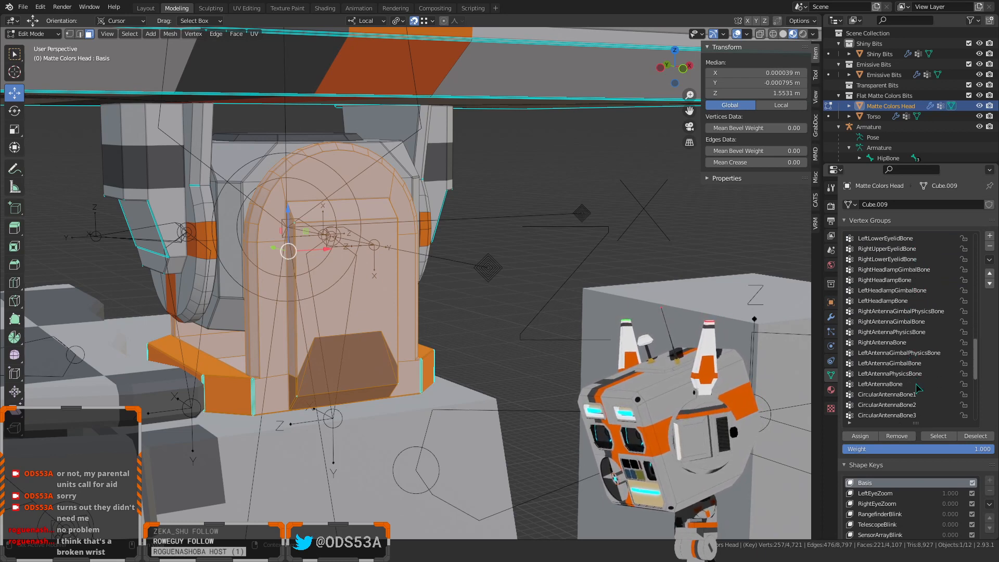
scroll(916, 387, down, 18)
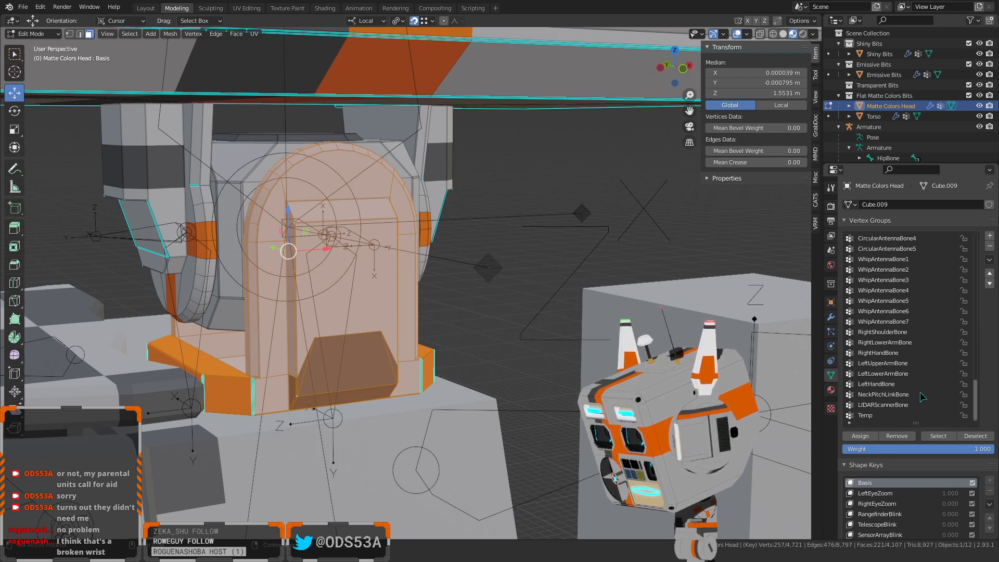
scroll(924, 388, up, 20)
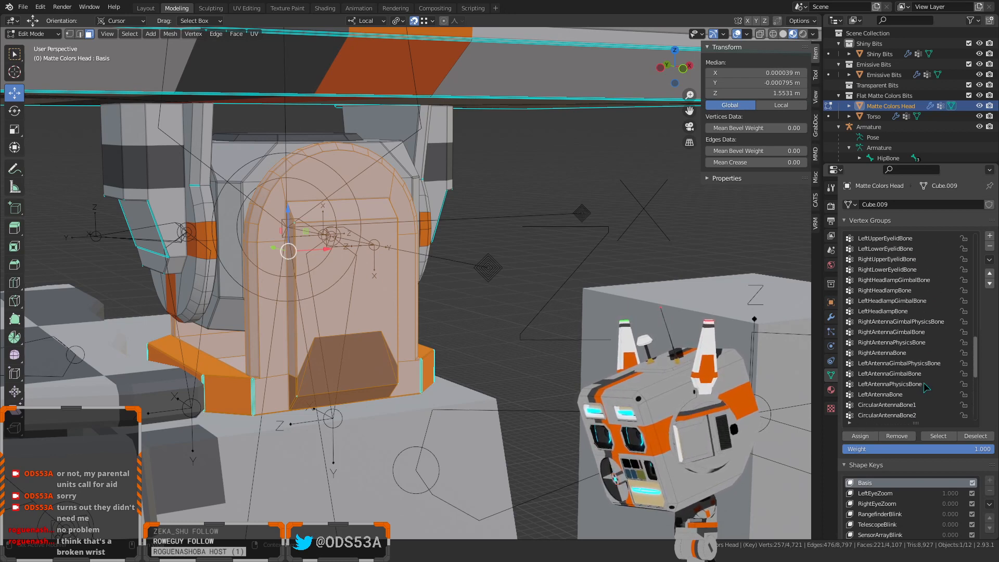
scroll(925, 386, up, 20)
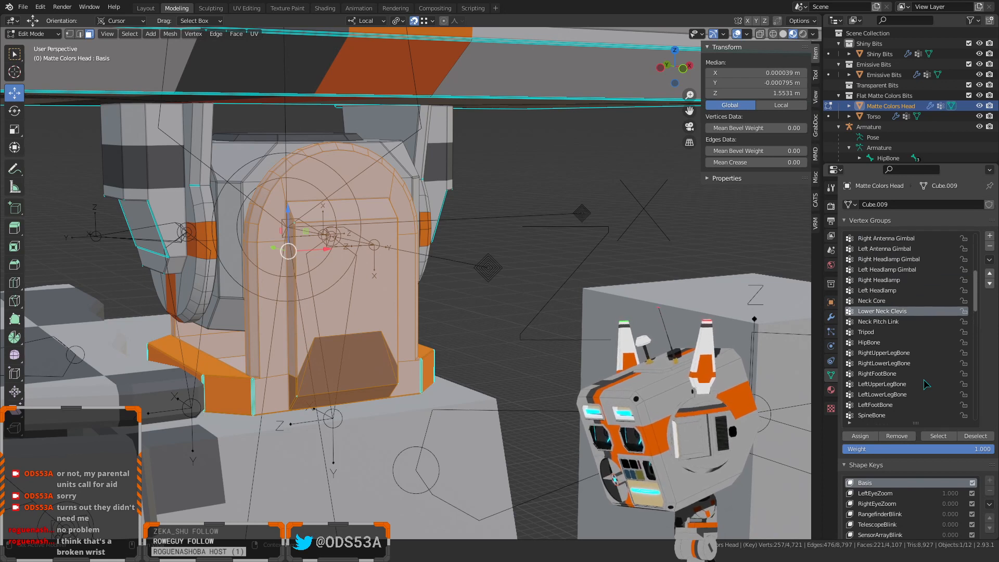
scroll(925, 384, up, 5)
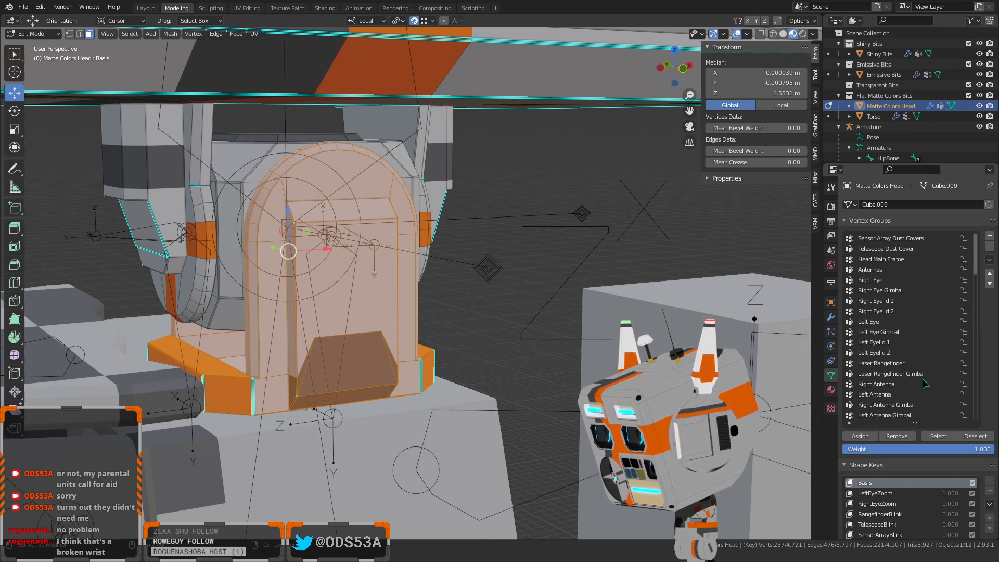
Rename the Lower Neck Clevis vertex group to LowerNeckClevisBone and return to Object Mode with the mesh deselected
scroll(924, 385, down, 18)
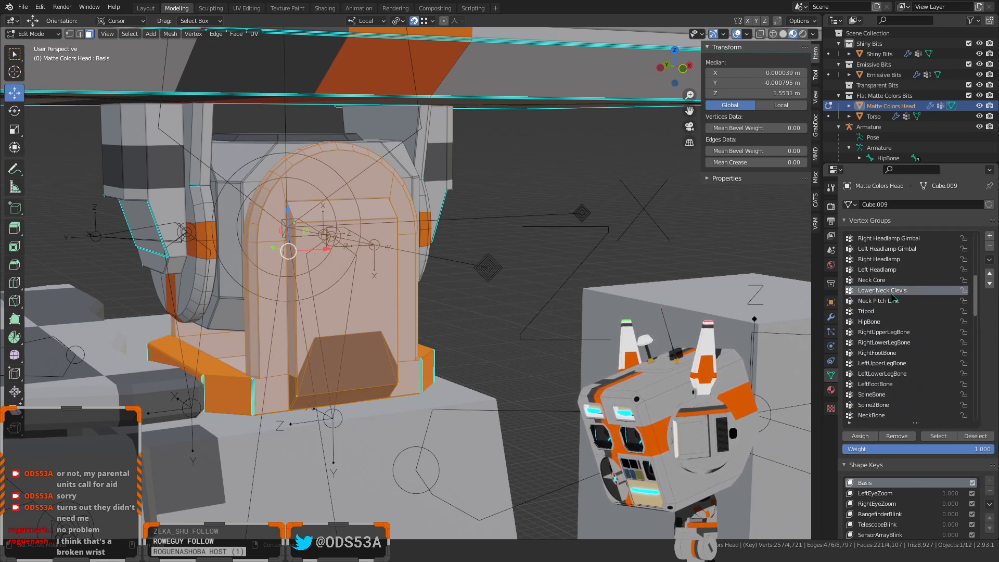
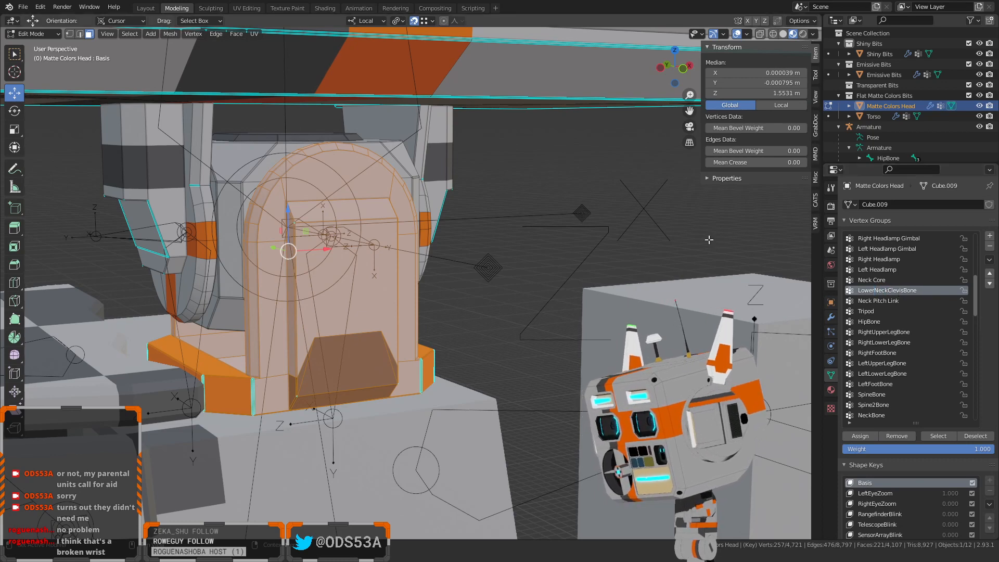
click(604, 251)
click(42, 34)
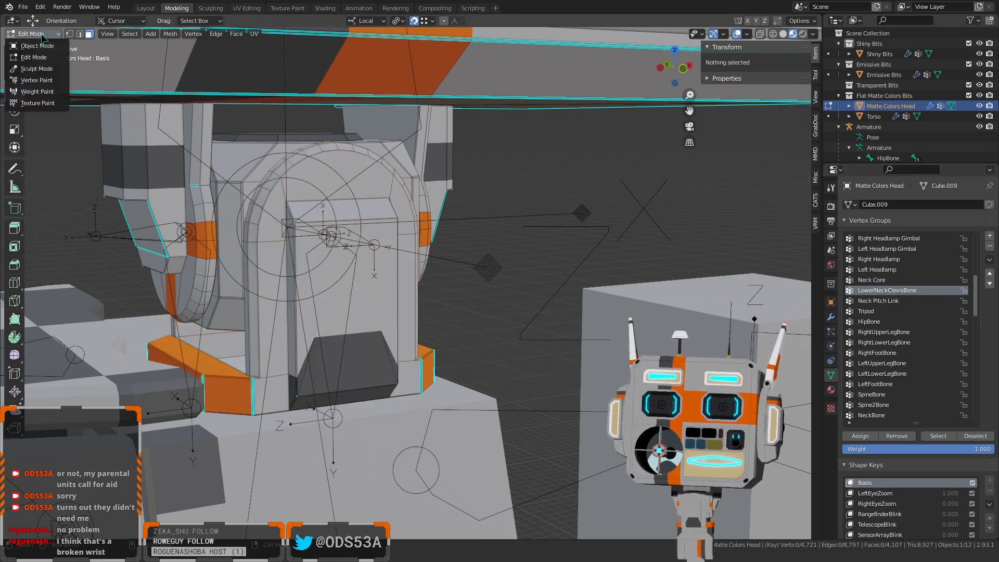
click(37, 46)
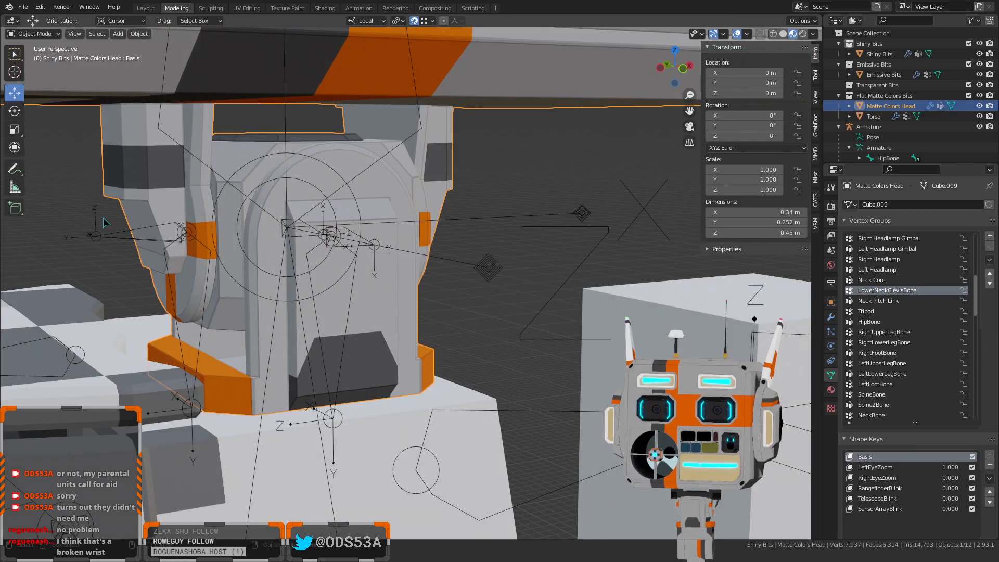
Put the armature in Pose Mode, trackball-rotate HeadBone to test the neck clevis deformation, and clear the rotation
click(114, 236)
click(34, 34)
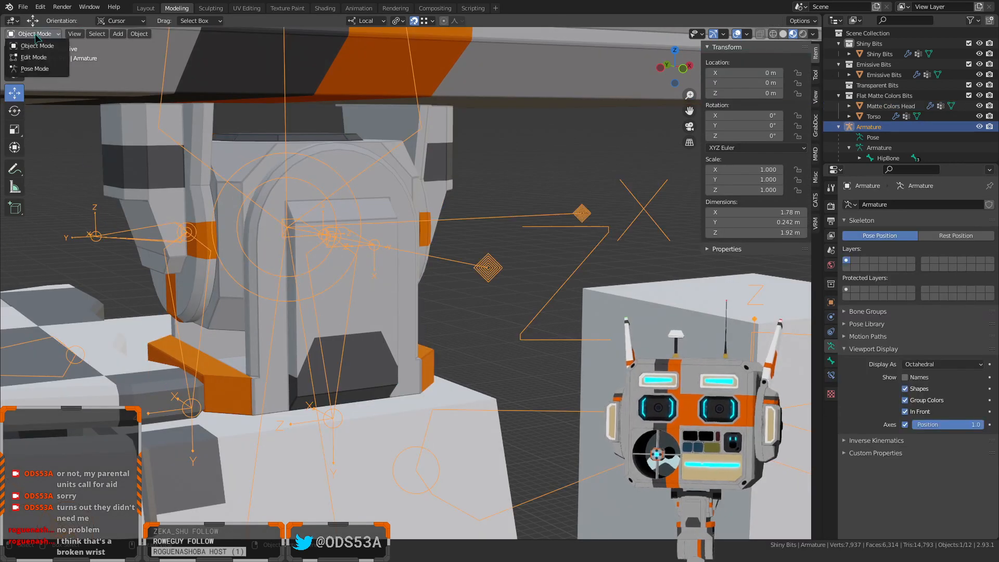
click(35, 67)
click(294, 184)
key(r)
key(r)
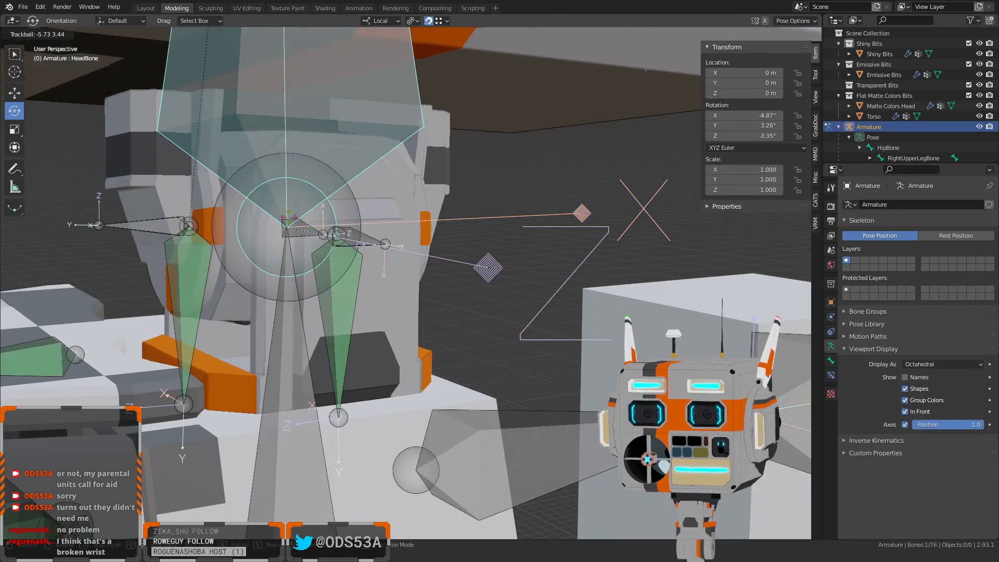
drag(306, 179, 321, 161)
middle_drag(297, 195, 251, 269)
key(alt+r)
Examine the neck joint and the bone properties of LowerNeckClevisRotatorBone and LowerNeckClevisBone in Pose Mode
middle_drag(261, 329, 343, 366)
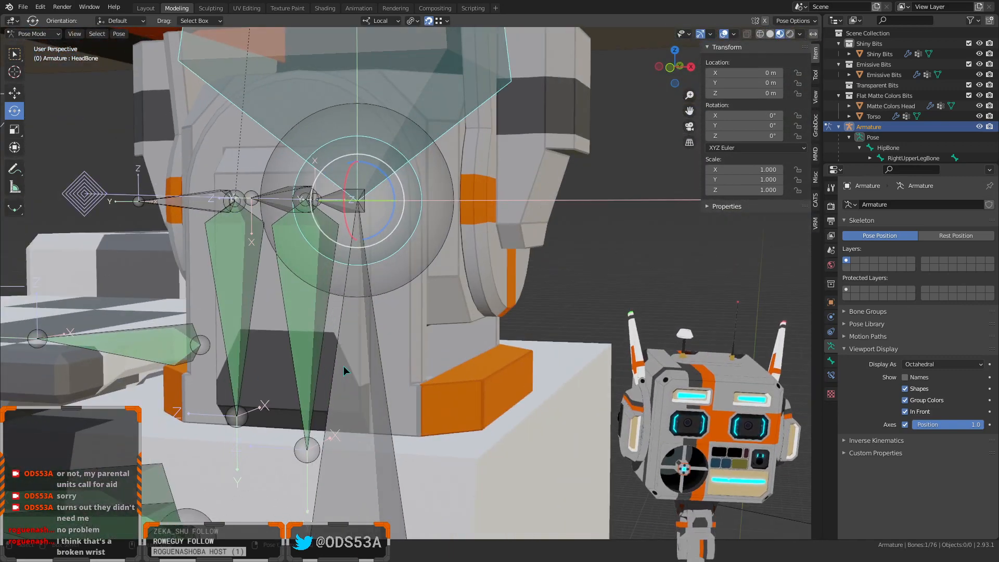
key(Tab)
key(Tab)
middle_drag(452, 396, 427, 239)
click(423, 232)
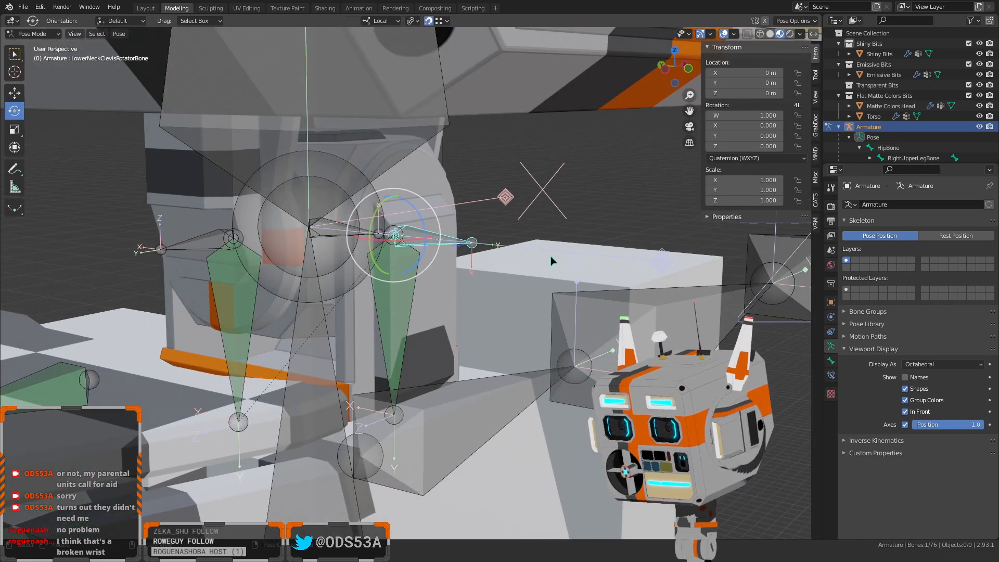
click(830, 361)
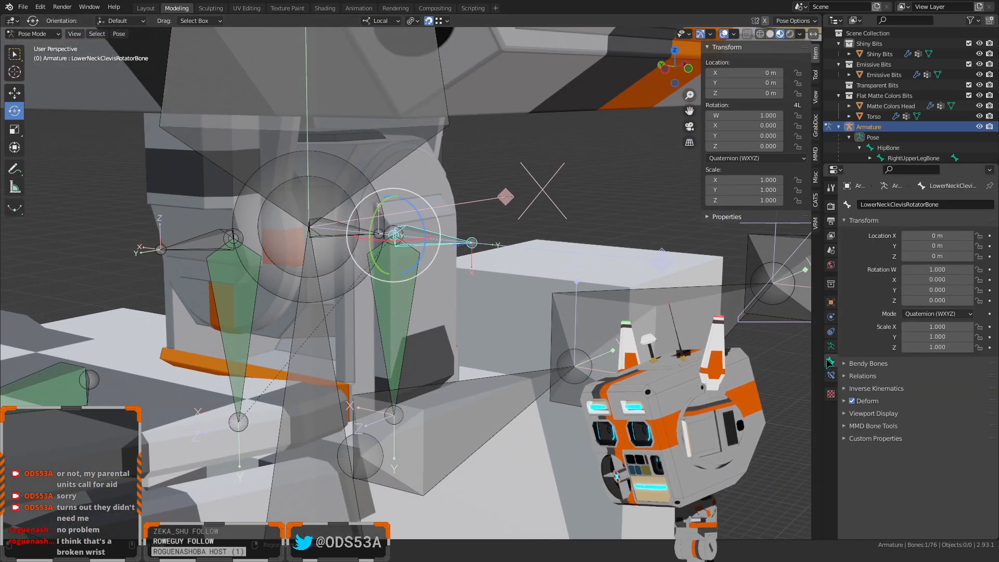
click(395, 319)
key(alt+a)
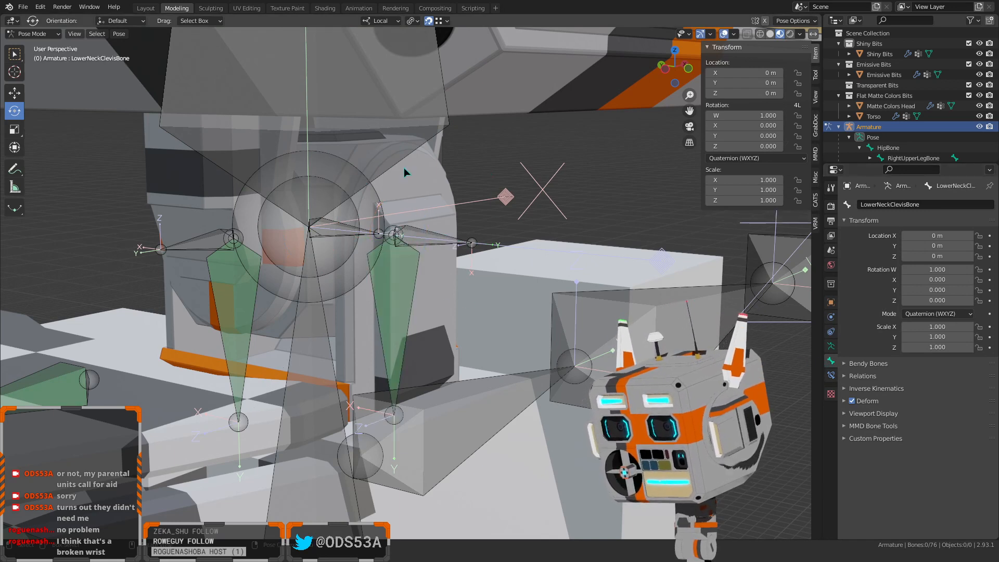
Leave the armature for Object Mode and open the Matte Colors Head mesh in Edit Mode with its vertex groups shown
click(32, 34)
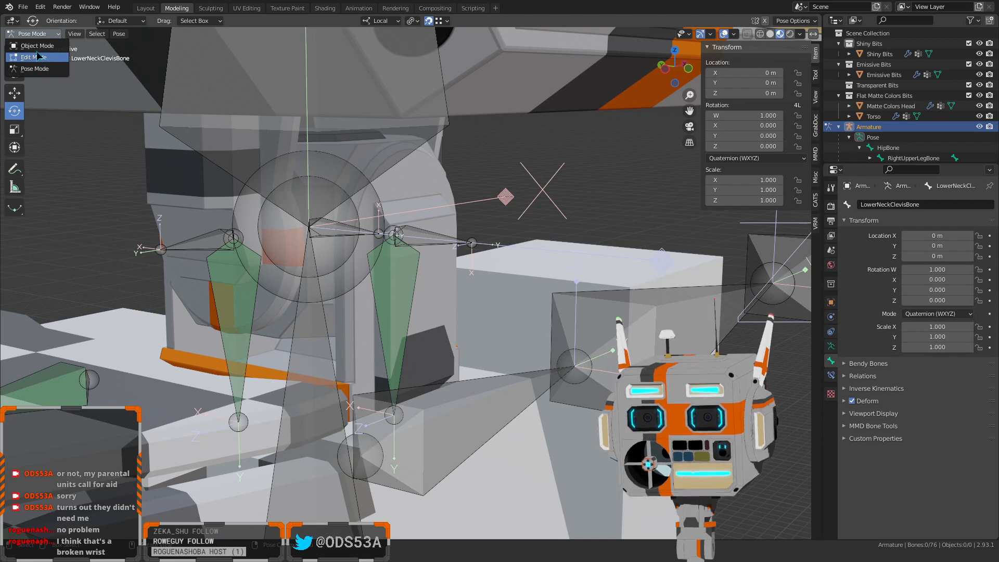
click(40, 57)
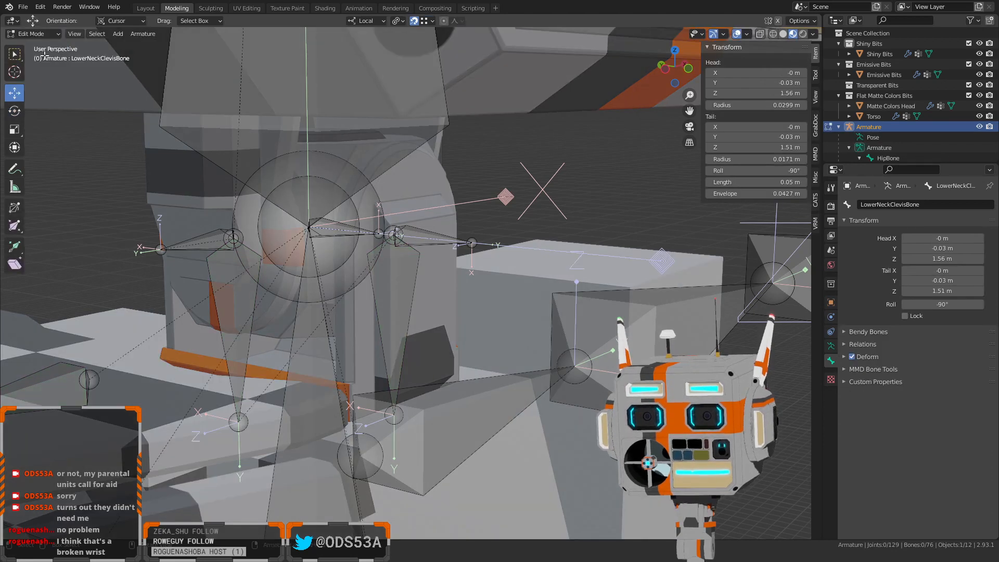
click(32, 34)
click(37, 45)
click(159, 184)
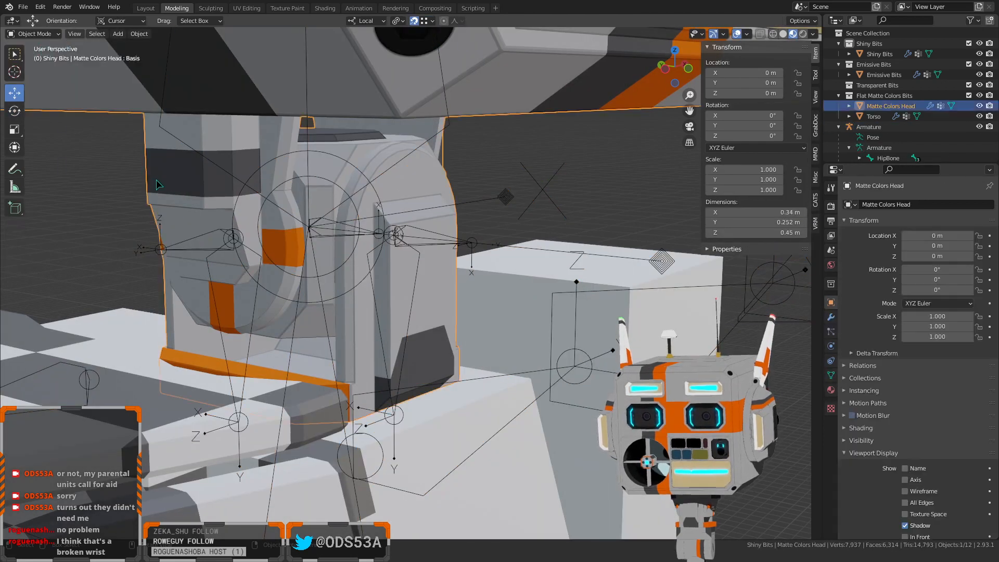
click(52, 34)
click(38, 56)
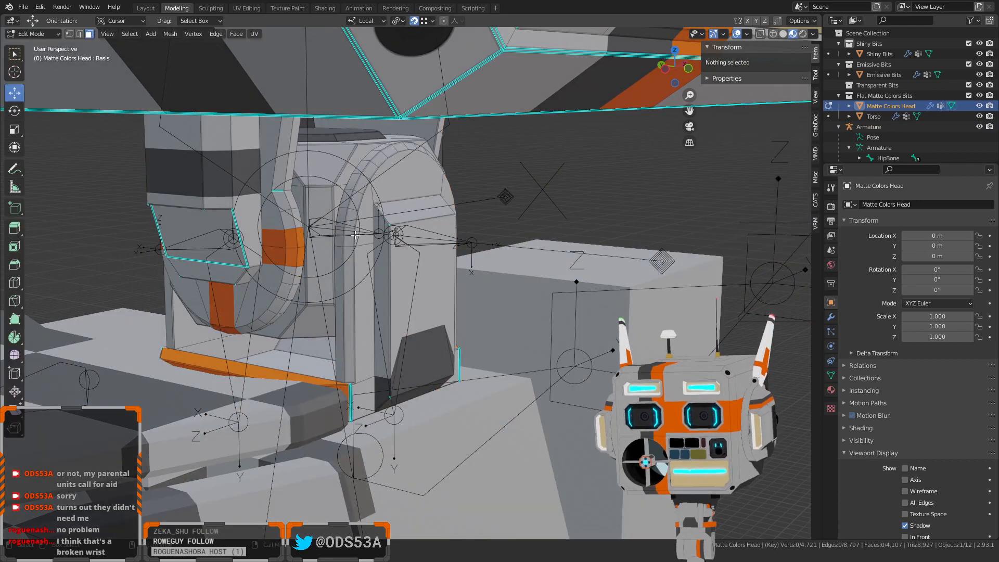
click(831, 375)
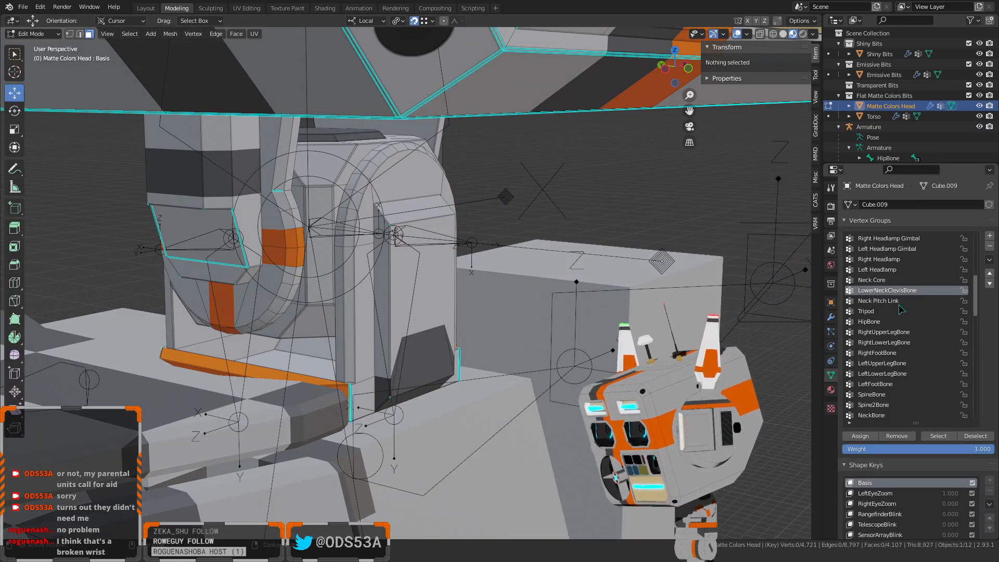
Select the mesh vertices belonging to the HeadBone vertex group to check which parts it covers
scroll(898, 339, down, 3)
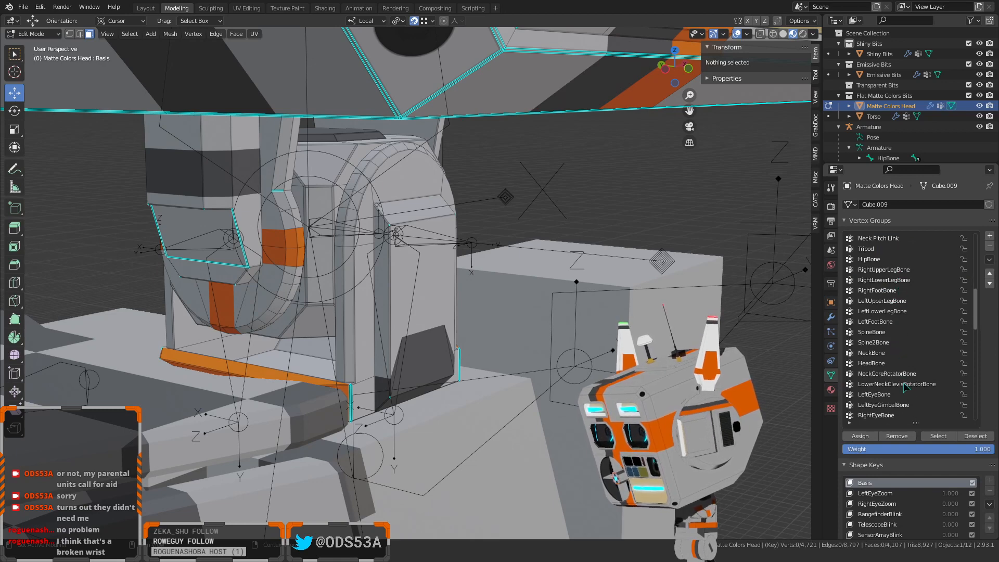
scroll(903, 385, up, 2)
scroll(905, 384, down, 2)
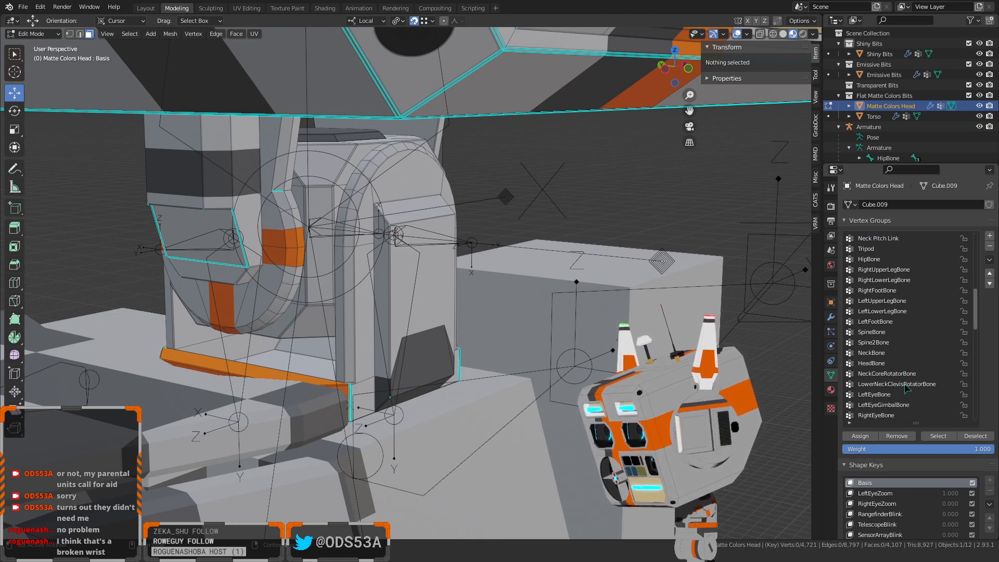
click(904, 364)
click(936, 436)
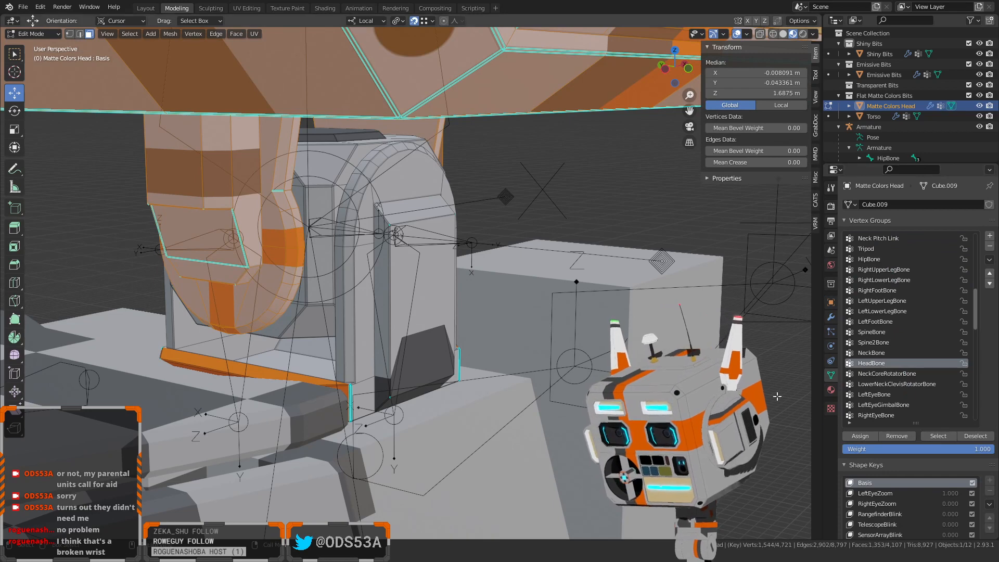
Replace the selection with the LowerNeckClevisRotatorBone group's vertices, remove them from that vertex group, and deselect everything
click(895, 384)
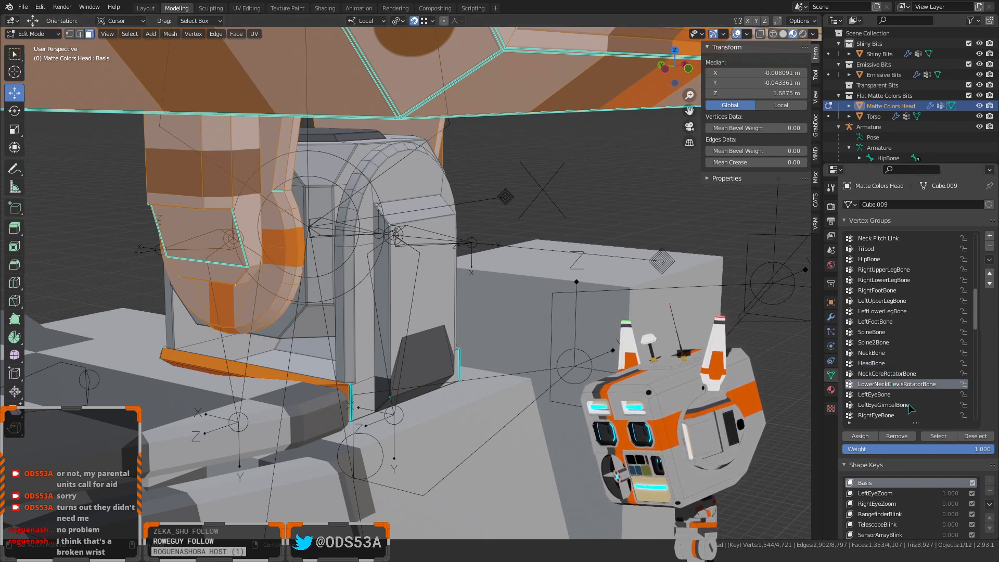
key(alt+a)
click(935, 436)
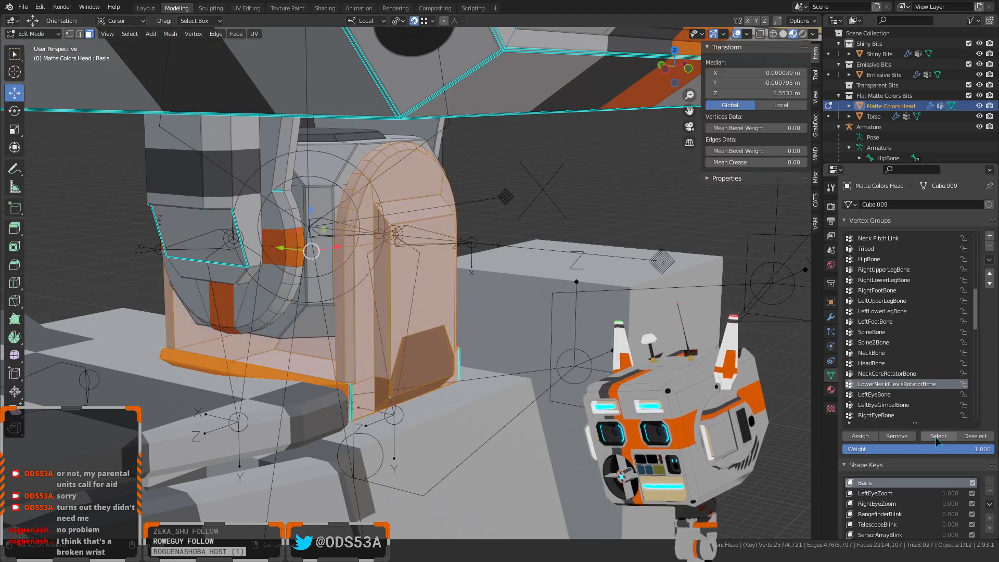
click(905, 437)
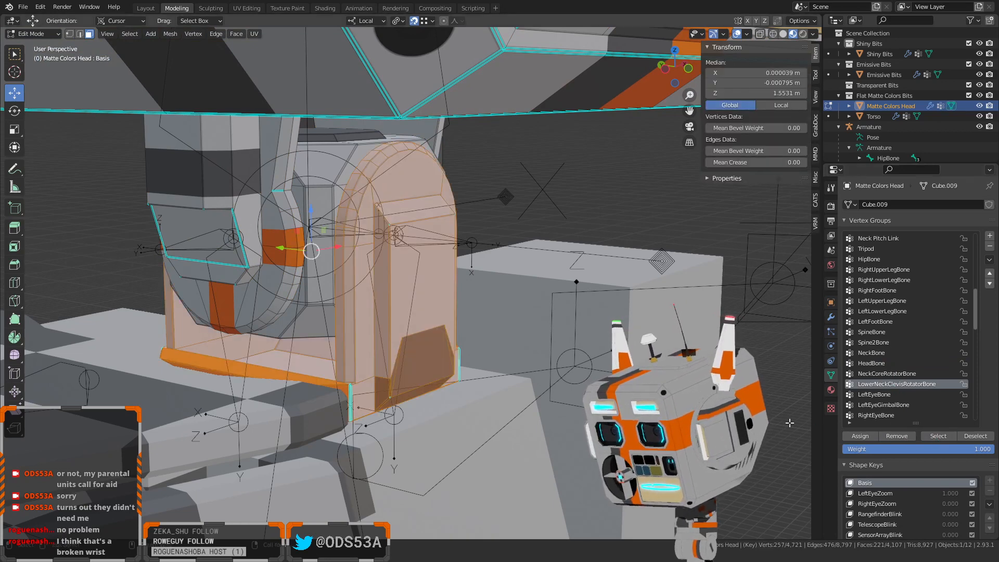
key(alt+a)
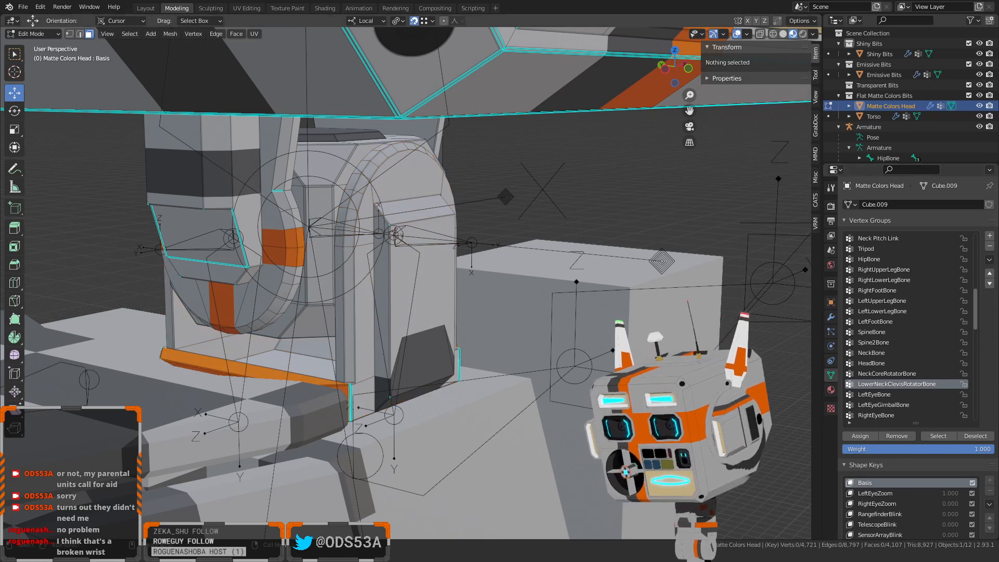
mouse_move(416, 270)
middle_down()
mouse_move(451, 274)
mouse_move(411, 281)
mouse_move(401, 268)
middle_up()
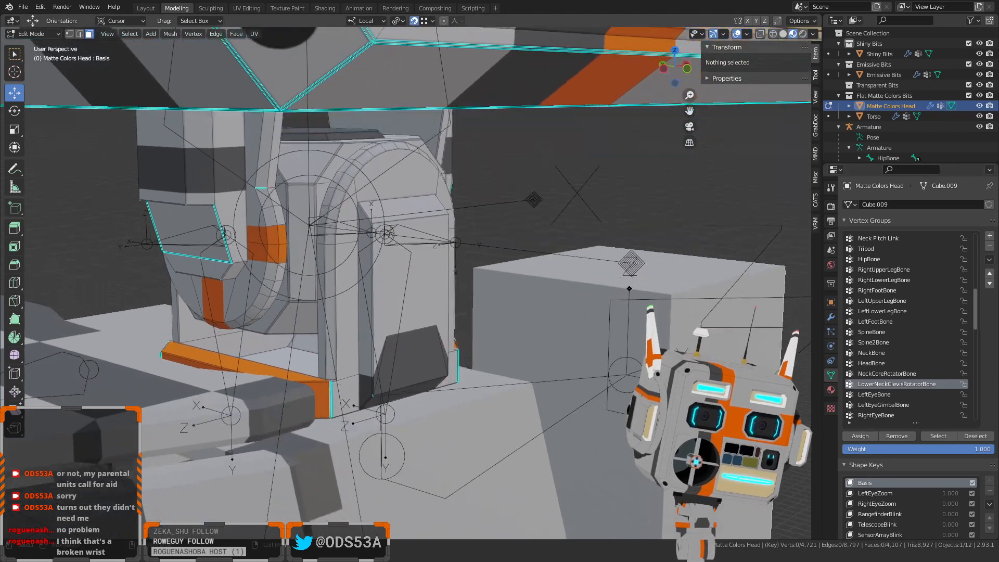
Leave Edit Mode on the Matte Colors Head mesh, select the armature and put it in Pose Mode
click(27, 34)
click(32, 40)
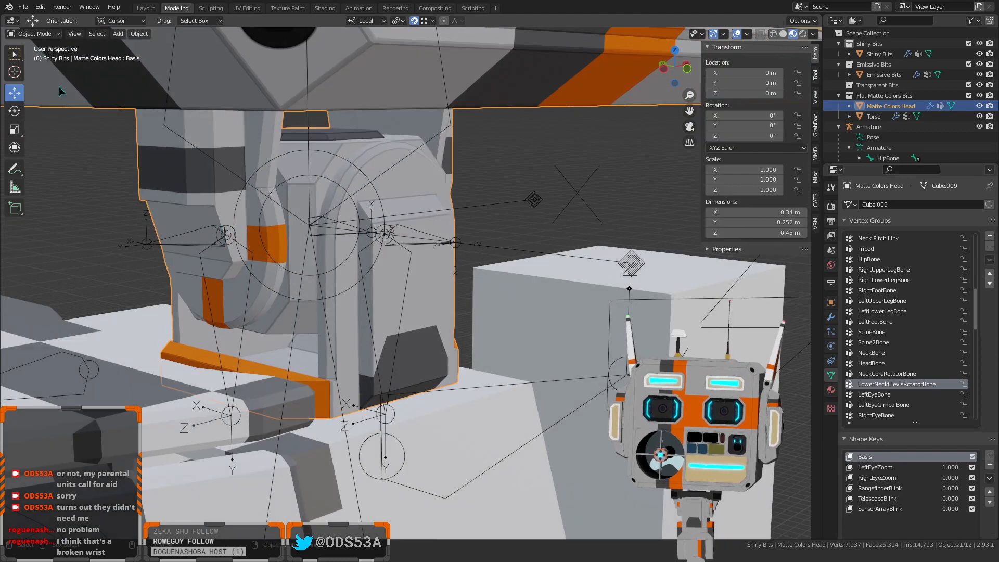
click(147, 247)
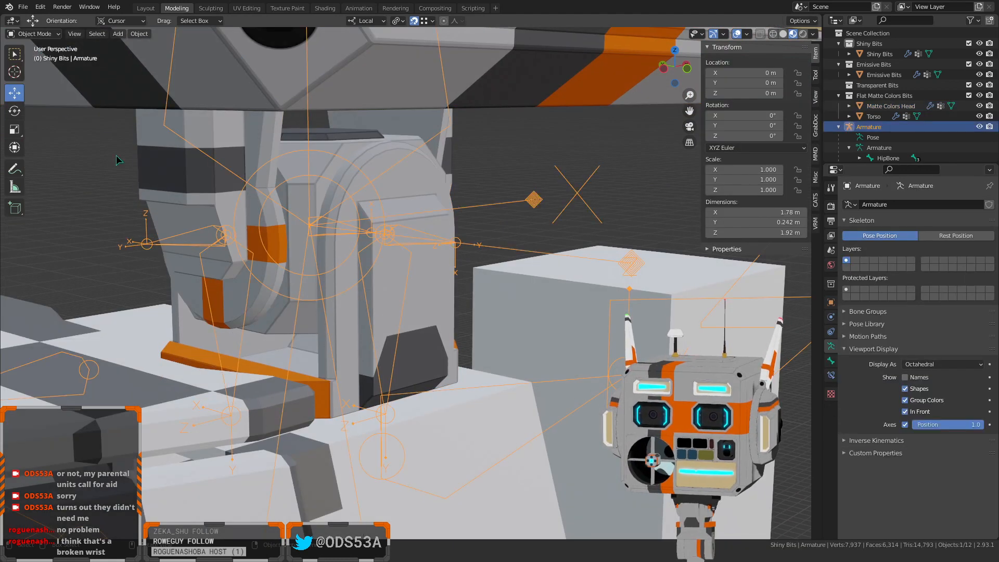
click(50, 36)
click(44, 72)
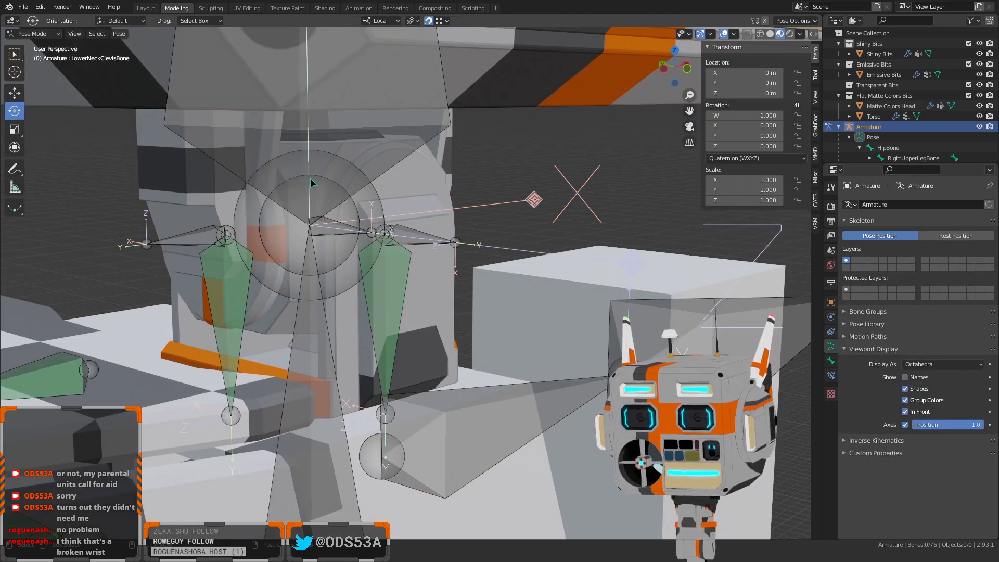
Test-rotate HeadBone in several directions to check how the neck clevis joint follows, reverting each rotation and deselecting the bone
click(296, 131)
drag(295, 222, 327, 189)
right_click(338, 193)
middle_drag(337, 193, 292, 227)
drag(335, 238, 405, 234)
key(ctrl+z)
right_click(370, 247)
right_click(376, 269)
right_click(406, 234)
click(587, 321)
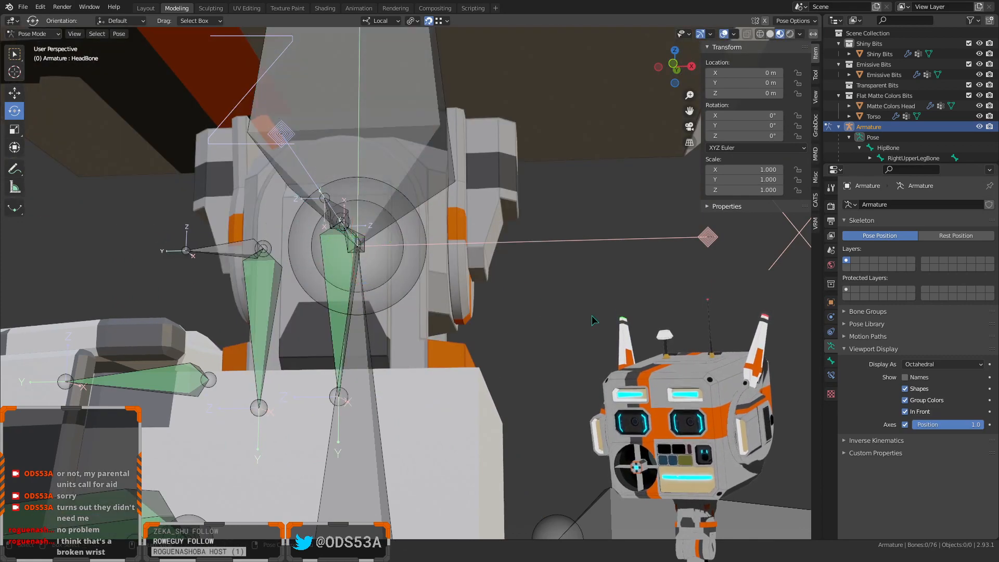
Turn off the display of bone axes in the armature's viewport display settings
scroll(537, 331, down, 11)
scroll(342, 302, up, 4)
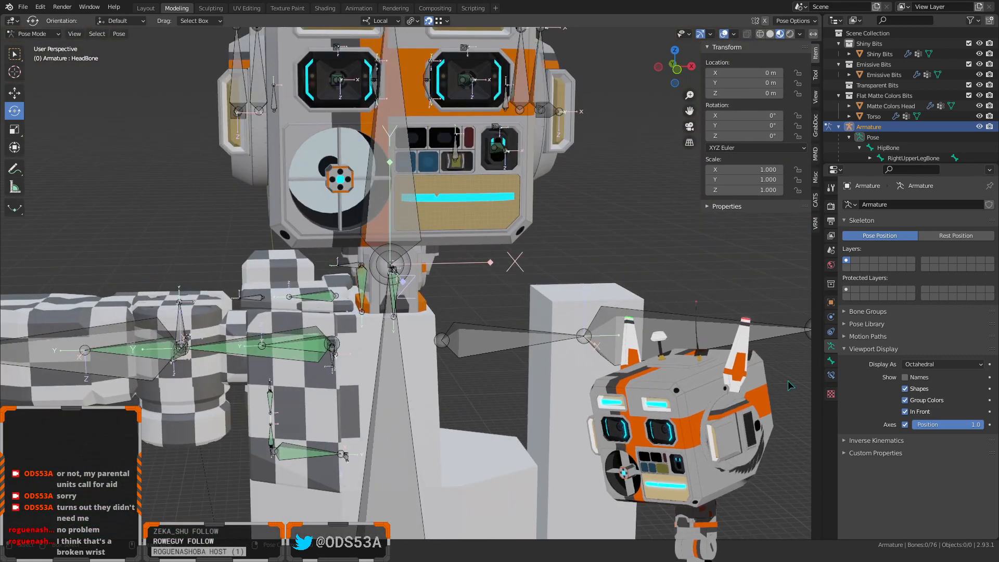
click(831, 363)
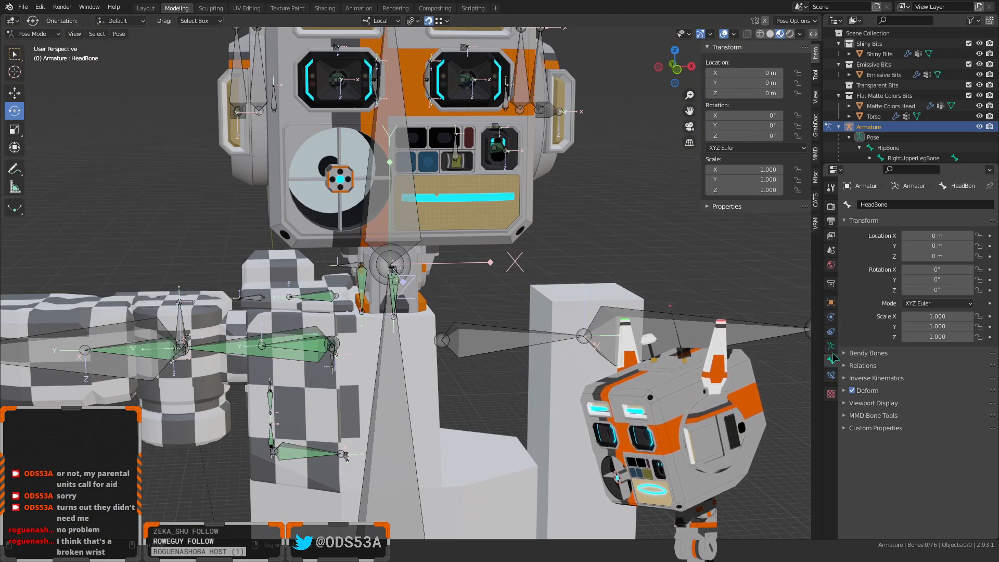
click(830, 346)
click(905, 425)
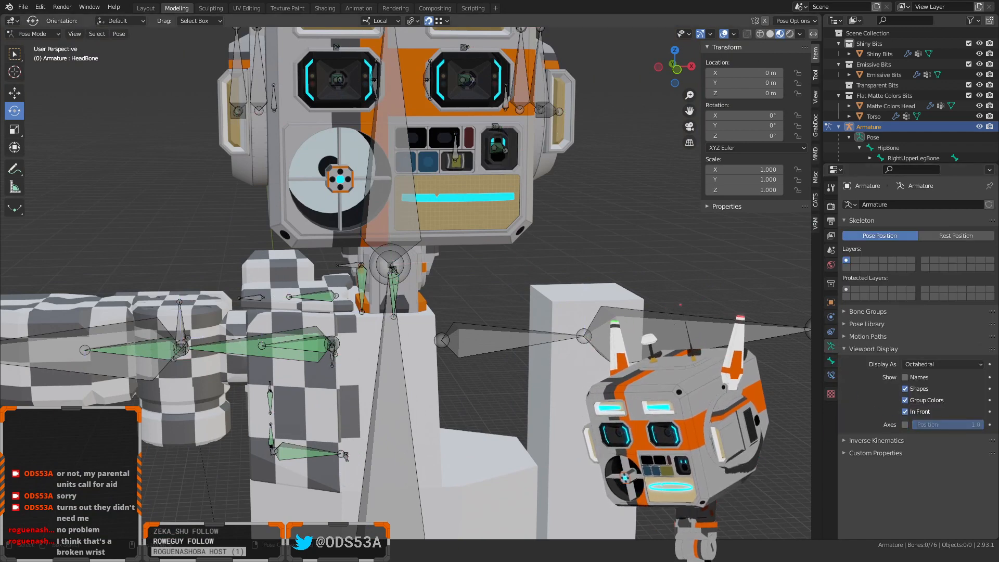
Return the armature to Object Mode and save the chassis assembly file
scroll(121, 196, down, 3)
click(34, 33)
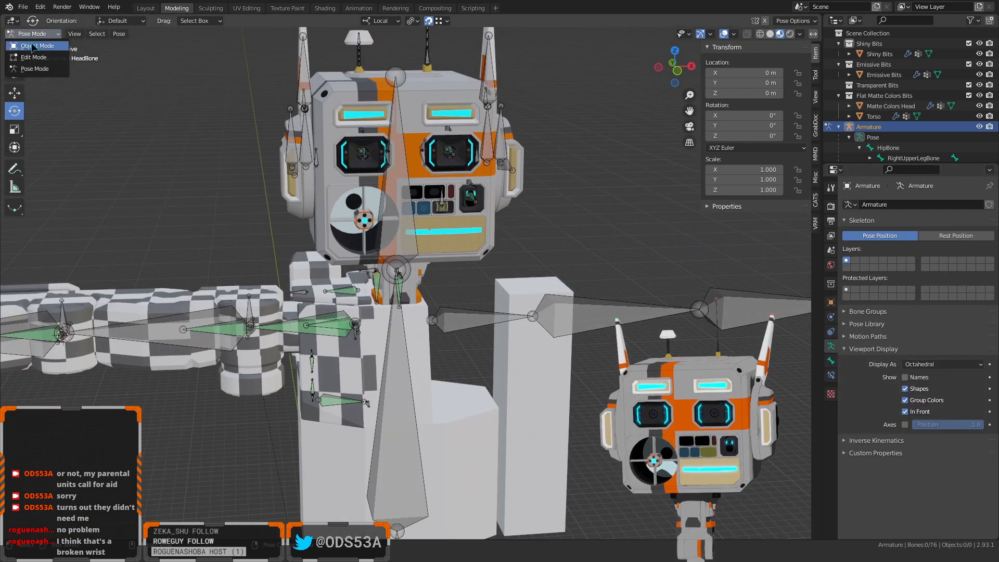
click(33, 45)
middle_drag(190, 177, 198, 176)
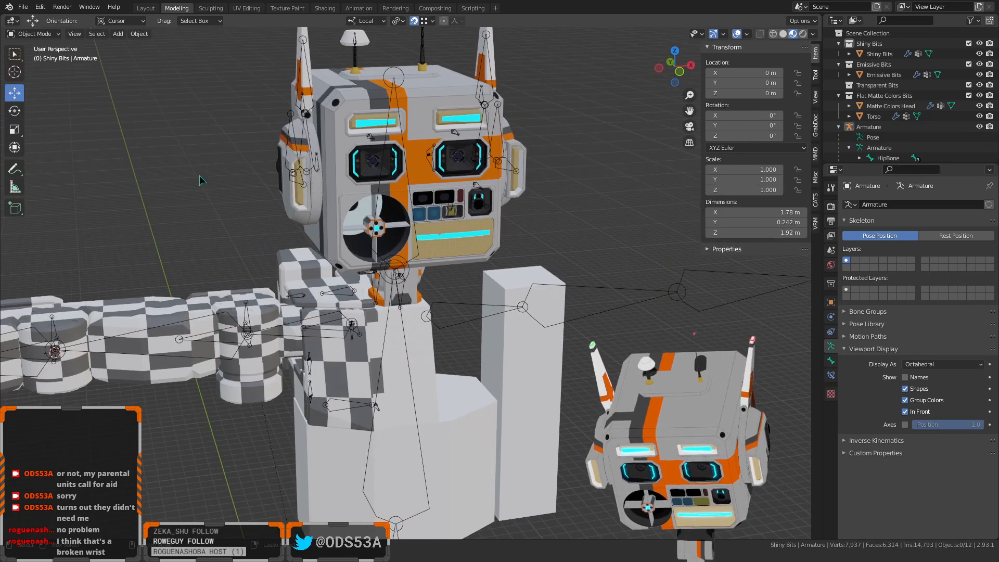
key(ctrl+s)
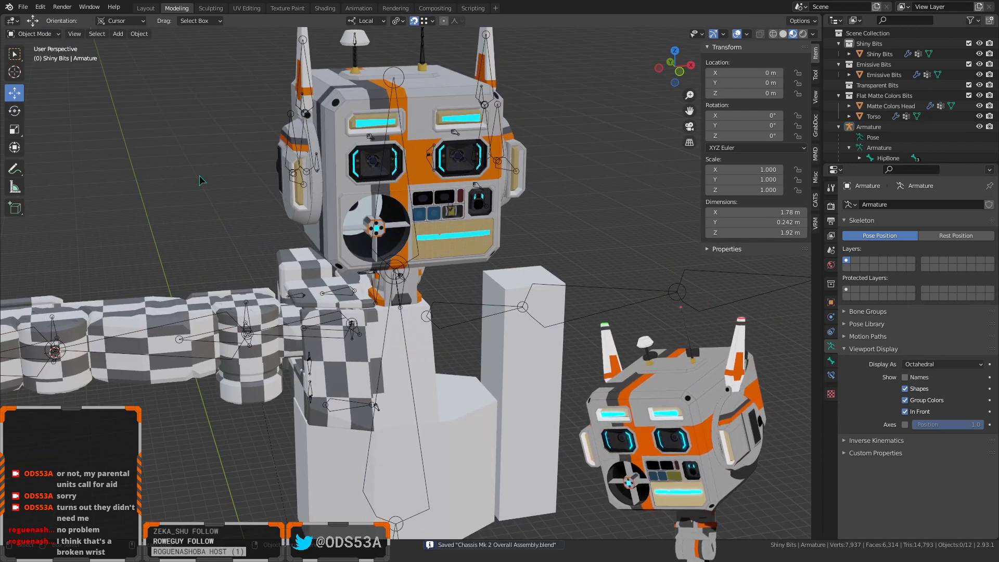
Open the recent file Arm Mk 2.blend
scroll(193, 167, down, 4)
scroll(173, 180, up, 4)
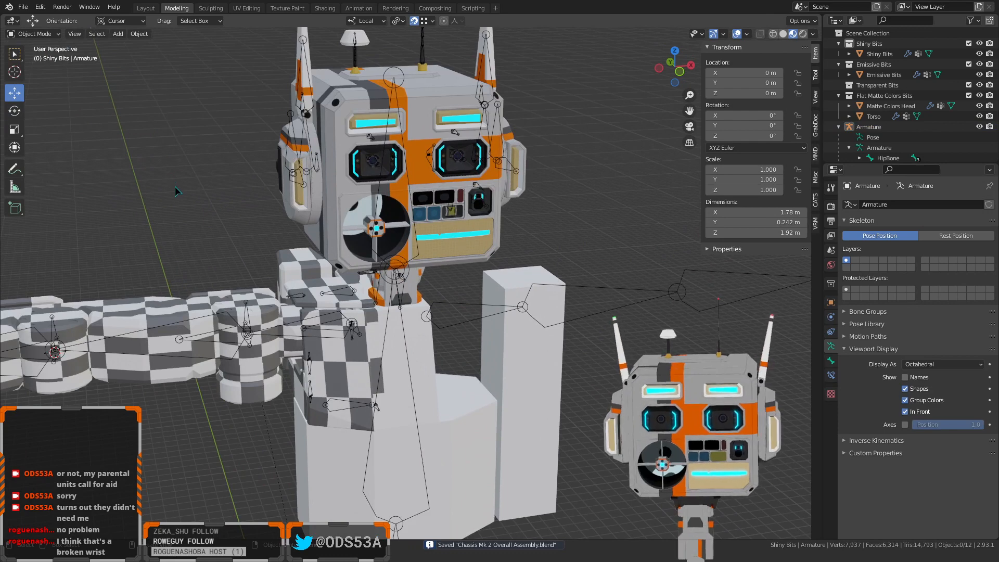
scroll(175, 186, up, 1)
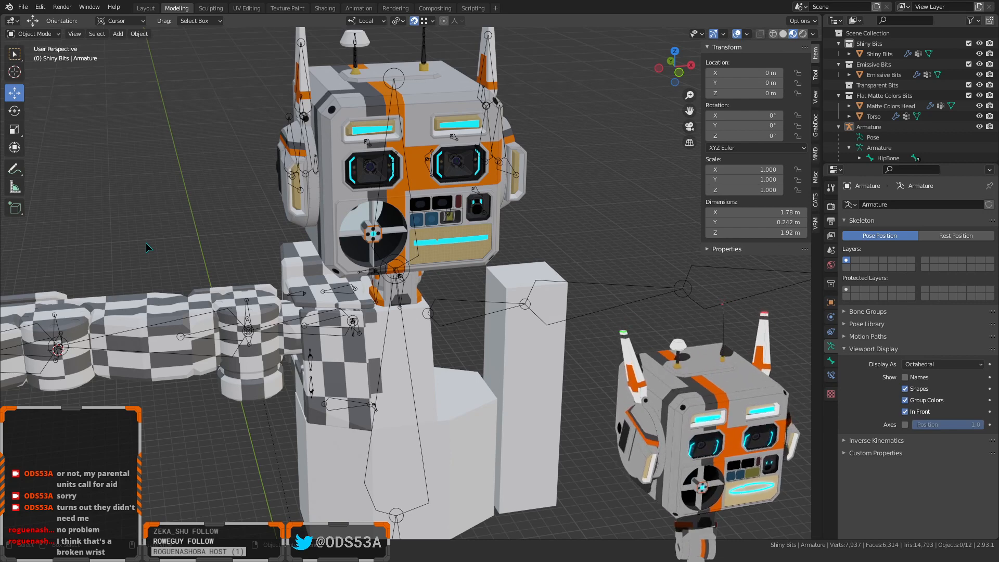
scroll(148, 327, up, 1)
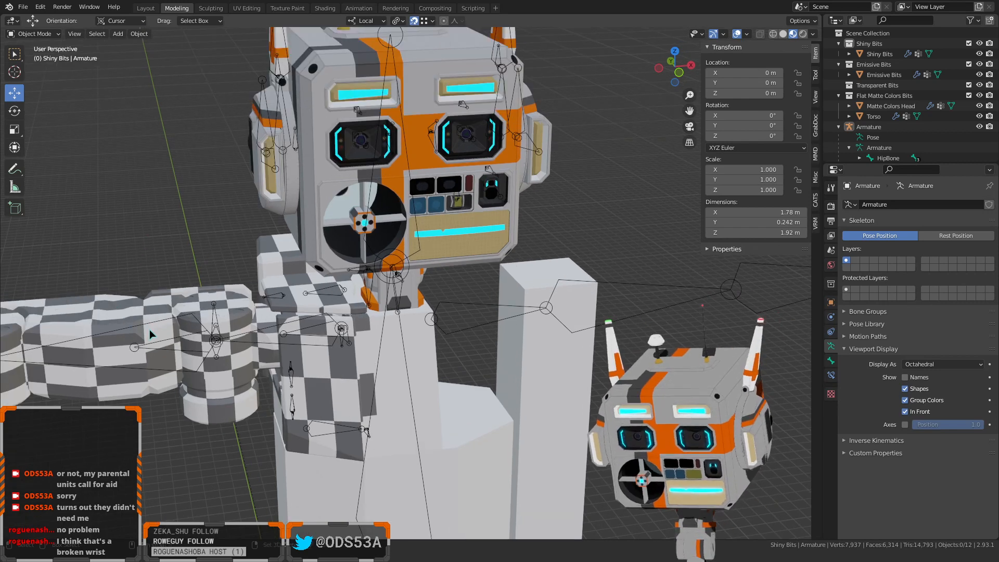
mouse_move(149, 329)
shift+middle_down()
mouse_move(279, 310)
mouse_move(165, 323)
shift+middle_up()
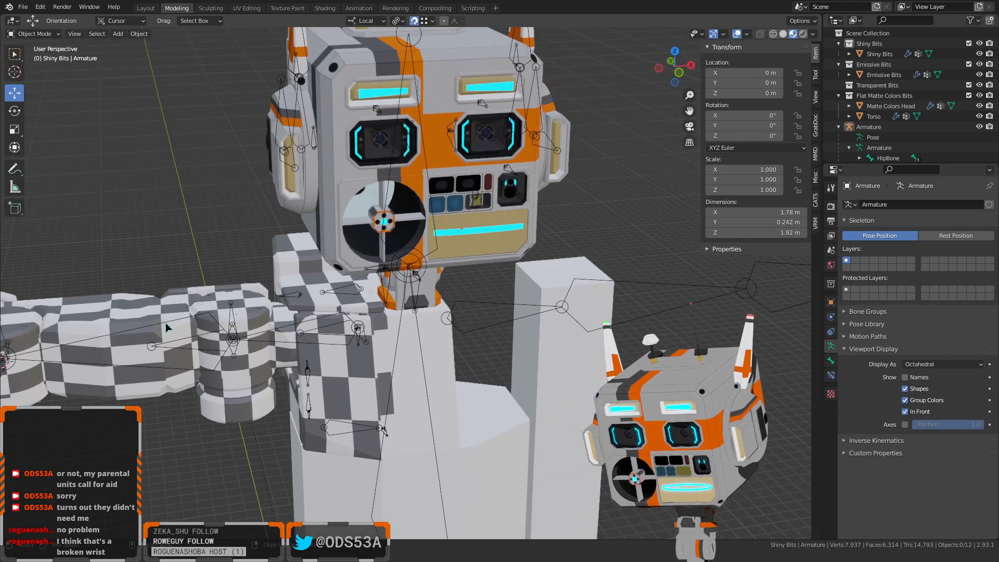
click(22, 8)
mouse_move(45, 41)
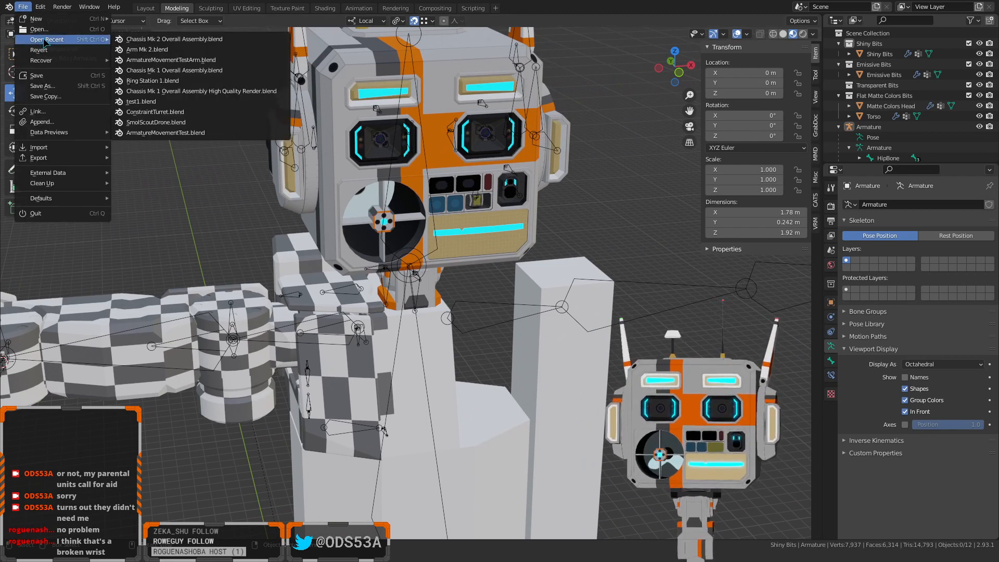
click(147, 49)
Examine the arm's wrist joint from several angles, including the two small bones beside the base of HandBone
middle_drag(279, 213, 294, 232)
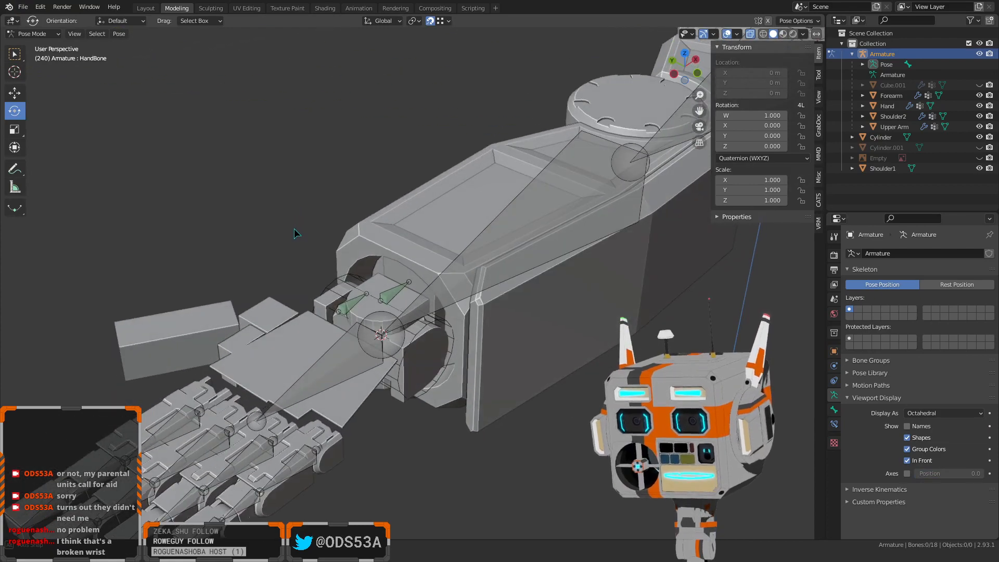
scroll(329, 357, up, 4)
middle_drag(329, 357, 382, 350)
scroll(366, 336, down, 3)
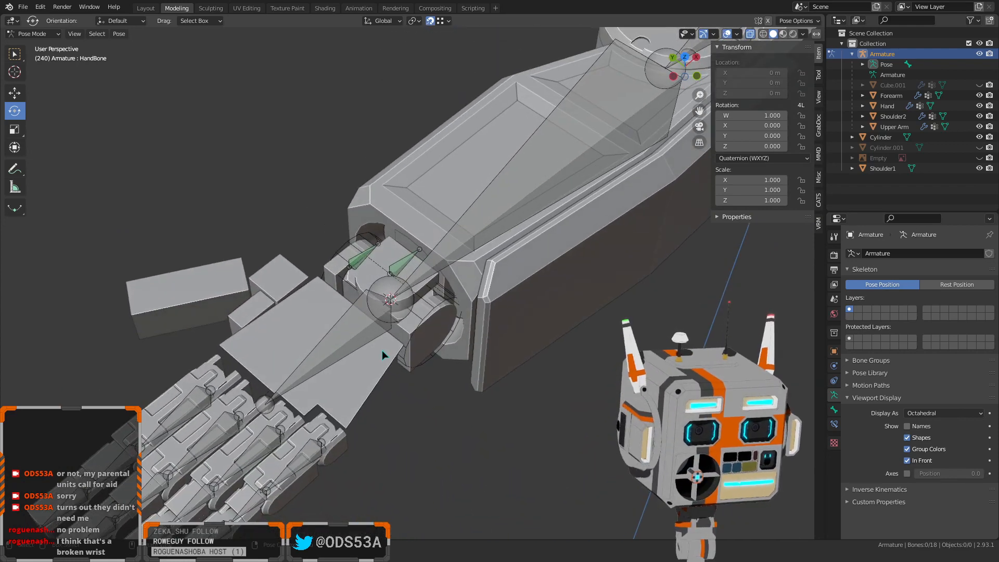
scroll(352, 300, up, 3)
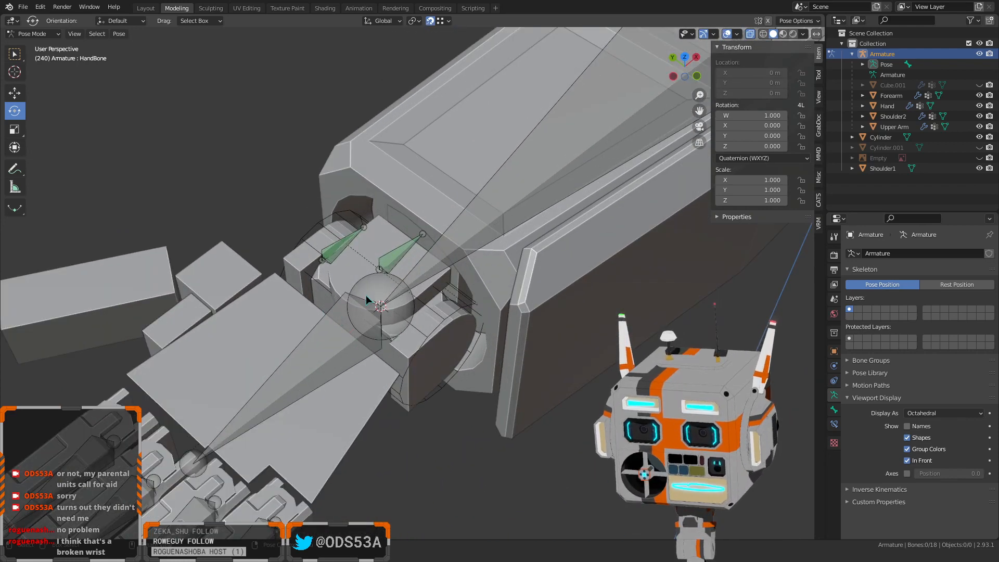
scroll(366, 295, up, 1)
middle_drag(358, 290, 451, 276)
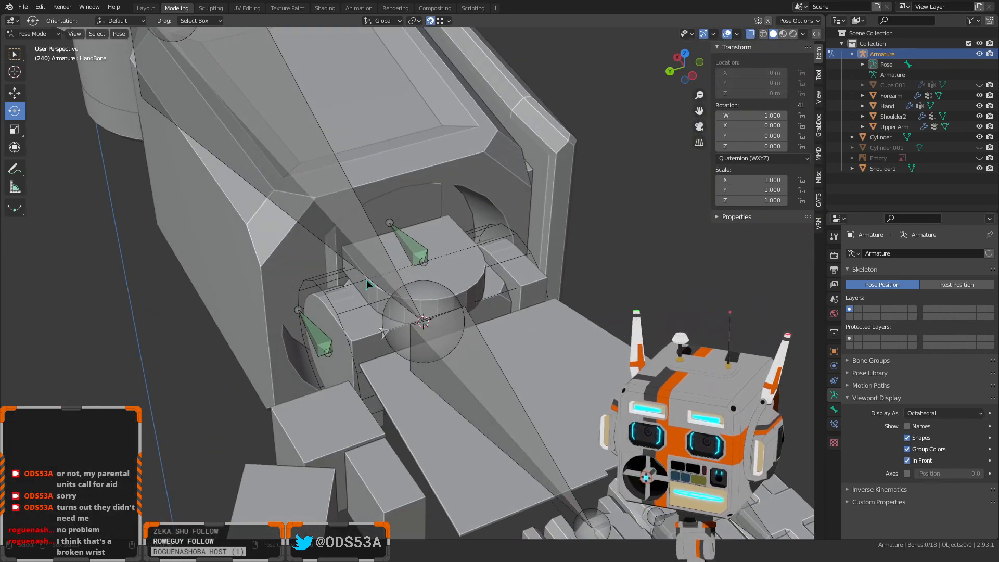
scroll(327, 301, down, 3)
middle_drag(327, 301, 347, 302)
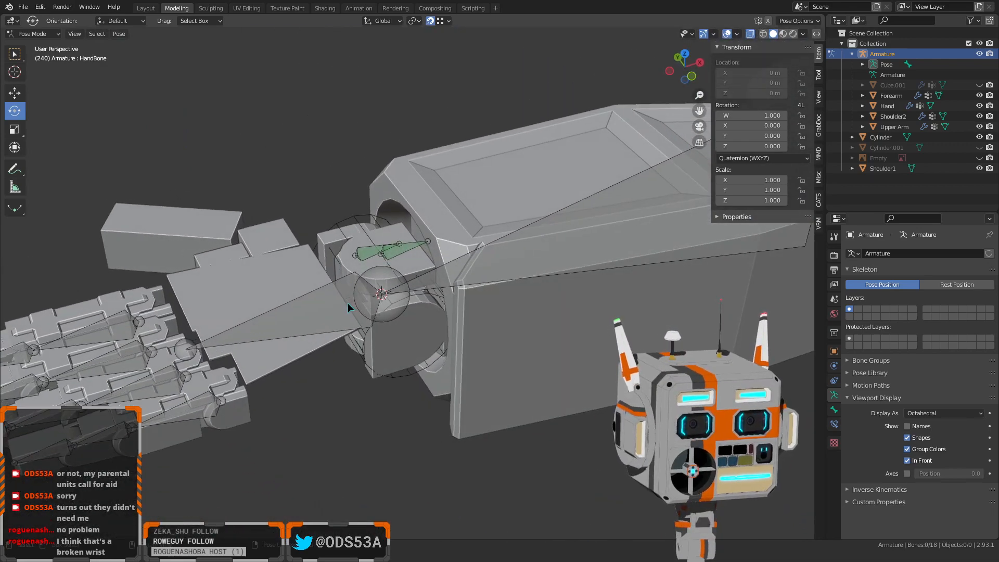
scroll(347, 303, down, 2)
scroll(348, 304, up, 1)
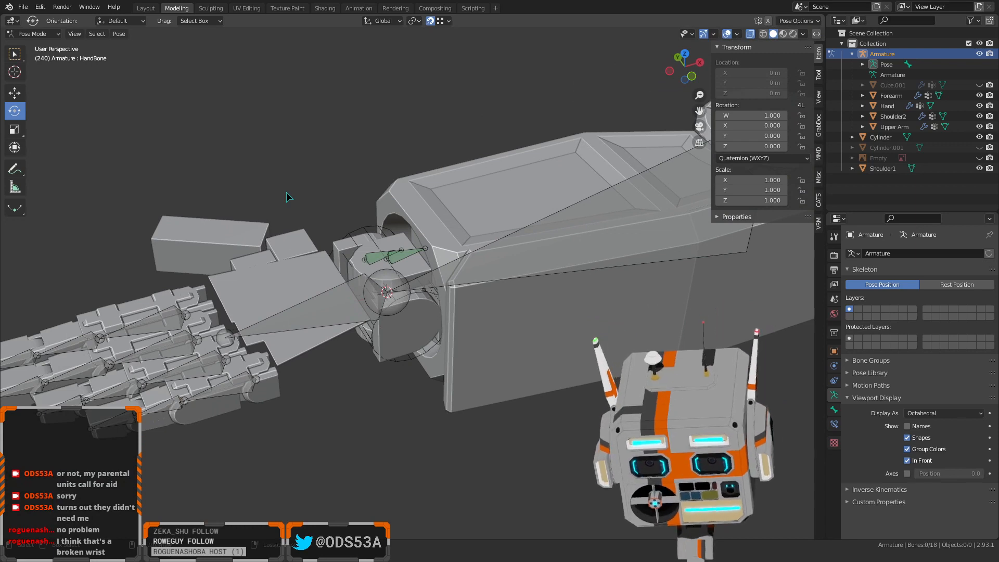